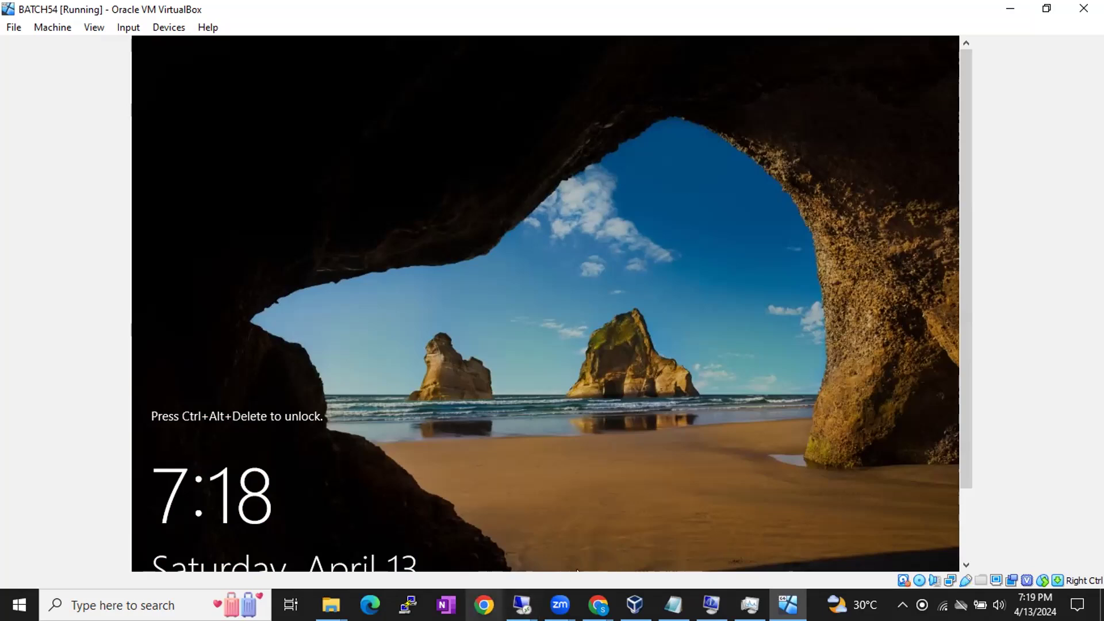
Connect to WIN-D1UDFI2LDBE through Remote Desktop Connection, entering the Administrator password and accepting the untrusted certificate.
click(521, 605)
click(587, 534)
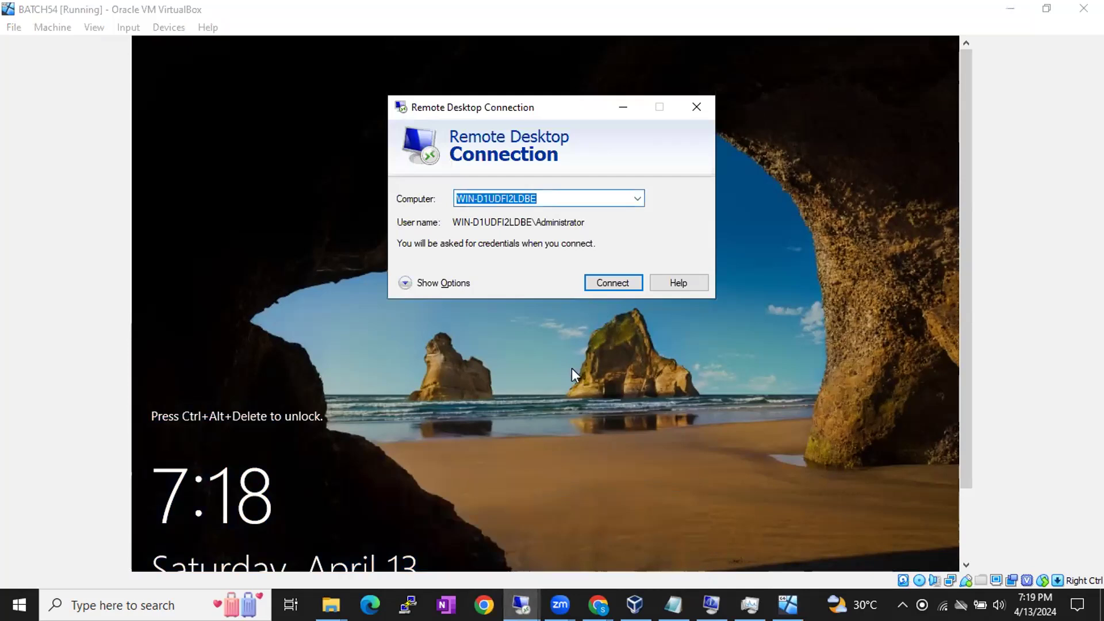
click(611, 283)
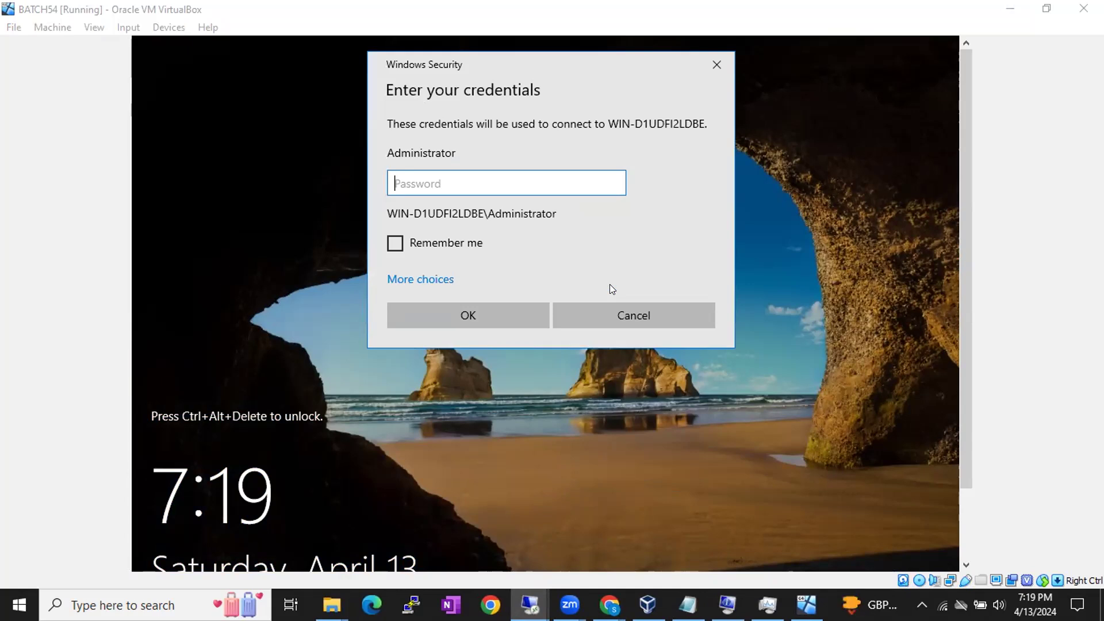
text(•••••••)
key(Return)
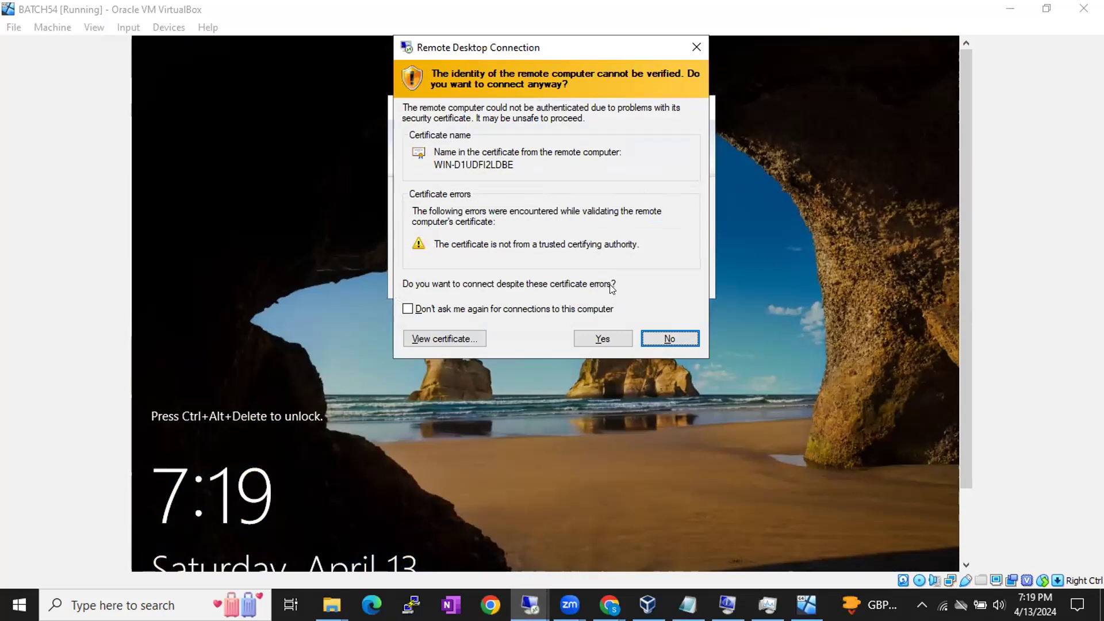
click(610, 341)
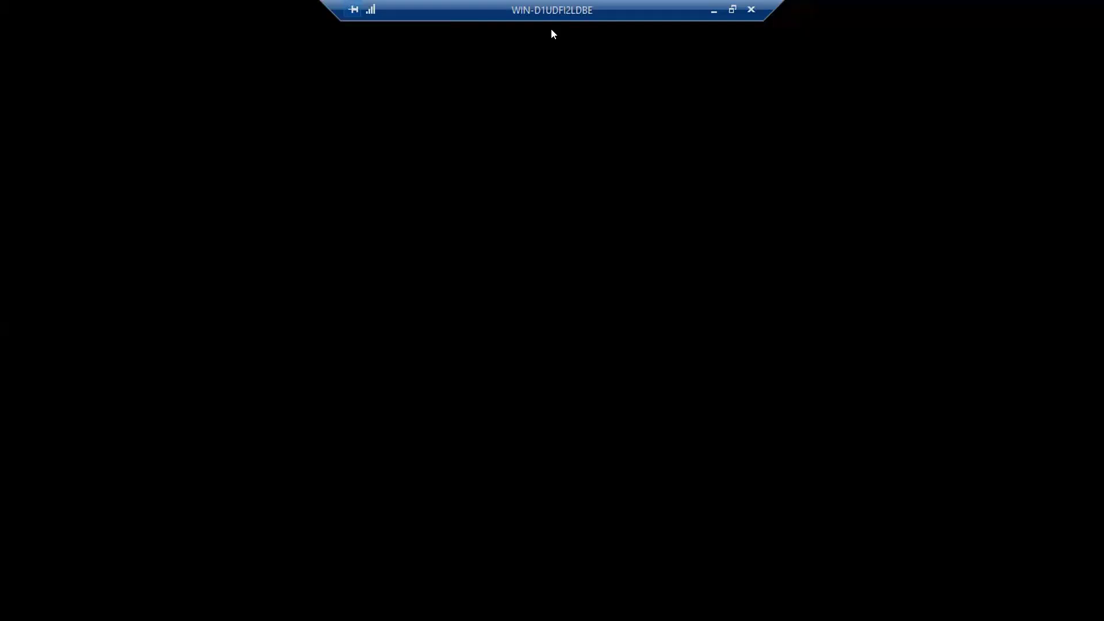
Minimize the remote session and switch to the "Batch 54 Sql DBA Running Notes" document in Chrome.
drag(321, 5, 522, 4)
drag(656, 4, 798, 5)
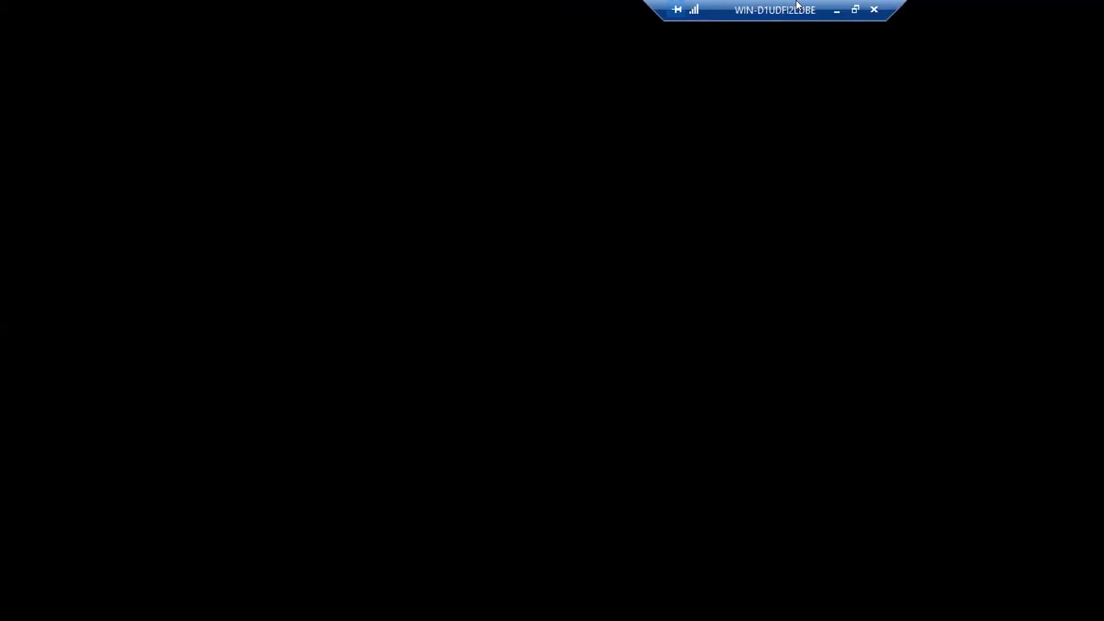
click(833, 10)
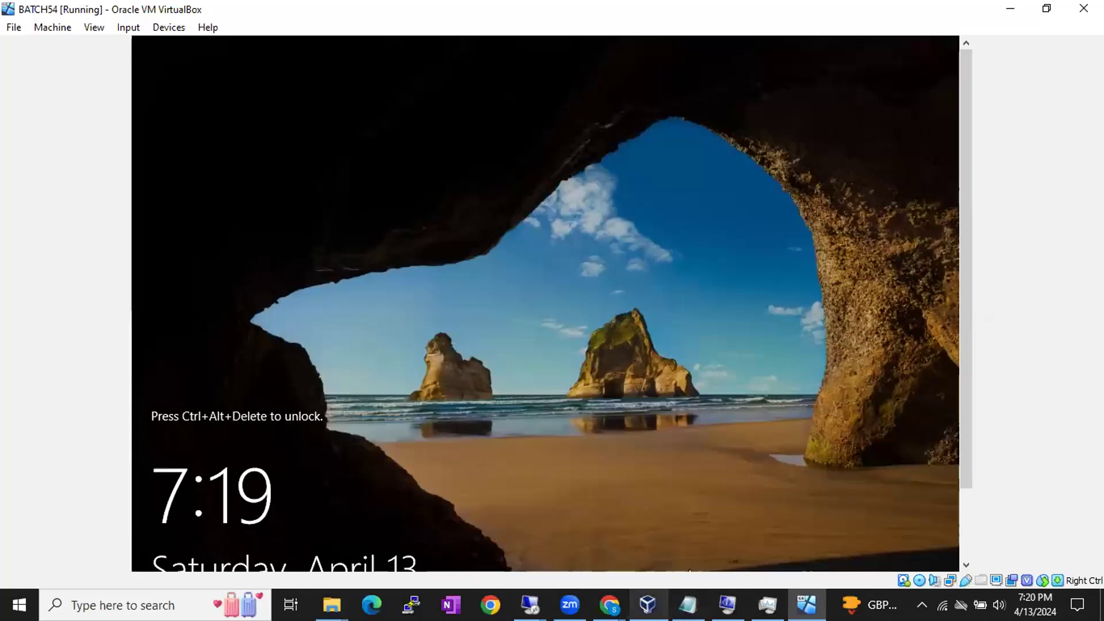
mouse_move(609, 605)
click(532, 555)
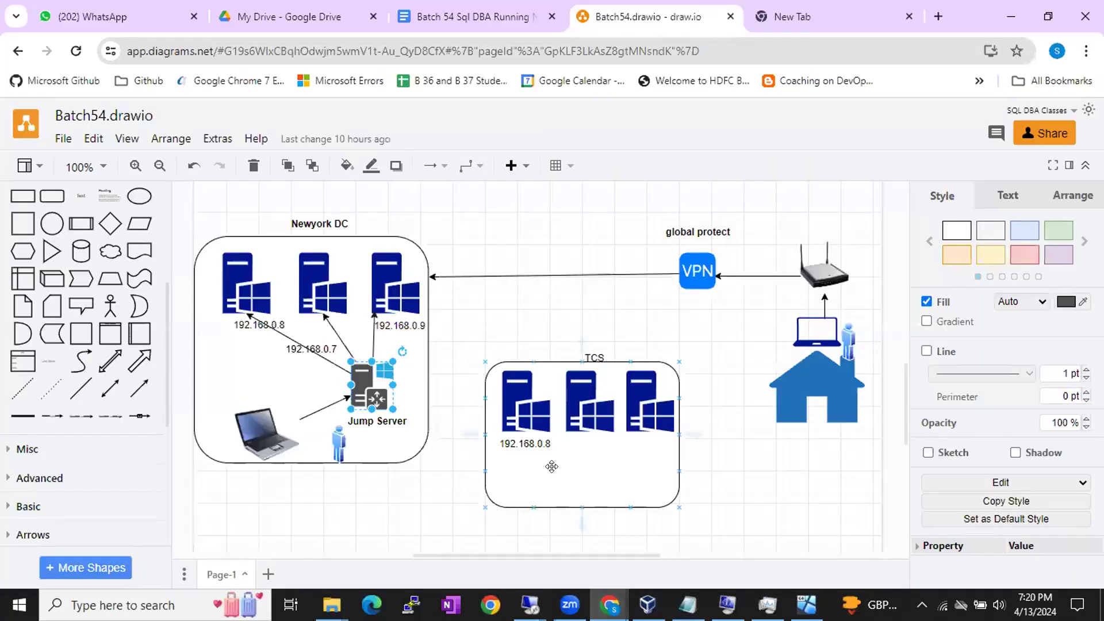
click(448, 14)
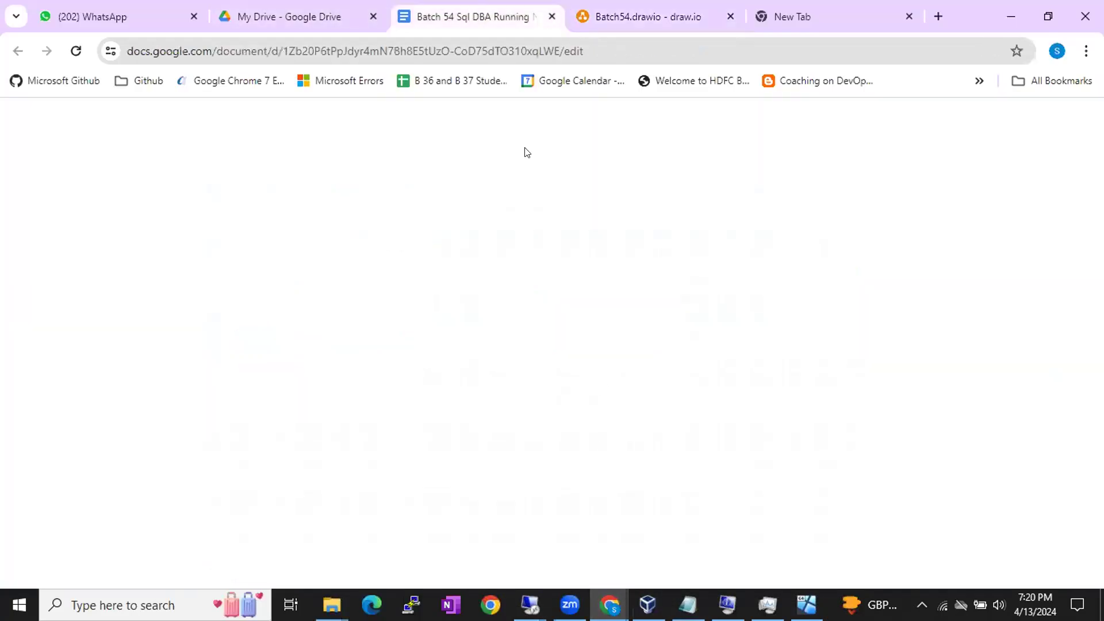
Add the line "Hardware and Software req. To Install sql server" on the page after the Cyberark line.
scroll(598, 446, down, 4)
click(567, 433)
key(Return)
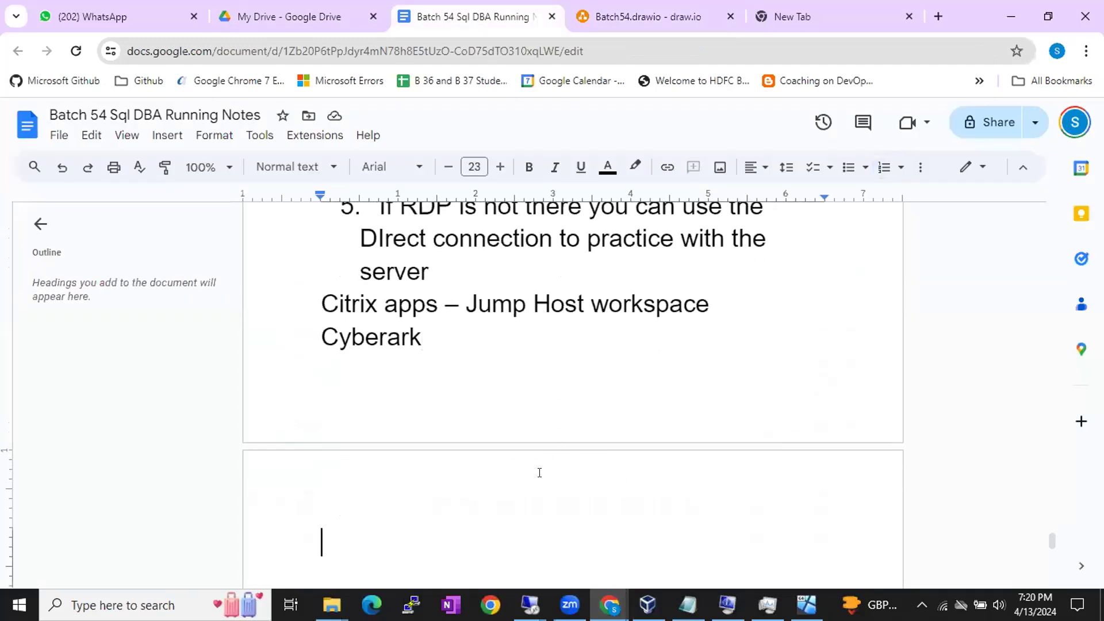
text(Ha)
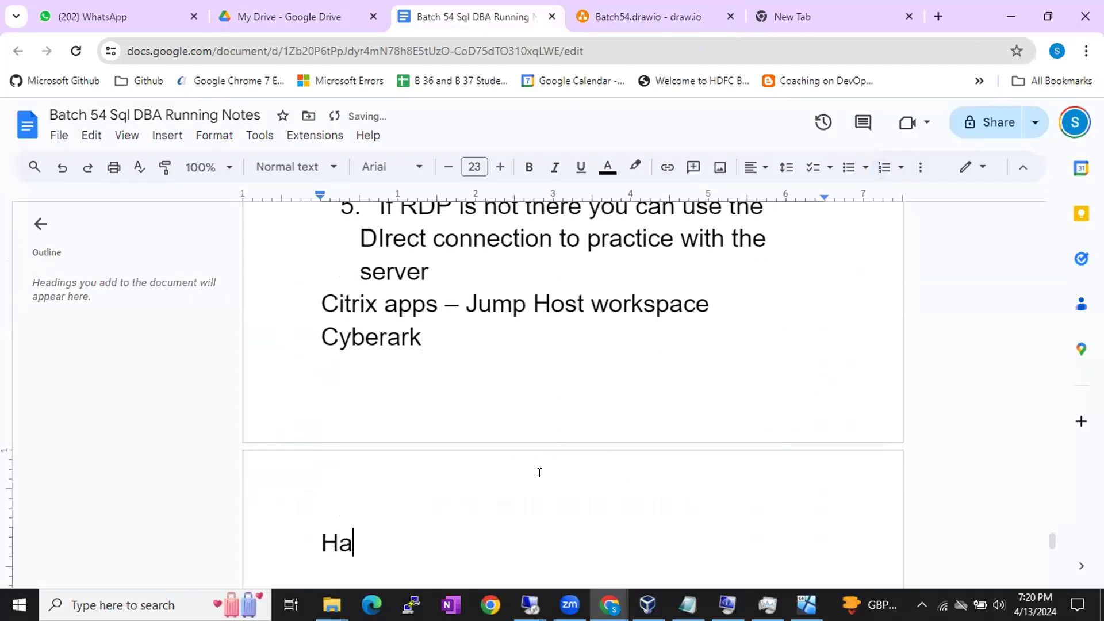
text(rdware and )
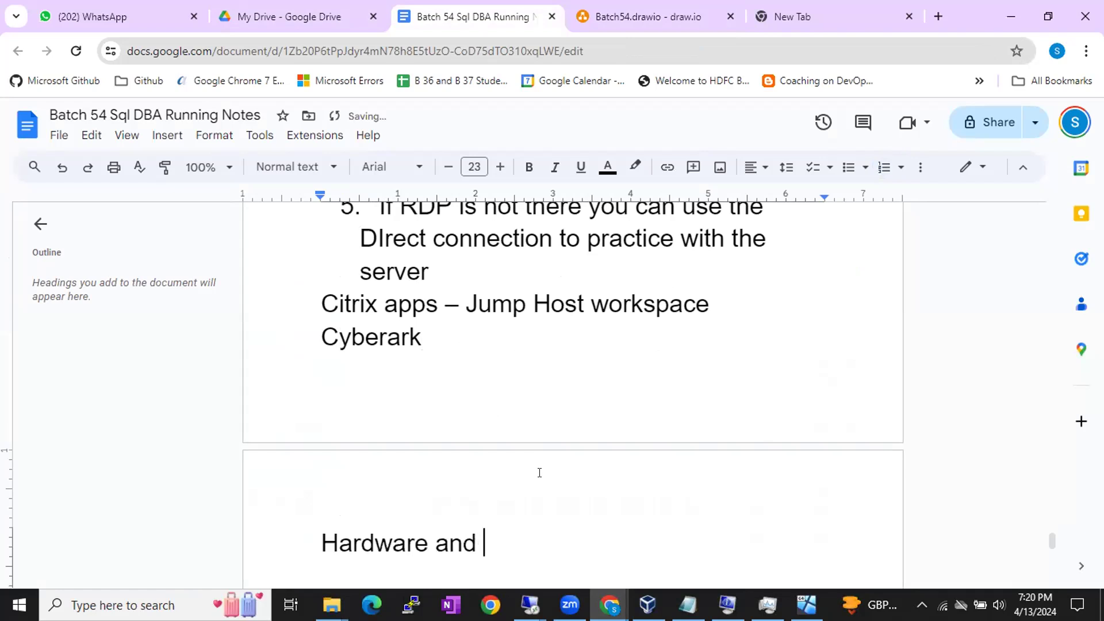
text(Software r)
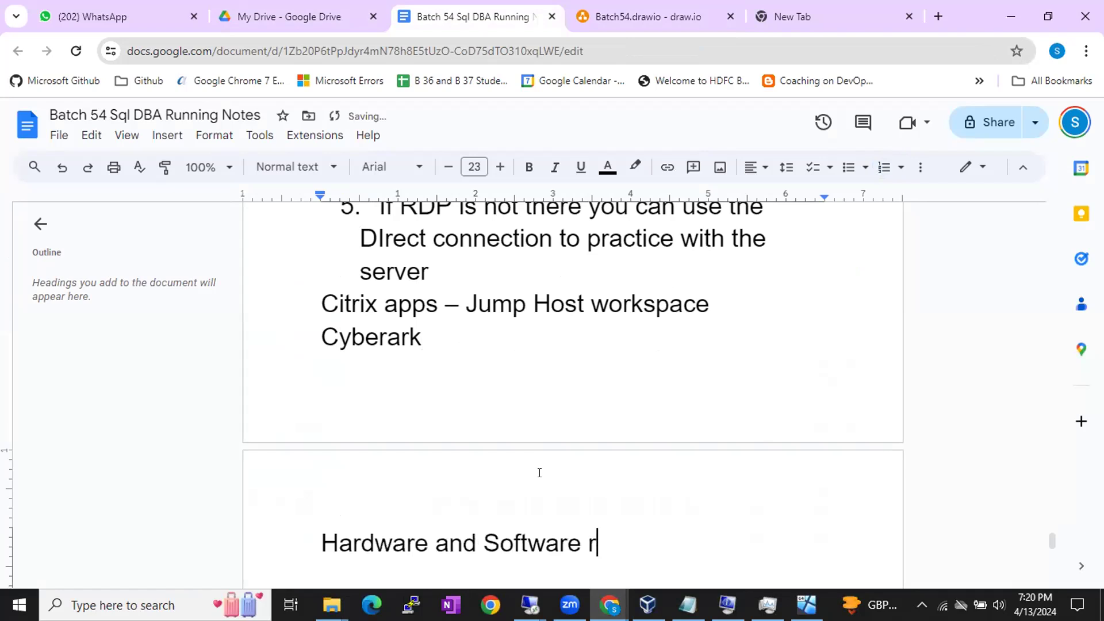
text(eq. To Insta)
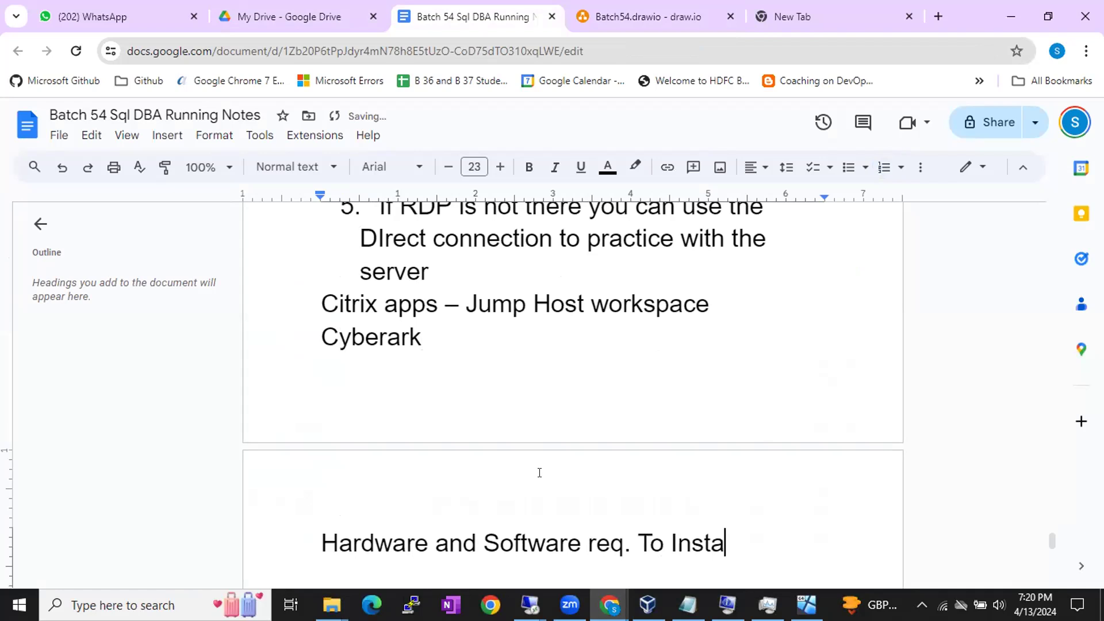
text(ll sql server)
key(Return)
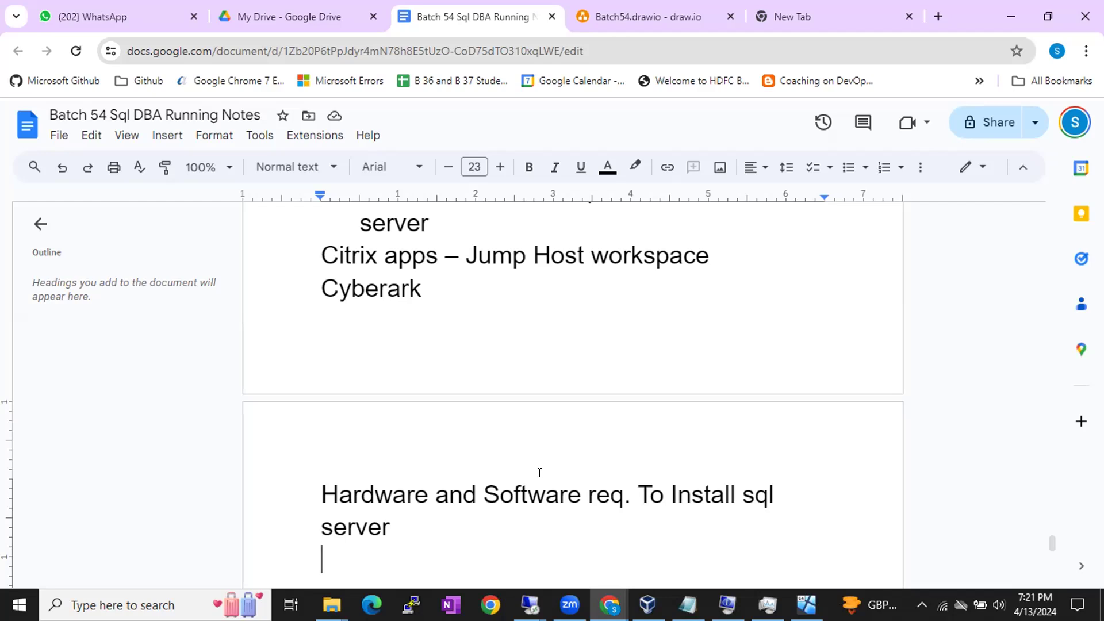
Add a "Hardware Req." line below the new heading and append "2019" to the heading.
text(Hardware Req.)
key(Return)
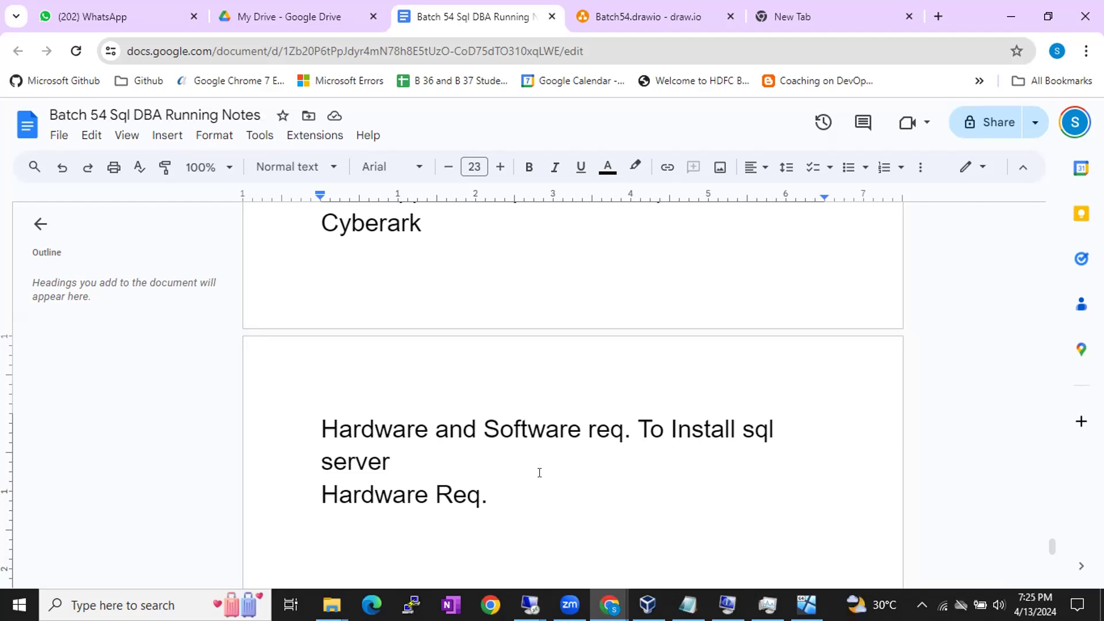
click(505, 462)
text(2019)
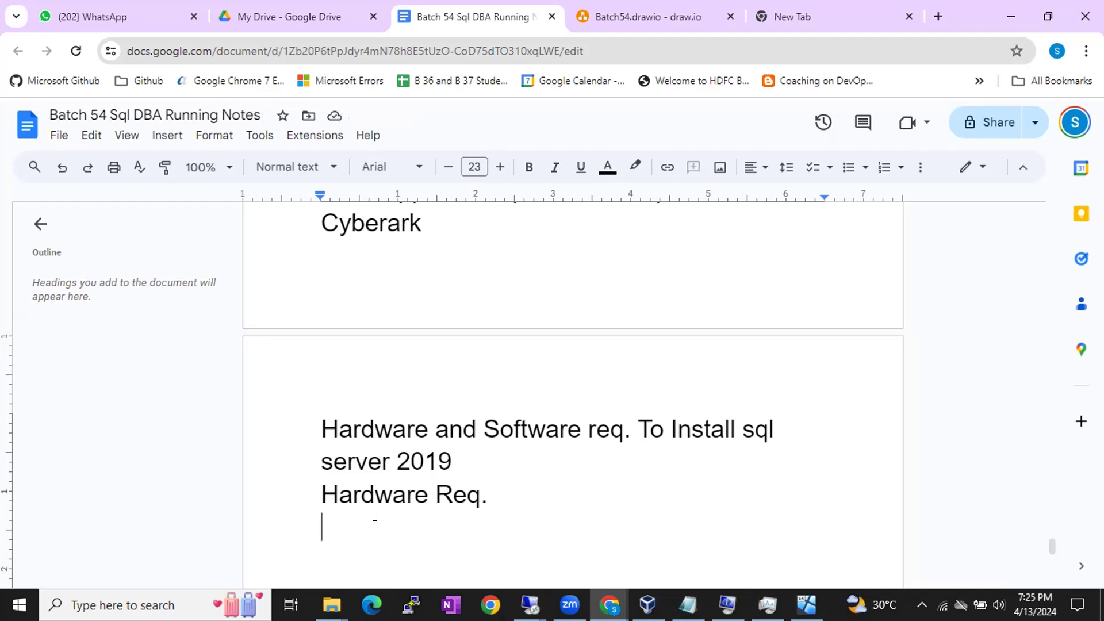
List the hardware requirements under "Hardware Req." as "Memory- 4GB", "CPU- 1 Core" and "Hard Disk - 4GB" on separate lines.
text(M)
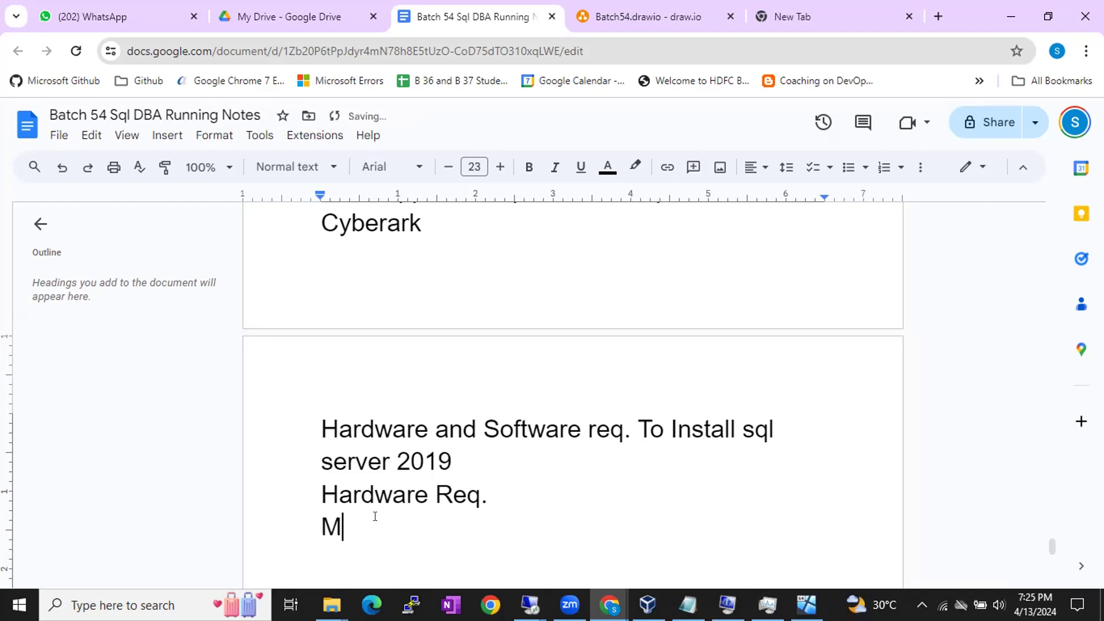
text(emory- 4GB)
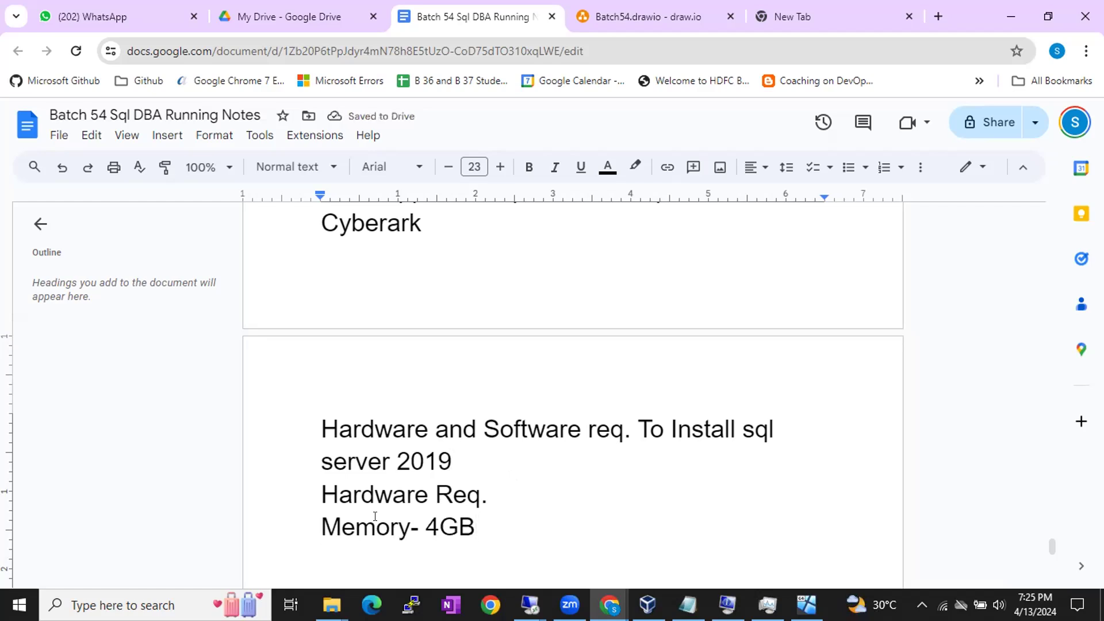
key(Return)
text(CPU- )
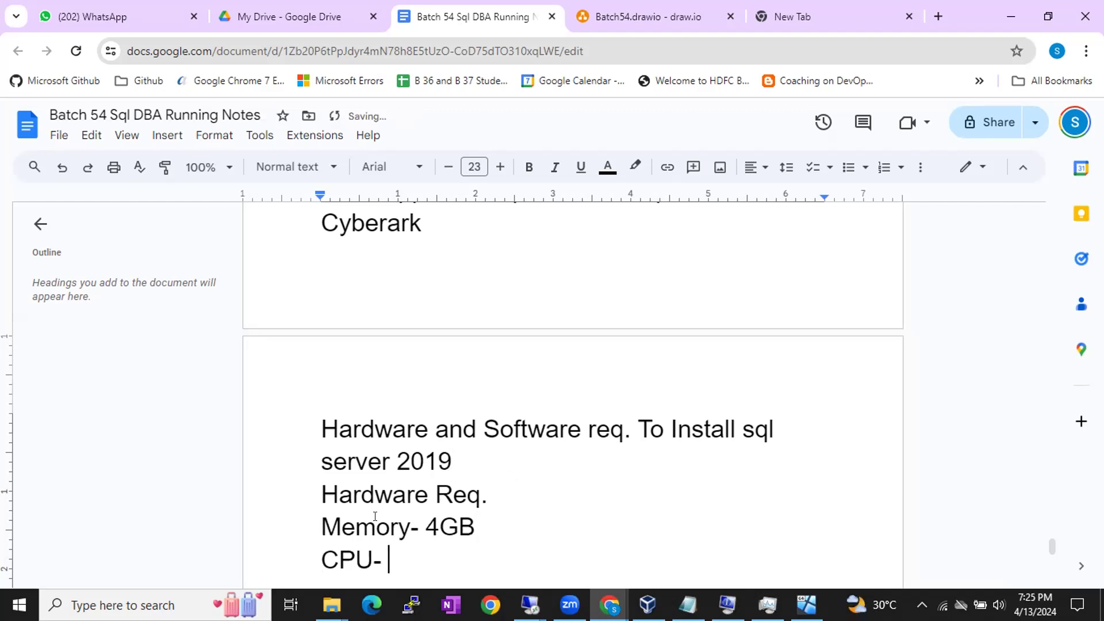
text(1 Core)
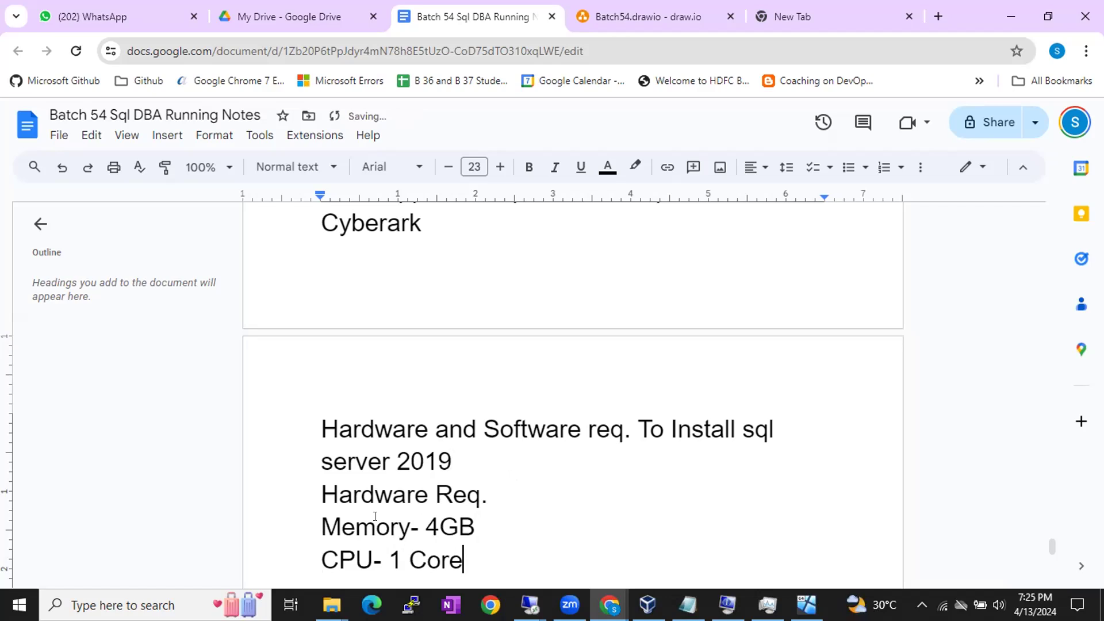
drag(426, 527, 432, 527)
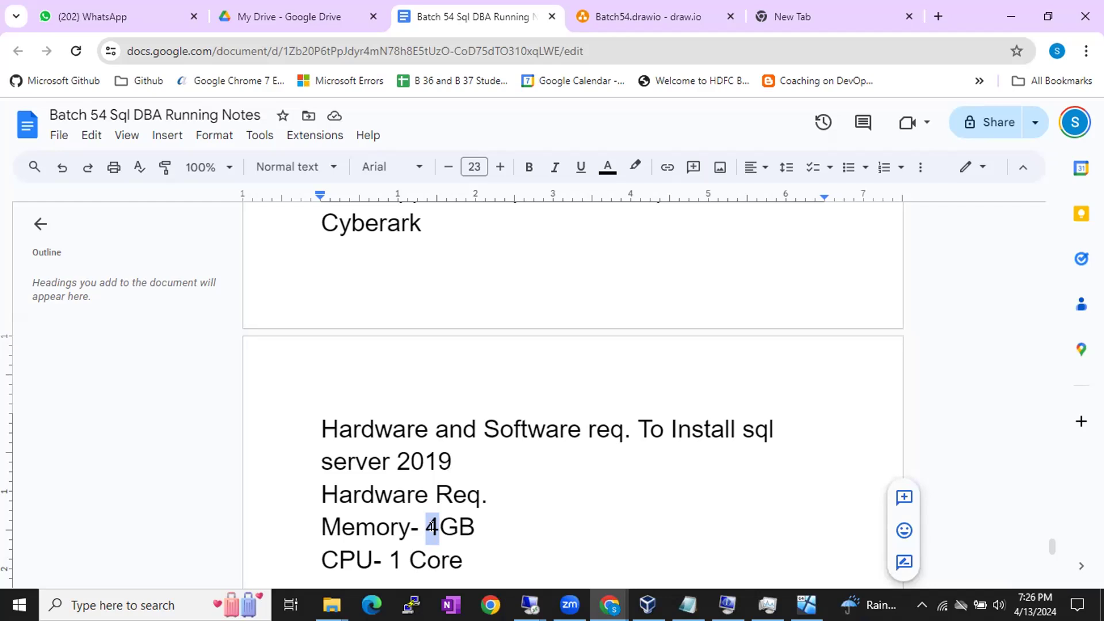
click(463, 558)
key(Return)
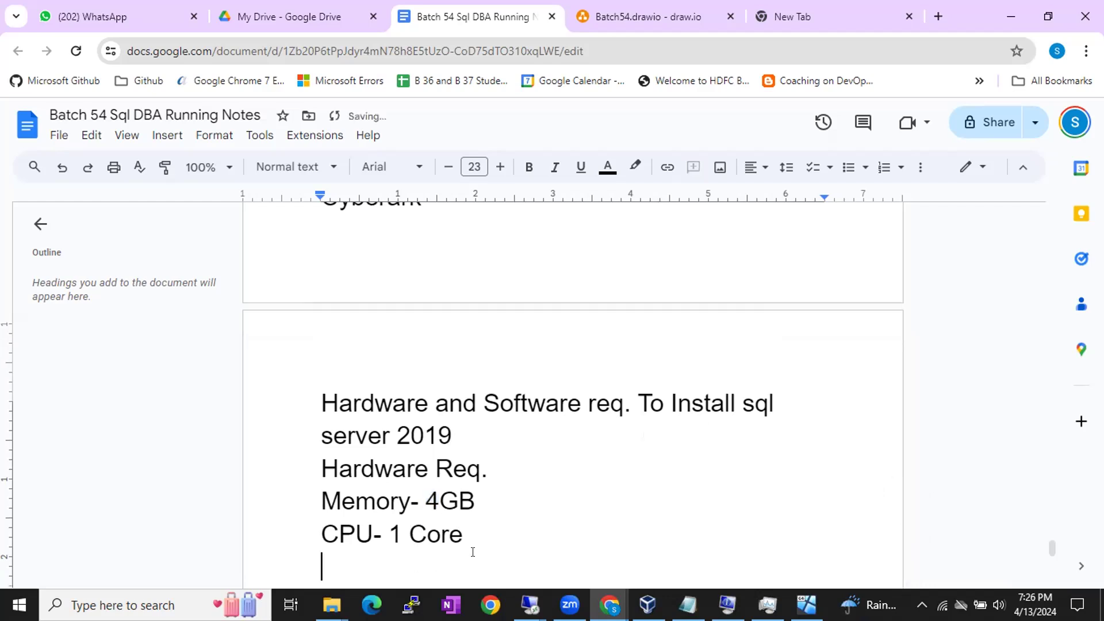
text(Hard Dis)
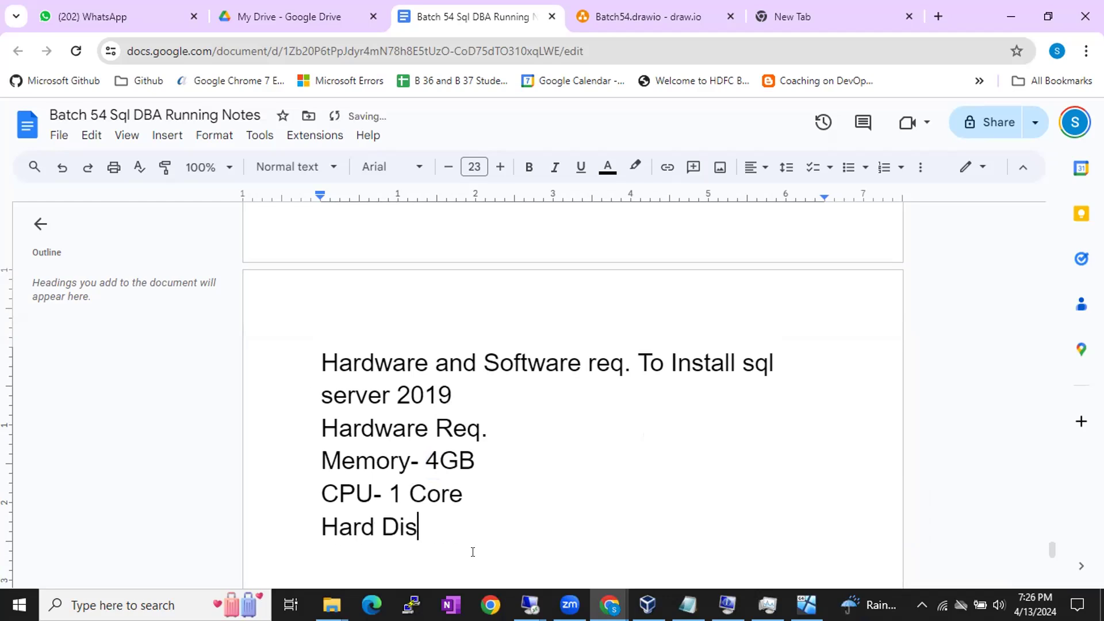
text(k - 4GB)
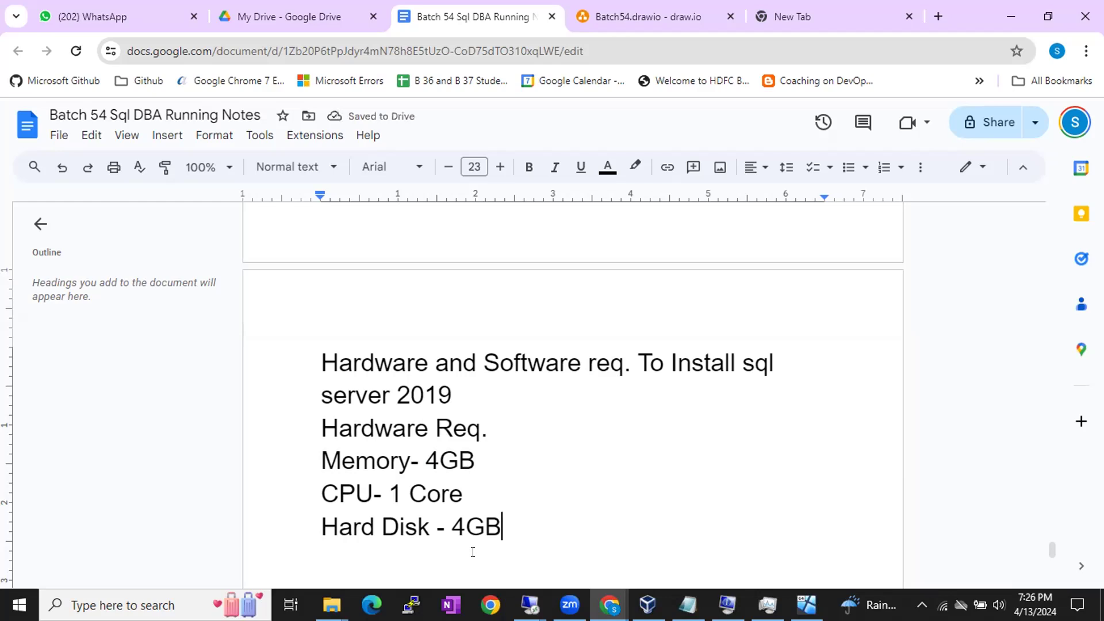
Leave a blank line after the hard disk entry and add "Software Req." with "OS" on the line below it.
key(Return)
text(Software Req.)
key(Return)
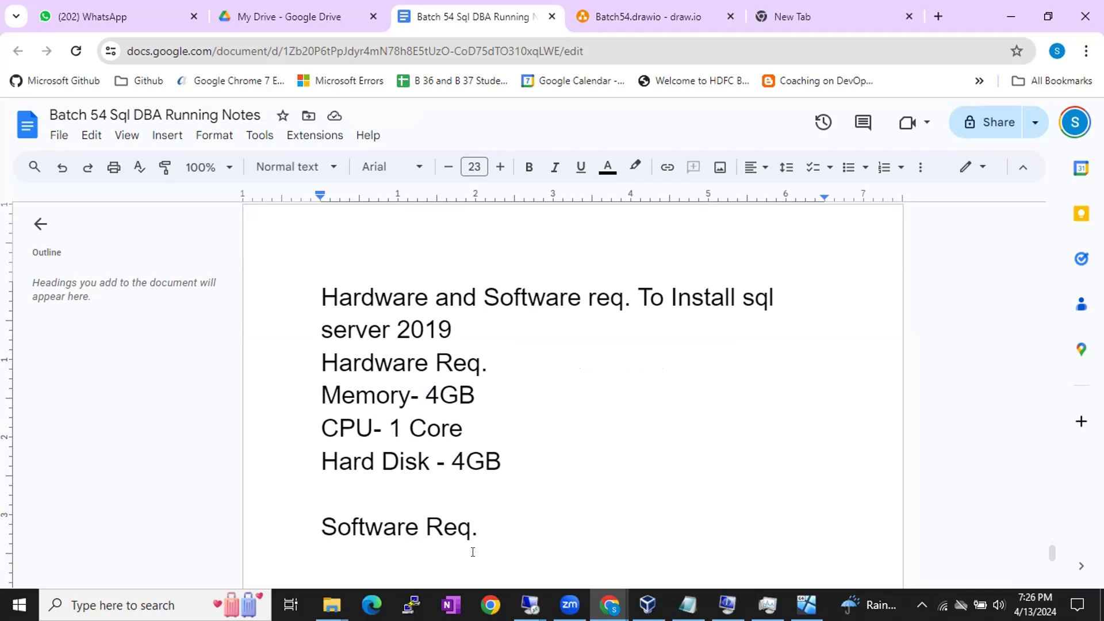
text(OS)
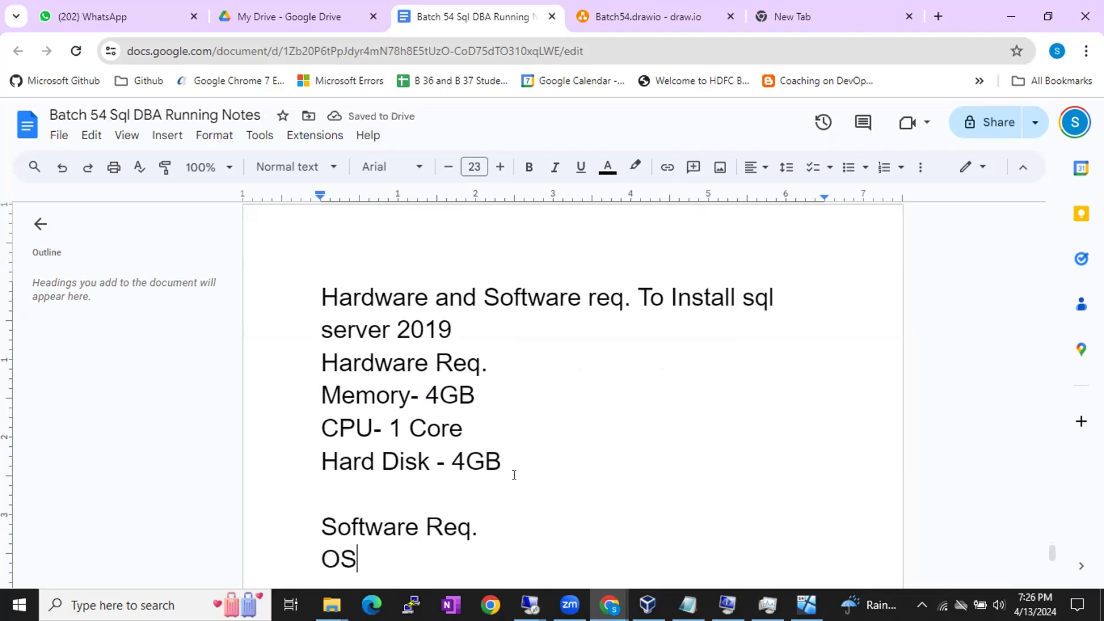
drag(396, 330, 424, 330)
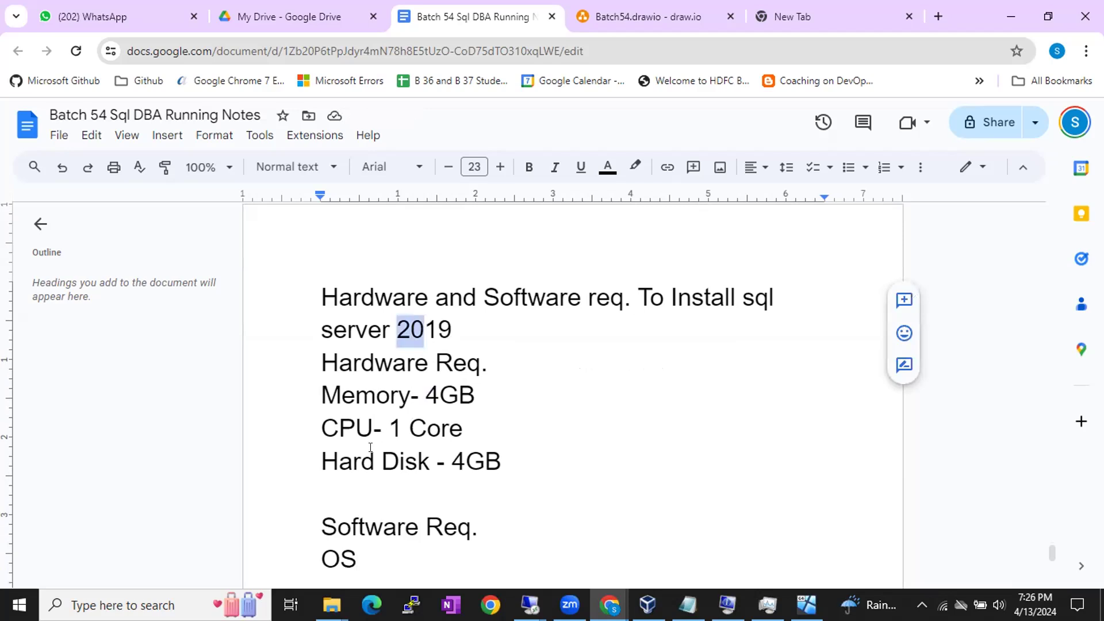
drag(321, 557, 354, 552)
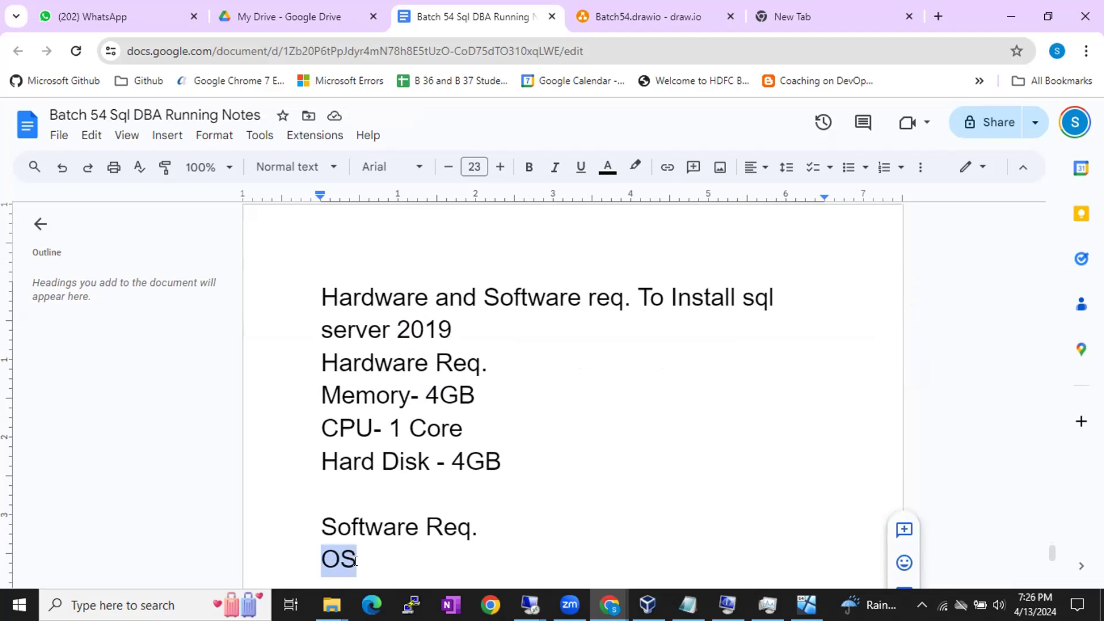
click(354, 555)
drag(390, 330, 447, 332)
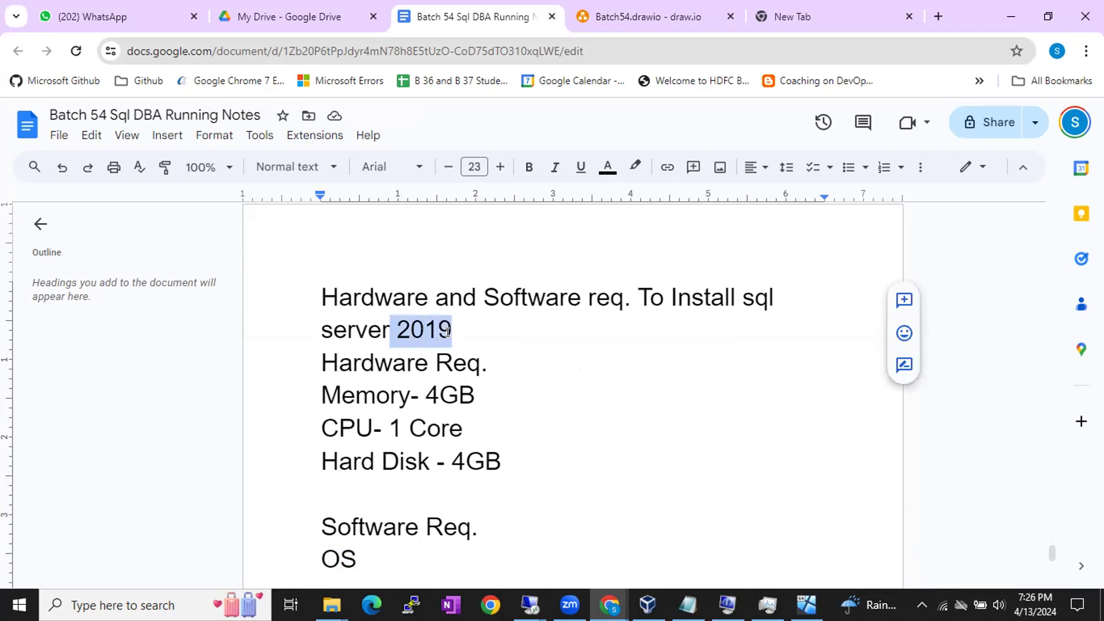
click(448, 332)
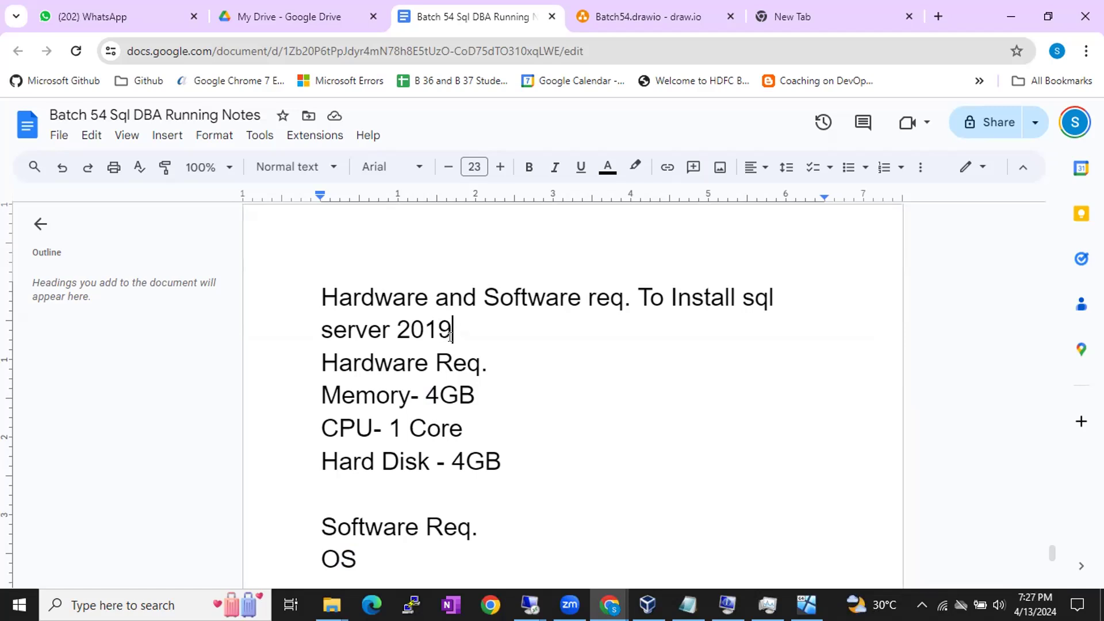
Add the line ".net Framework(Windows Team)" below "OS" in the software requirements.
click(362, 543)
key(Return)
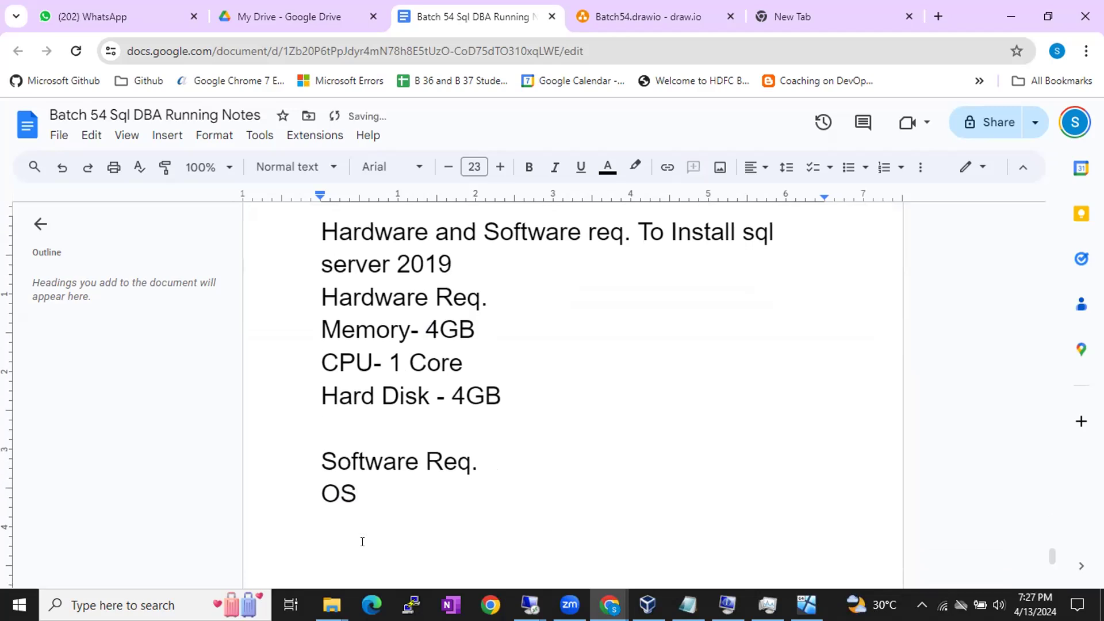
text(.net Framework)
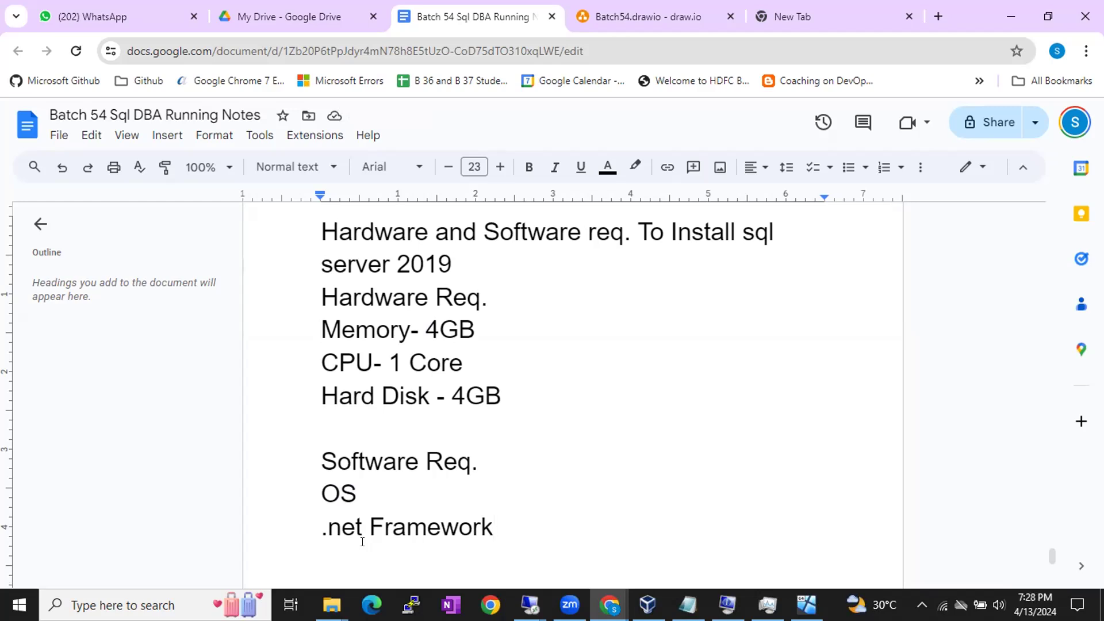
text((Windows)
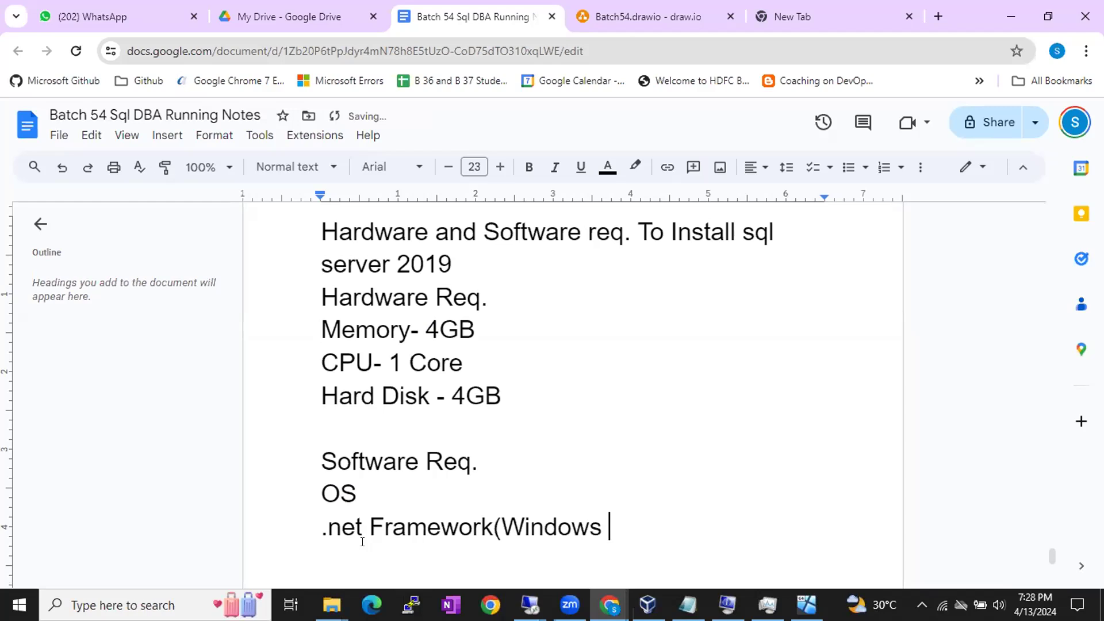
text( Team))
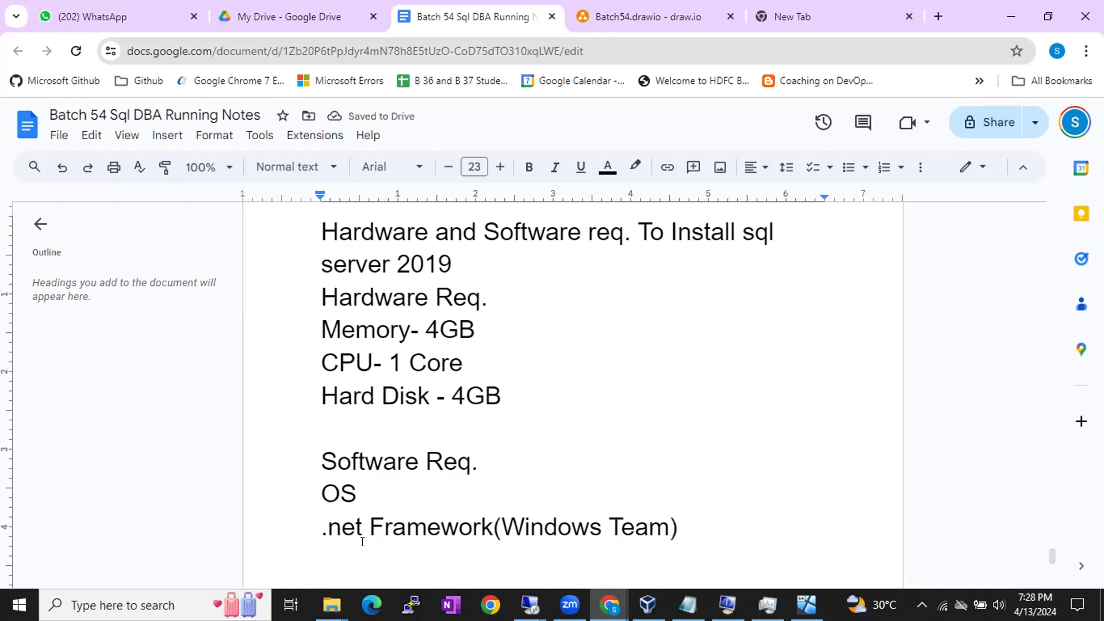
Add the lines "Sql Server Software" and "SSMS(Tool)" below the .net Framework entry in the software requirements.
key(Return)
text(Sql Ser)
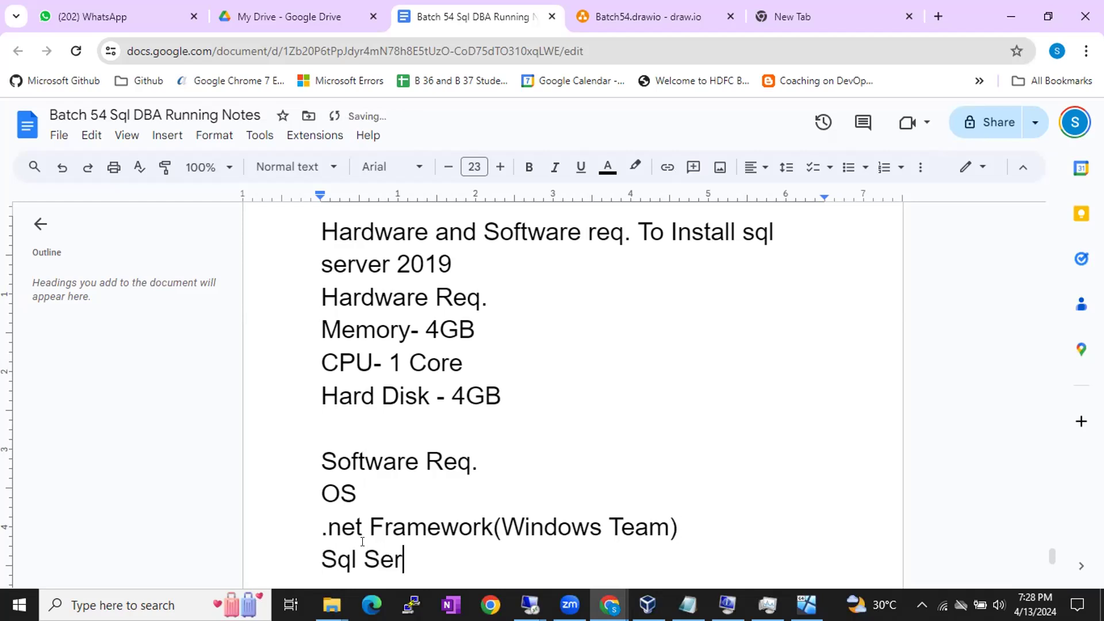
text(ver Software)
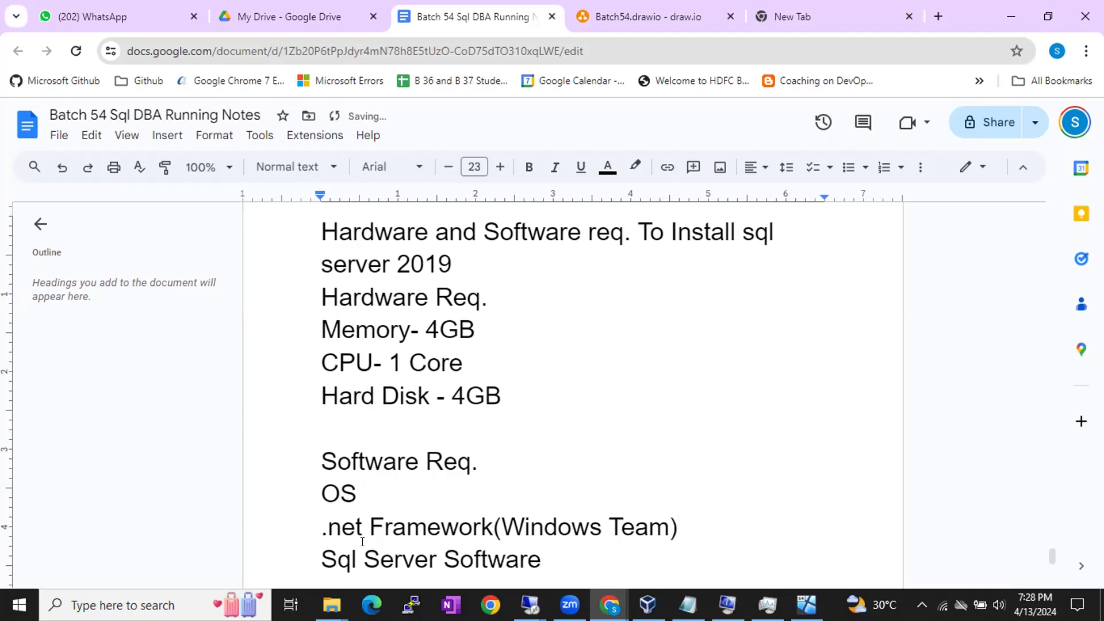
key(Return)
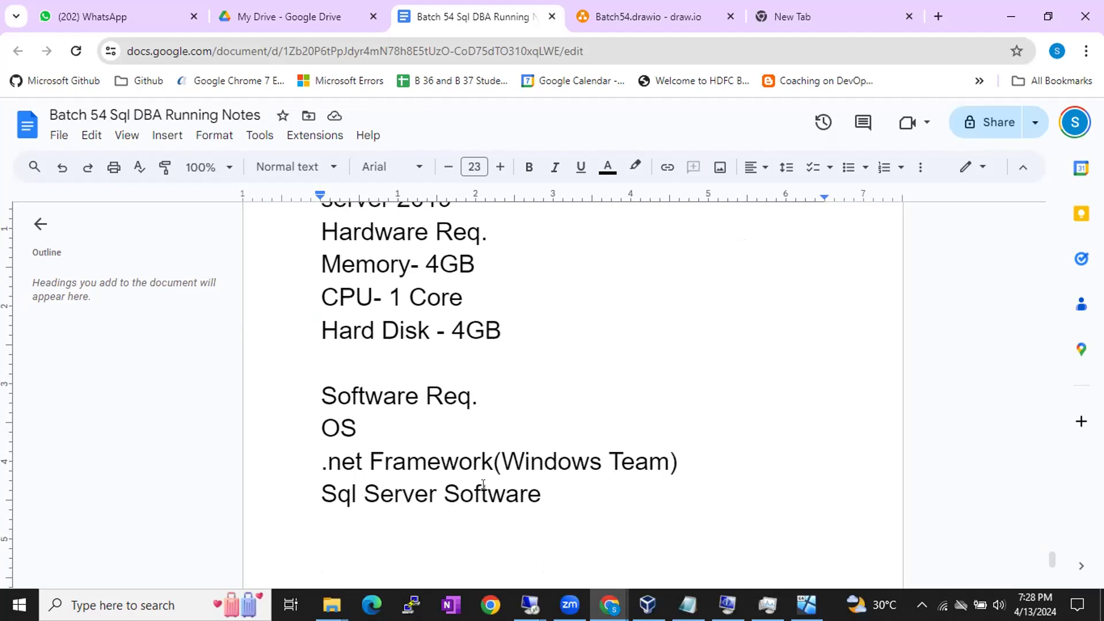
text(SSMS)
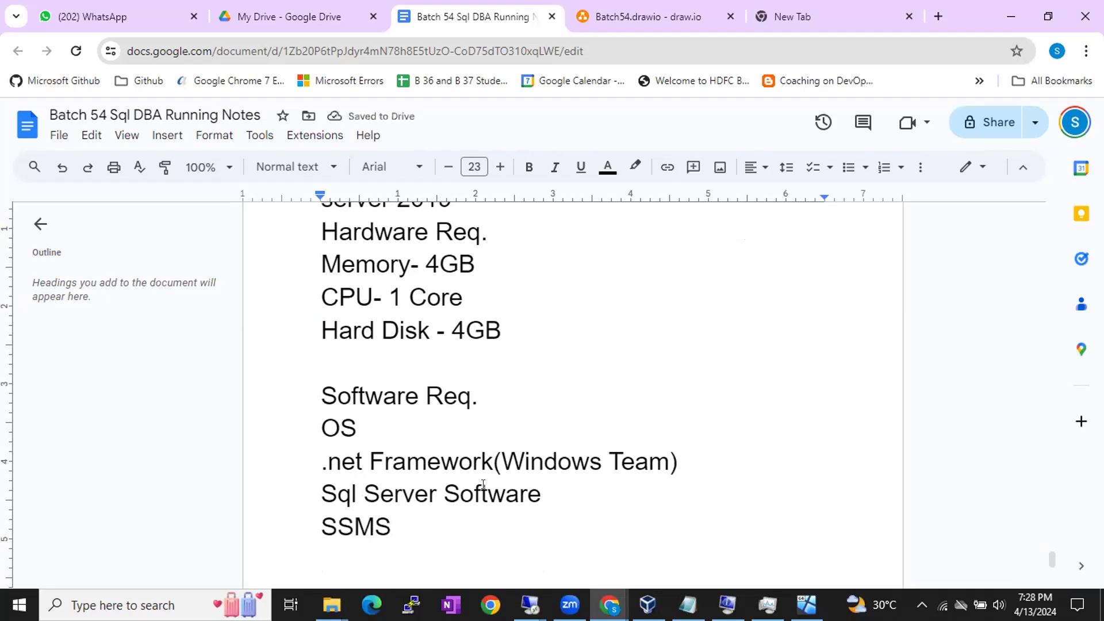
text((Tool))
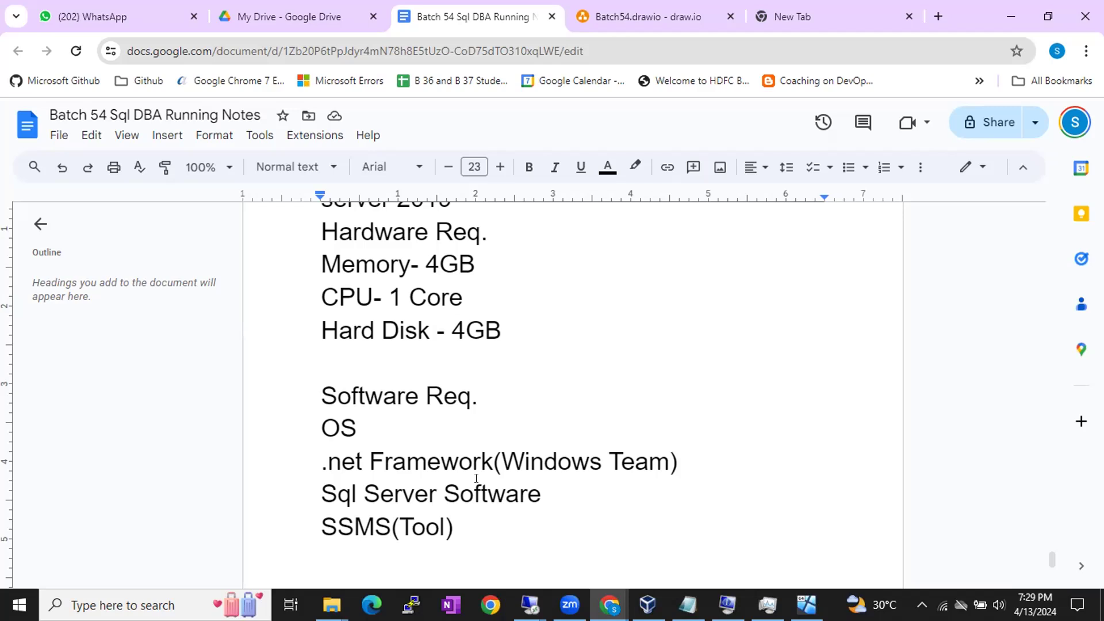
Switch to the WIN-D1UDFI2LDBE remote session, dismiss the Windows Admin Center message in Server Manager, and return to the notes.
click(530, 605)
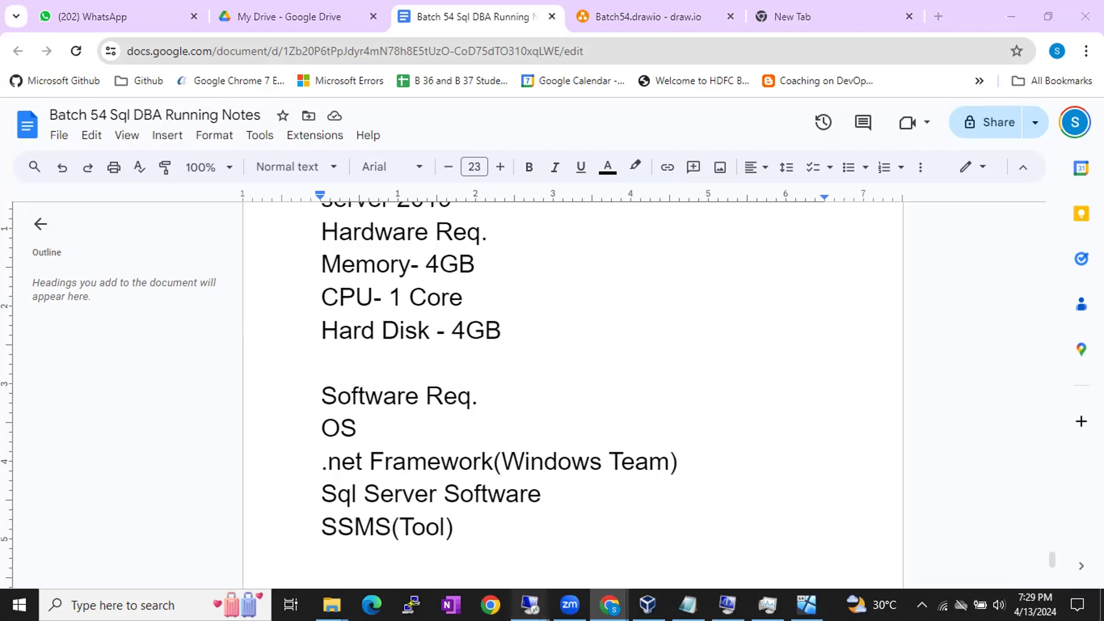
click(550, 555)
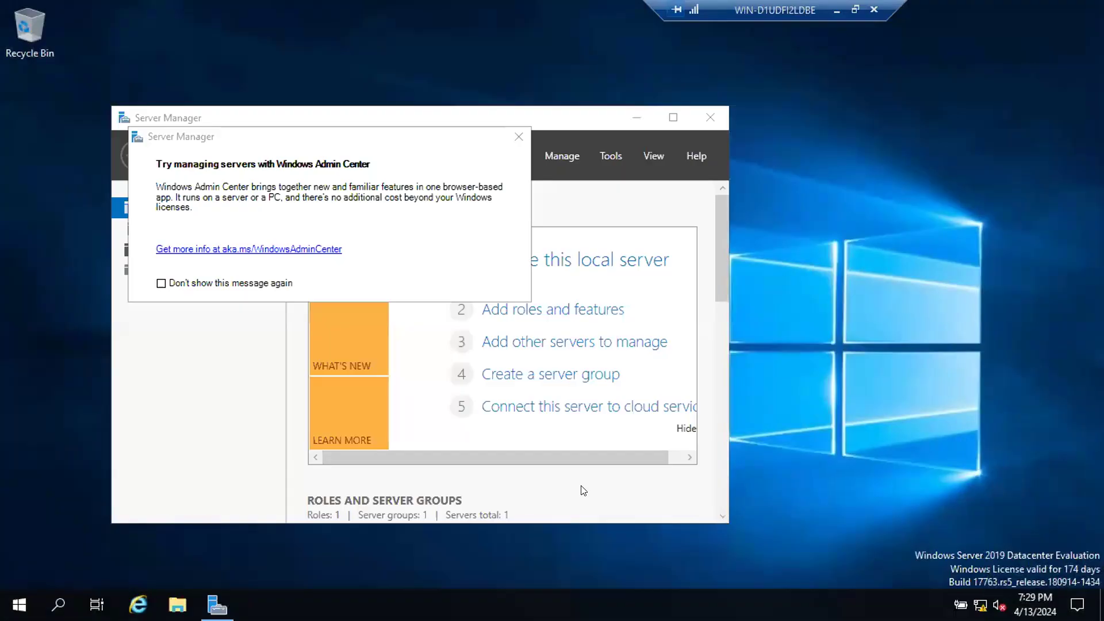
click(510, 133)
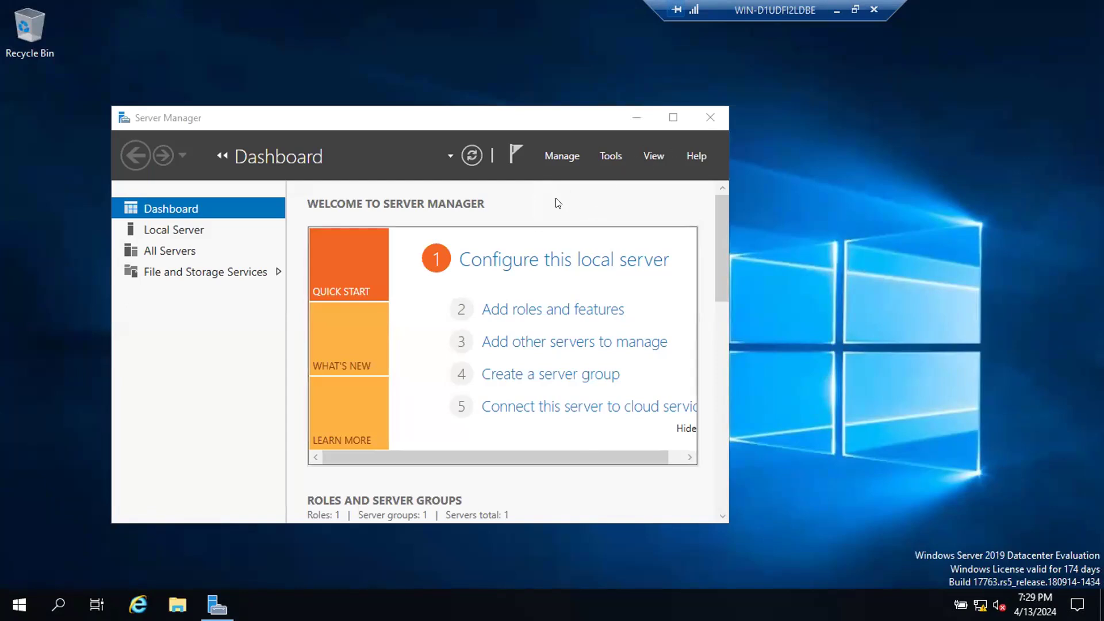
click(837, 10)
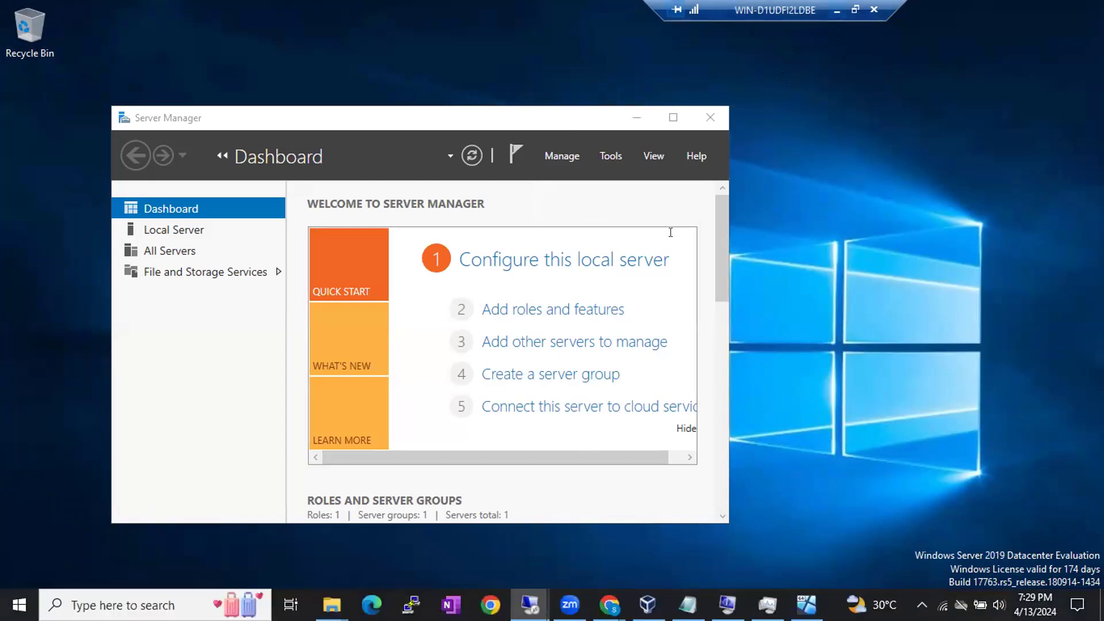
Go over the hardware requirements and change the memory entry to "2-4GB".
scroll(551, 295, up, 1)
drag(411, 345, 489, 337)
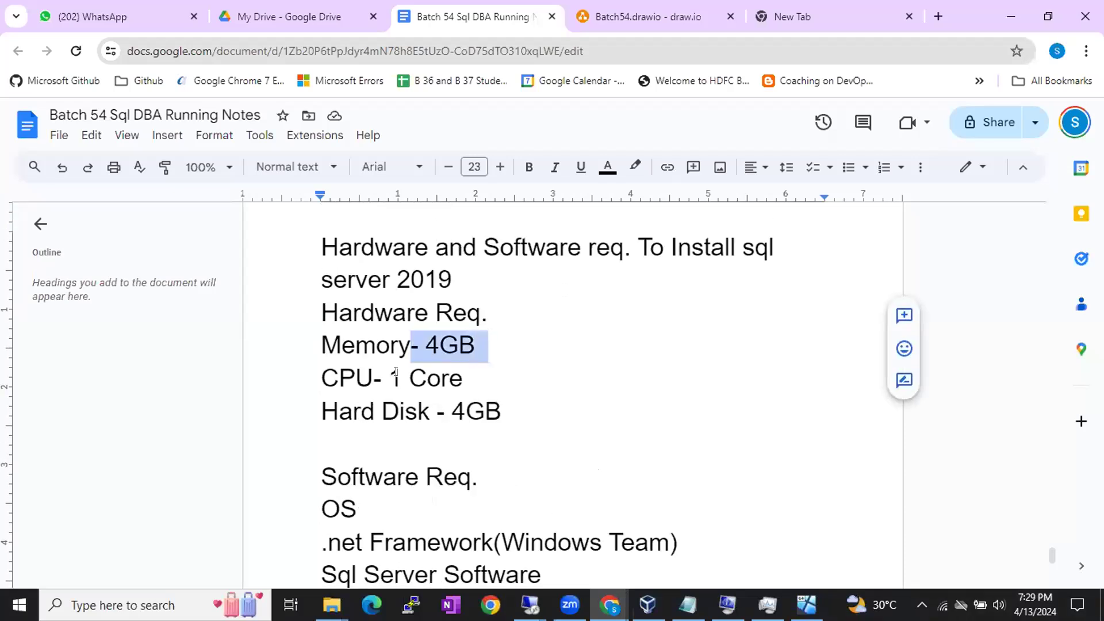
drag(402, 377, 461, 371)
click(461, 371)
drag(452, 410, 517, 403)
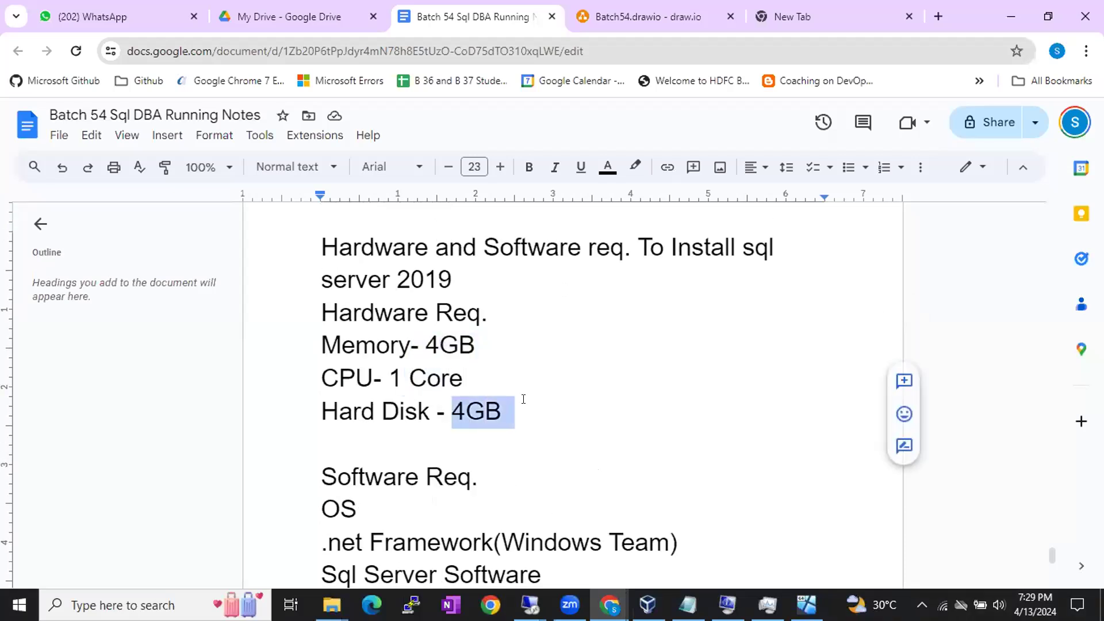
drag(427, 346, 436, 345)
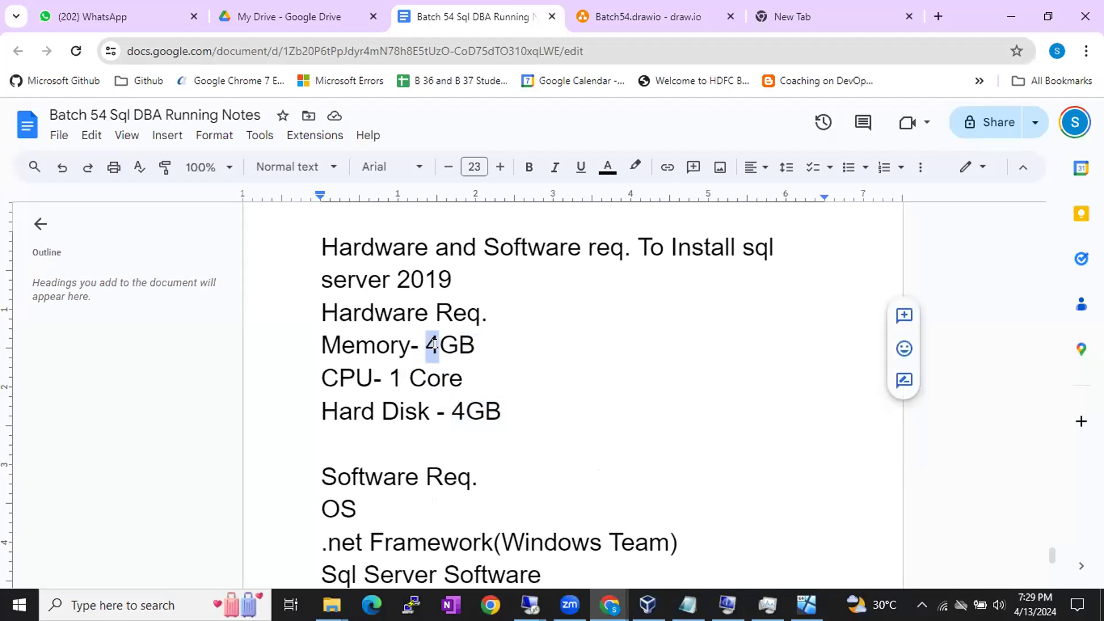
text(2-)
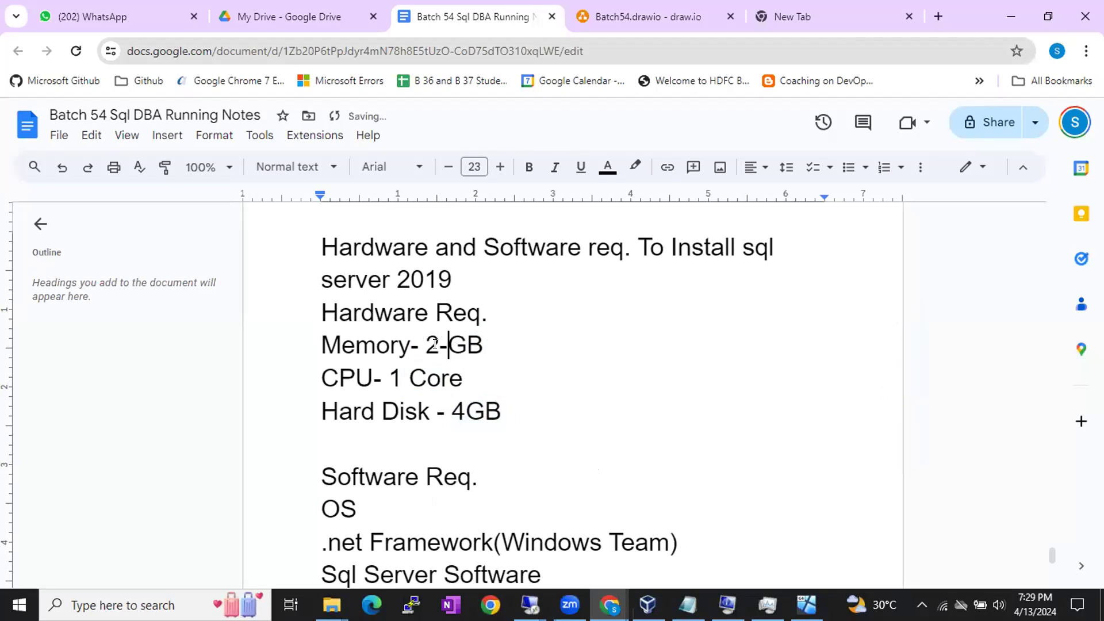
text(4)
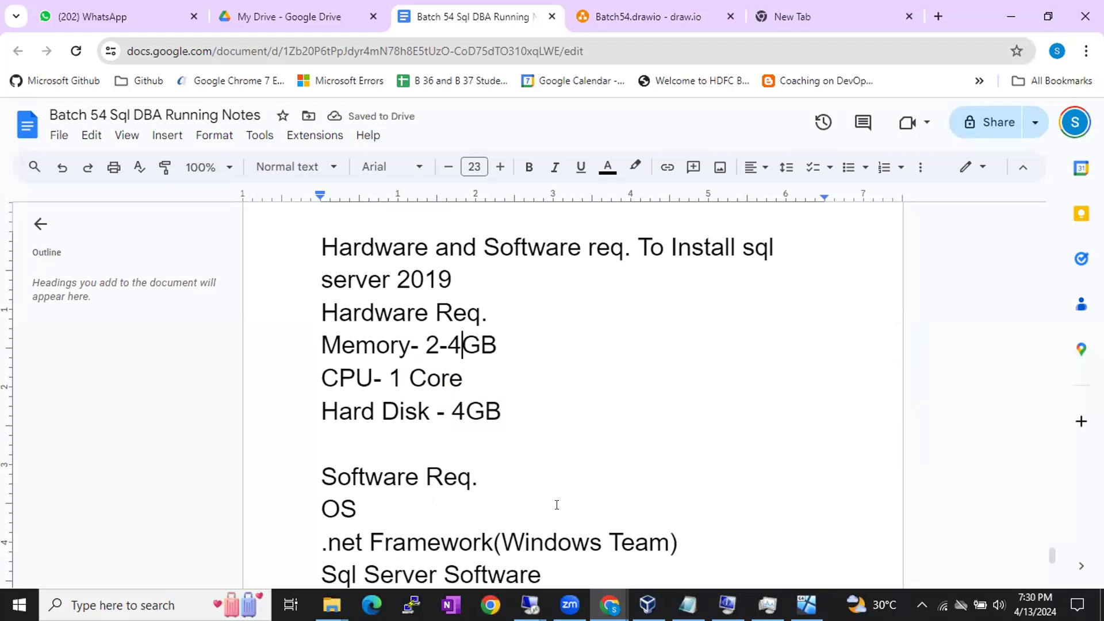
Switch to the remote server session and check the free space on Local Disk (C:) in This PC.
mouse_move(530, 605)
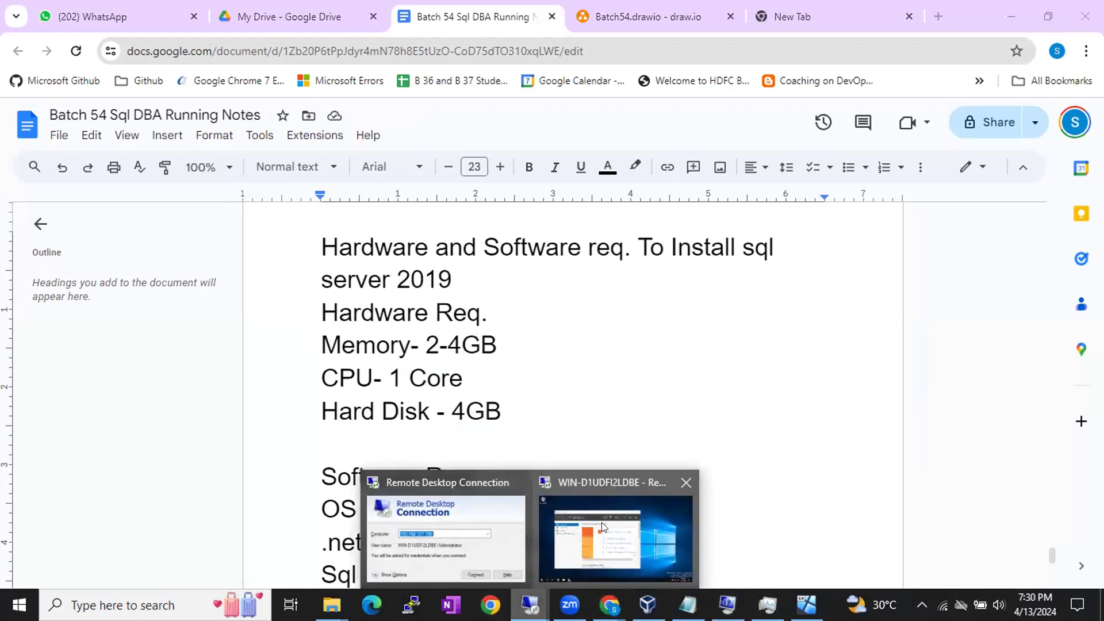
click(600, 503)
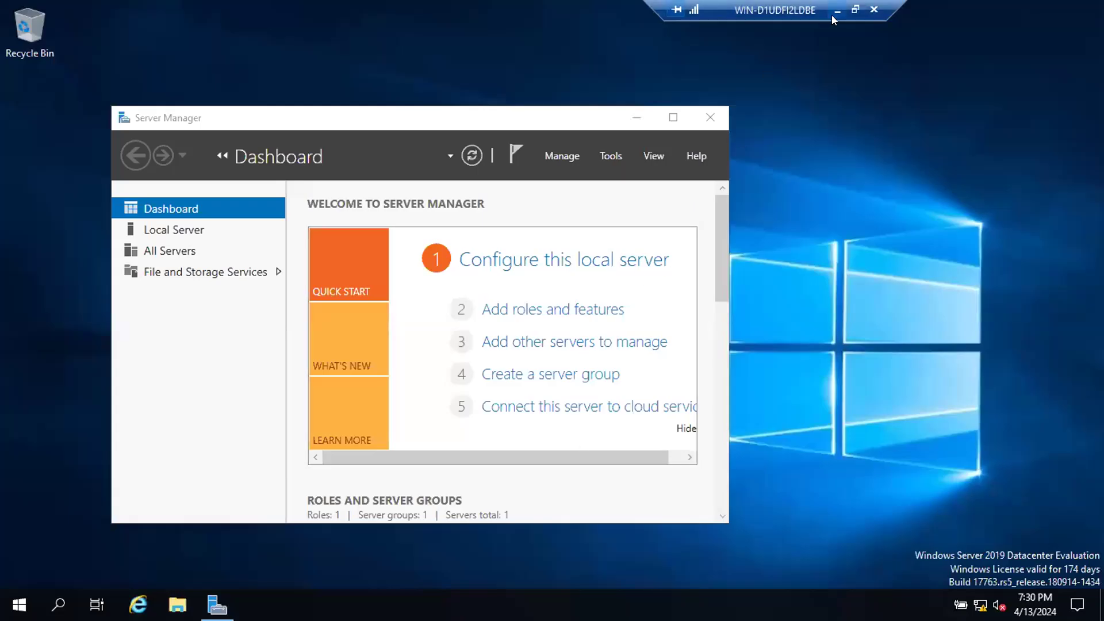
click(836, 11)
drag(387, 379, 503, 407)
click(530, 605)
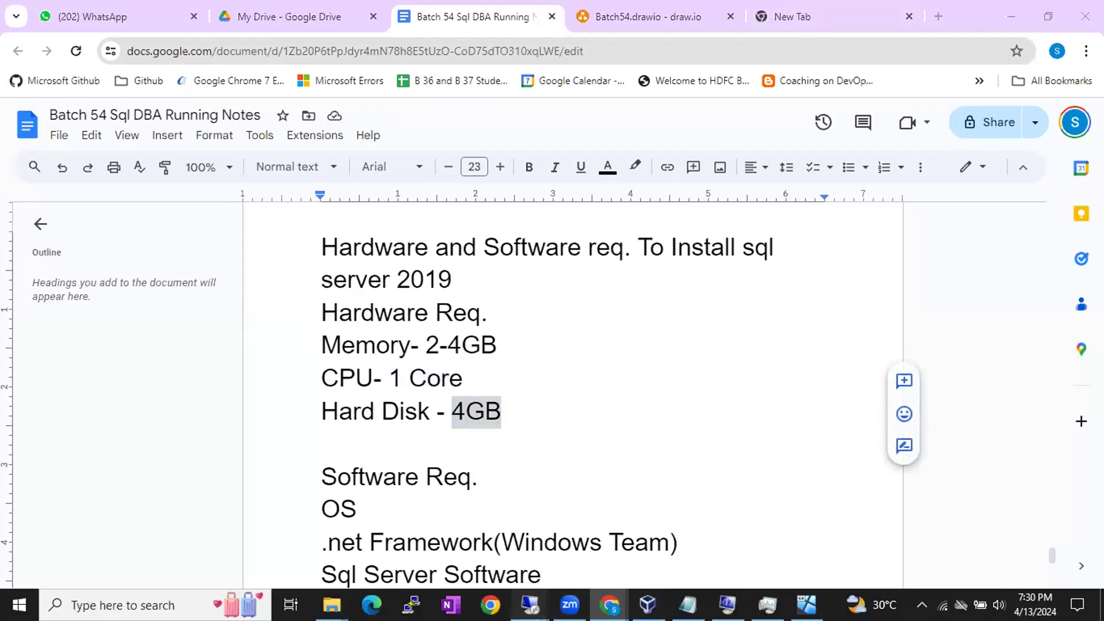
click(597, 539)
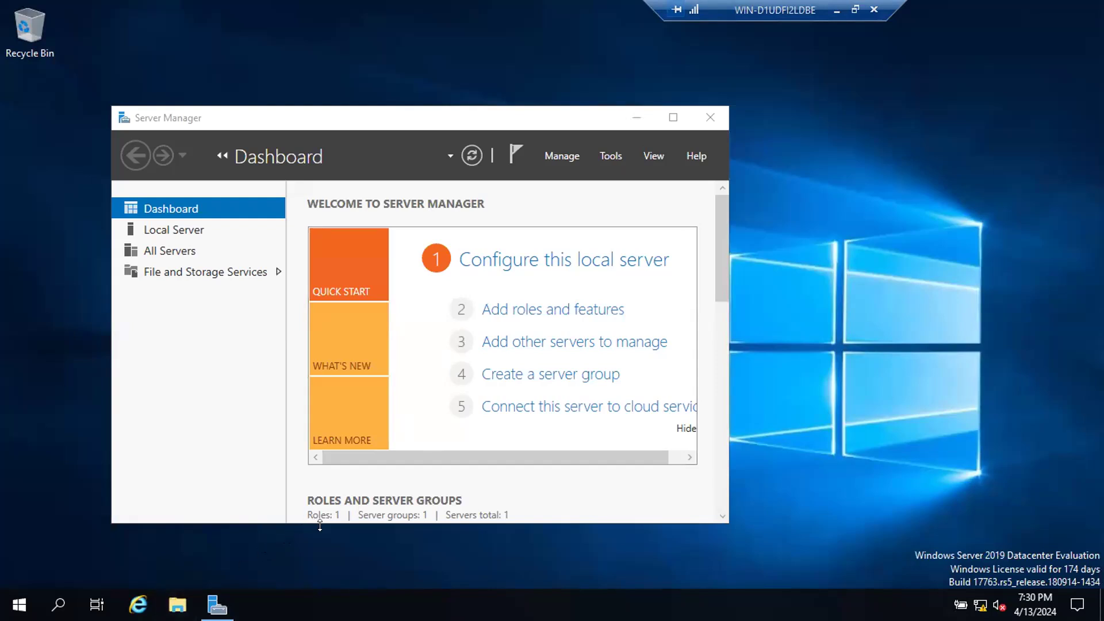
key(super+e)
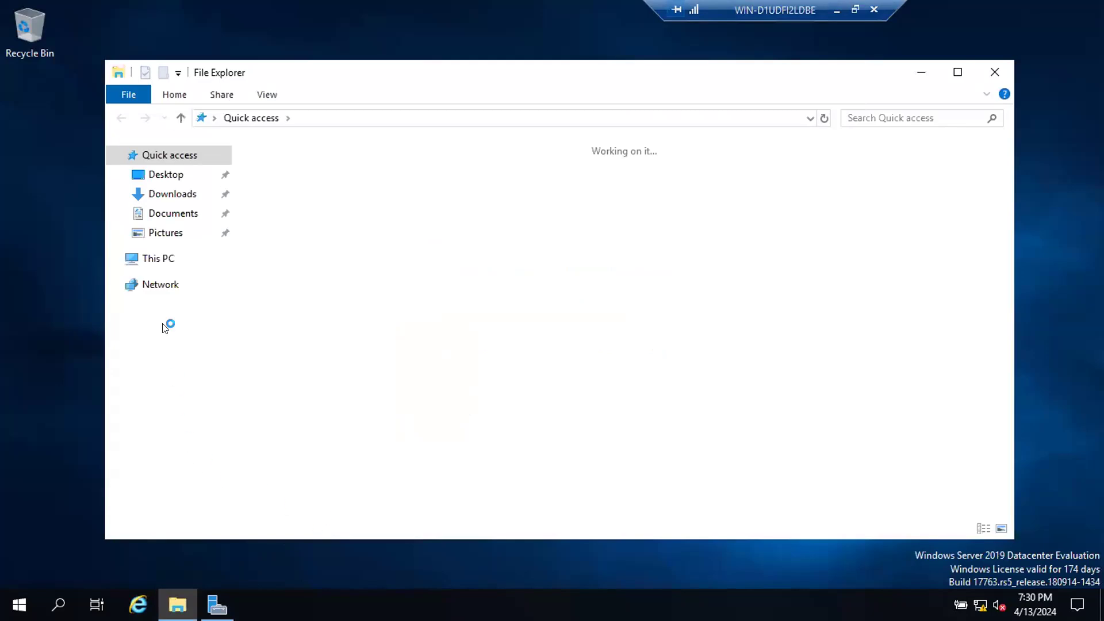
click(159, 260)
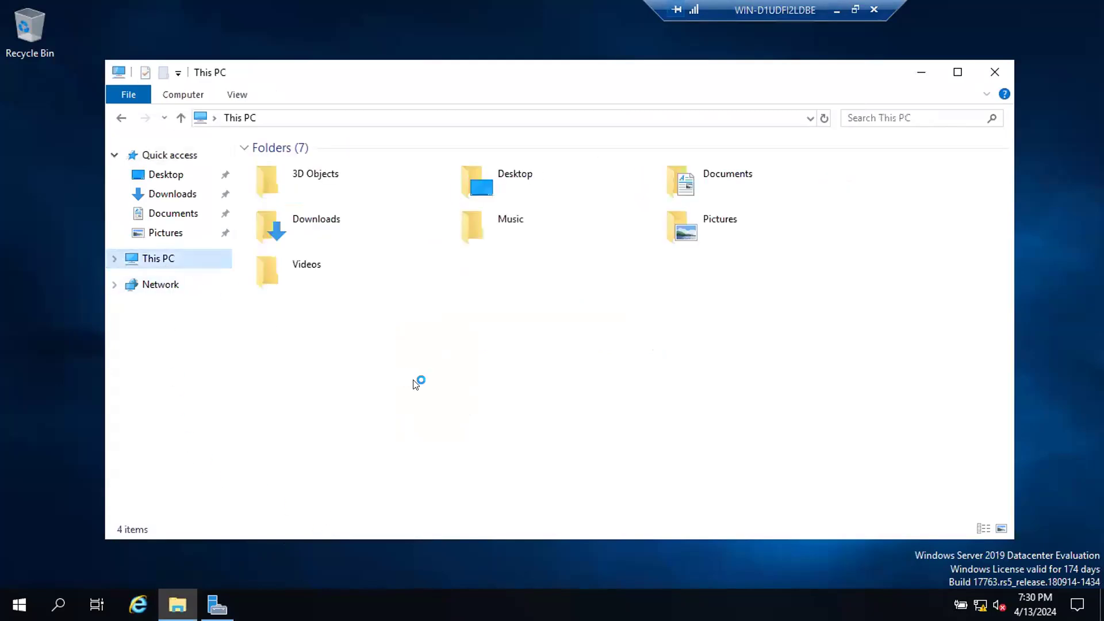
click(355, 337)
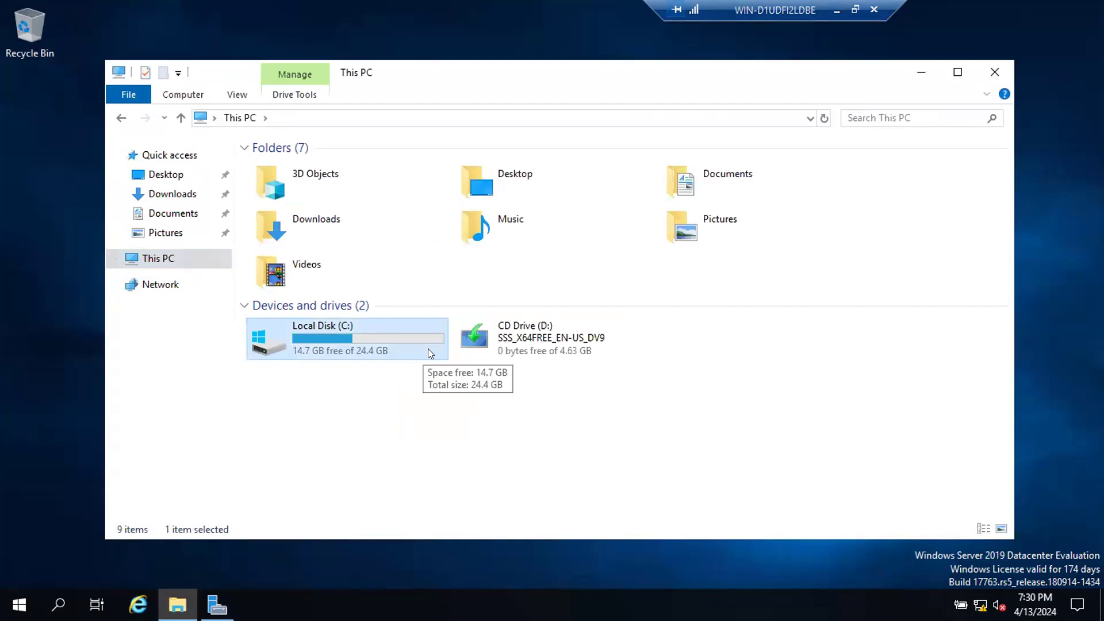
click(833, 10)
Close the leftover Remote Desktop Connection logon window and return to the hard disk line in the notes.
mouse_move(530, 604)
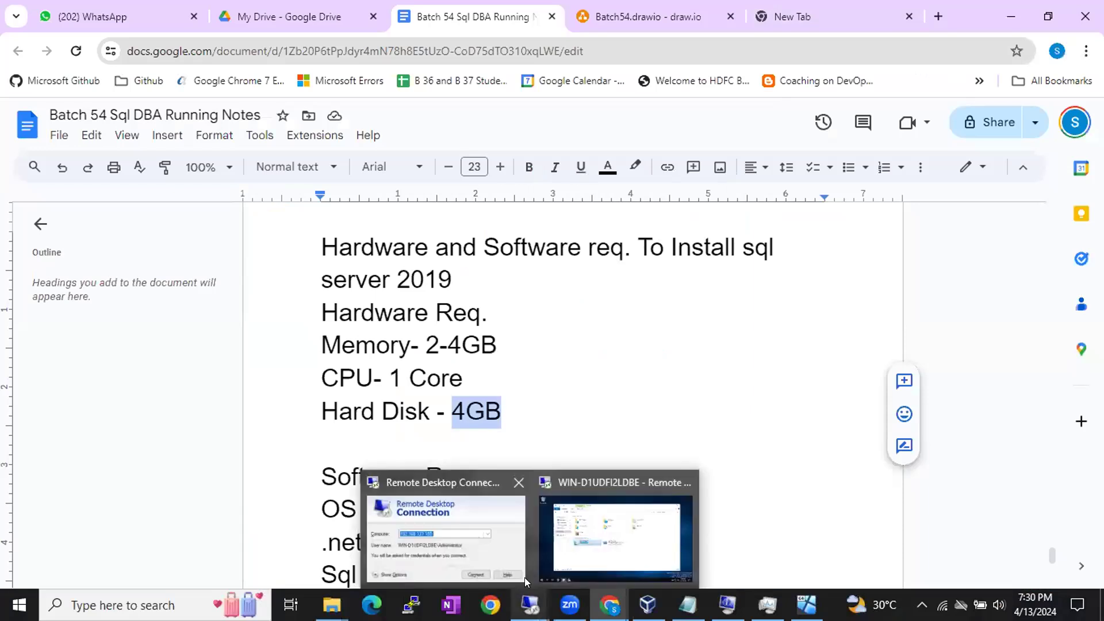
click(518, 485)
click(422, 407)
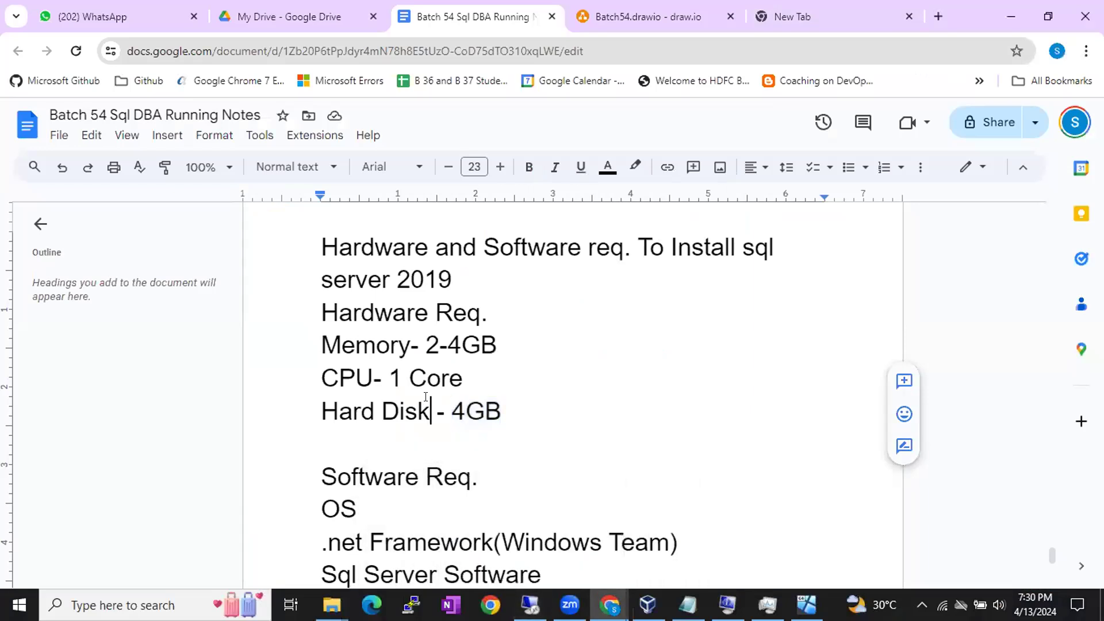
Review the software requirements in the notes, from the OS line down to the SSMS tool.
scroll(420, 406, down, 2)
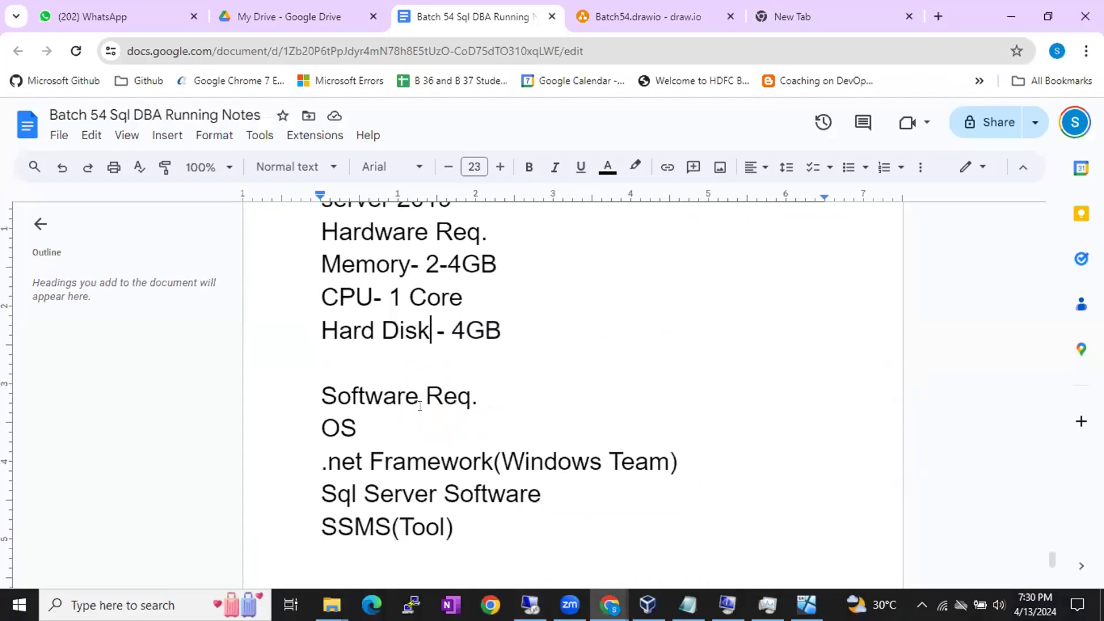
triple_click(323, 426)
drag(322, 465, 409, 464)
click(426, 461)
drag(333, 488, 414, 489)
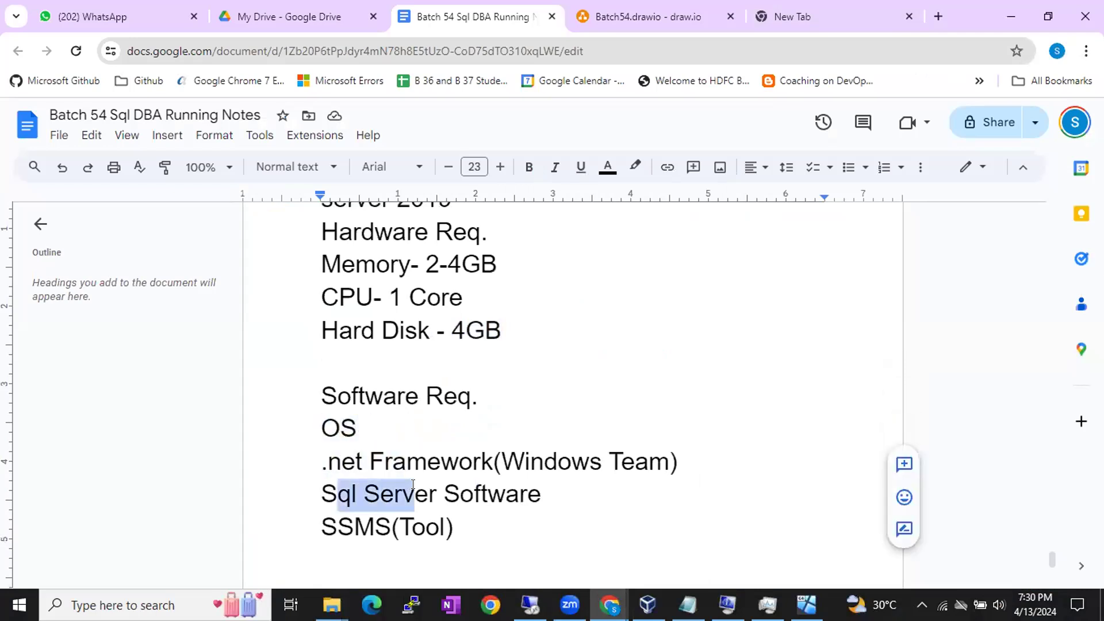
scroll(345, 472, down, 2)
drag(344, 463, 389, 455)
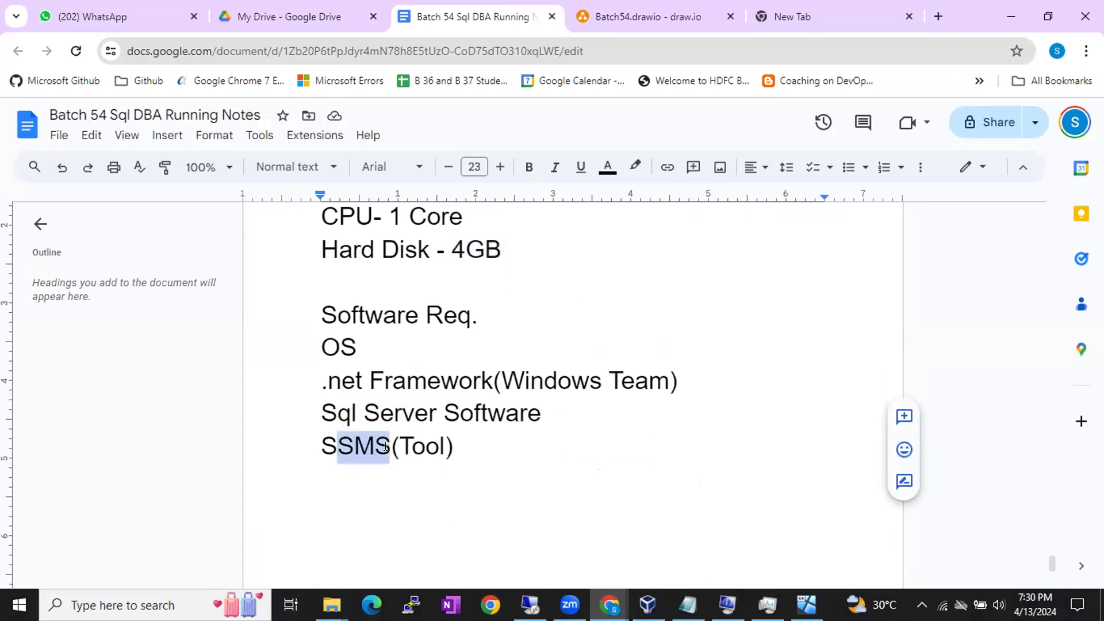
click(388, 445)
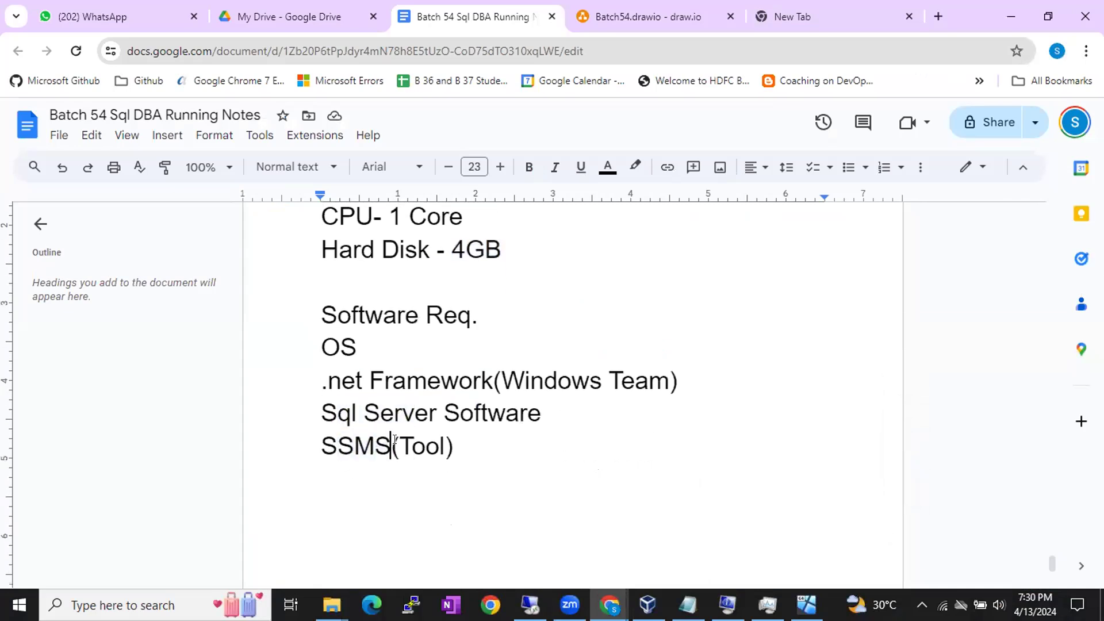
drag(397, 446, 333, 439)
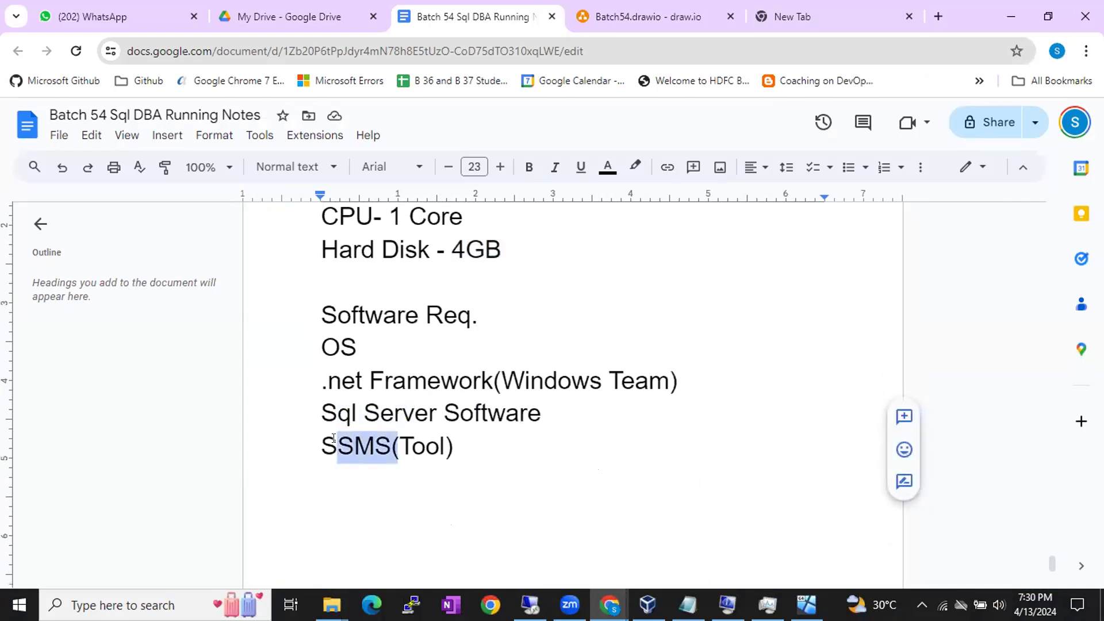
click(333, 438)
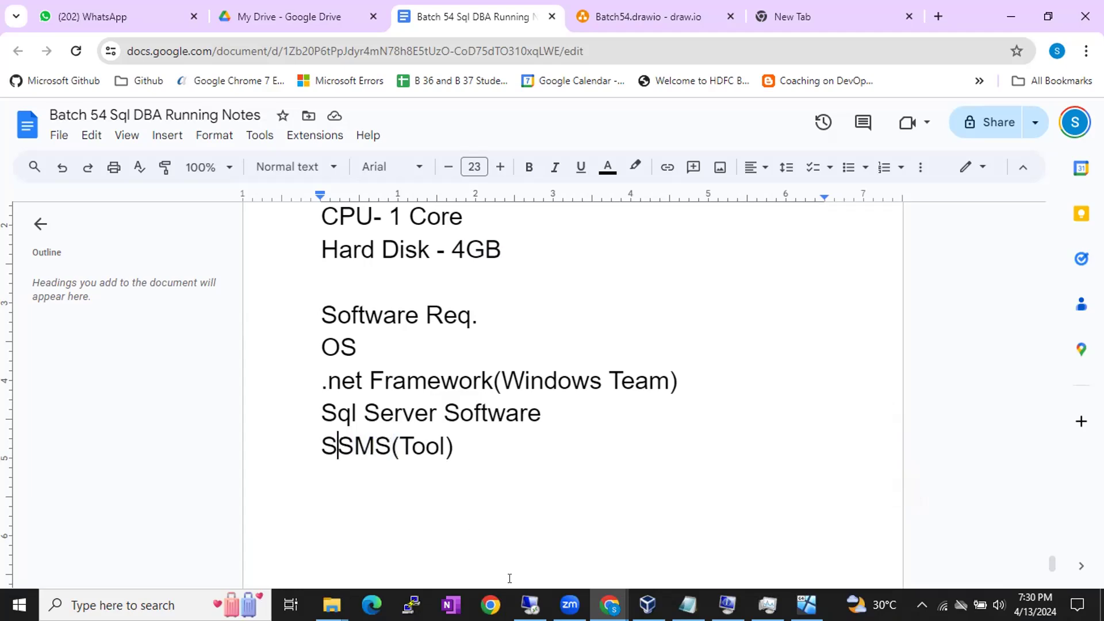
In the remote session's Server Manager, start adding roles and features with role-based installation on WIN-D1UDFI2LDBE and proceed to the server roles.
click(530, 604)
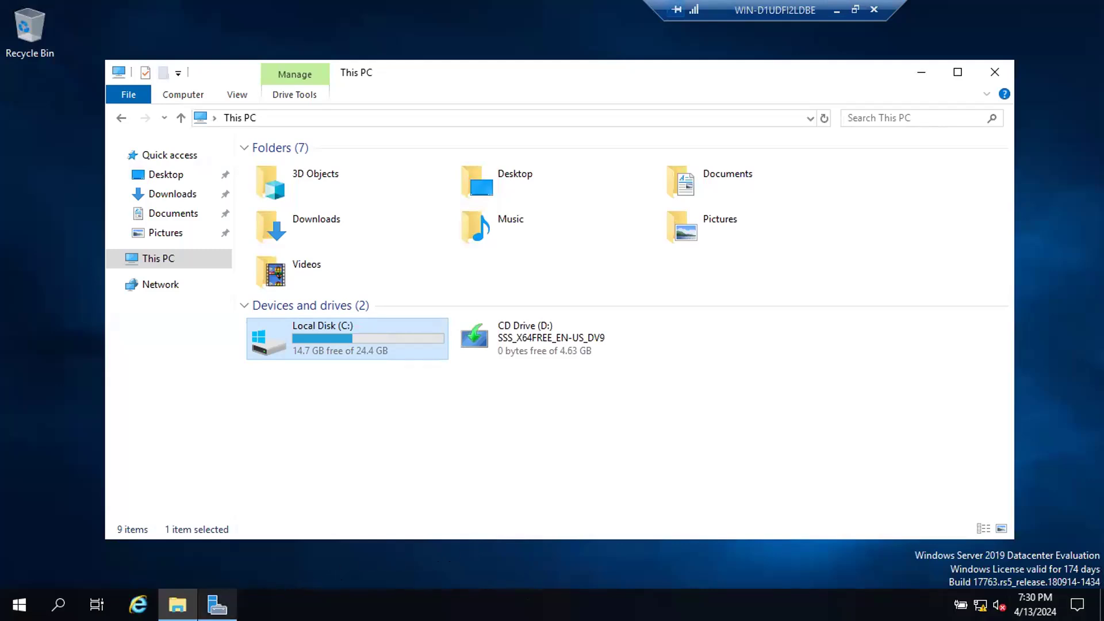
click(216, 604)
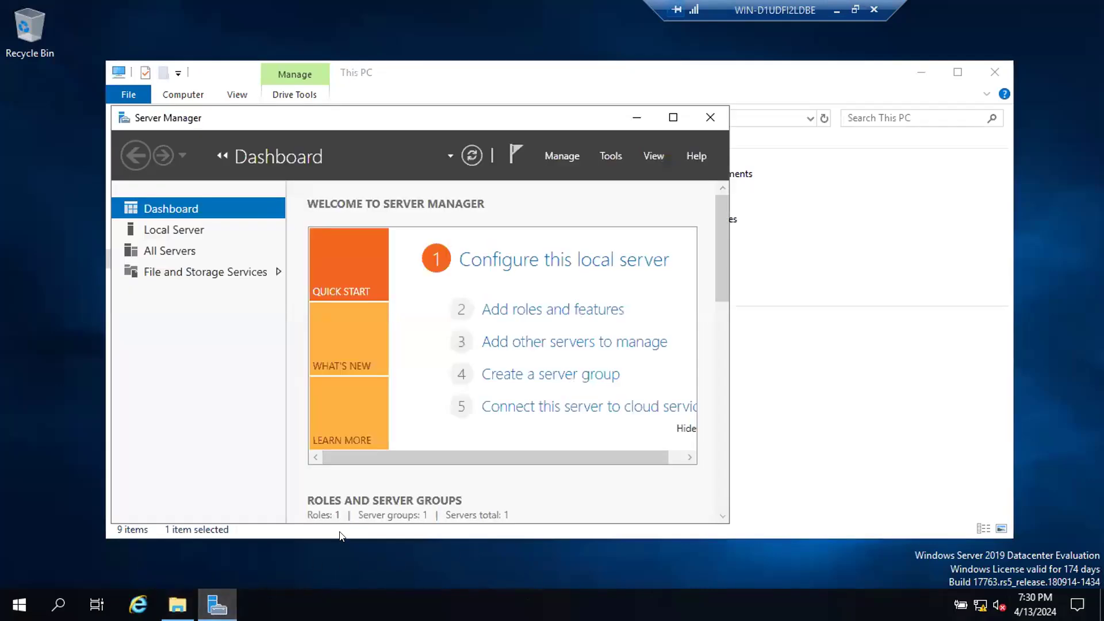
click(503, 314)
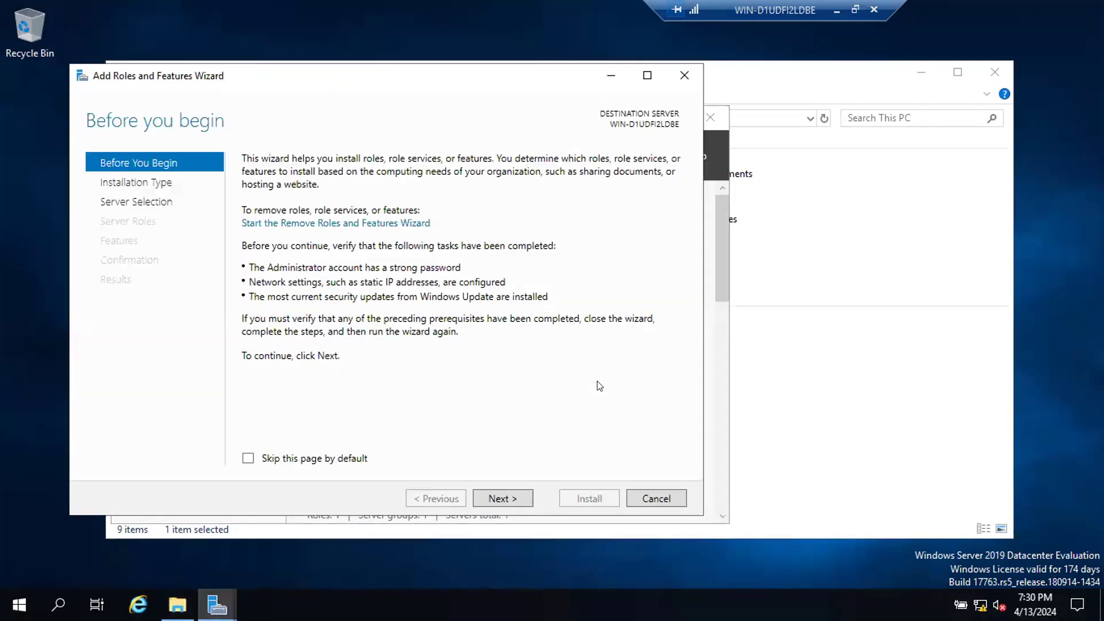
click(510, 499)
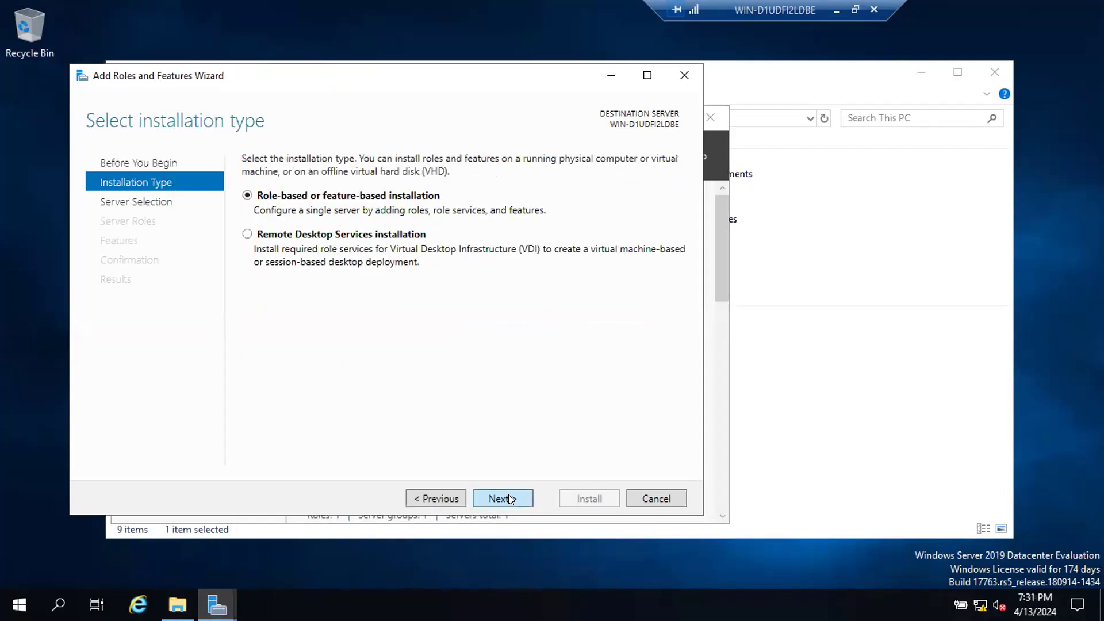
click(510, 499)
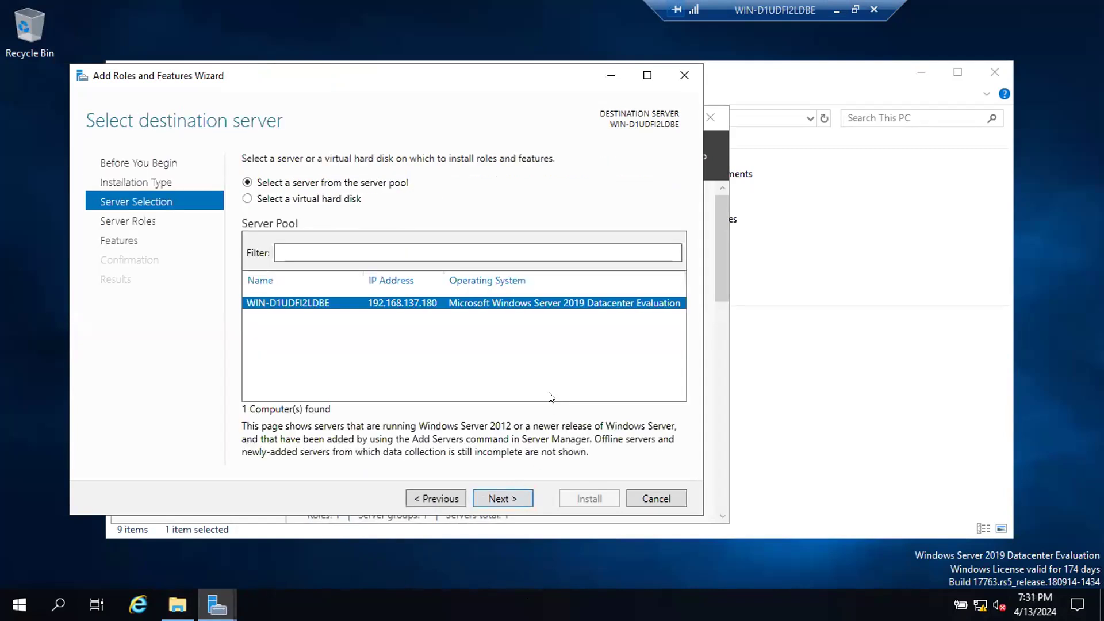
click(509, 495)
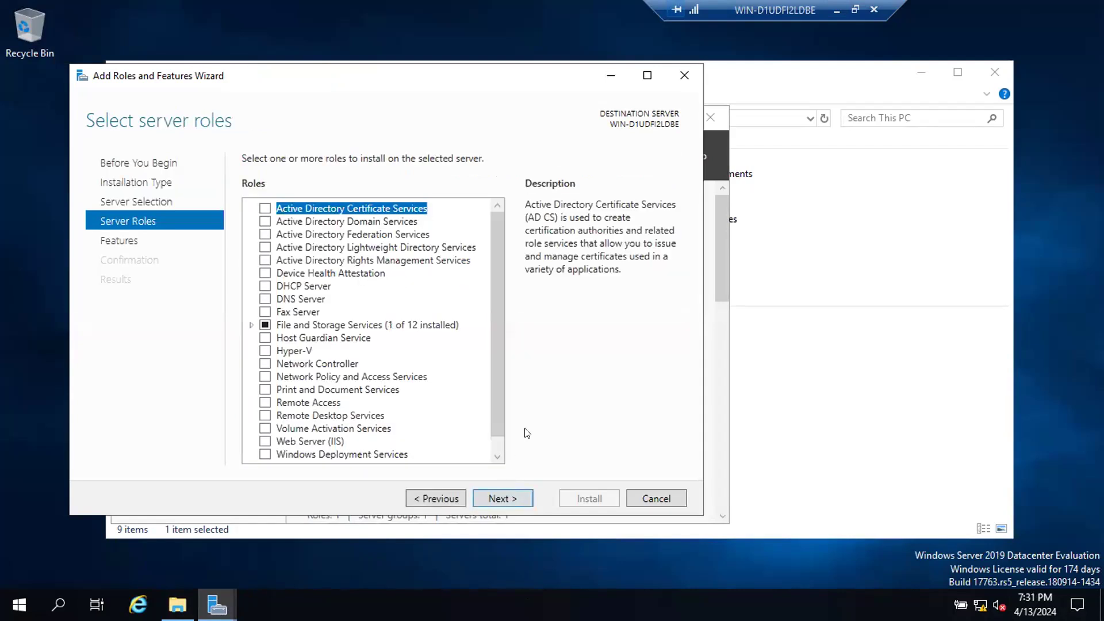
Proceed to the features and select .NET Framework 3.5 Features, including HTTP Activation with its required features and Non-HTTP Activation.
click(523, 497)
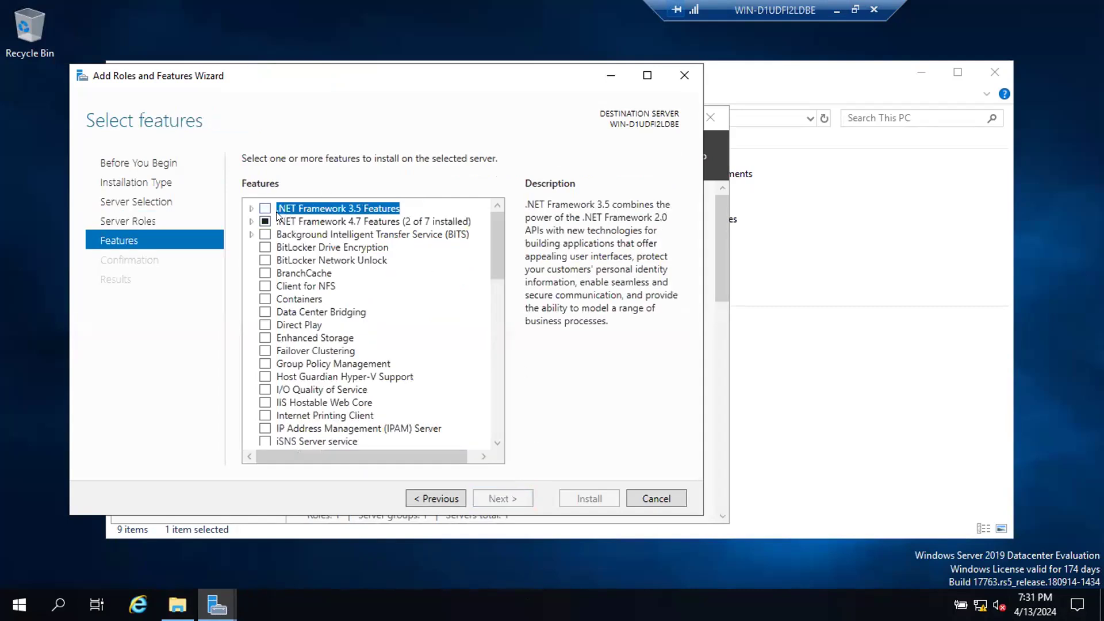
click(647, 75)
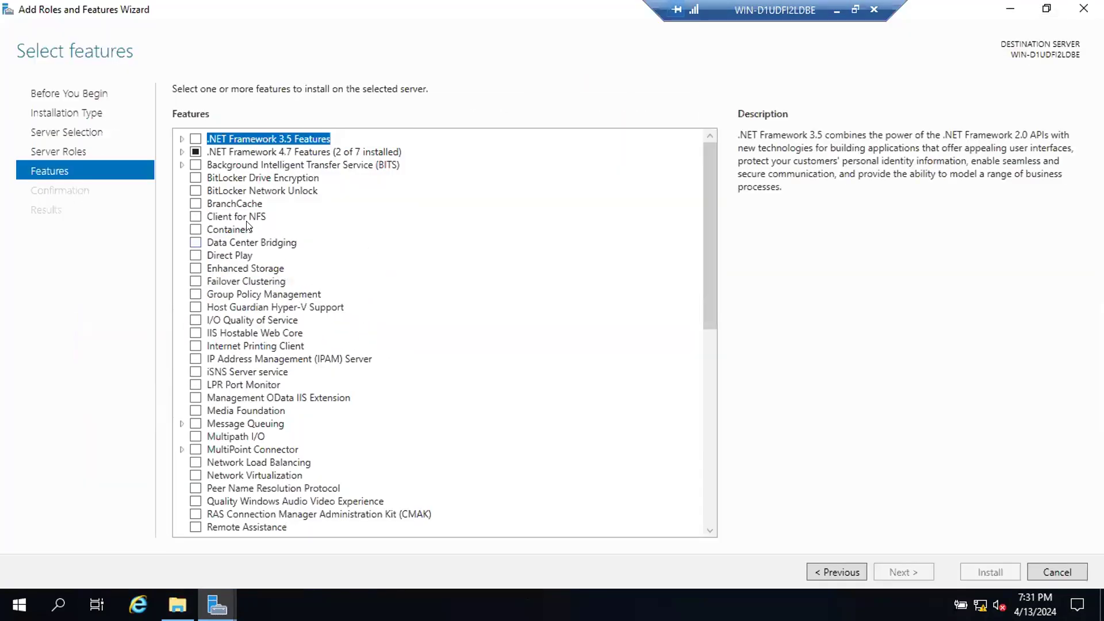
click(181, 138)
click(196, 139)
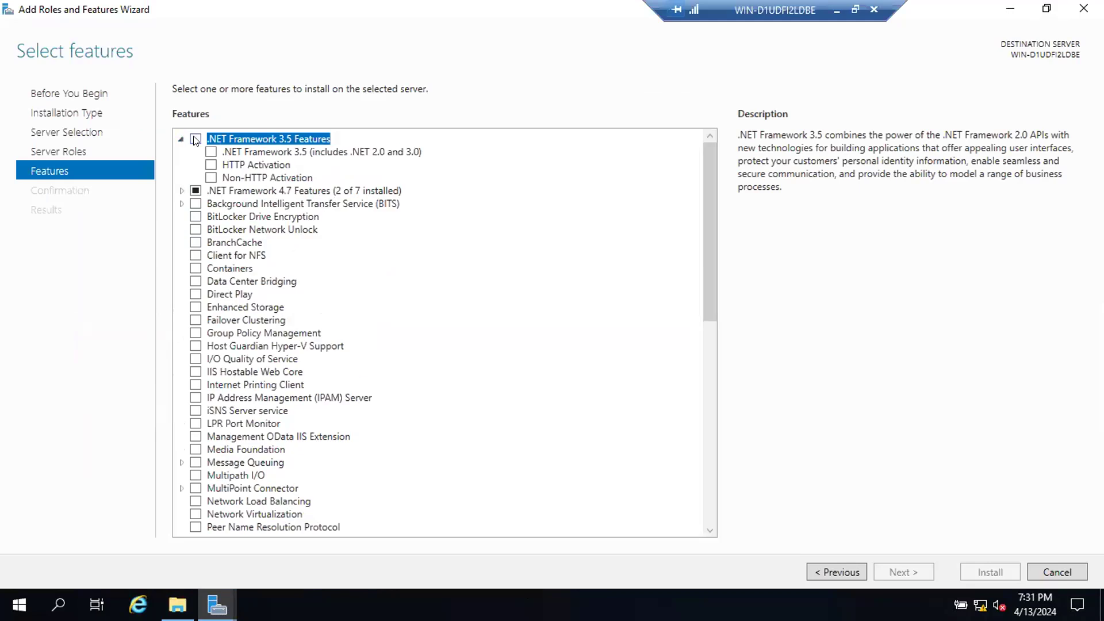
click(212, 165)
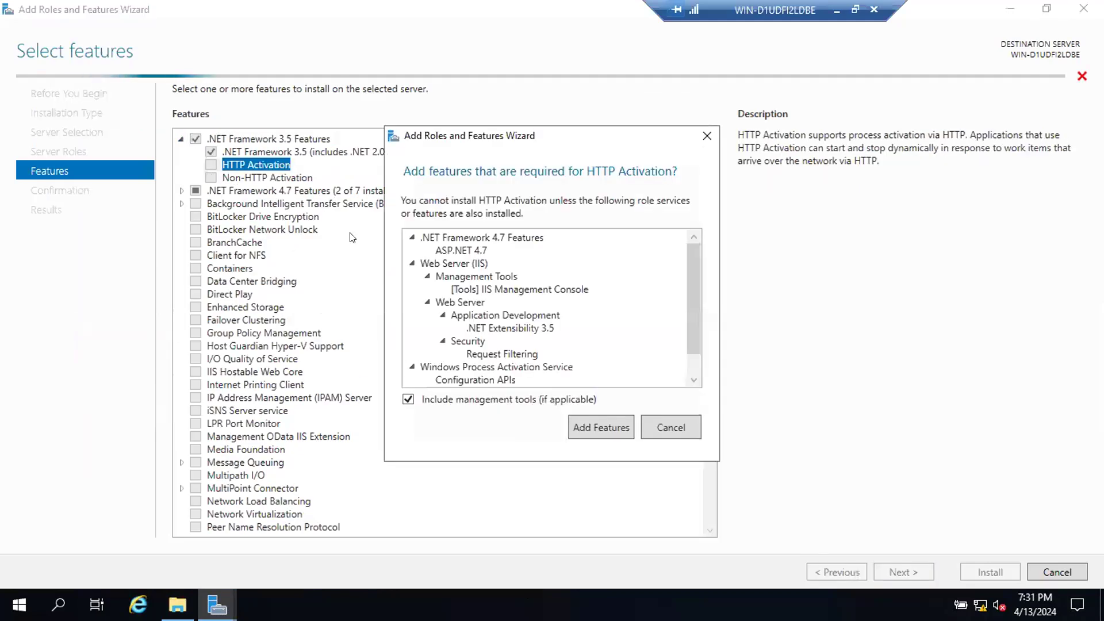
click(586, 422)
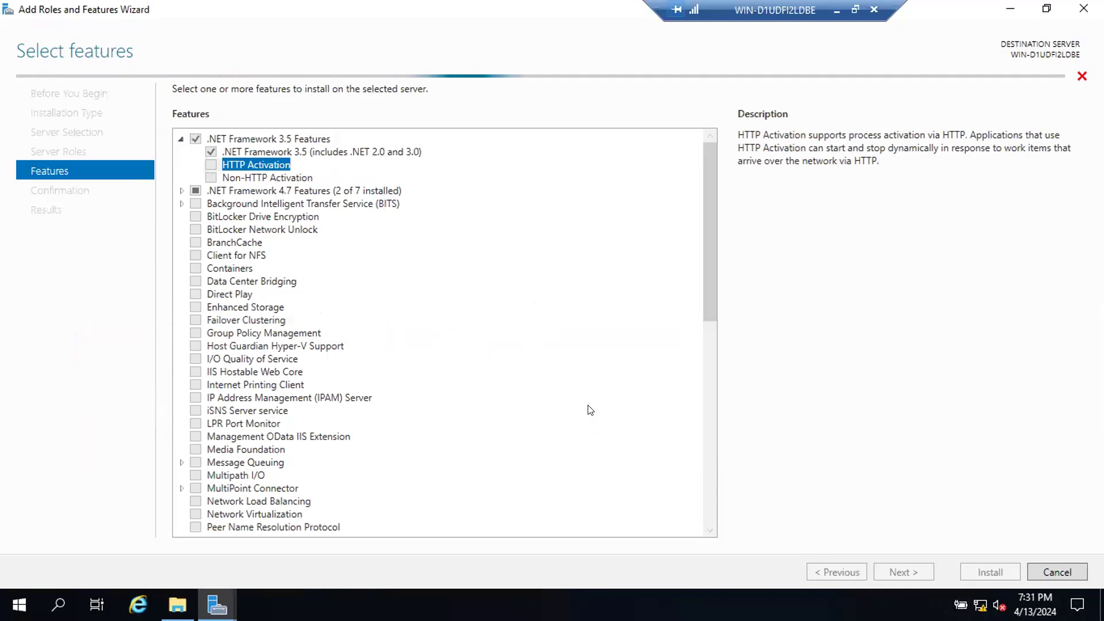
click(212, 177)
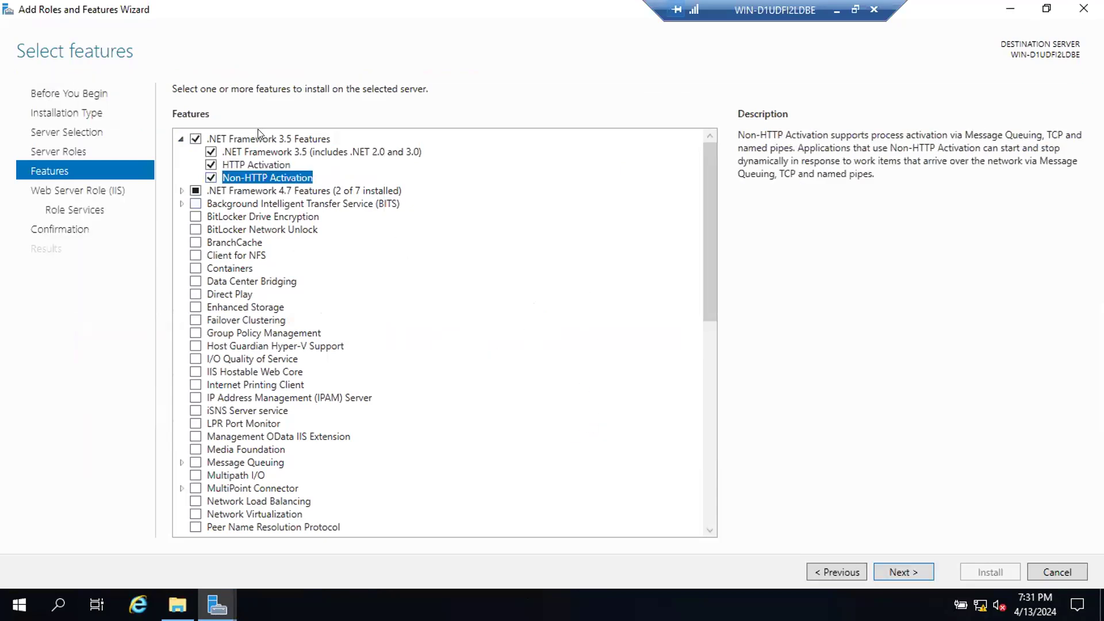
Recheck the .NET Framework 3.5 sub-features and proceed with the default Web Server (IIS) role services to the installation confirmation.
click(181, 140)
click(196, 139)
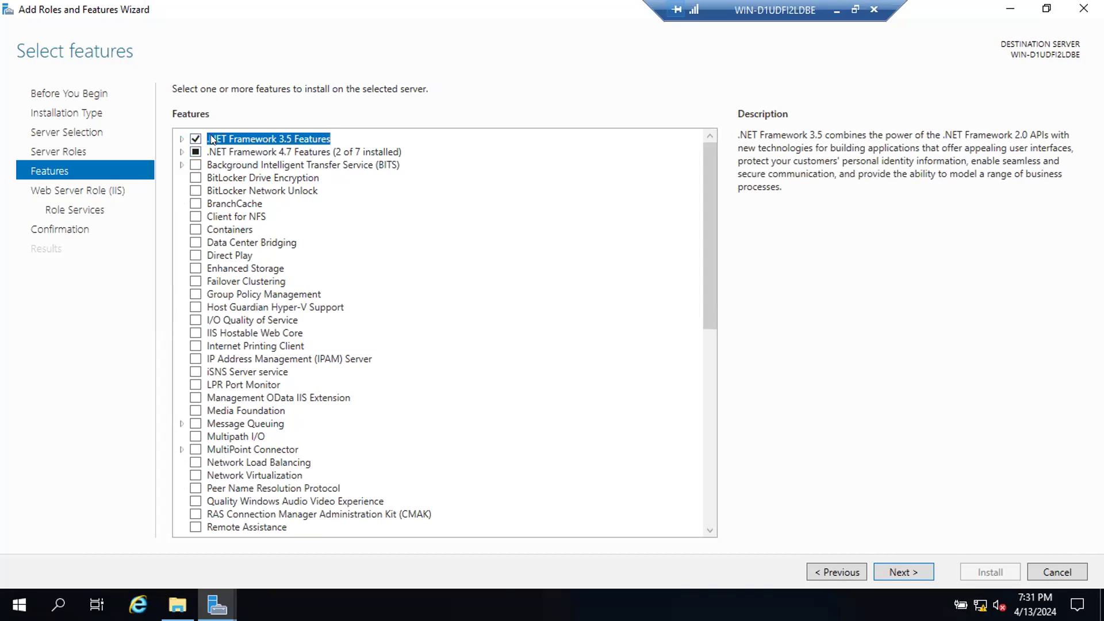
click(181, 139)
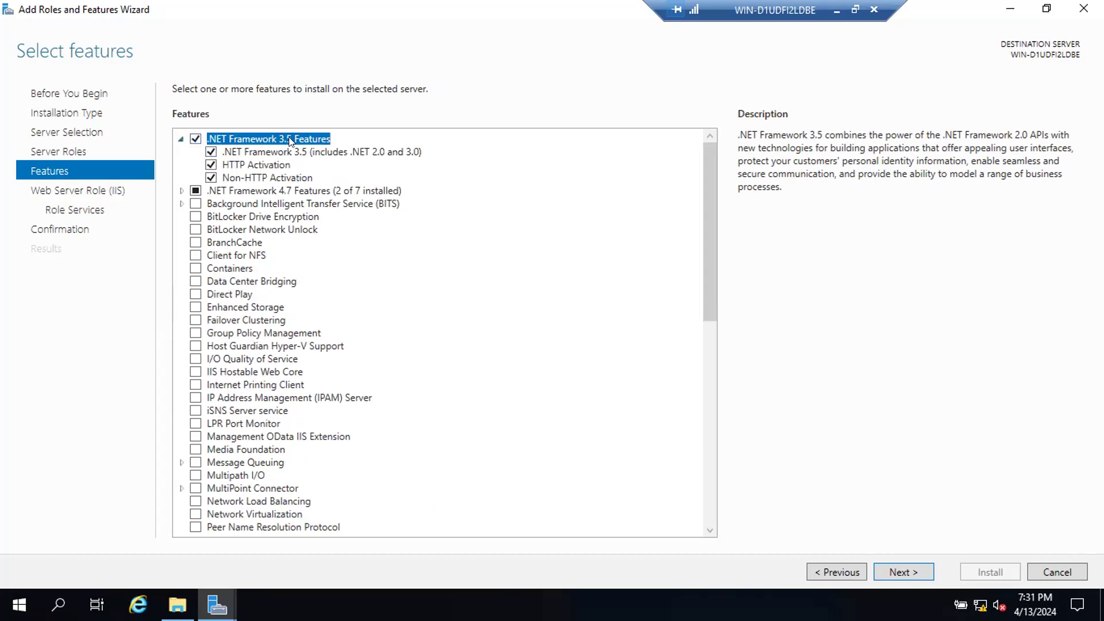
click(181, 139)
click(895, 573)
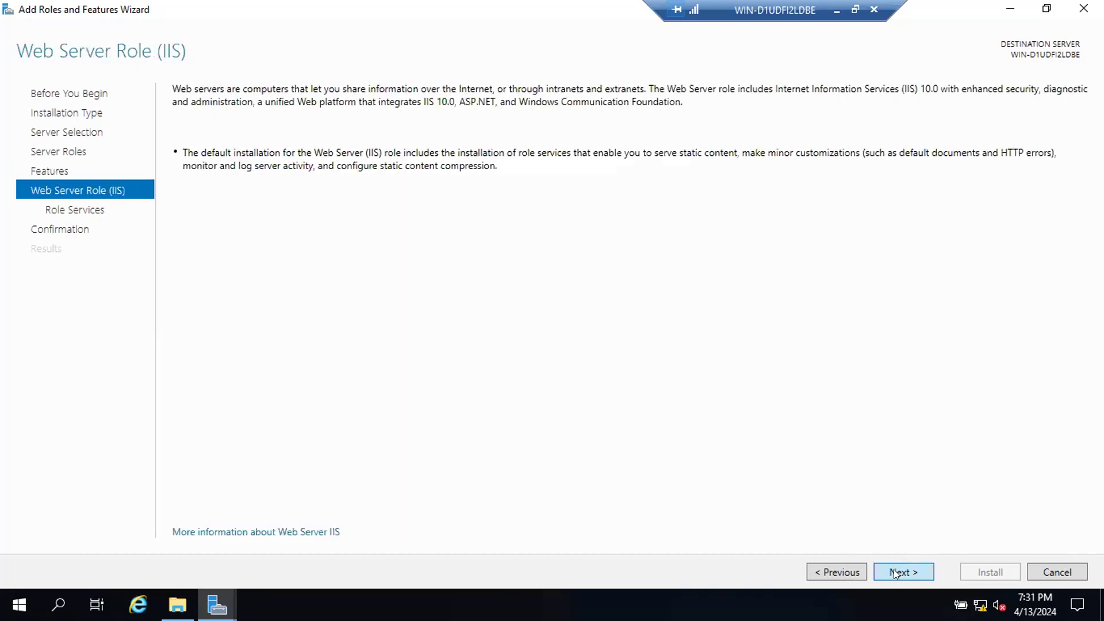
click(895, 573)
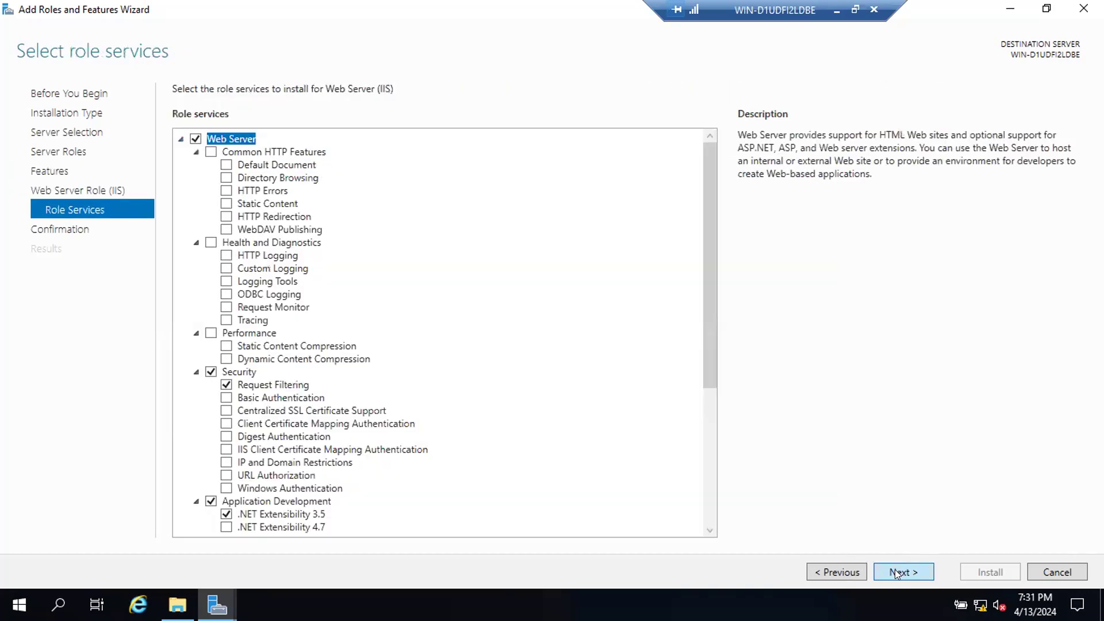
click(894, 572)
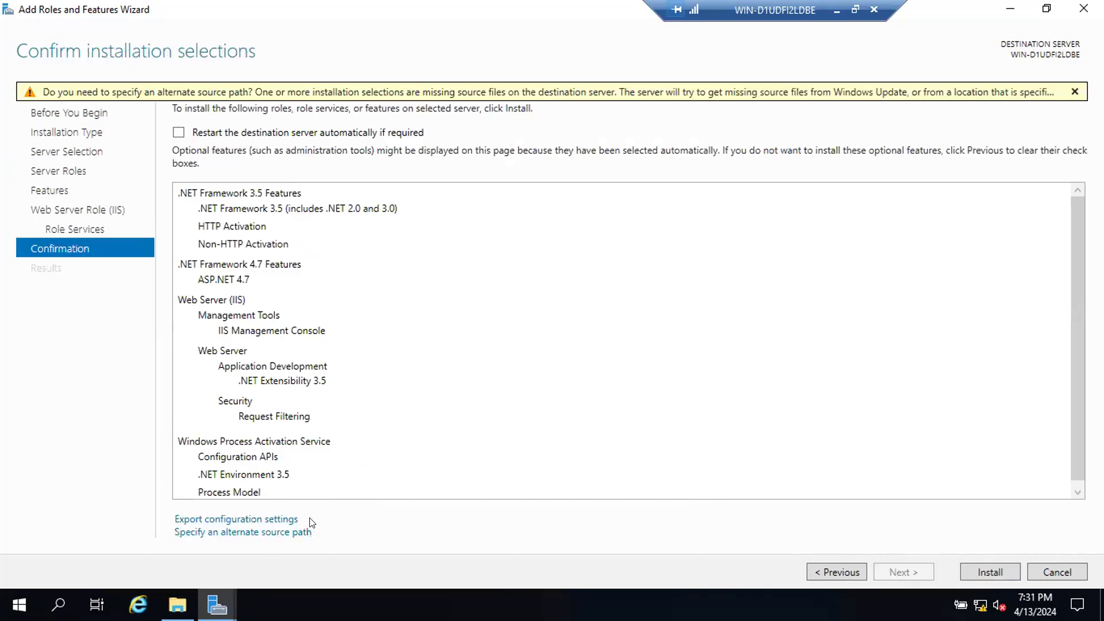
Look up the CD drive letter in This PC and enter D:\Sources\SxS\ as the alternate source path.
click(248, 533)
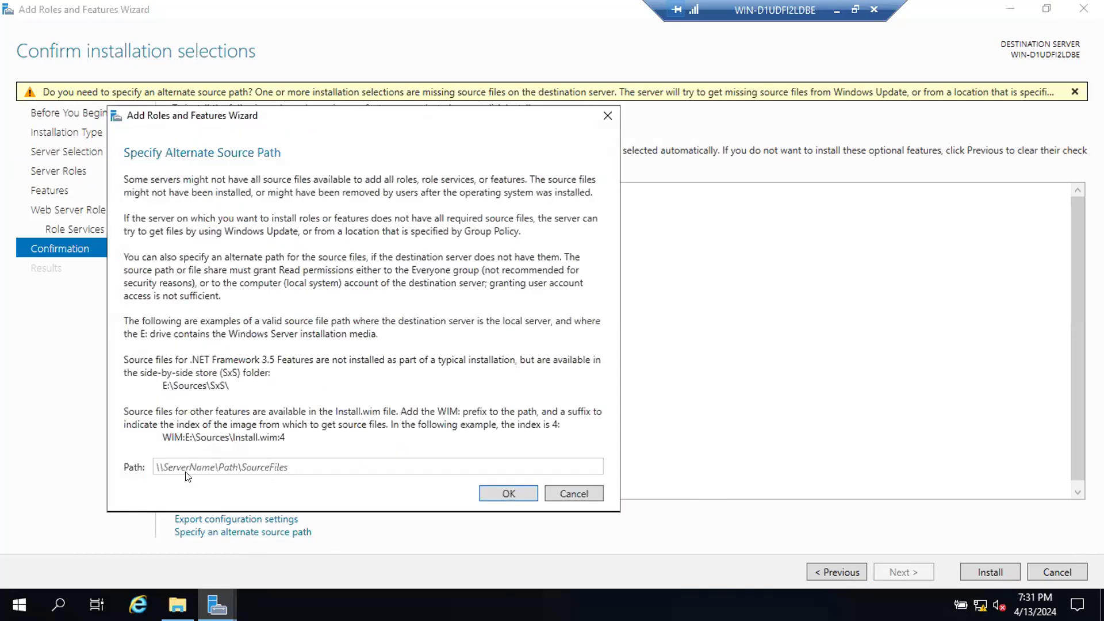
click(186, 460)
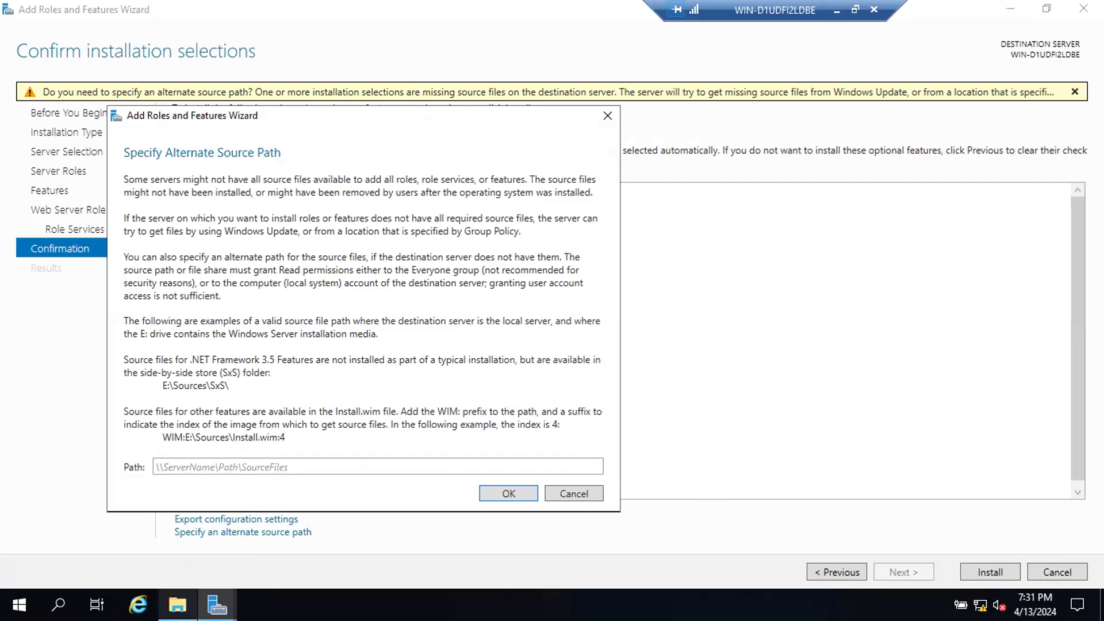
click(177, 604)
click(573, 335)
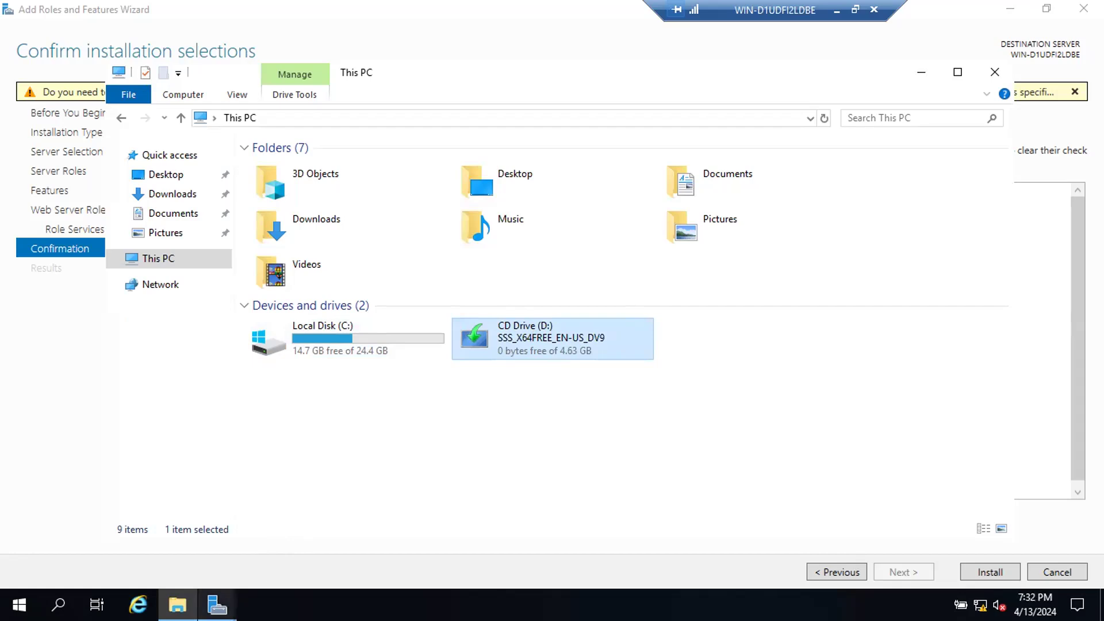
mouse_move(217, 604)
click(376, 521)
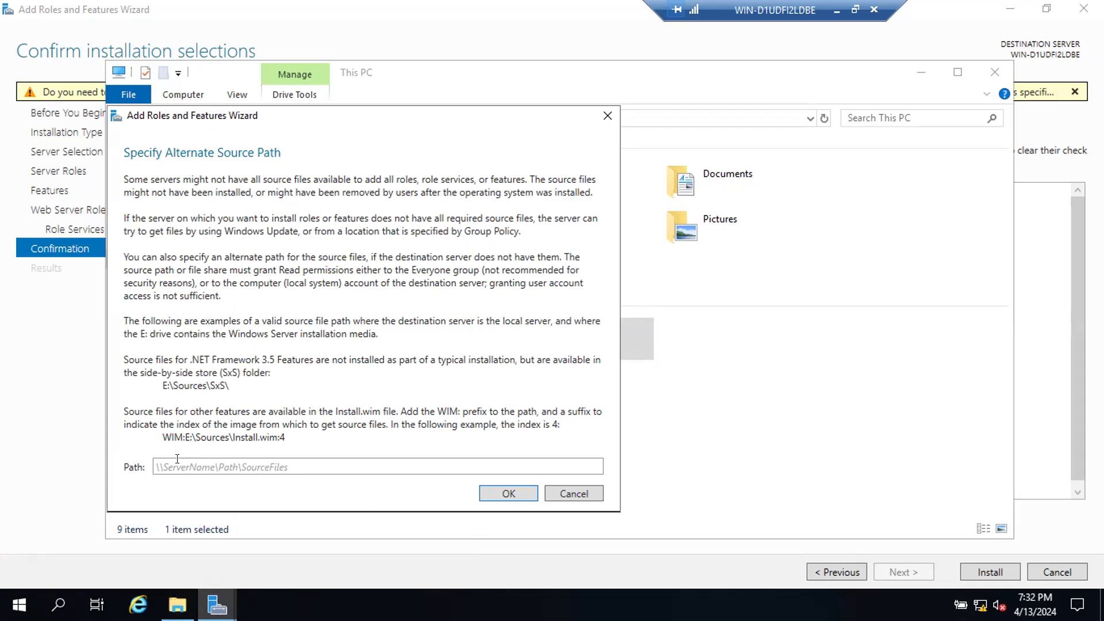
text(D:\Sources\SxS\)
drag(231, 464, 126, 477)
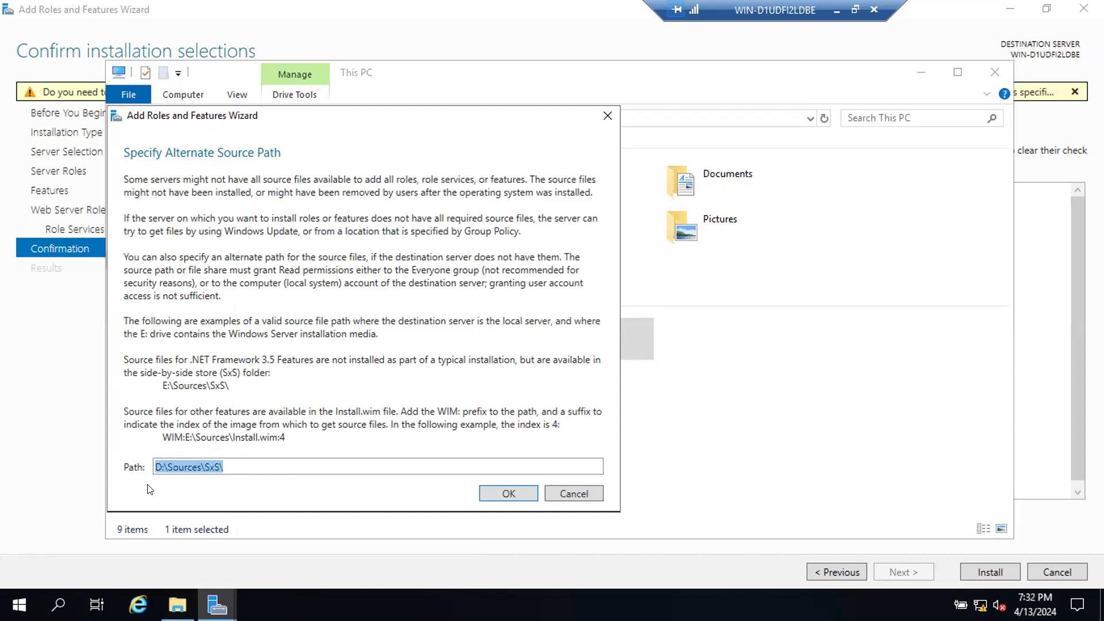
Compare the CD drive in This PC with the ISO attached in the storage settings of BATCH54 in VirtualBox.
click(681, 412)
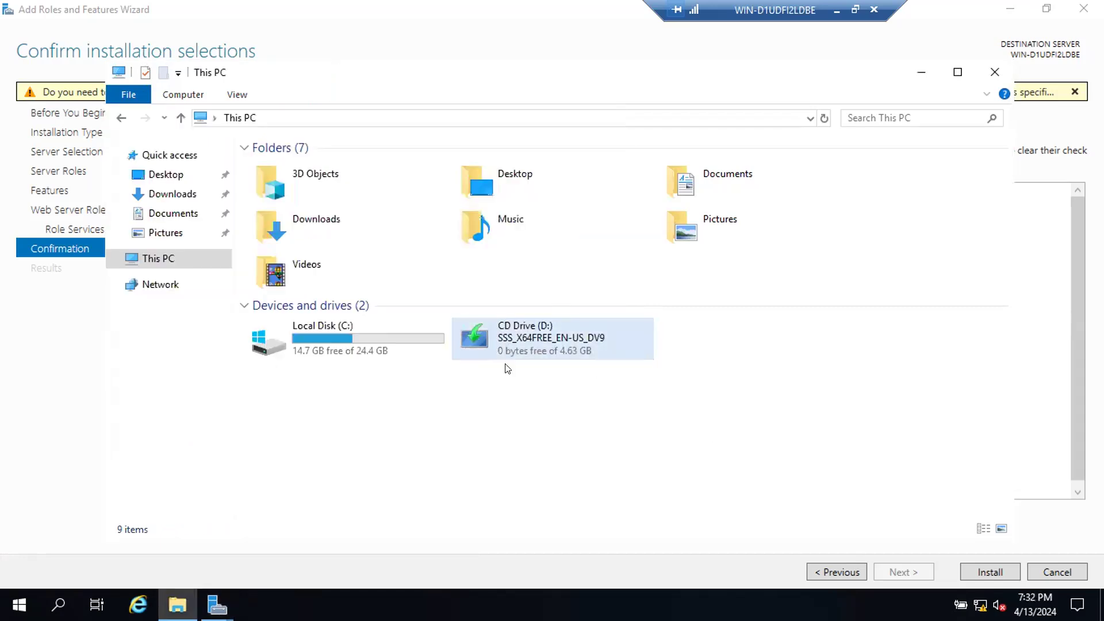
click(836, 11)
click(647, 605)
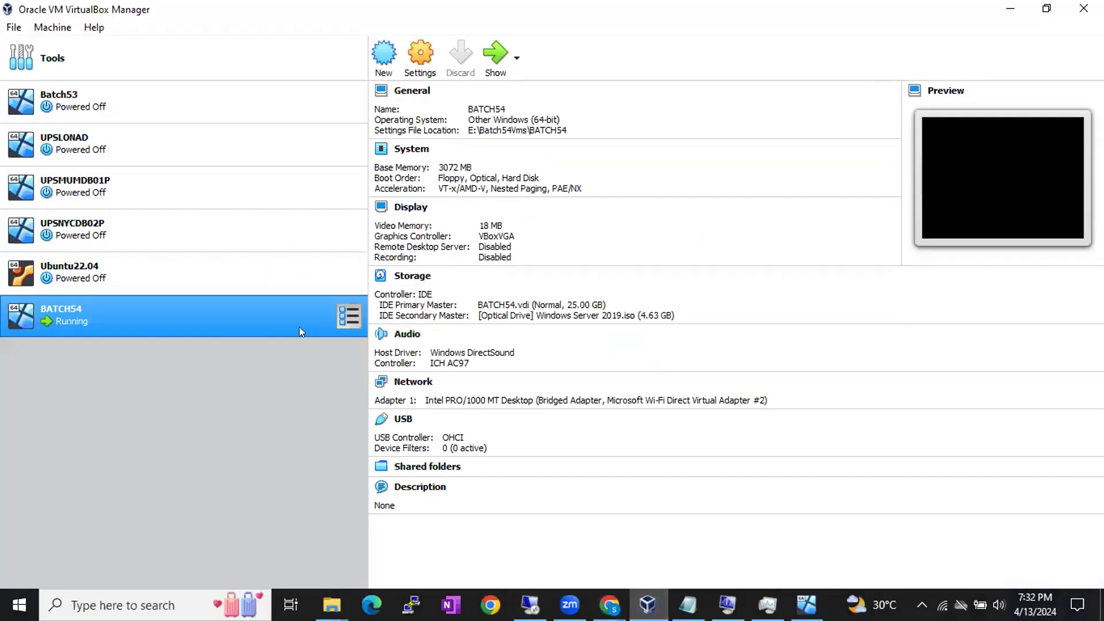
right_click(237, 317)
click(309, 16)
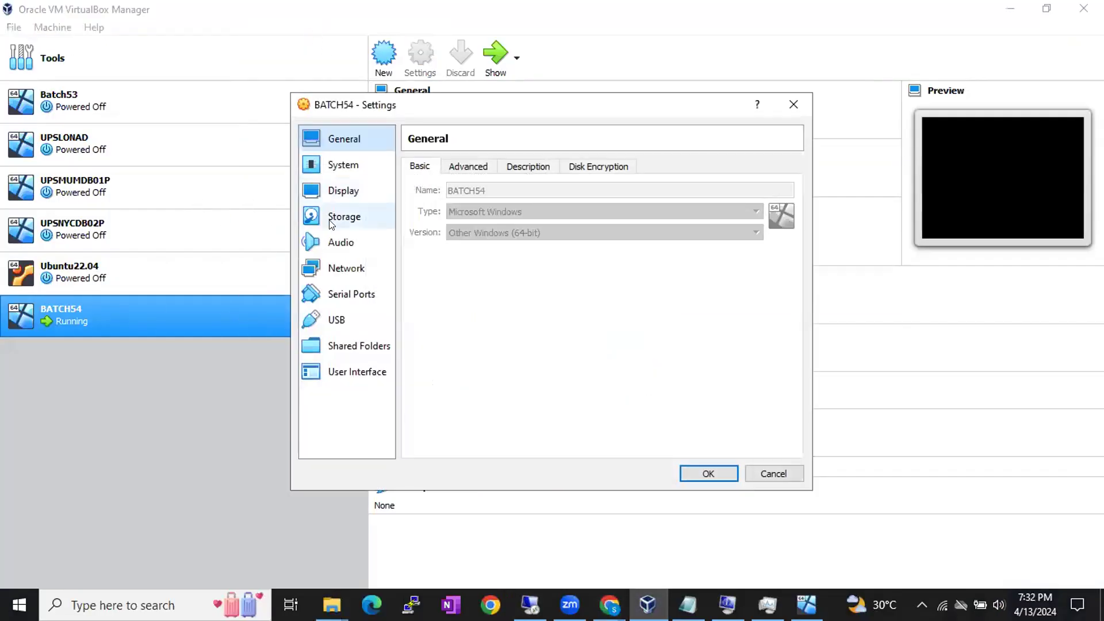
click(341, 217)
click(454, 222)
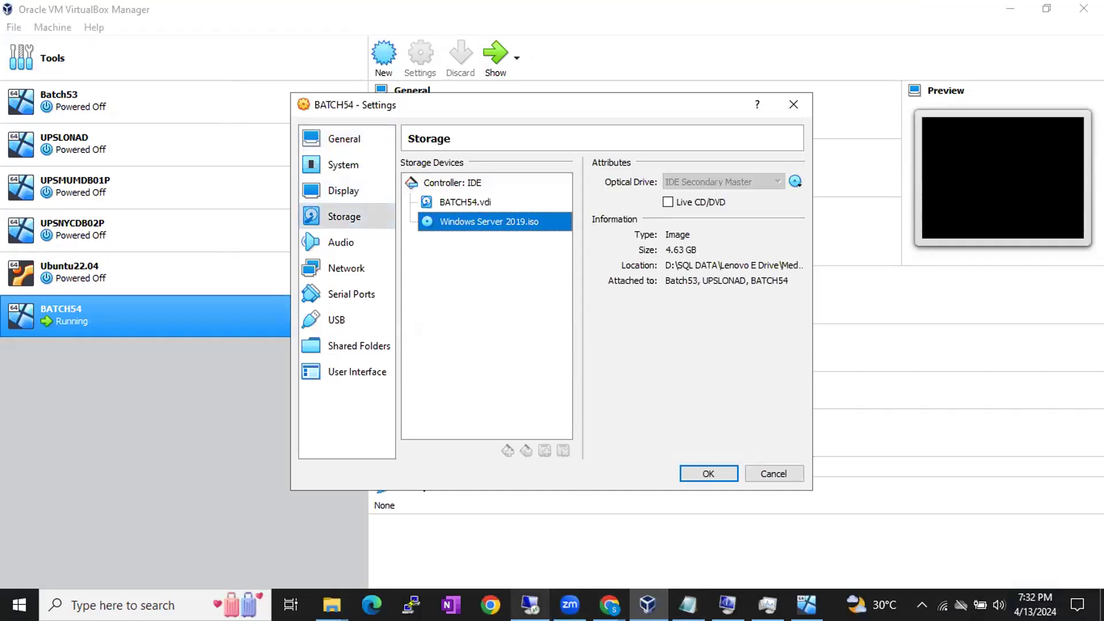
click(530, 604)
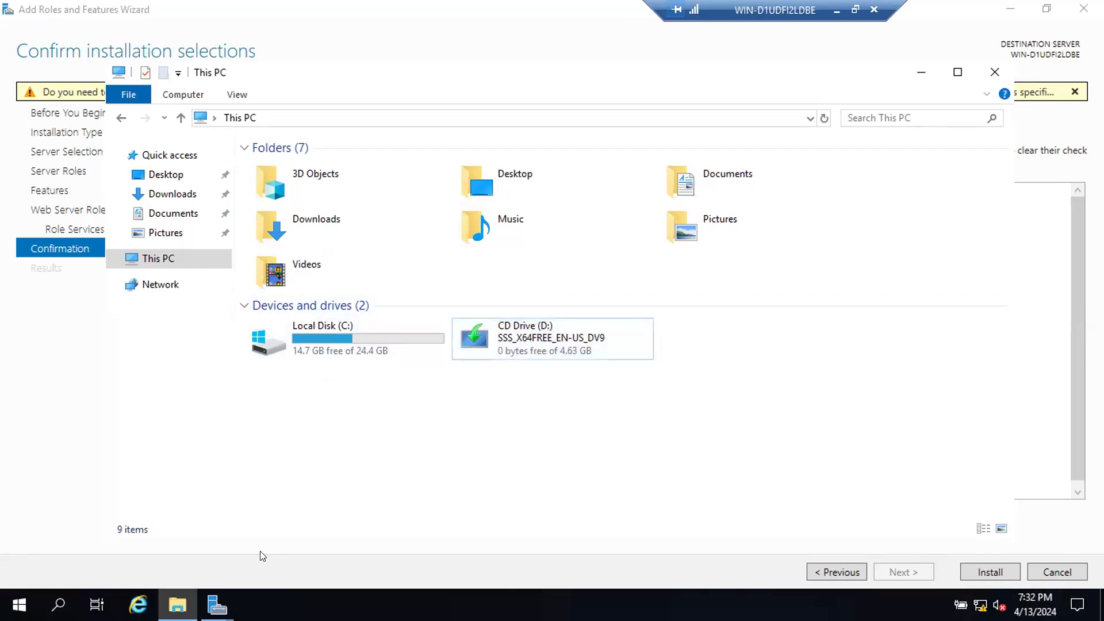
Review the wizard's confirmation page, dismiss the BATCH54 settings in VirtualBox without changes, and return to the remote session.
mouse_move(226, 591)
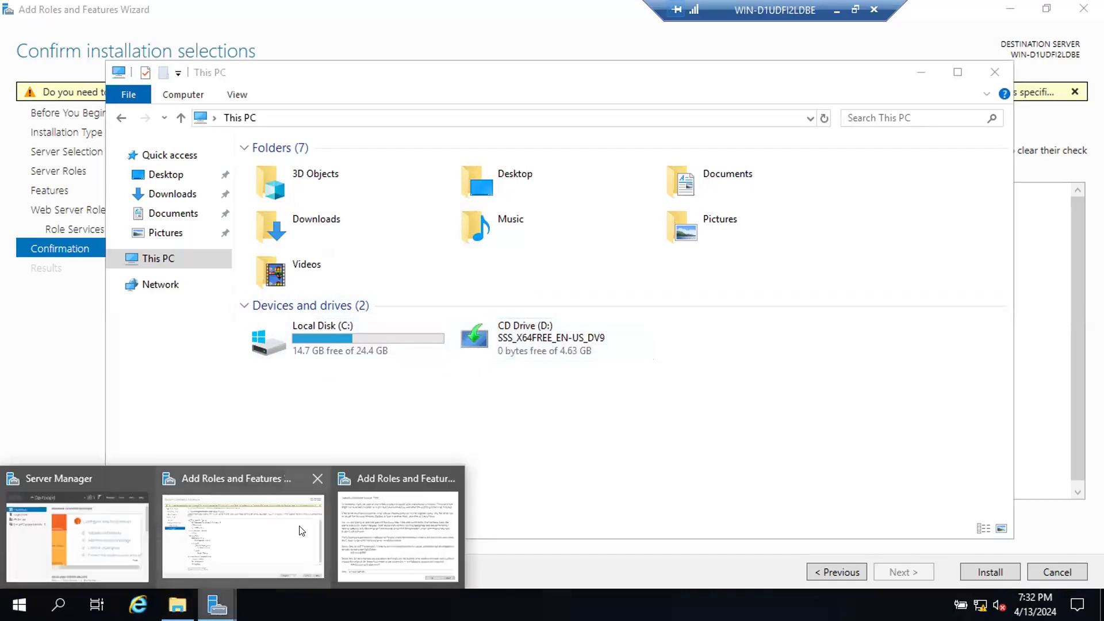
click(298, 529)
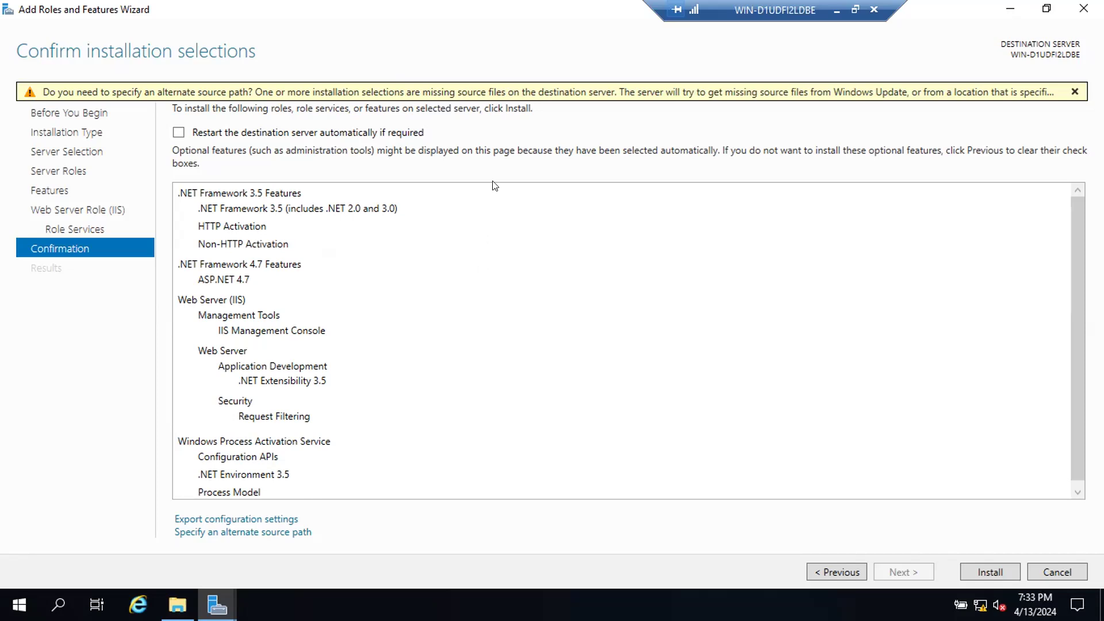
click(836, 10)
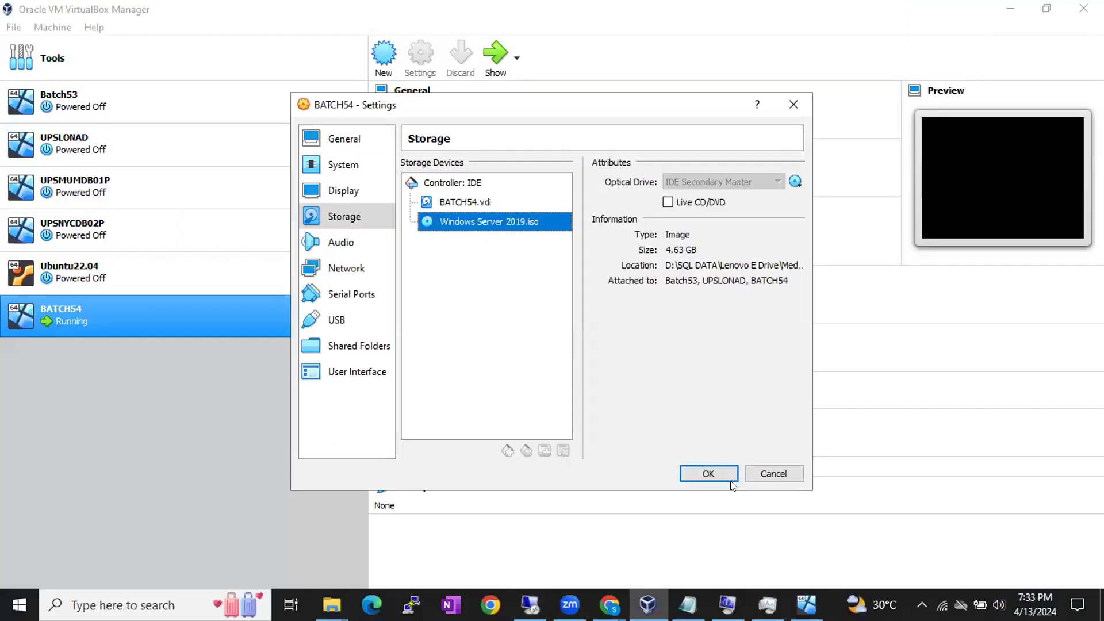
click(757, 471)
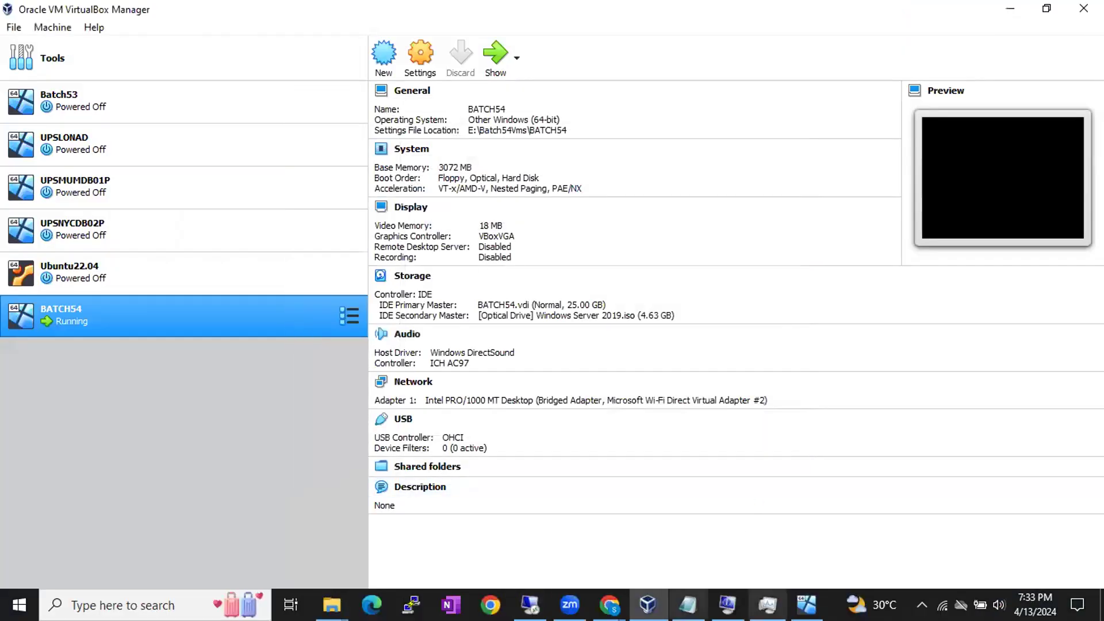
click(531, 605)
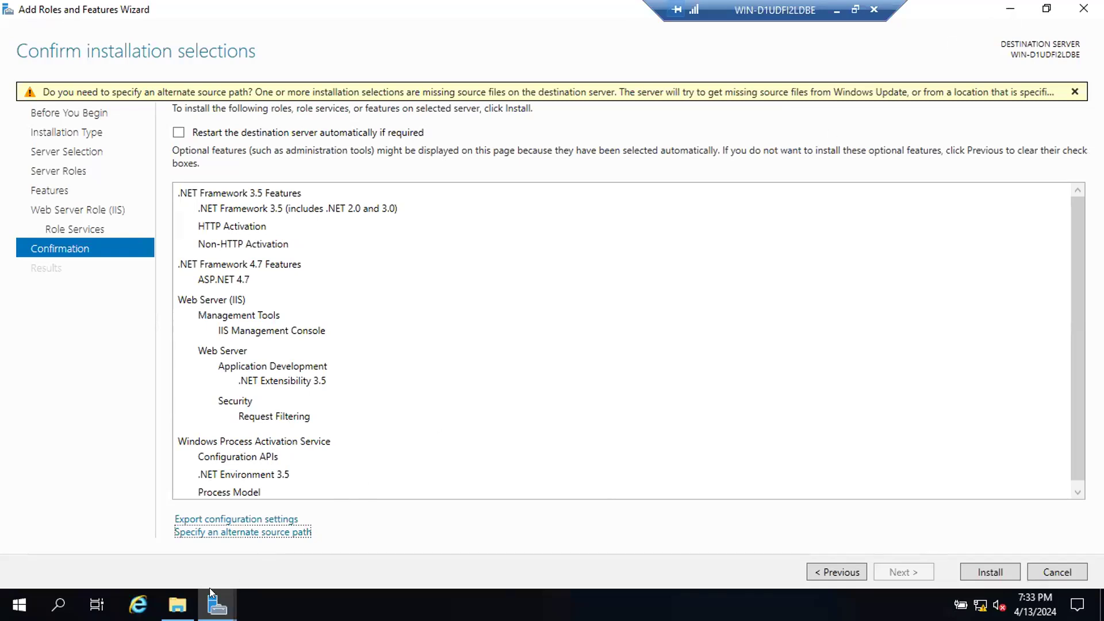
Confirm the alternate source path, start installing the selected features, and restore the wizard to its smaller window size.
click(177, 604)
click(178, 604)
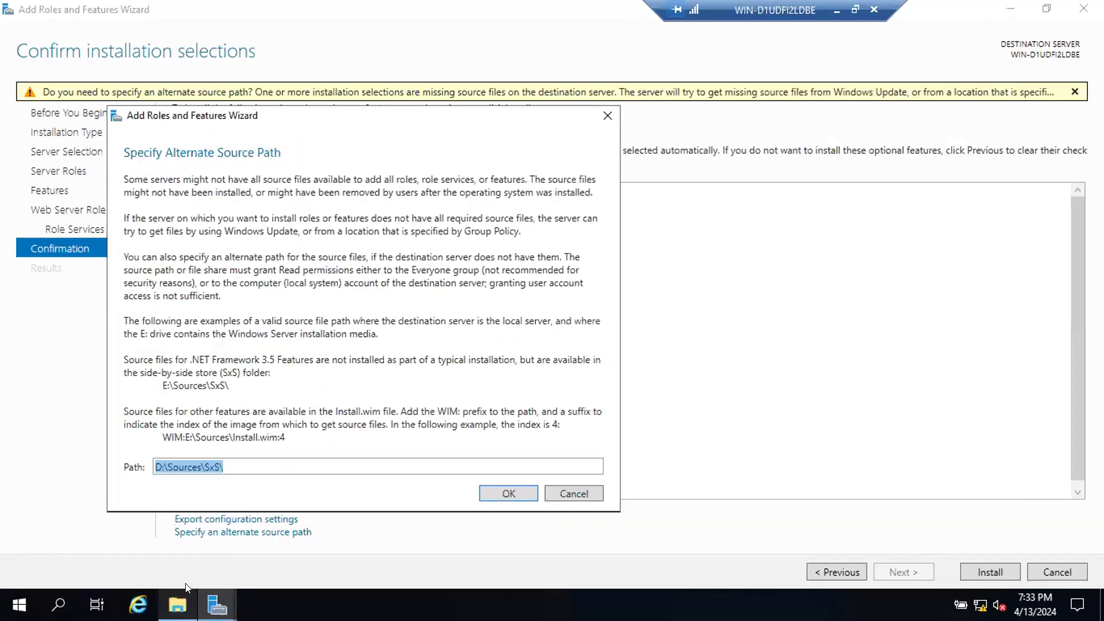
click(491, 493)
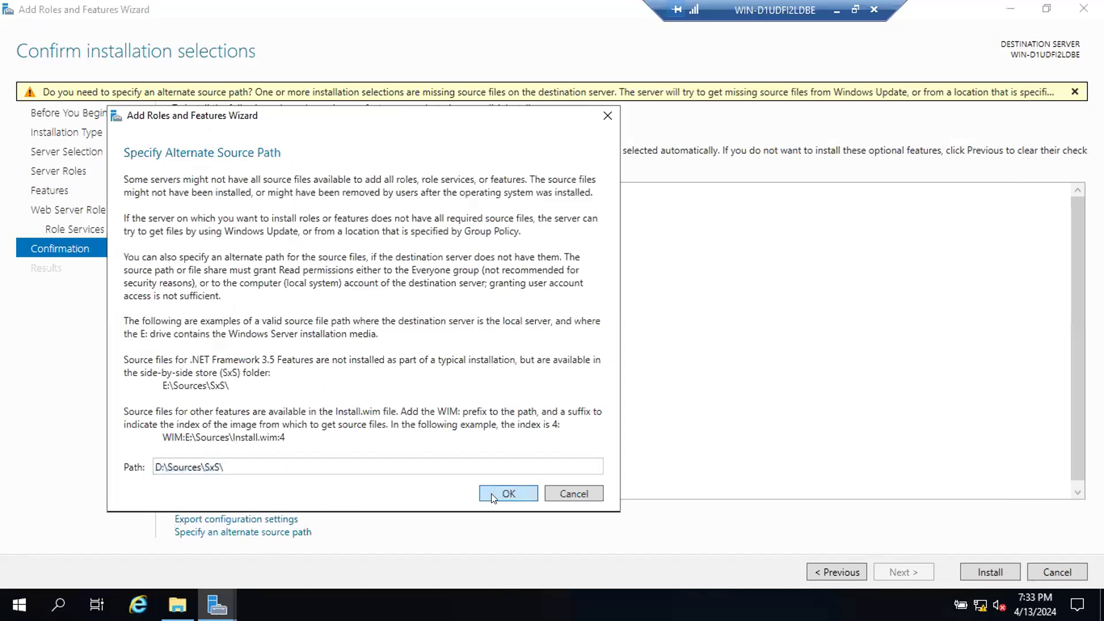
click(990, 571)
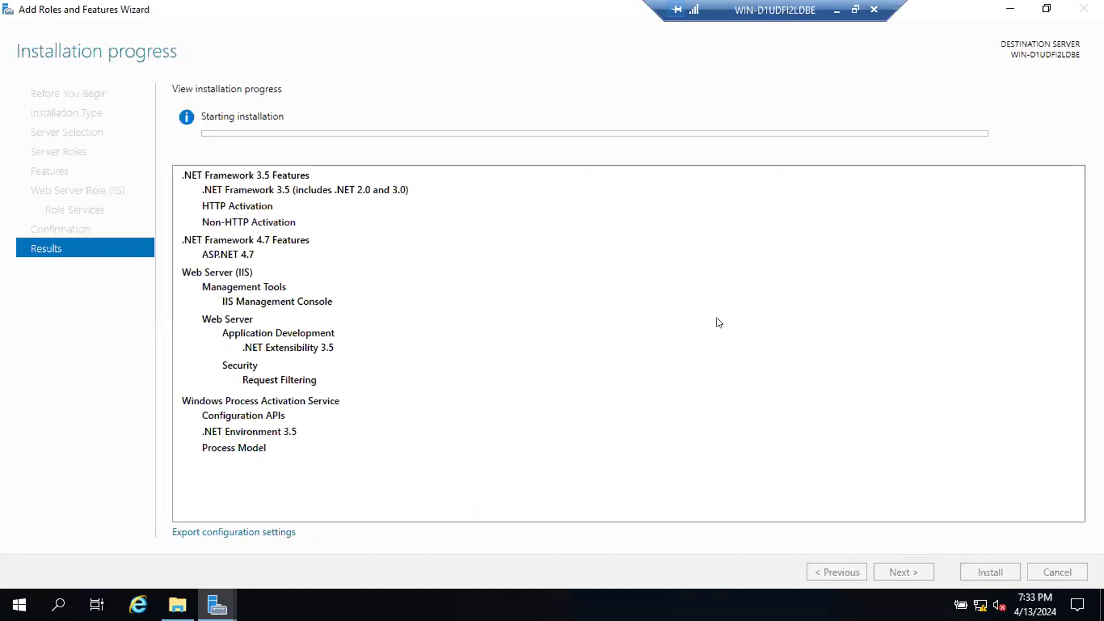
click(1047, 9)
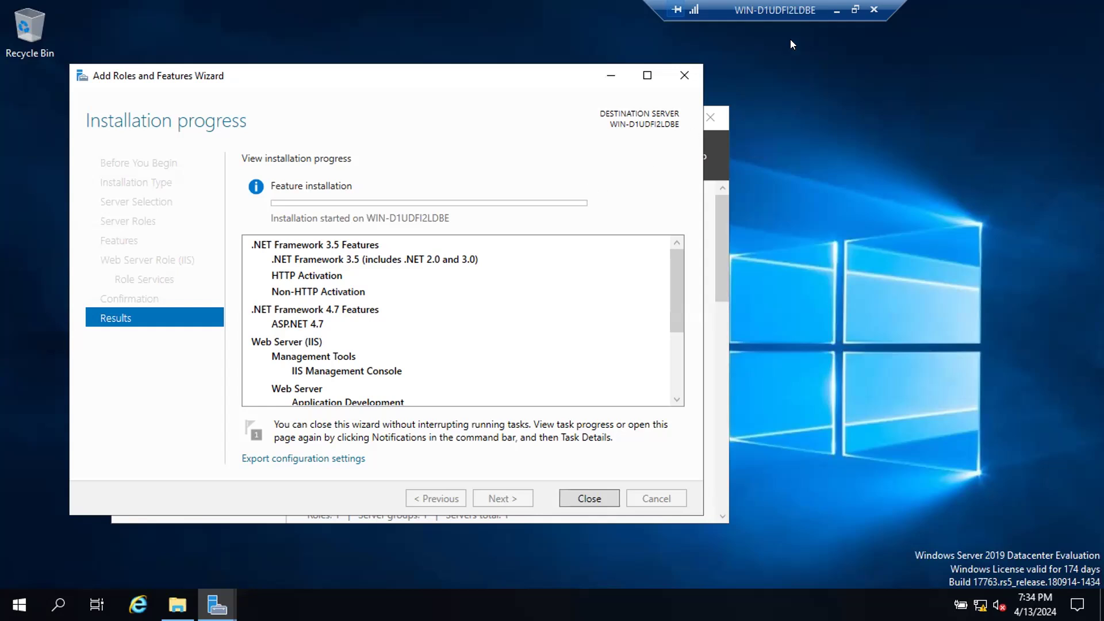
Bring up the BATCH54 options in VirtualBox and return to the remote session to check the feature installation progress.
click(831, 9)
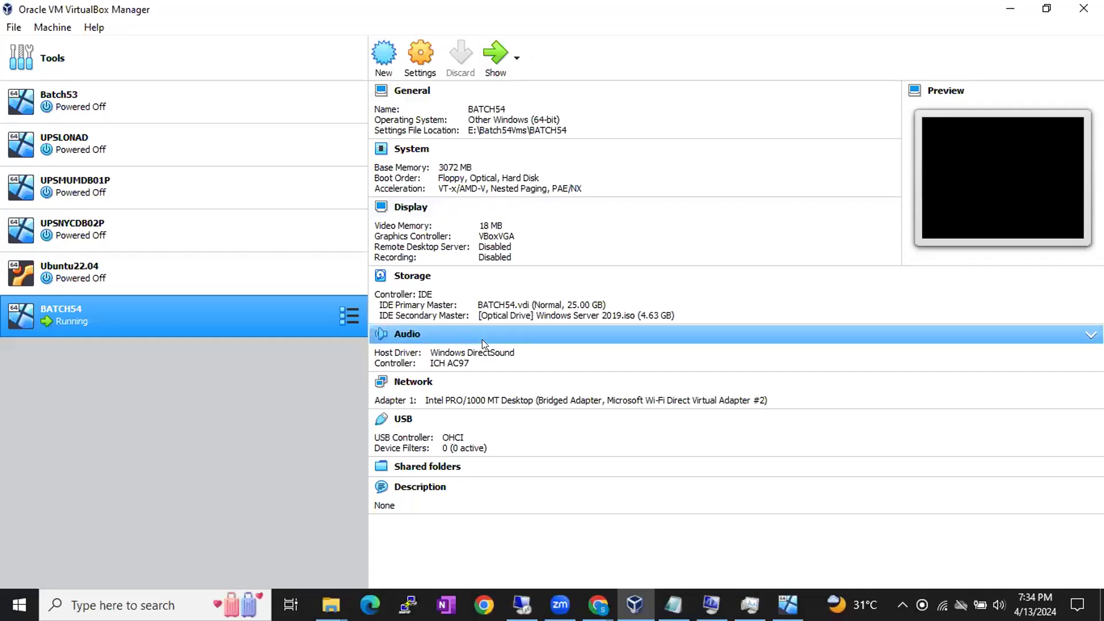
right_click(186, 326)
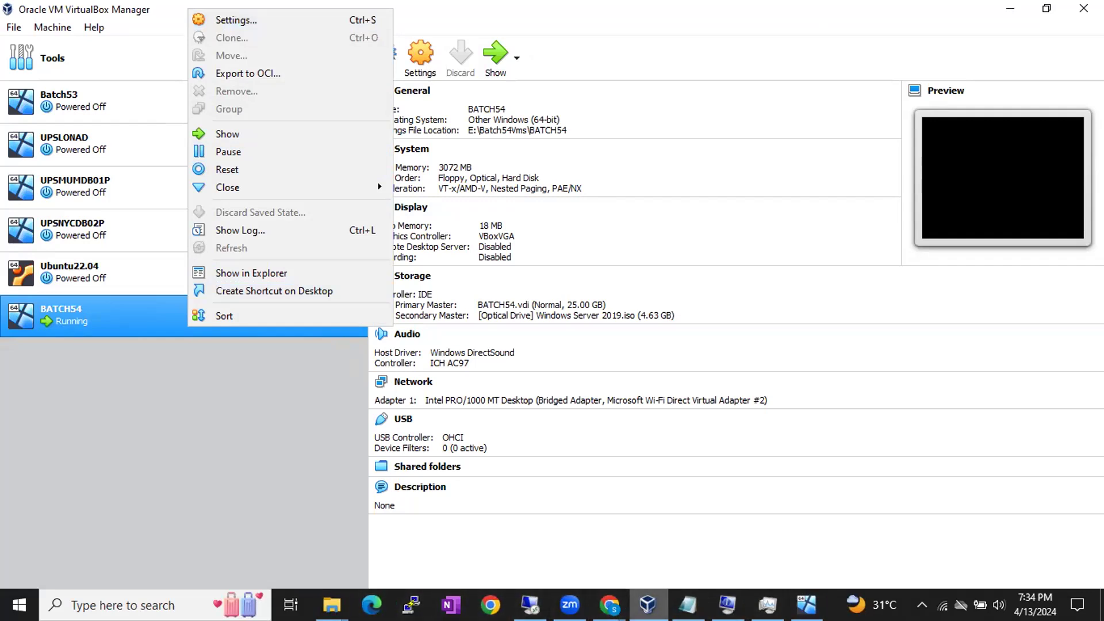
click(530, 605)
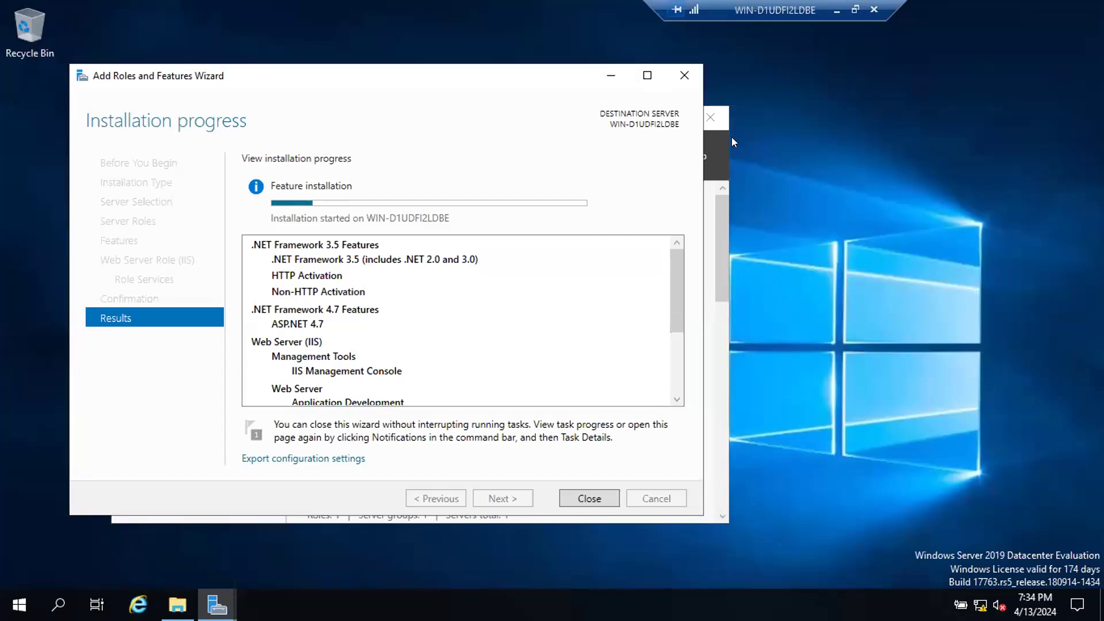
Leave the remote session, examine the host machine's drives under This PC, and minimize that File Explorer window.
click(835, 12)
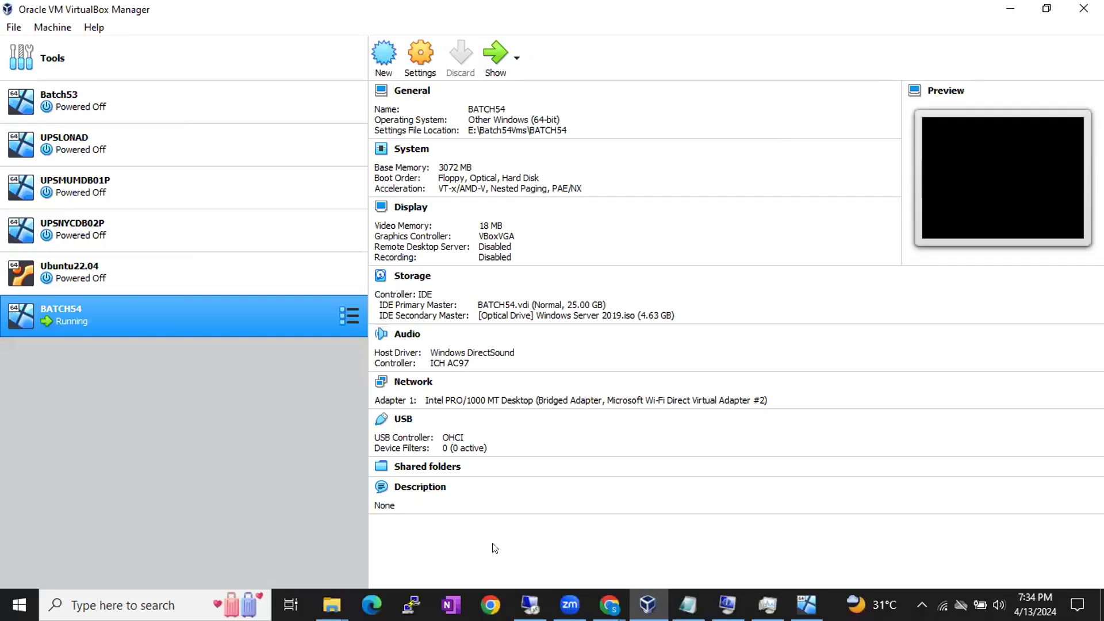
click(332, 605)
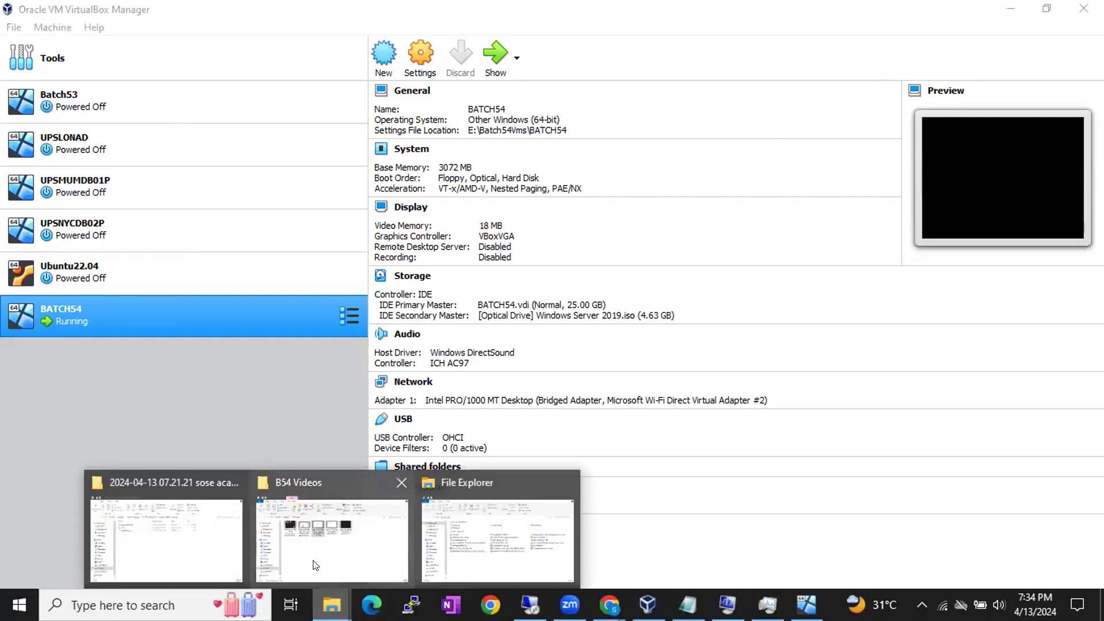
click(315, 566)
click(215, 326)
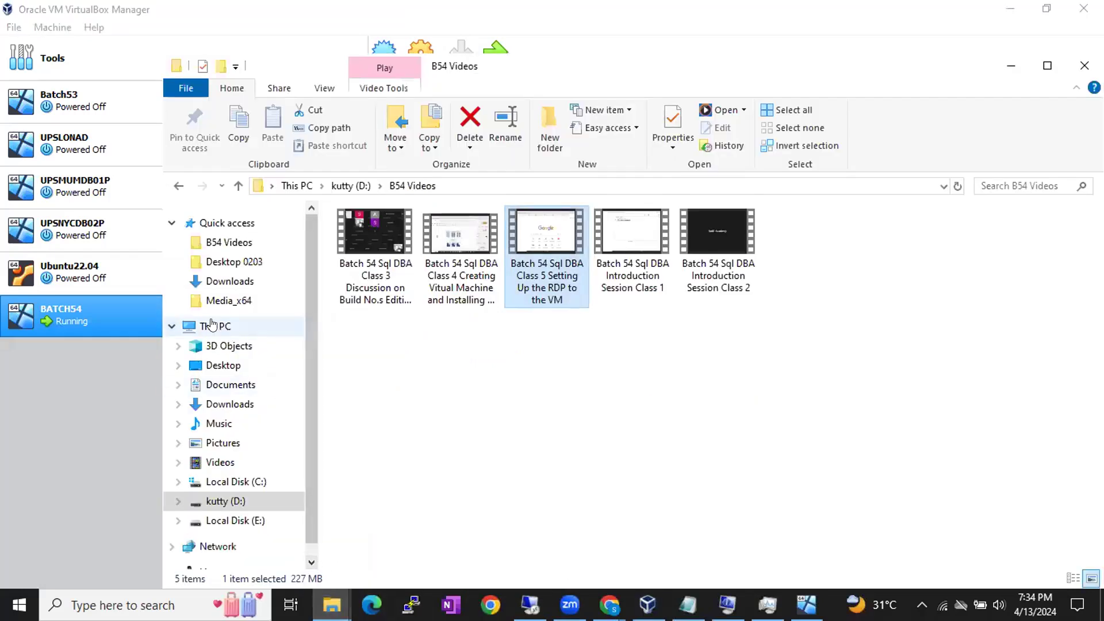
click(586, 402)
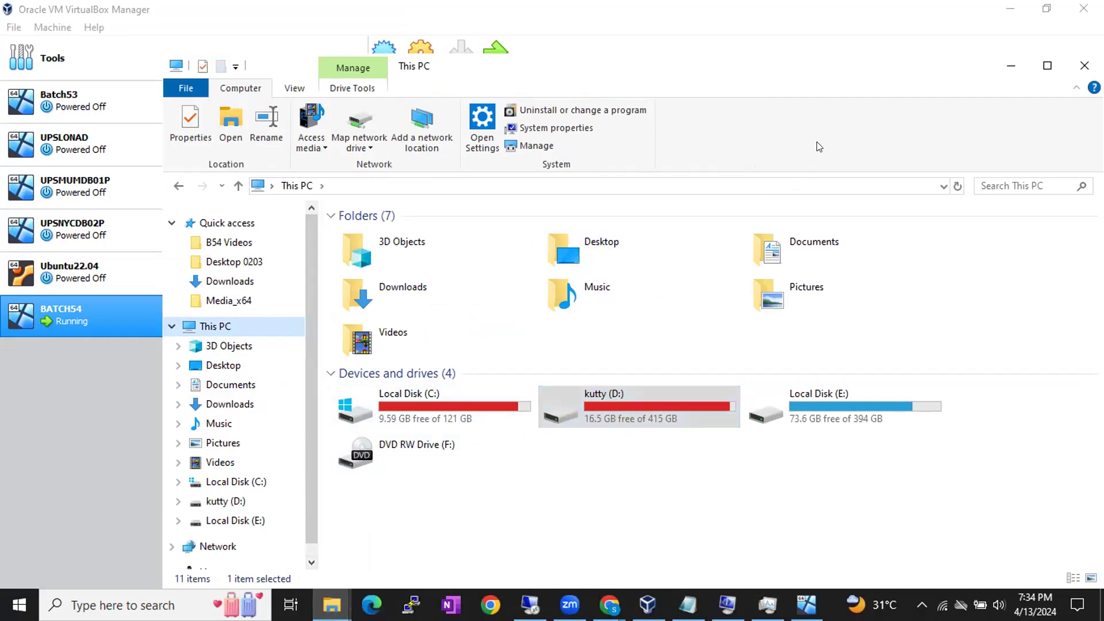
click(1010, 66)
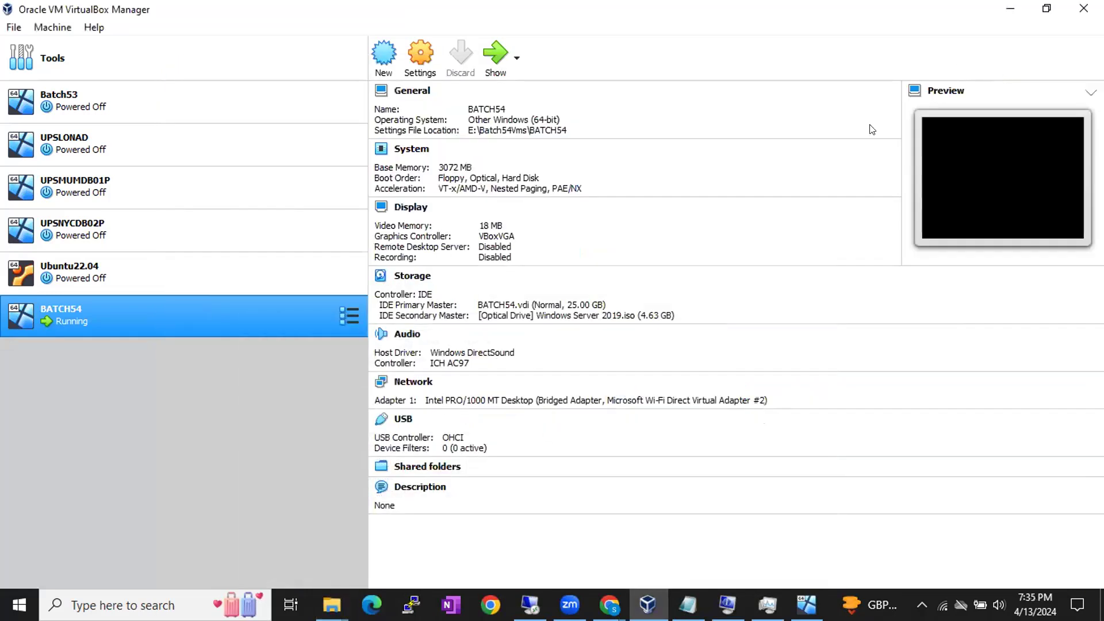
Return to the remote session, review the server's drives in This PC, and go back to the feature installation progress.
click(530, 604)
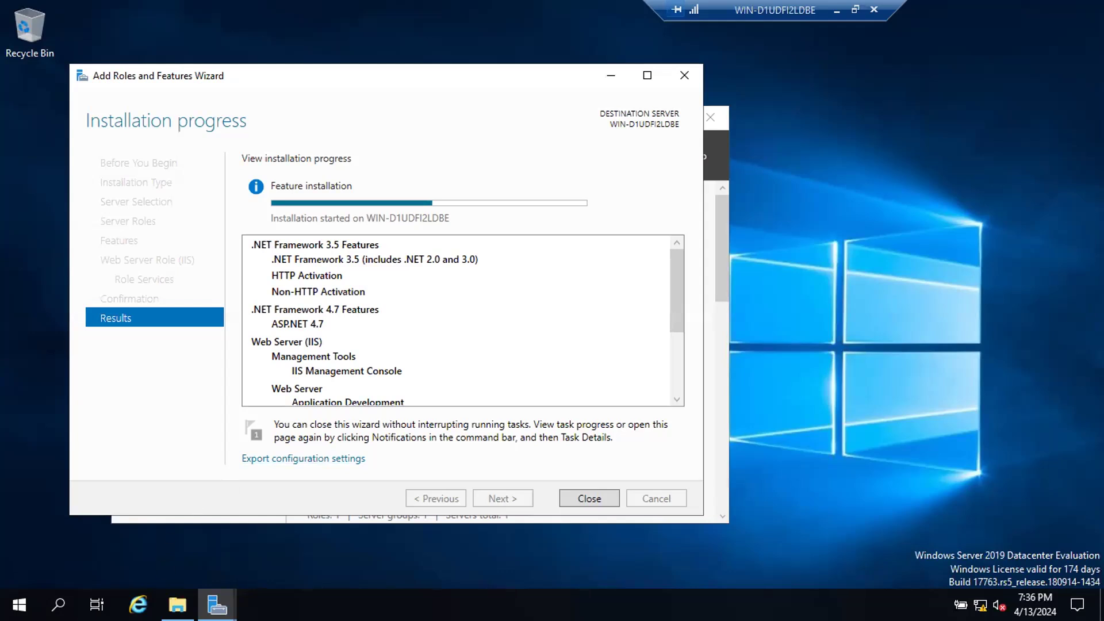
click(177, 604)
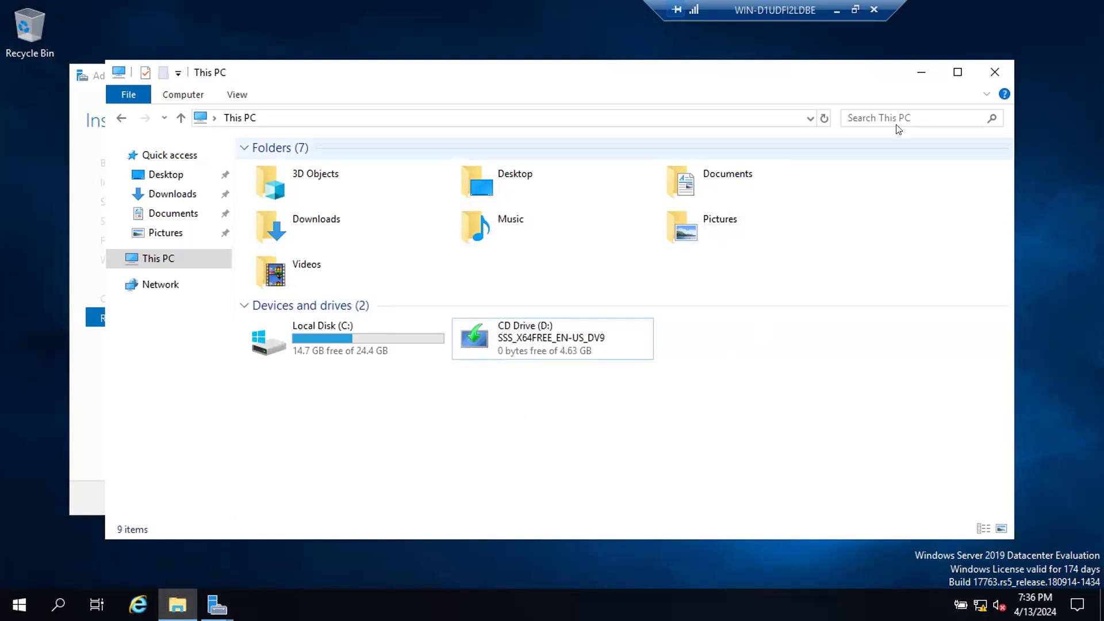
click(921, 74)
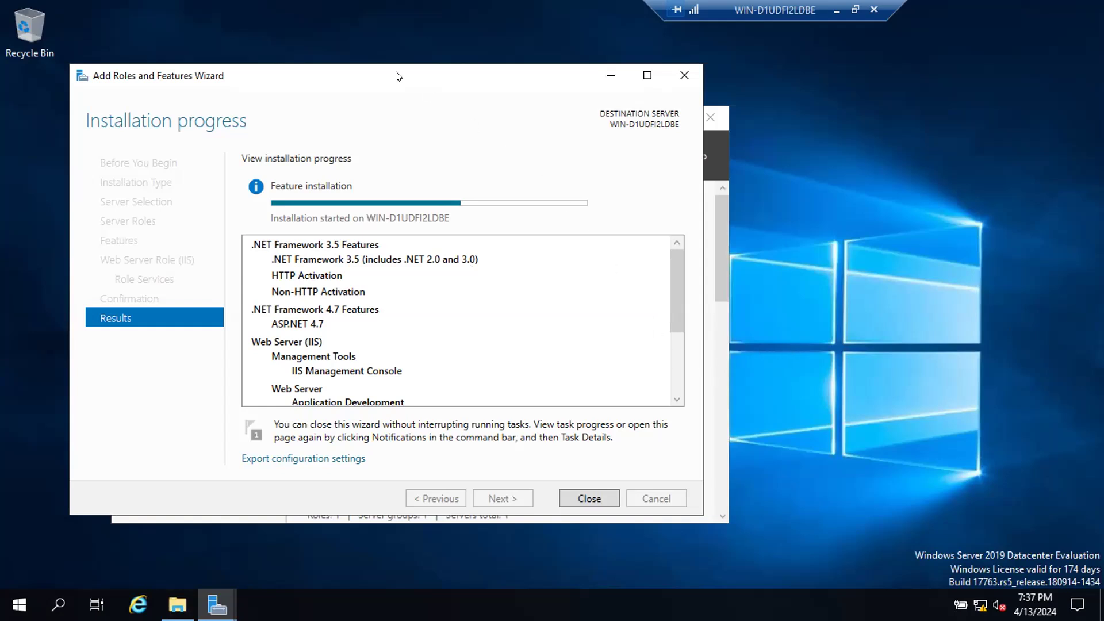
Rearrange the installation wizard and Server Manager windows so the dashboard's option for adding roles and features can be reached.
drag(393, 84, 672, 104)
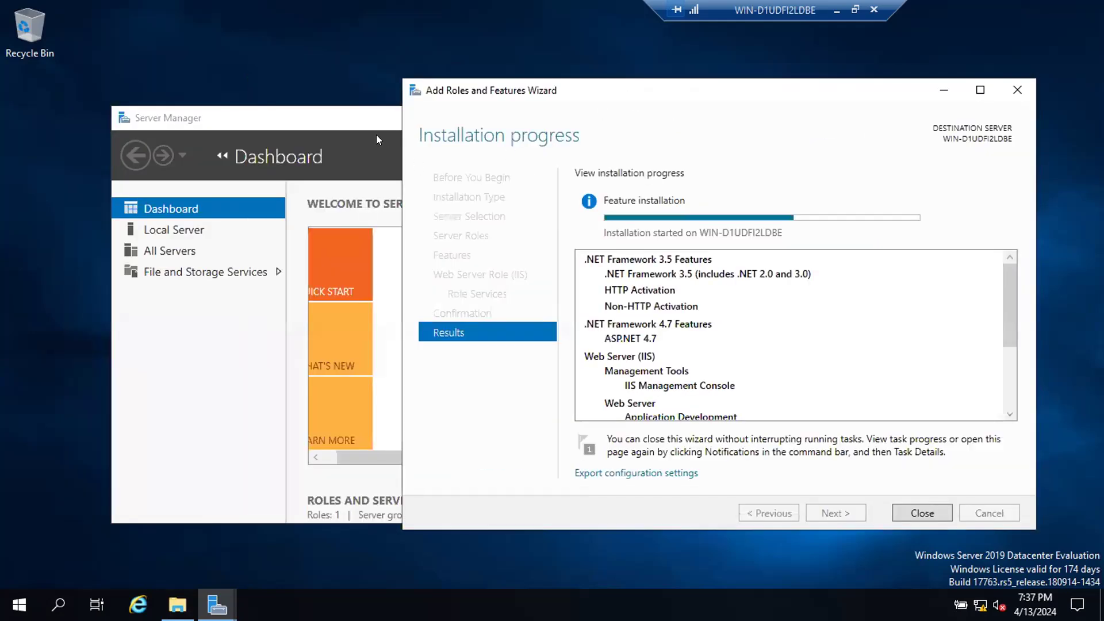
click(363, 126)
drag(363, 125, 229, 102)
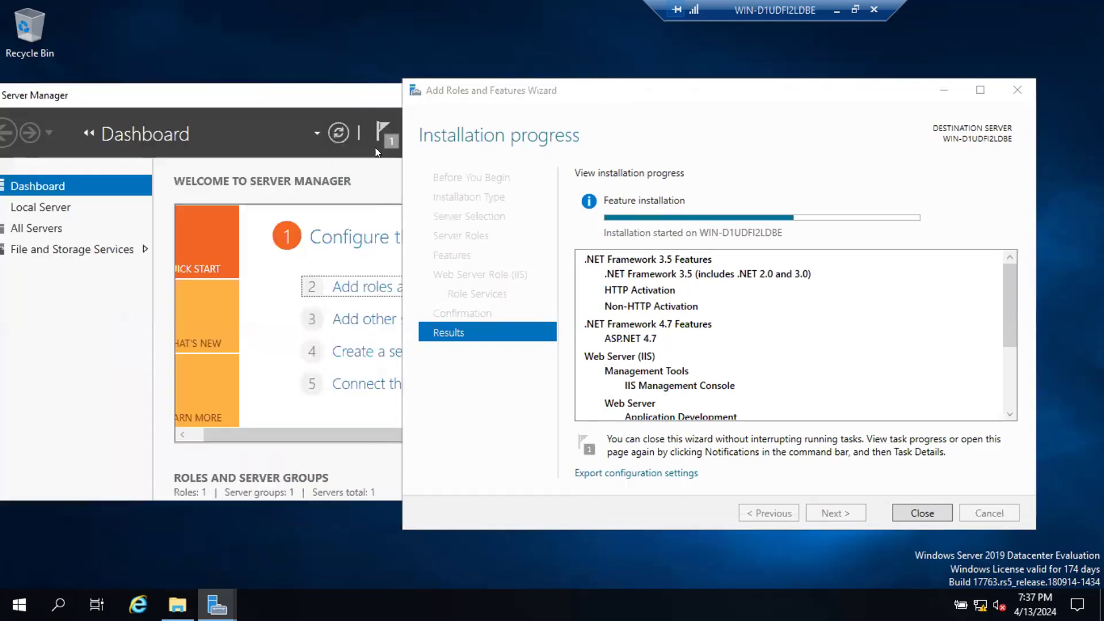
click(356, 285)
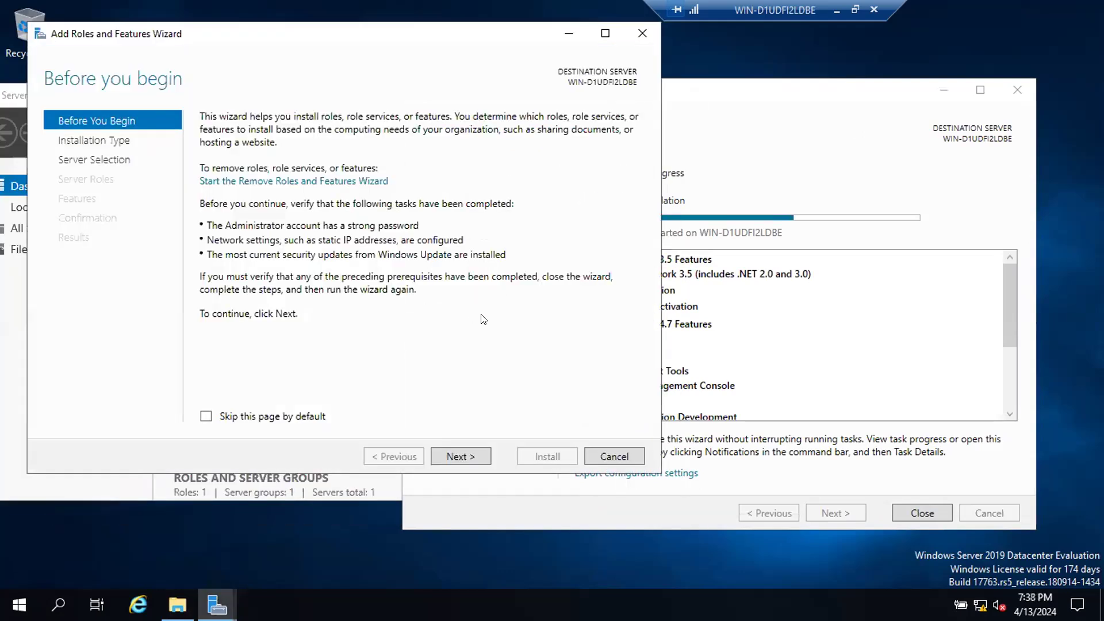
click(471, 452)
click(470, 454)
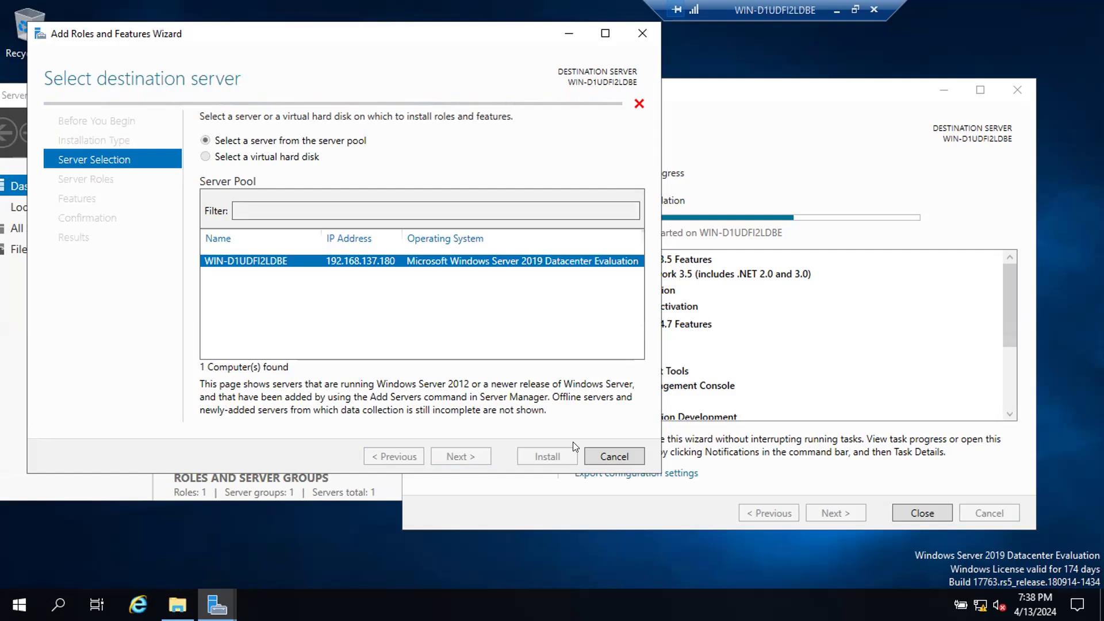
click(589, 452)
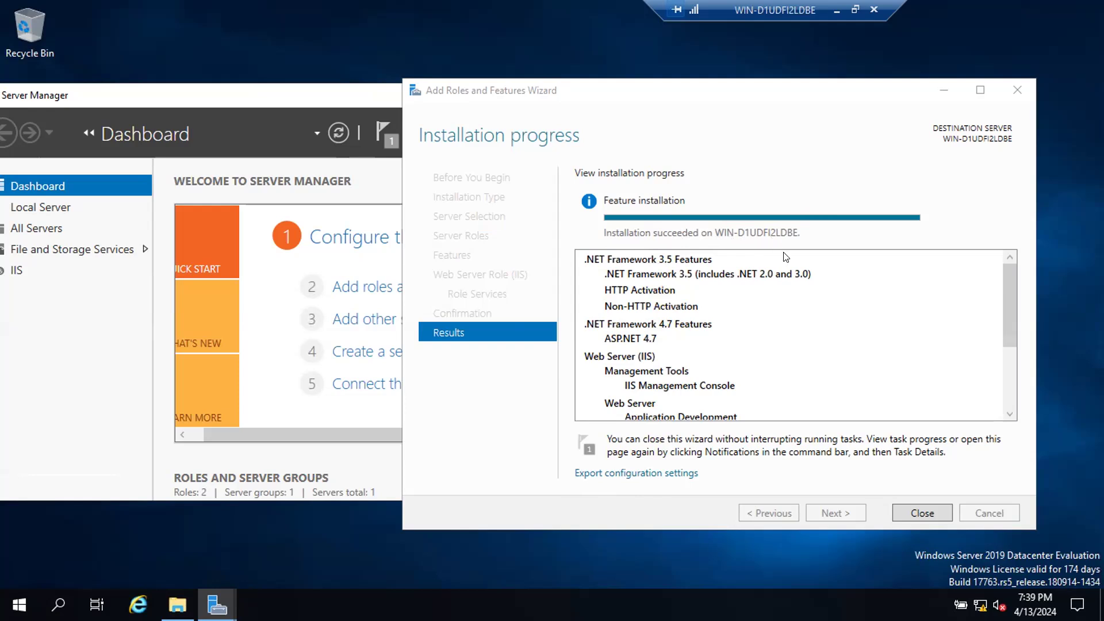
Close the finished feature installation wizard and move the Server Manager window fully into view.
click(931, 508)
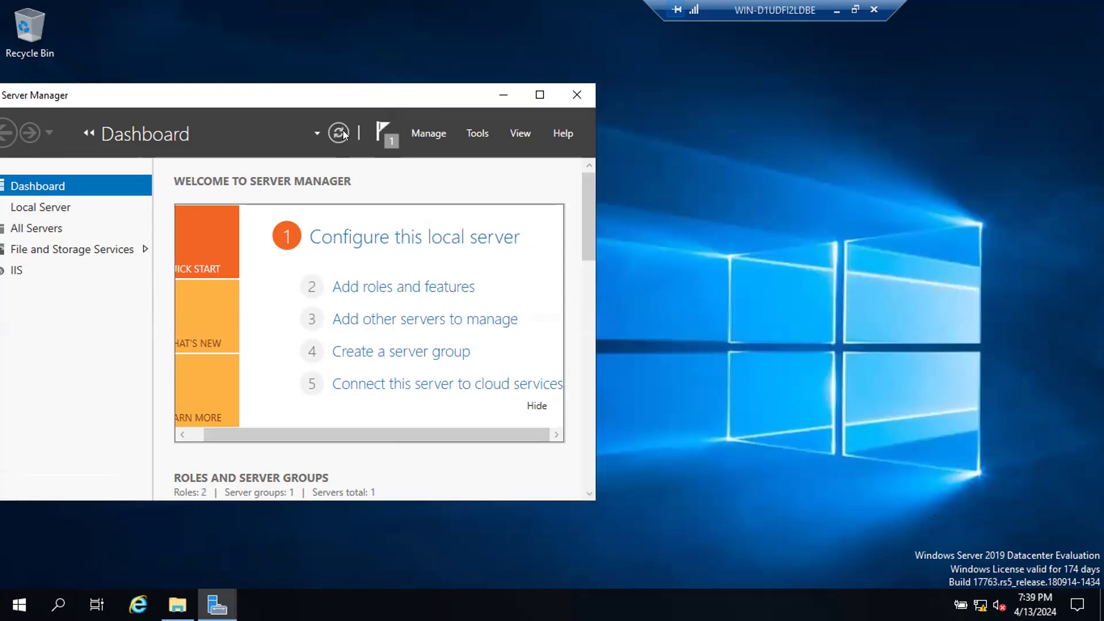
drag(300, 94, 571, 122)
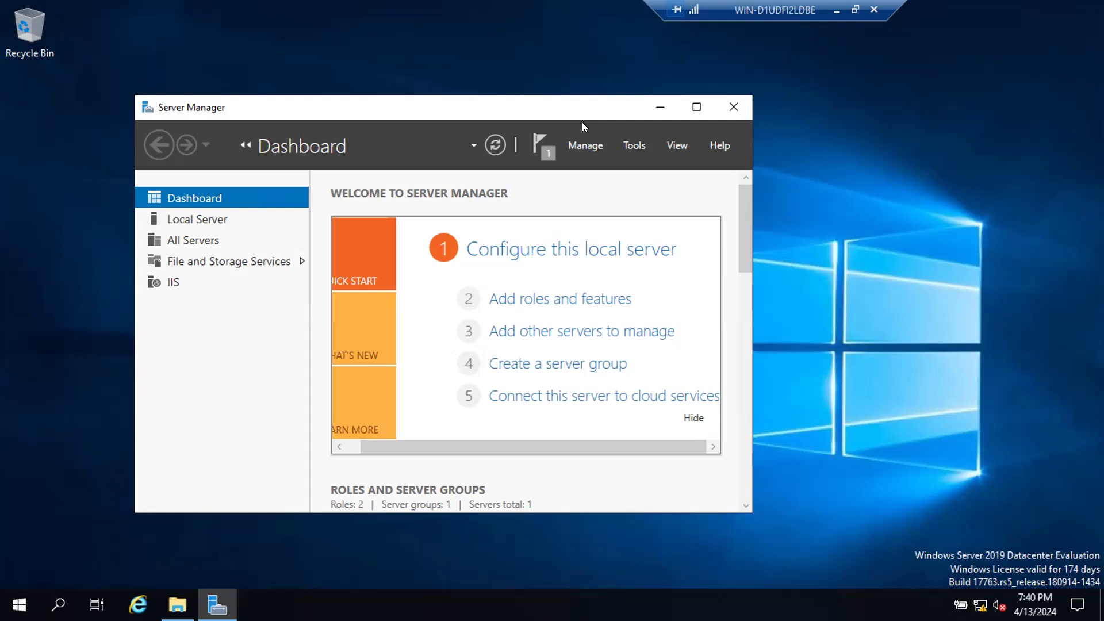
Switch to the Batch54.drawio diagram in Chrome and insert an arrow connector over the first server in the TCS group.
click(836, 11)
click(609, 605)
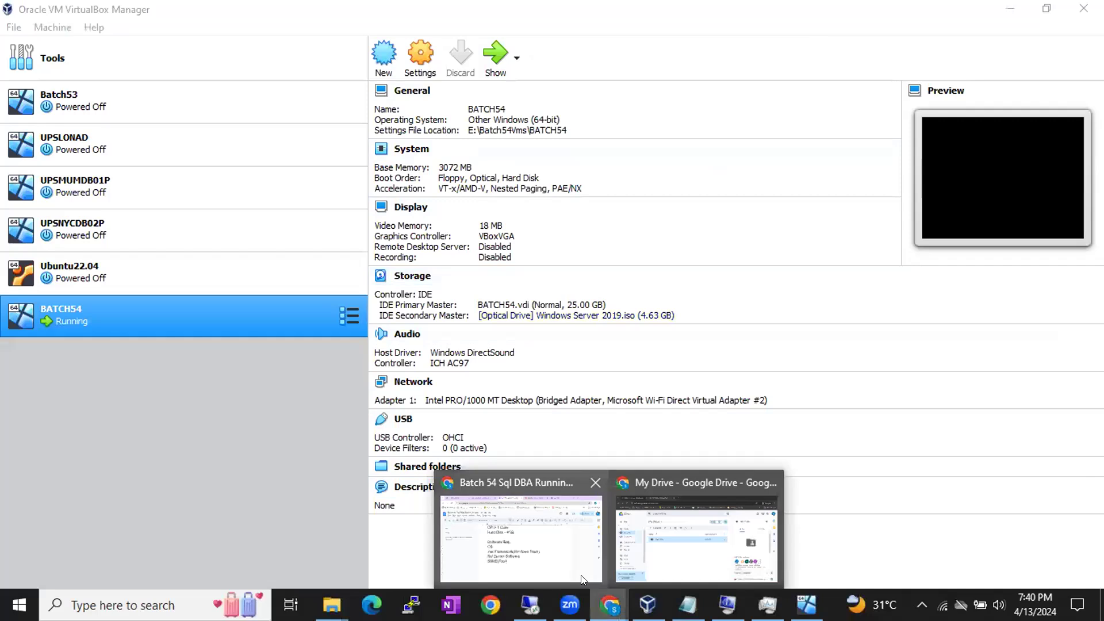
click(545, 553)
click(648, 16)
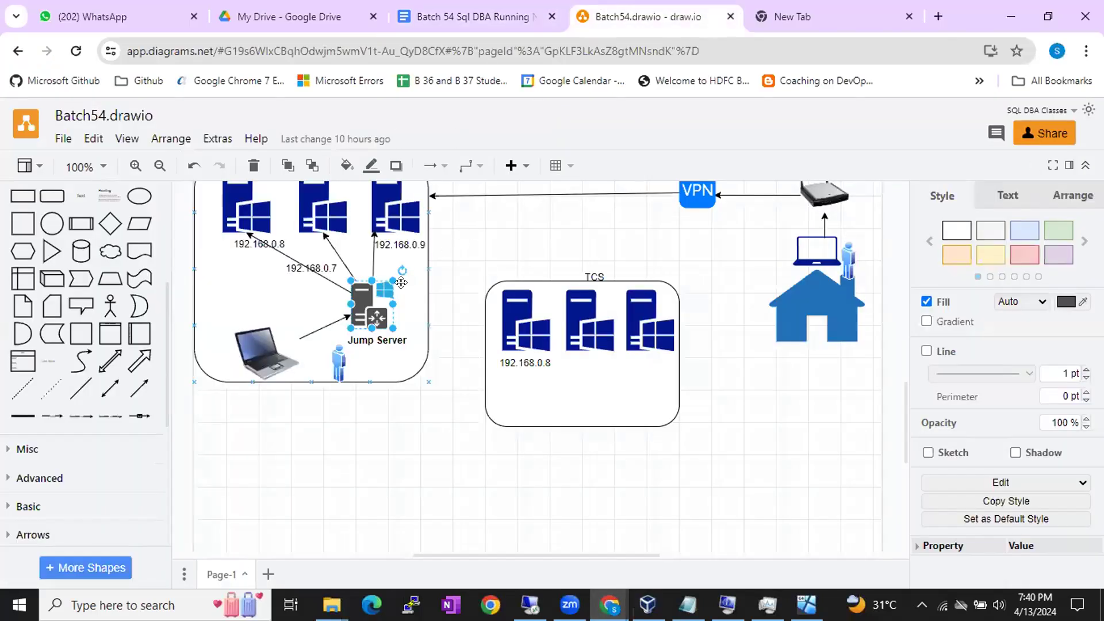
scroll(397, 321, up, 1)
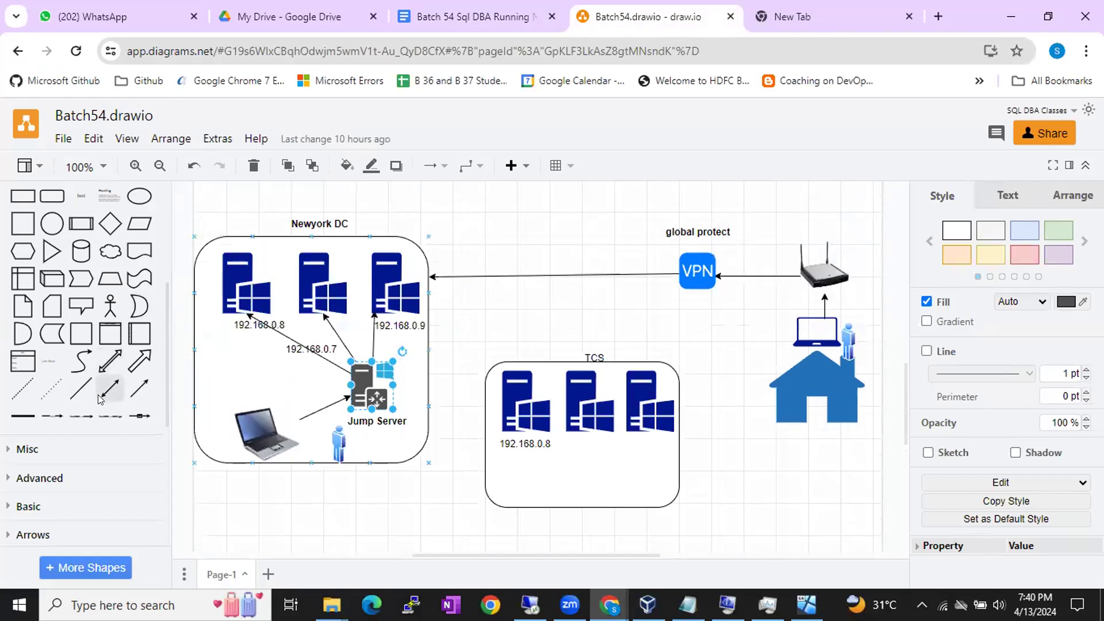
click(133, 392)
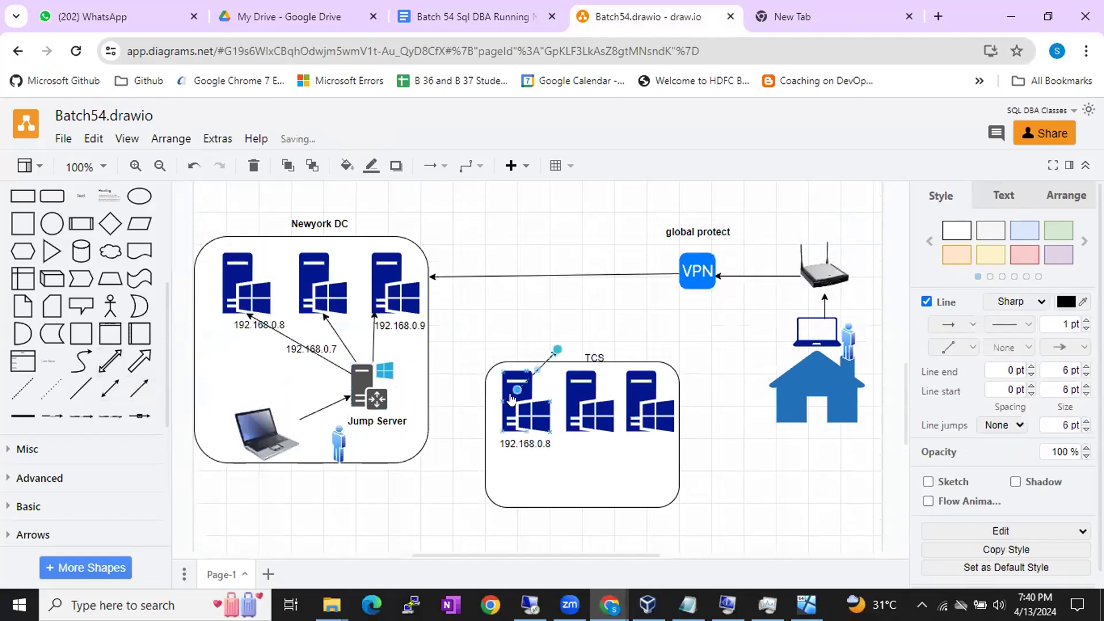
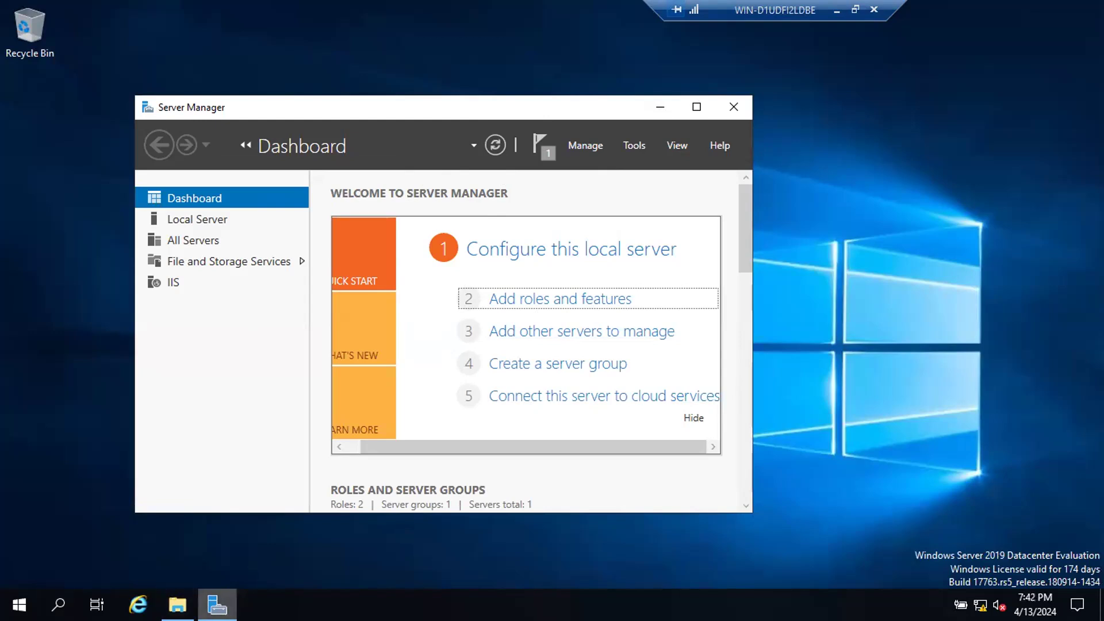
Bring up Server Manager again in the remote session and minimize it to clear the server desktop.
click(19, 605)
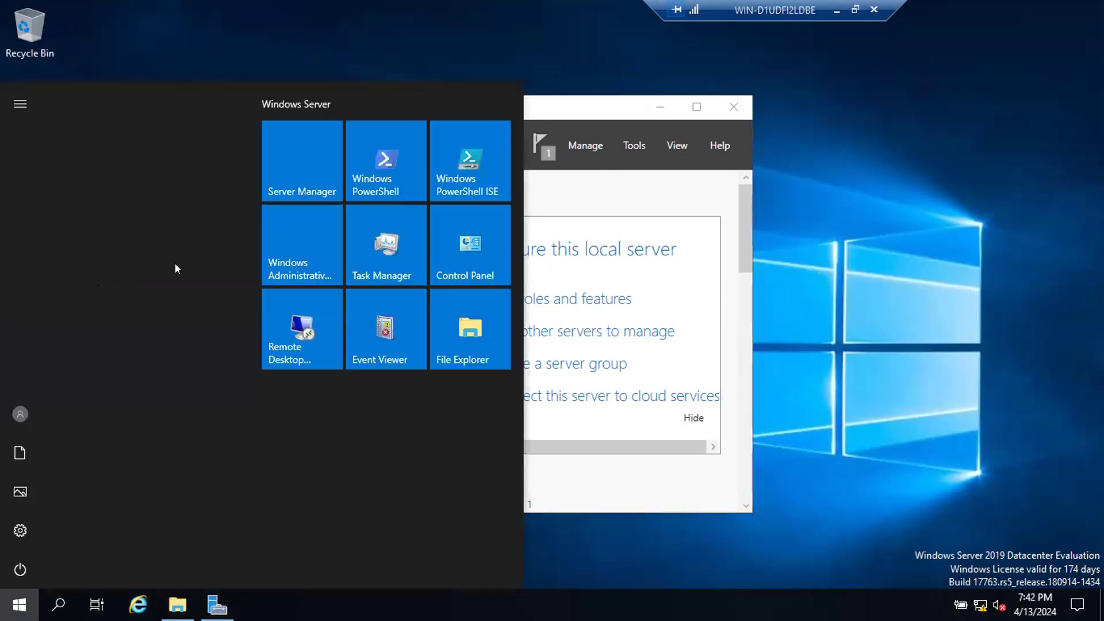
click(300, 175)
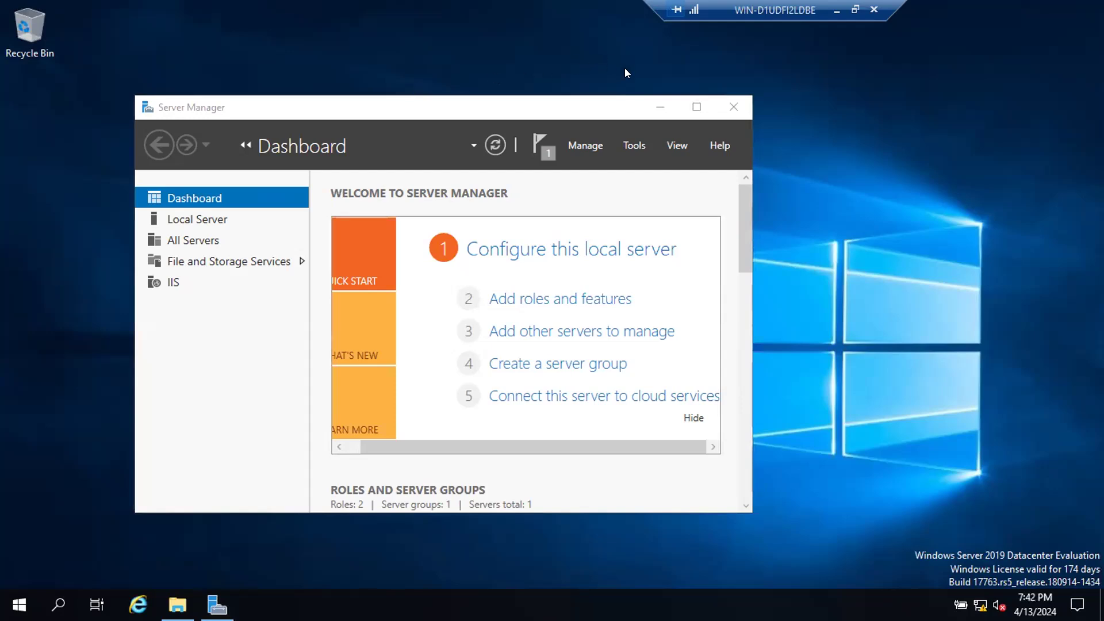
click(650, 105)
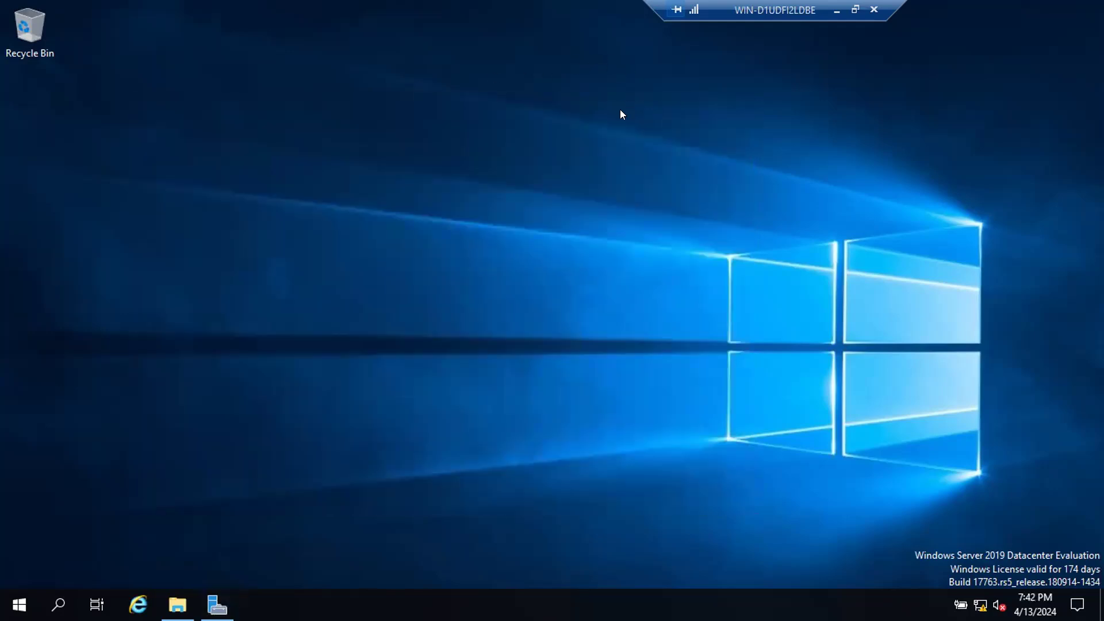
Switch to the Batch 54 Sql DBA Running Notes and review the .net Framework and Sql Server Software requirements.
click(832, 9)
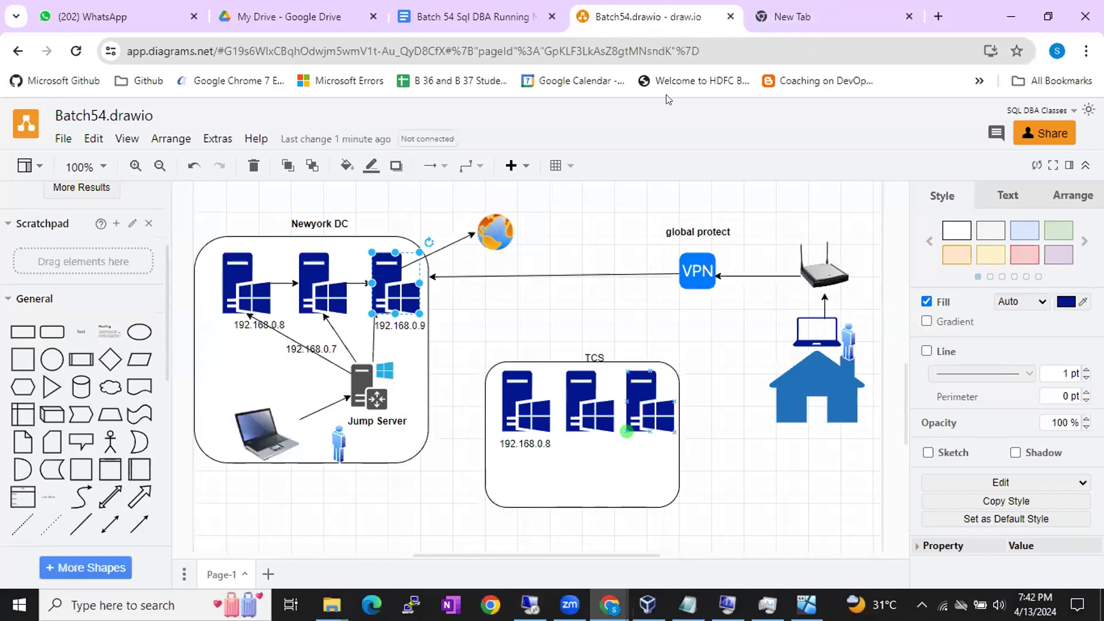
click(504, 7)
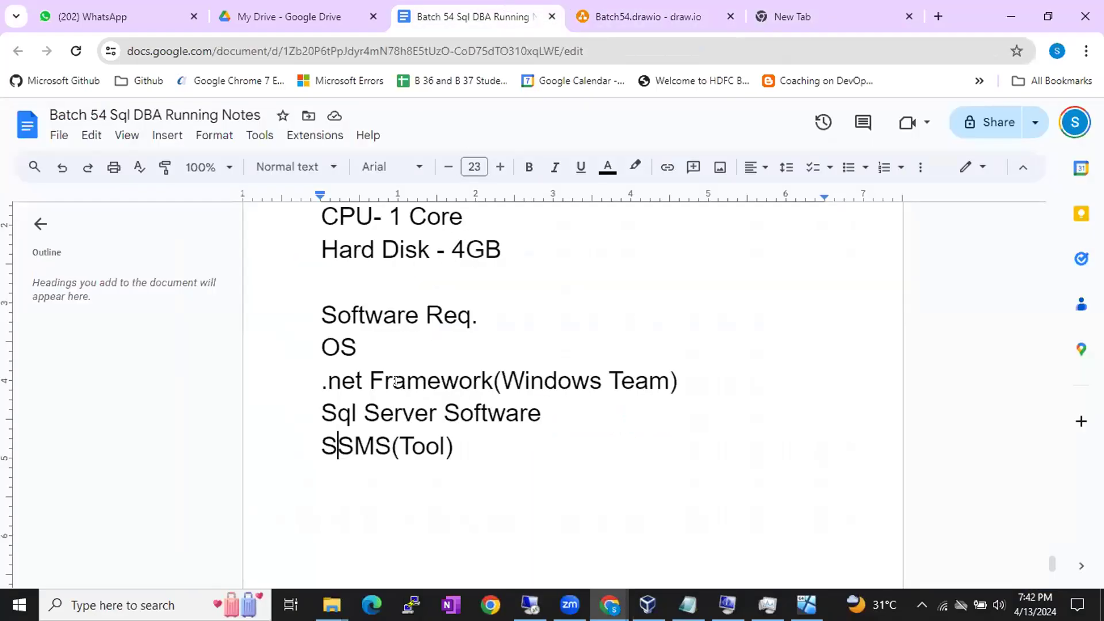
drag(352, 380, 442, 380)
mouse_move(322, 413)
mouse_down()
mouse_move(542, 407)
mouse_move(329, 396)
mouse_up()
click(542, 407)
click(361, 401)
click(541, 410)
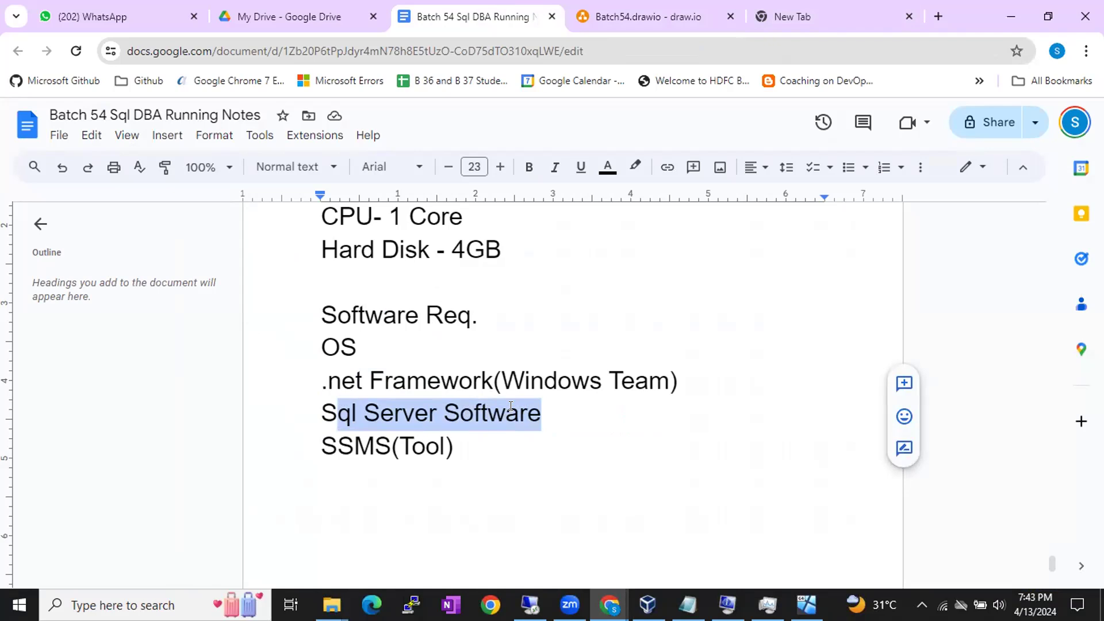
click(531, 603)
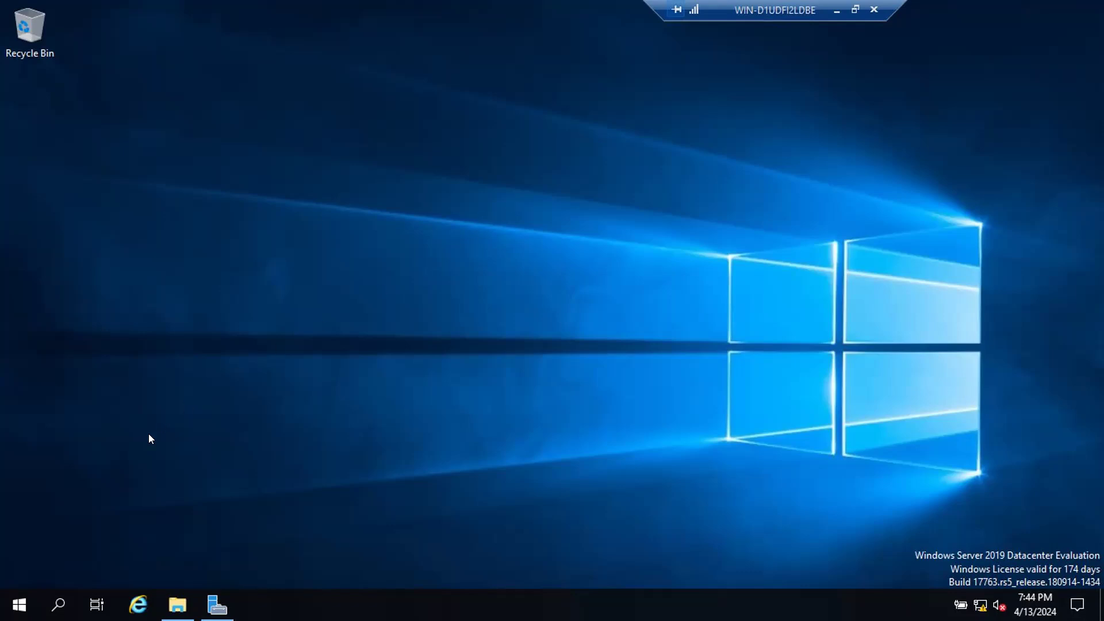
key(super+r)
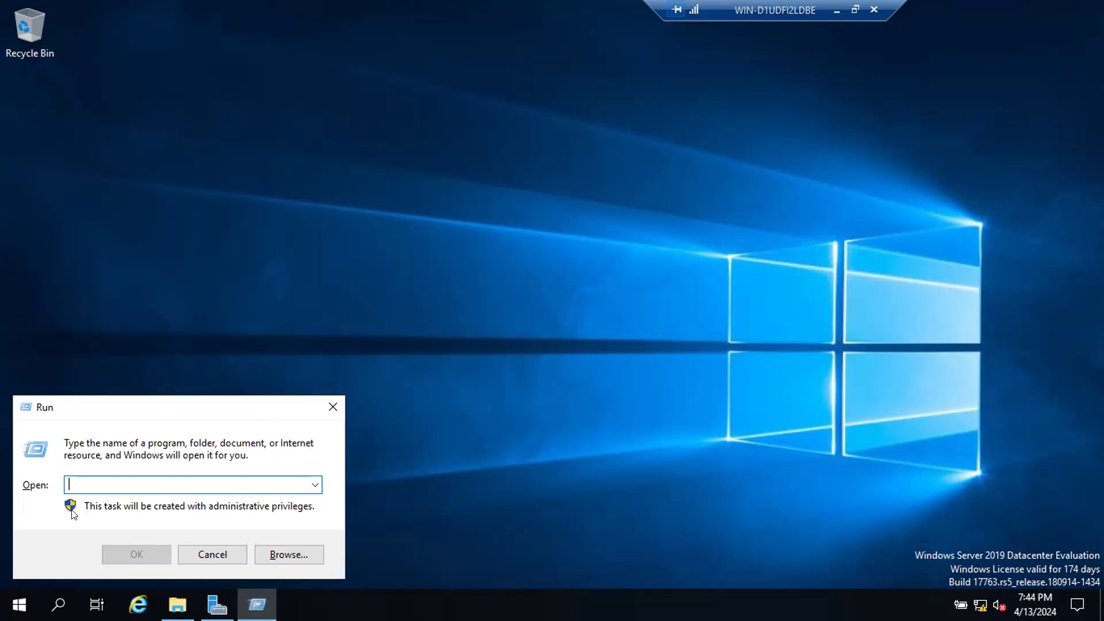
text(\\10.1)
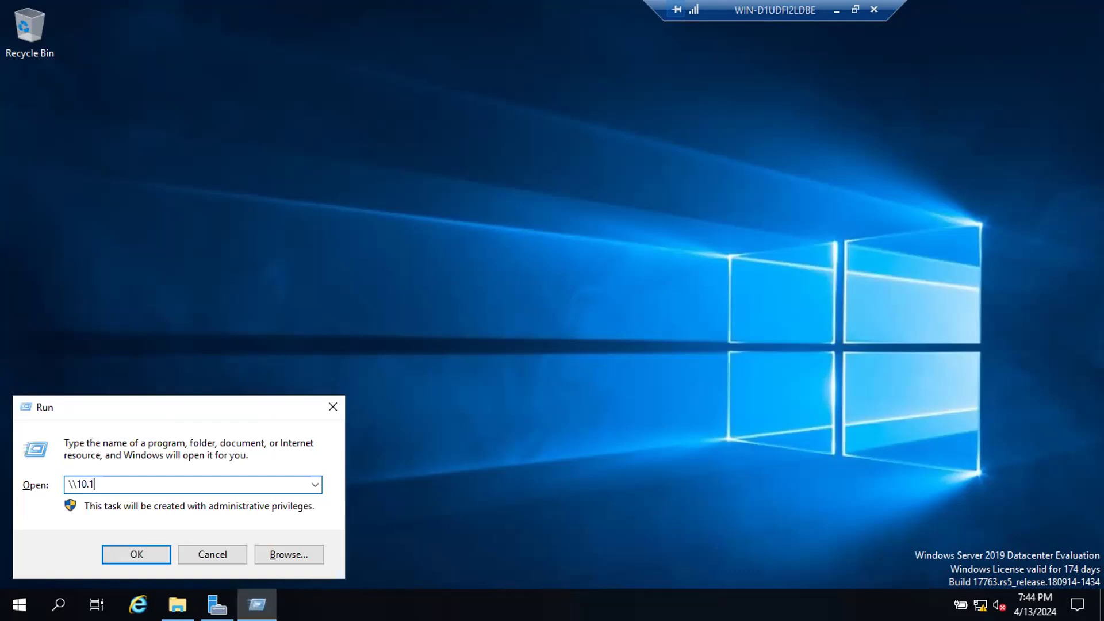
text(0.10.23\SqlSoftwares\Sql2019\)
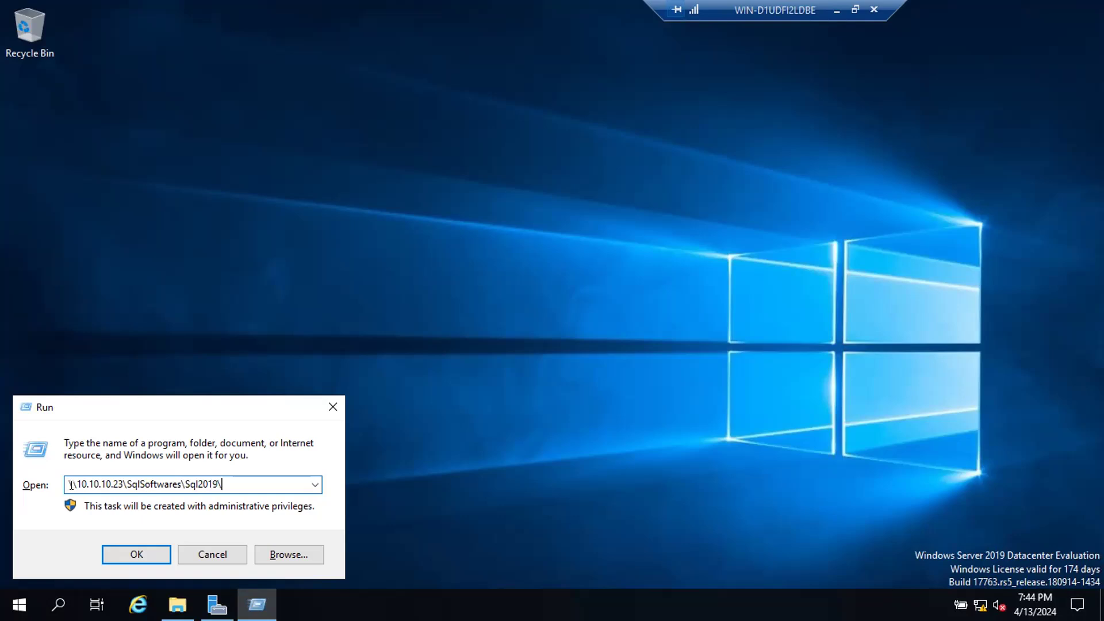
drag(69, 480, 47, 487)
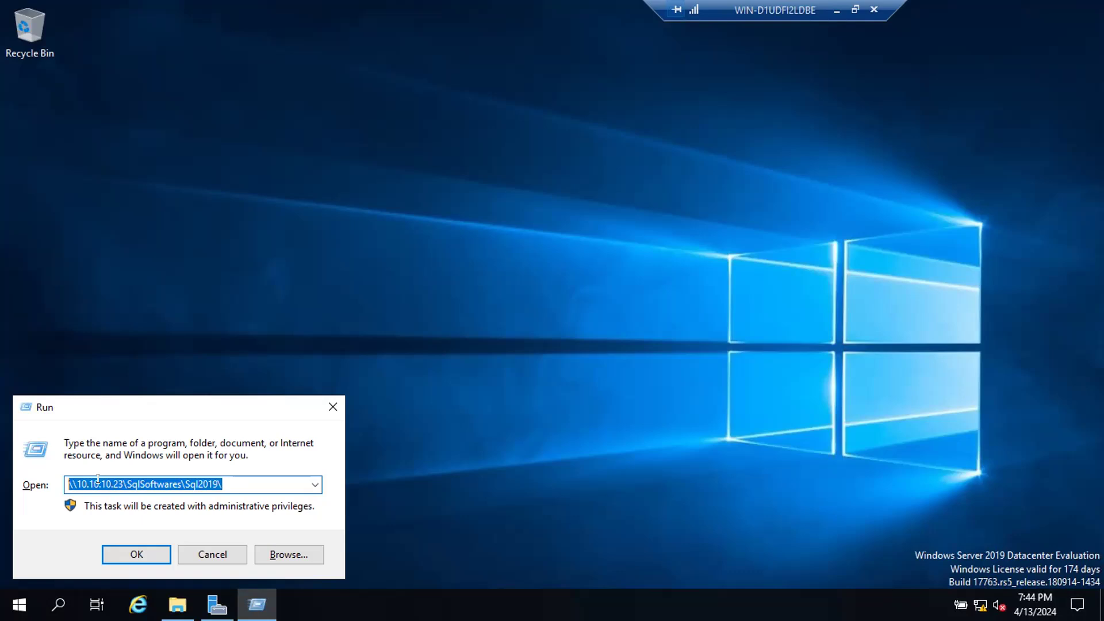
click(254, 484)
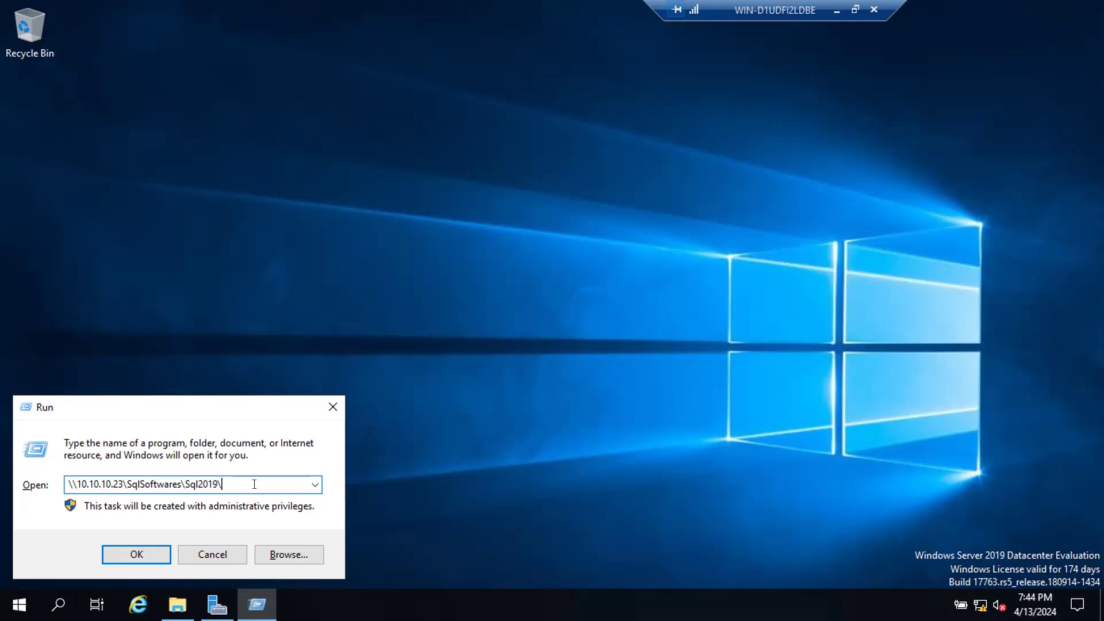
drag(254, 484, 47, 504)
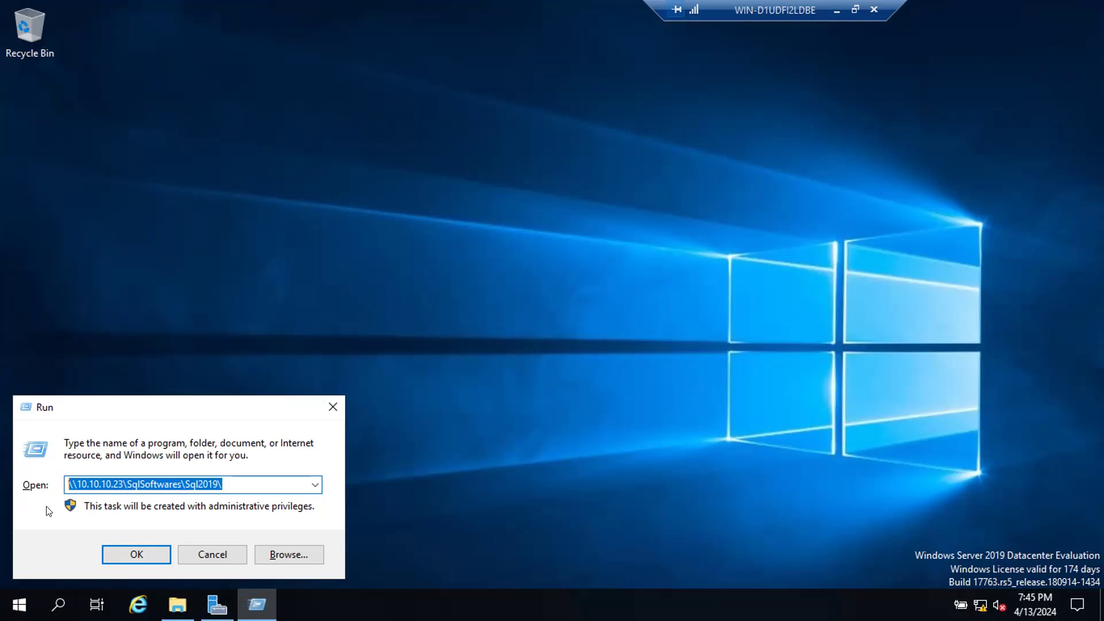
click(212, 554)
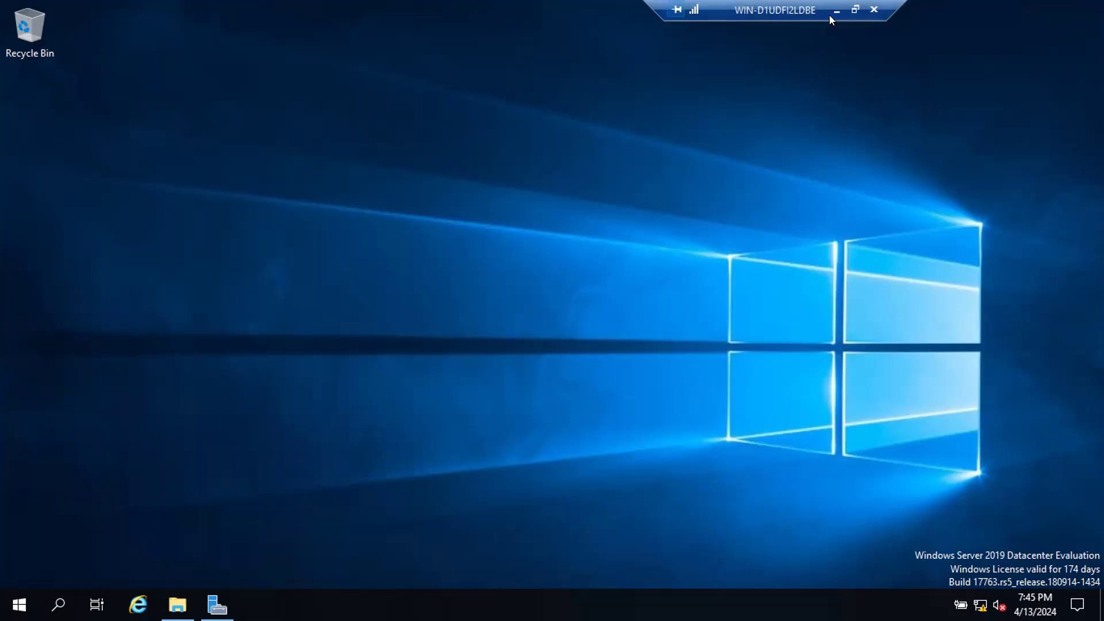
Switch from the remote session to VirtualBox Manager and open the storage settings of the BATCH54 virtual machine.
click(835, 11)
click(648, 604)
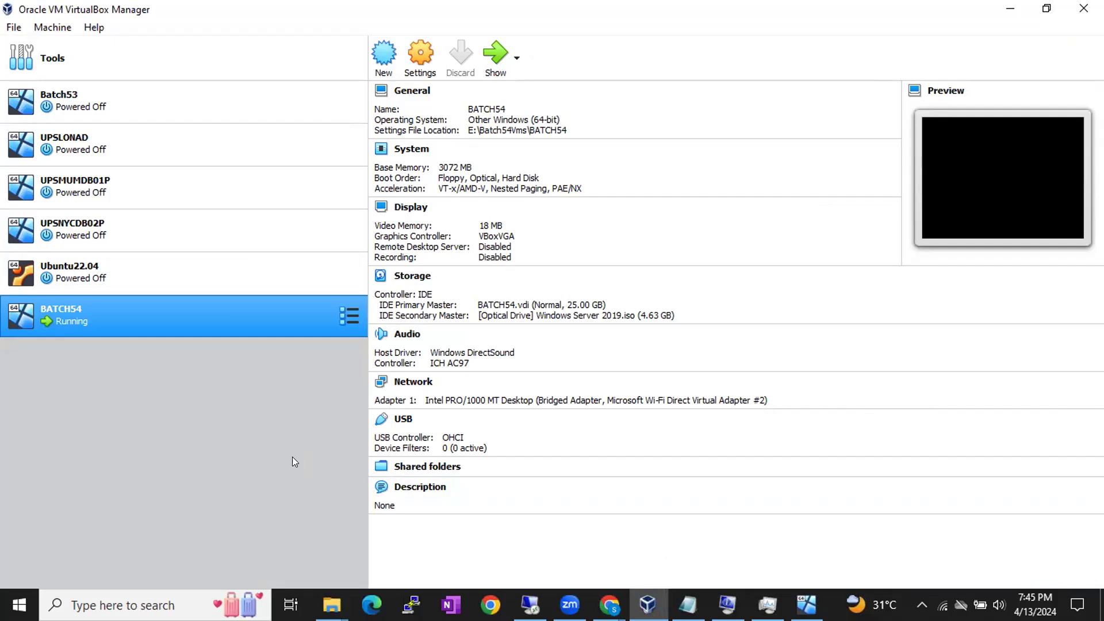
right_click(159, 324)
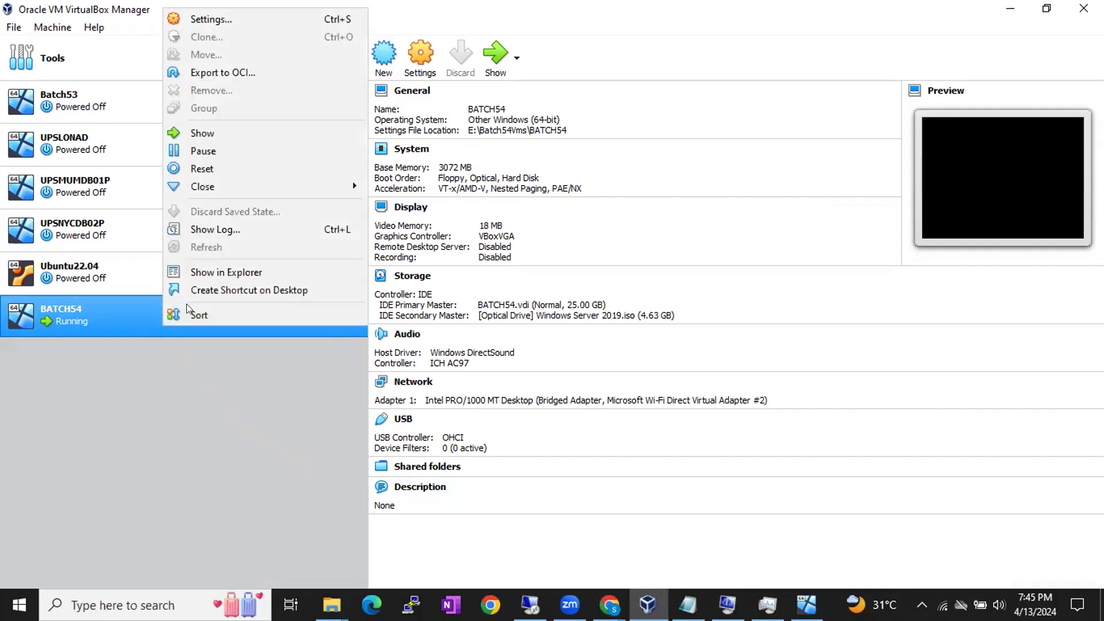
click(222, 19)
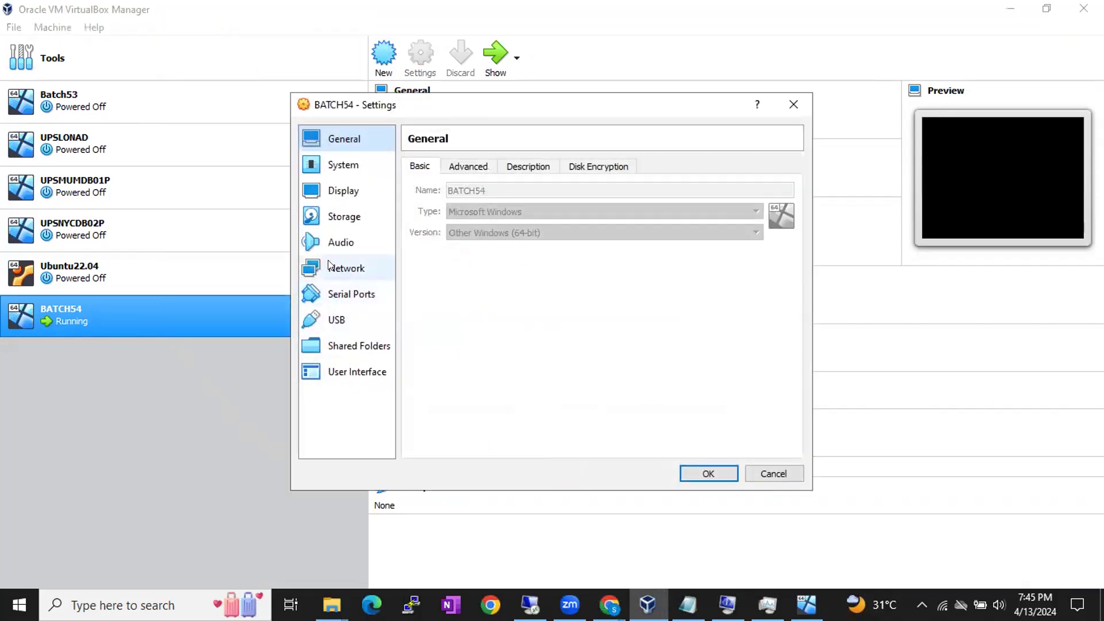
click(339, 217)
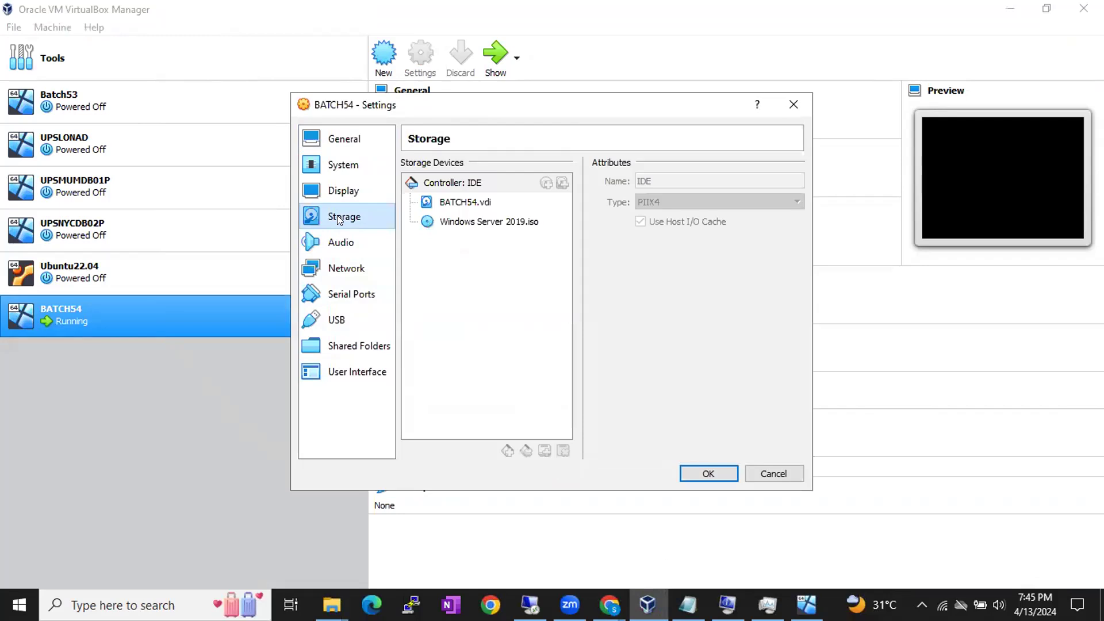
Replace the Windows Server 2019.iso in the BATCH54 optical drive with the SQLServer2019-x64-ENU-Dev image and save the settings.
click(460, 222)
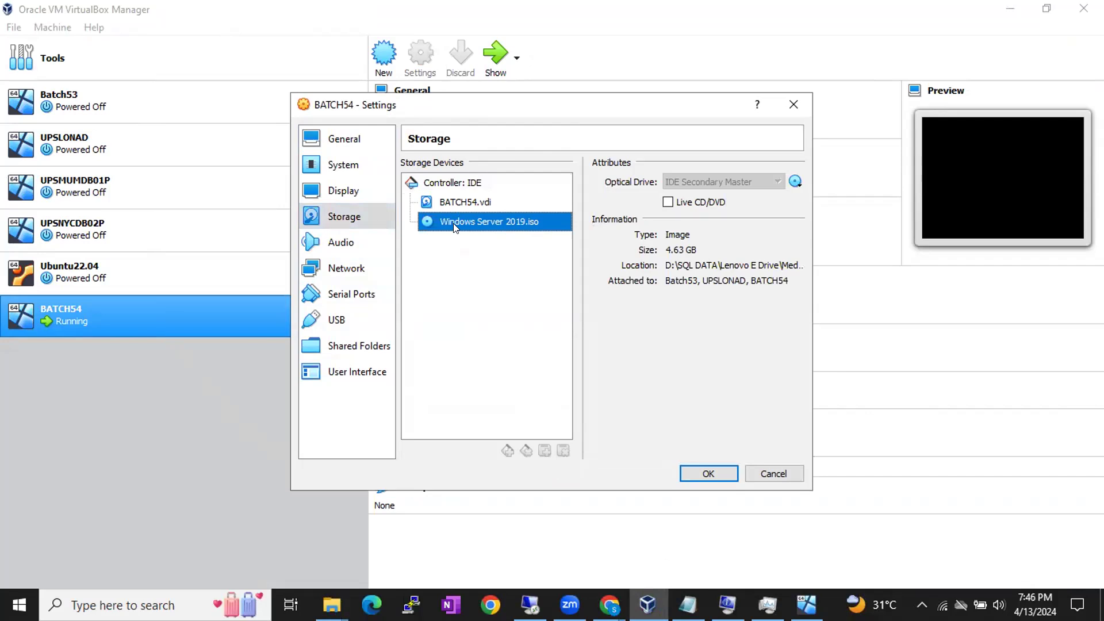
click(795, 183)
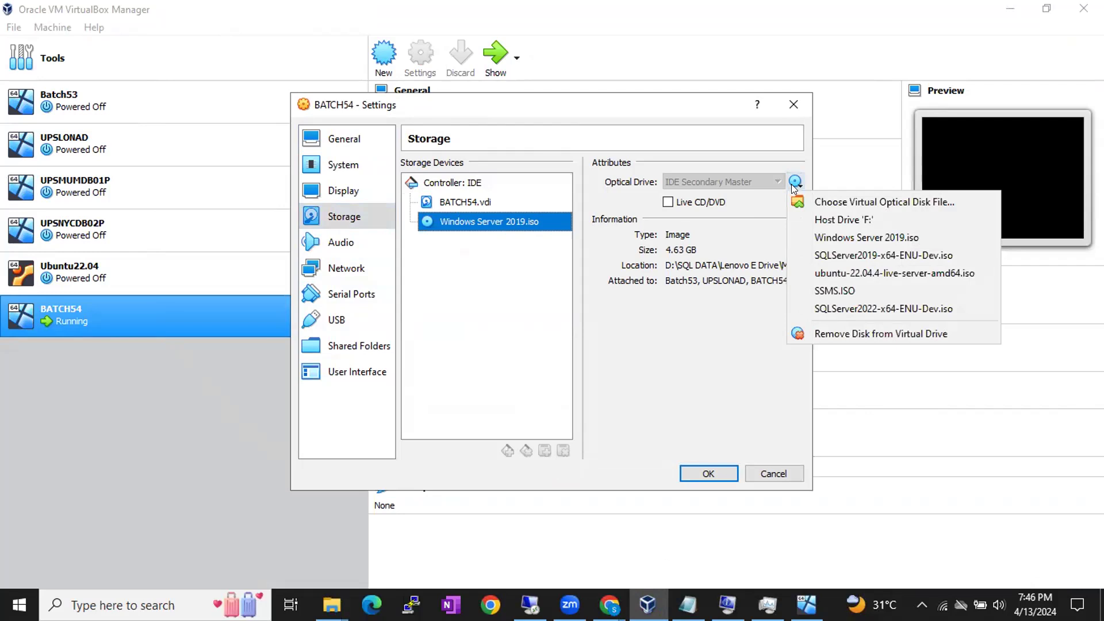
click(817, 201)
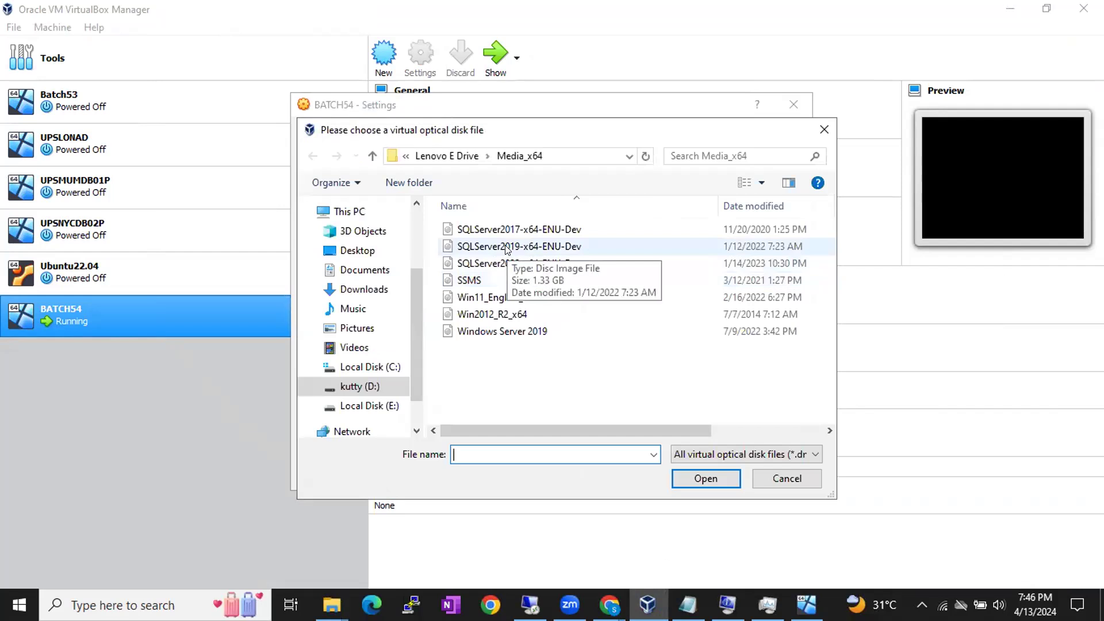
click(507, 248)
double_click(507, 248)
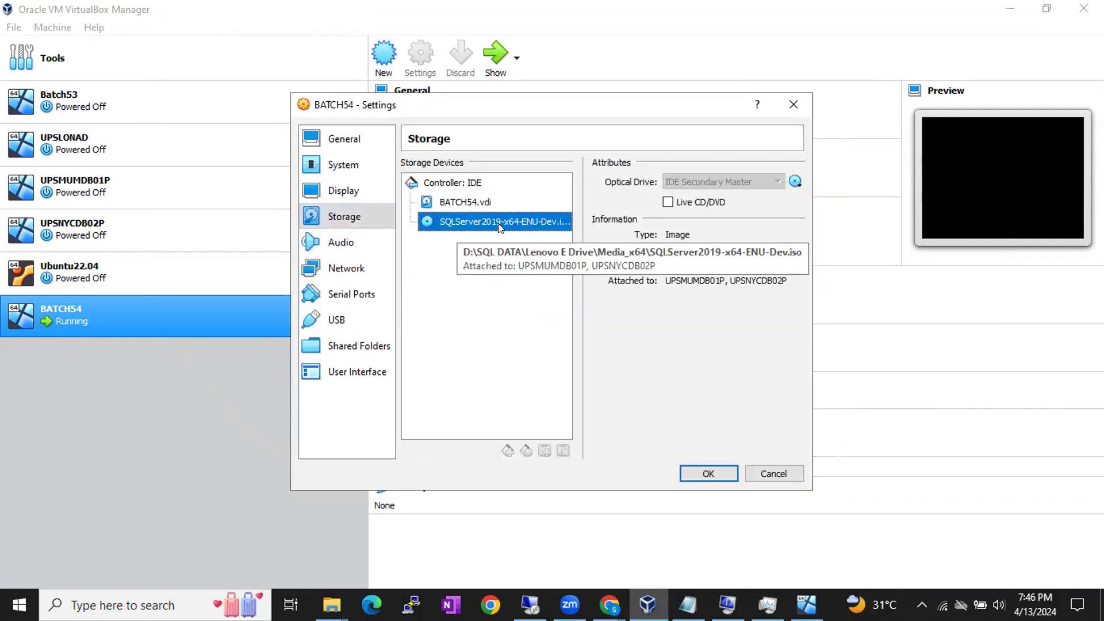
click(702, 472)
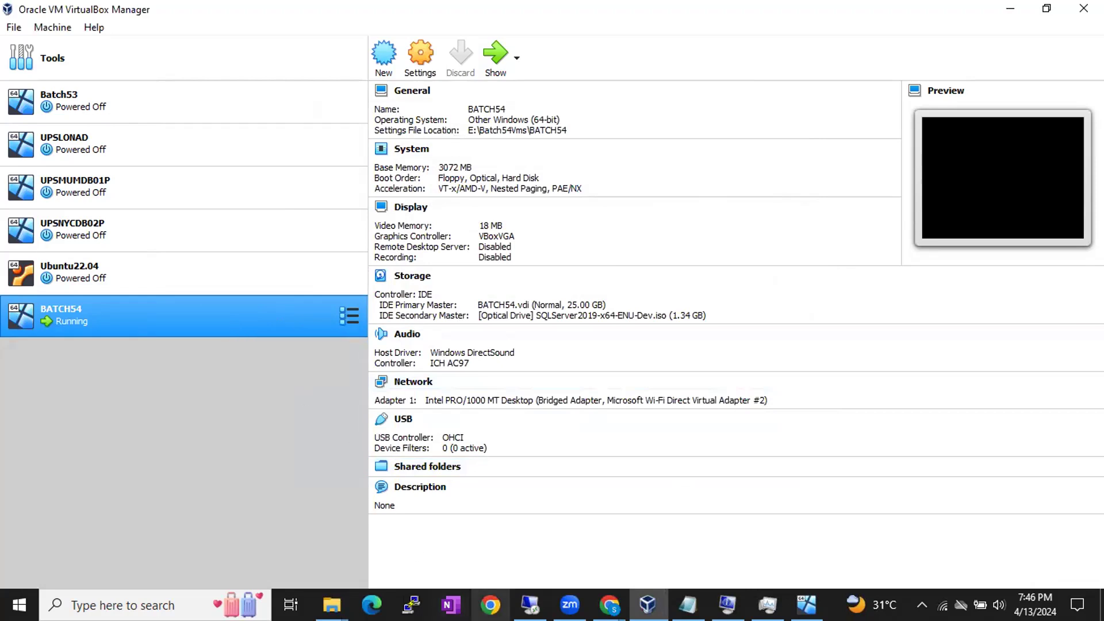
Return to the remote server session, show This PC in File Explorer and refresh it to update the CD drive.
click(530, 605)
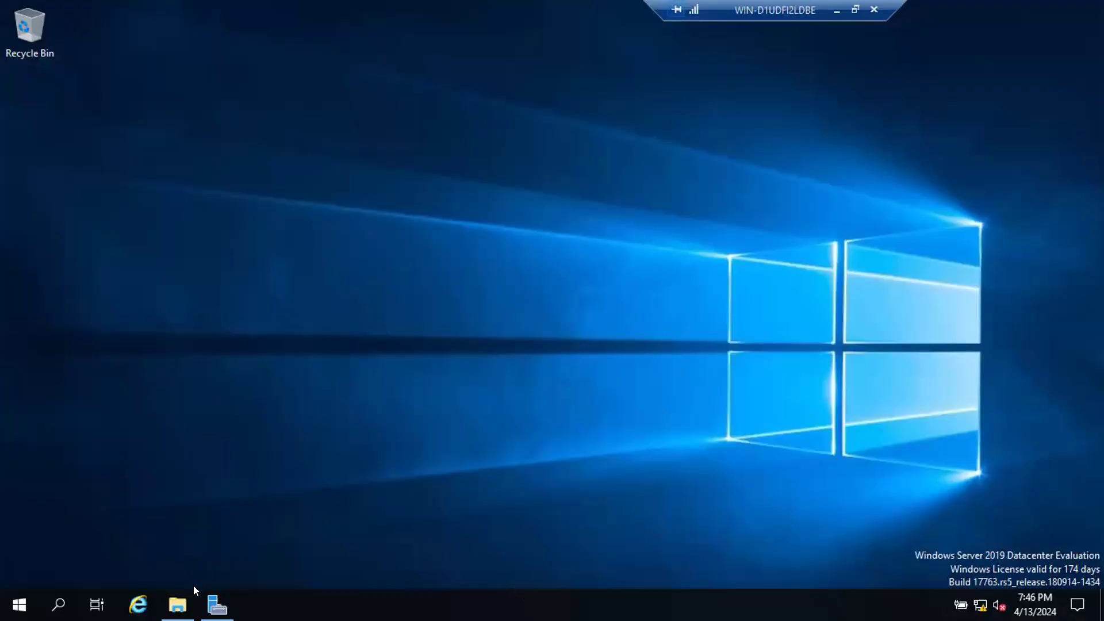
click(185, 603)
click(557, 347)
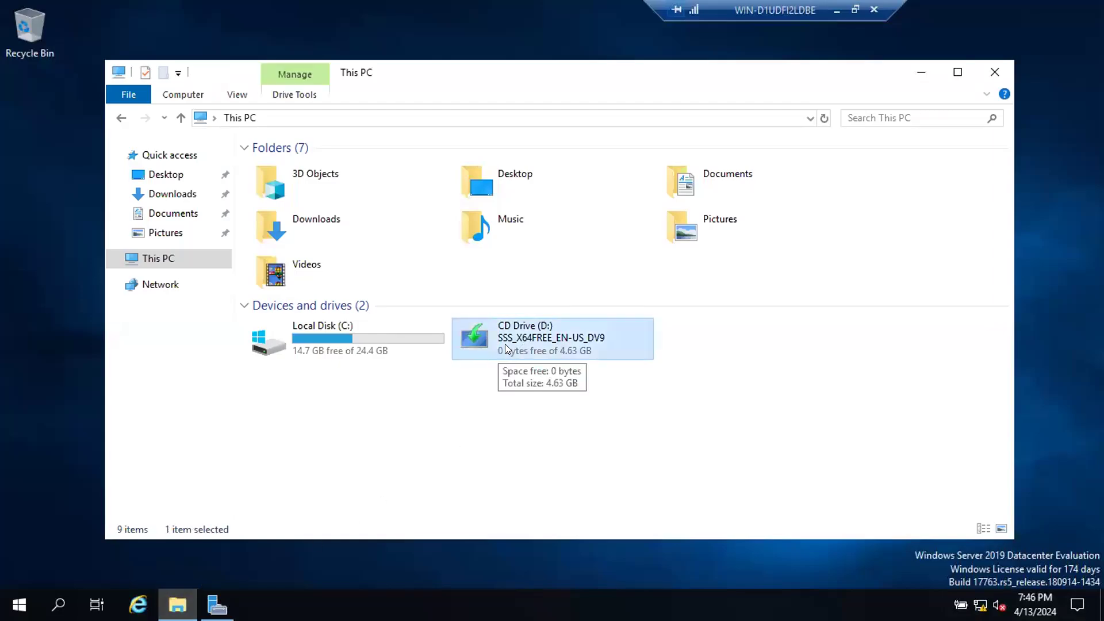
click(823, 117)
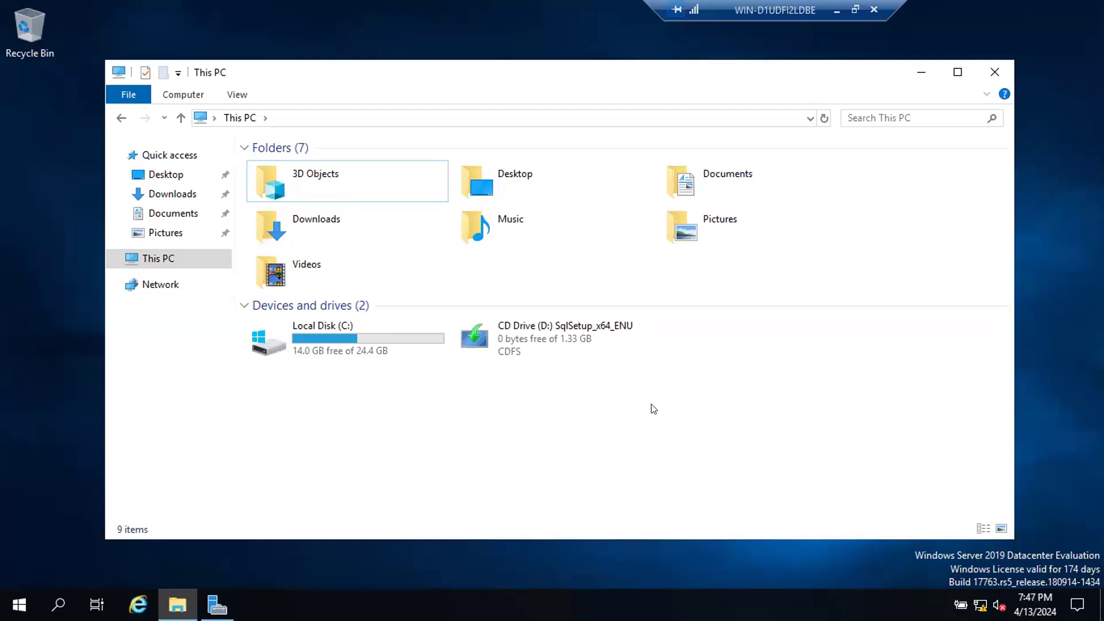
Switch to VirtualBox Manager and review the BATCH54 optical drive's image and the available disk image files, cancelling the file selection.
click(831, 13)
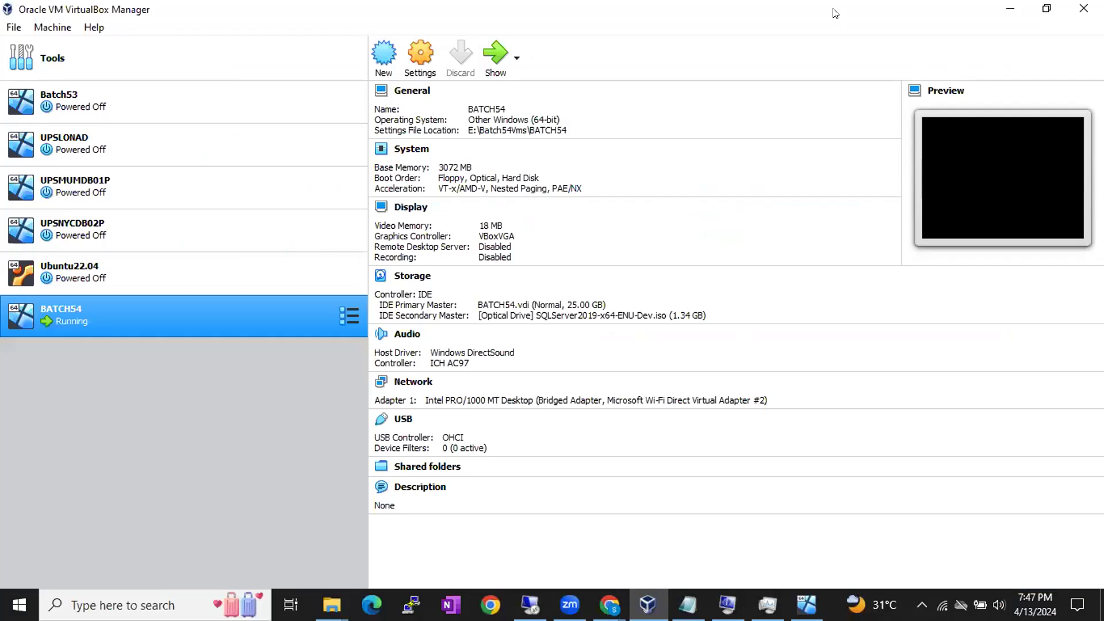
right_click(159, 305)
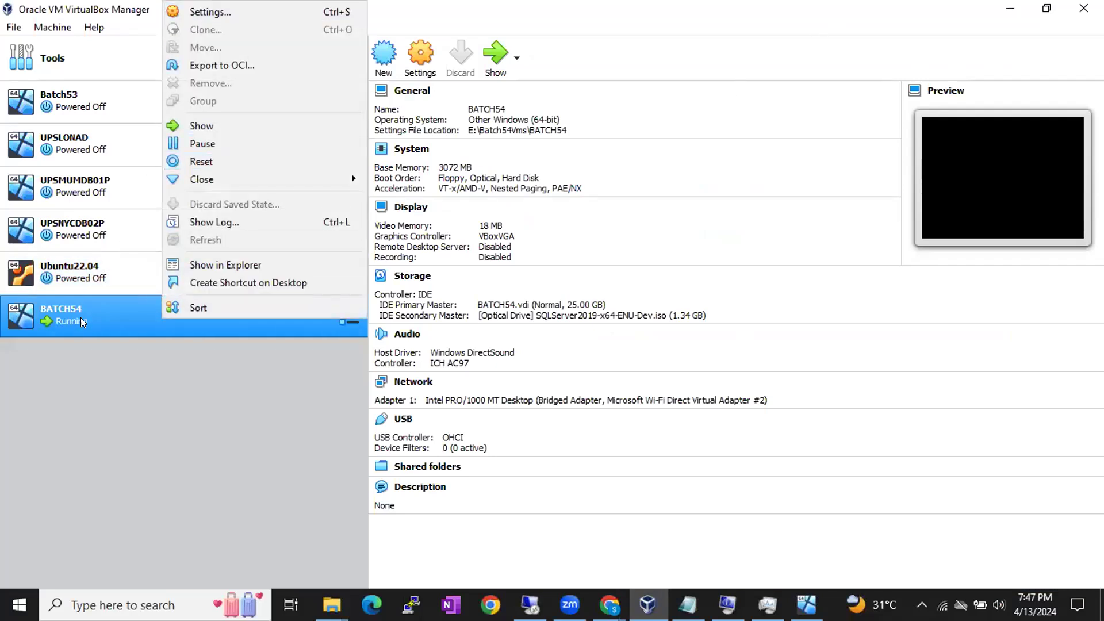
click(214, 15)
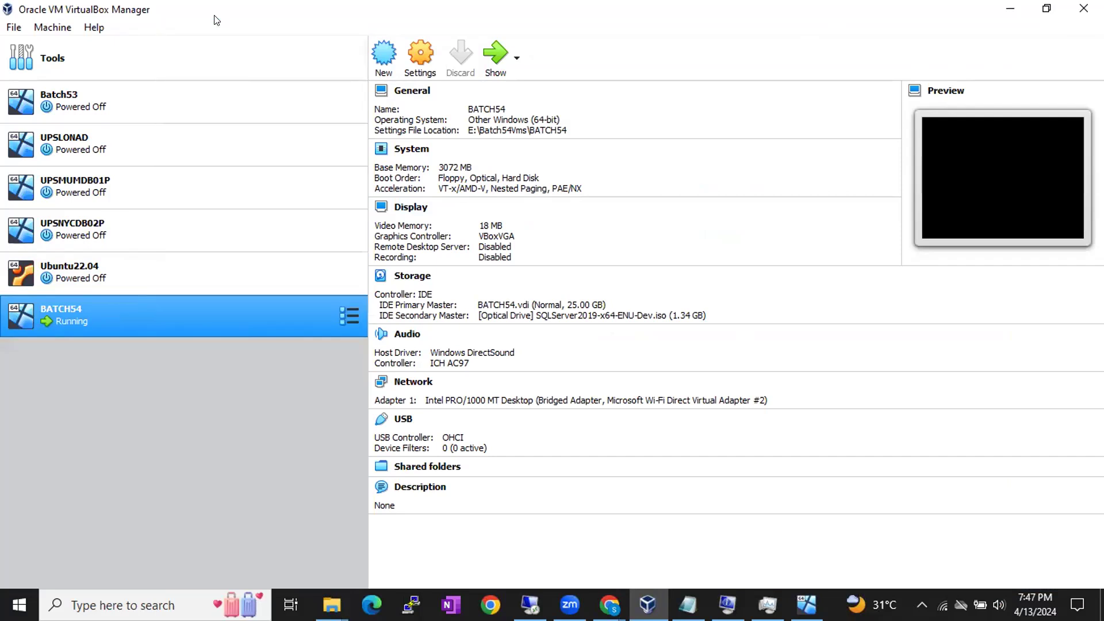
click(330, 221)
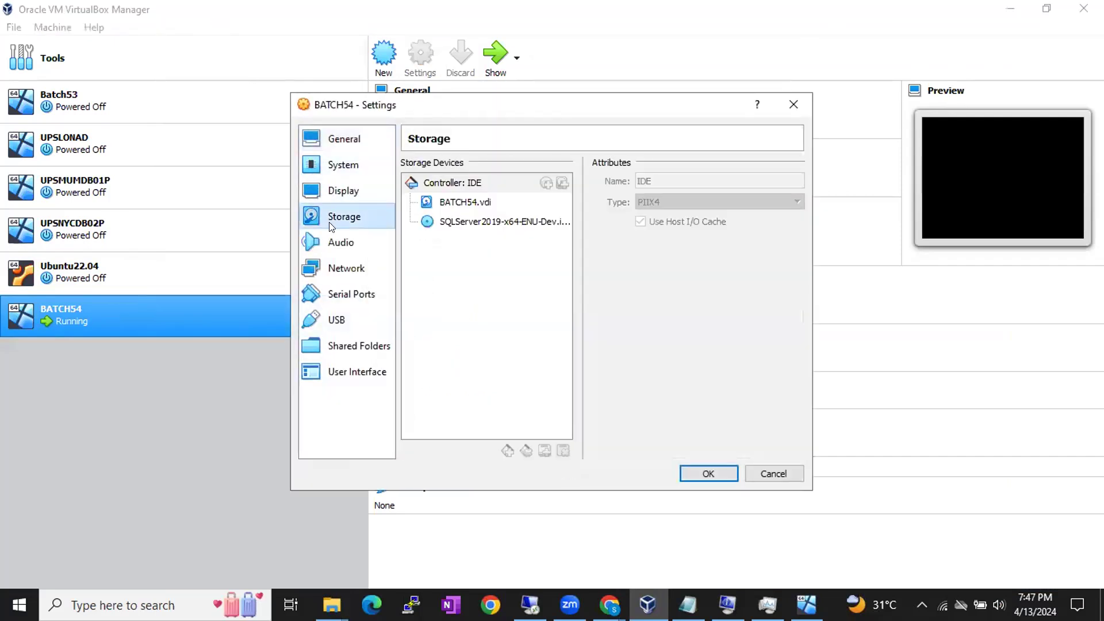
click(458, 223)
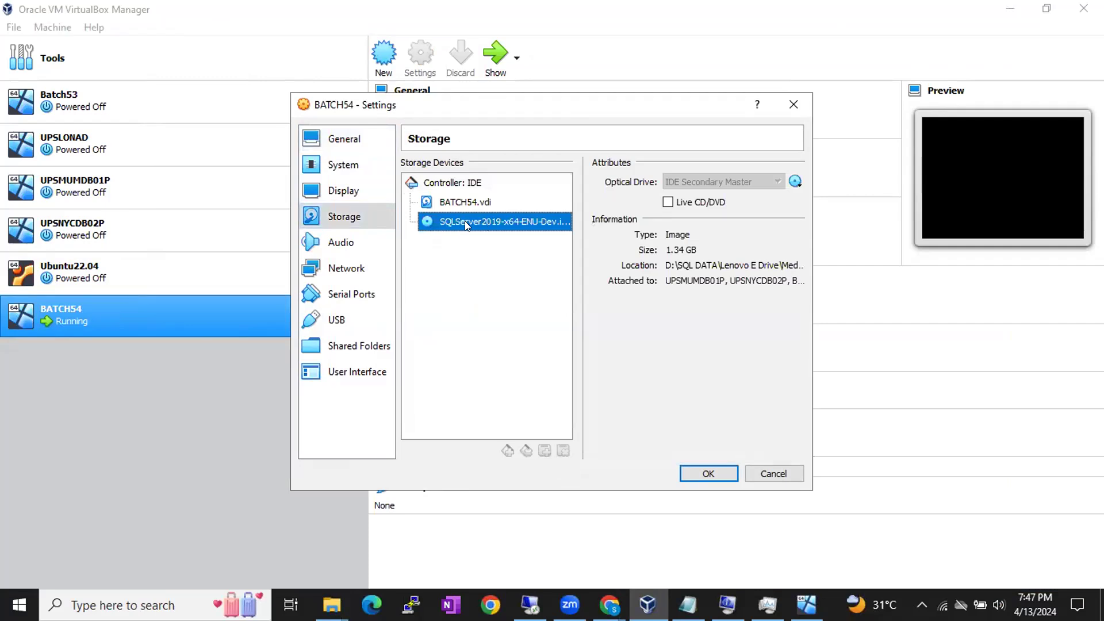
click(795, 183)
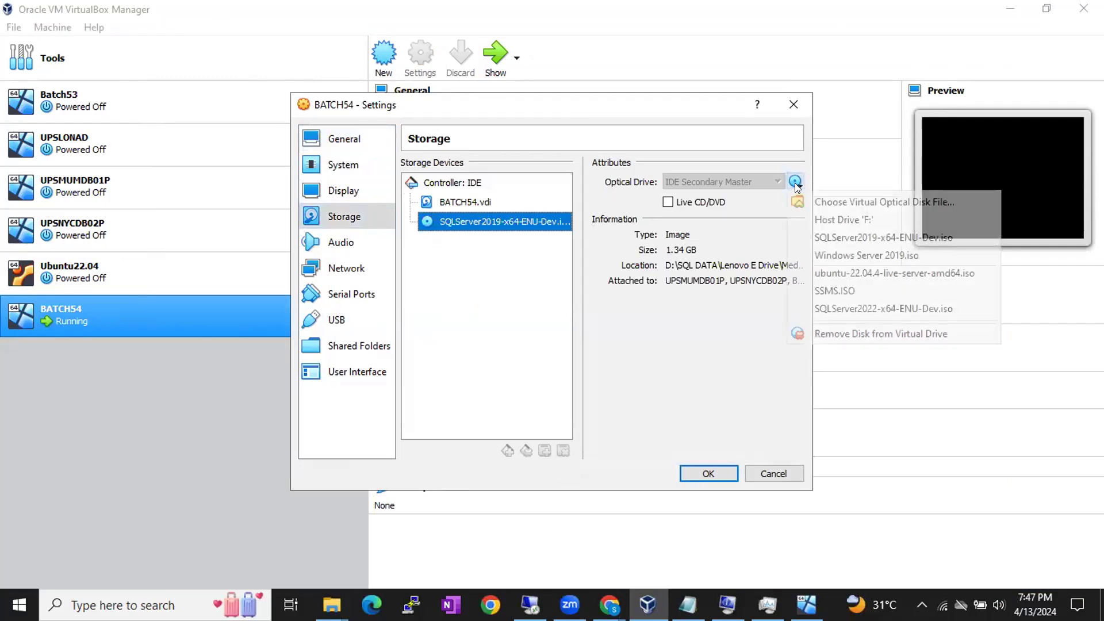
click(803, 202)
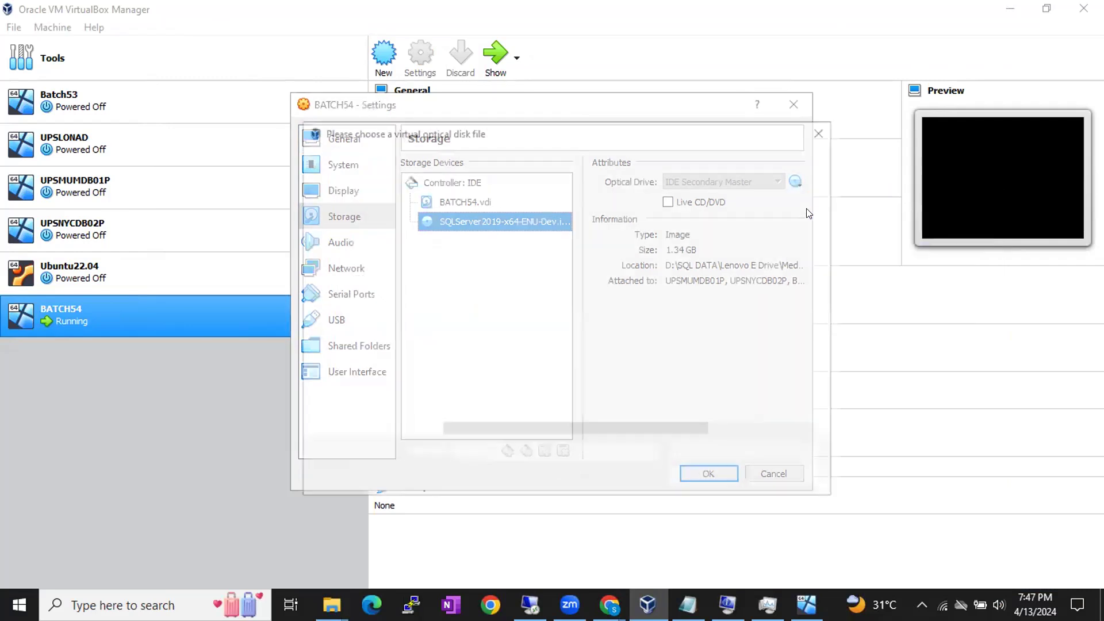
click(519, 248)
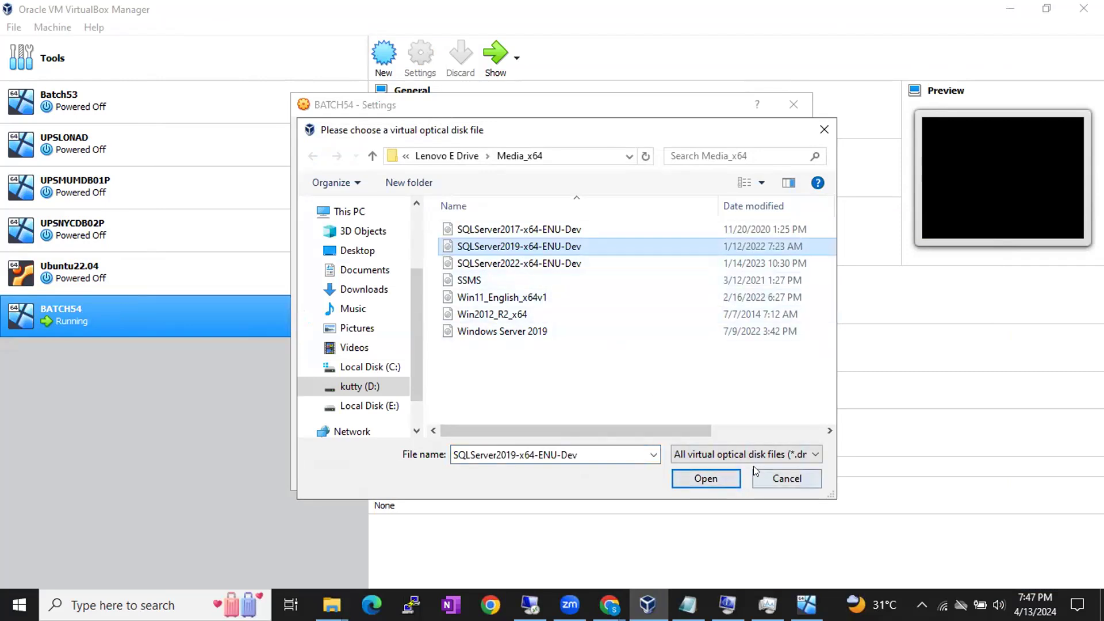
click(785, 479)
click(709, 471)
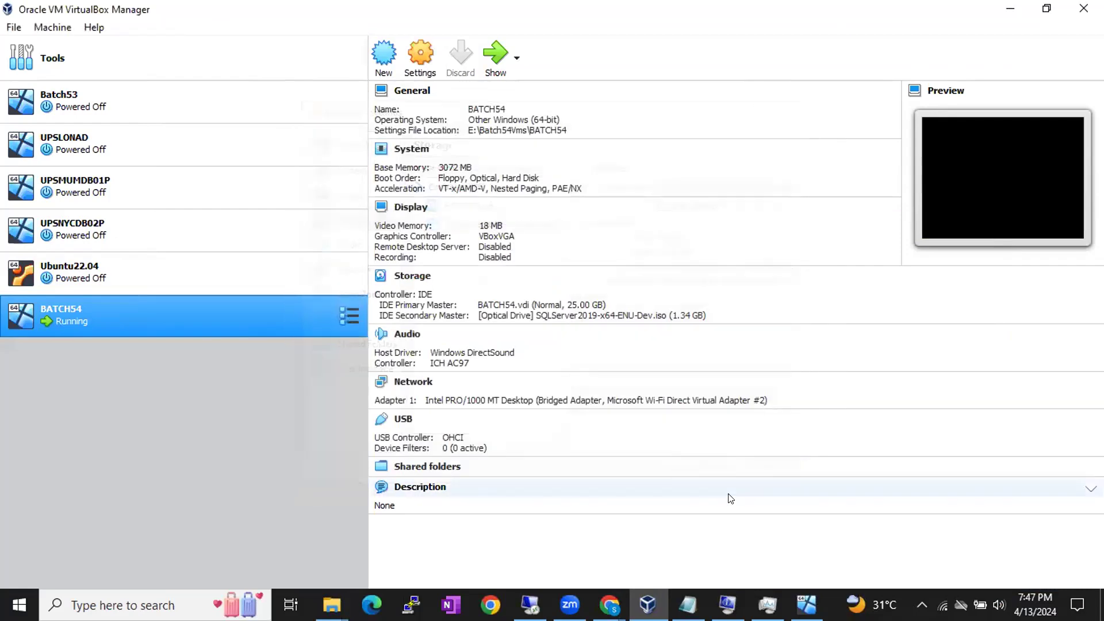
Return to the remote server, open the SqlSetup_x64_ENU CD drive (D:) and select the setup application.
click(530, 604)
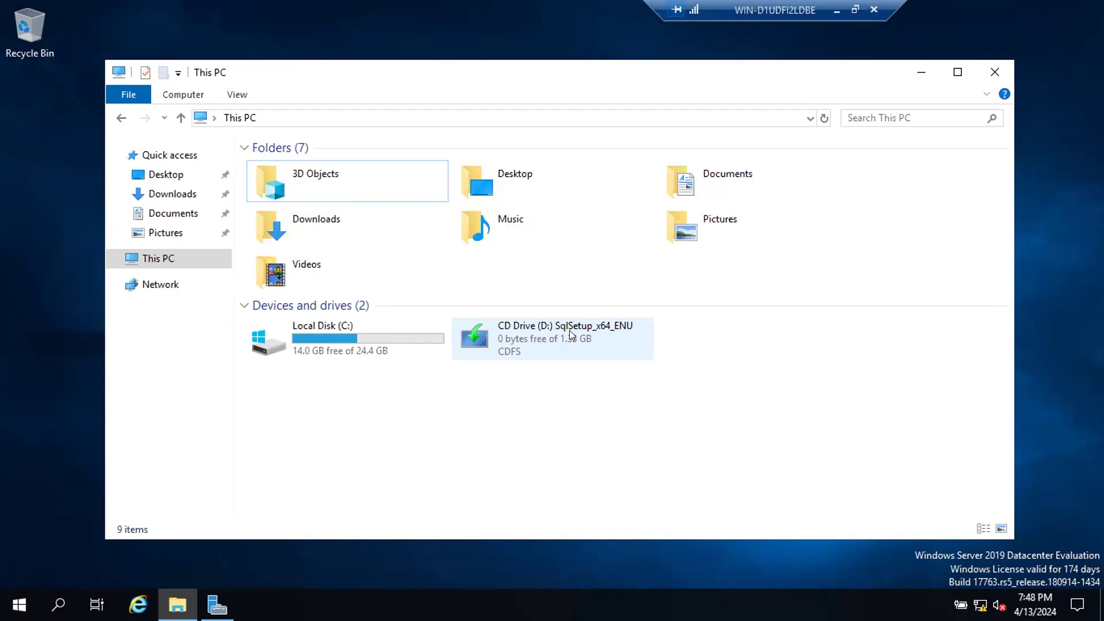
click(570, 330)
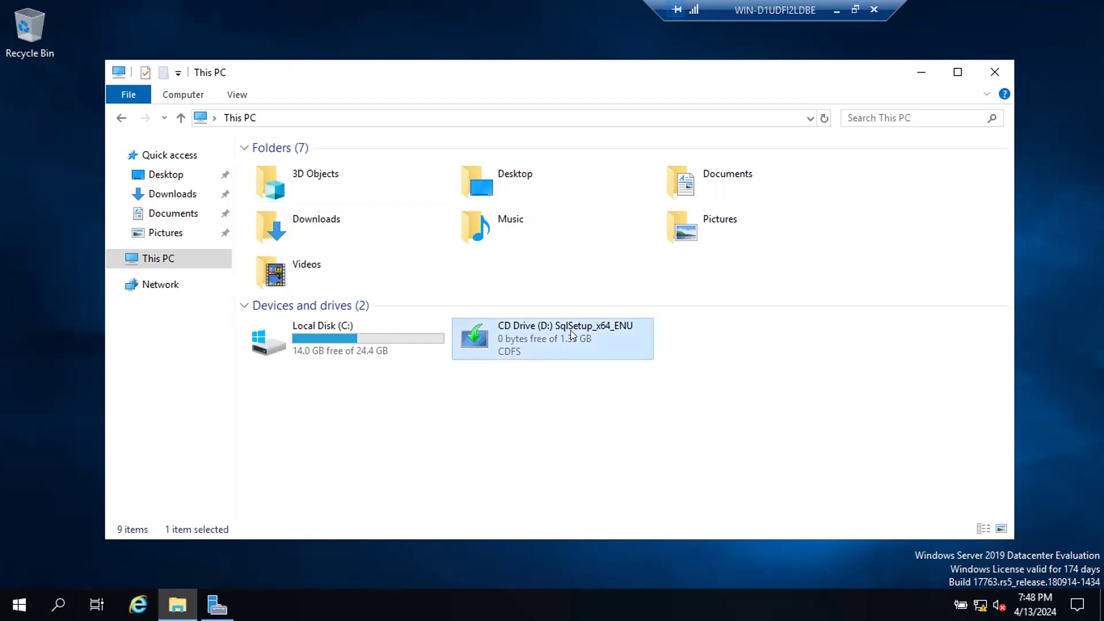
right_click(567, 326)
click(584, 344)
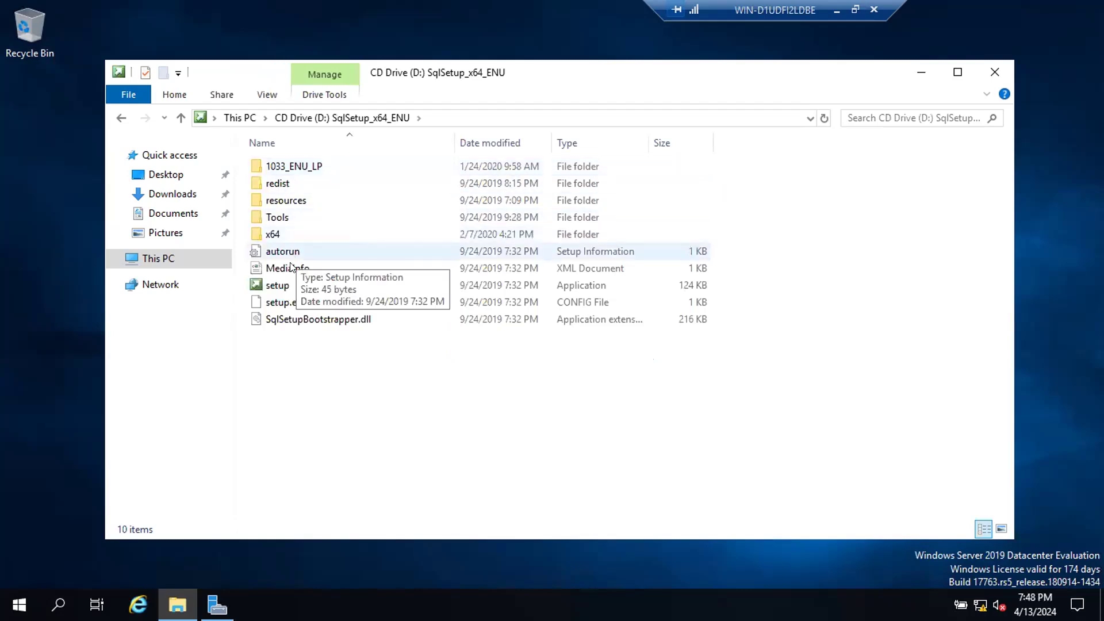
click(286, 287)
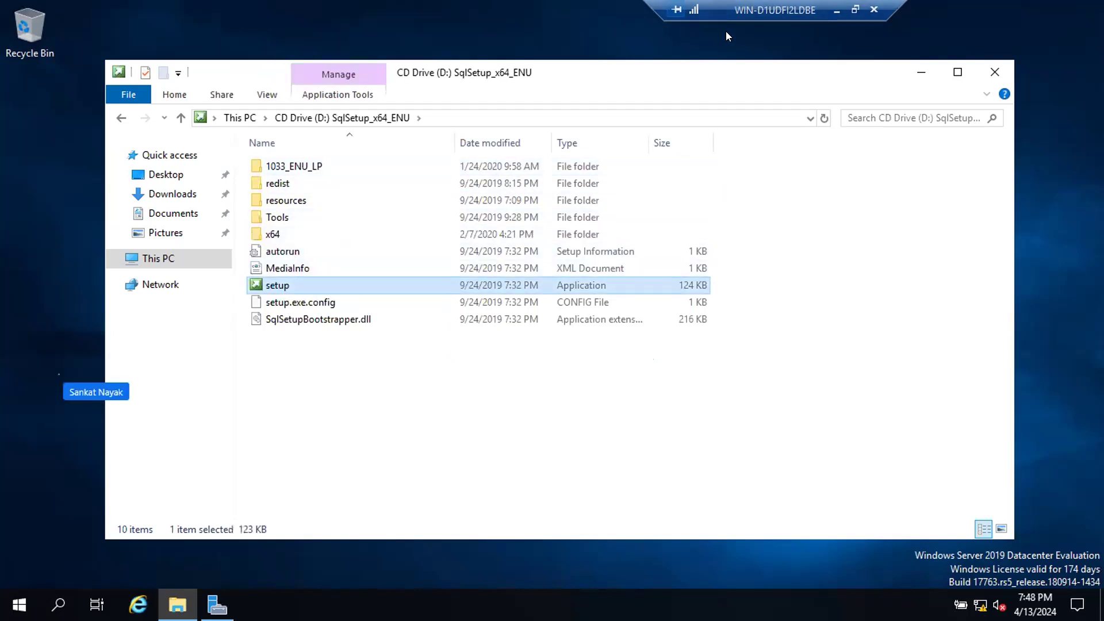
click(835, 10)
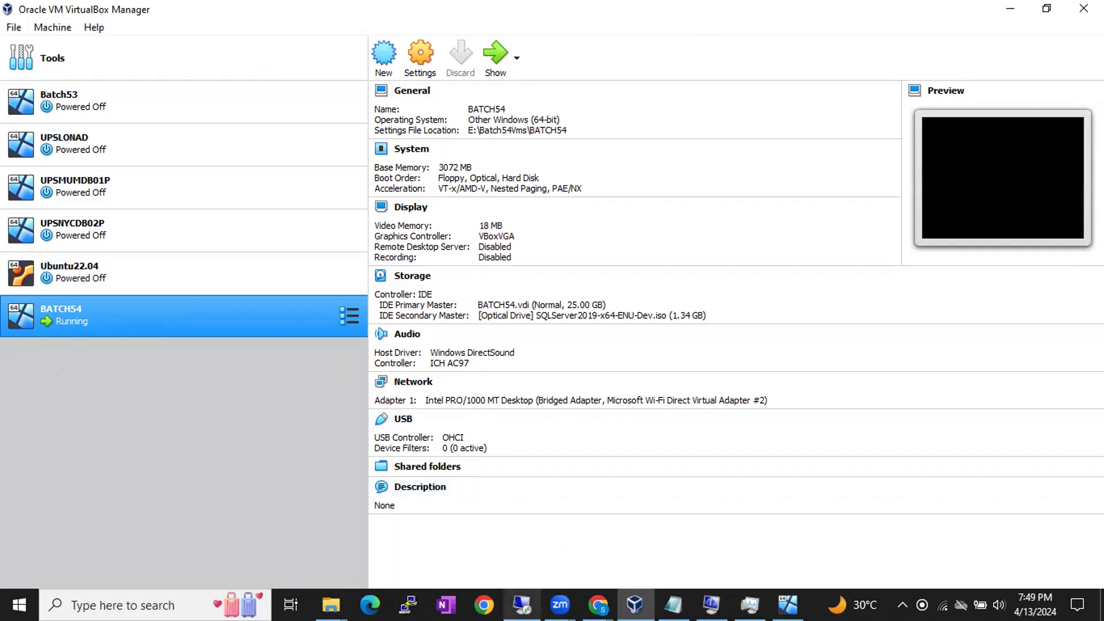
click(522, 605)
click(525, 552)
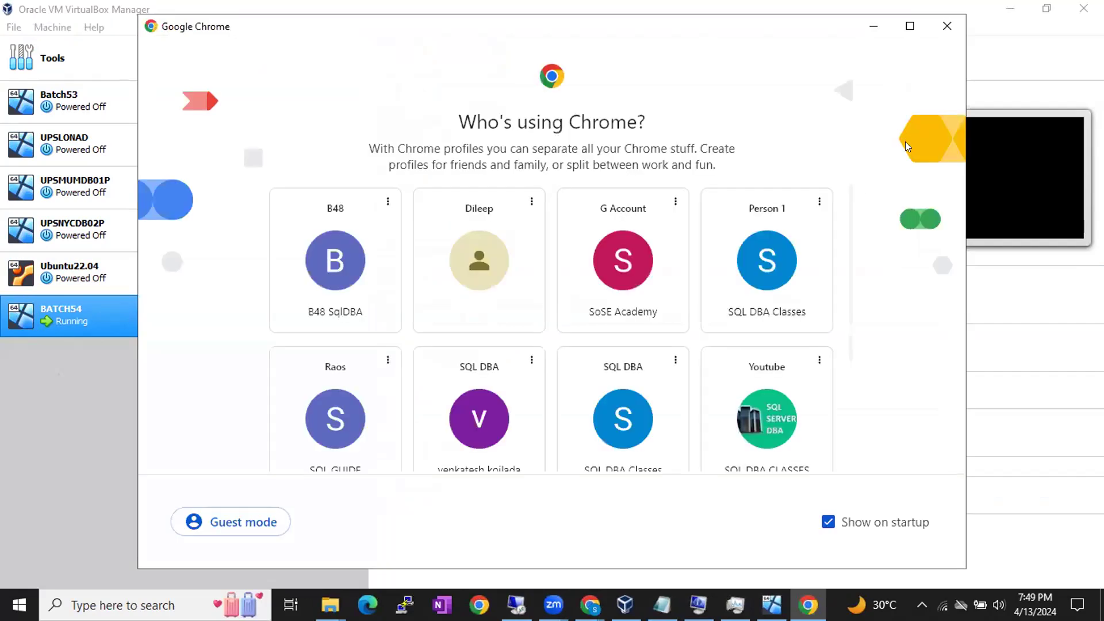
click(948, 26)
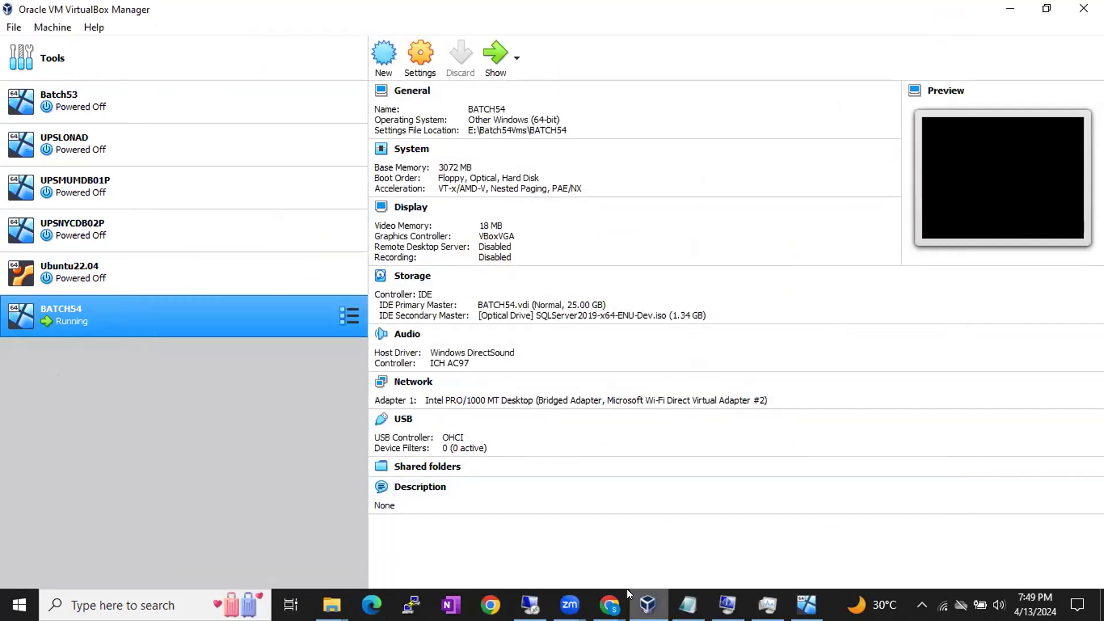
click(531, 602)
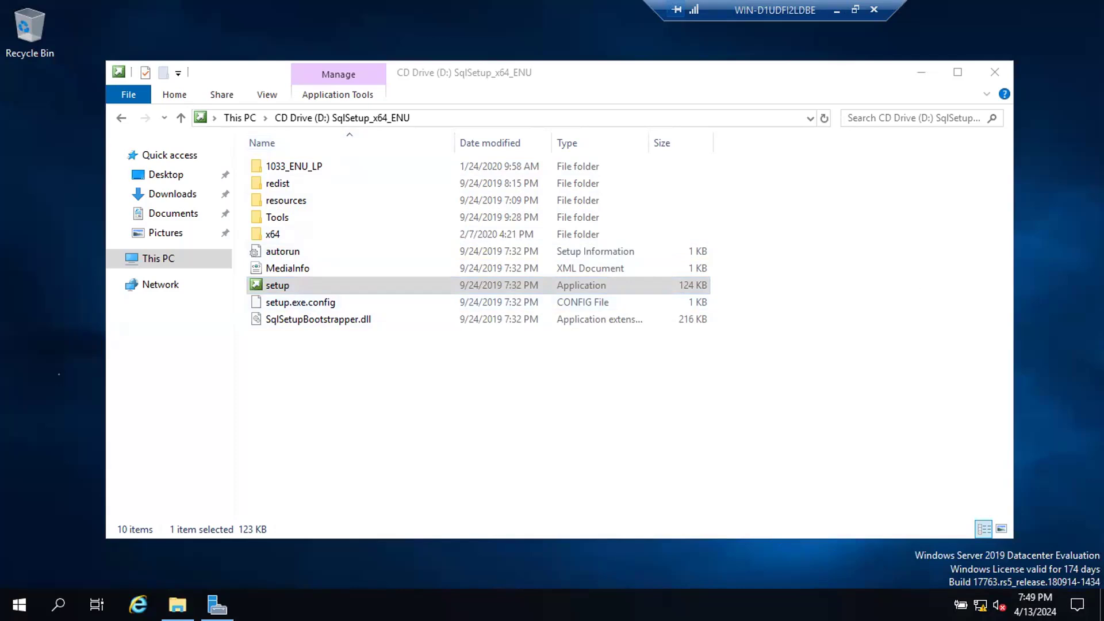
Launch the setup application from the SqlSetup_x64_ENU CD drive.
click(309, 290)
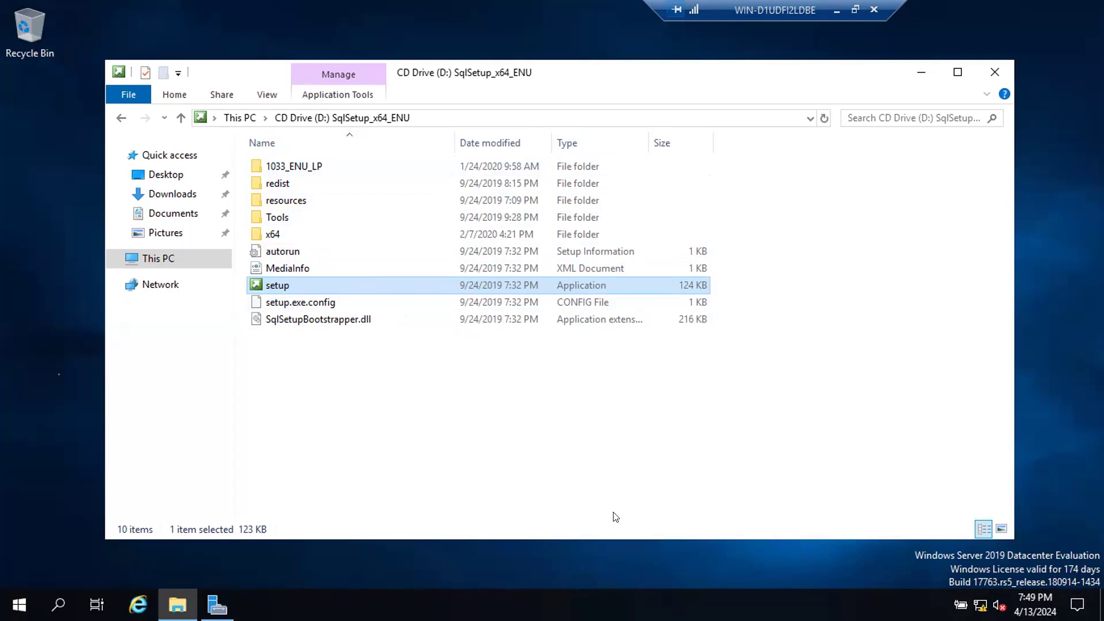
right_click(279, 281)
click(299, 312)
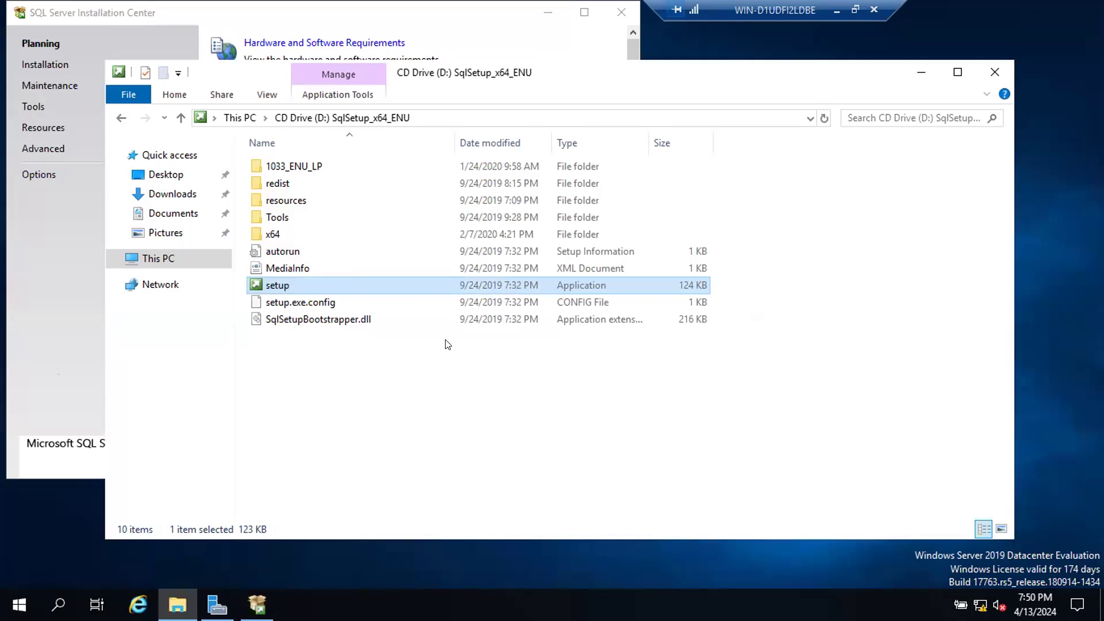
Move the SQL Server Installation Center window fully into view and open its Installation page.
click(193, 20)
drag(193, 20, 427, 93)
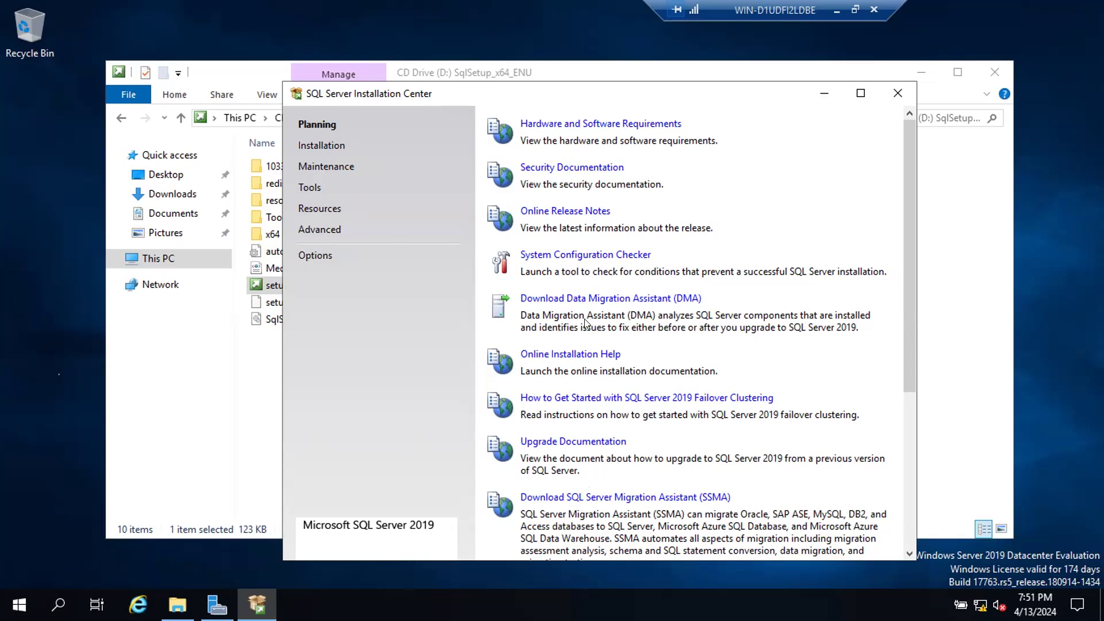
click(322, 146)
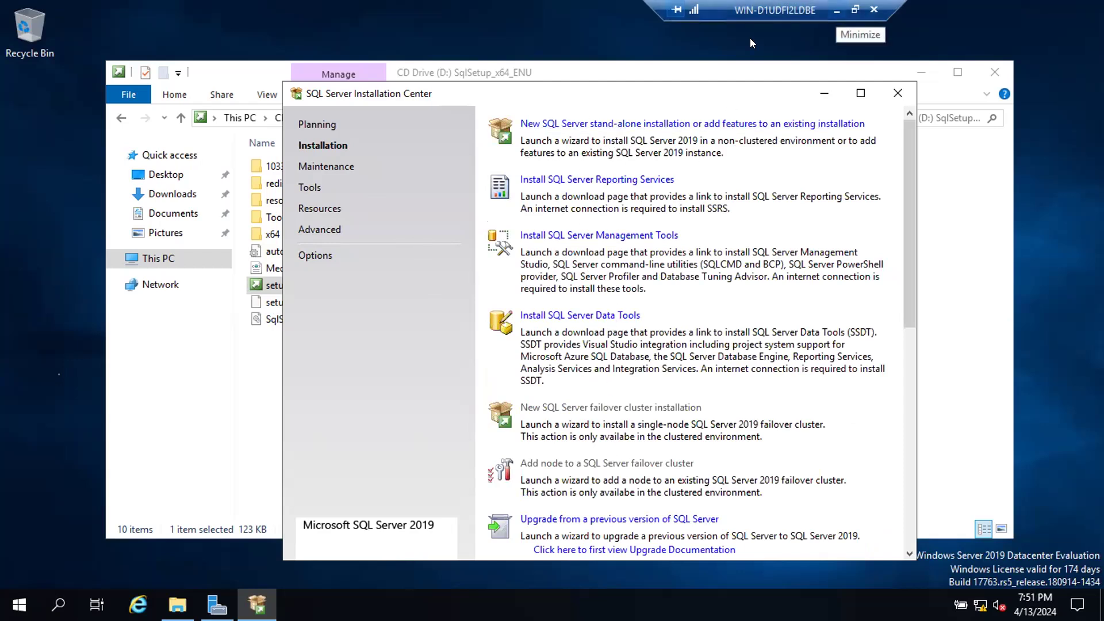
Switch to the Batch 54 Sql DBA Running Notes document and add "There are two types of installations" after the SSMS(Tool) line.
click(836, 10)
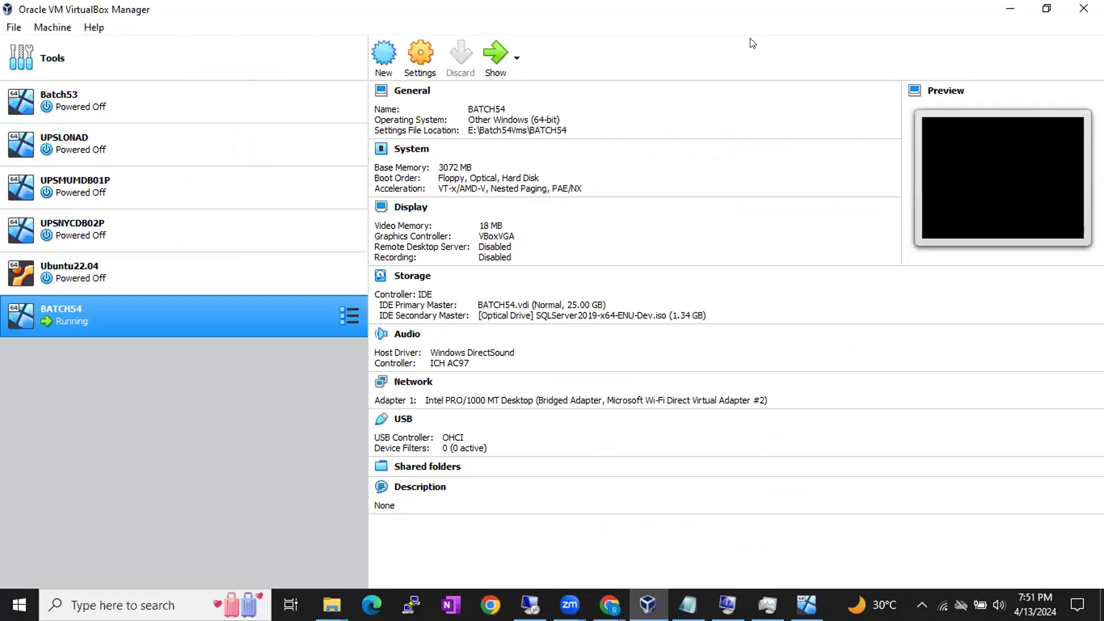
mouse_move(614, 600)
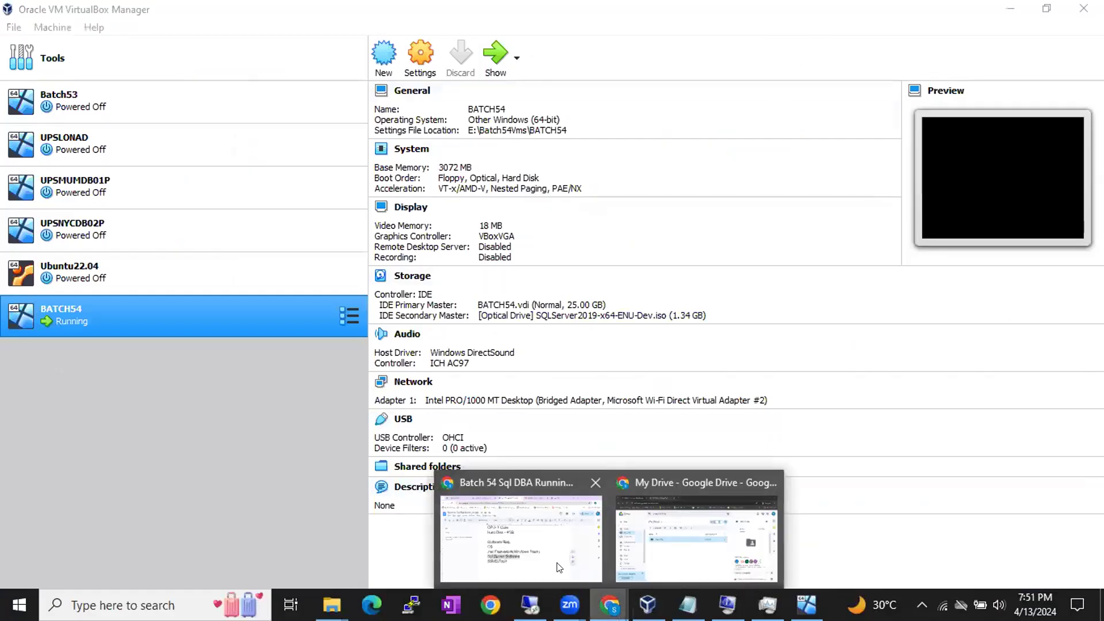
click(517, 486)
click(517, 486)
key(Return)
key(Return)
text(There are )
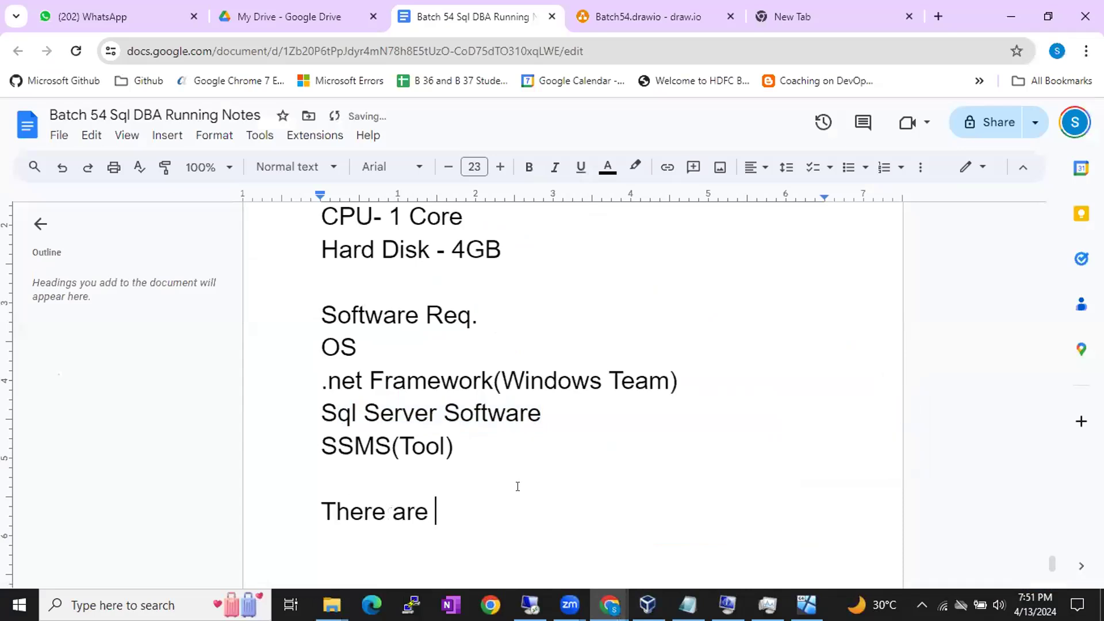
text(two typ)
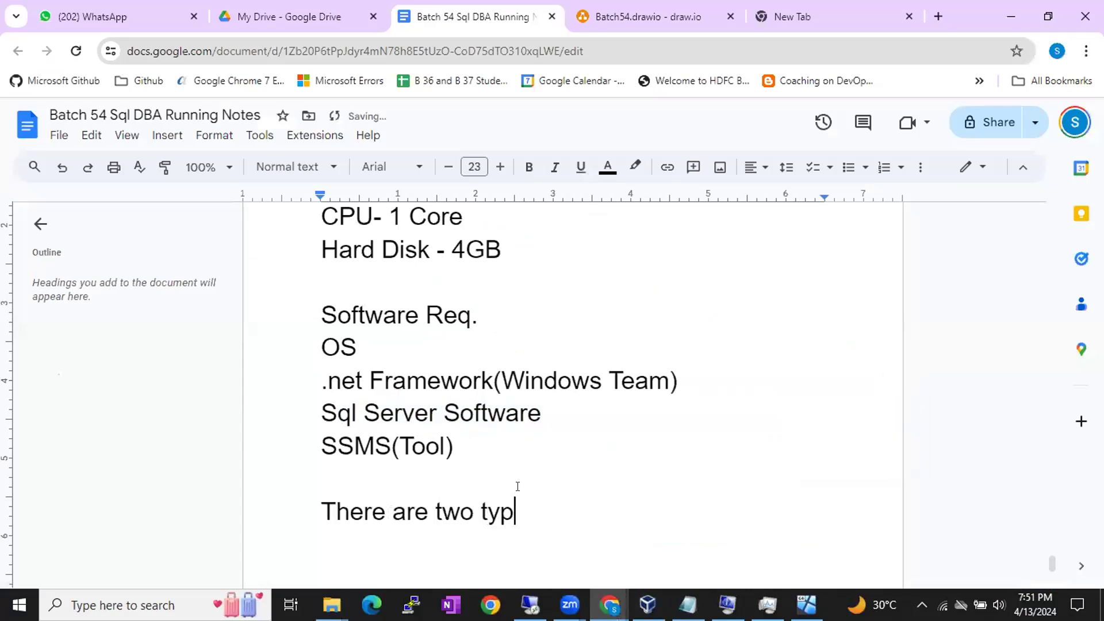
text(es of ints)
key(BackSpace)
key(BackSpace)
text(s)
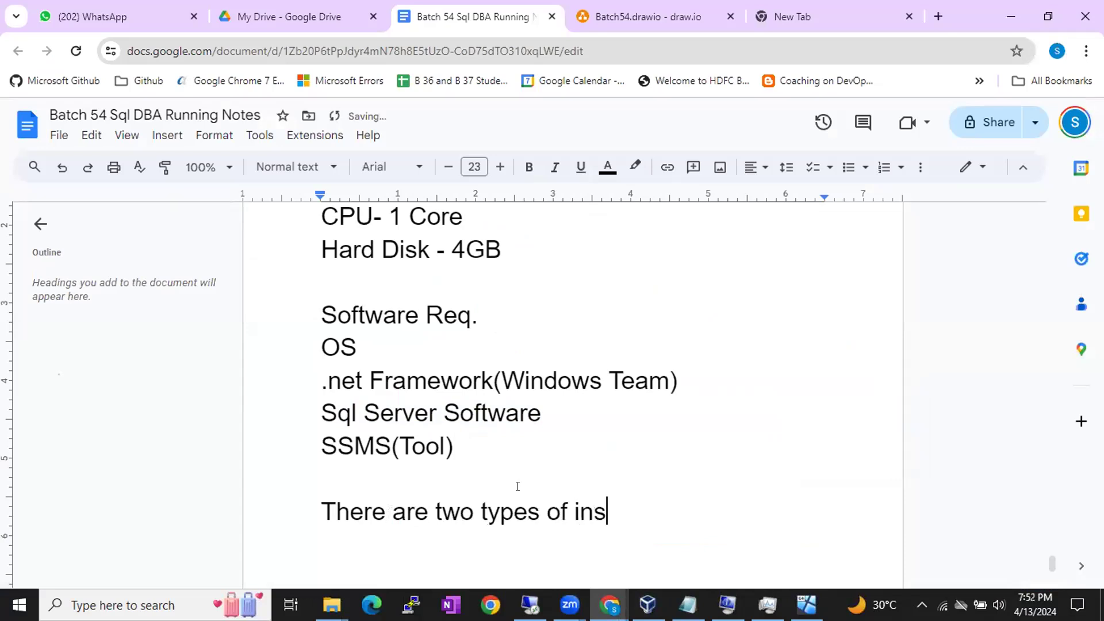
text(tallations)
List "Standalone Installation" and "Cluster Installation" under the installation types line, correcting the spelling of Standalone.
key(Return)
text(S)
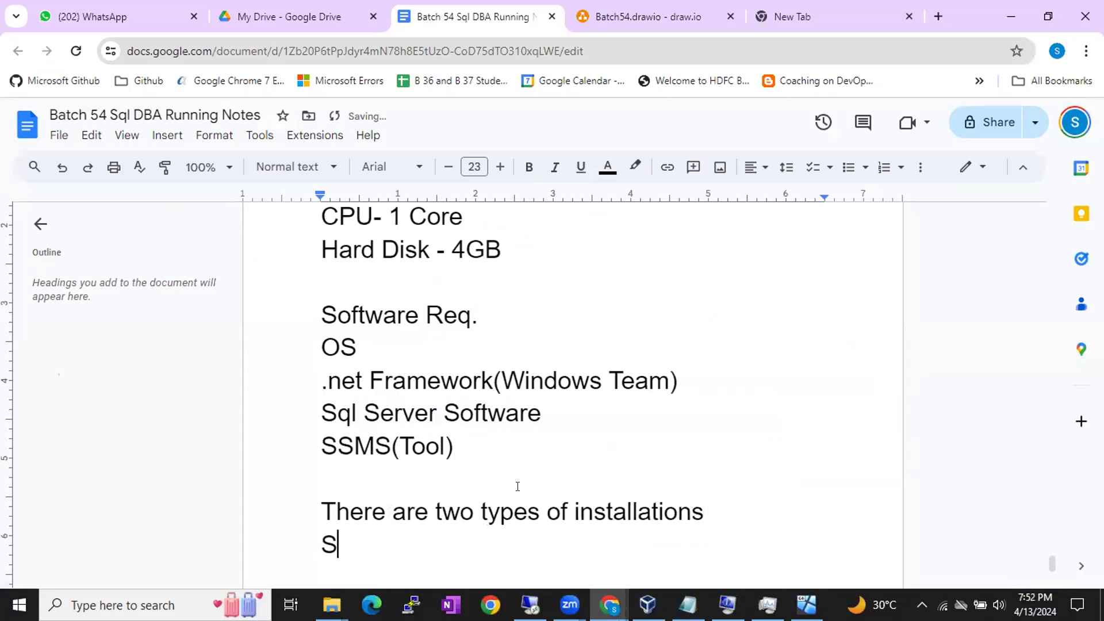
text(tadnalone I)
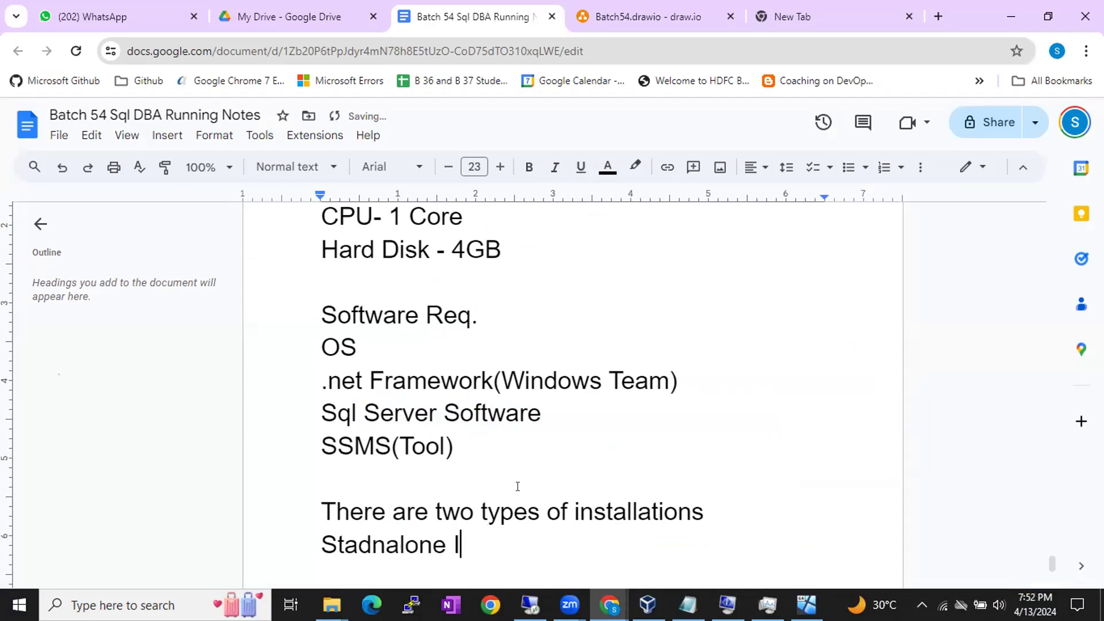
text(nstallation)
key(Return)
text(Cluster Installation)
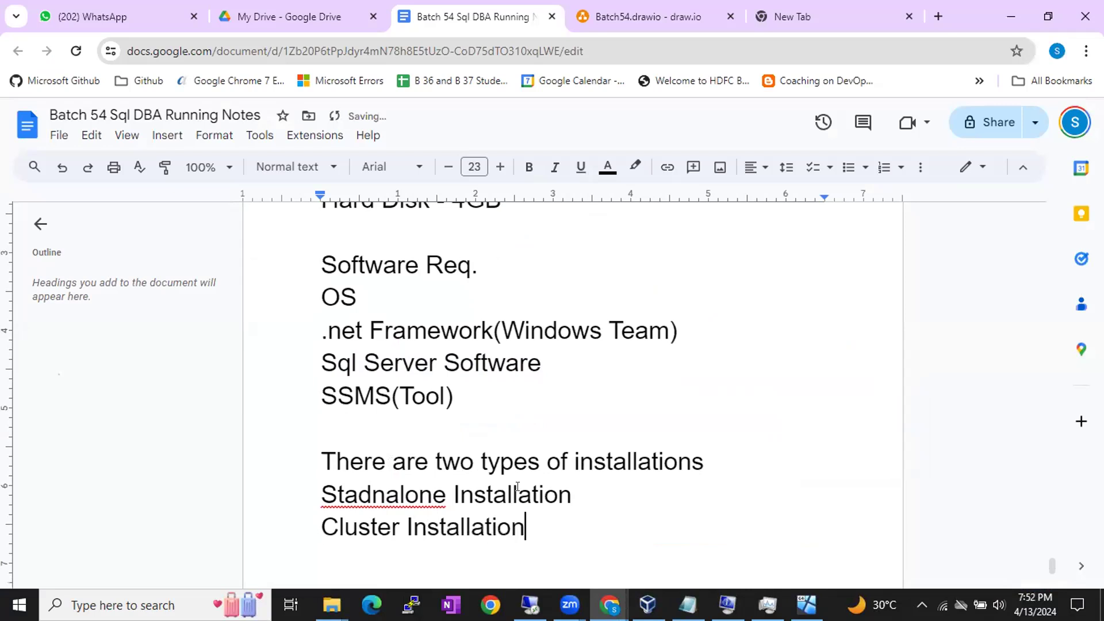
key(Return)
right_click(401, 493)
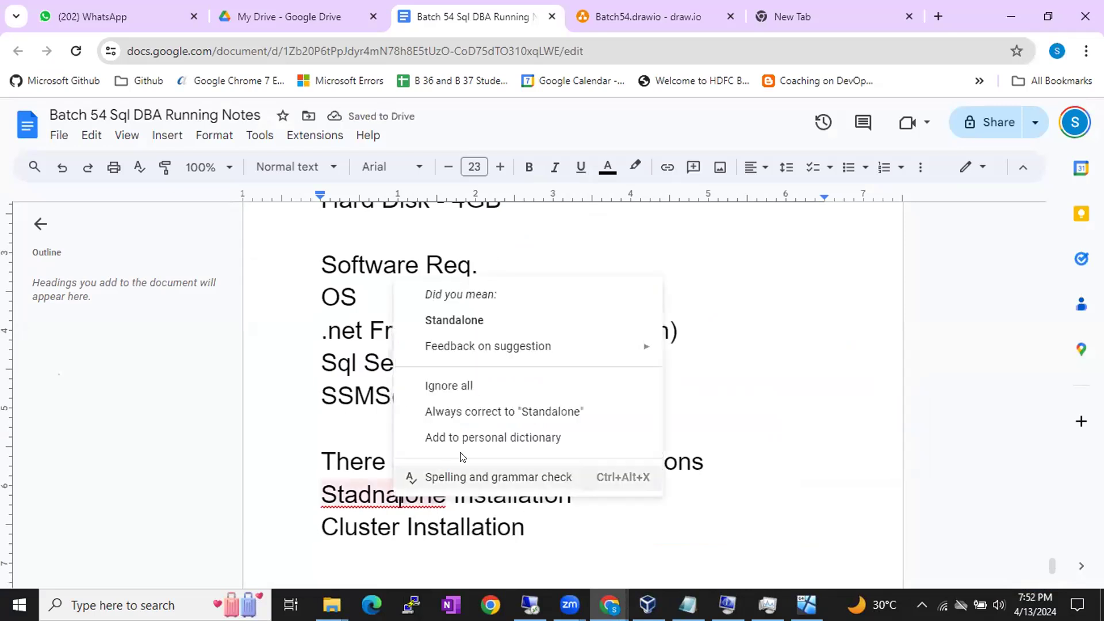
click(509, 317)
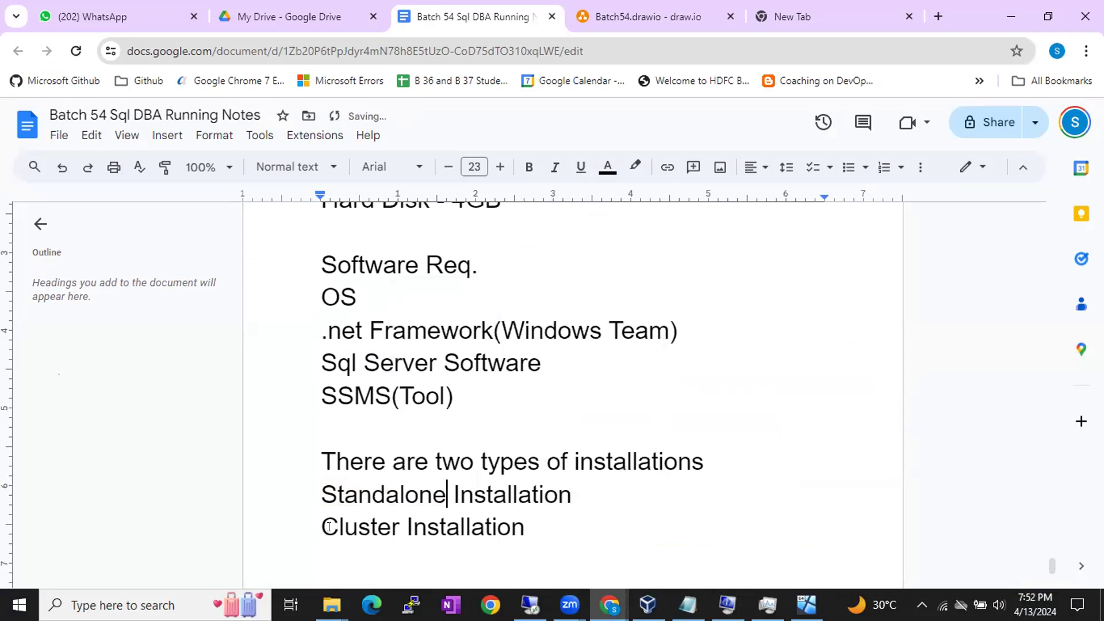
drag(340, 527, 411, 525)
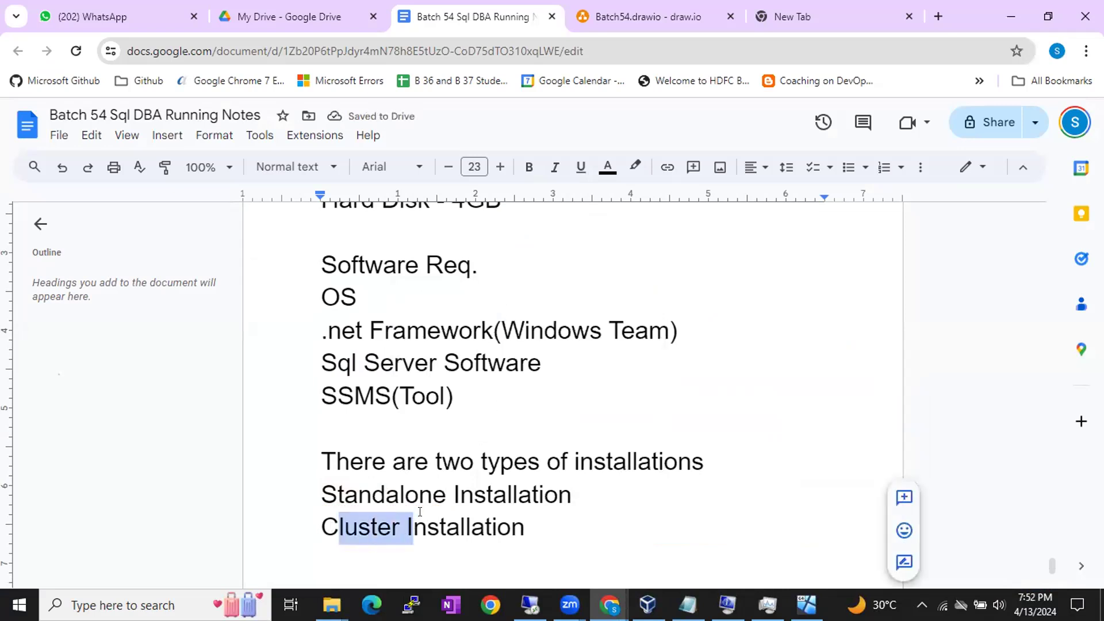
click(419, 511)
click(575, 490)
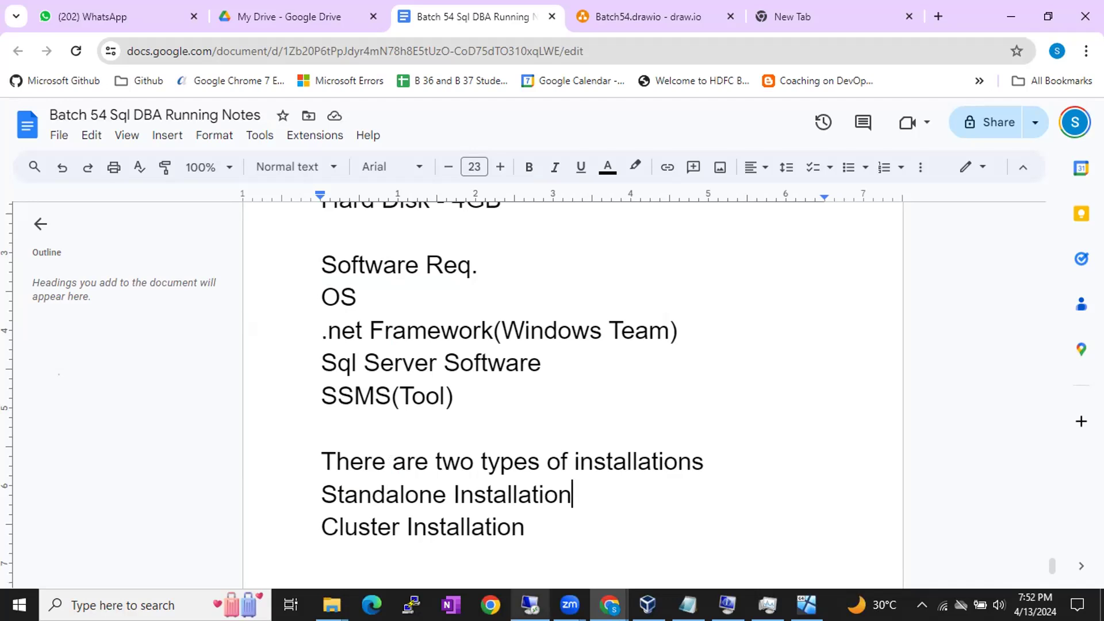
Return to the remote server and start a new SQL Server stand-alone installation from the Installation Center.
mouse_move(530, 605)
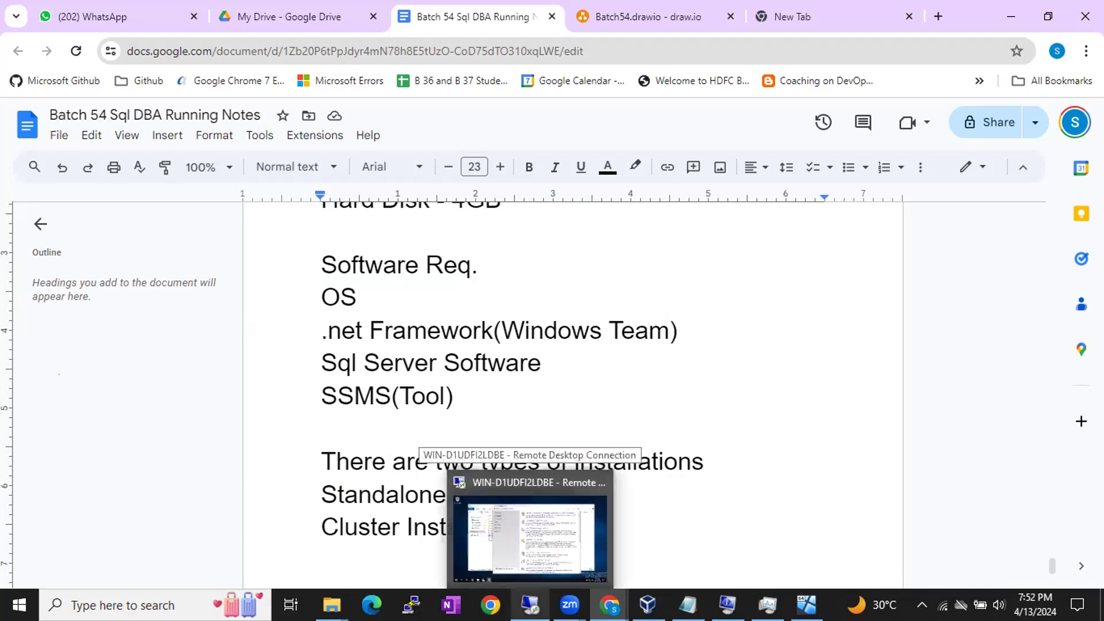
click(535, 530)
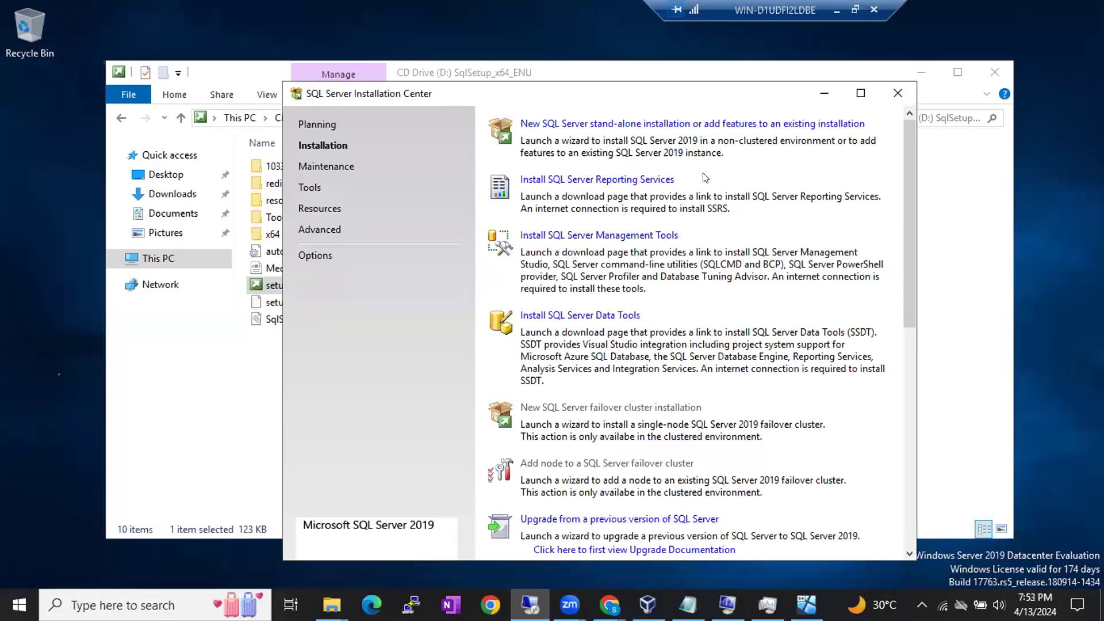
click(829, 585)
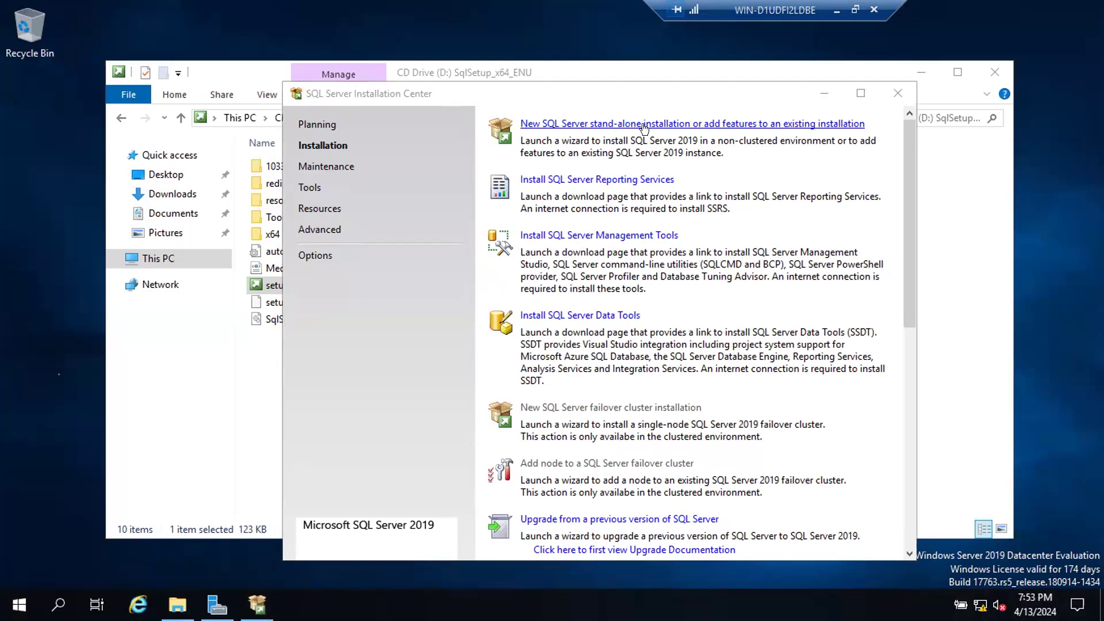
click(591, 122)
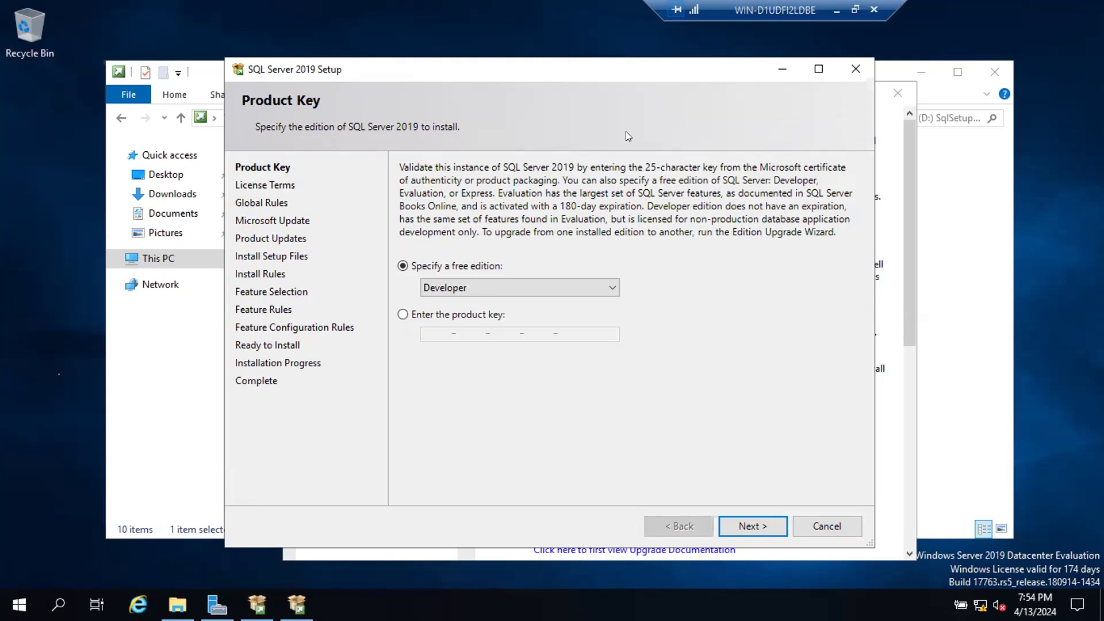
Switch to the notes document and add a "Build Sheet" section below Cluster Installation with the lines "Standalone" and "Instance Name".
click(837, 9)
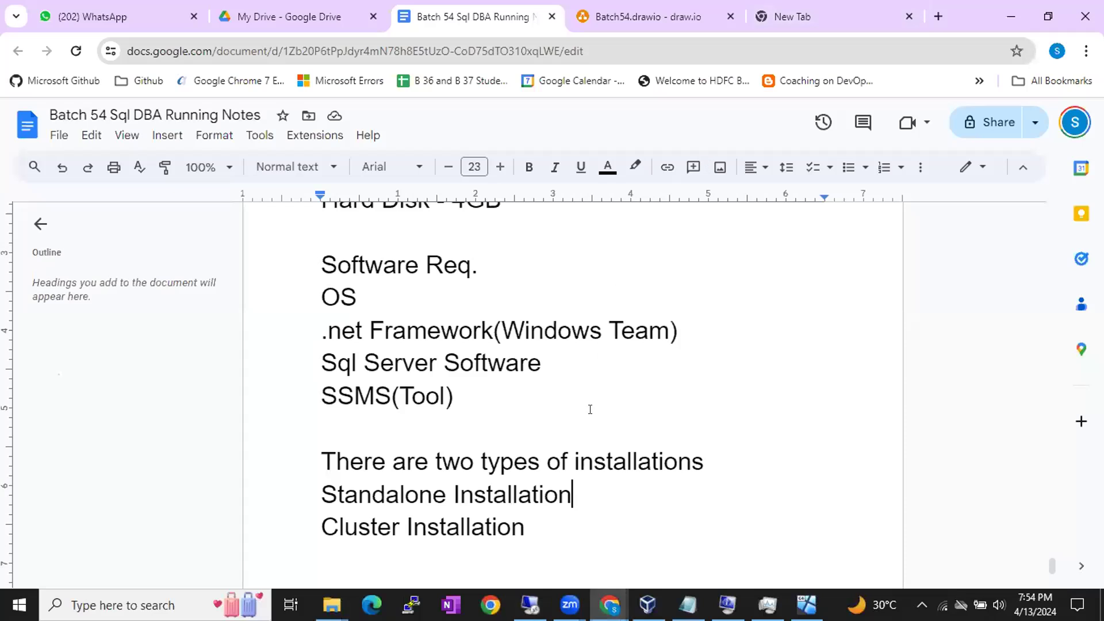
click(579, 523)
key(Return)
key(Return)
text(Build Sheet)
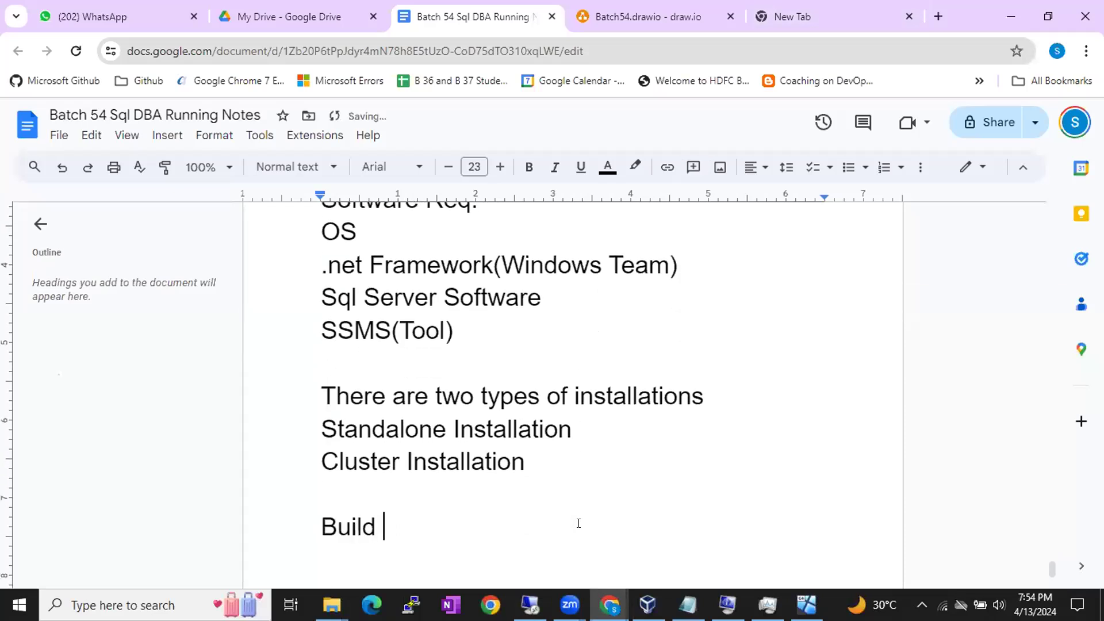
key(Return)
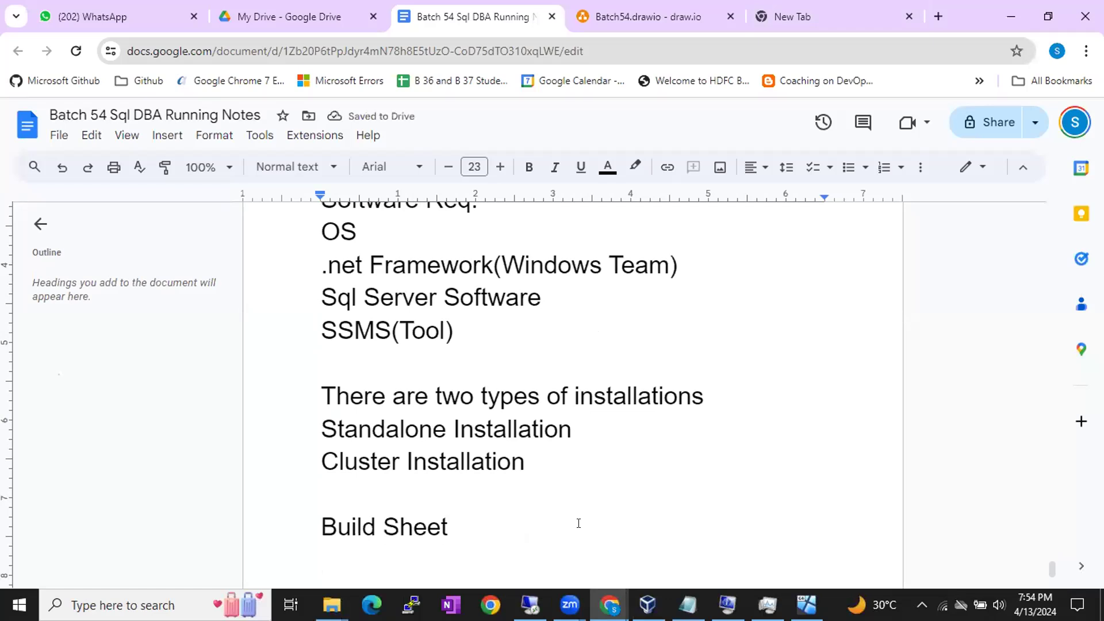
text(Stand)
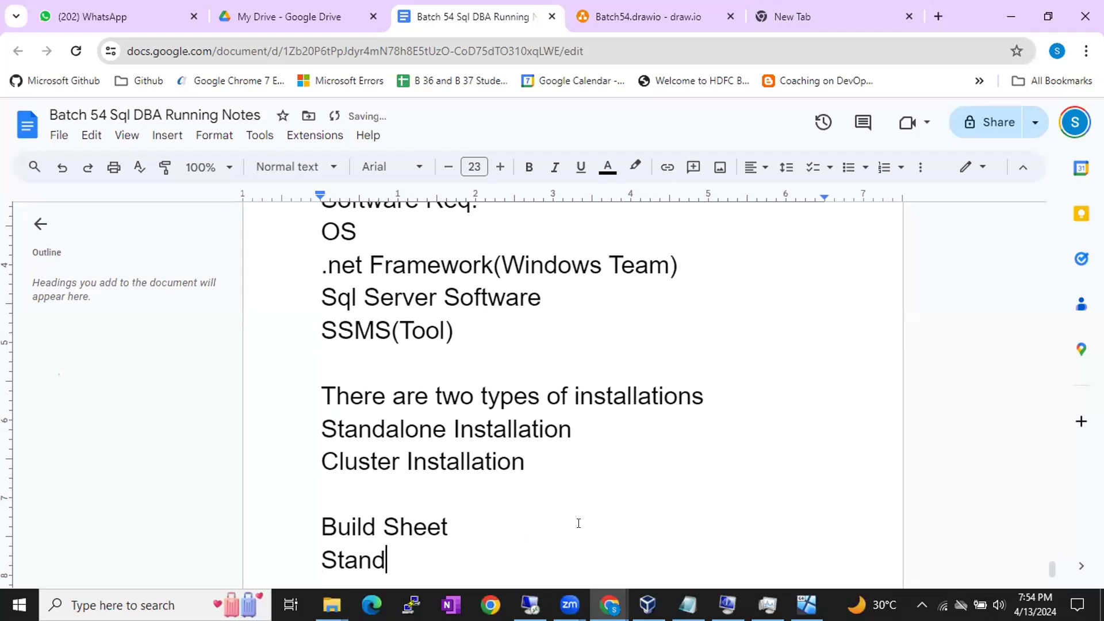
text(alone)
key(Return)
text(Instance Name)
key(Return)
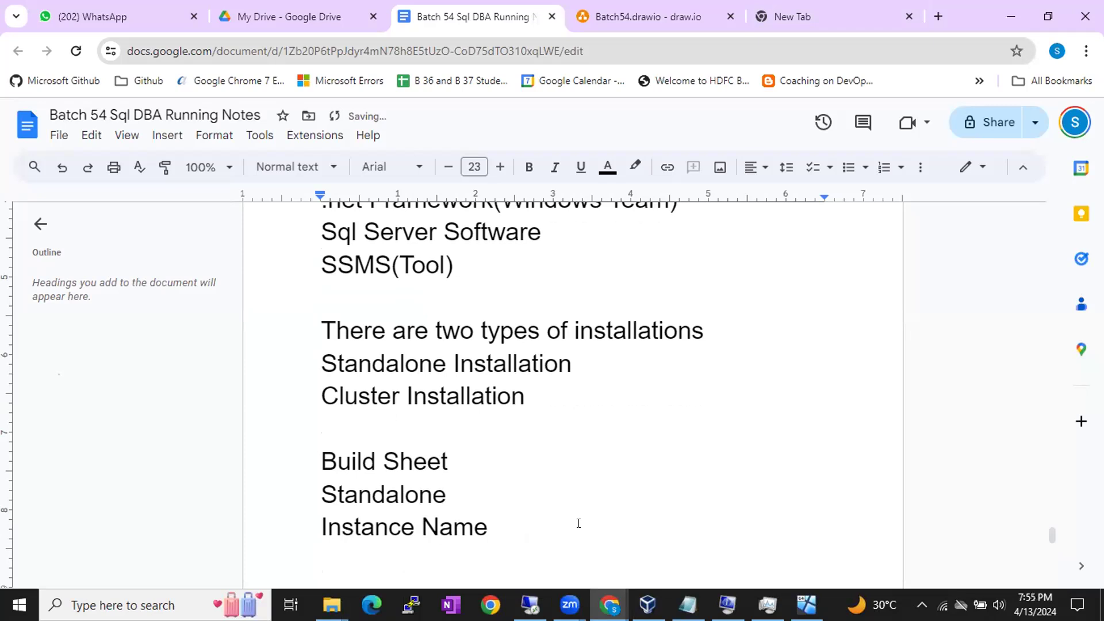
Add the lines "Service Accounts", "Features" and "Configurations" to the Build Sheet section.
text(Servic)
text(e Accounts)
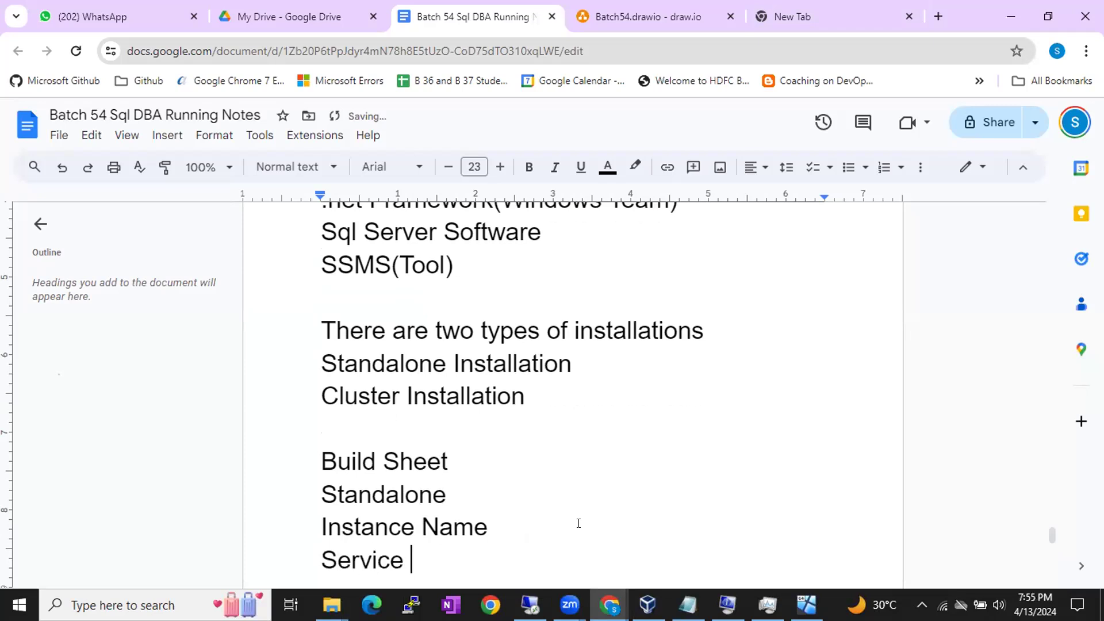
key(Return)
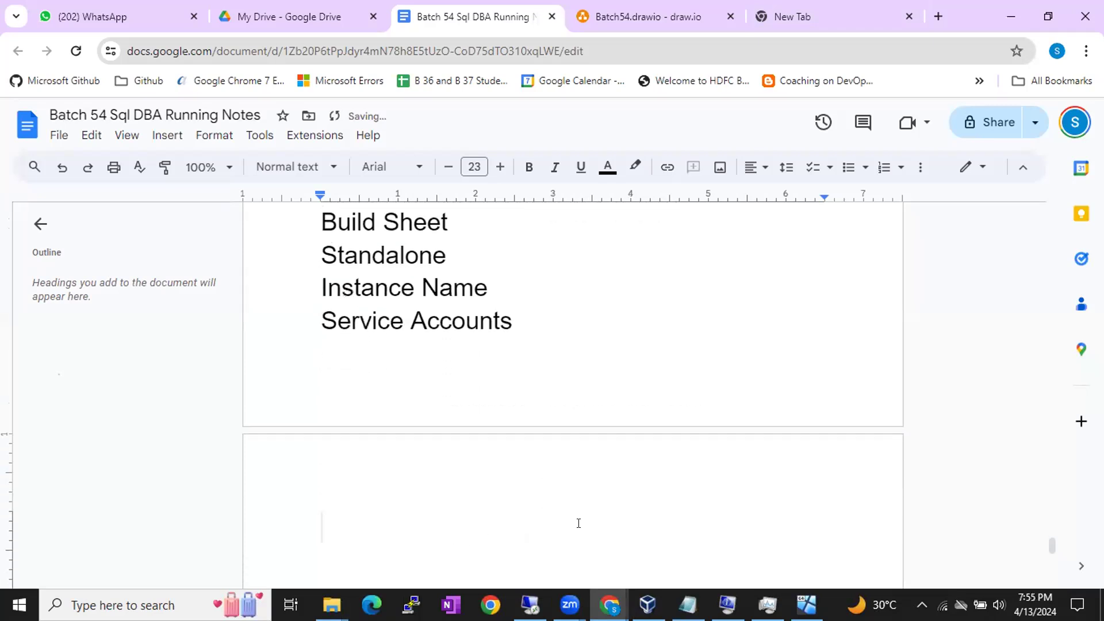
text(Features)
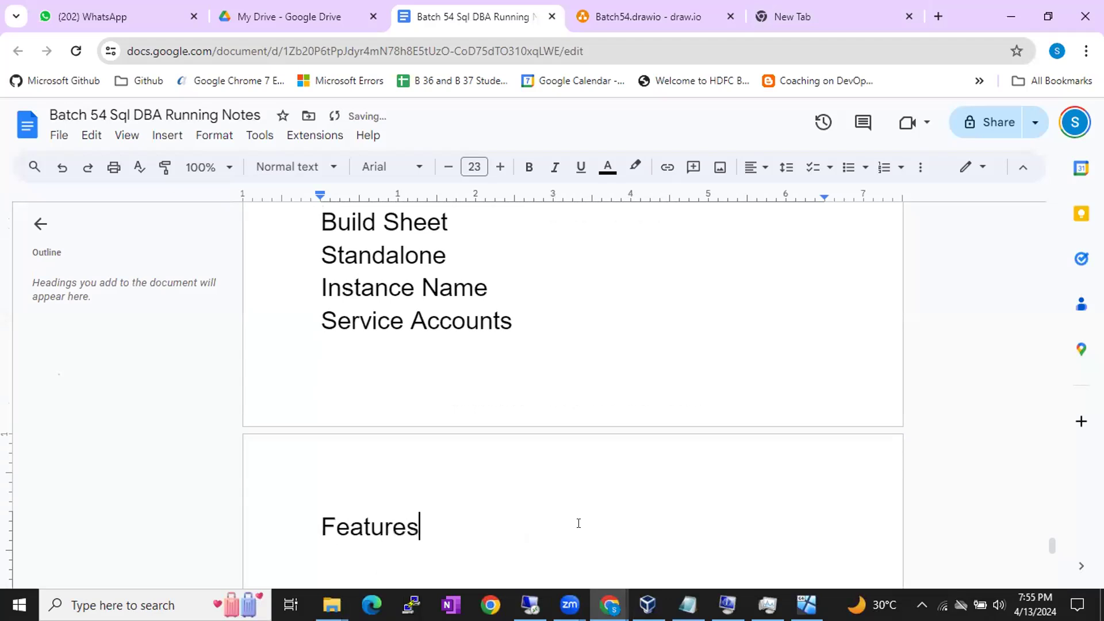
key(Return)
text(Configurations)
key(Return)
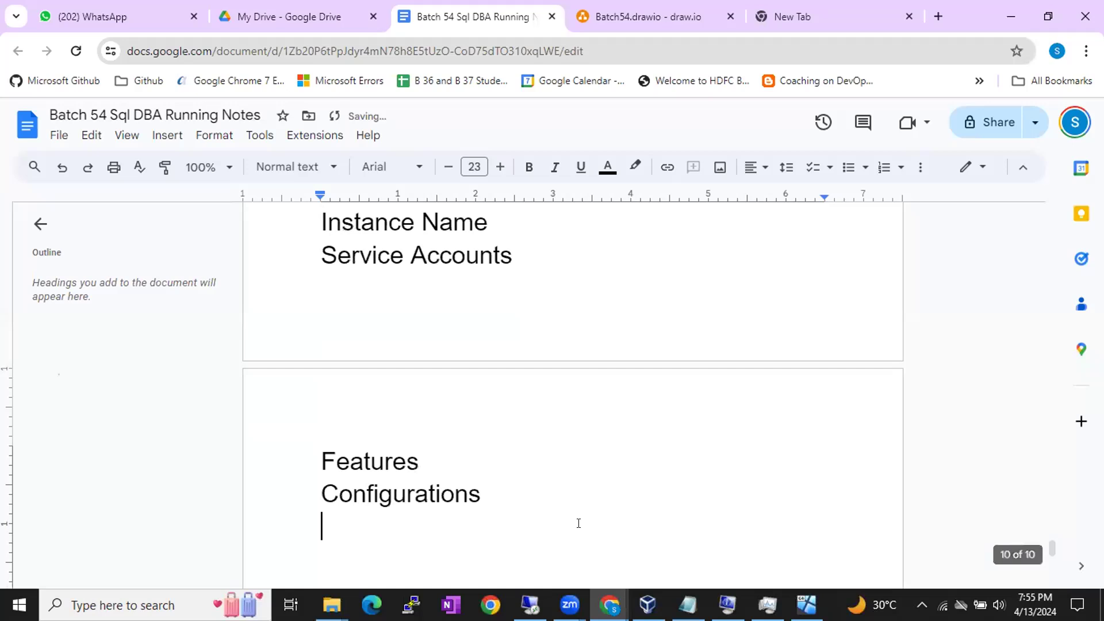
scroll(578, 523, up, 3)
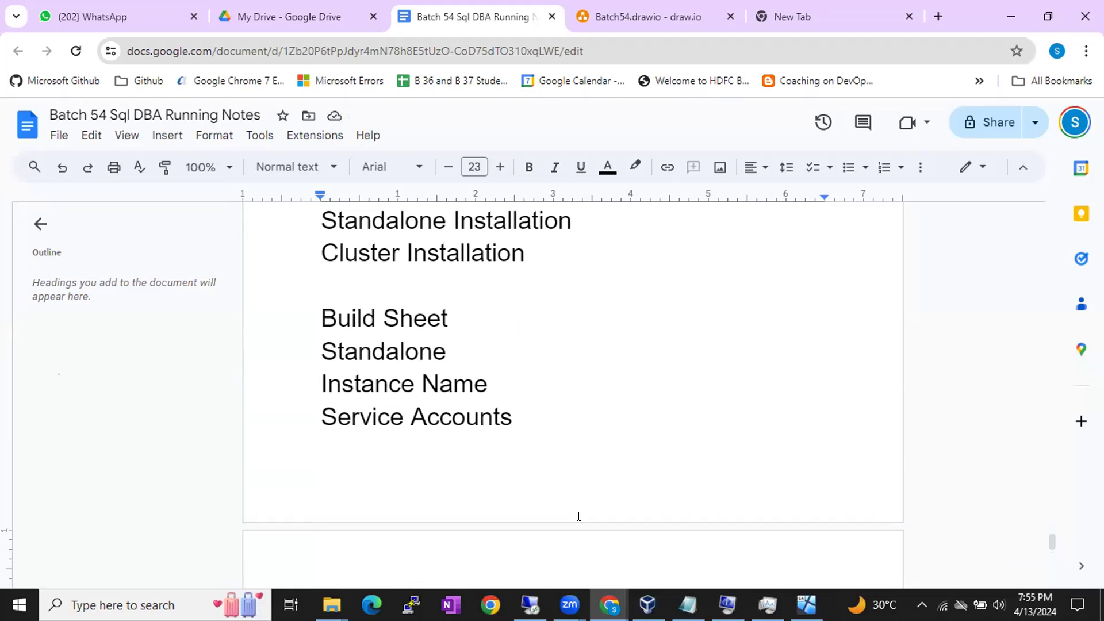
Return to SQL Server 2019 Setup on the remote server, choose the free Developer edition and continue to the License Terms page.
click(530, 605)
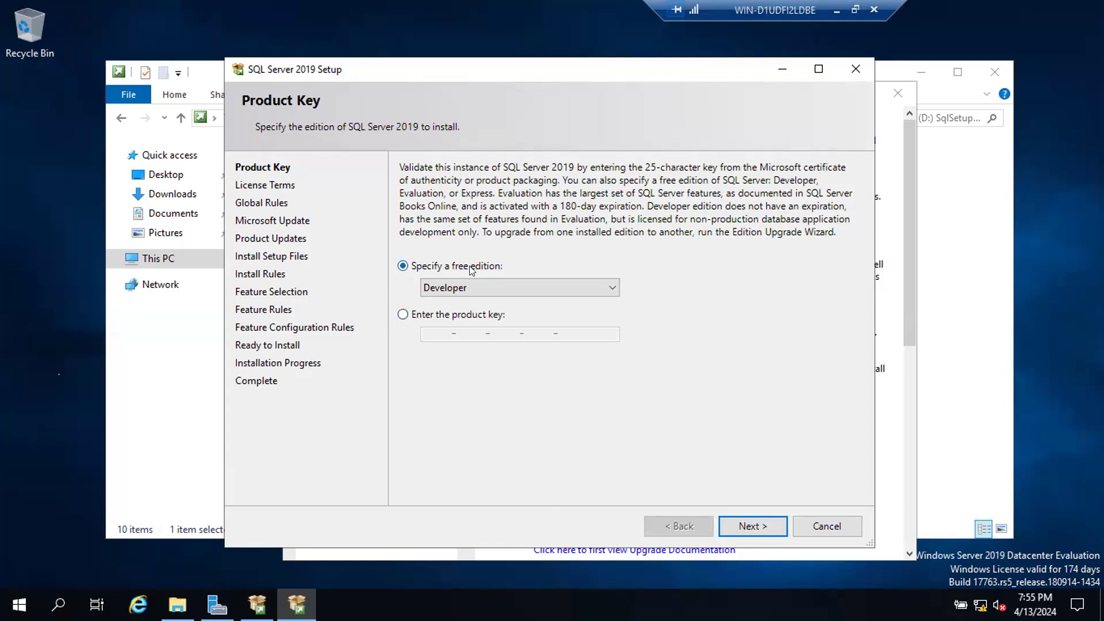
click(469, 287)
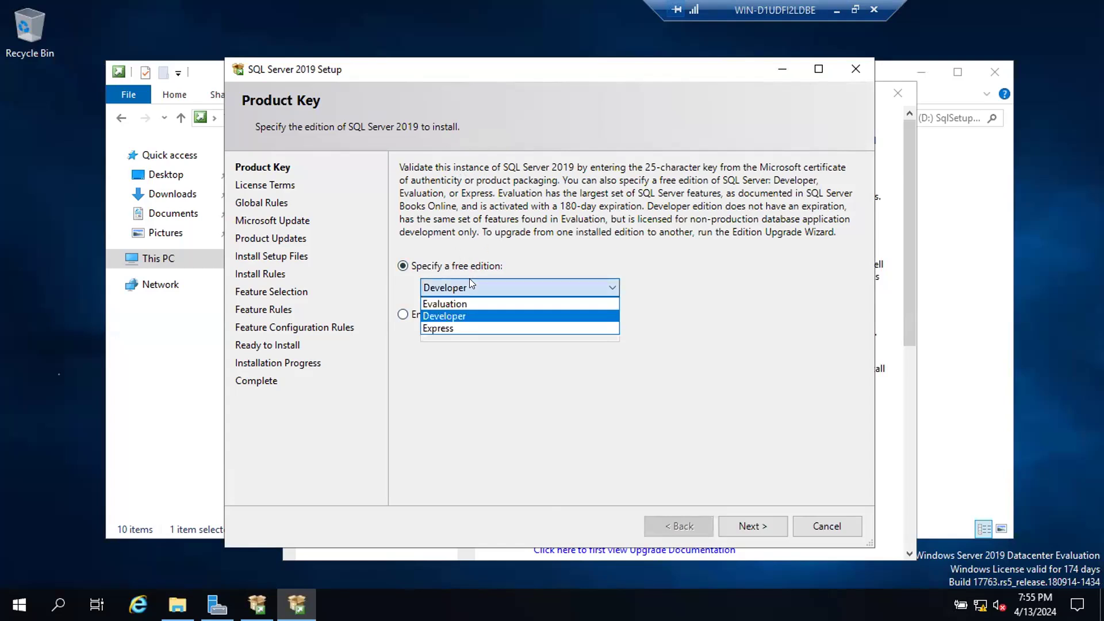
click(461, 316)
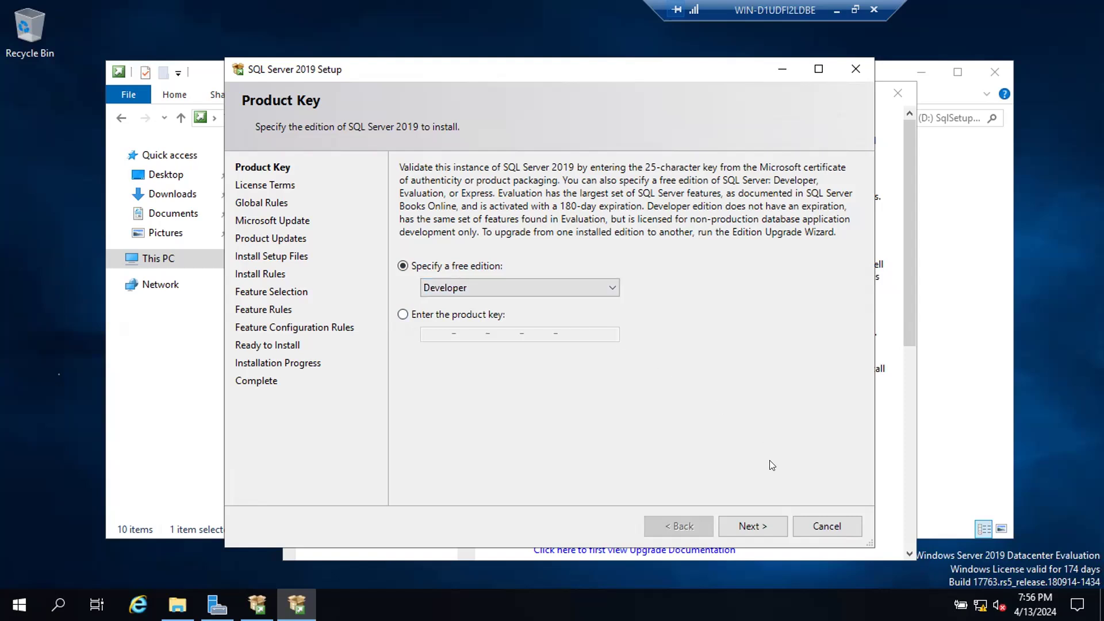
click(772, 527)
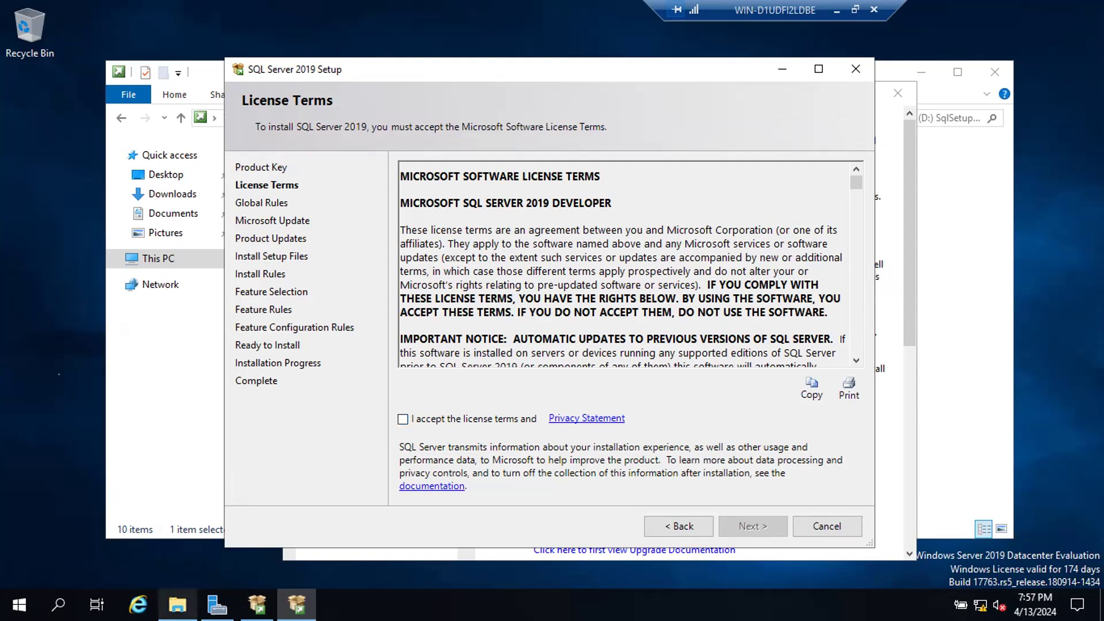
Open a new File Explorer window at Local Disk (C:) and create a folder named "Sql Software".
click(177, 604)
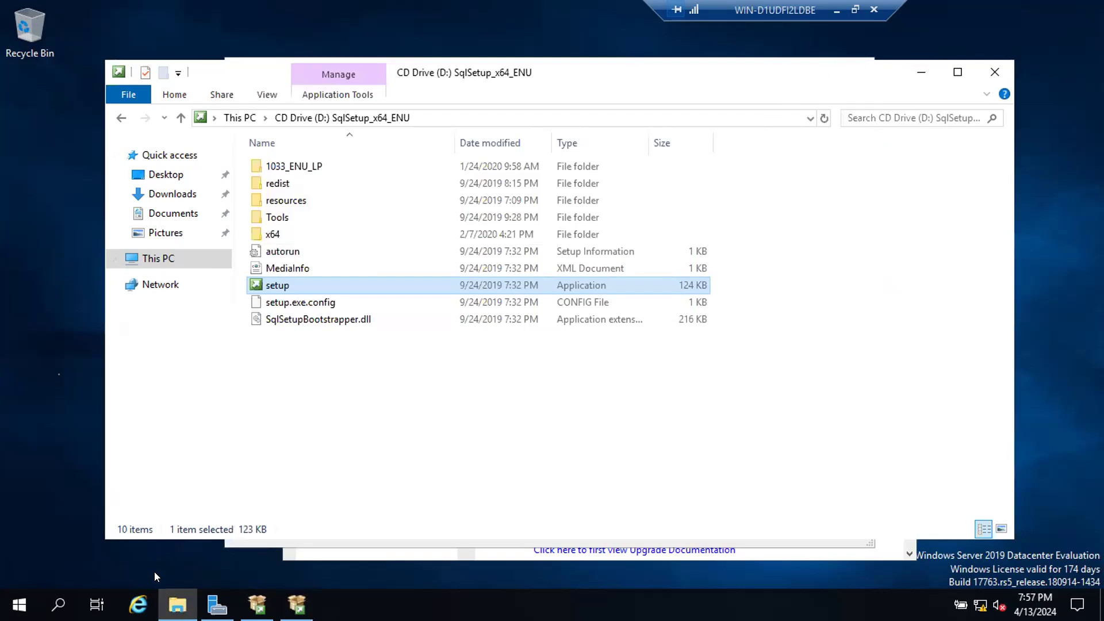
key(super+e)
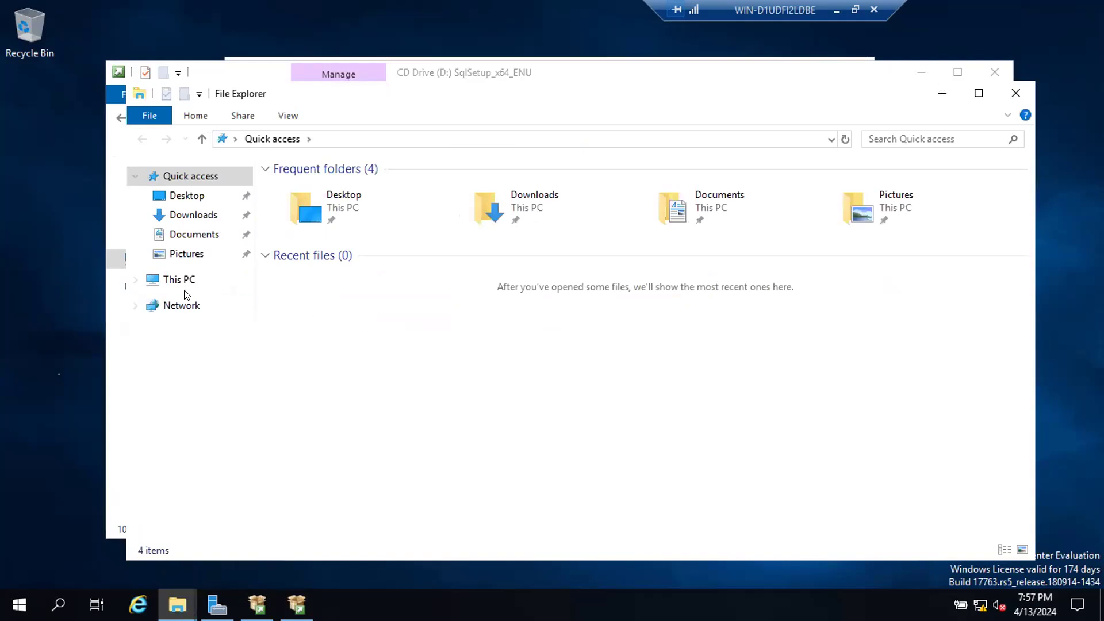
click(174, 272)
double_click(378, 353)
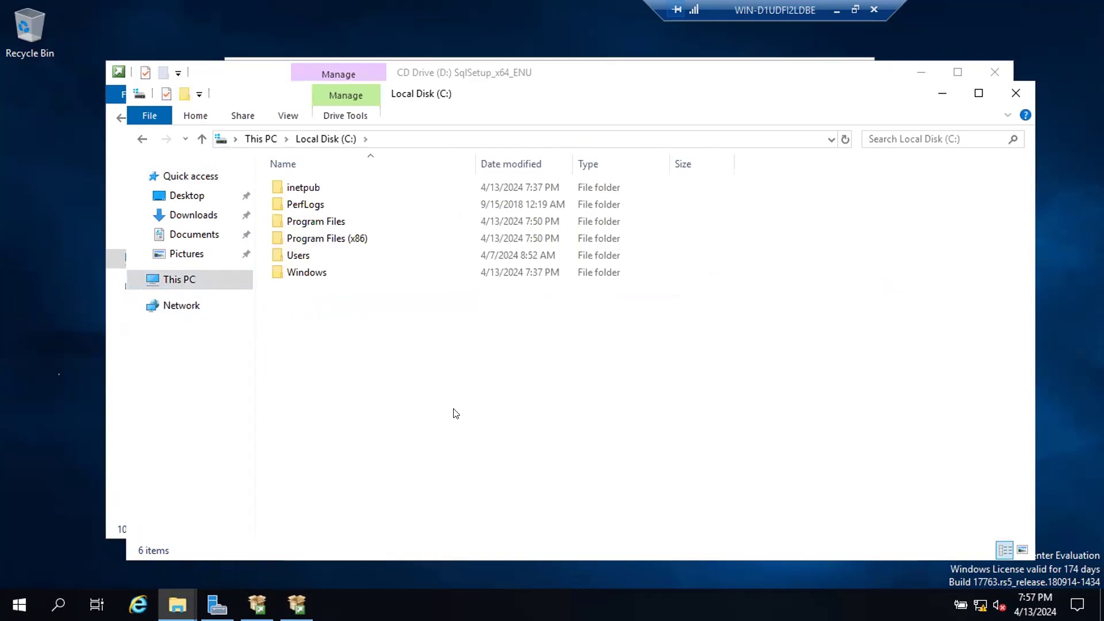
key(ctrl+shift+n)
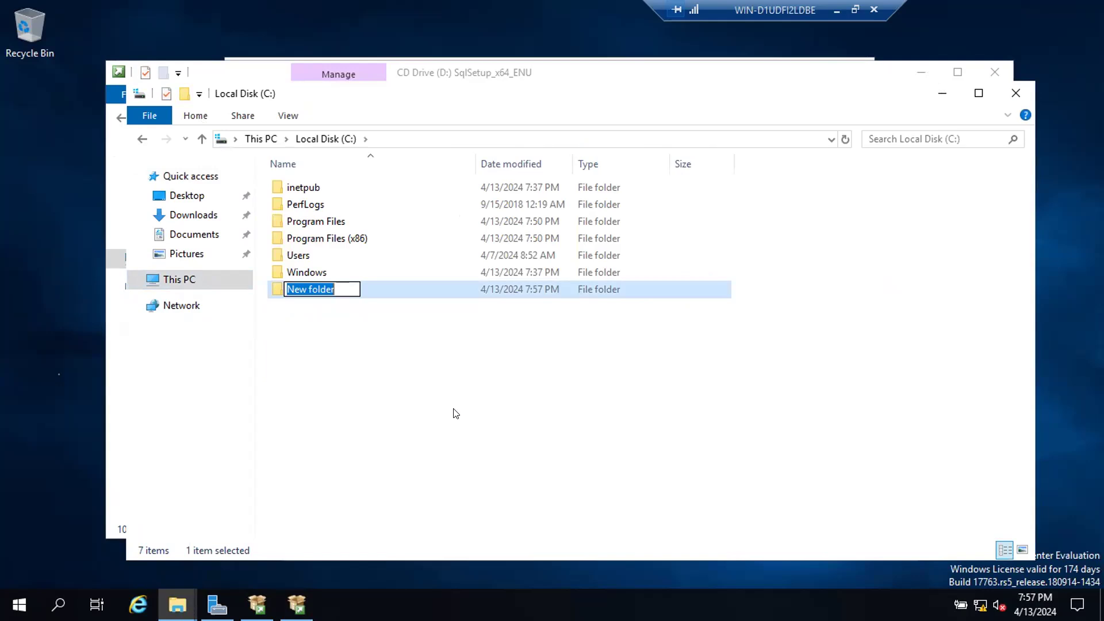
text(Sql Software)
key(Return)
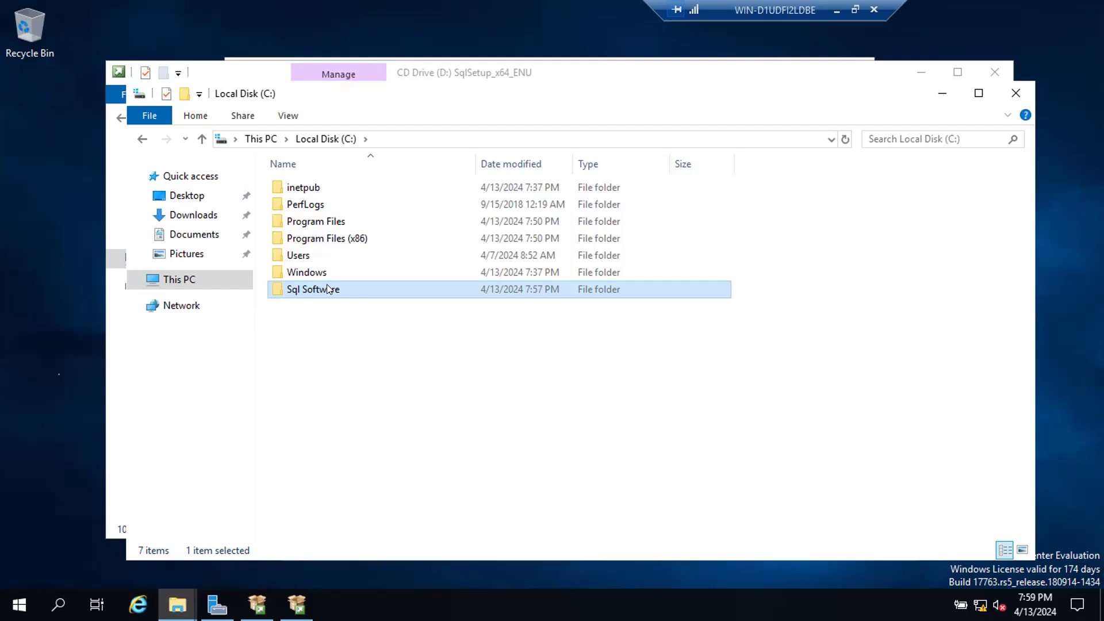
Minimize the Local Disk (C:) window, bring SQL Server 2019 Setup to the front and accept the license terms.
drag(544, 98, 590, 167)
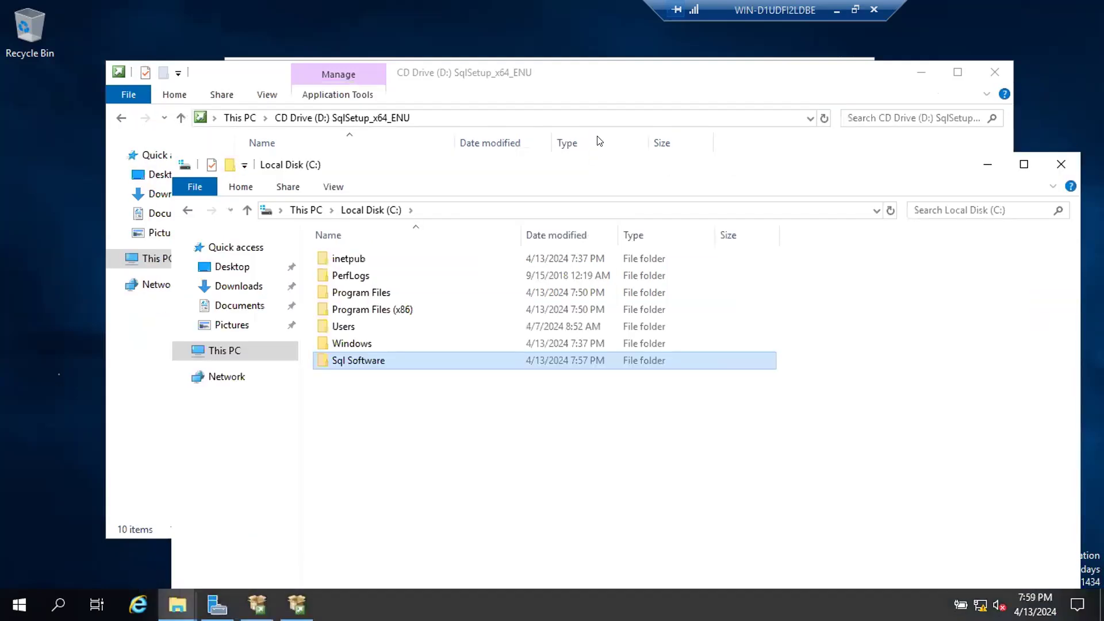
click(987, 165)
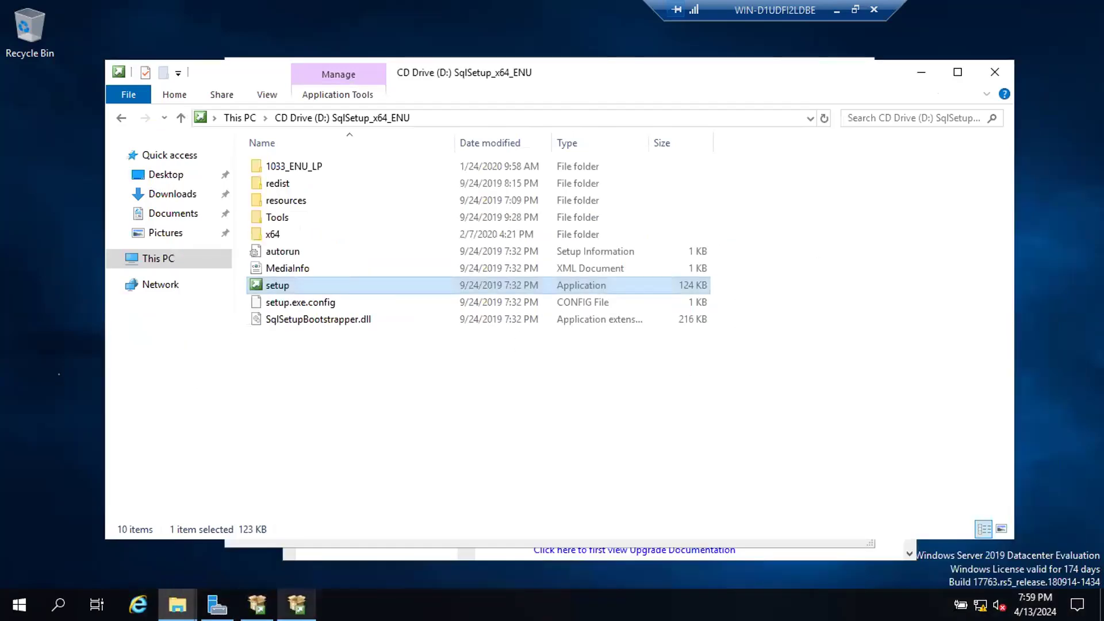
click(296, 604)
drag(549, 73, 550, 57)
click(444, 404)
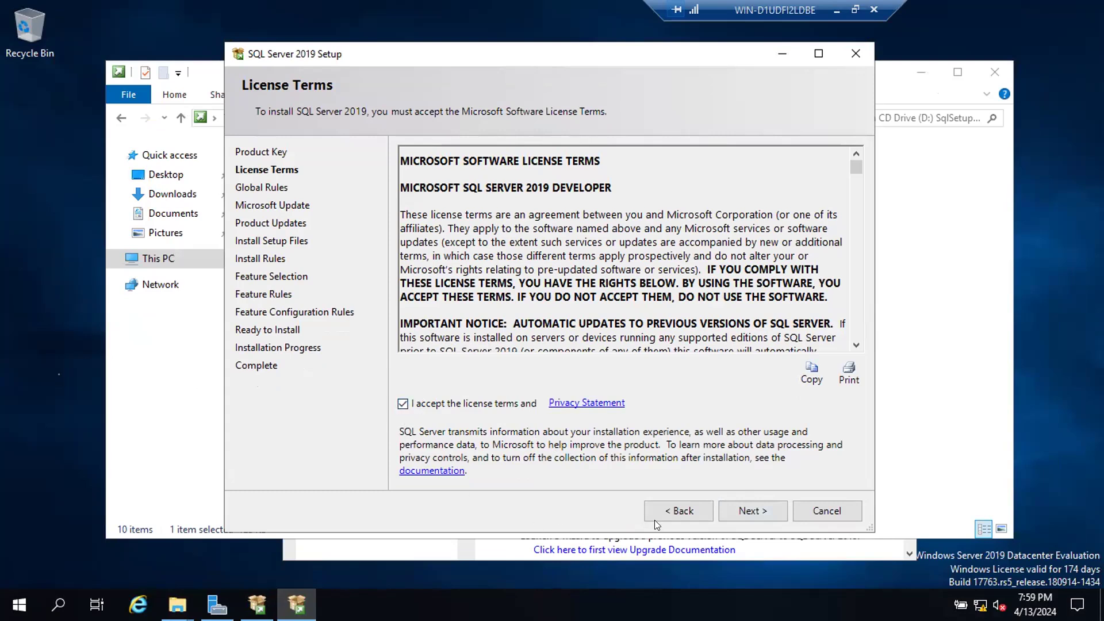
Continue to the Global Rules page and display the details of its rule check.
click(733, 513)
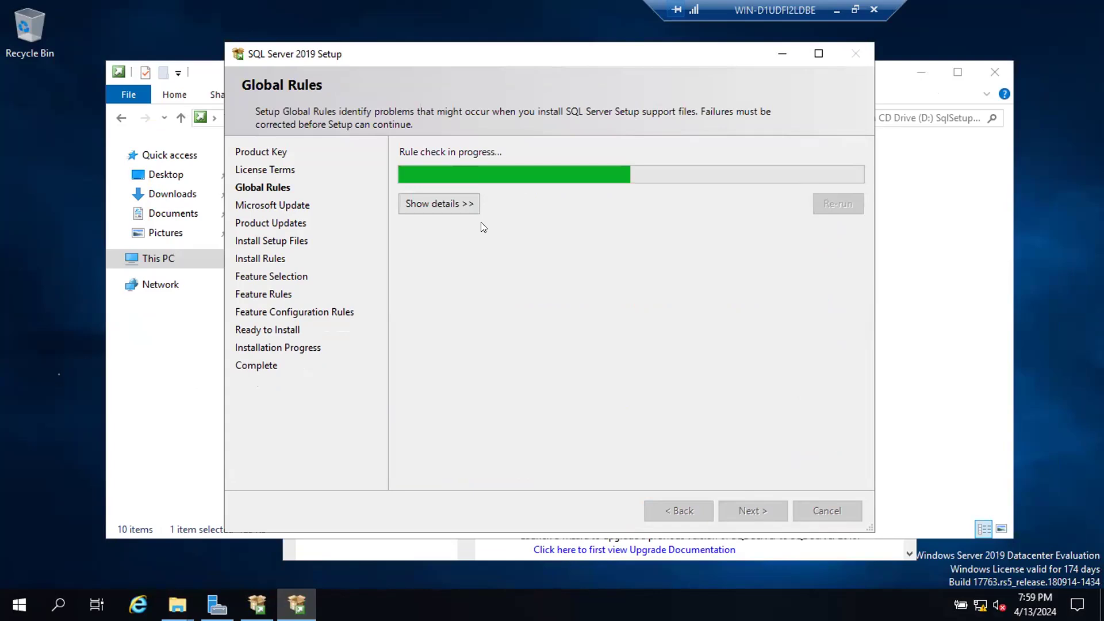
click(465, 210)
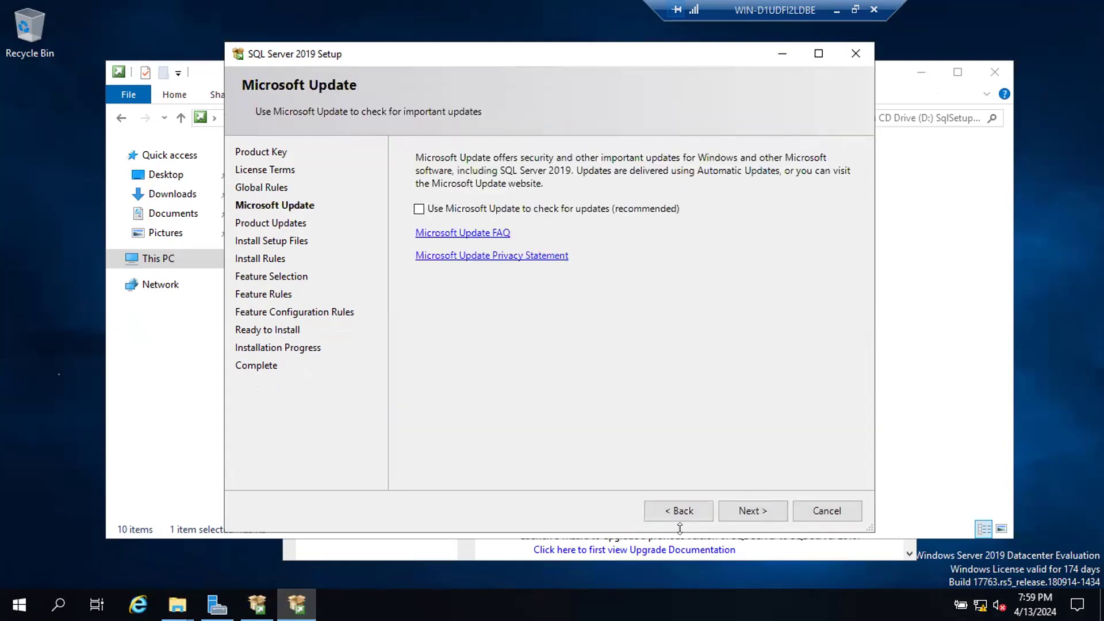
click(674, 510)
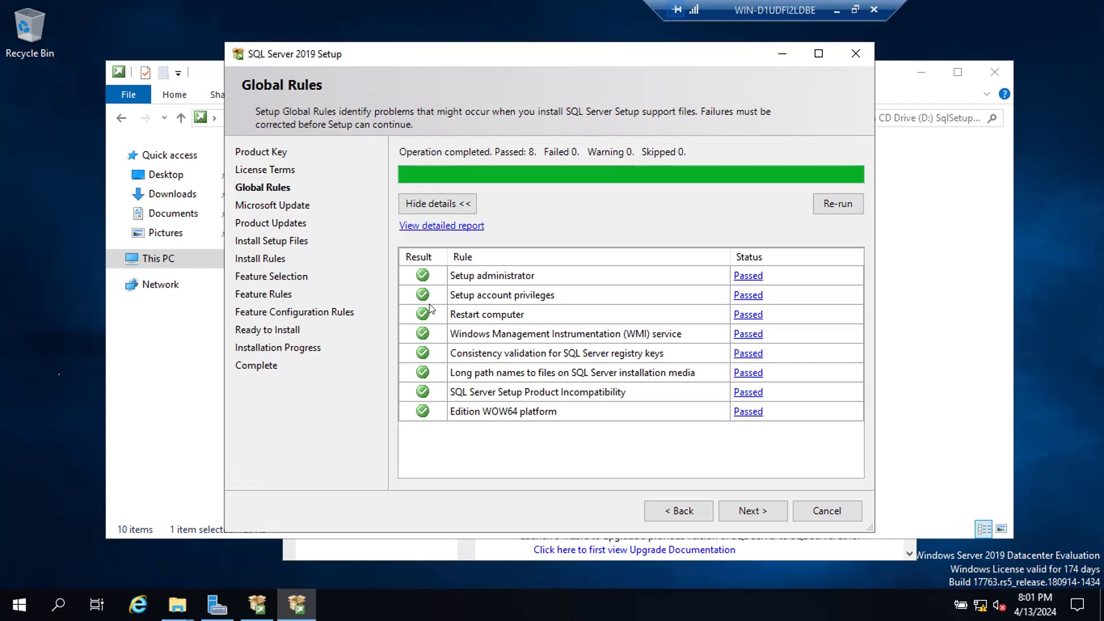
drag(815, 12, 853, 12)
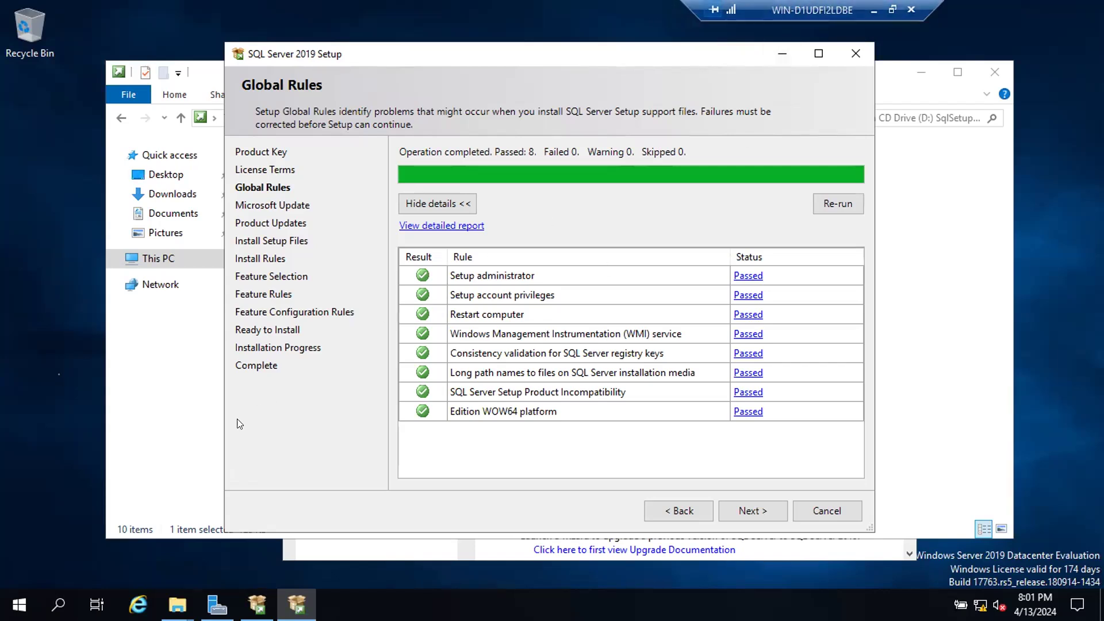
click(19, 604)
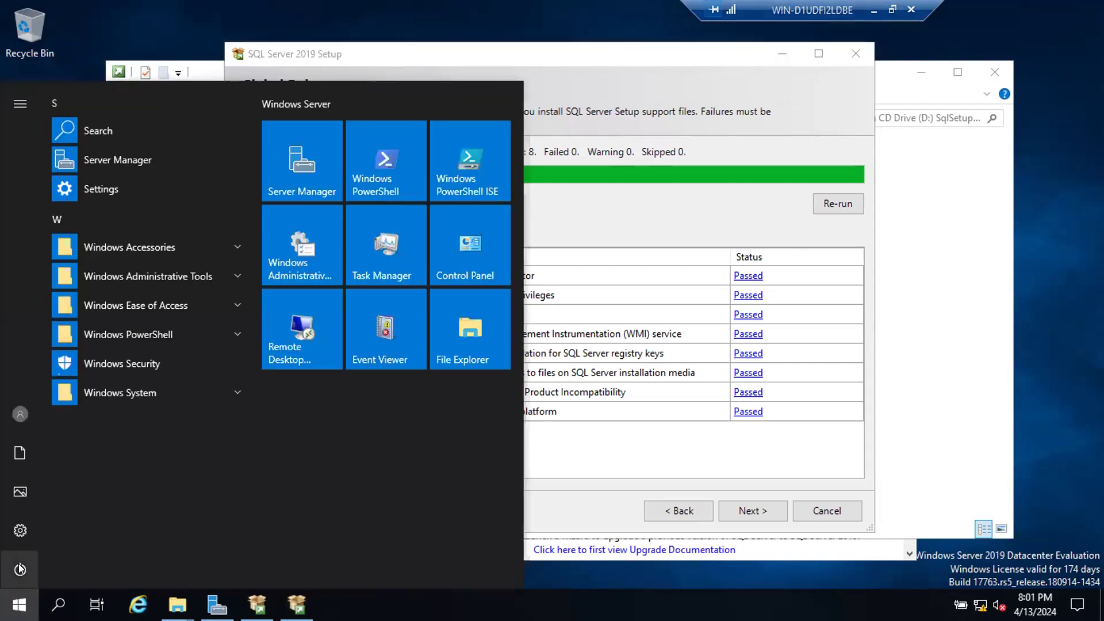
click(20, 569)
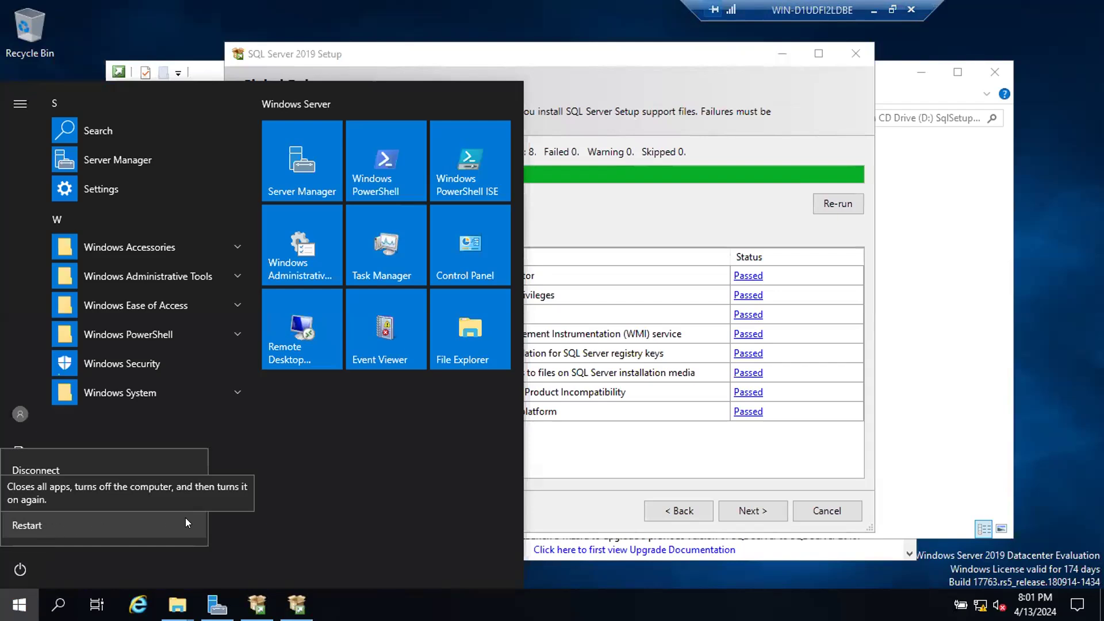
key(Escape)
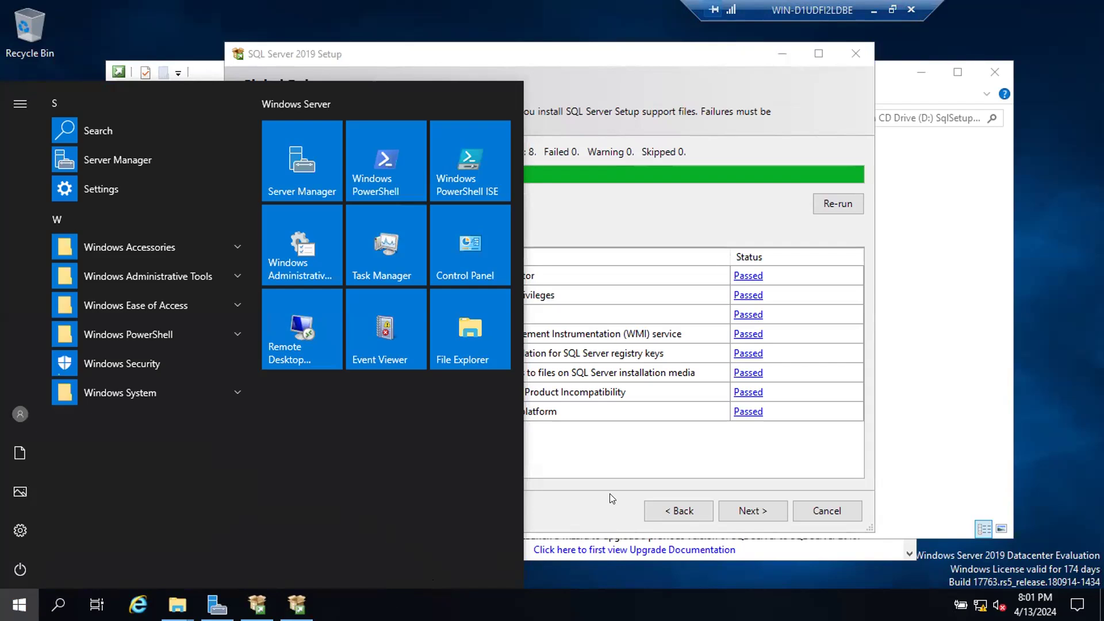
click(587, 462)
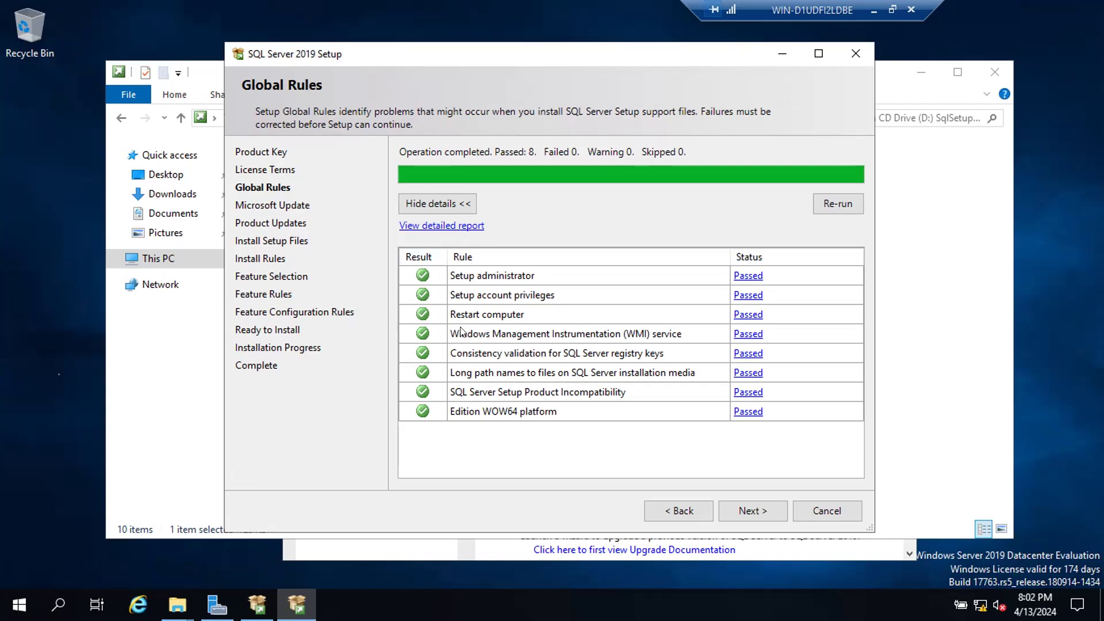
Continue setup to Feature Selection, leaving Microsoft Update unchecked and skipping the product update search, and maximize the setup window.
click(741, 514)
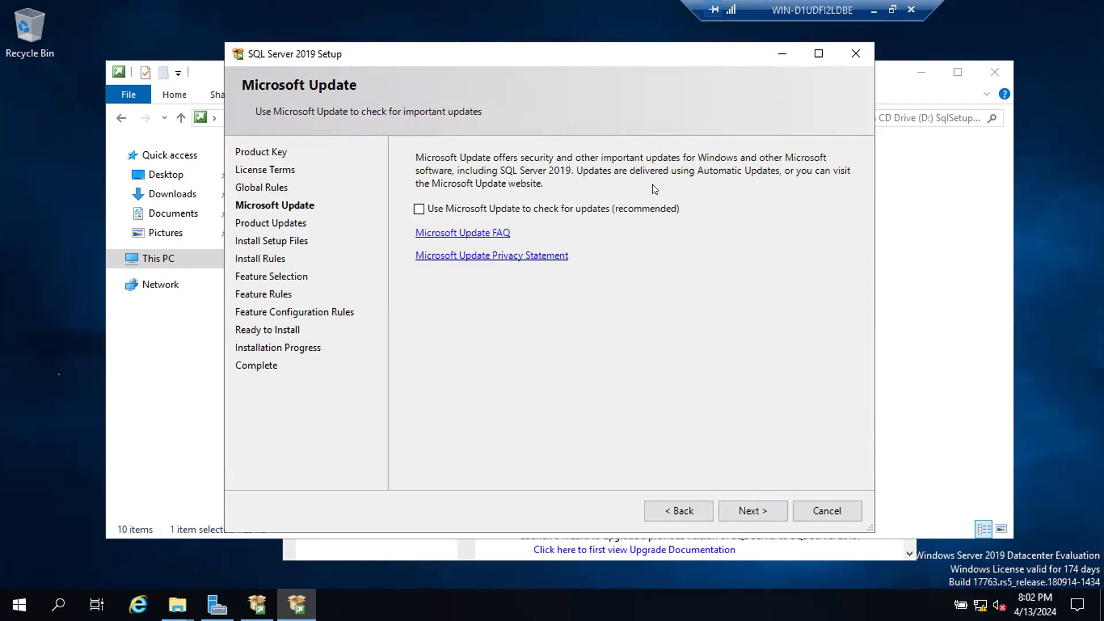
click(764, 512)
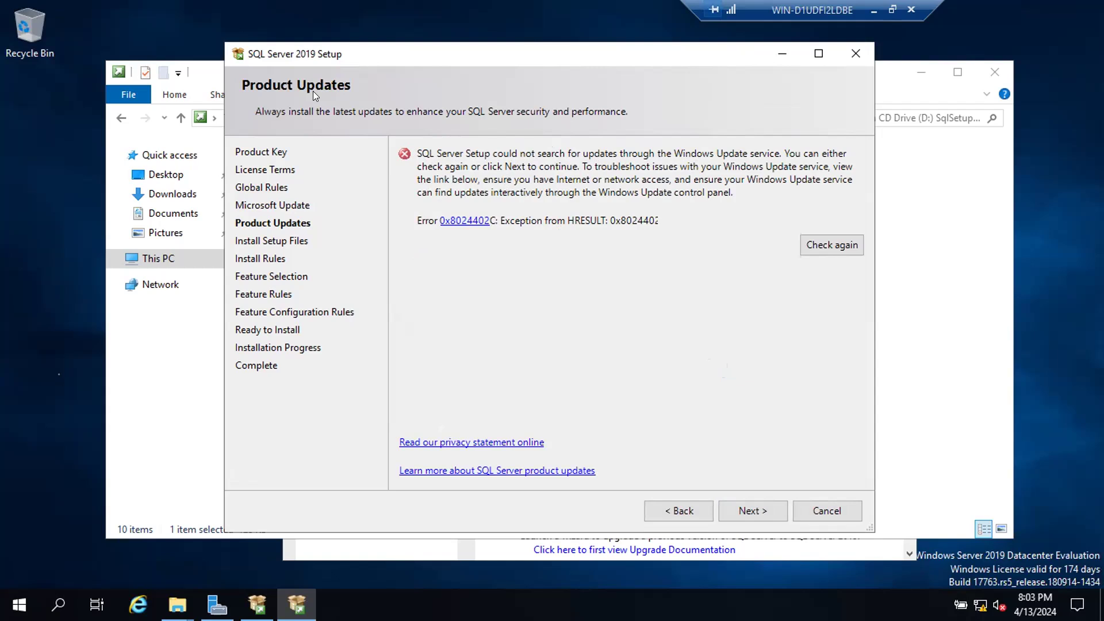
click(753, 511)
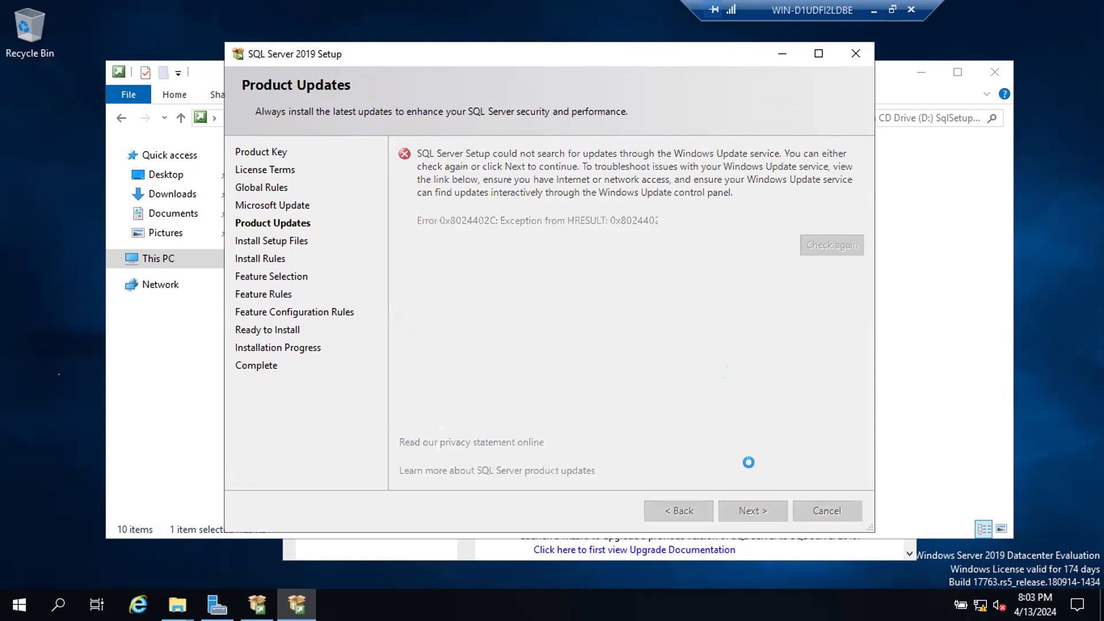
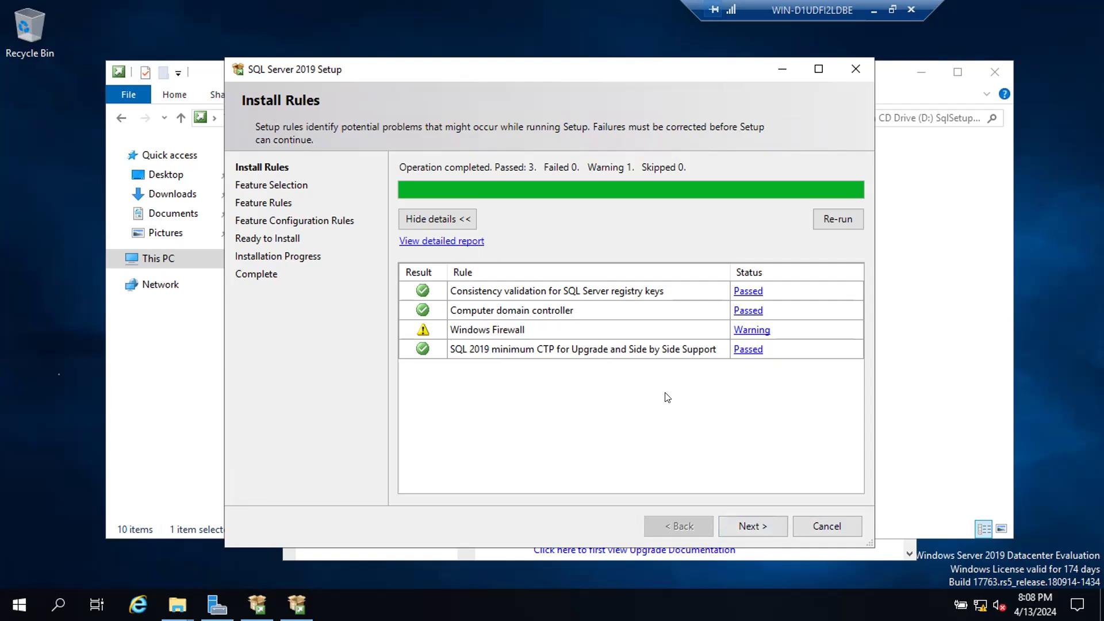
click(755, 521)
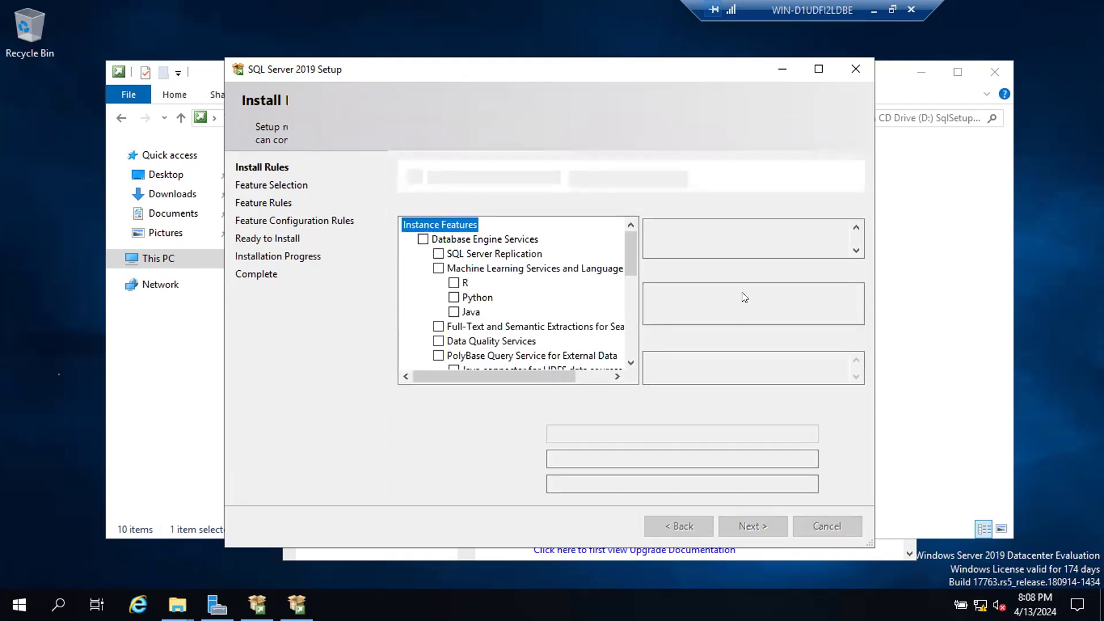
click(819, 69)
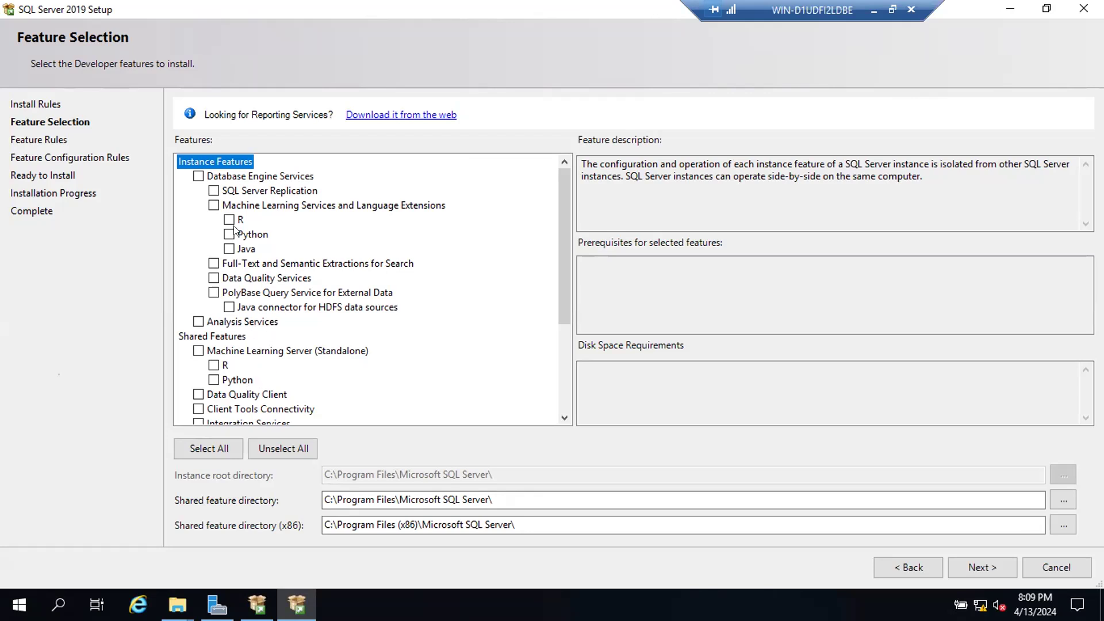
click(198, 176)
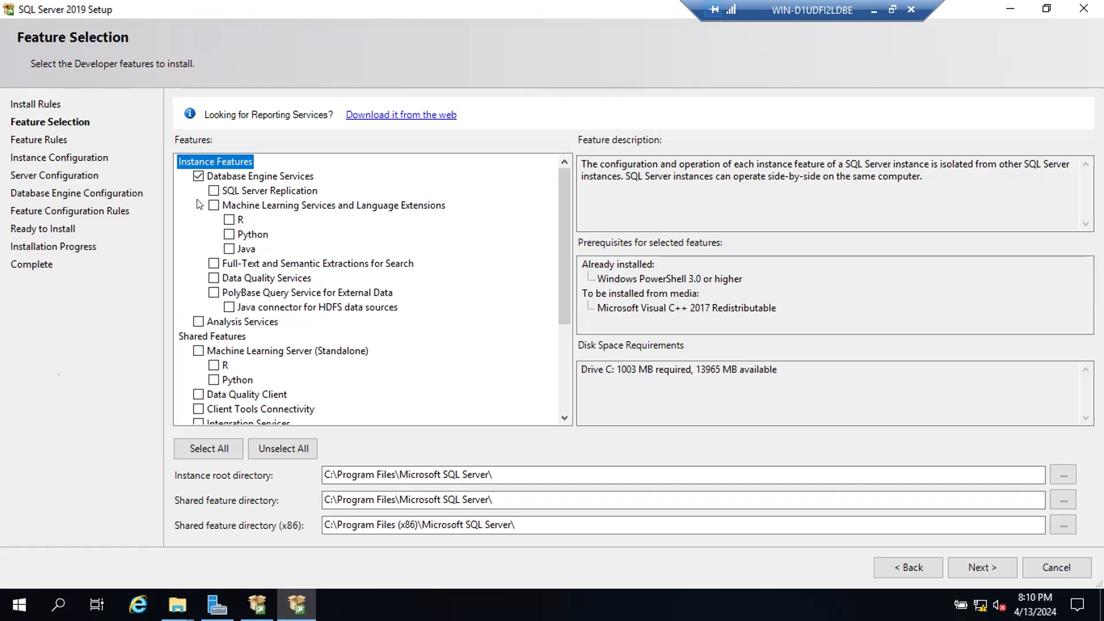
click(196, 445)
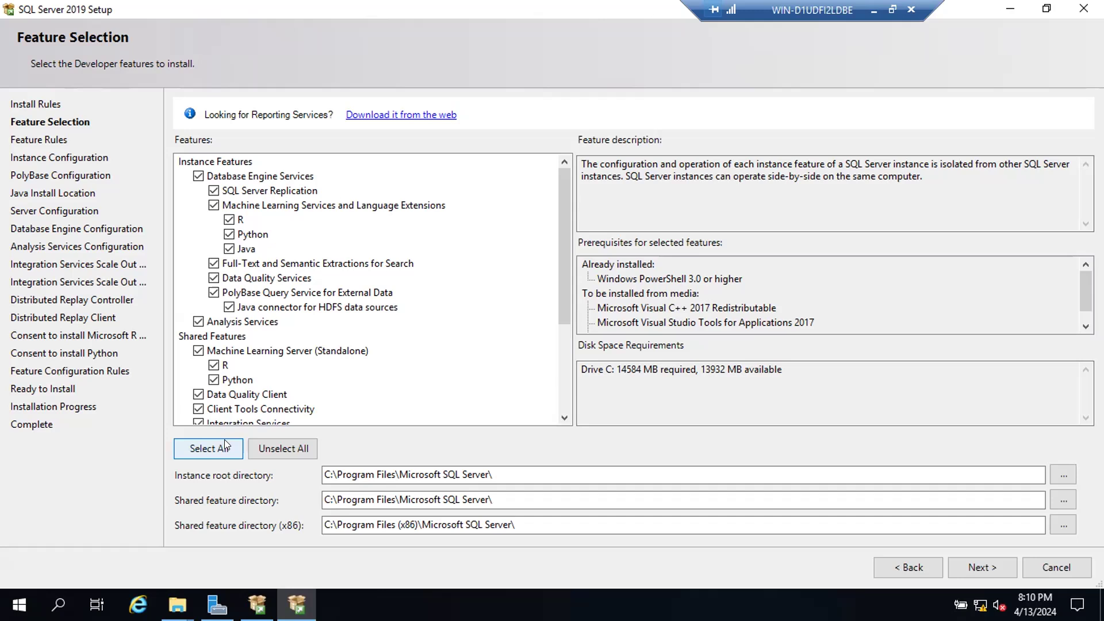
click(263, 447)
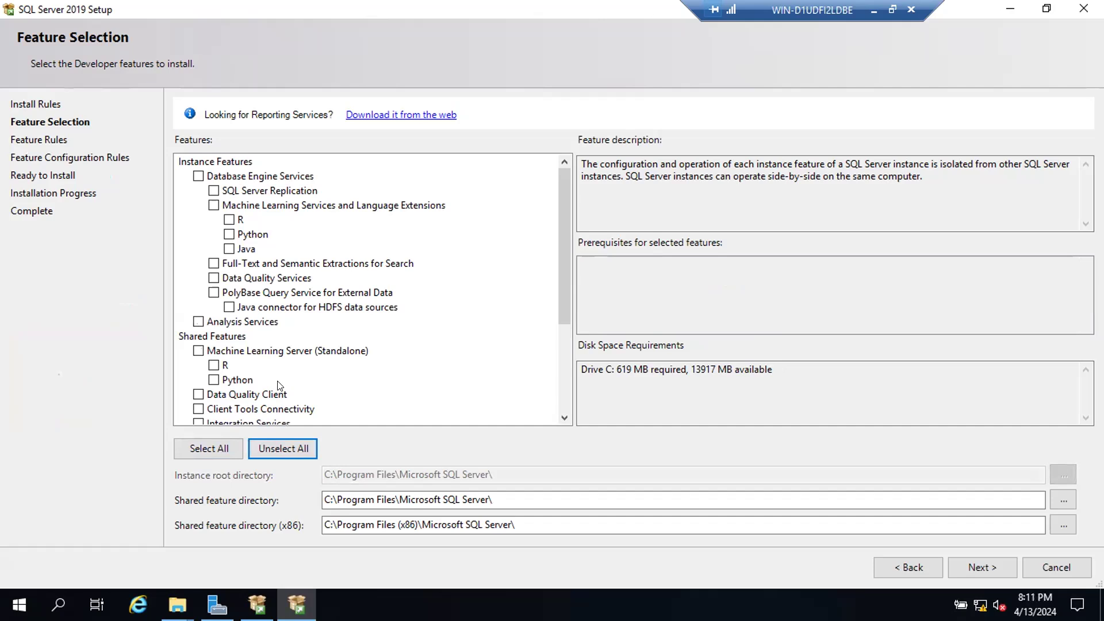
Select the Database Engine Services, SQL Server Replication and Full-Text and Semantic Extractions for Search features.
click(198, 176)
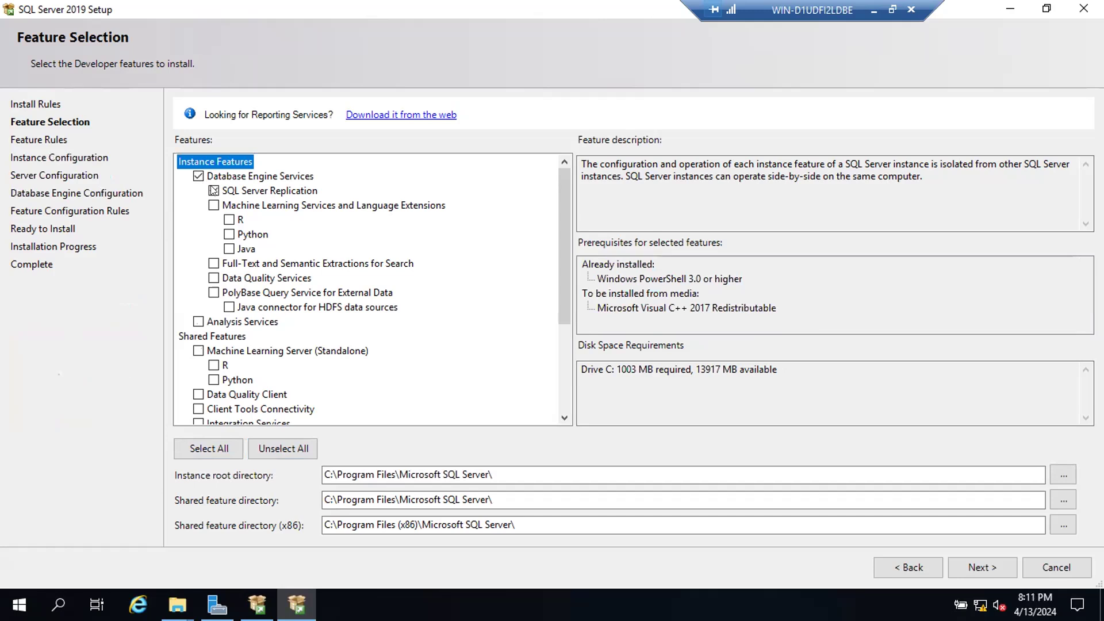
click(213, 190)
click(213, 264)
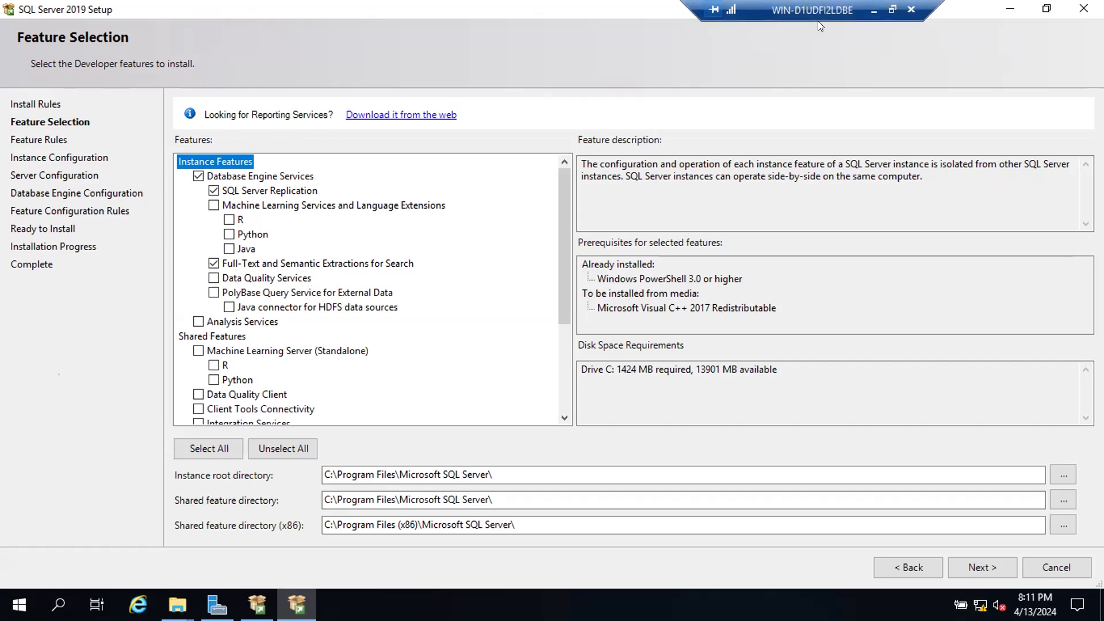
Switch to the notes document and insert the line "Components" below Instance Name in the Build Sheet section.
click(874, 10)
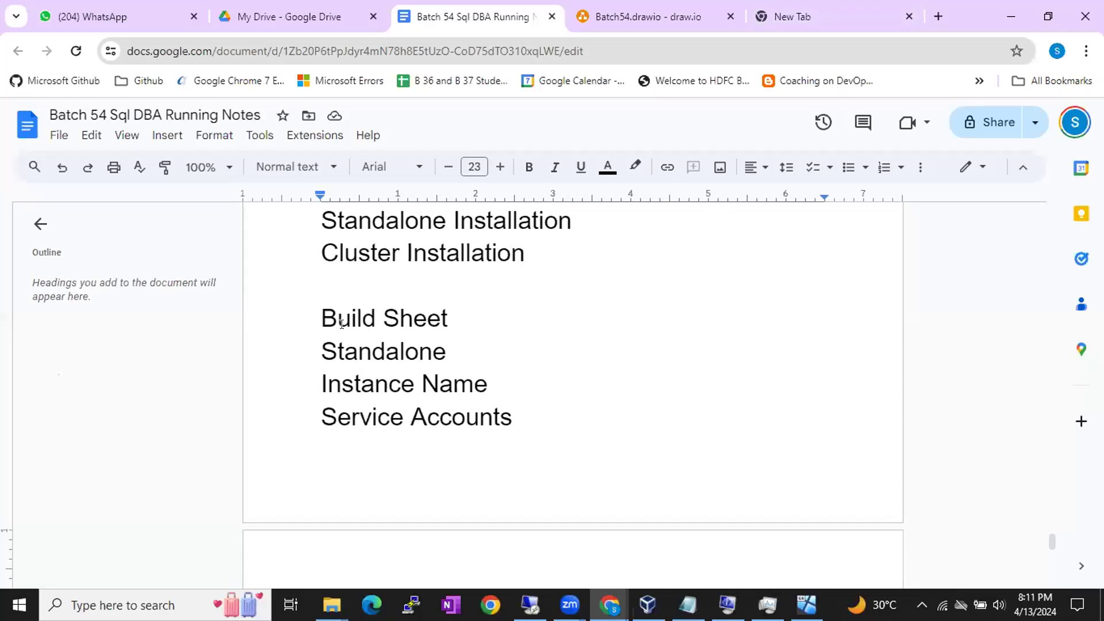
drag(337, 320, 423, 320)
click(423, 320)
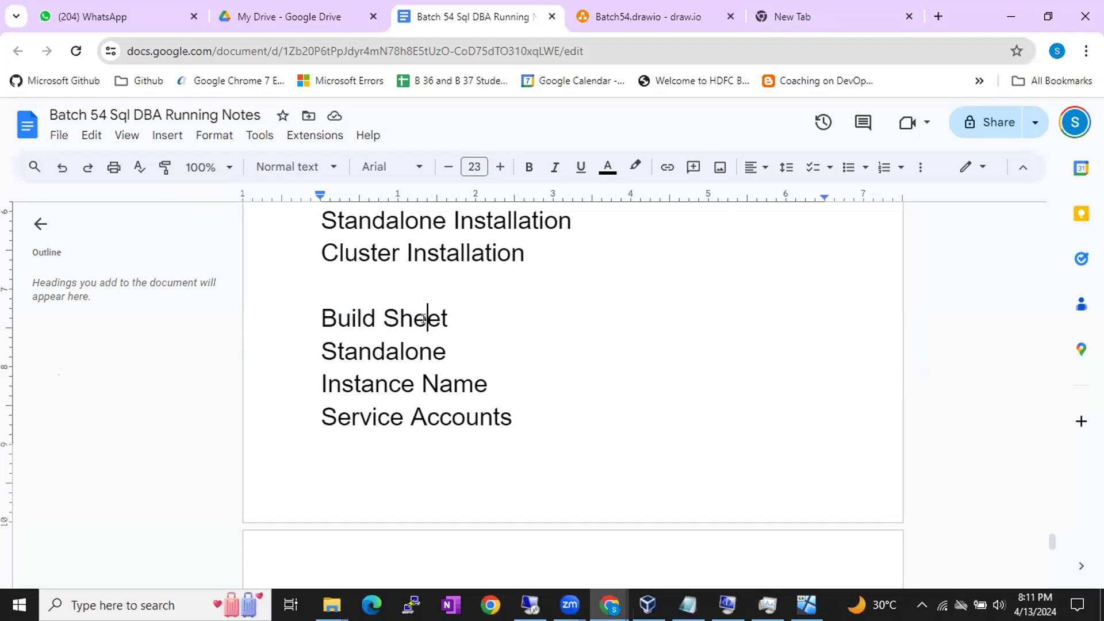
click(452, 357)
click(508, 383)
key(Return)
text(Componets)
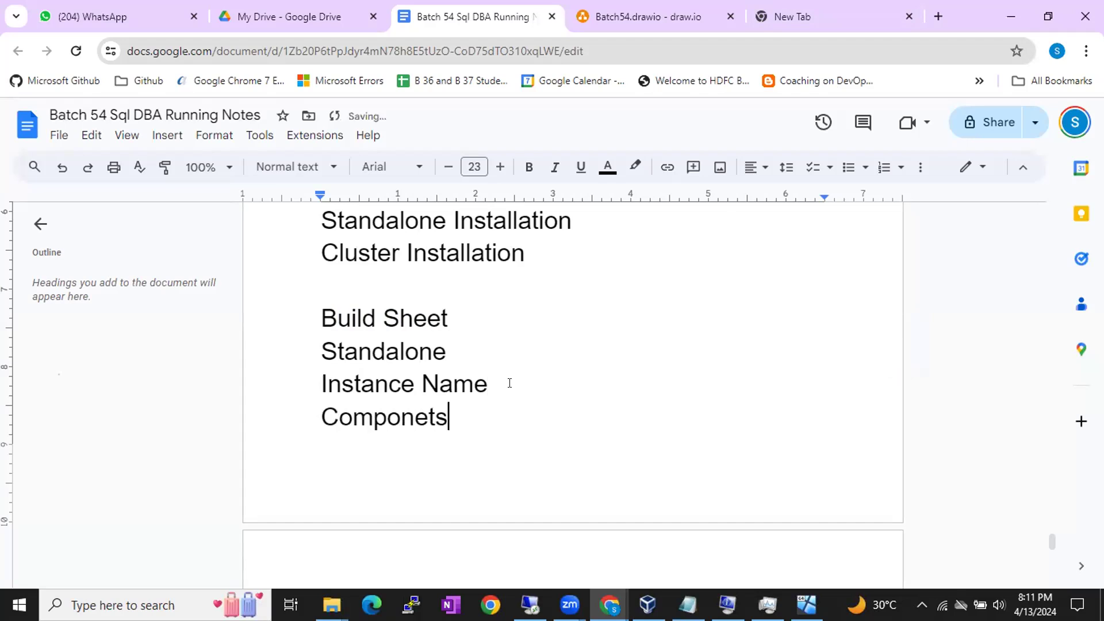
key(Left)
key(Left)
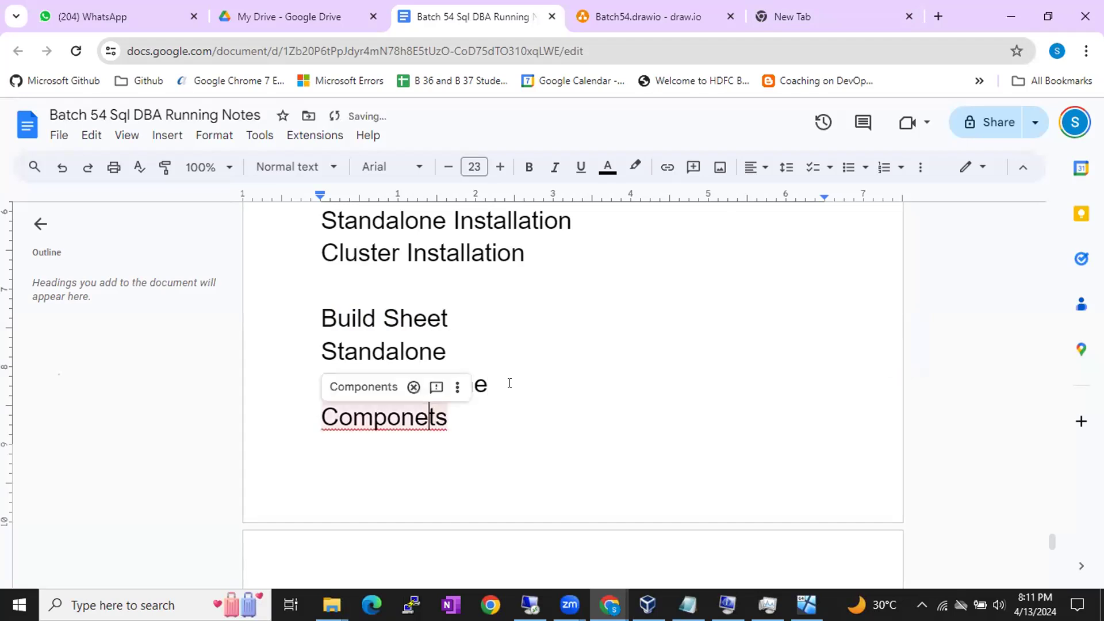
text(n)
click(528, 434)
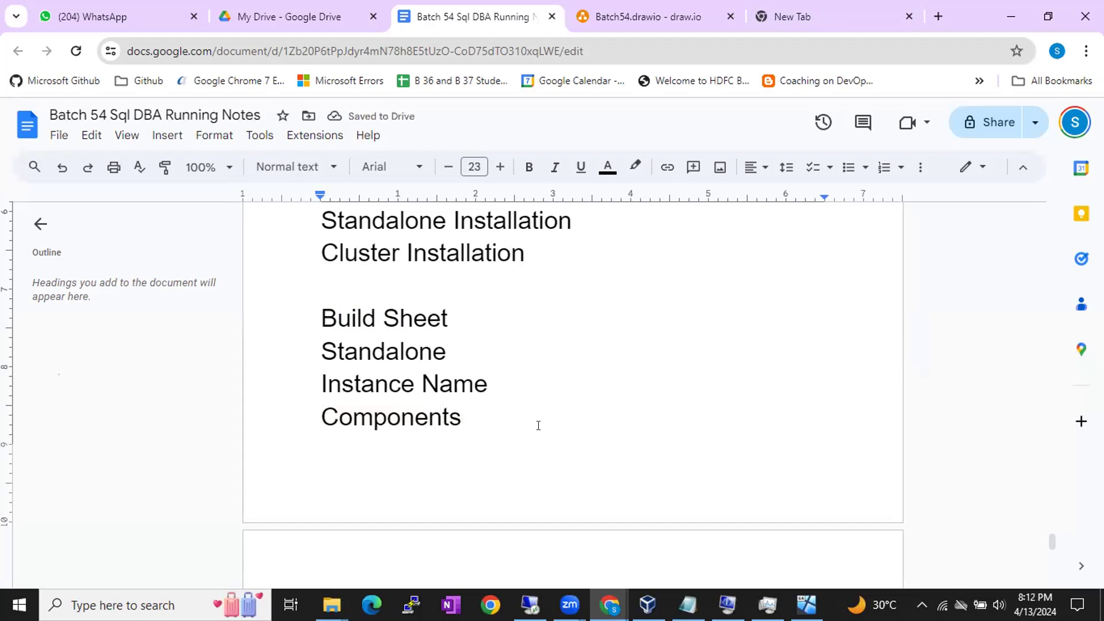
Return to Feature Selection on the remote server, circle and tick the Instance Features and Shared Features groups with the screen pen, and erase the marks.
click(532, 606)
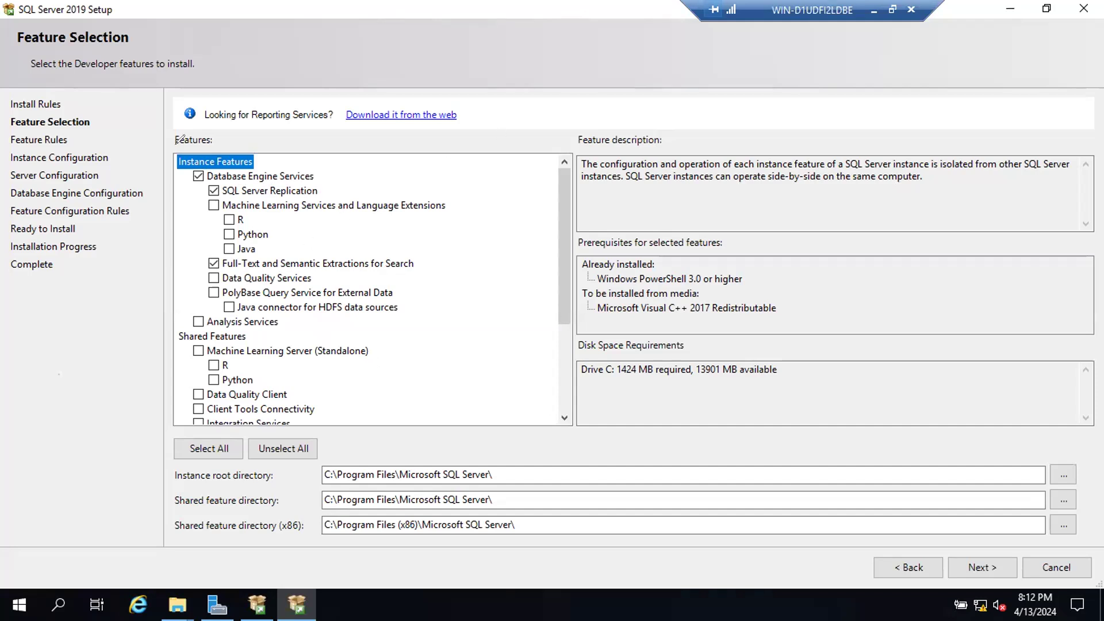
drag(170, 149, 236, 148)
mouse_move(170, 154)
mouse_down()
mouse_move(151, 299)
mouse_move(206, 327)
mouse_move(313, 329)
mouse_move(528, 284)
mouse_move(367, 124)
mouse_move(191, 138)
mouse_move(185, 149)
mouse_up()
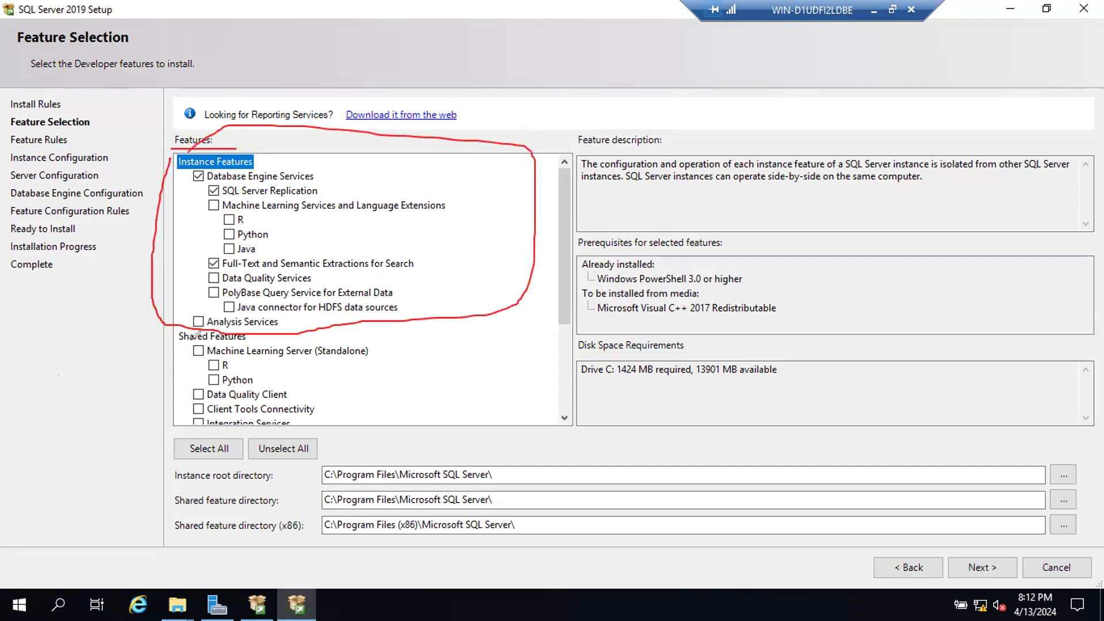
mouse_move(166, 328)
mouse_down()
mouse_move(406, 348)
mouse_move(422, 431)
mouse_move(190, 443)
mouse_move(163, 316)
mouse_up()
mouse_move(394, 164)
mouse_down()
mouse_move(403, 169)
mouse_move(424, 145)
mouse_up()
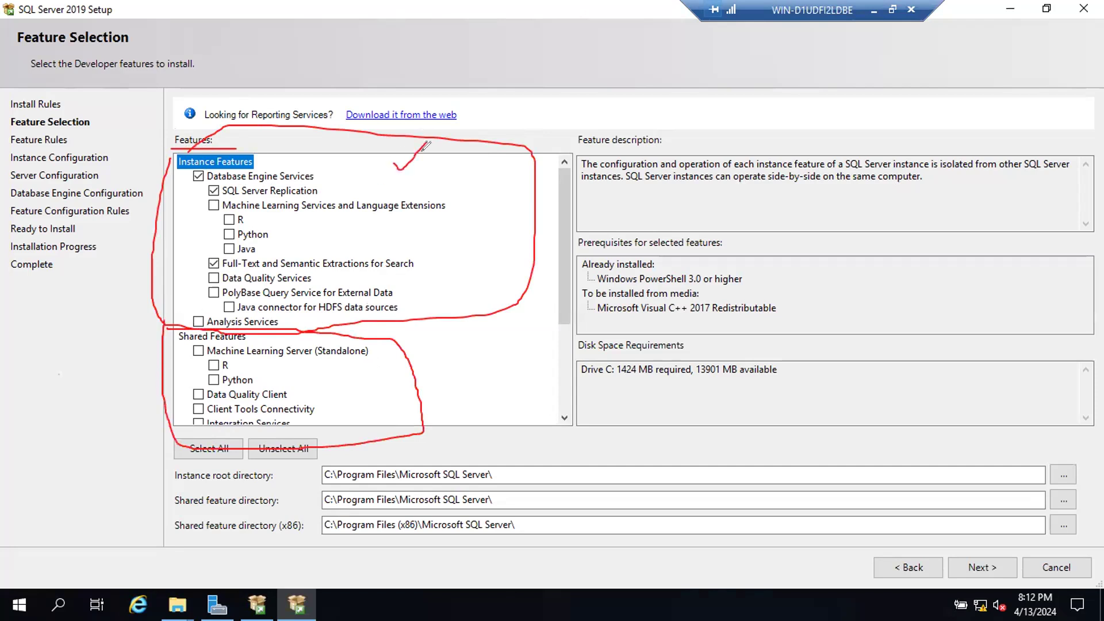
drag(388, 367, 417, 347)
key(e)
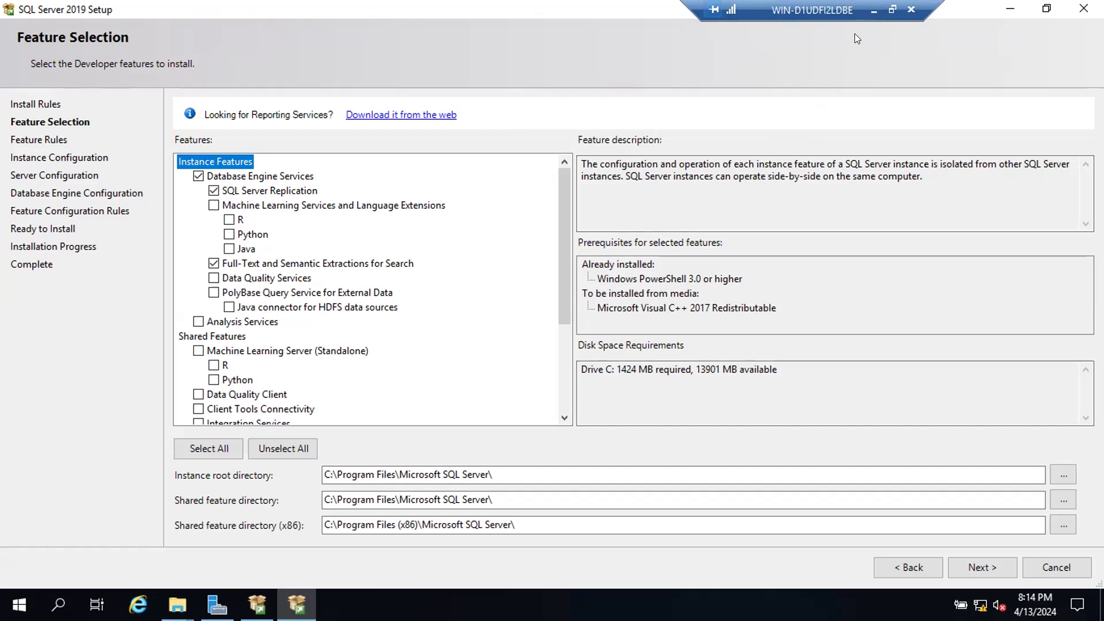
Switch to the notes document and add the heading "Instance" below Configurations, followed by the line "Its a sql server software copy- Max 50 Copies".
click(873, 10)
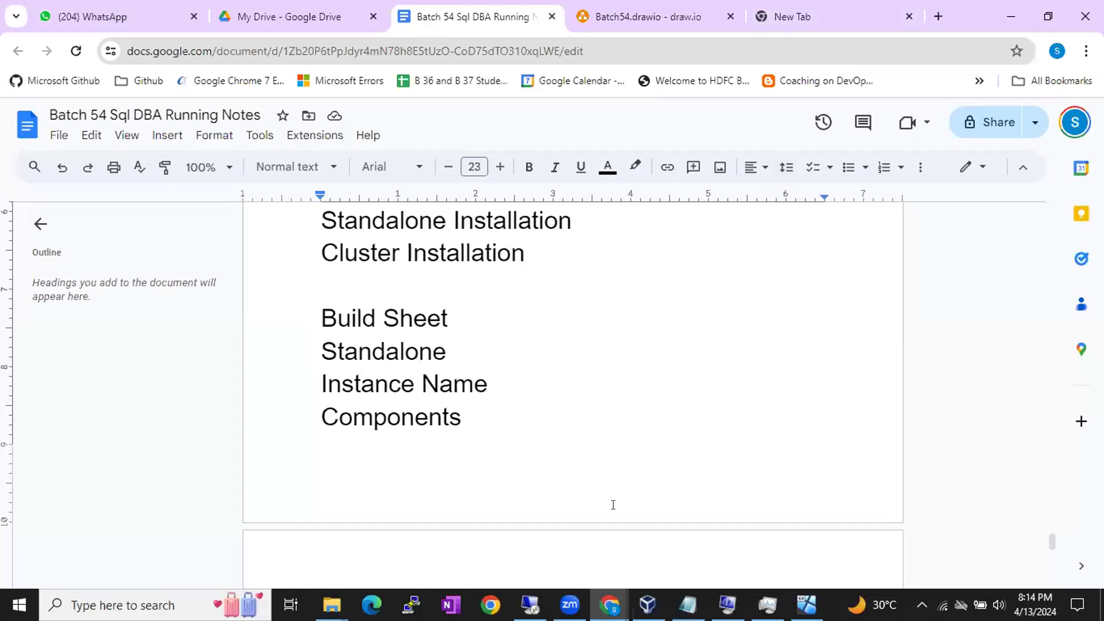
scroll(613, 505, down, 5)
click(600, 433)
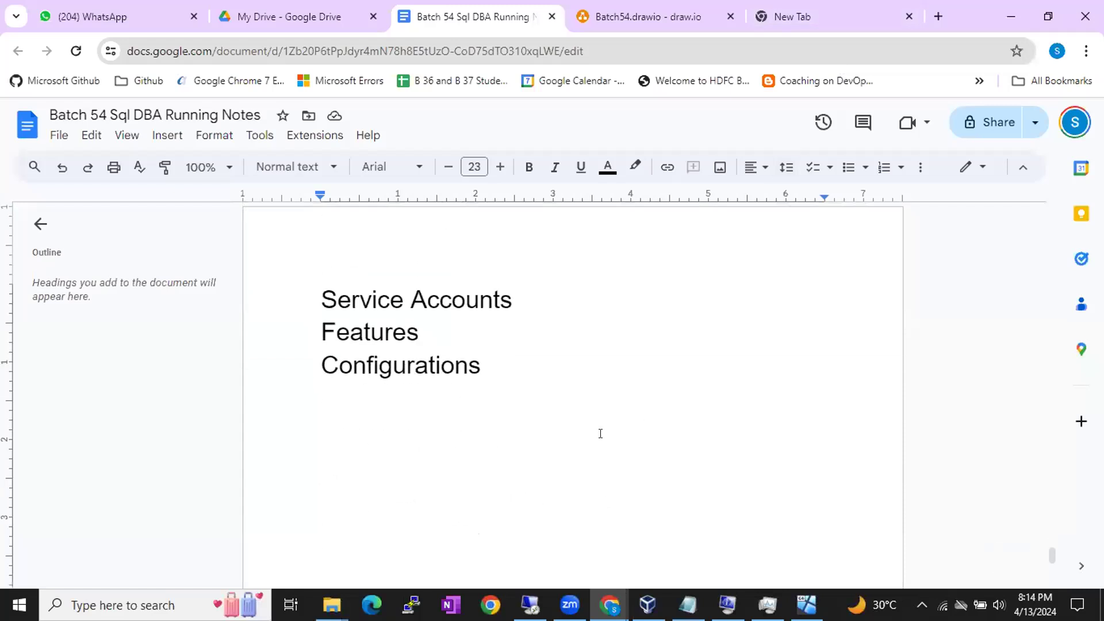
text(Instance)
key(Return)
text(Its a sql server software copy)
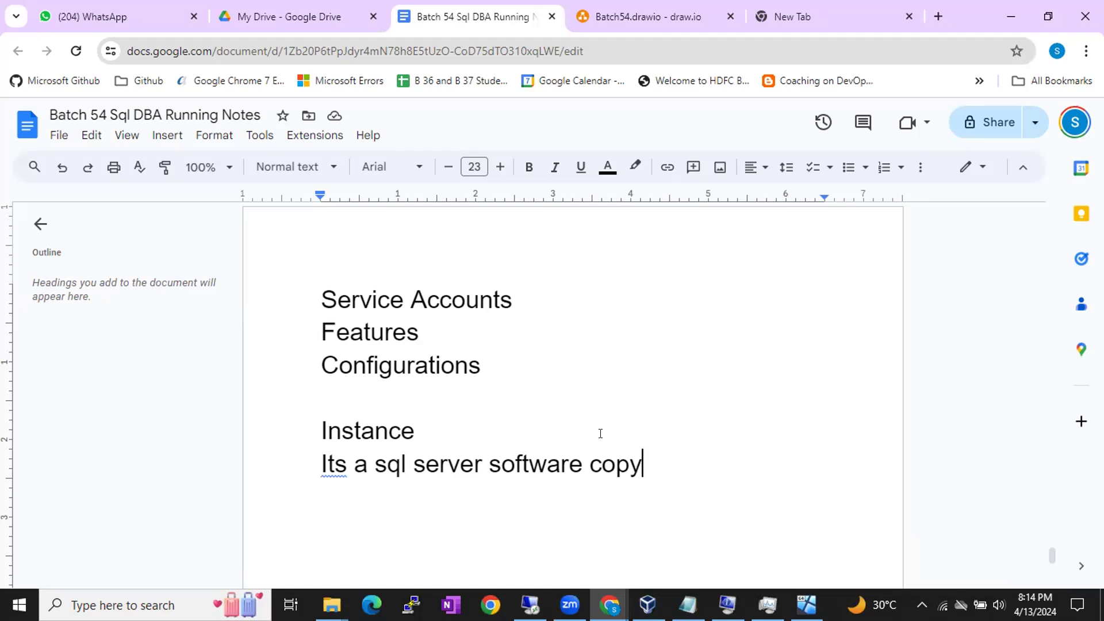
text(- Max )
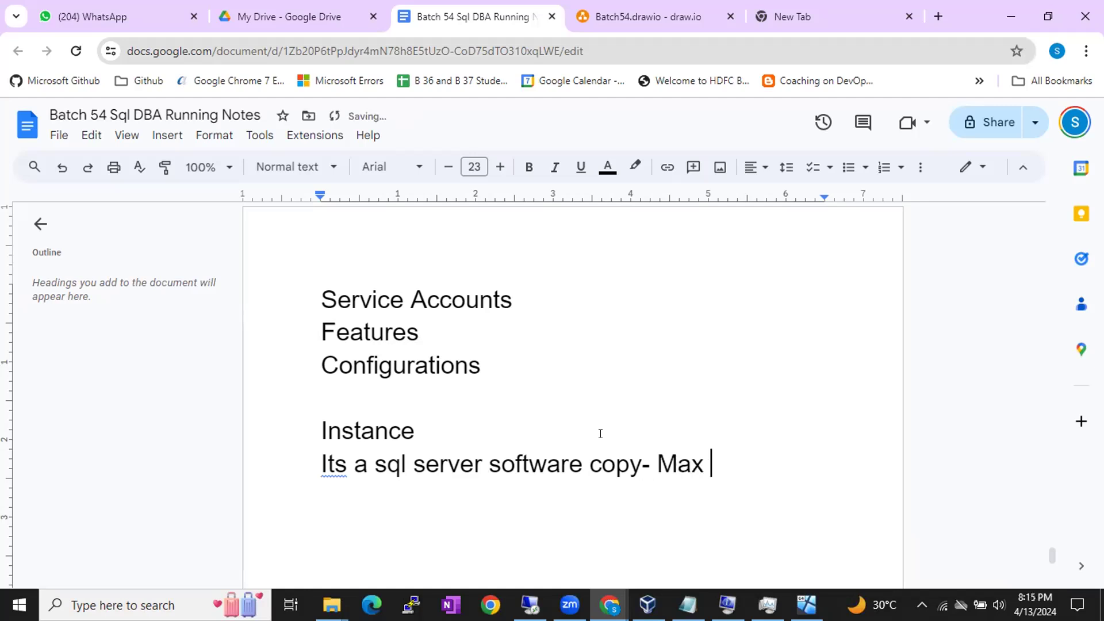
text(50 Cop)
text(ies)
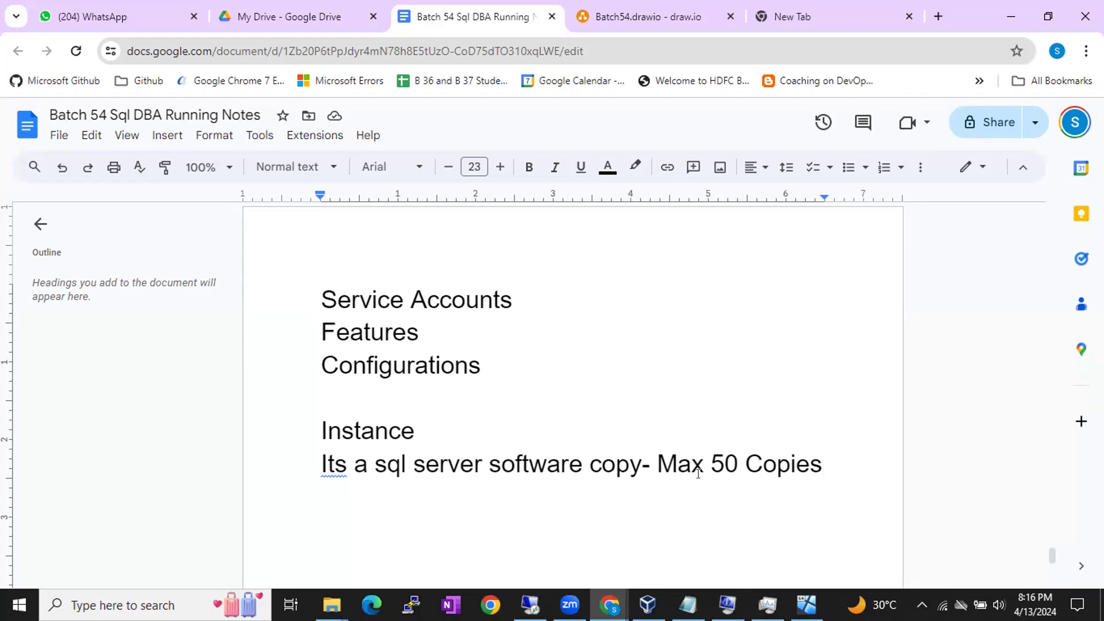
Return to Feature Selection on the remote server and review the entries under Instance Features and Shared Features.
click(530, 605)
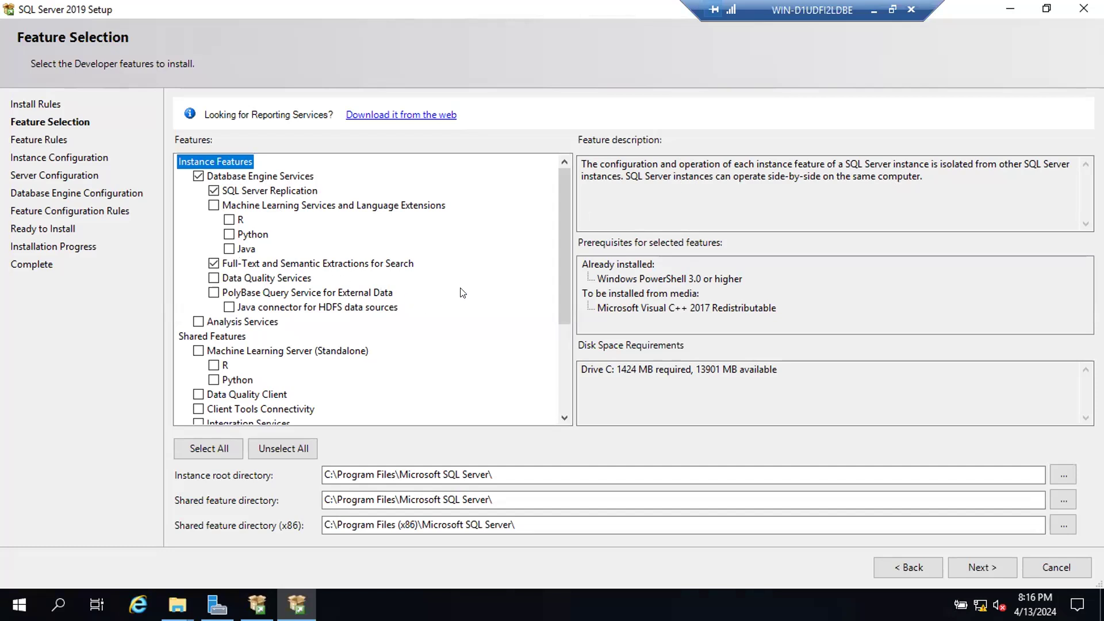
drag(568, 239, 560, 341)
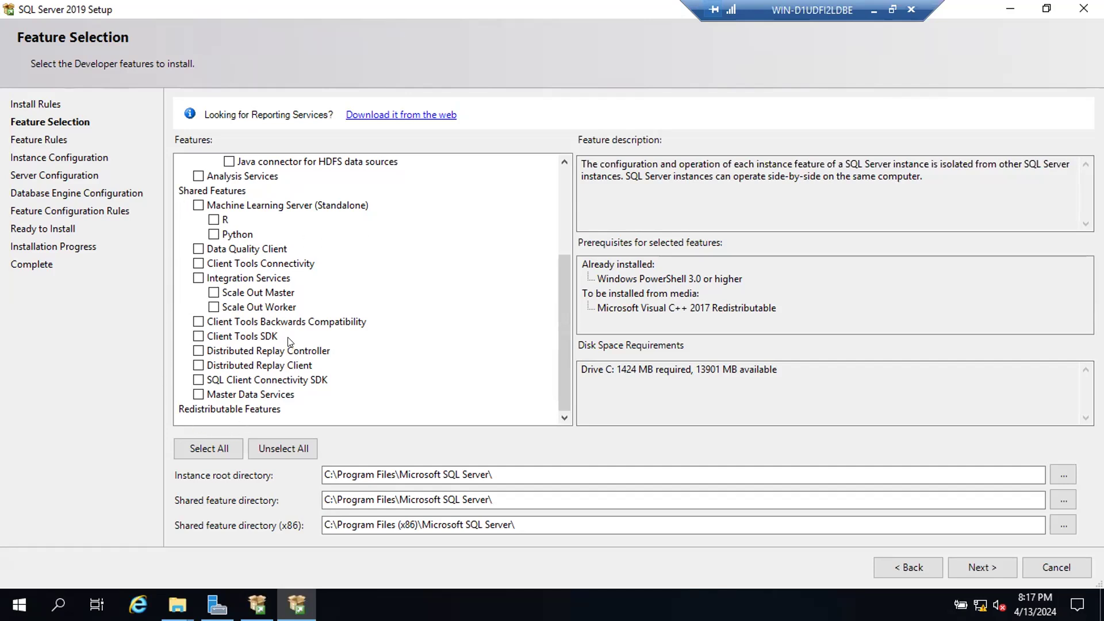
scroll(289, 342, up, 4)
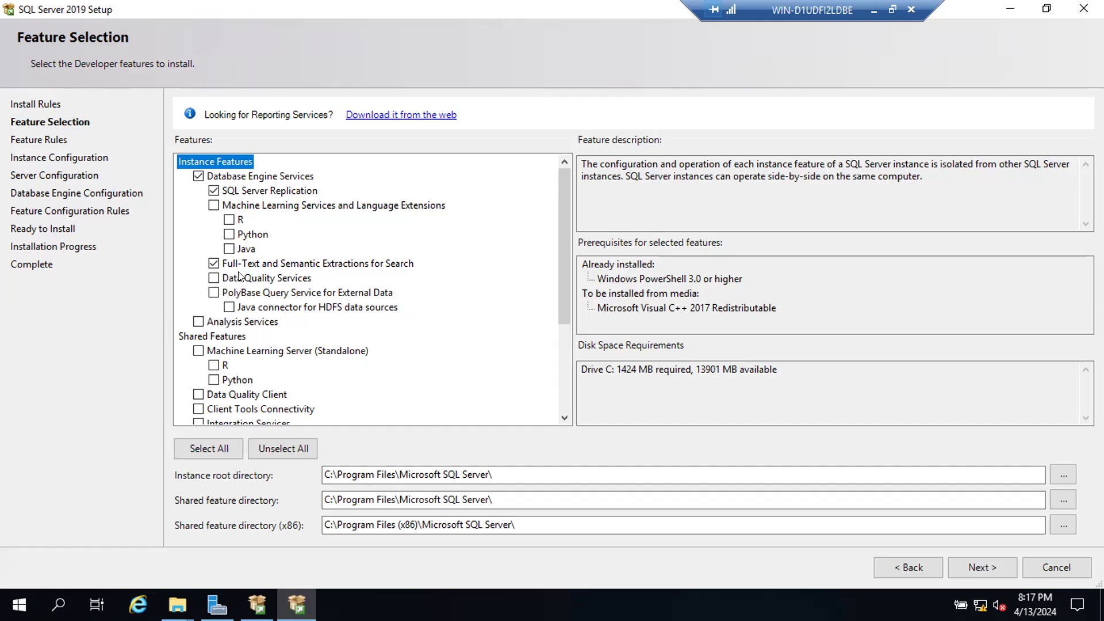
scroll(239, 276, down, 2)
scroll(239, 278, down, 2)
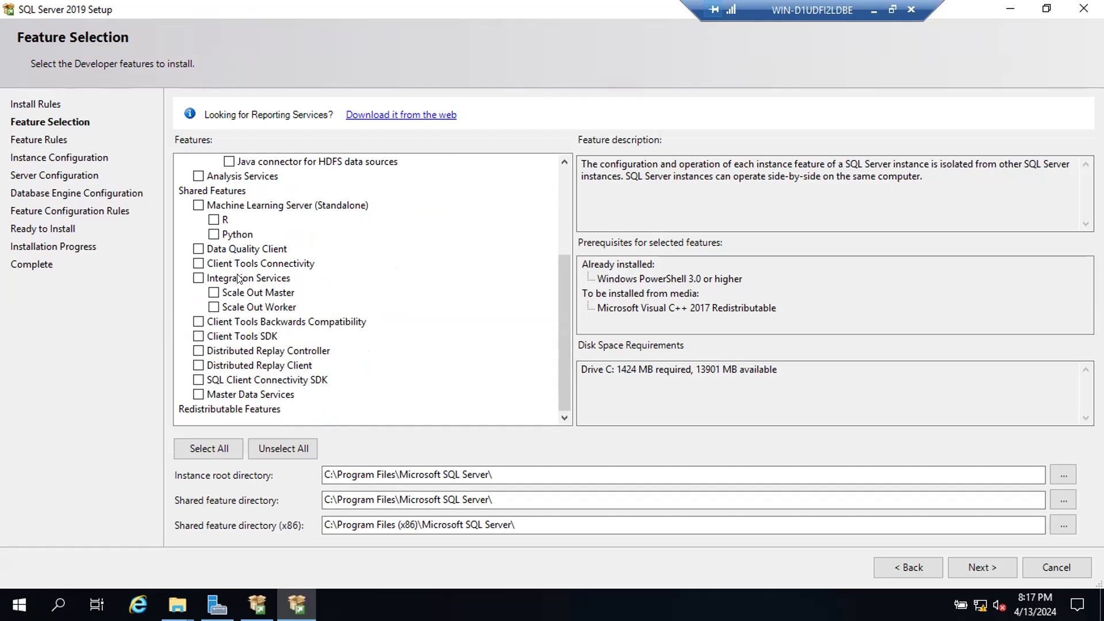
scroll(259, 241, up, 4)
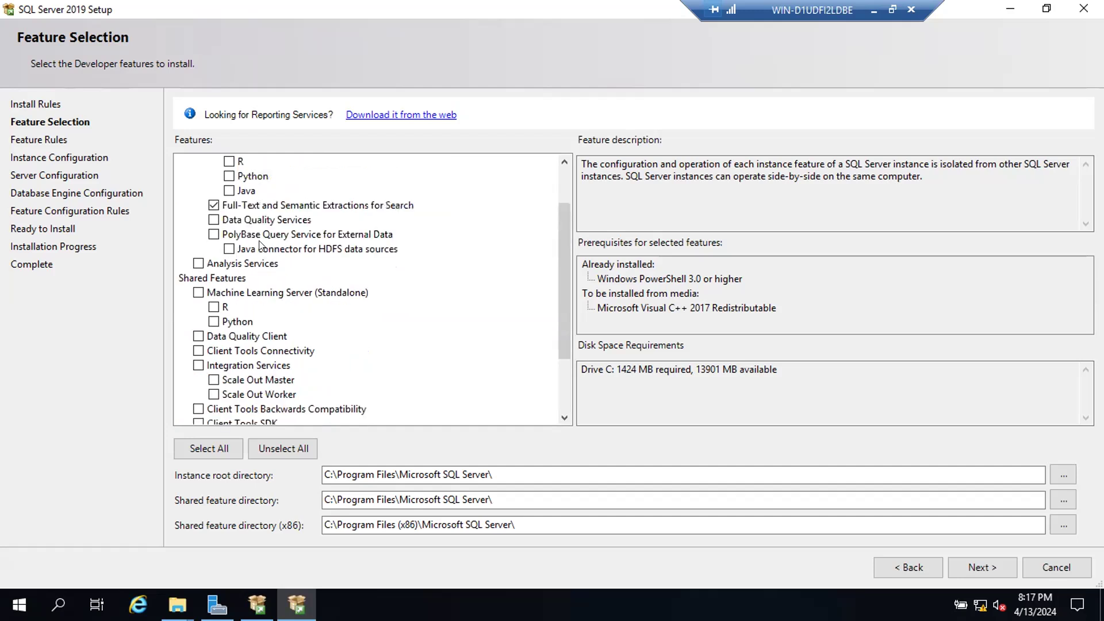
scroll(238, 267, down, 2)
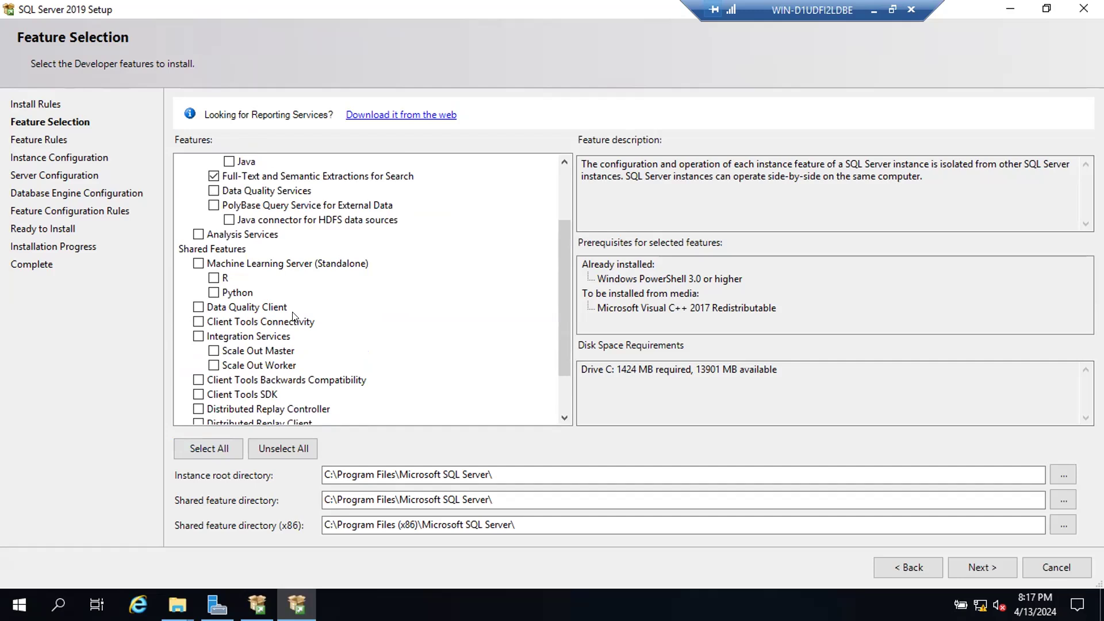
scroll(314, 308, up, 2)
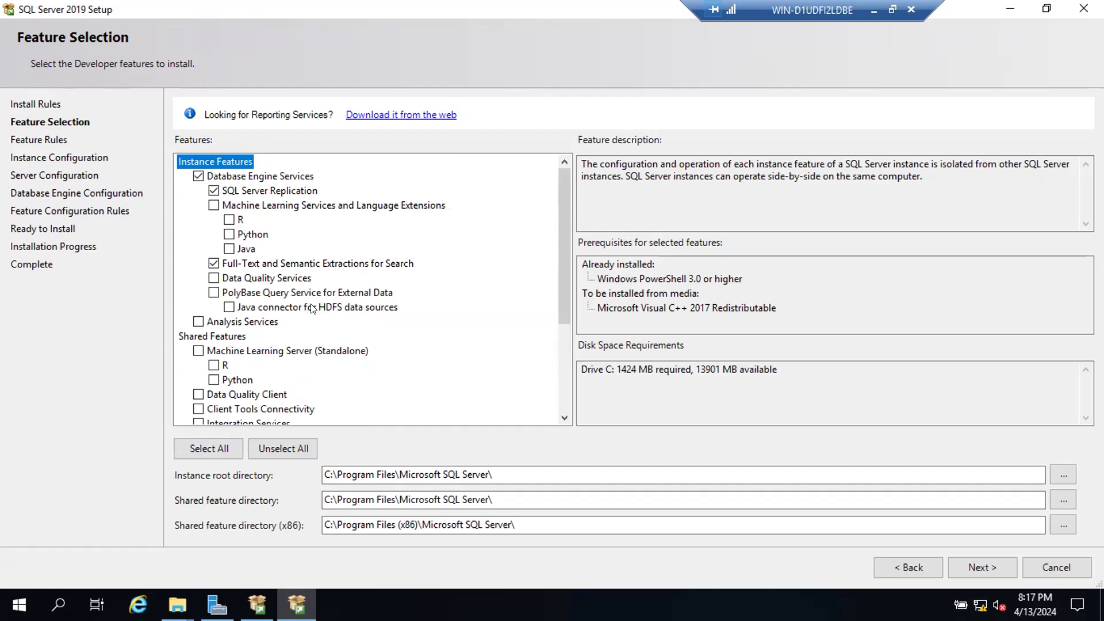
Select the shared features Client Tools Connectivity, Client Tools Backwards Compatibility, Client Tools SDK and SQL Client Connectivity SDK.
scroll(314, 309, down, 2)
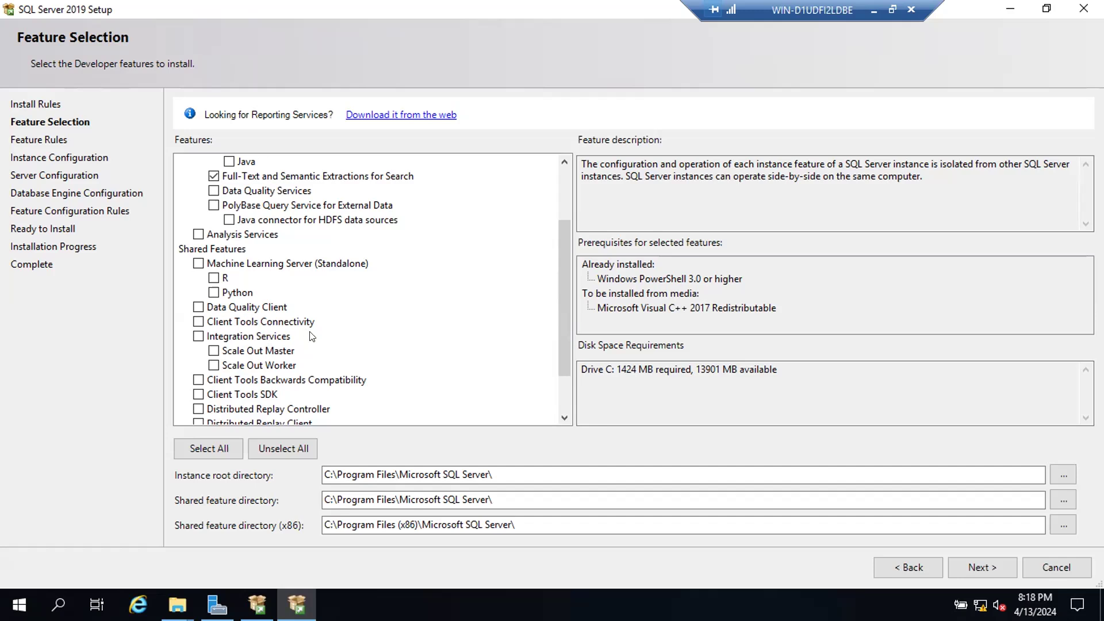
scroll(311, 337, down, 2)
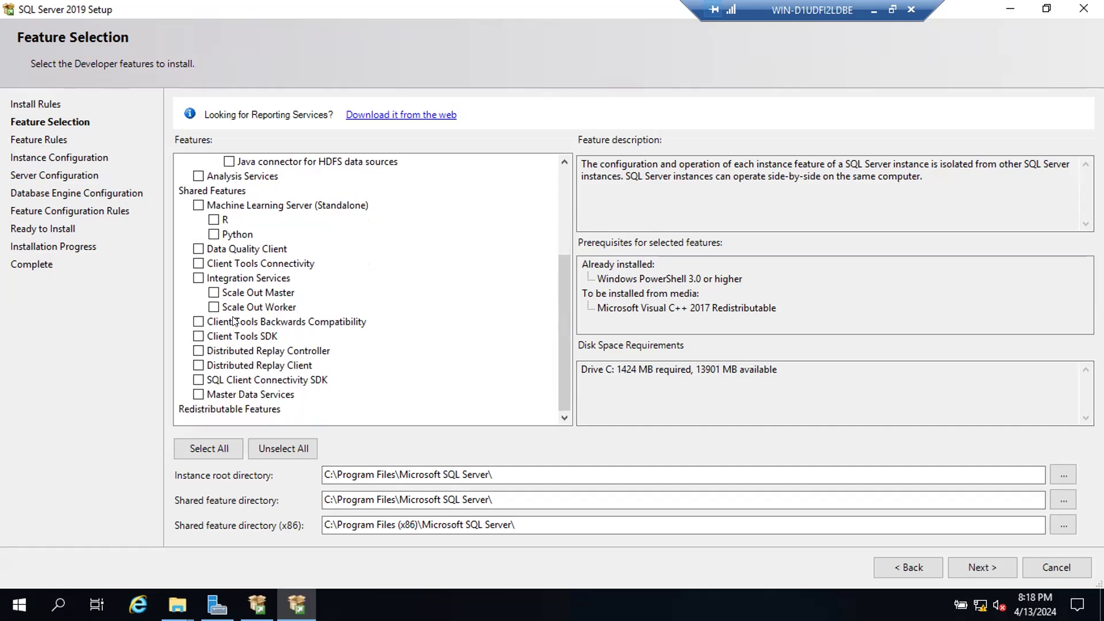
click(199, 263)
click(198, 336)
scroll(248, 281, up, 5)
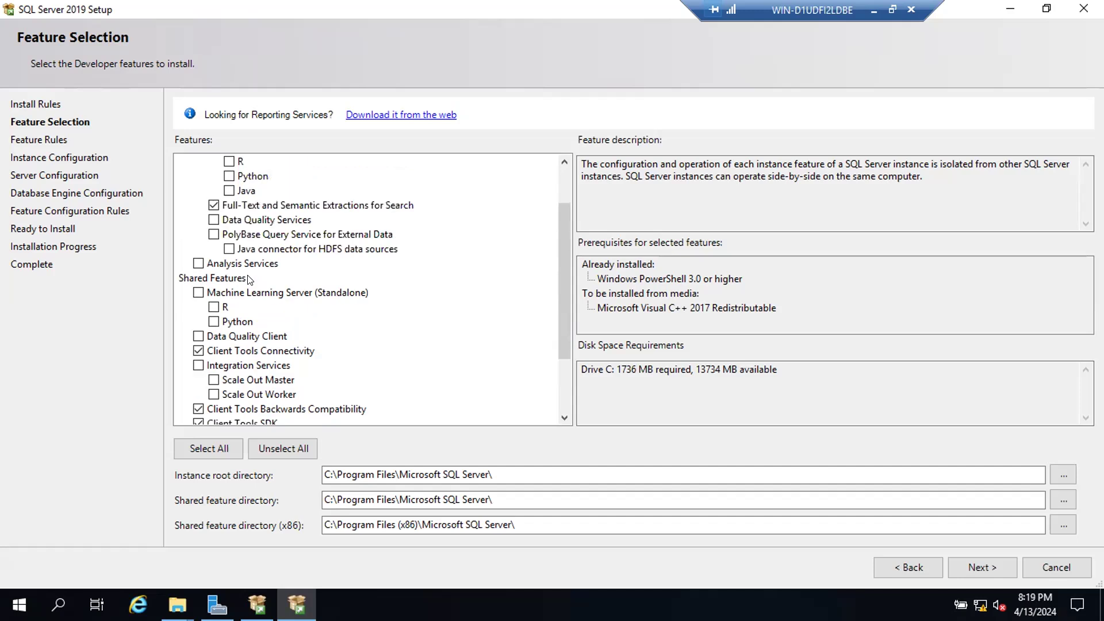
scroll(247, 288, down, 5)
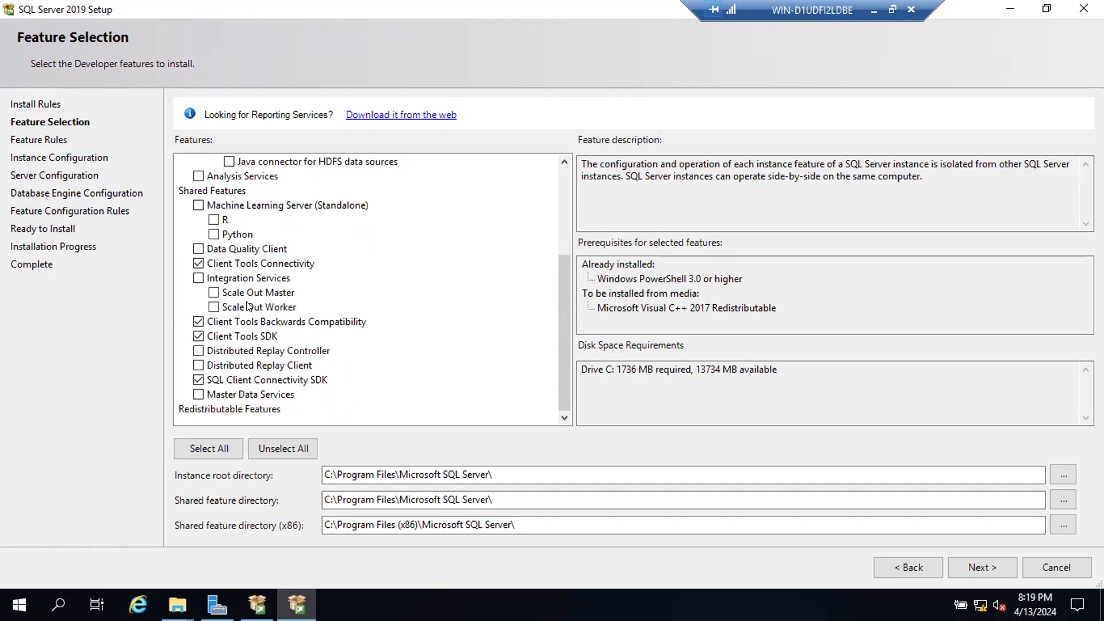
Compare the ticked and unticked components across the Instance Features and Shared Features groups in the features list.
click(874, 10)
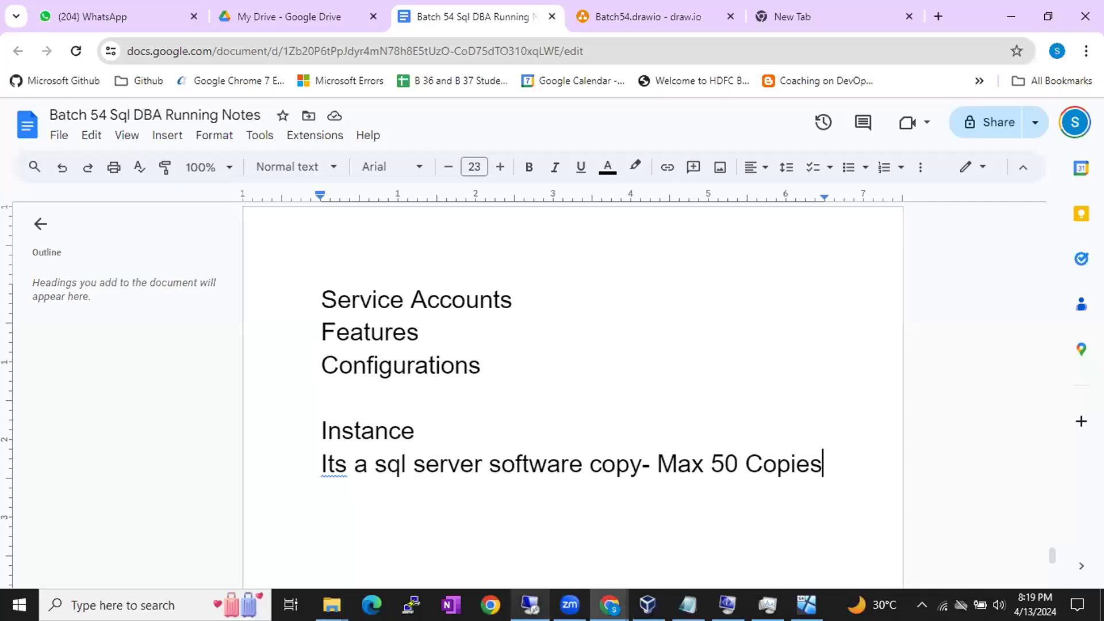
click(530, 604)
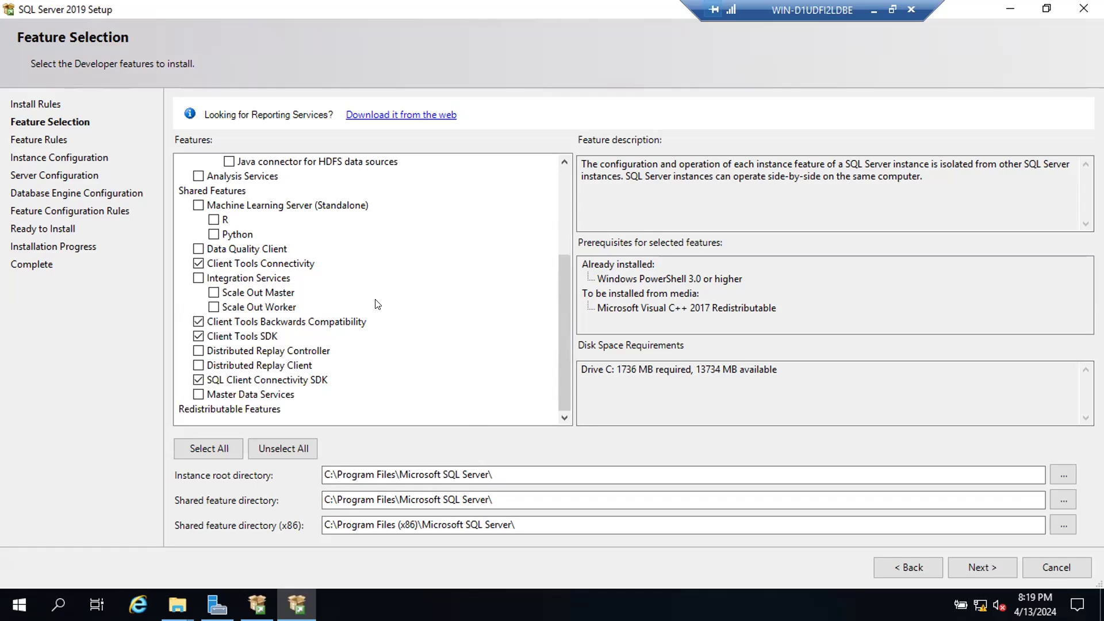
scroll(304, 296, up, 4)
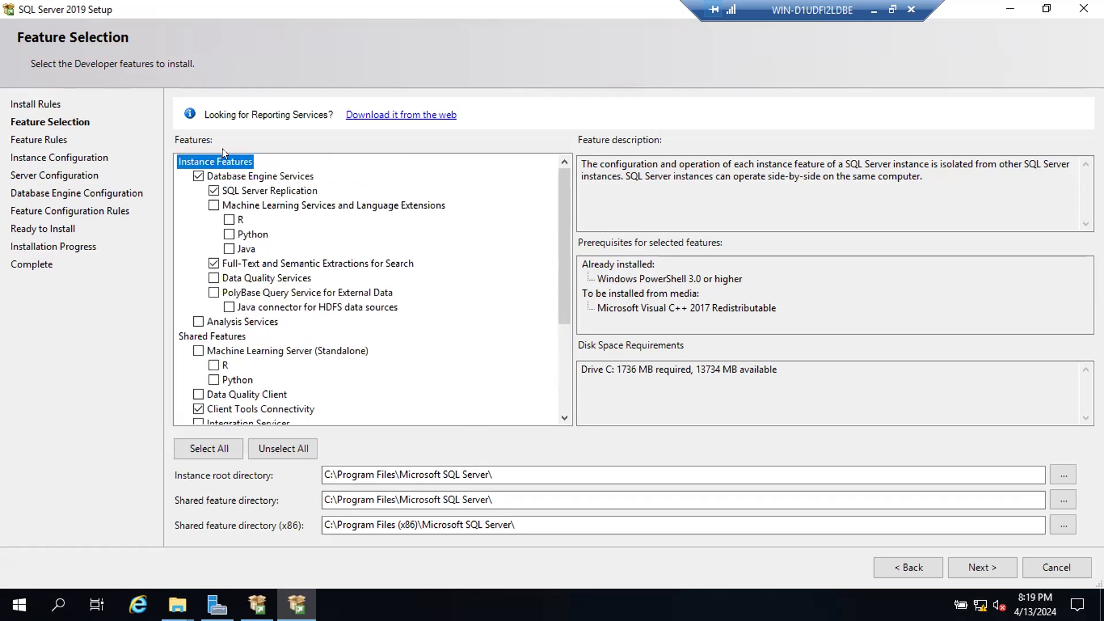
scroll(341, 310, down, 3)
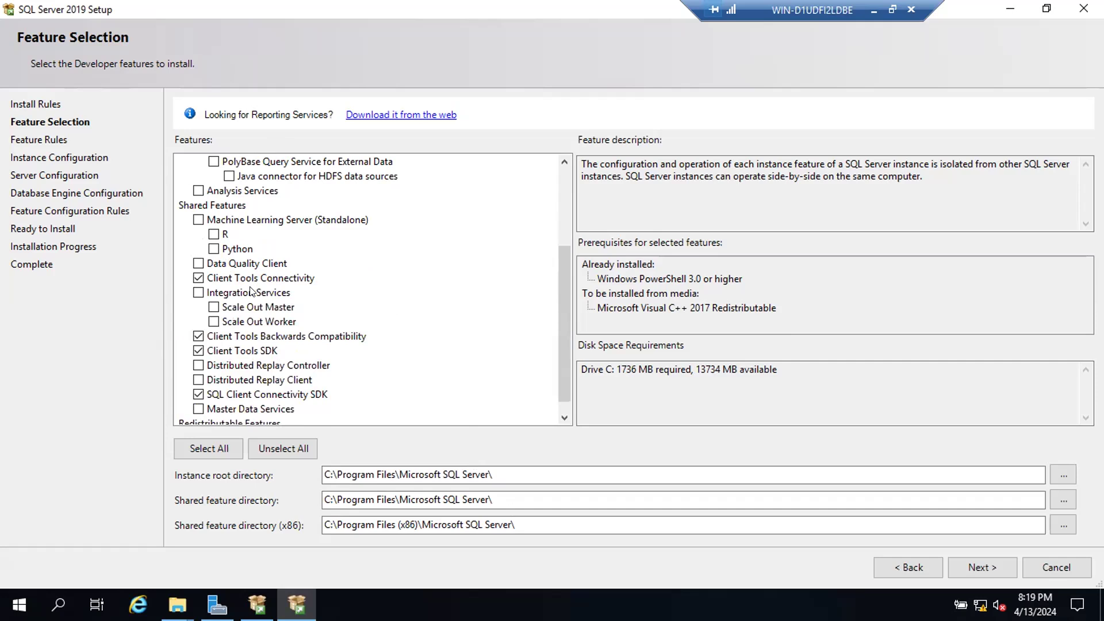
scroll(251, 290, up, 3)
scroll(220, 345, down, 2)
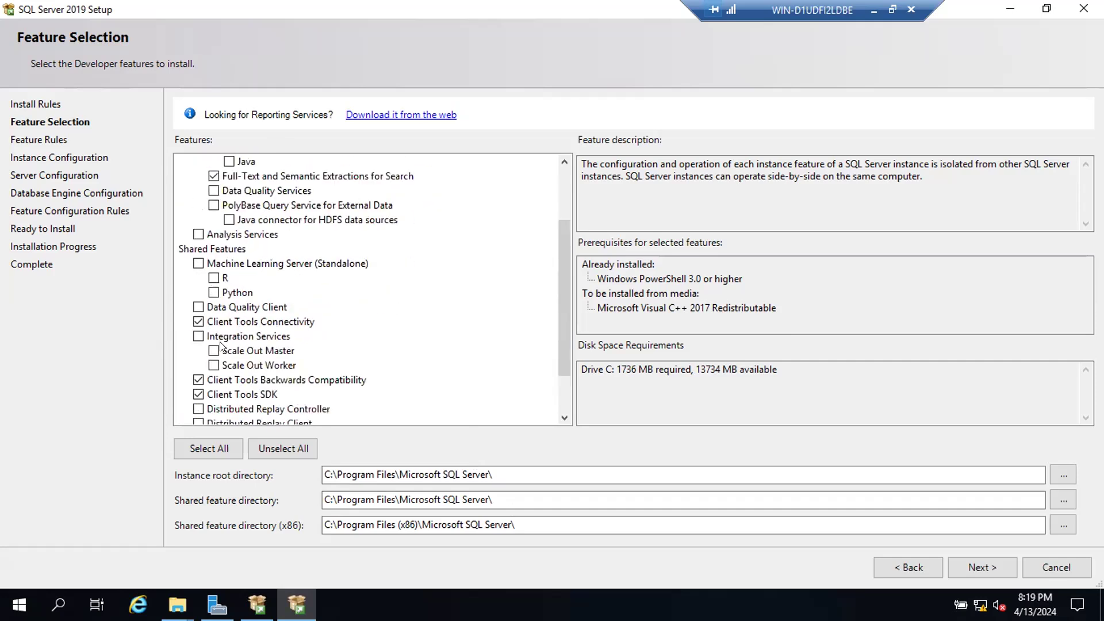
scroll(220, 345, down, 1)
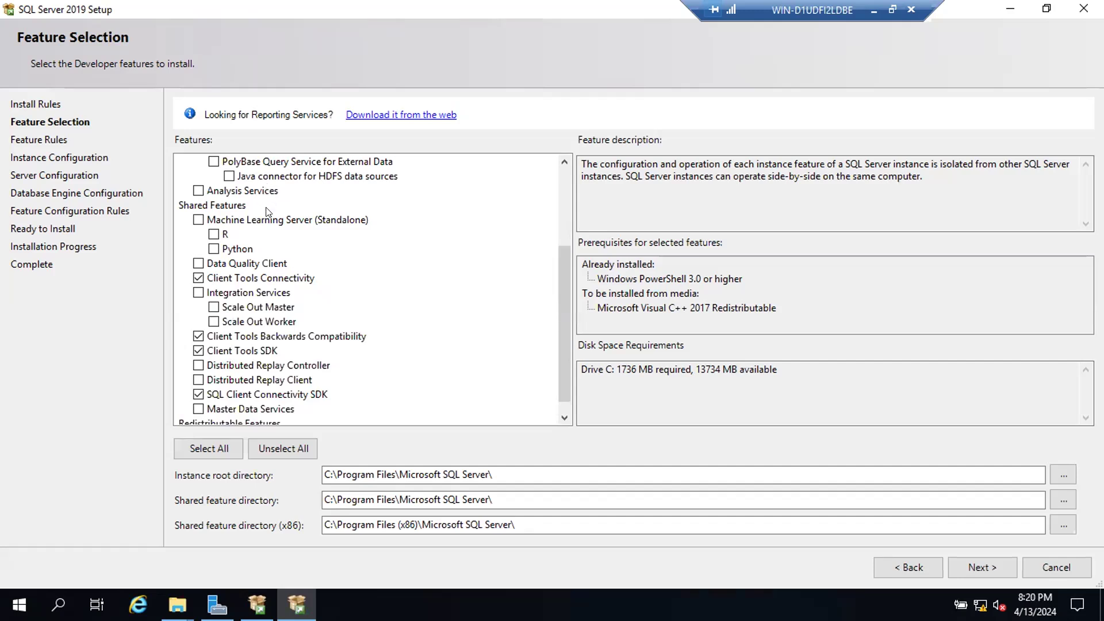
scroll(267, 211, up, 3)
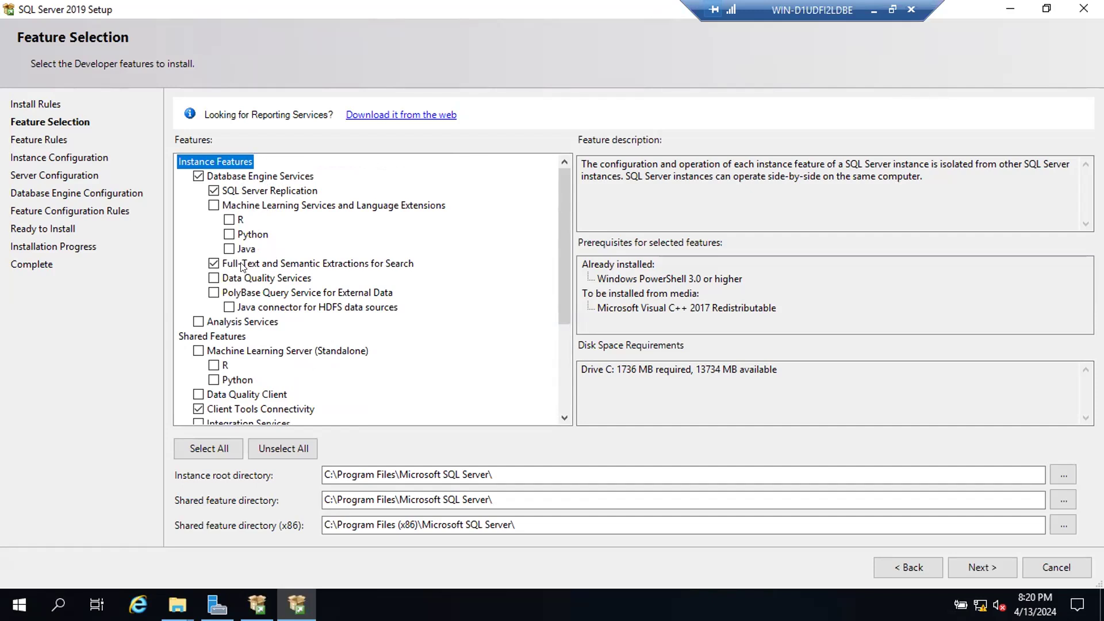
scroll(241, 266, down, 3)
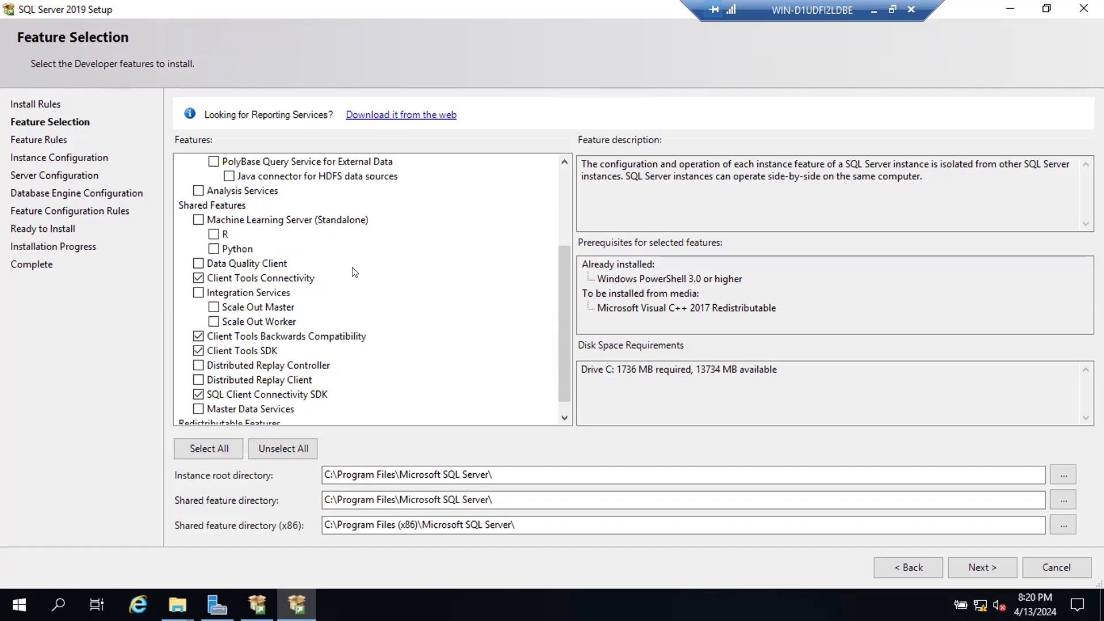
scroll(363, 277, up, 3)
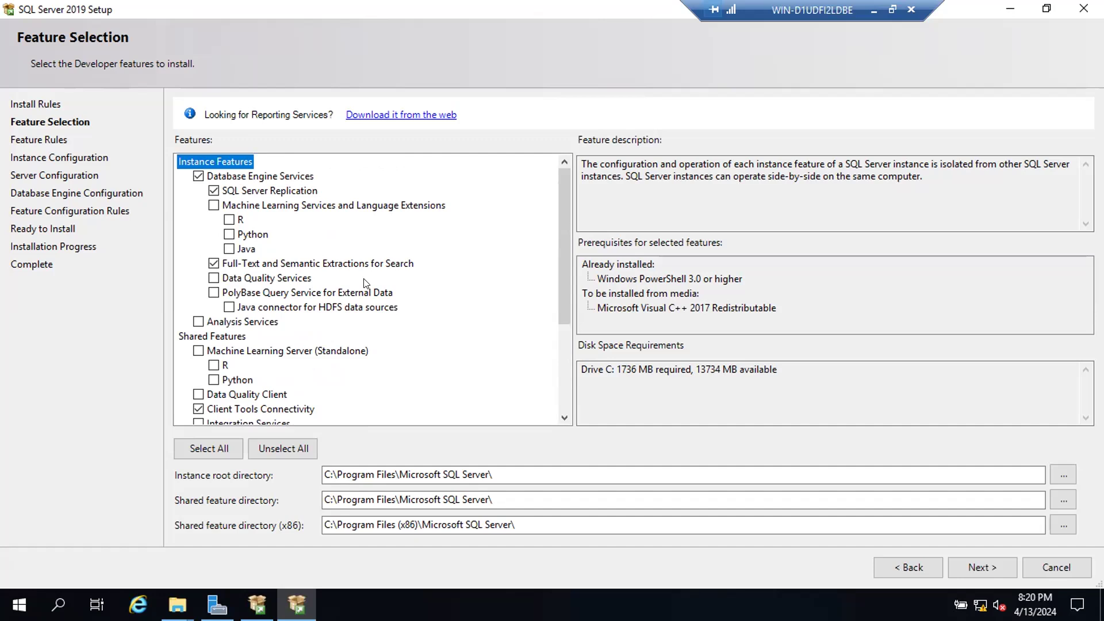
scroll(339, 332, down, 3)
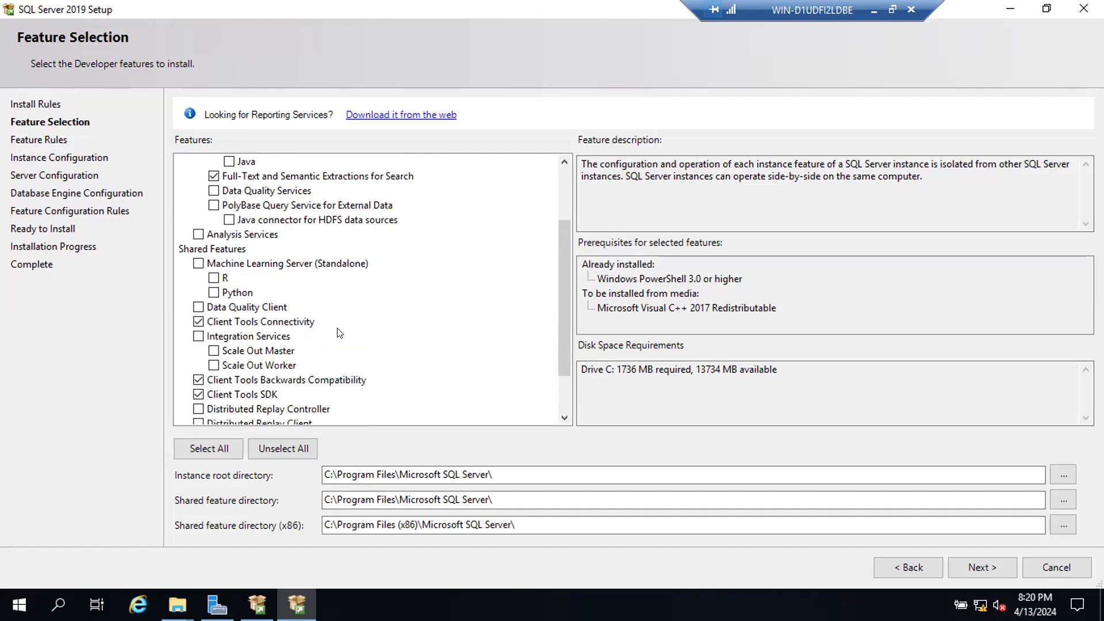
scroll(338, 332, up, 3)
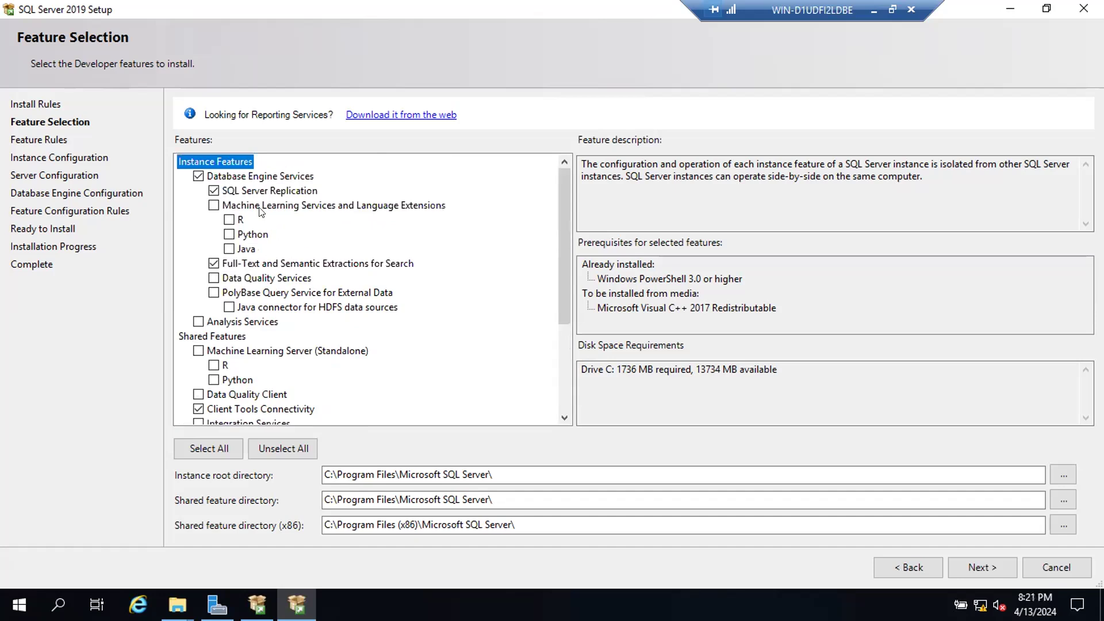
scroll(277, 341, down, 3)
scroll(277, 341, up, 3)
scroll(239, 266, down, 2)
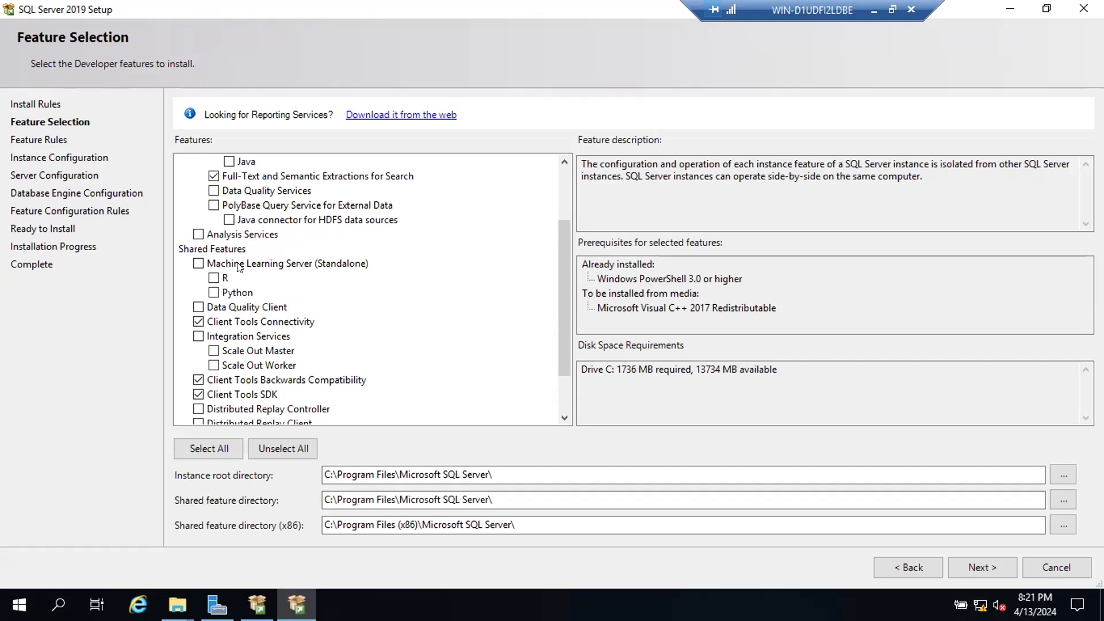
scroll(238, 266, up, 2)
scroll(239, 266, down, 3)
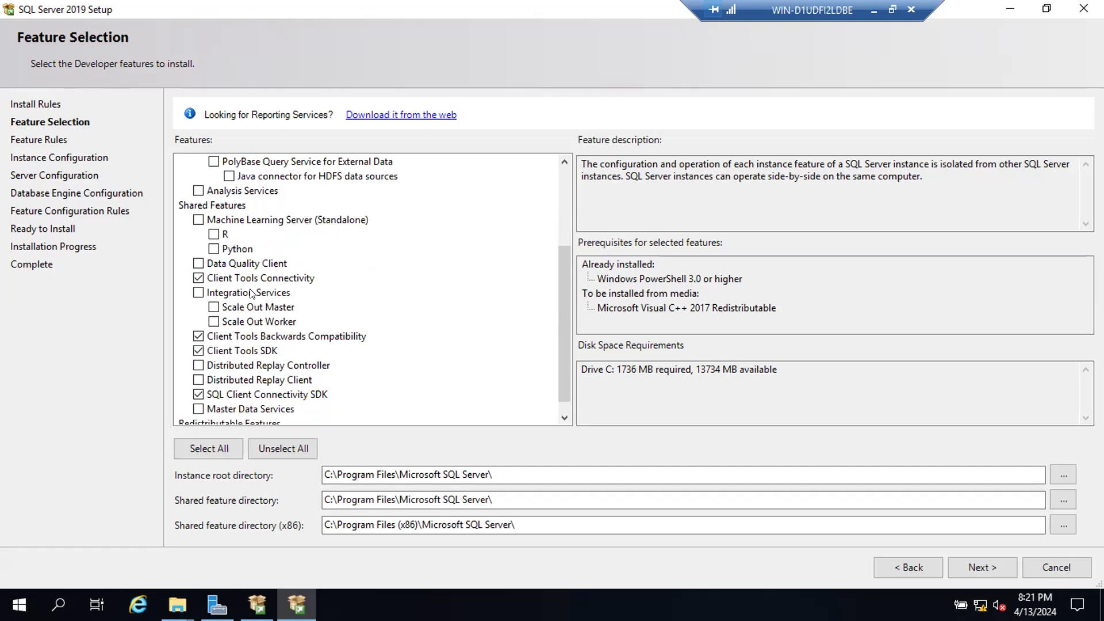
scroll(251, 294, up, 3)
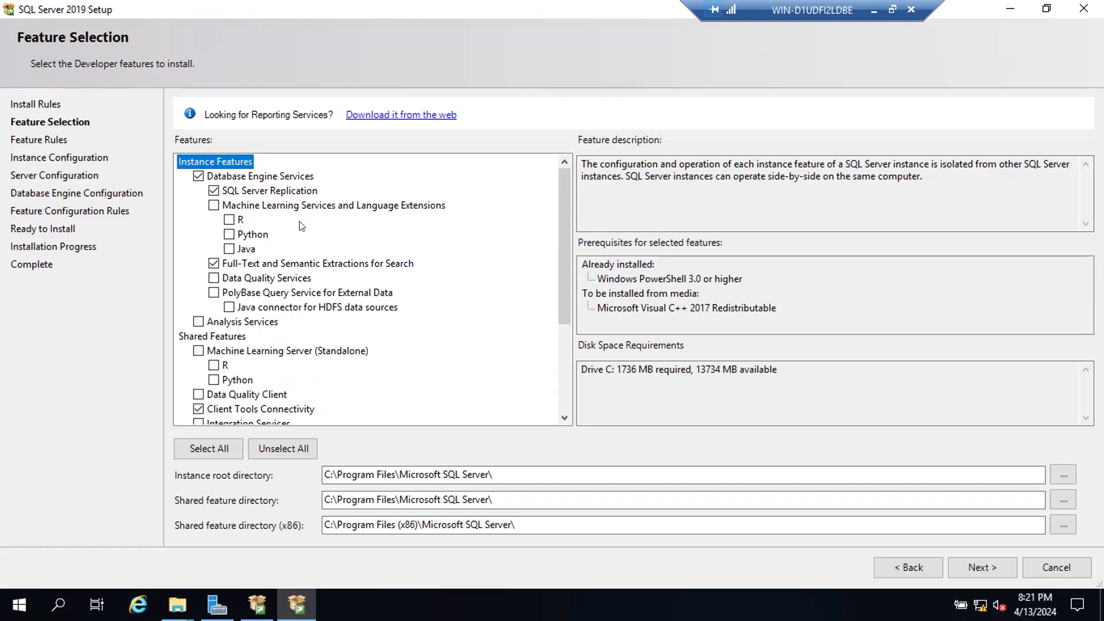
scroll(253, 357, down, 1)
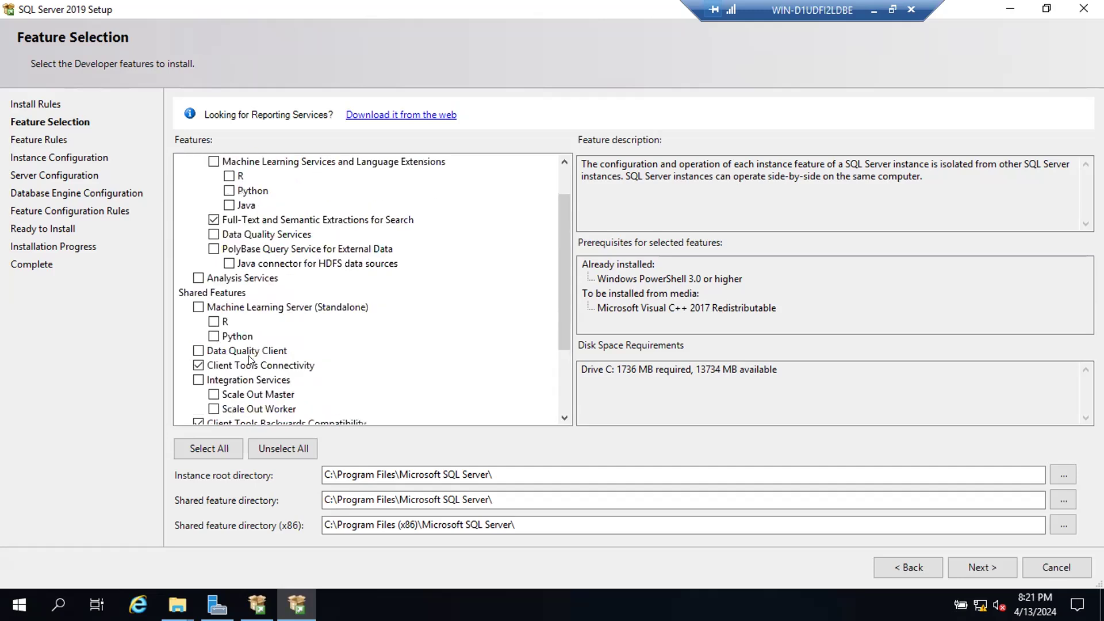
scroll(254, 352, down, 2)
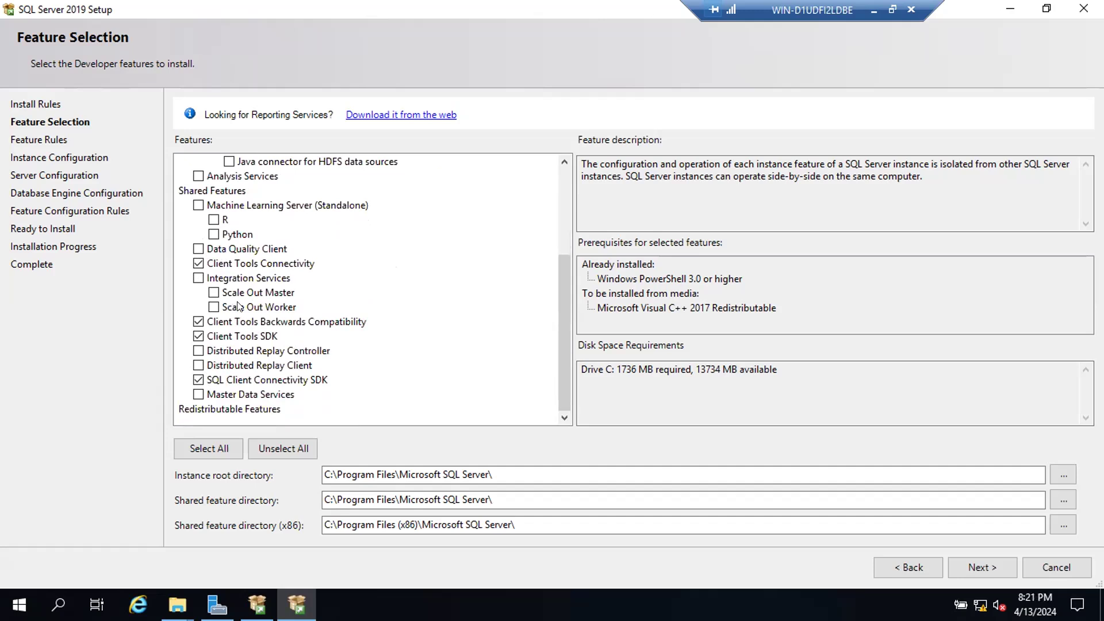
scroll(240, 307, up, 2)
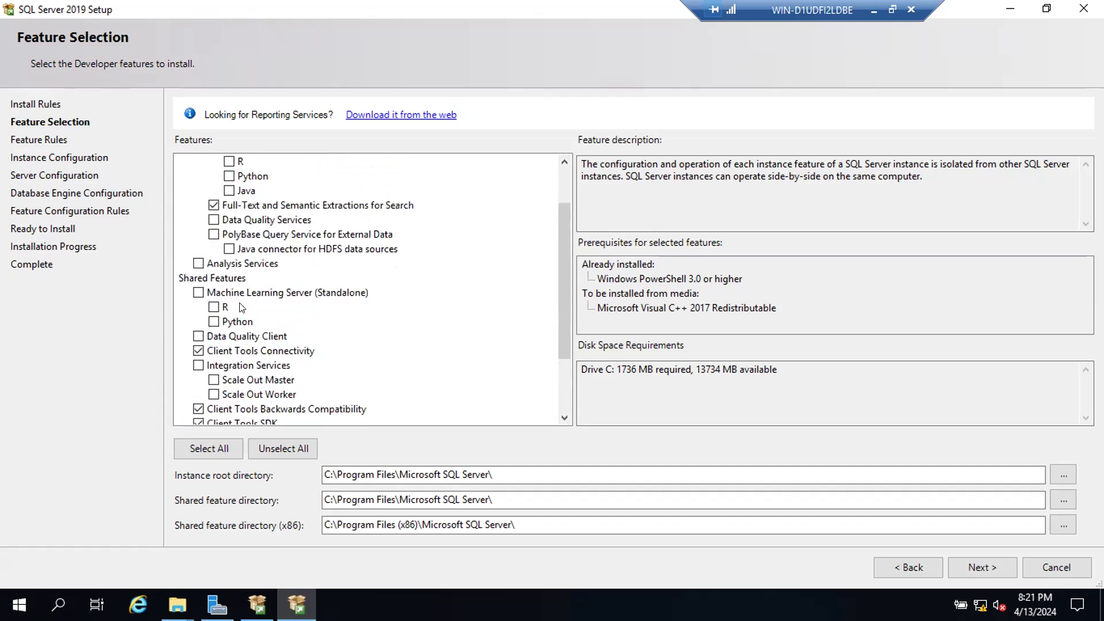
scroll(240, 307, down, 2)
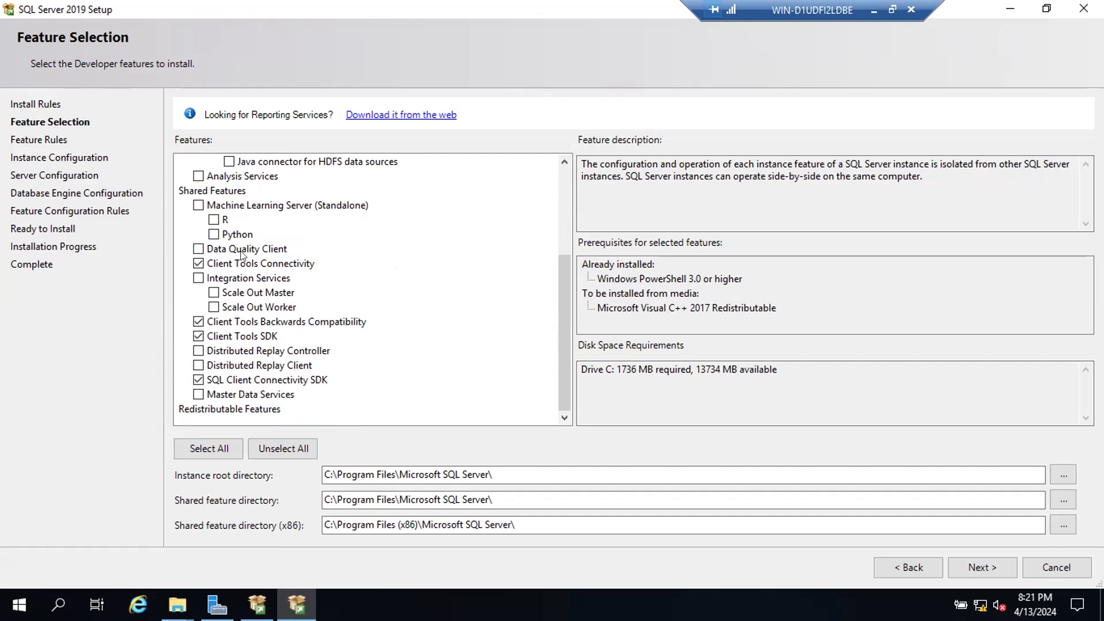
scroll(242, 256, up, 4)
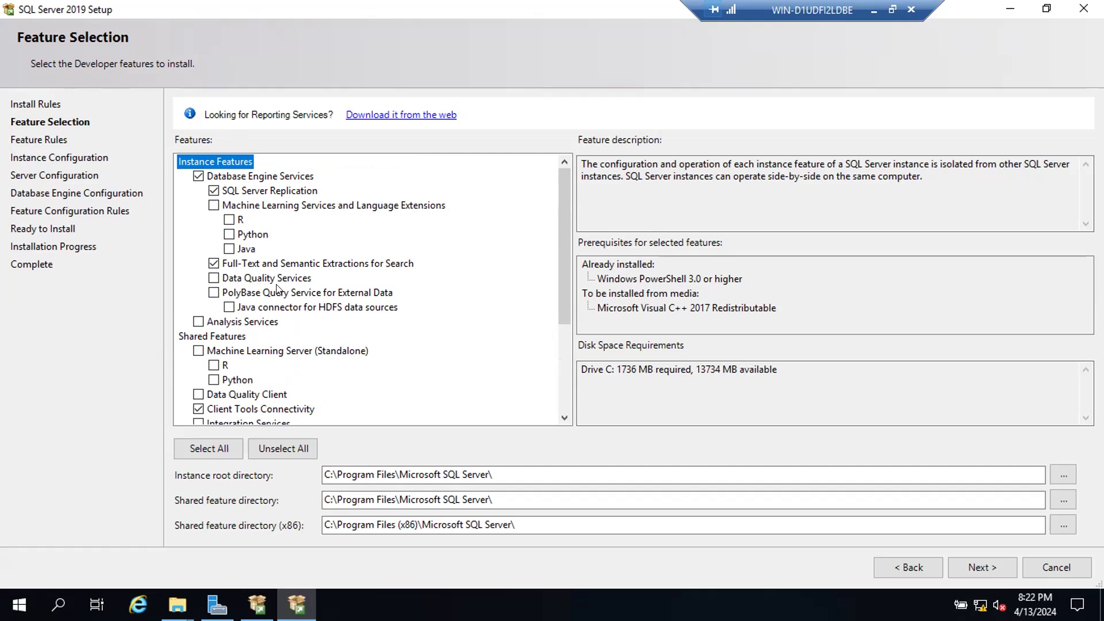
Look at the Reporting Services installer in the Installation Center, and compare it with the Analysis Services and Integration Services entries in the features list.
click(257, 604)
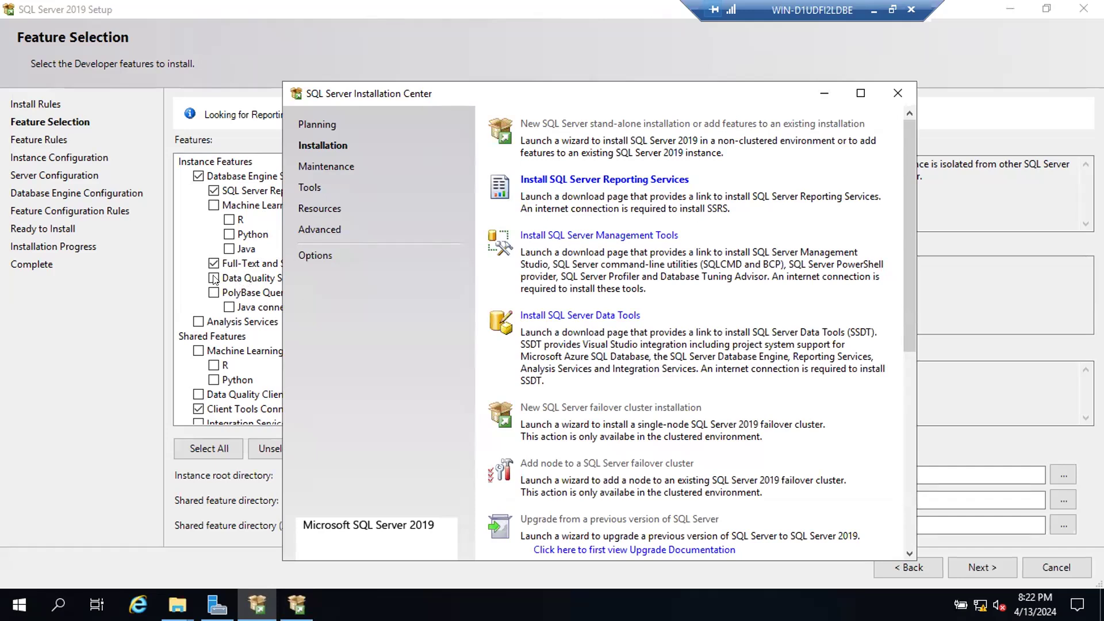
click(187, 292)
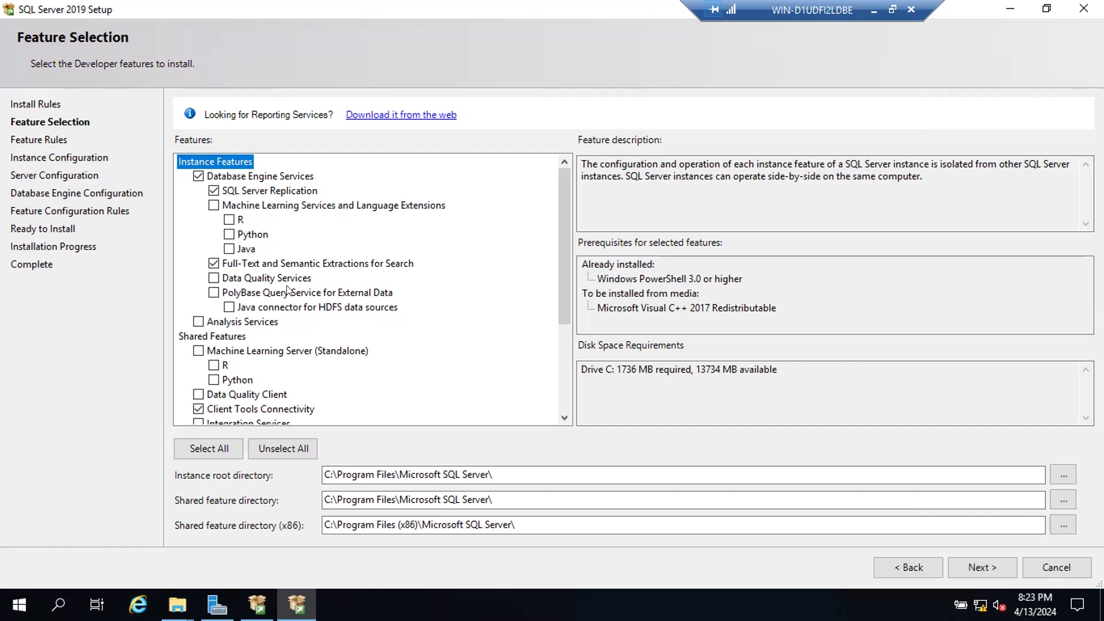
scroll(287, 292, down, 1)
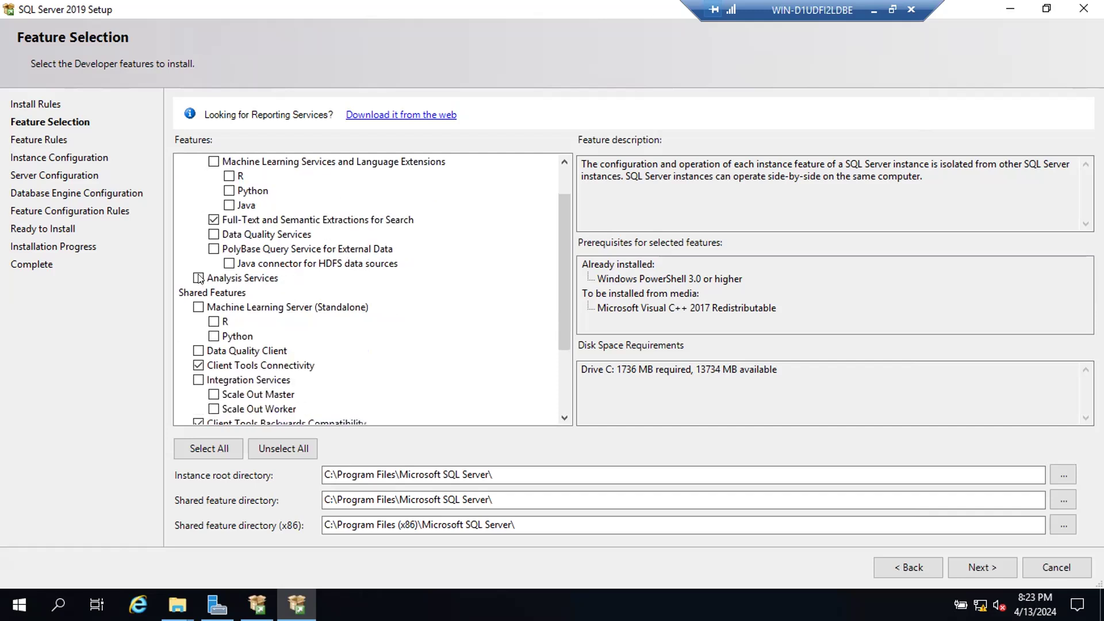
scroll(326, 305, down, 1)
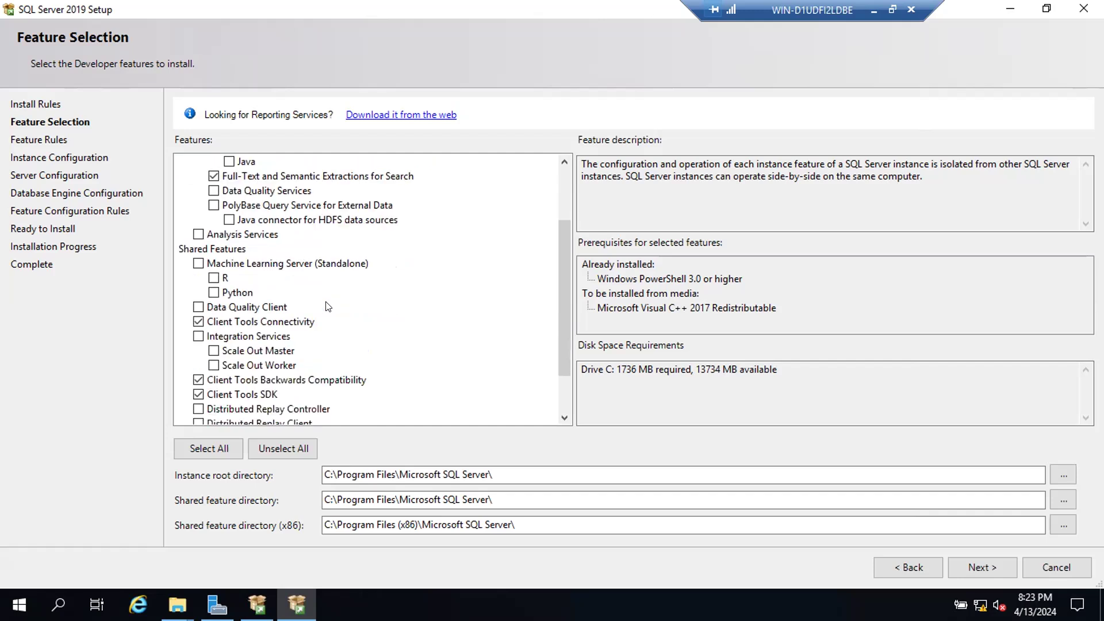
click(198, 336)
click(199, 337)
scroll(417, 320, up, 2)
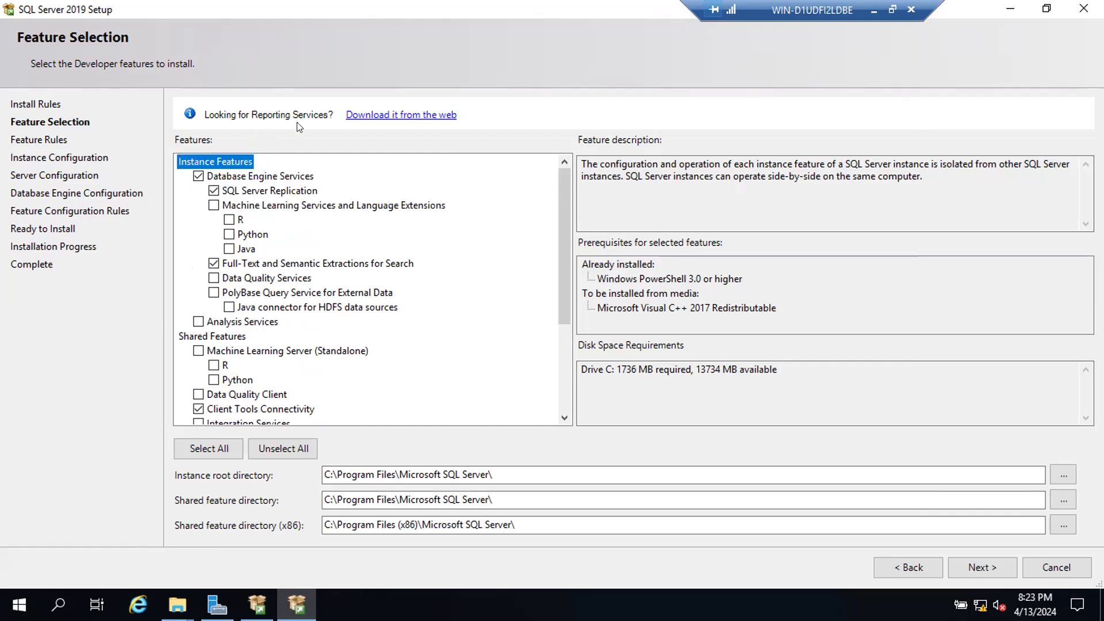
scroll(251, 305, down, 1)
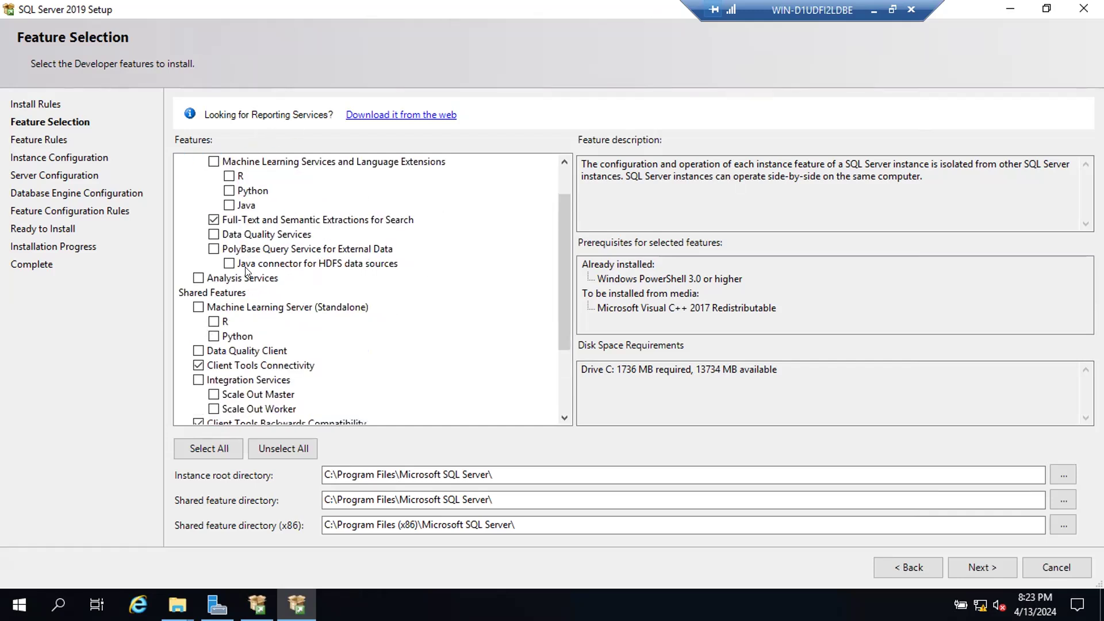
scroll(293, 291, up, 1)
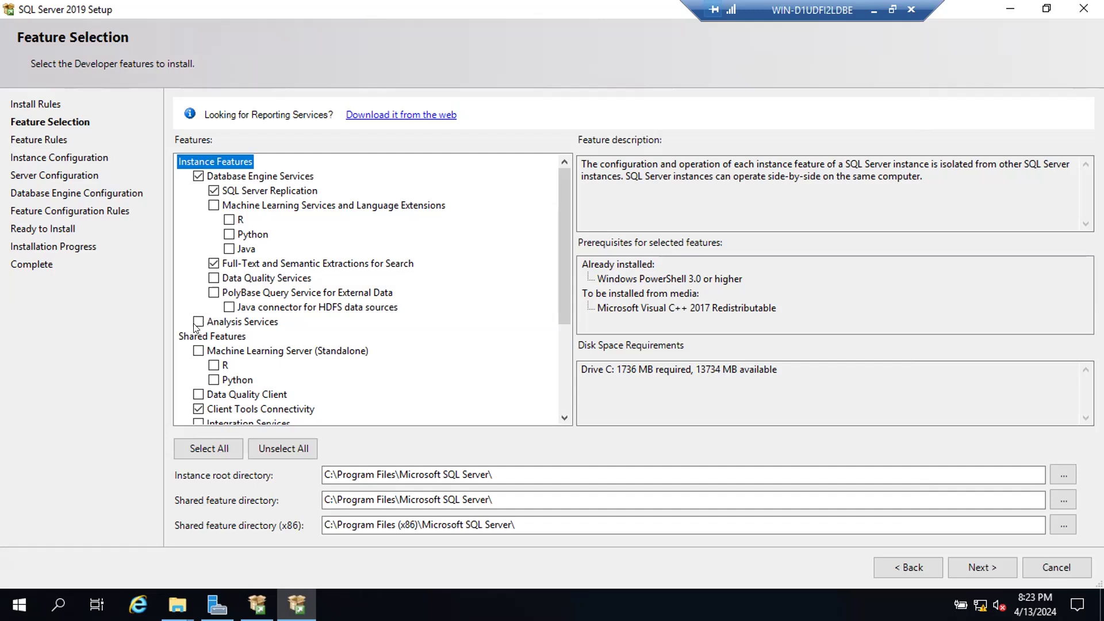
scroll(195, 327, down, 2)
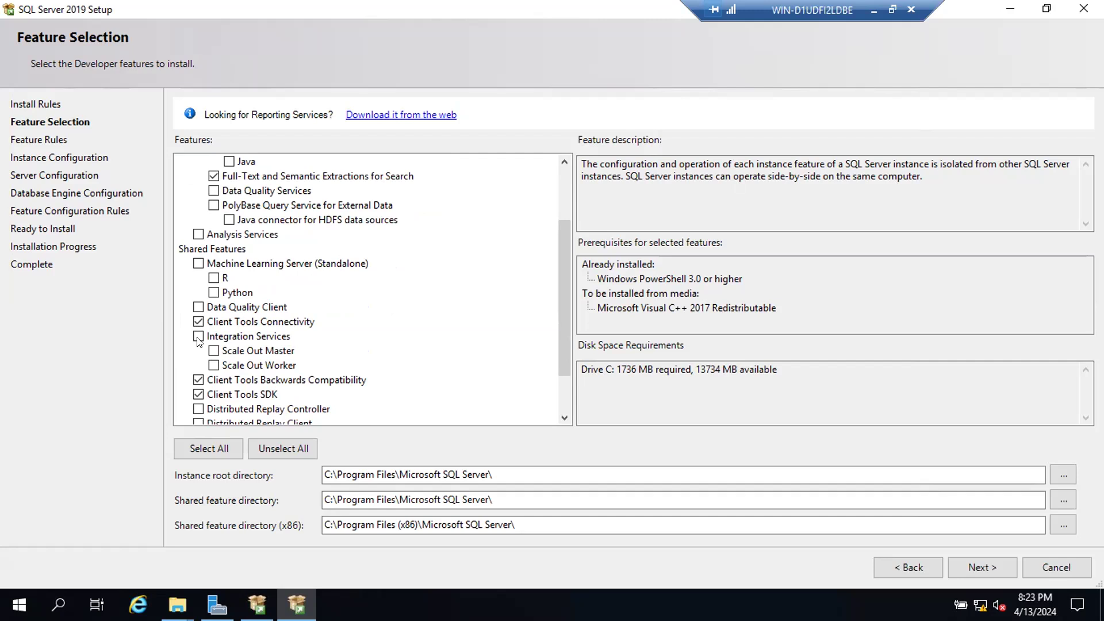
scroll(198, 340, up, 1)
scroll(216, 368, up, 1)
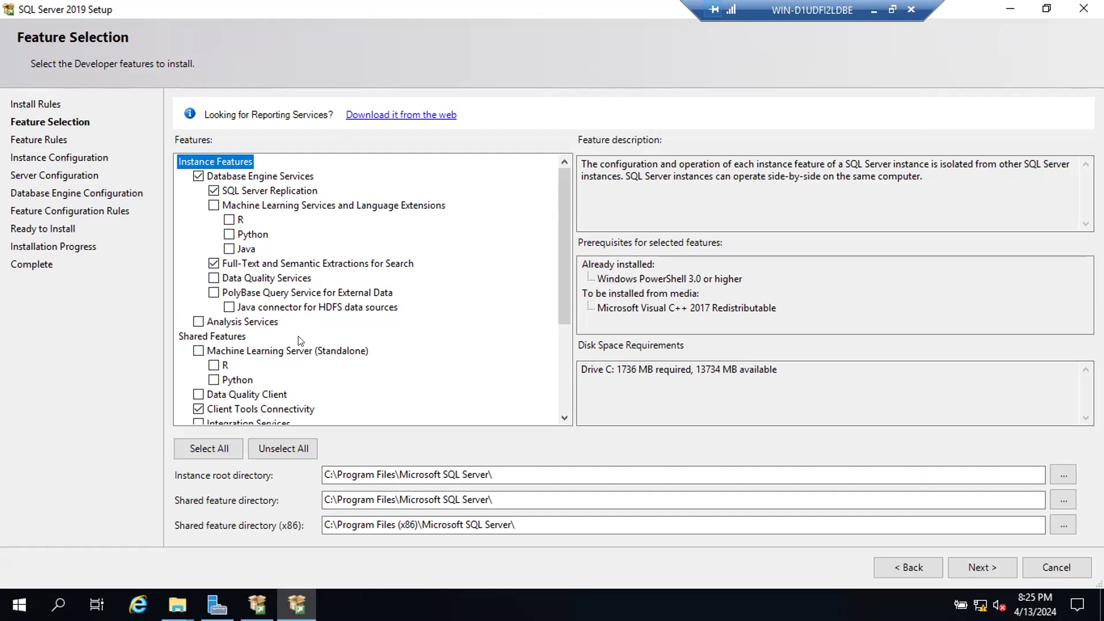
Review the instance root directory and shared feature directory paths on the Feature Selection page.
drag(493, 474, 336, 466)
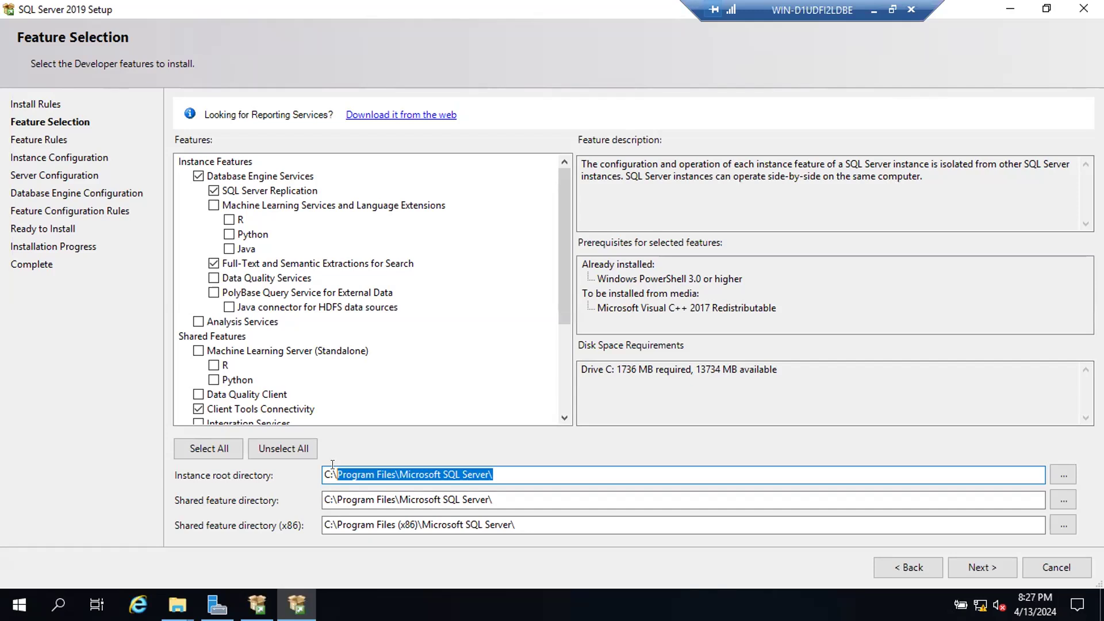
click(414, 474)
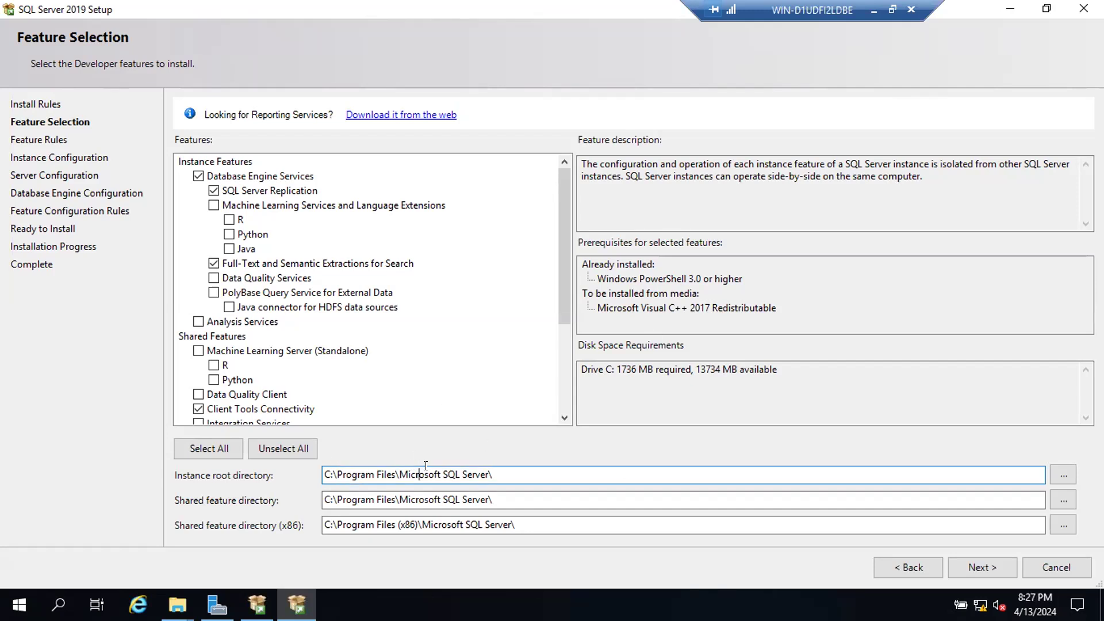
drag(493, 474, 315, 453)
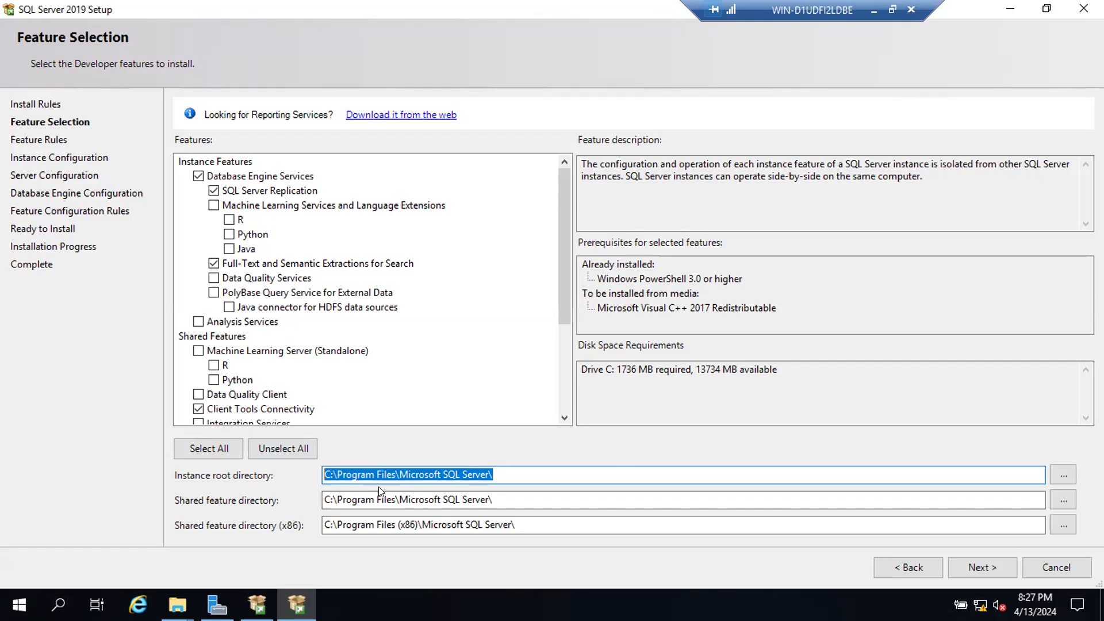
click(404, 472)
drag(492, 474, 324, 464)
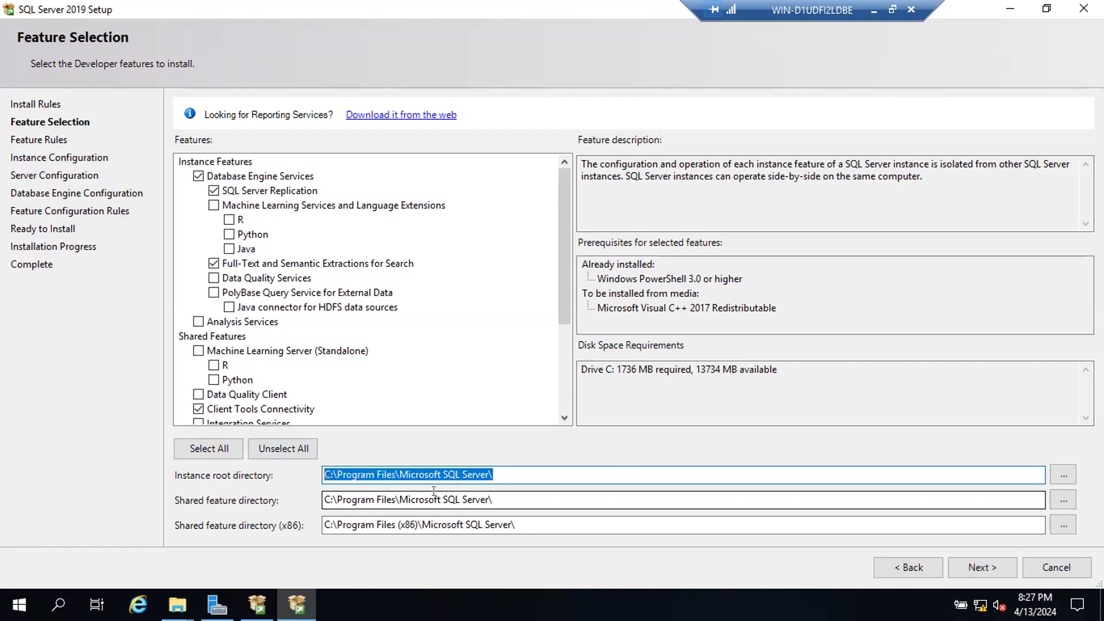
drag(493, 499, 382, 498)
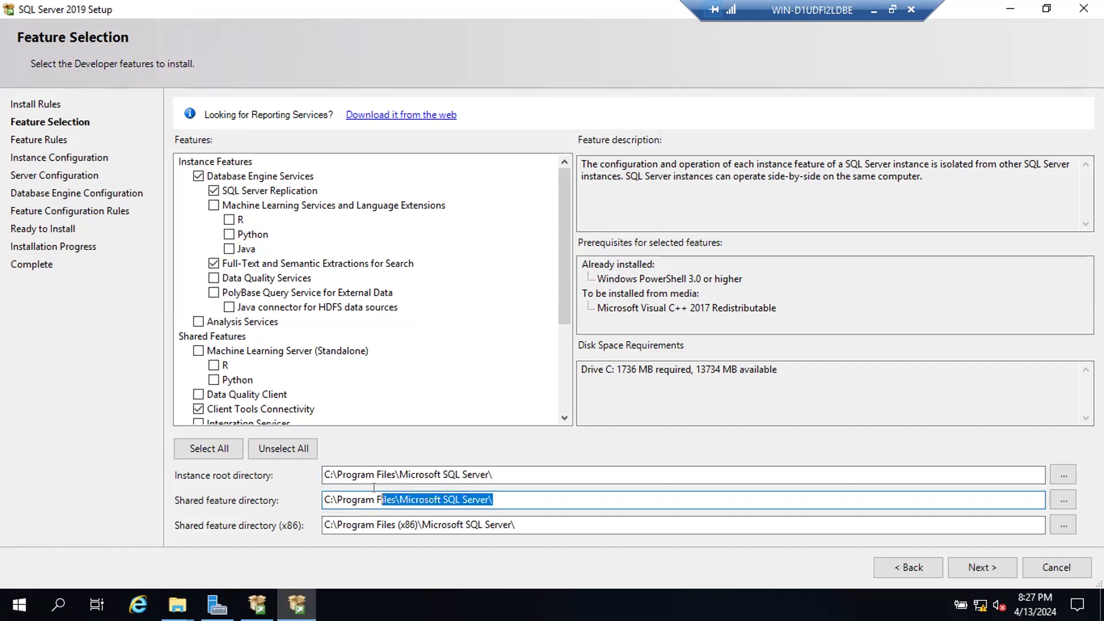
Check the required and available space on drive C under Disk Space Requirements, and proceed to the Instance Configuration page.
drag(618, 371, 731, 369)
click(647, 370)
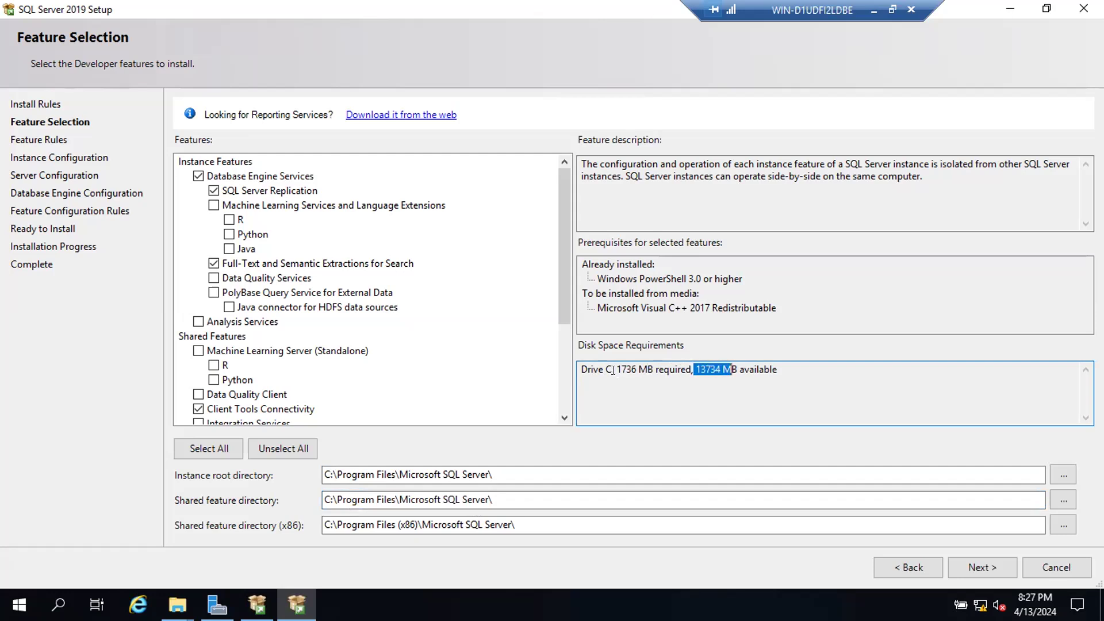
drag(613, 370, 644, 369)
click(644, 368)
click(616, 363)
drag(616, 364, 725, 371)
click(661, 370)
drag(616, 368, 726, 370)
click(723, 370)
click(971, 569)
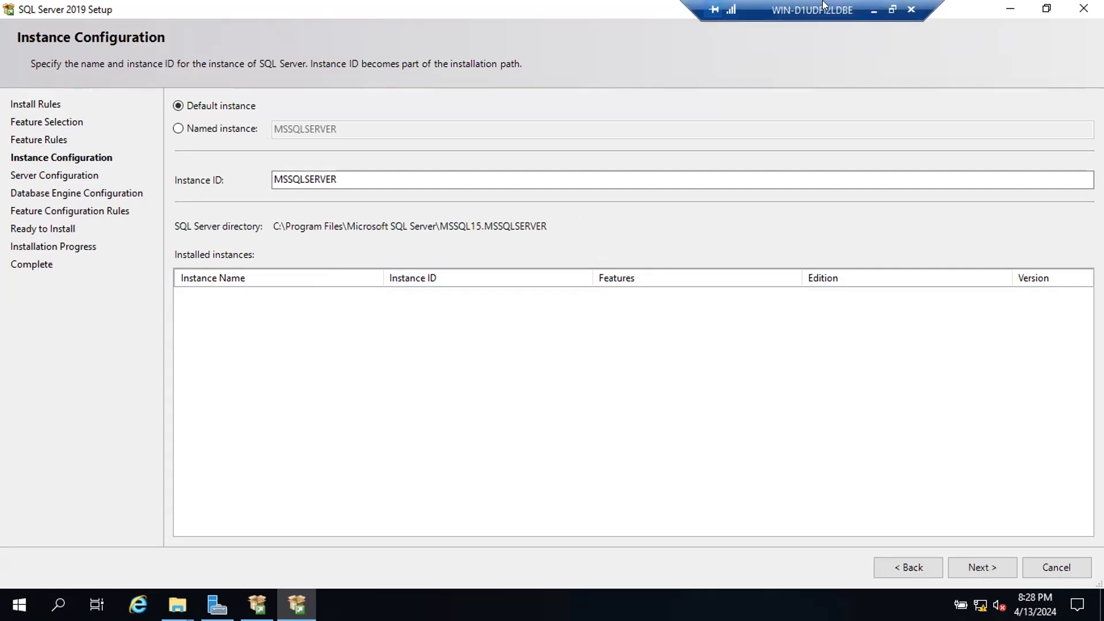
Switch to the Google Docs running notes and add the line "In a single windows machine/Box" at the end of the Instance section.
click(874, 10)
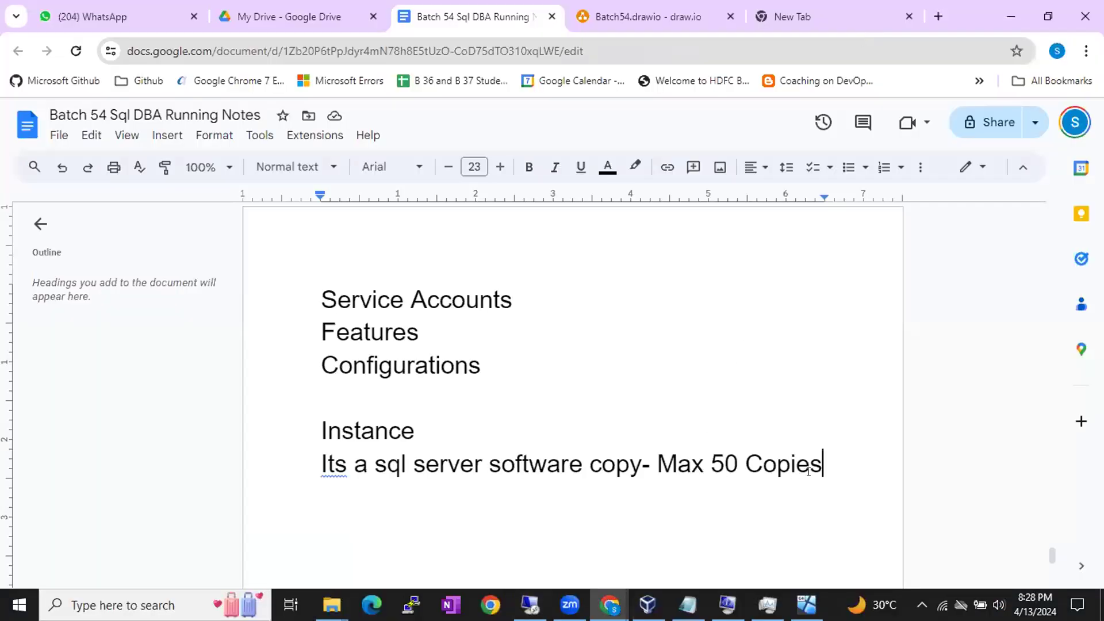
key(Return)
text(In )
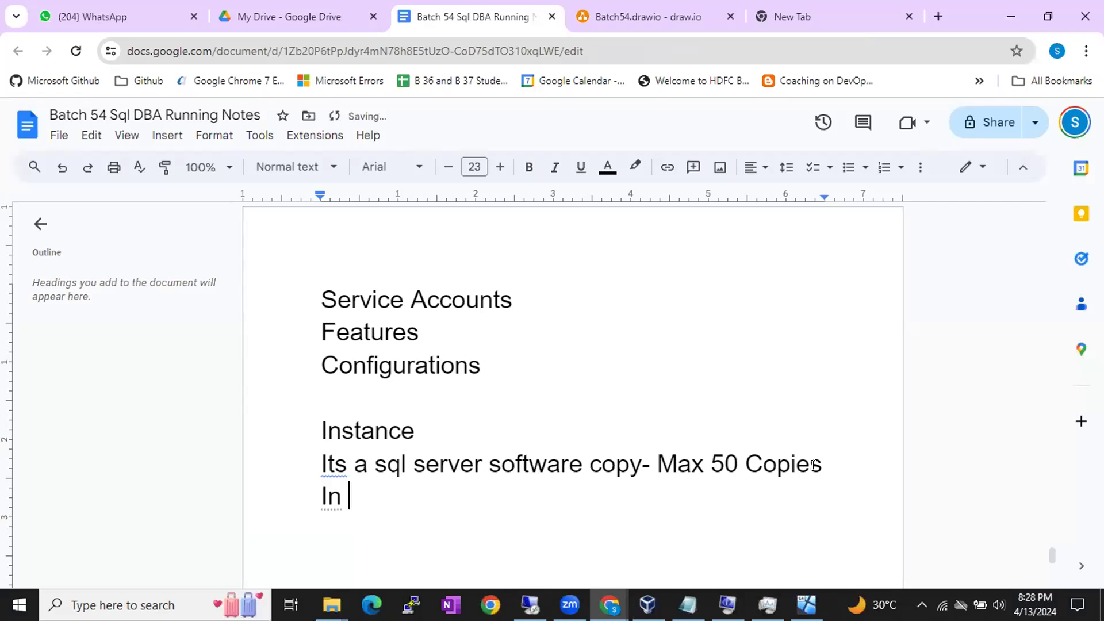
text(a single windo)
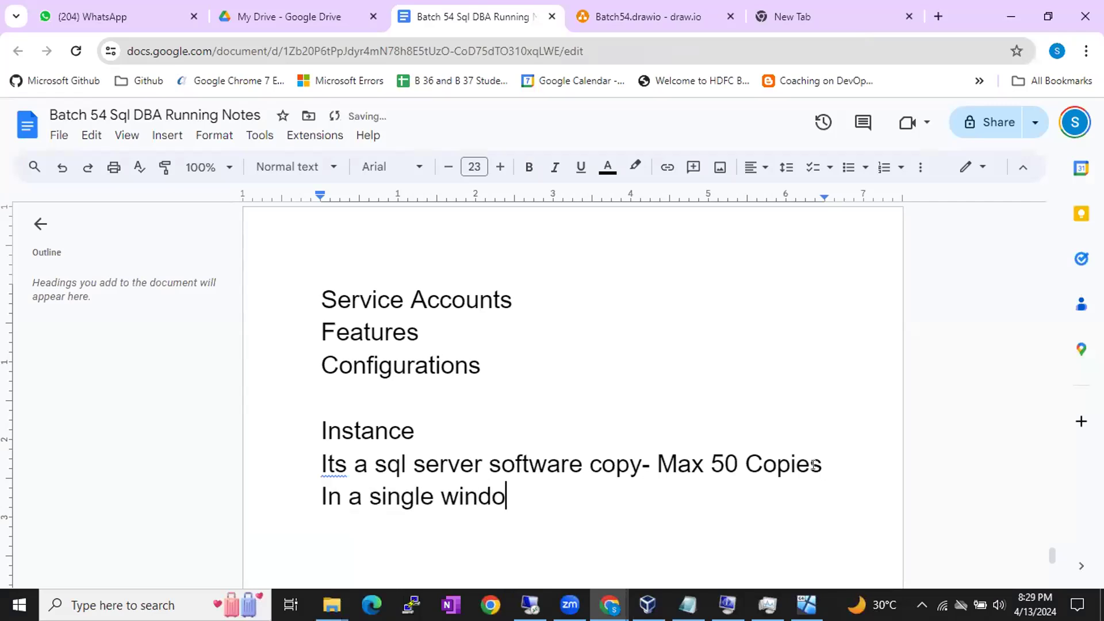
text(ws machine/Box)
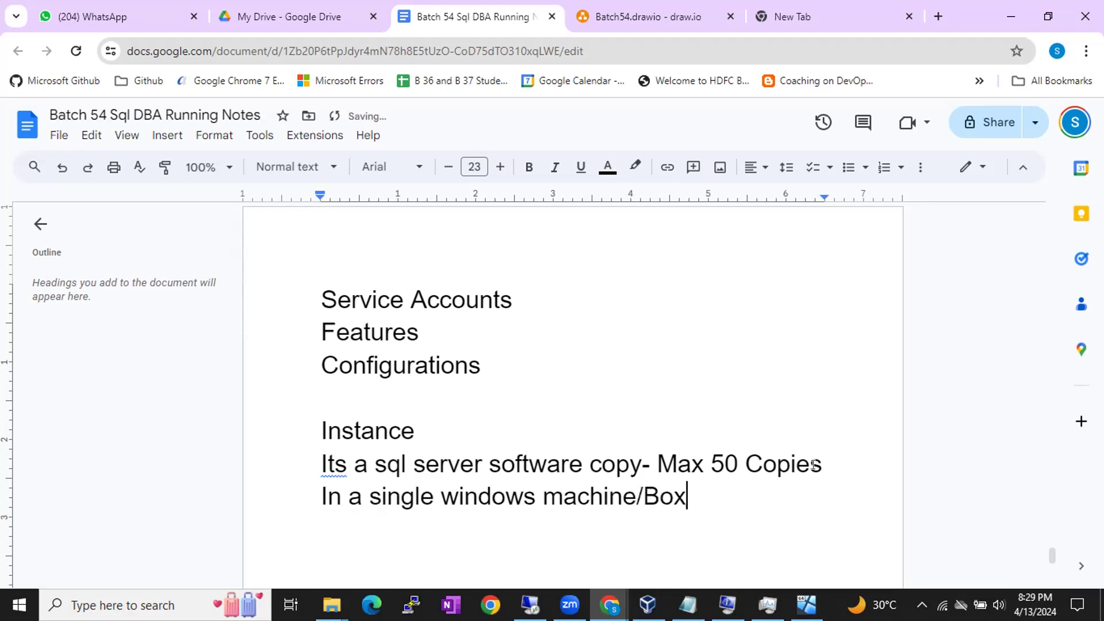
Add the line "1- Default Instance" to the Instance notes and begin the following line with "49- N".
key(Return)
text(1- Default Instance)
key(Return)
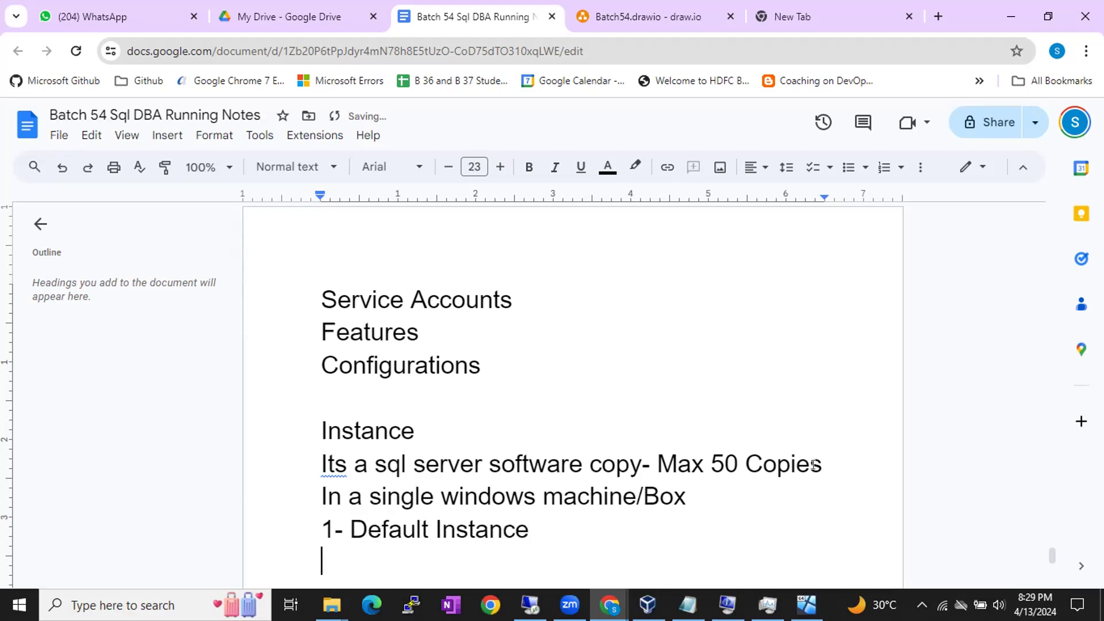
text(49- N)
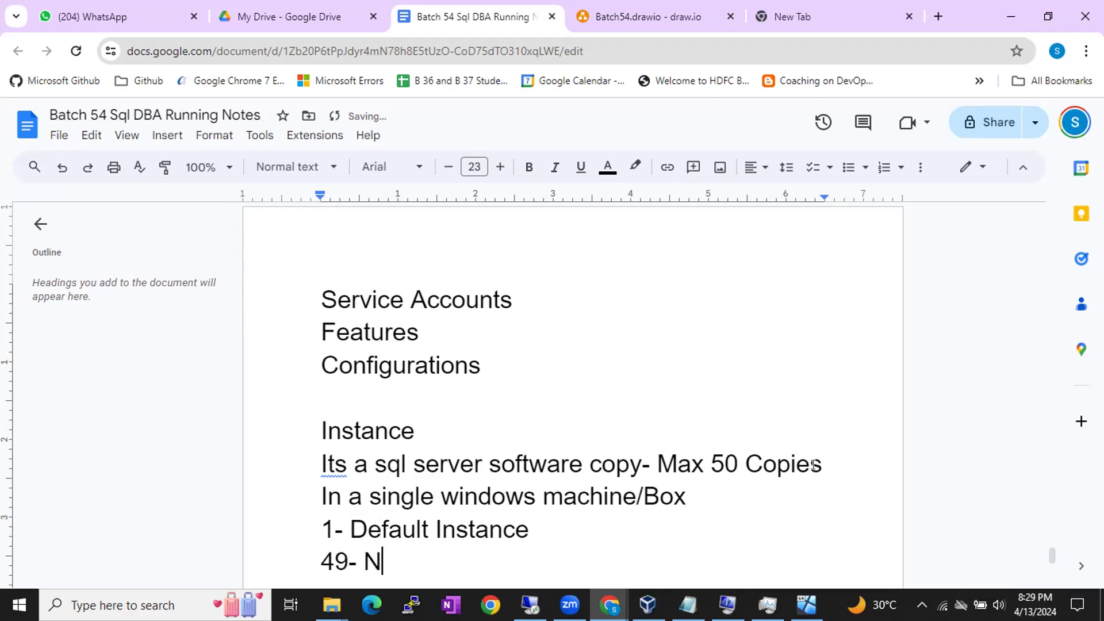
Complete the "49-" line under Instance as "49- Named Instances" and start a new line below it.
text(m)
key(BackSpace)
text(amed Instances)
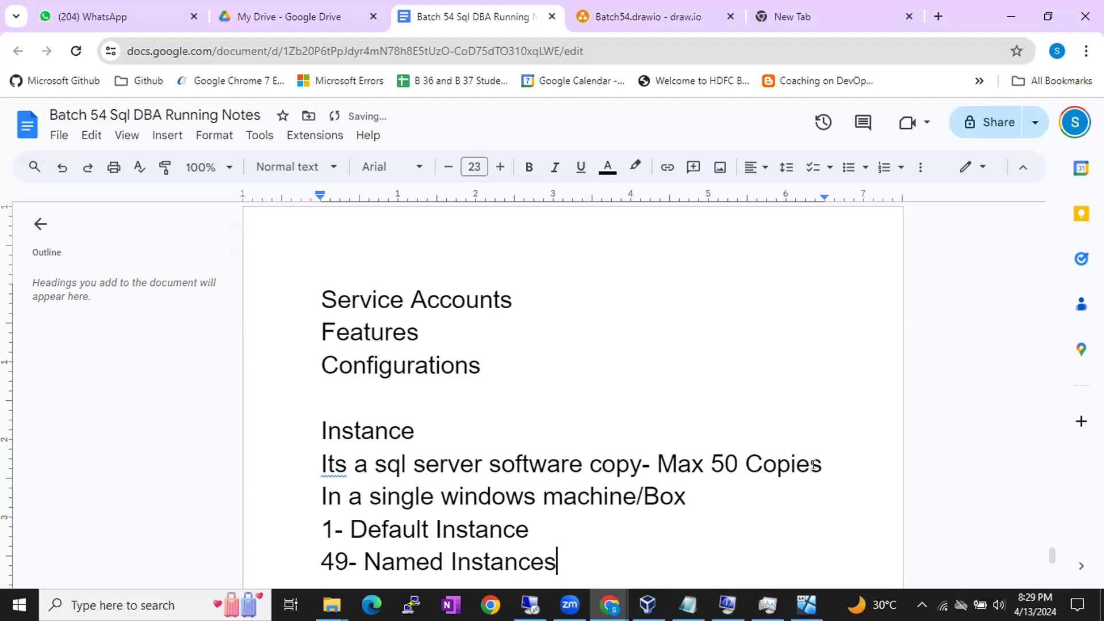
key(Return)
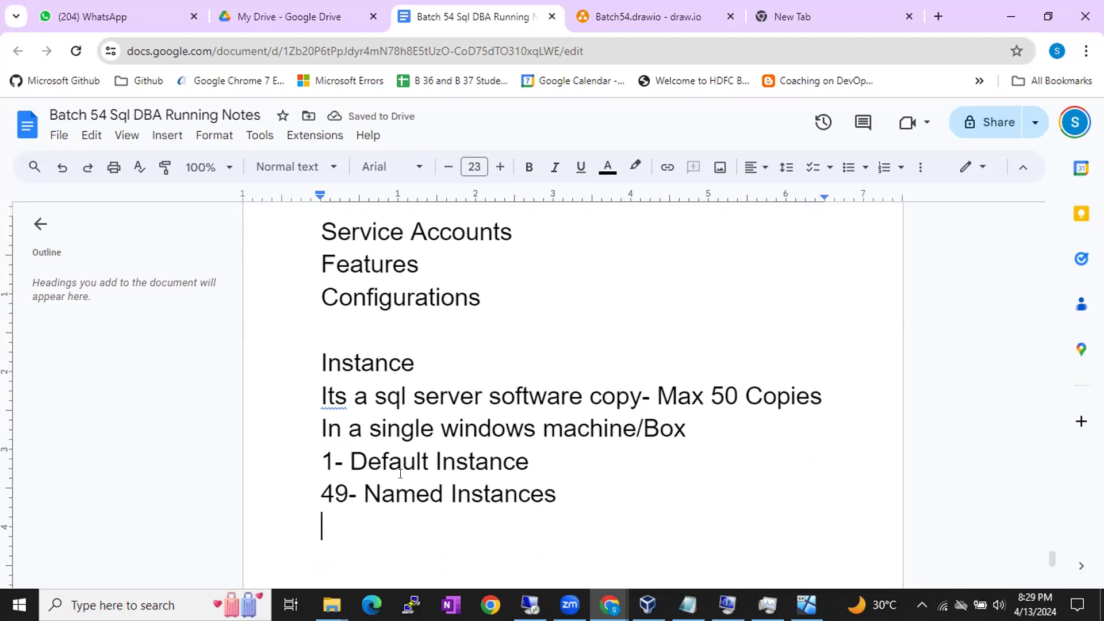
drag(321, 462, 490, 461)
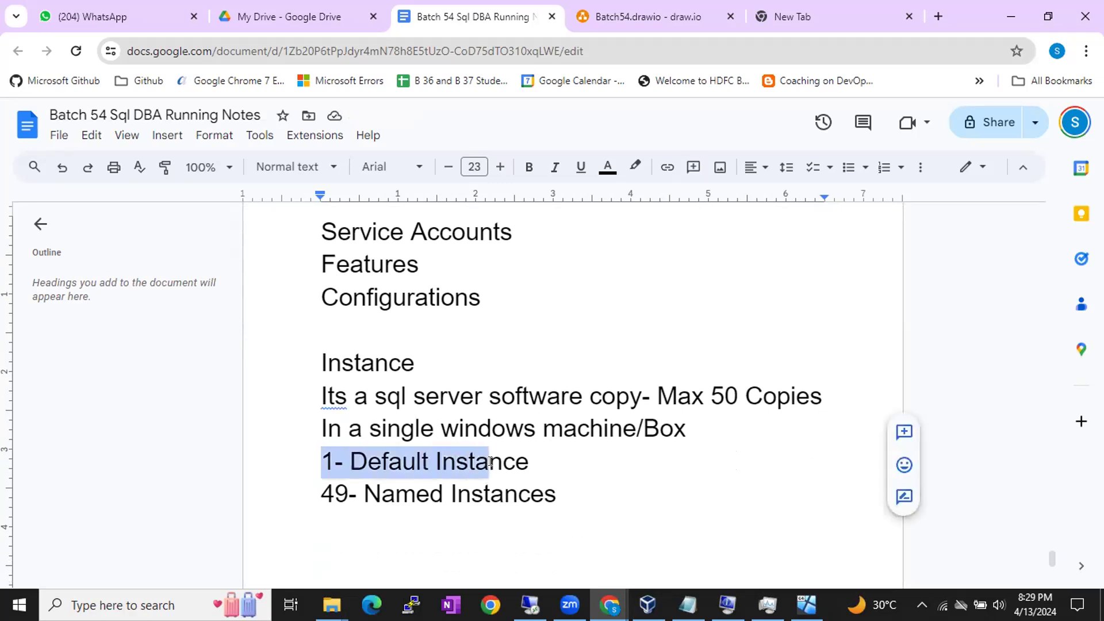
click(382, 482)
drag(319, 487, 488, 488)
click(487, 488)
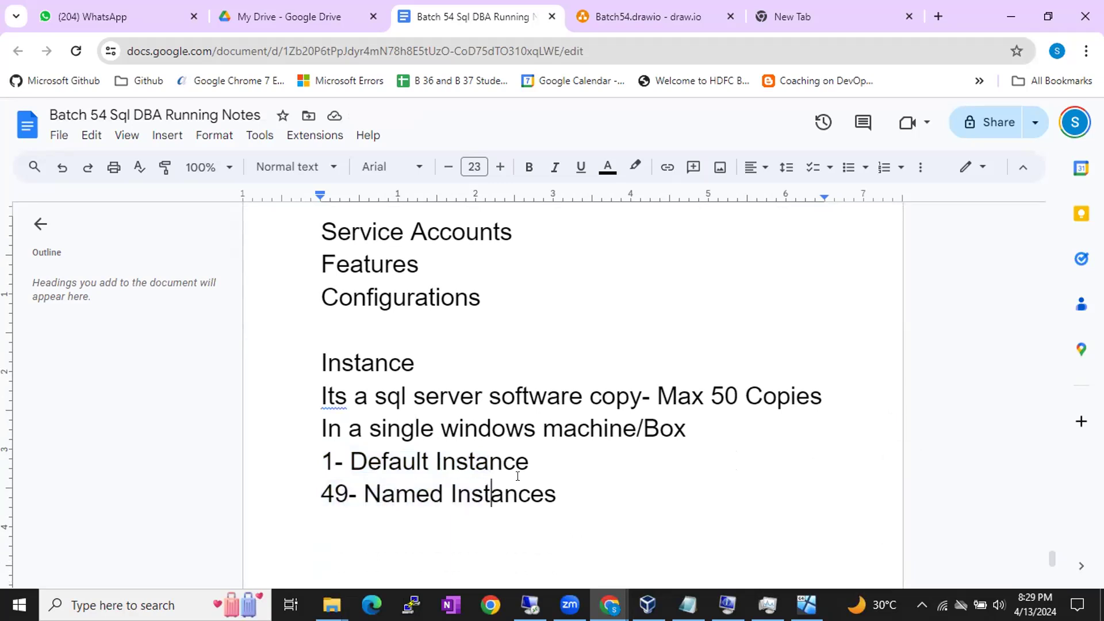
drag(399, 458, 430, 460)
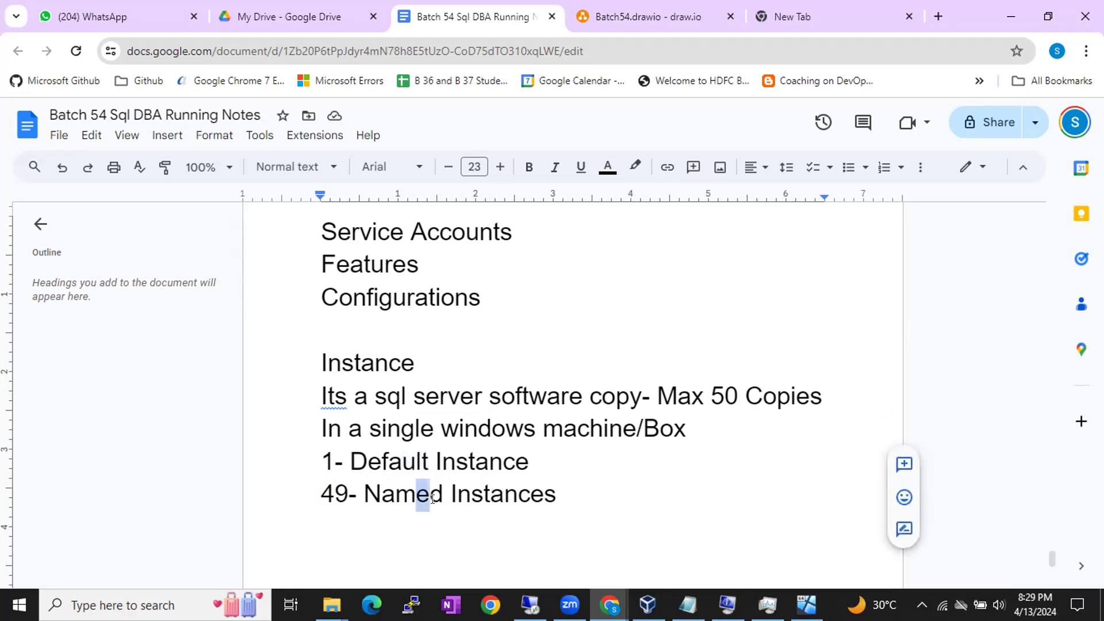
Append "- will take the computer name to the sql server" to the "1- Default Instance" line.
click(537, 463)
text(- will ta)
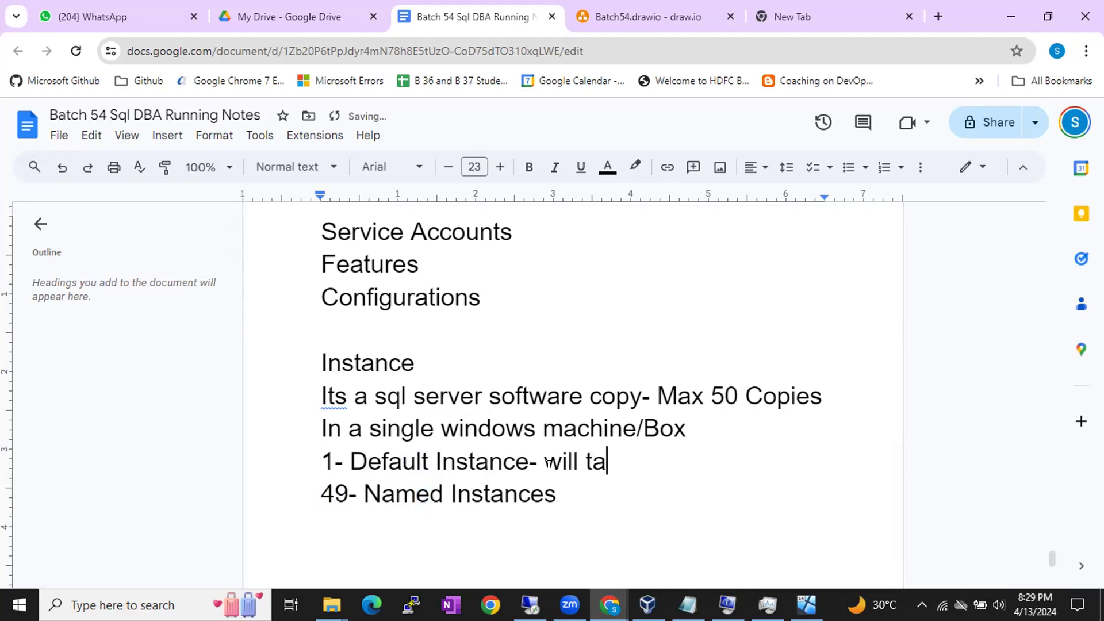
text(ke the con)
key(BackSpace)
text(.)
key(BackSpace)
text(m)
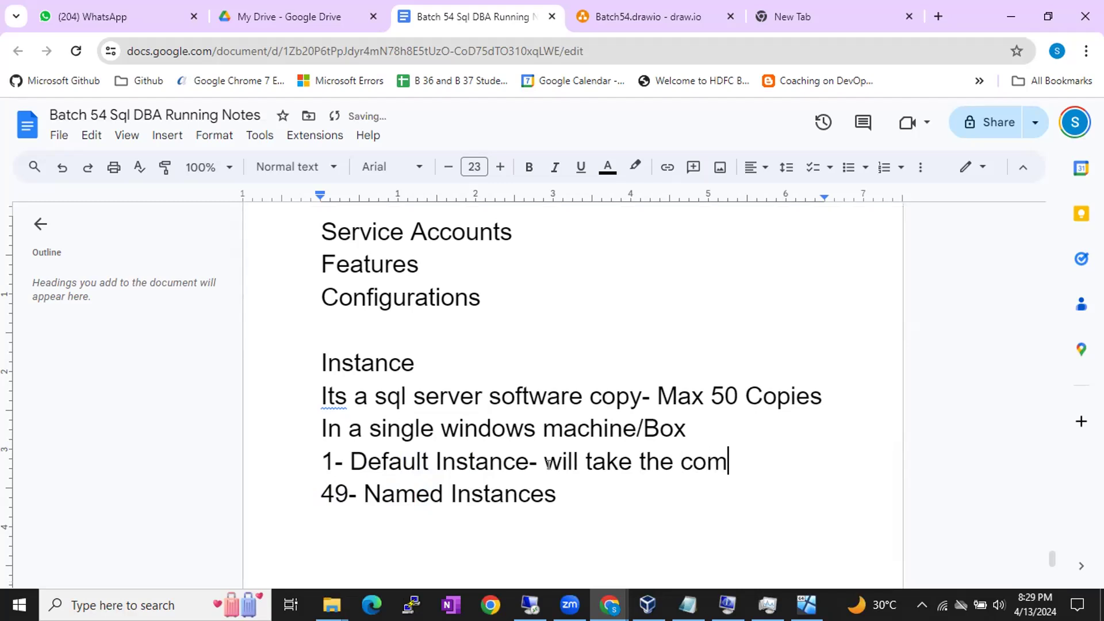
text(puter name to the ser)
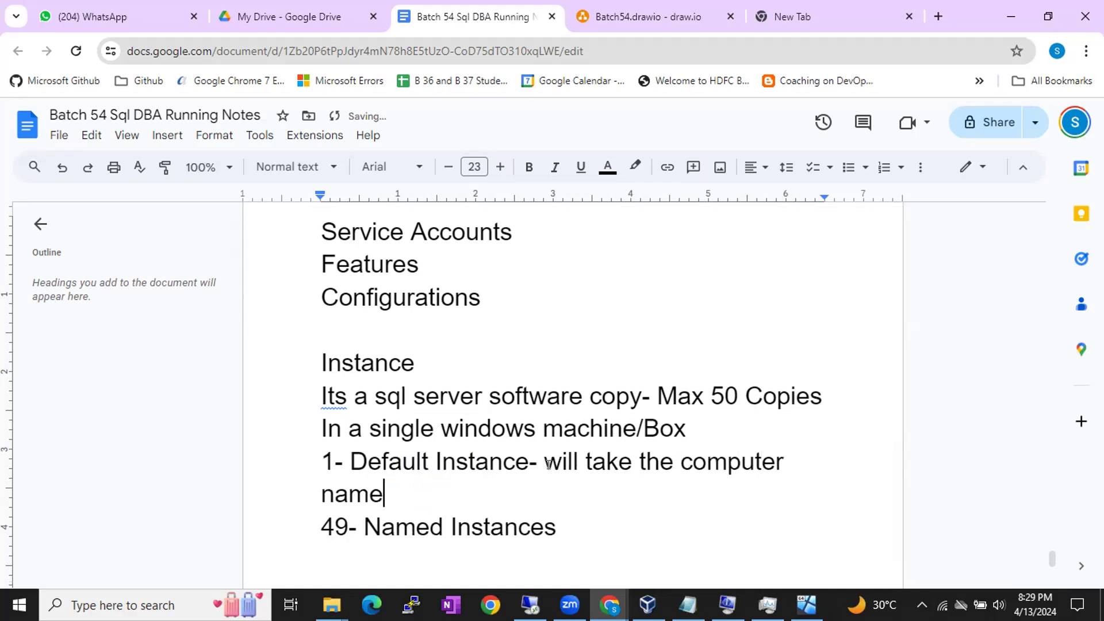
key(BackSpace)
key(BackSpace)
text(ql server)
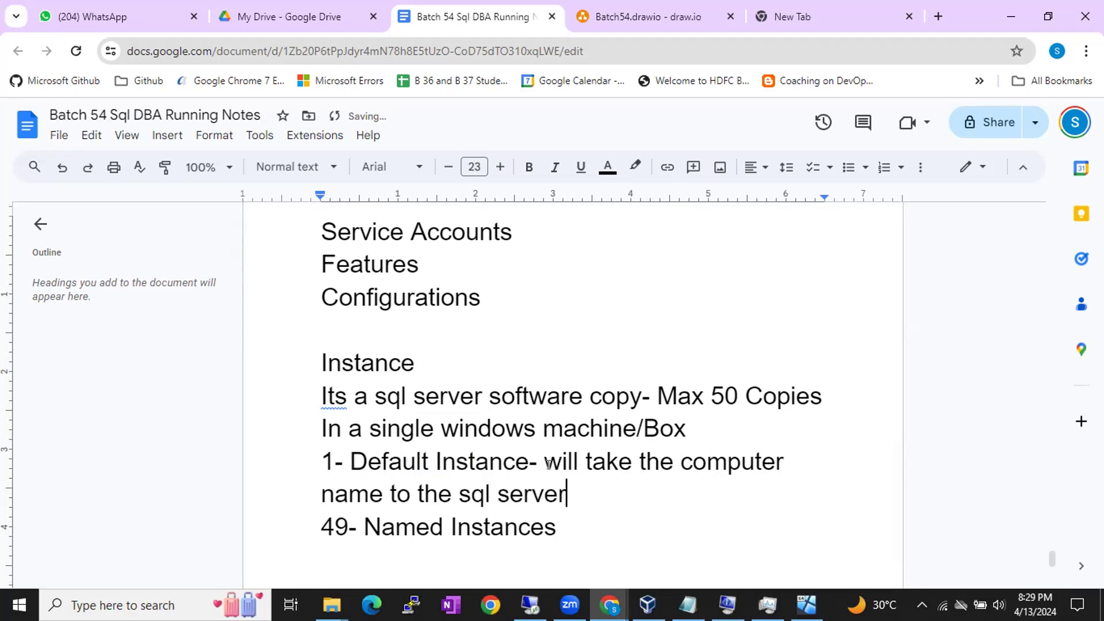
drag(545, 464, 578, 498)
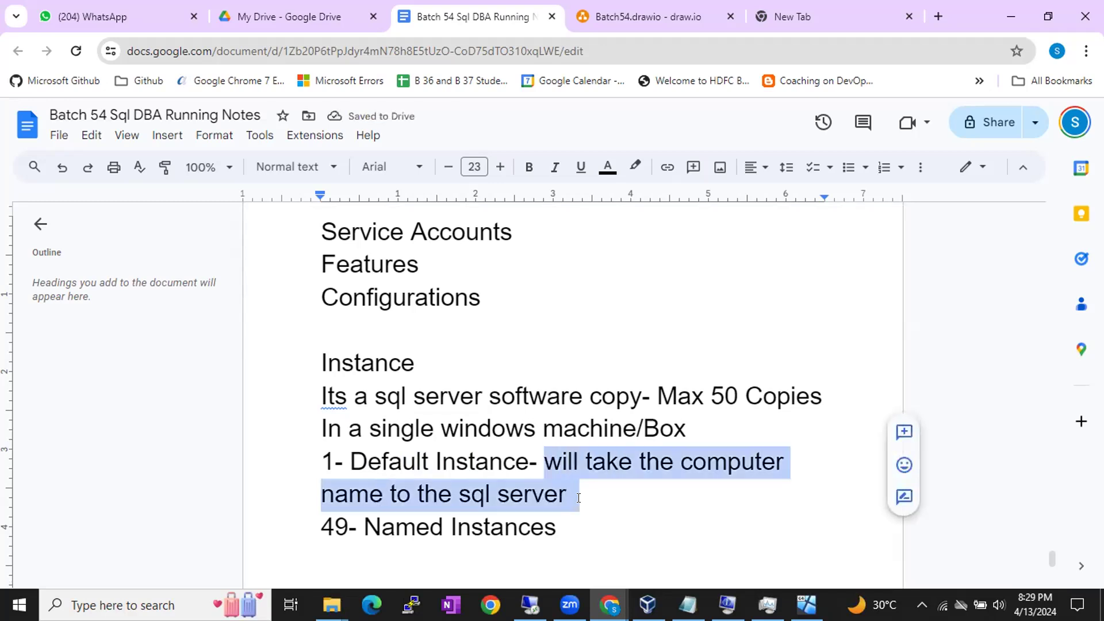
click(579, 498)
Append "- we will give our name during the installation" to the "49- Named Instances" line and start a new line.
click(574, 526)
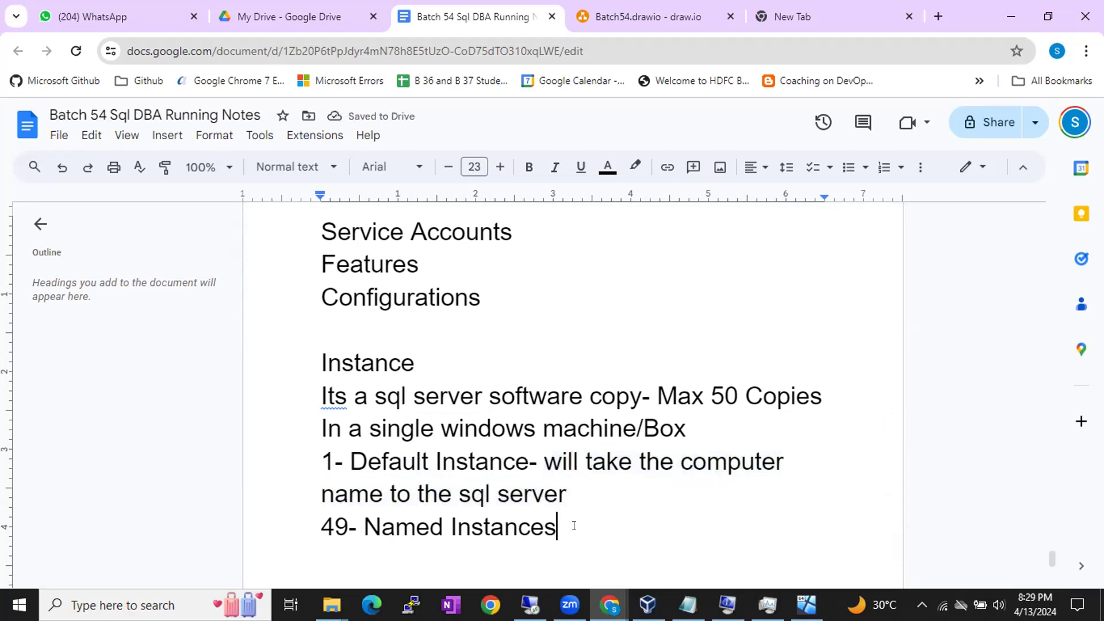
text(- )
text(we wi)
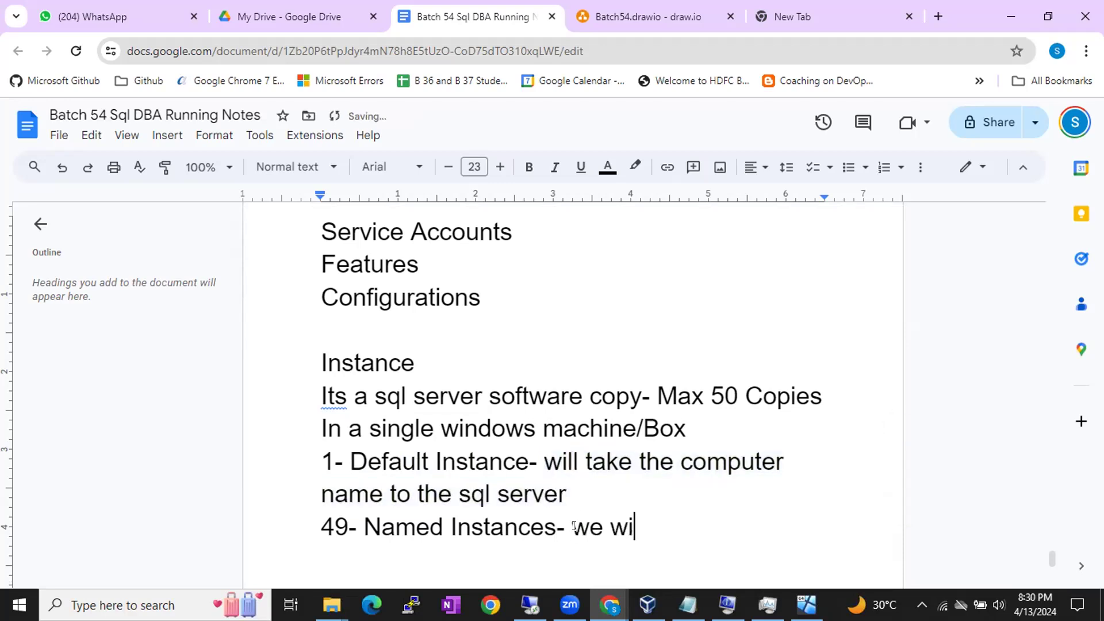
text(ll give our nam)
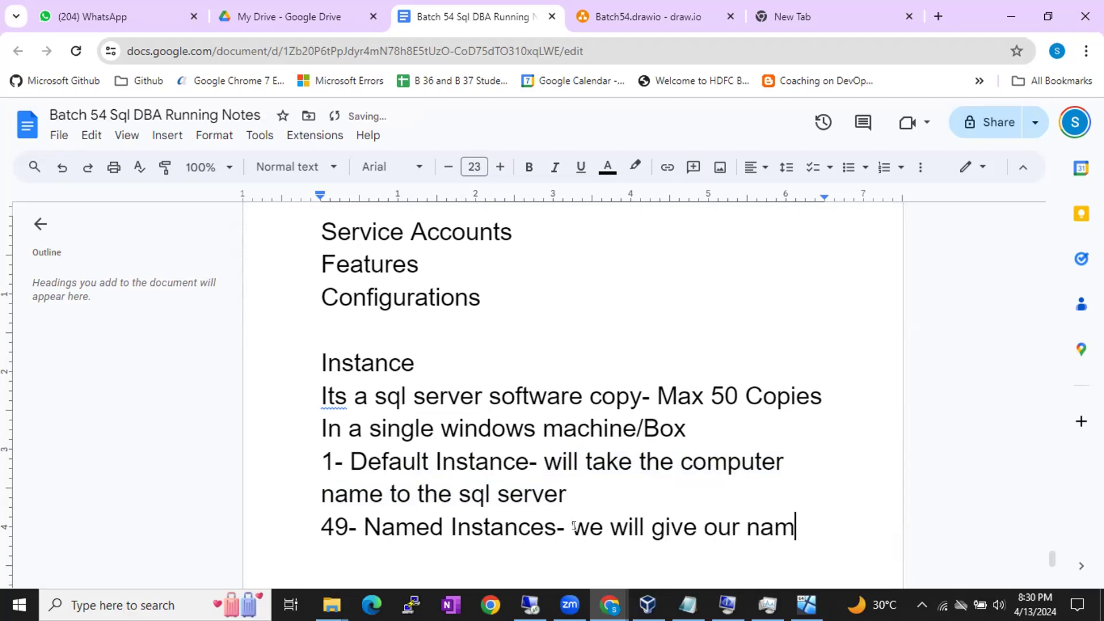
text(e duritng)
key(BackSpace)
key(BackSpace)
key(BackSpace)
text(ng the is)
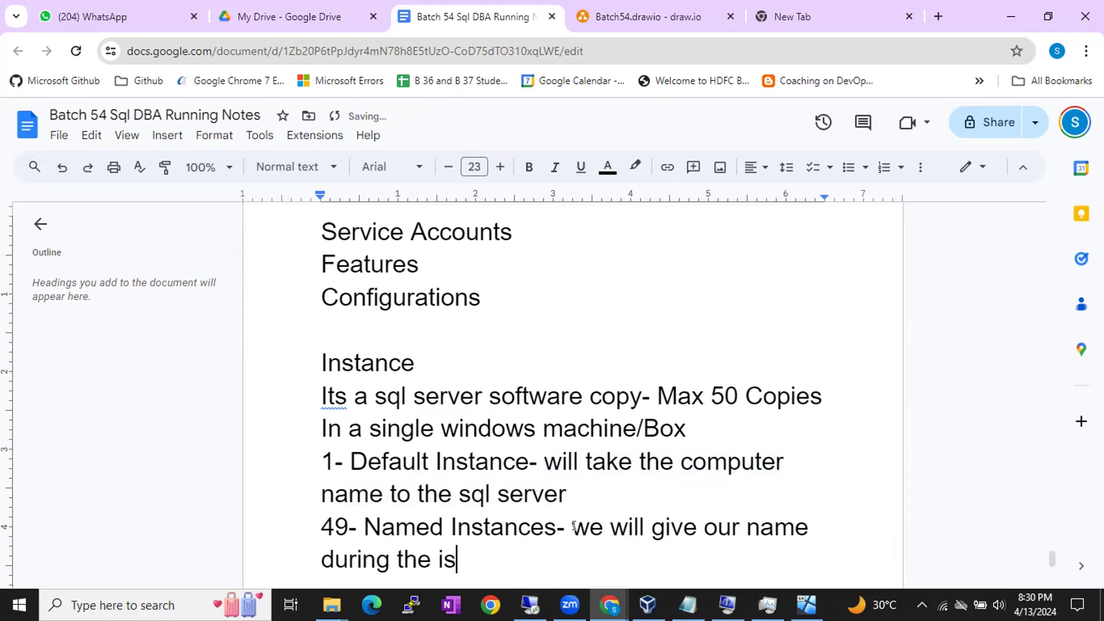
key(BackSpace)
text(nstallation)
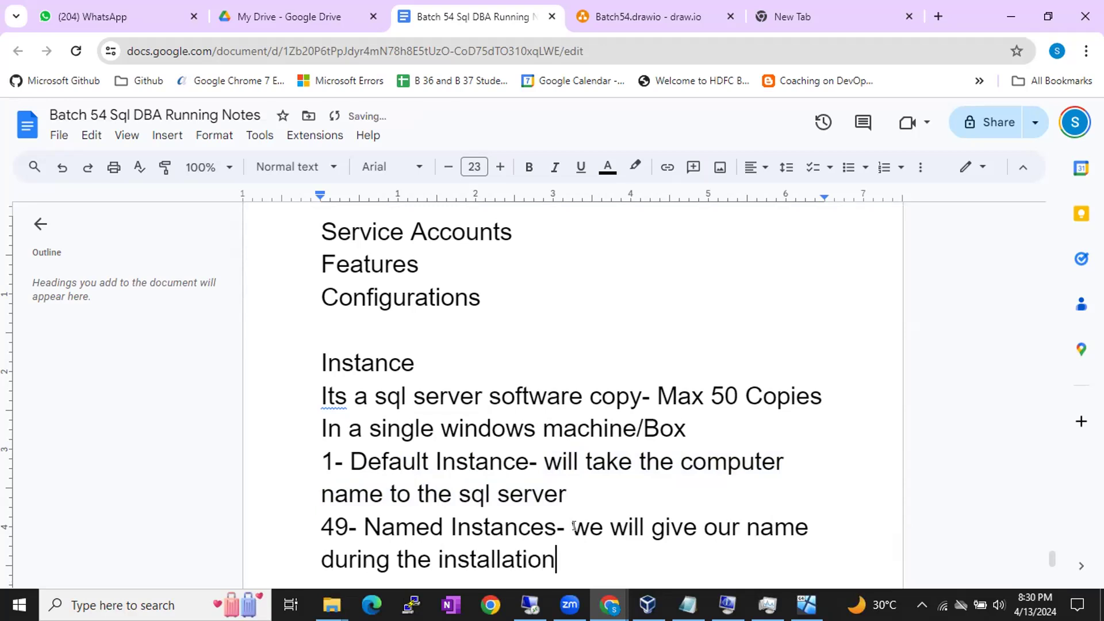
key(Return)
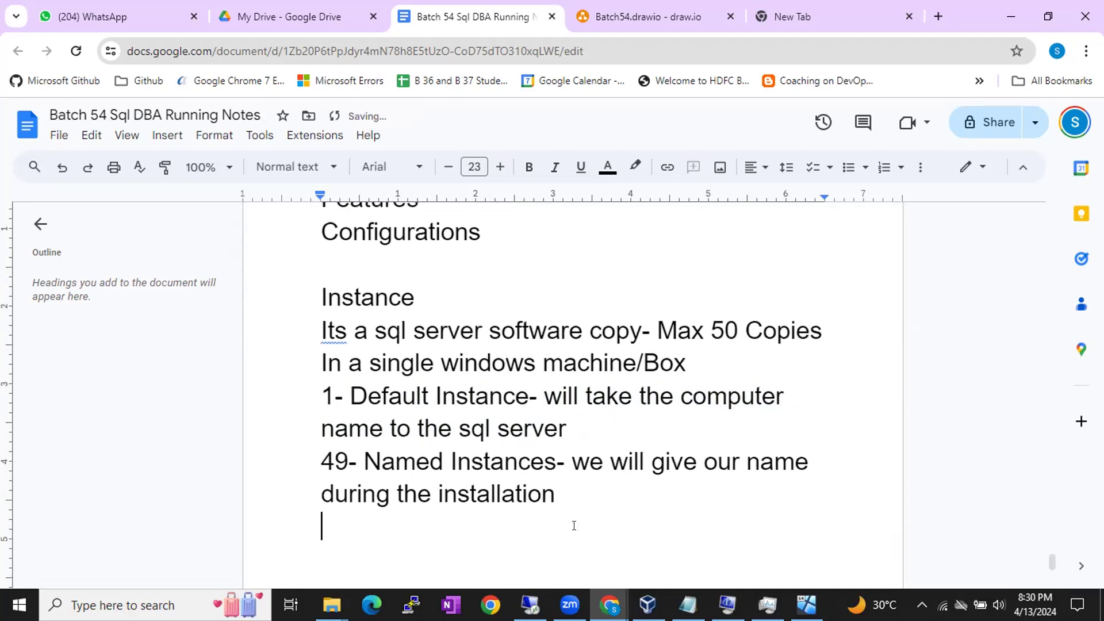
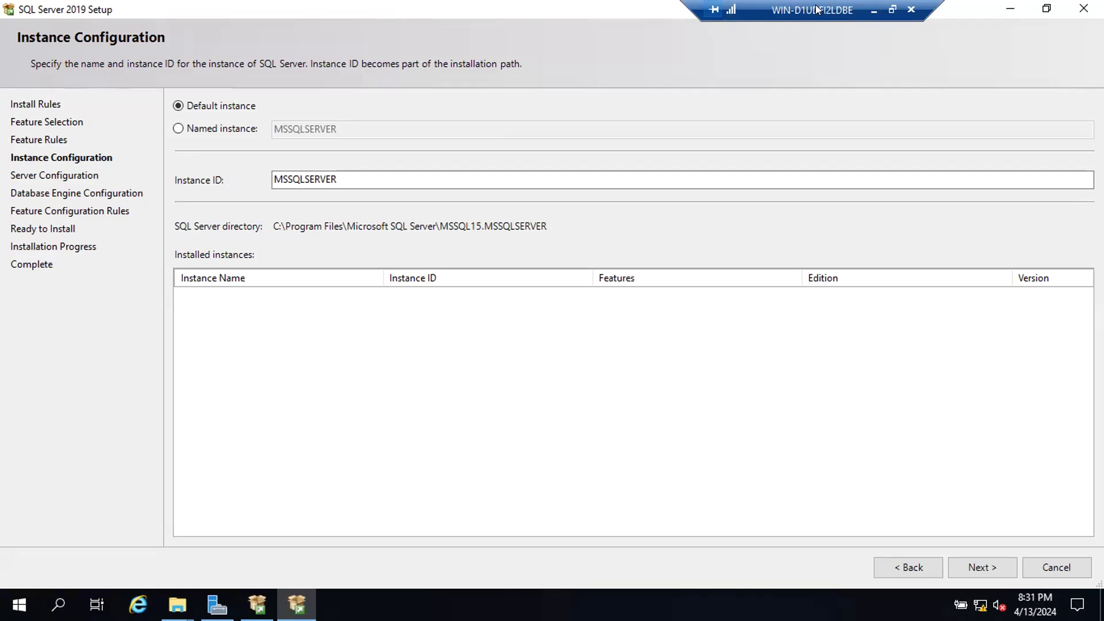
In SQL Server 2019 Setup, choose Named instance, enter the name "aaaaaaaaaaaaaaaa" and select the whole entry.
click(200, 128)
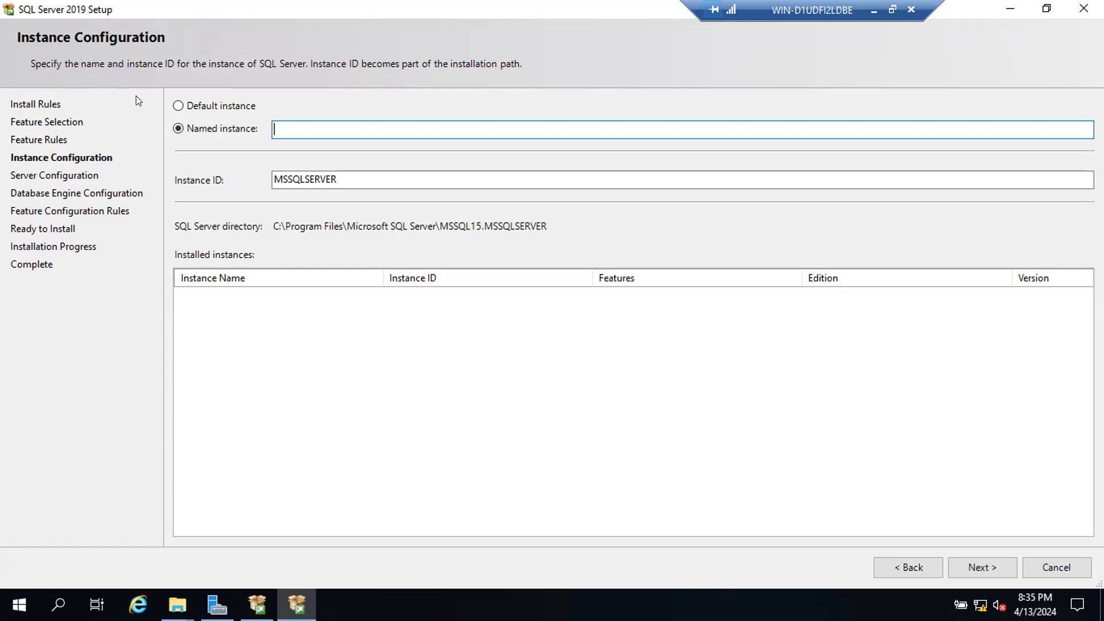
click(179, 105)
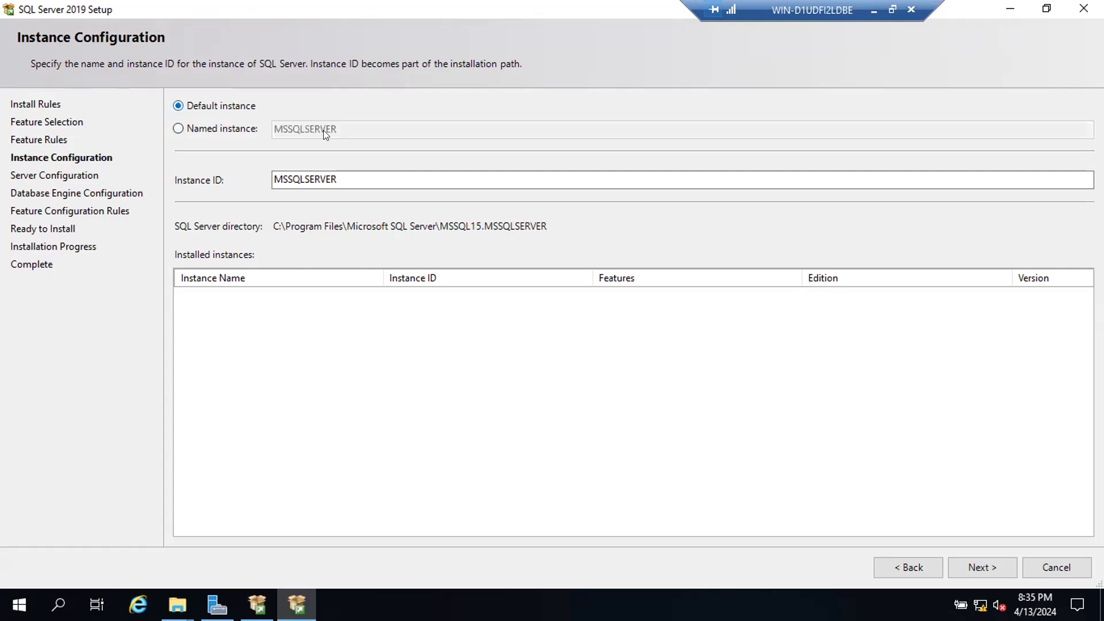
click(201, 129)
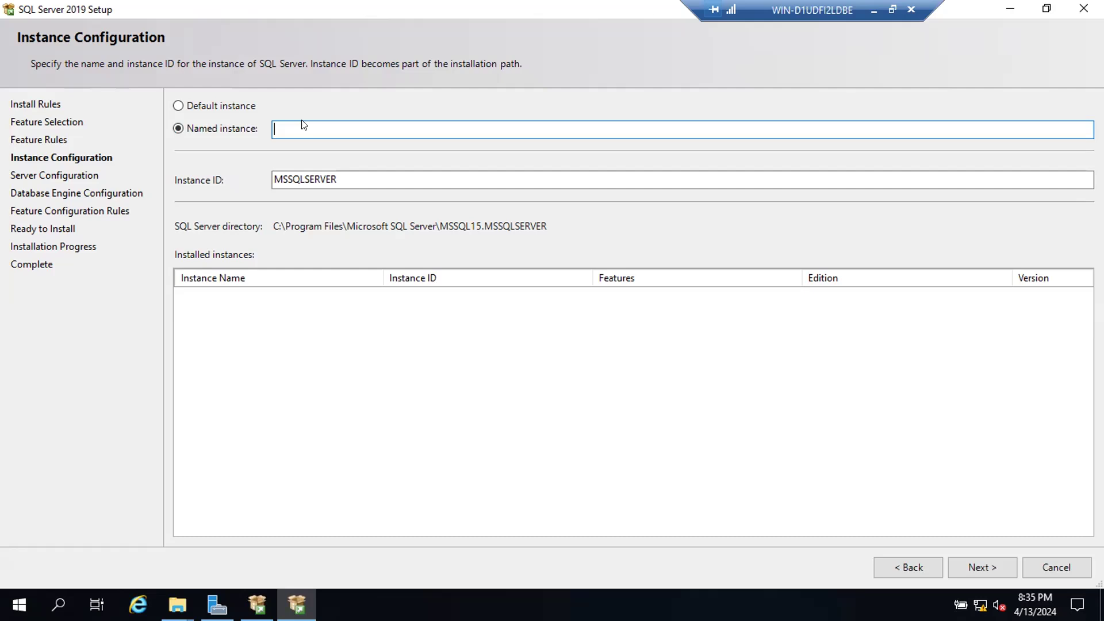
text(aaaaaaaaaaaaaaaa)
key(ctrl+a)
Return to the Google Docs notes and, after a blank line, add "It will allow 16 values in the instance name".
click(872, 10)
key(Return)
key(Return)
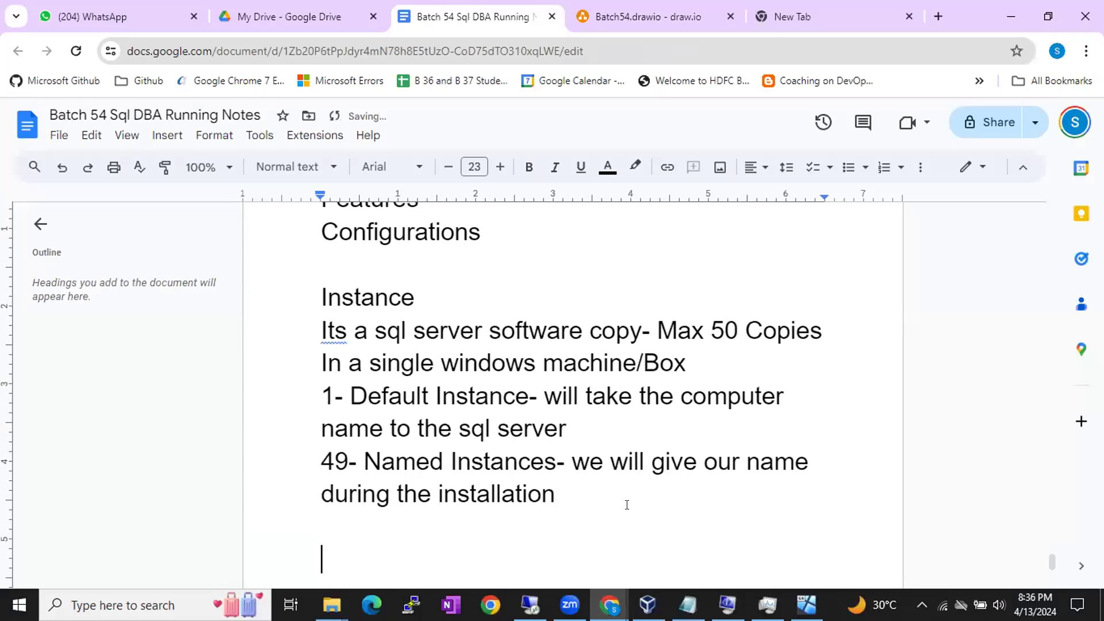
text(It will allow 16)
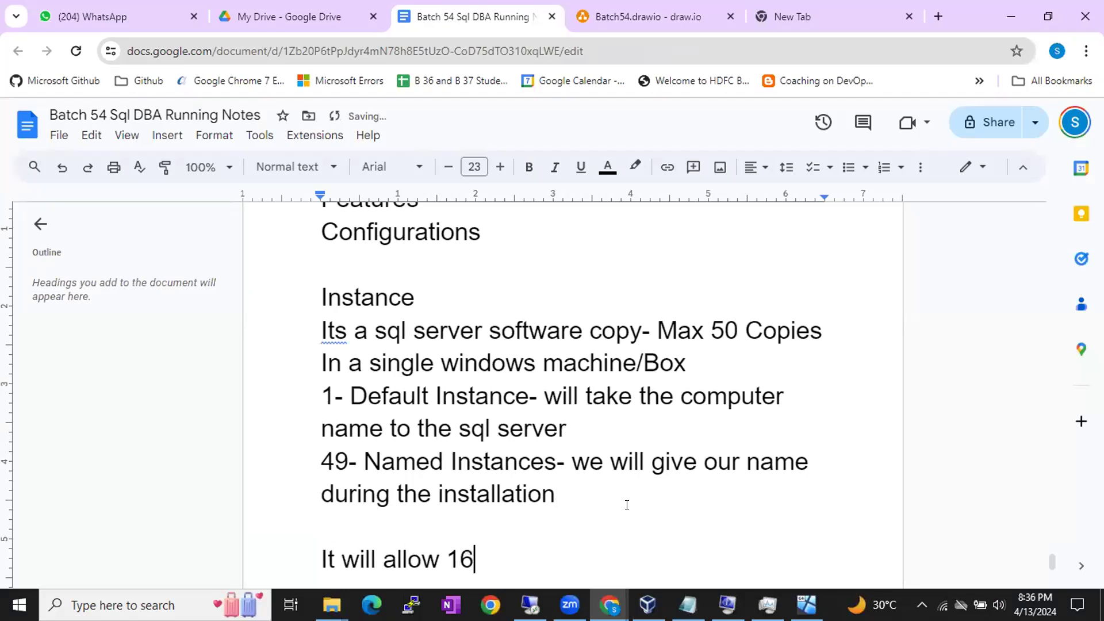
text( value)
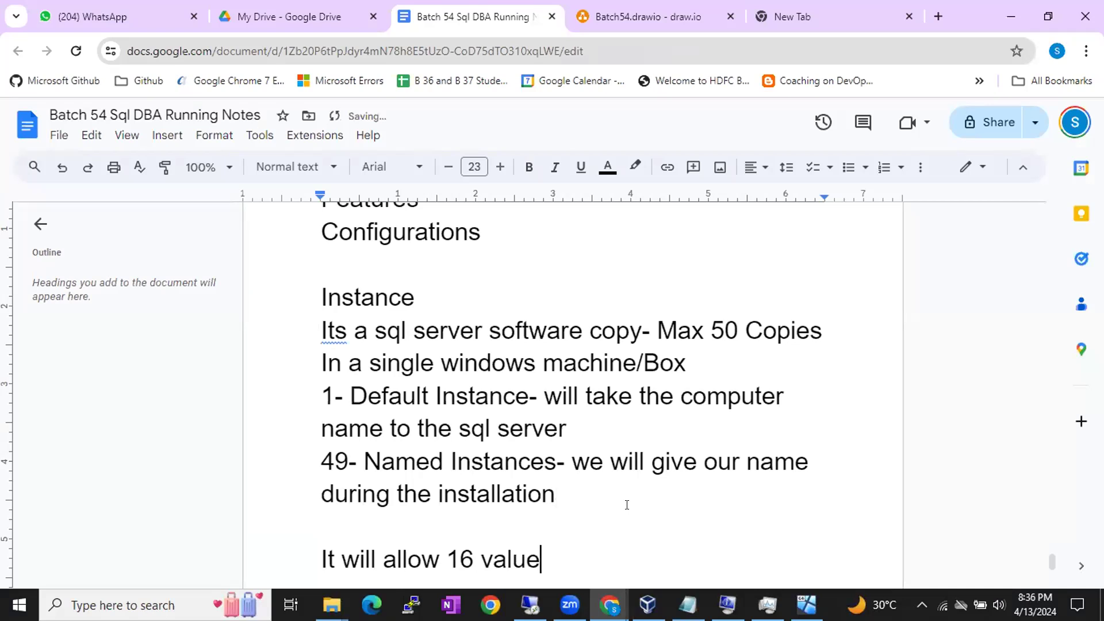
text(s in the instance name)
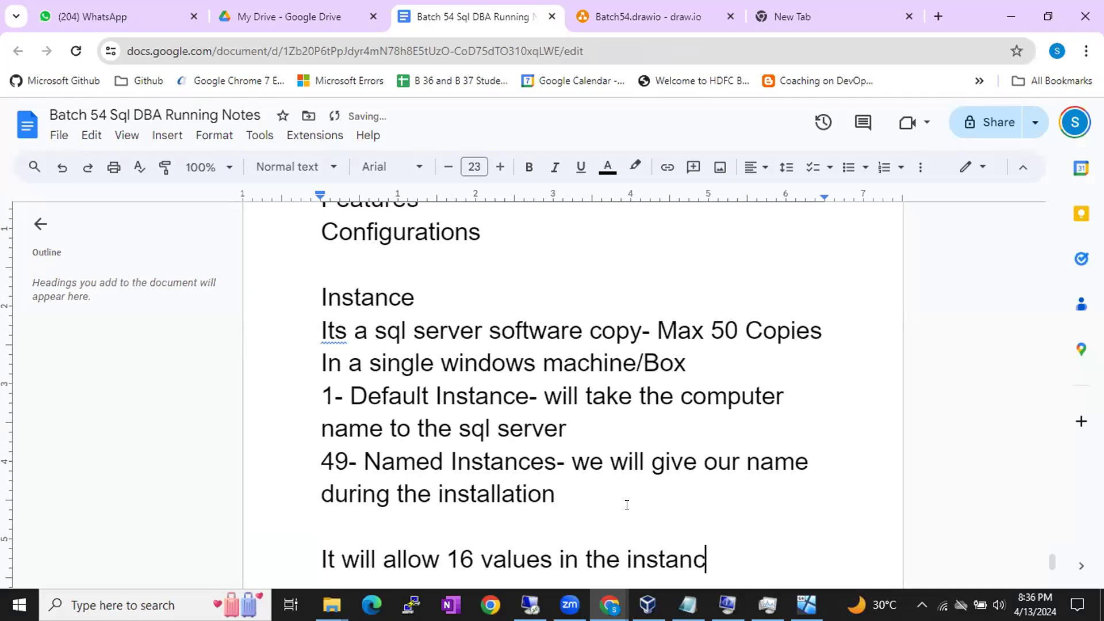
key(Return)
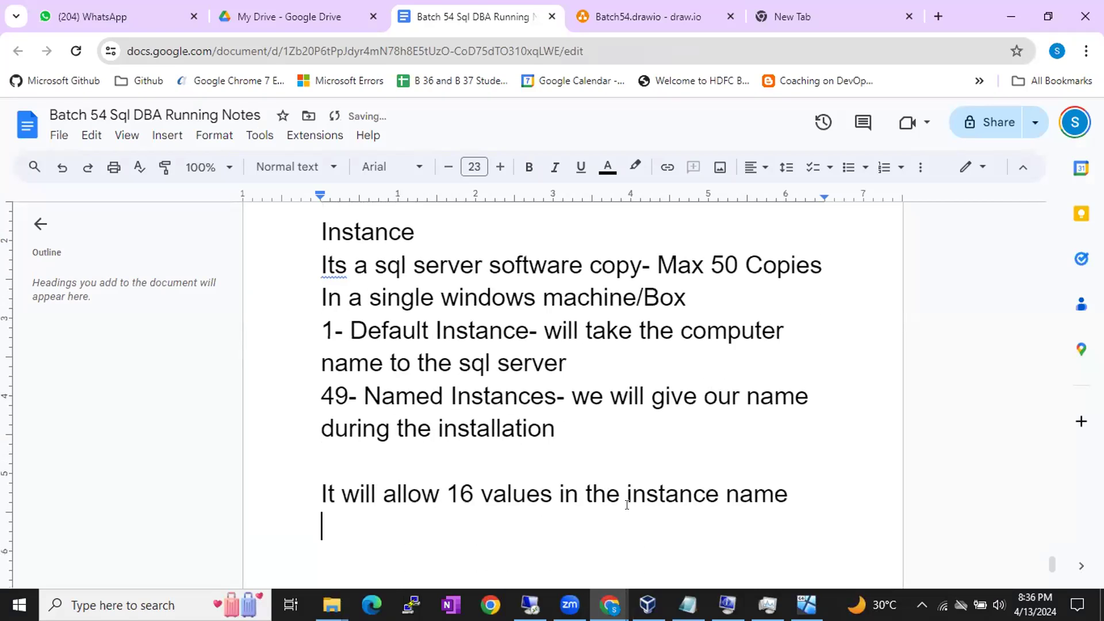
Add the line "Instance should start with Characters" below the 16 values note.
text(Instanc)
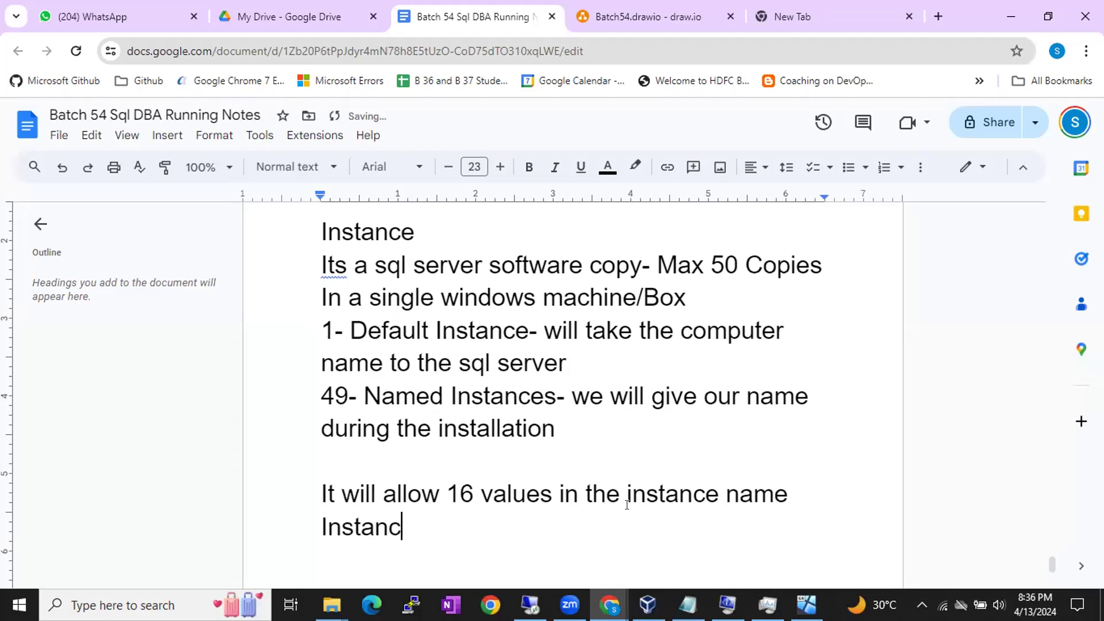
text(e should )
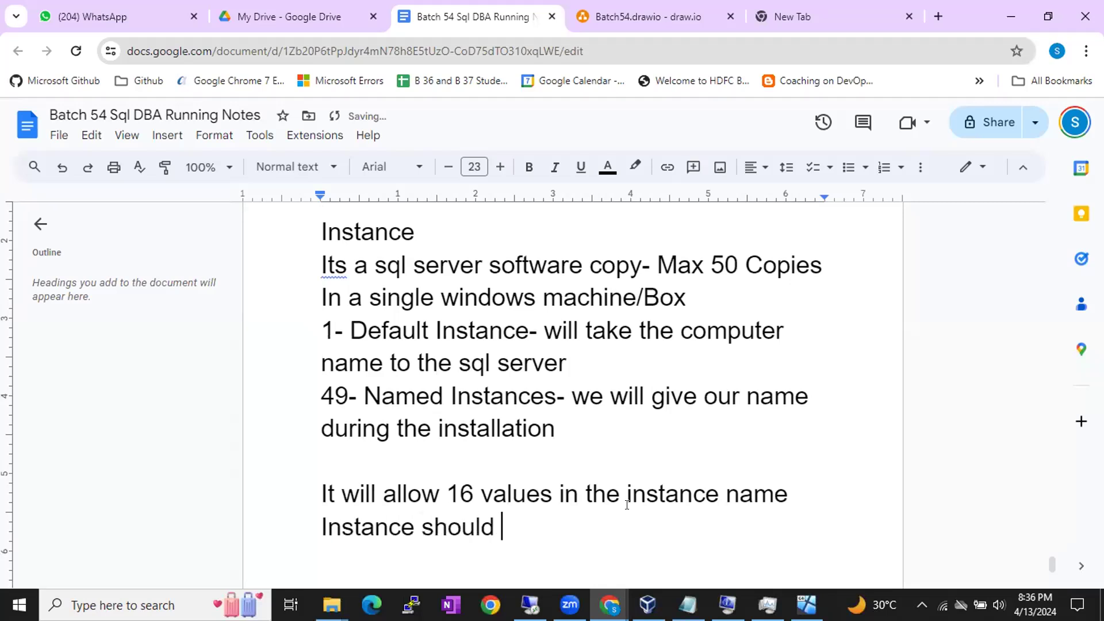
text(start with )
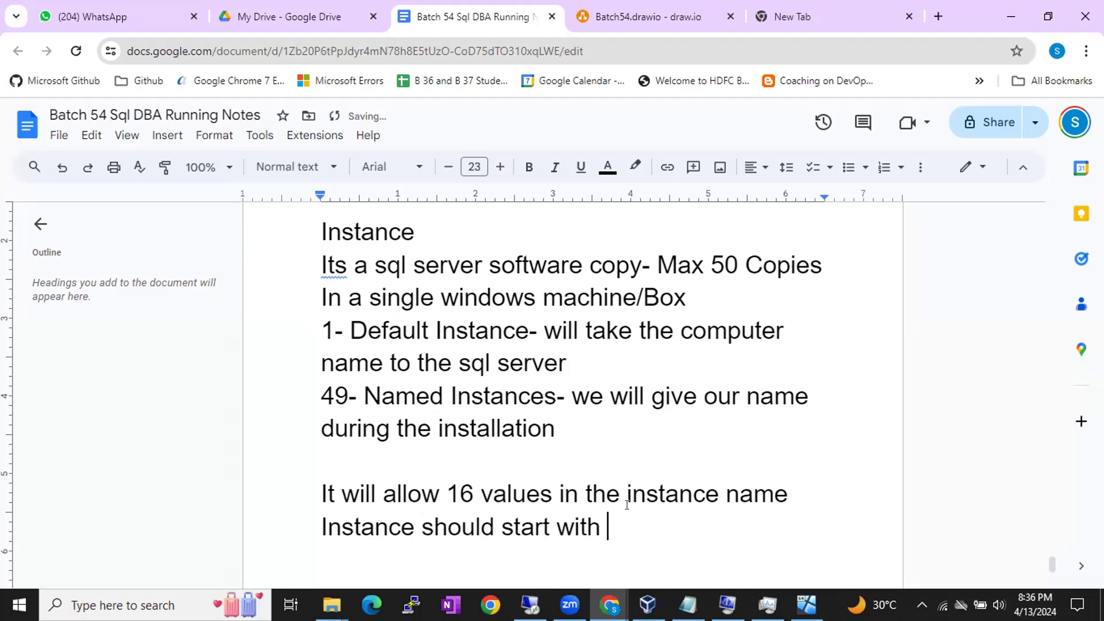
text(Characters)
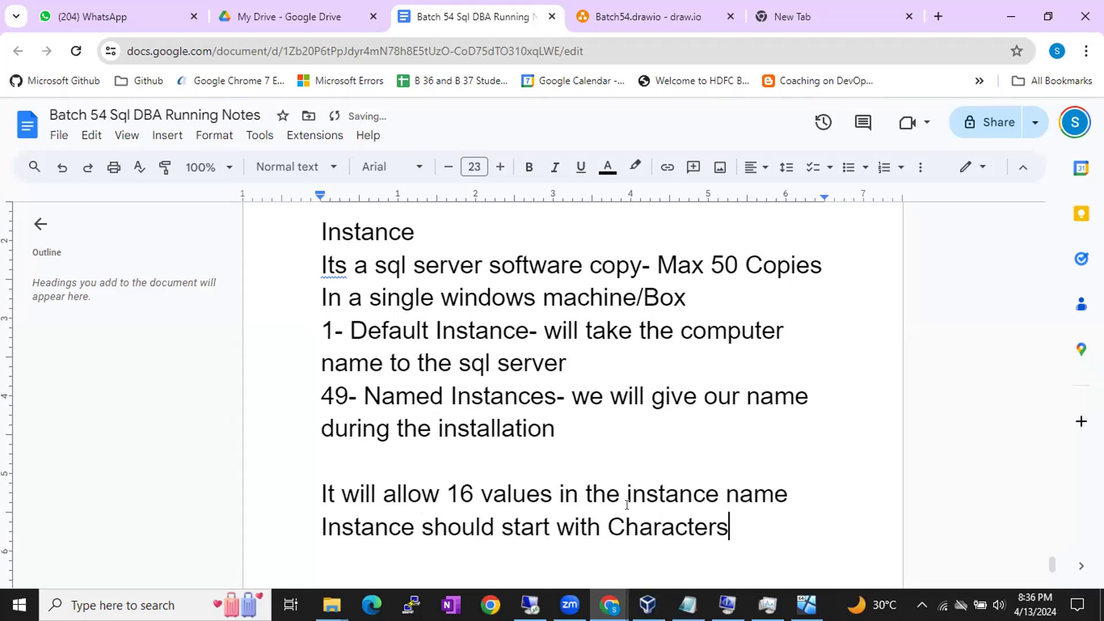
key(Return)
Add the line "Instance name doesnot allow any specical characters other than $ and _" below the Characters rule.
text(Insta)
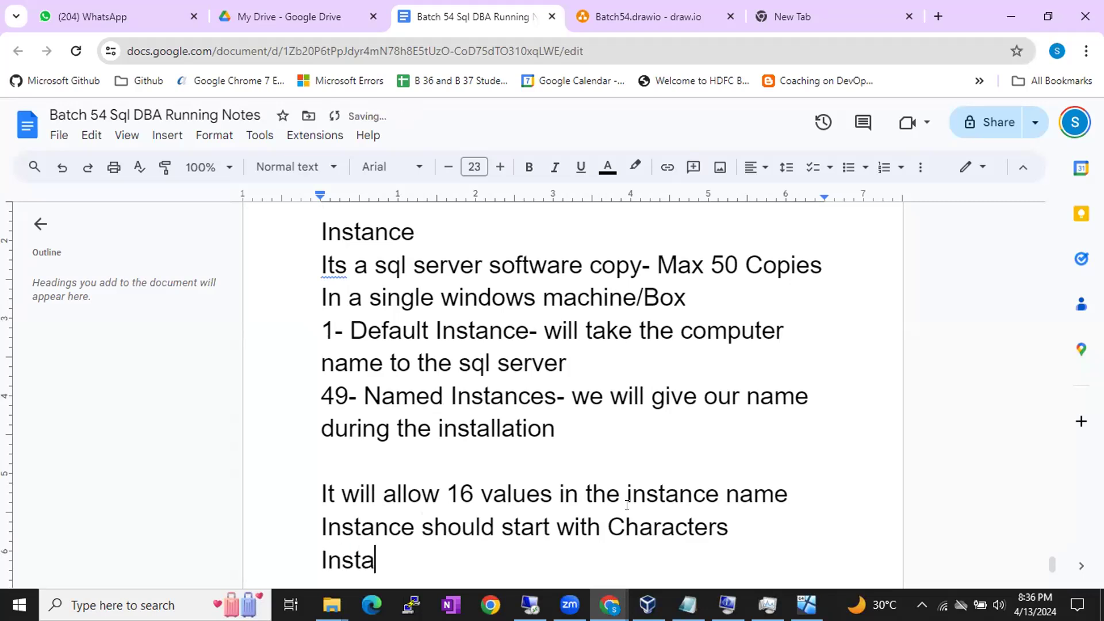
text(nce a)
text(nme)
key(BackSpace)
key(BackSpace)
text(ime)
key(BackSpace)
key(BackSpace)
key(BackSpace)
key(BackSpace)
key(BackSpace)
key(BackSpace)
text(name d)
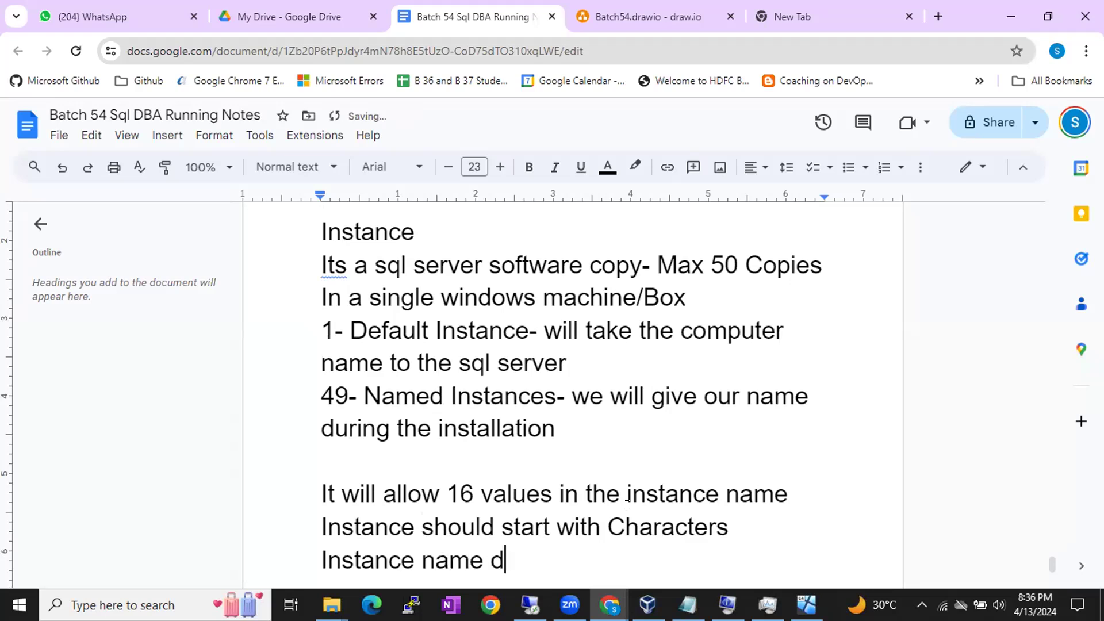
text(oesnot allow )
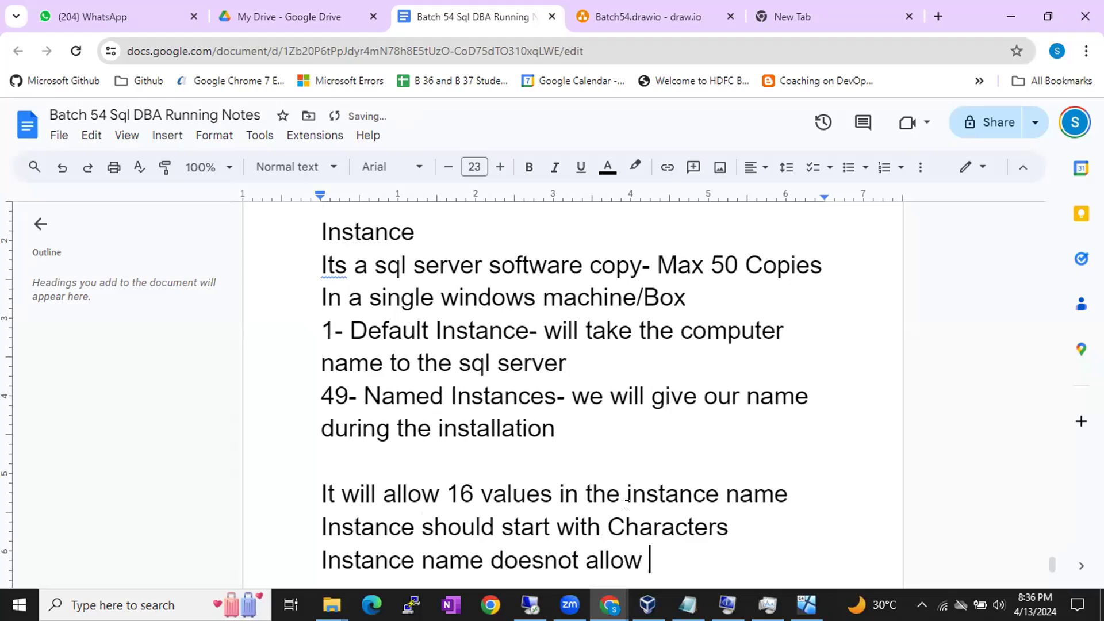
text(any spec)
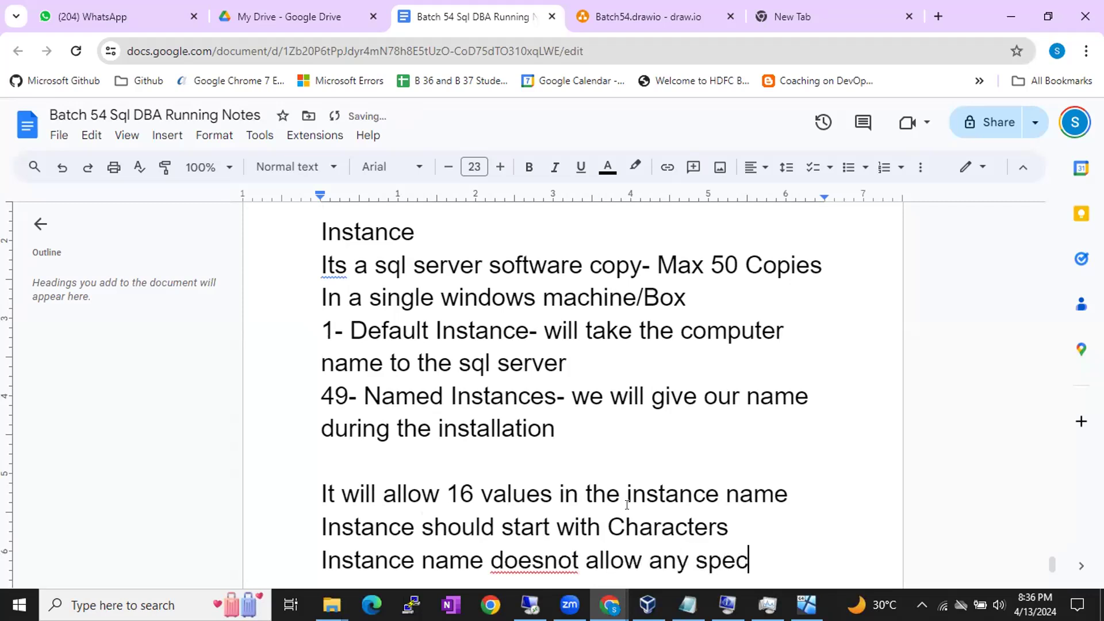
text(ical chara)
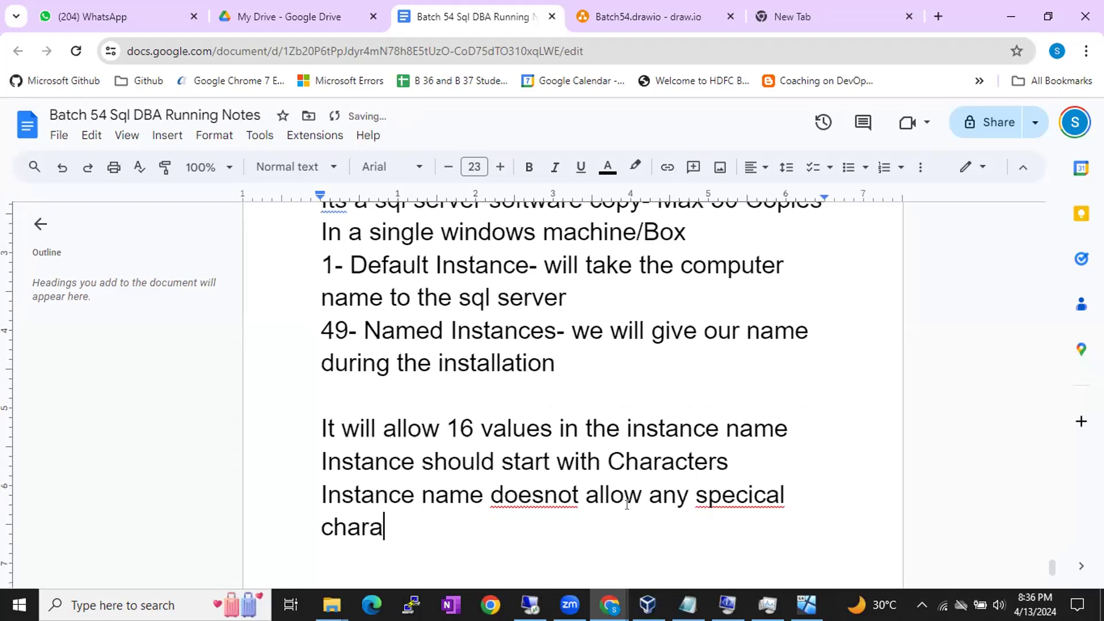
text(cters other t)
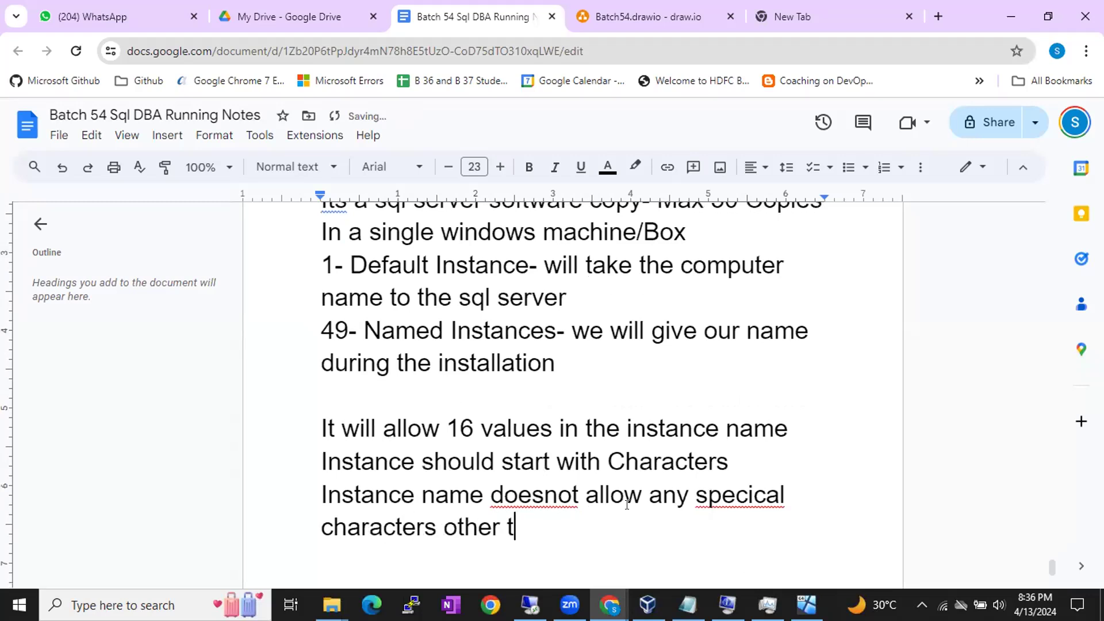
text(han $)
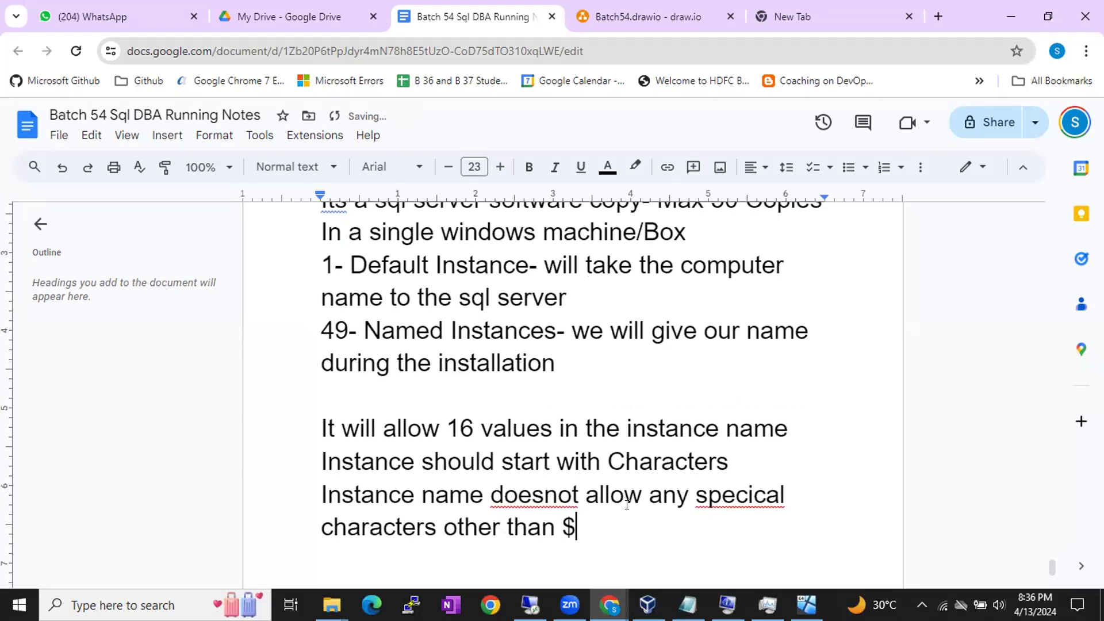
text( and _)
key(Return)
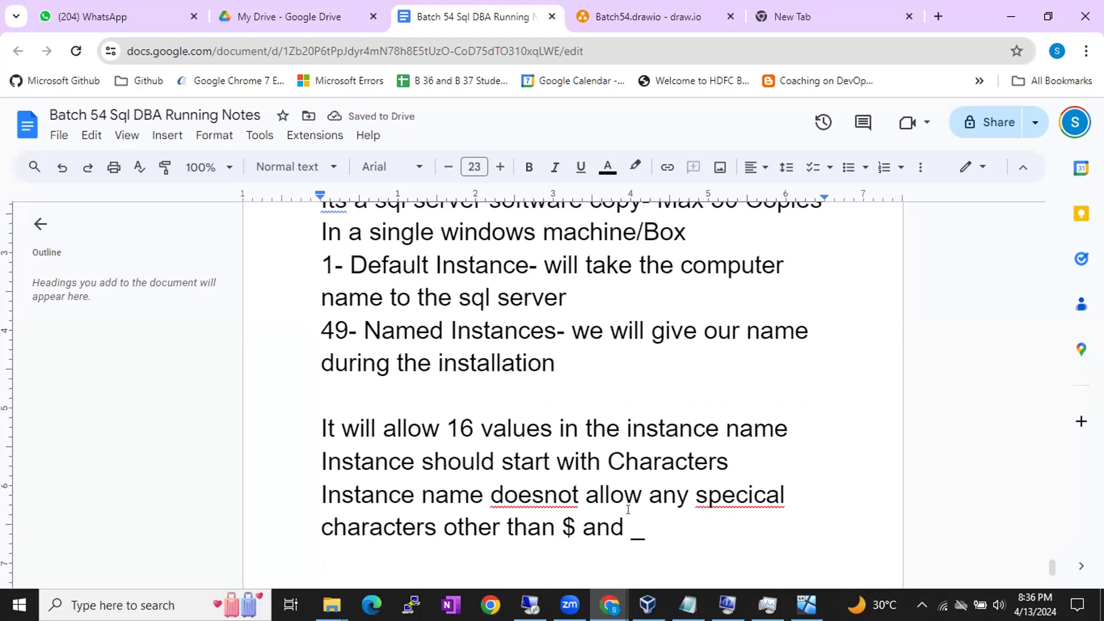
Switch to SQL Server 2019 Setup in the remote session and replace the named instance entry with "Sql Server 2019".
click(529, 604)
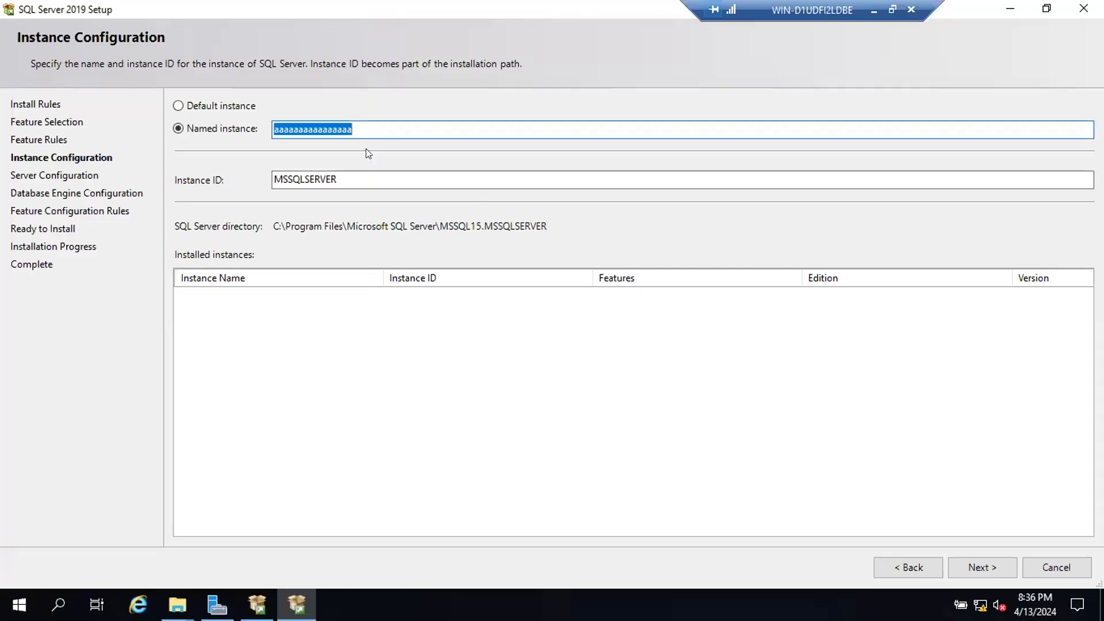
text(Sql Ser)
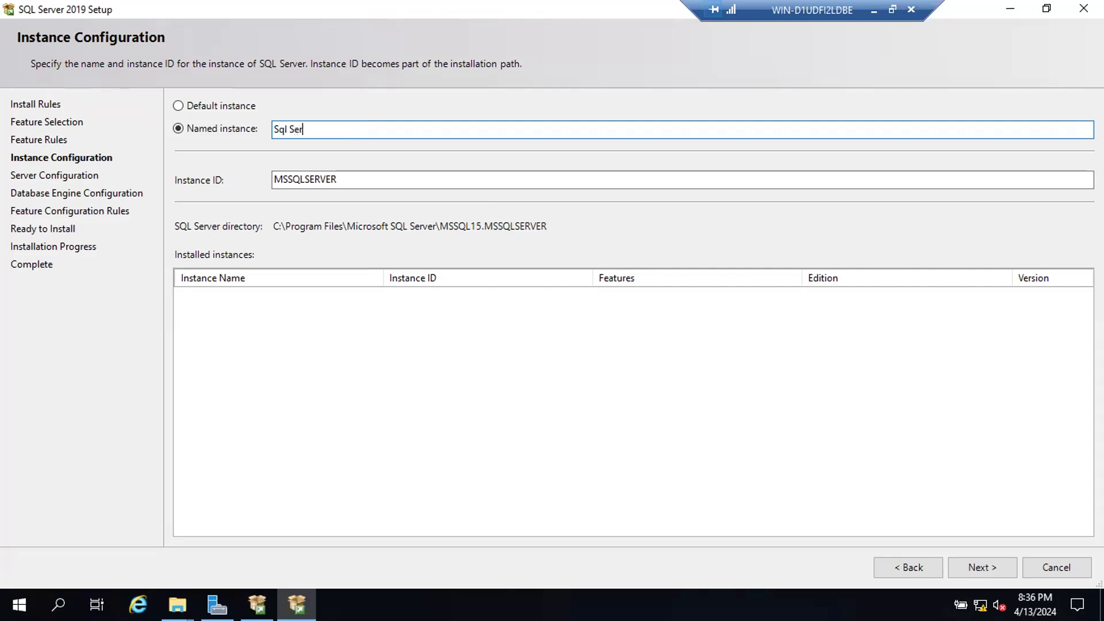
text(ver 2019)
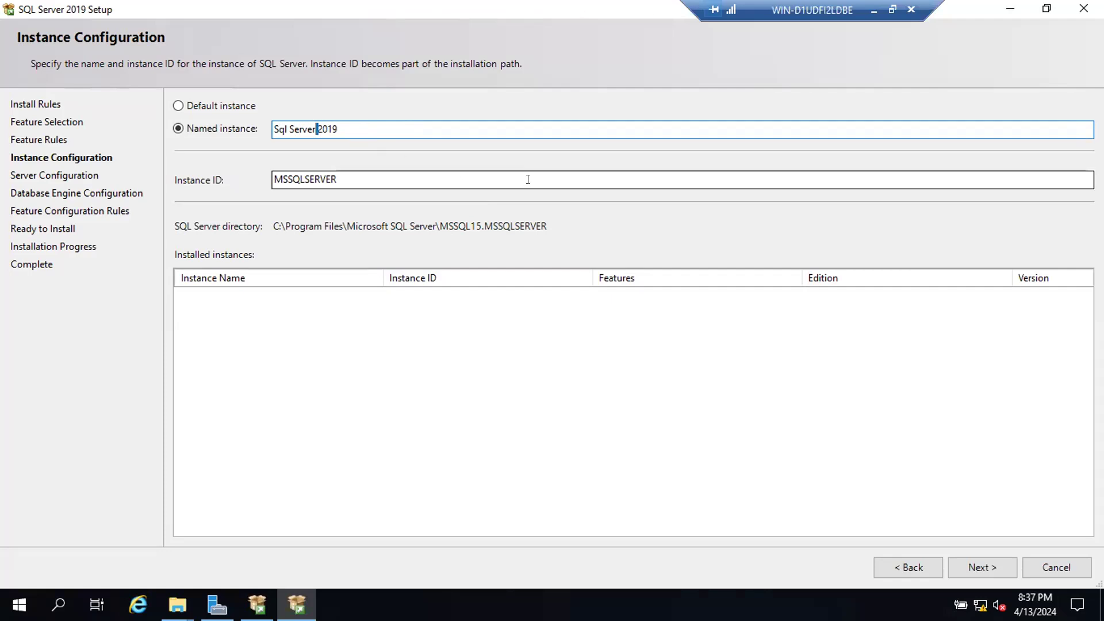
Remove both spaces from the instance name so it reads "SqlServer2019".
key(Delete)
key(Left)
key(Left)
key(Left)
key(Left)
key(Left)
key(Left)
key(BackSpace)
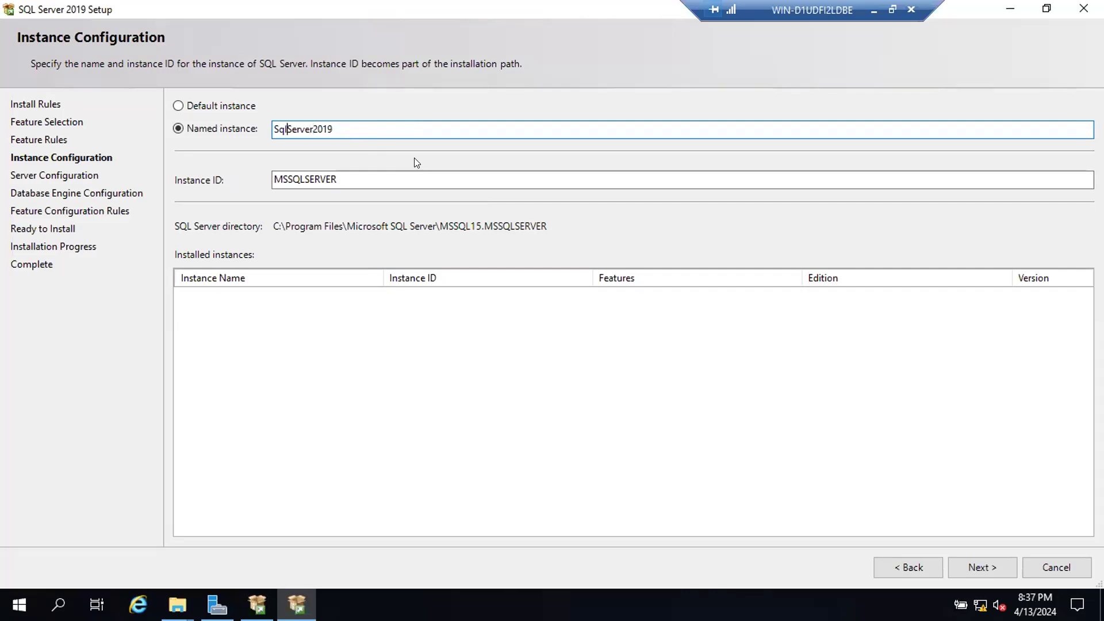
Try an underscore between "Sql" and "Server" in the instance name, and replace it with "$" to form "Sql$Server2019".
text(_)
key(BackSpace)
text($)
Return to the Google Docs notes and replace "other than" with "excpet" in the special characters rule.
click(873, 10)
drag(342, 494, 720, 489)
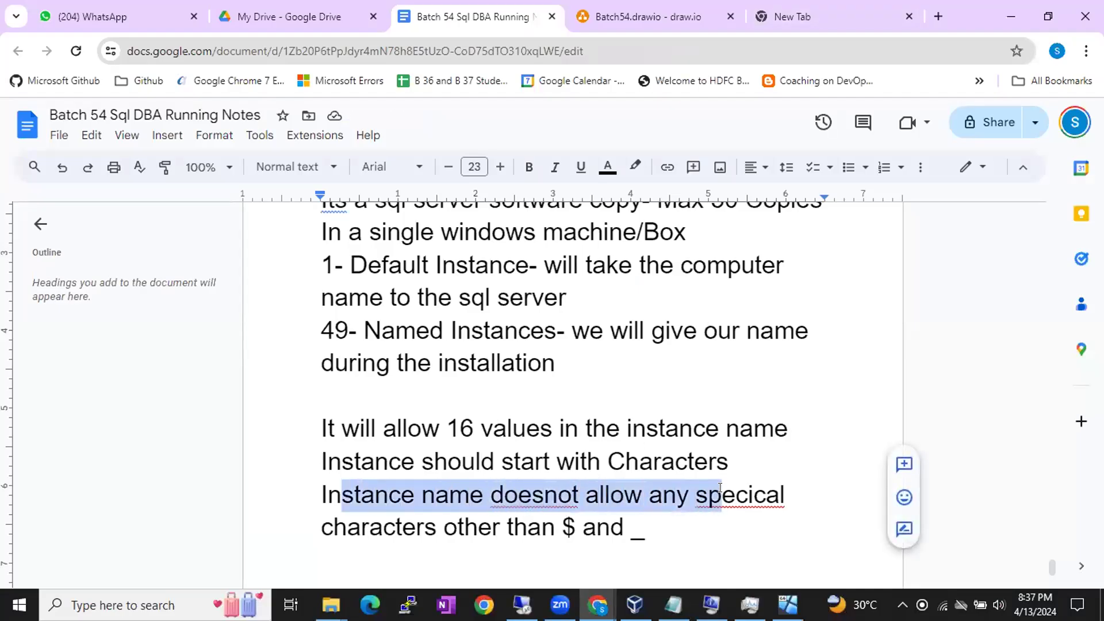
drag(445, 526, 653, 528)
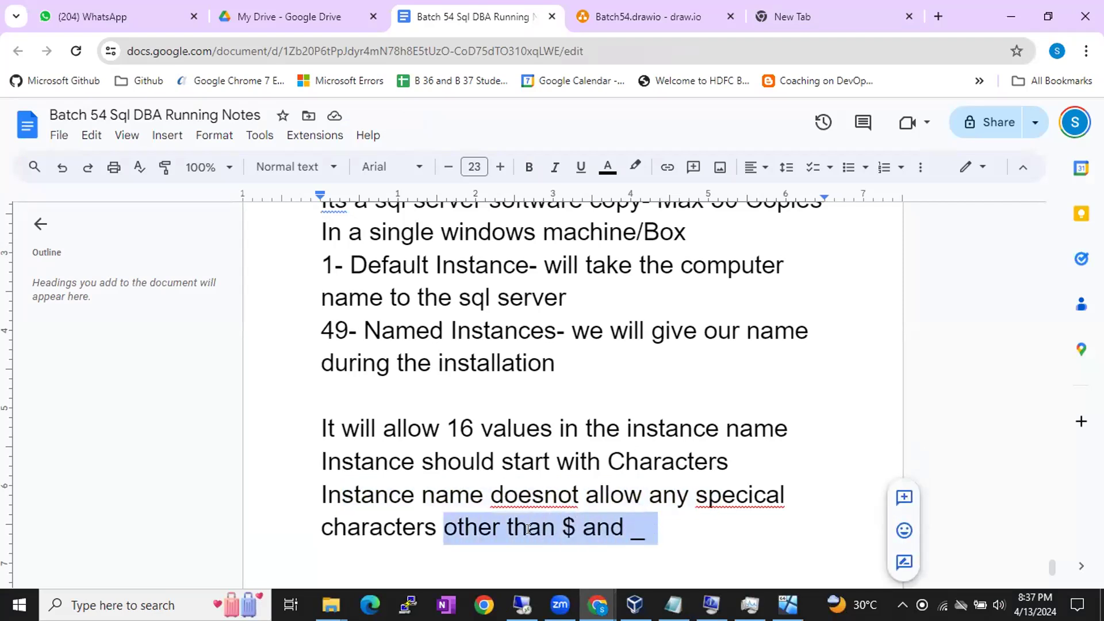
click(505, 527)
drag(442, 527, 554, 528)
text(excpet)
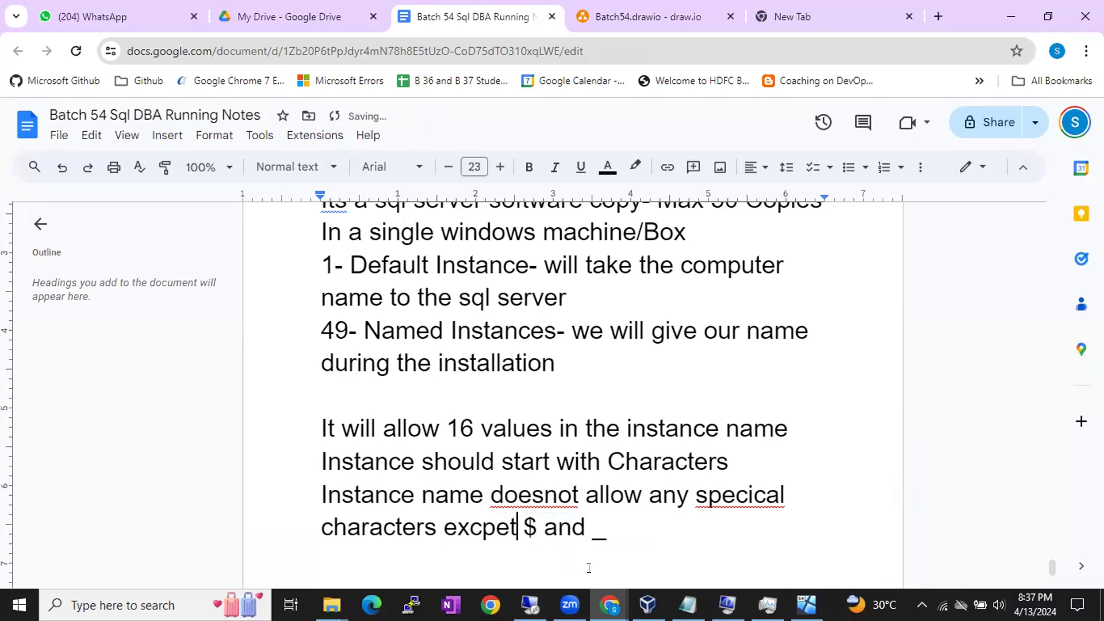
Switch back to SQL Server 2019 Setup and replace the named instance entry with "$sqlserver2019".
click(610, 605)
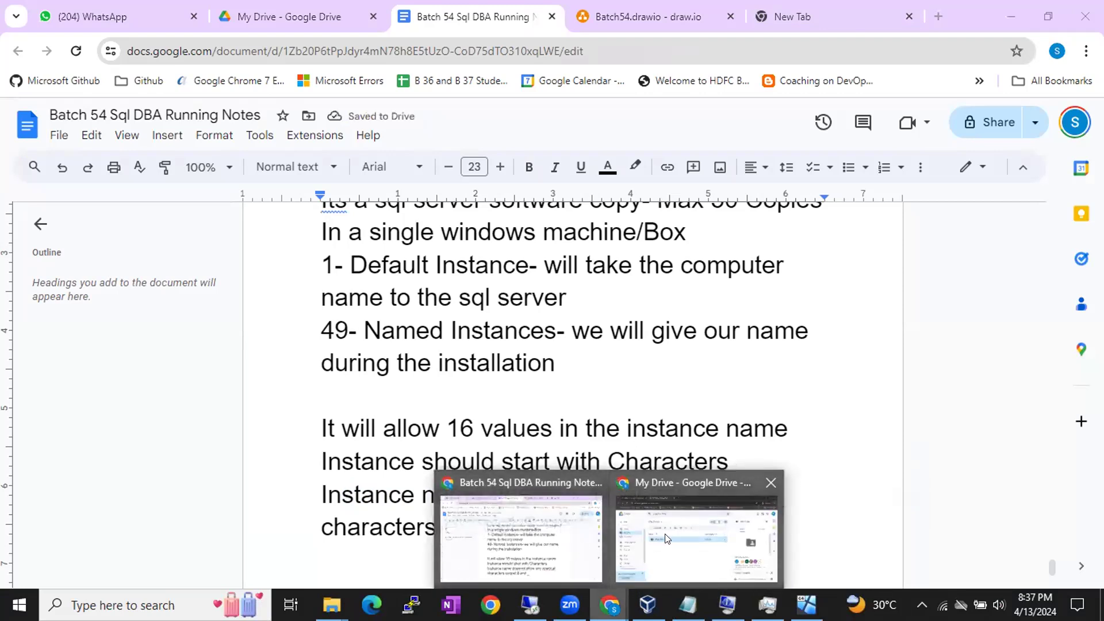
click(530, 604)
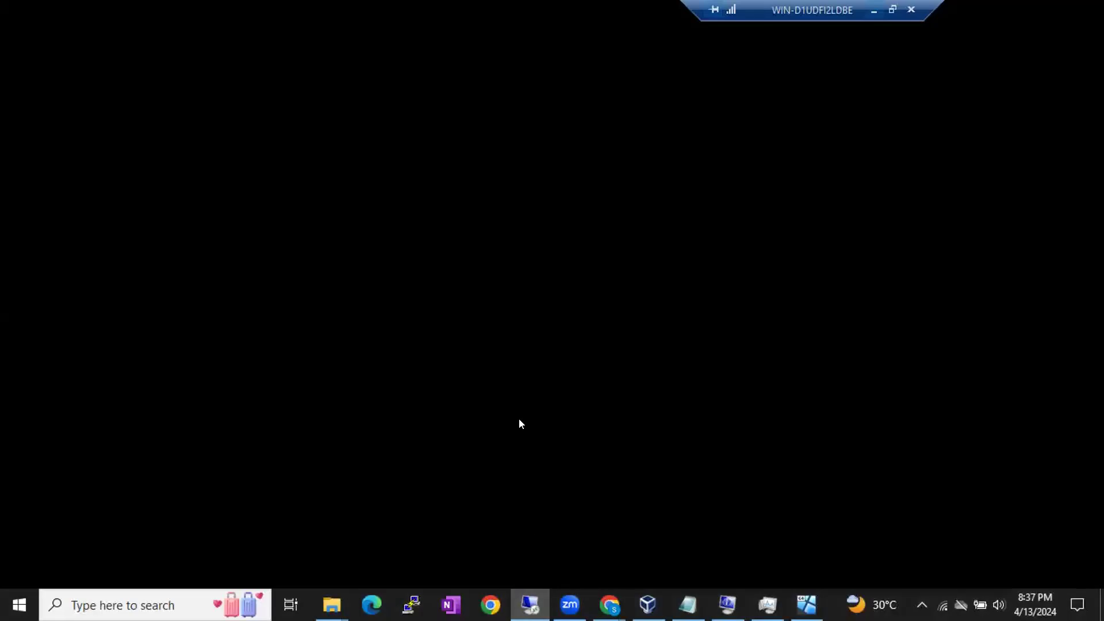
drag(347, 131, 253, 120)
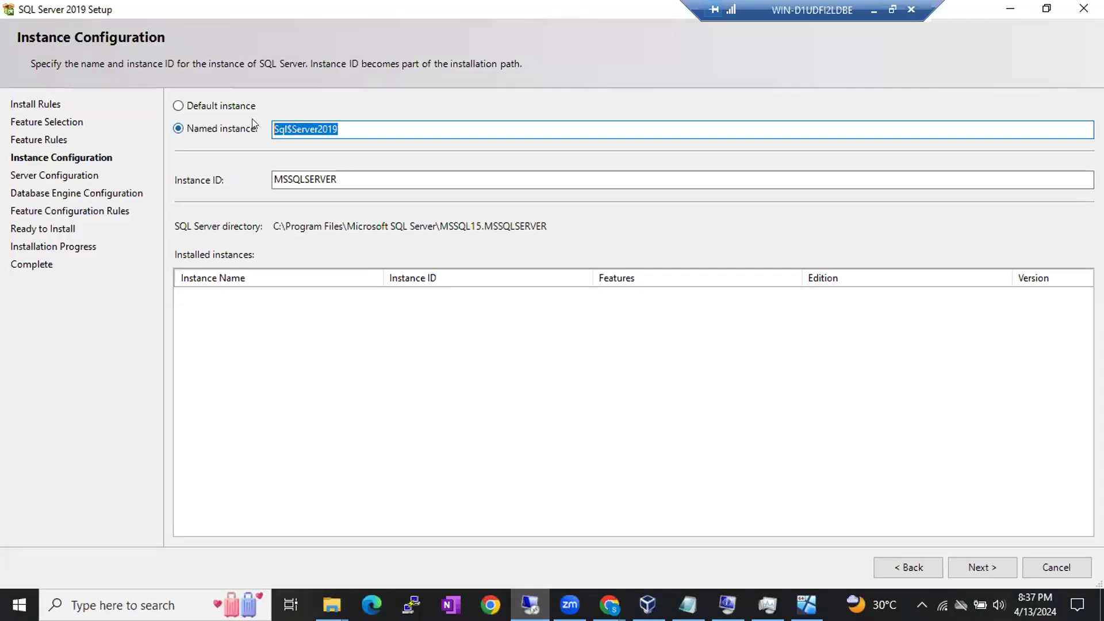
text($sq)
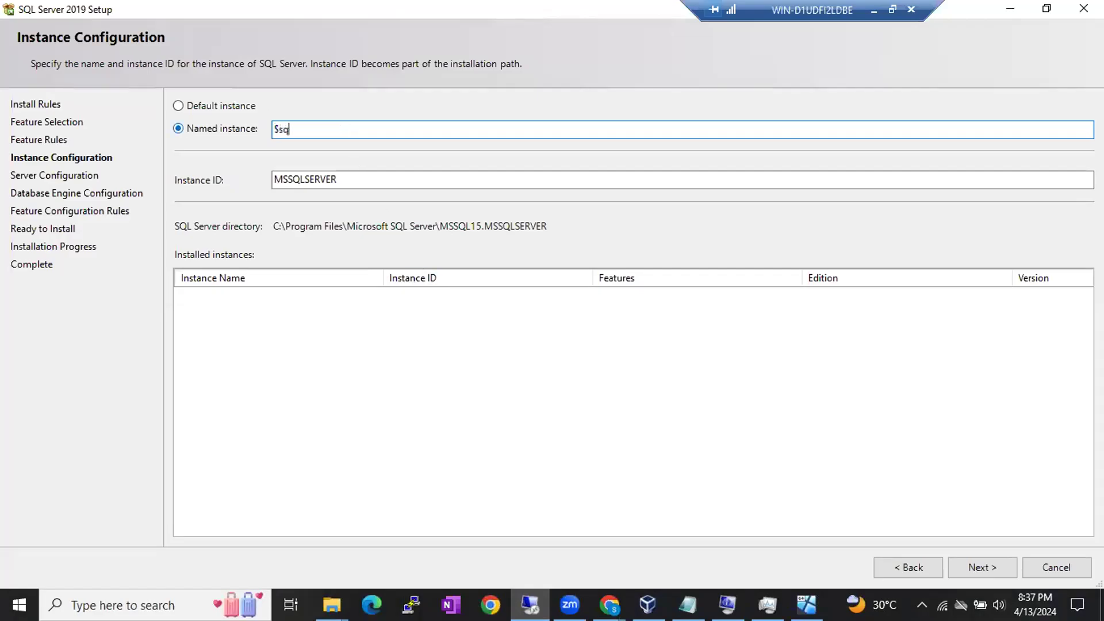
text(lserver2019)
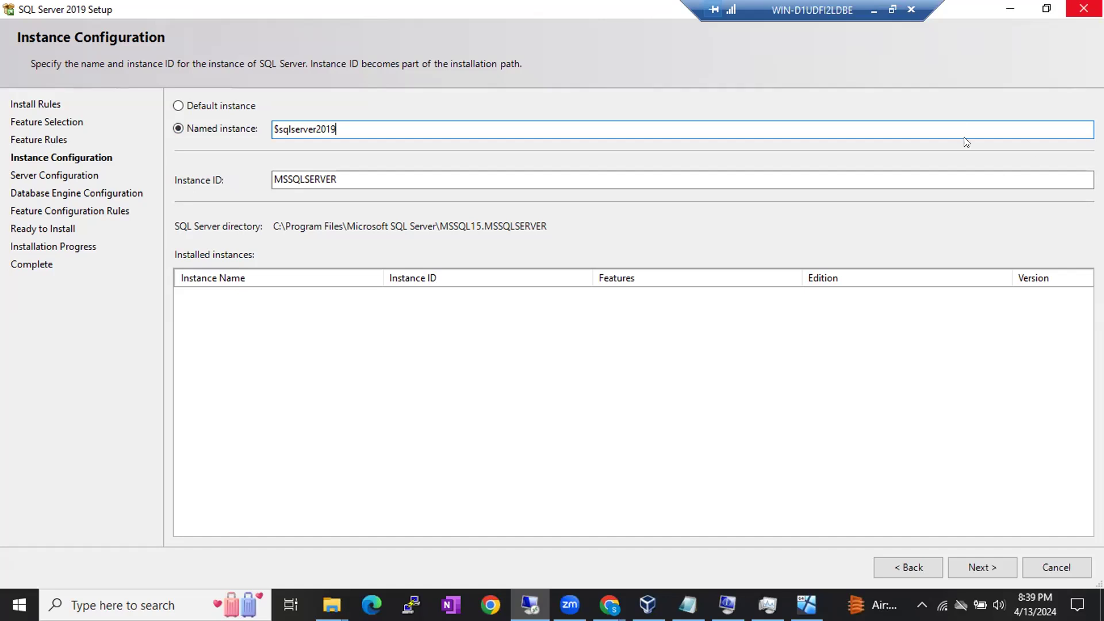
Review the rule "Instance should start with Characters" in the Google Docs notes by selecting it, and return to SQL Server 2019 Setup.
click(874, 11)
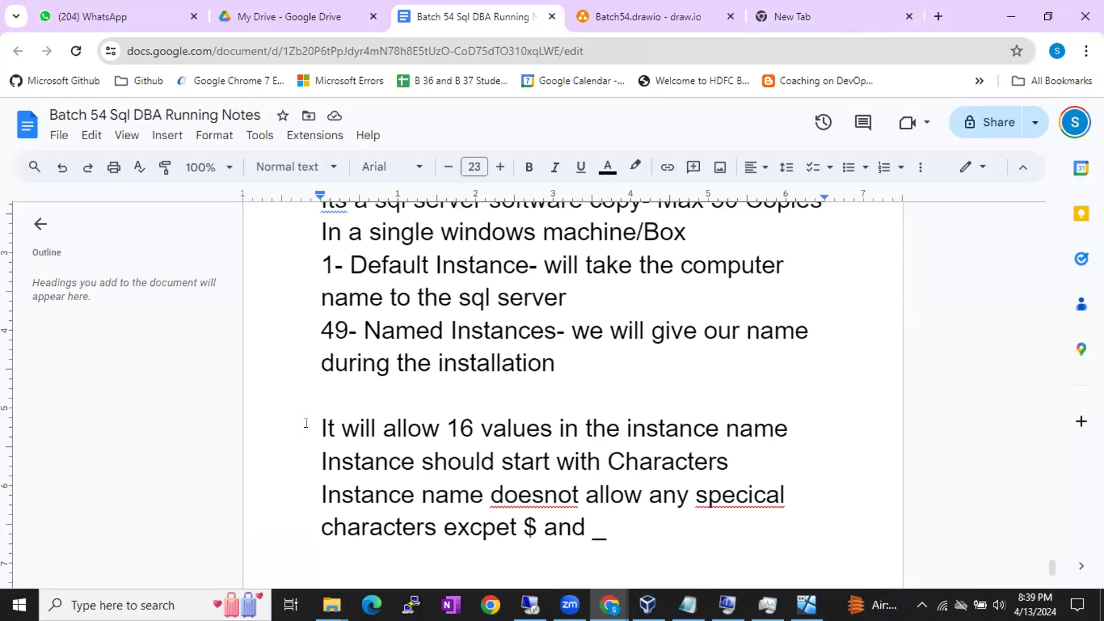
drag(321, 454, 738, 460)
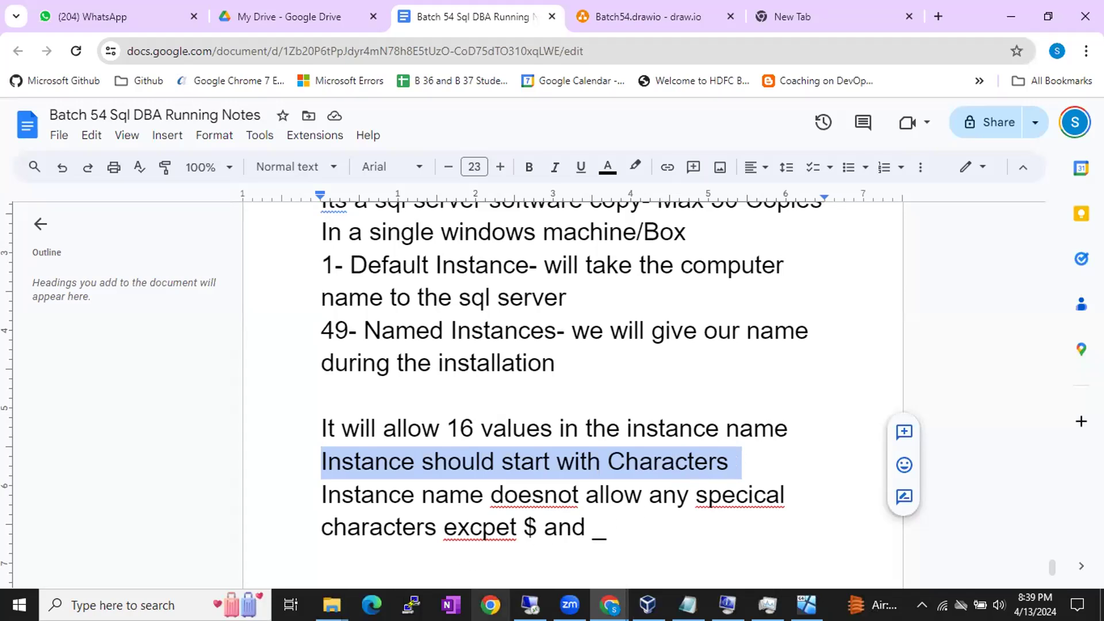
click(530, 605)
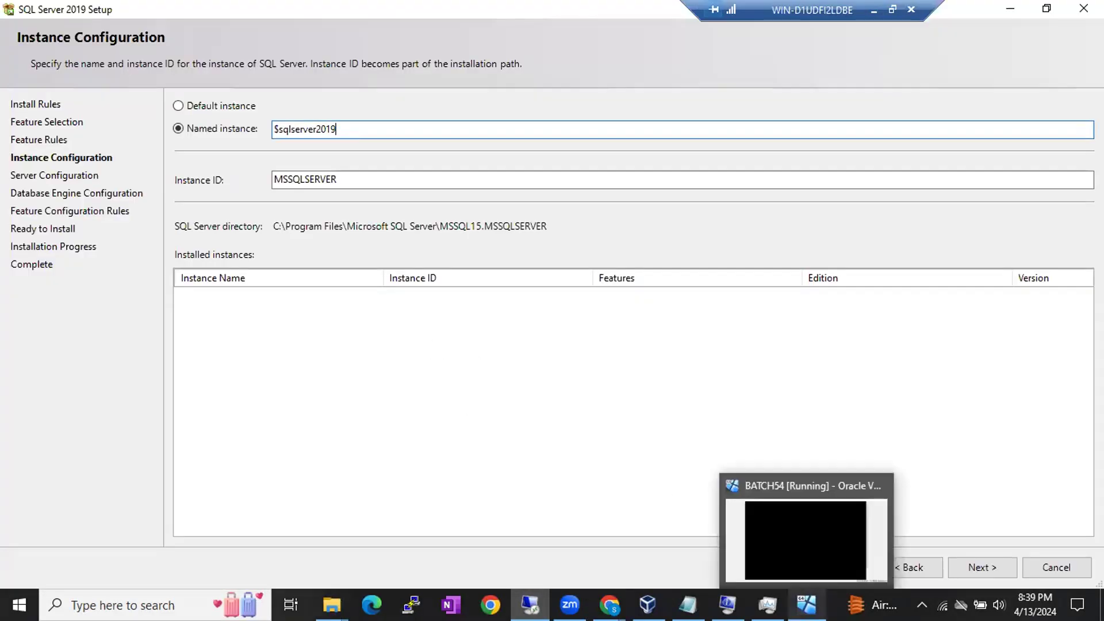
Try to continue past Instance Configuration with the name "$sqlserver2019", and dismiss the validation dialog.
click(615, 424)
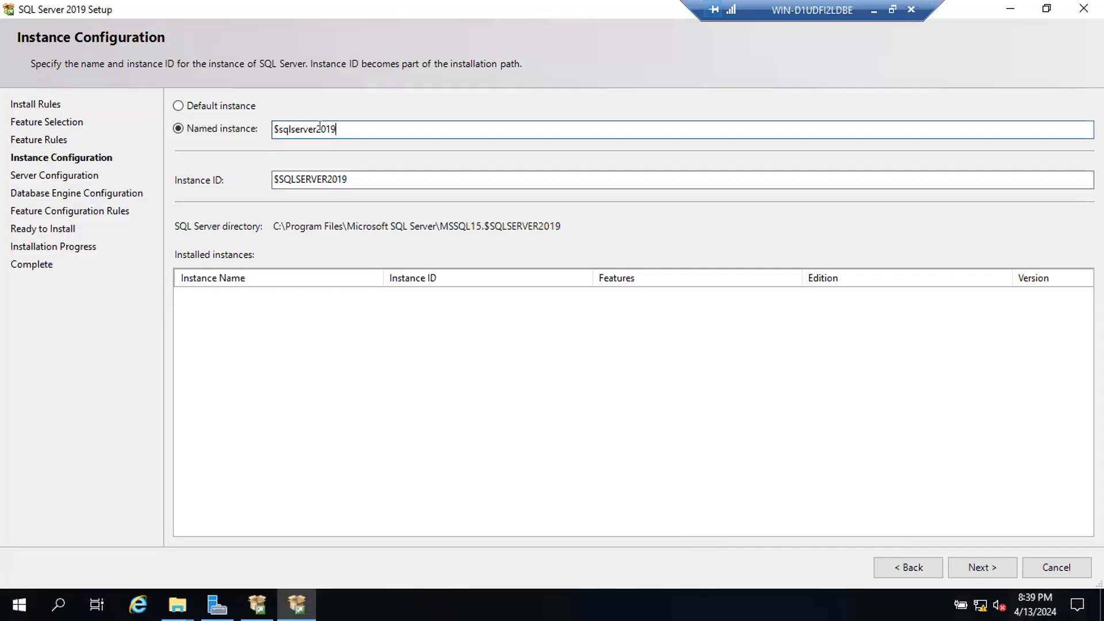
drag(342, 125, 269, 126)
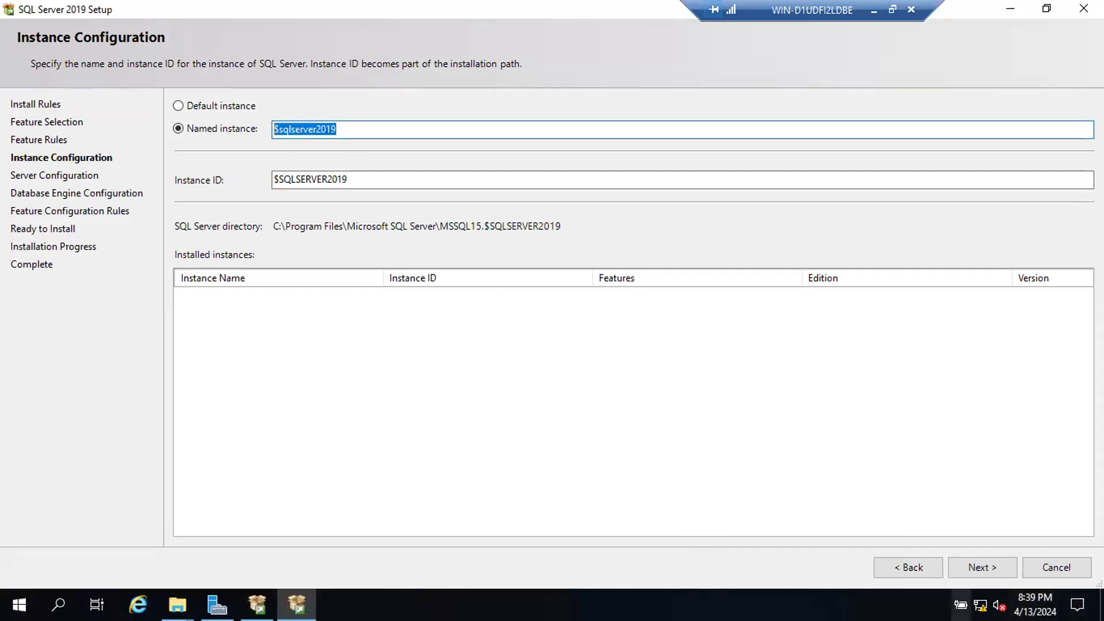
click(984, 576)
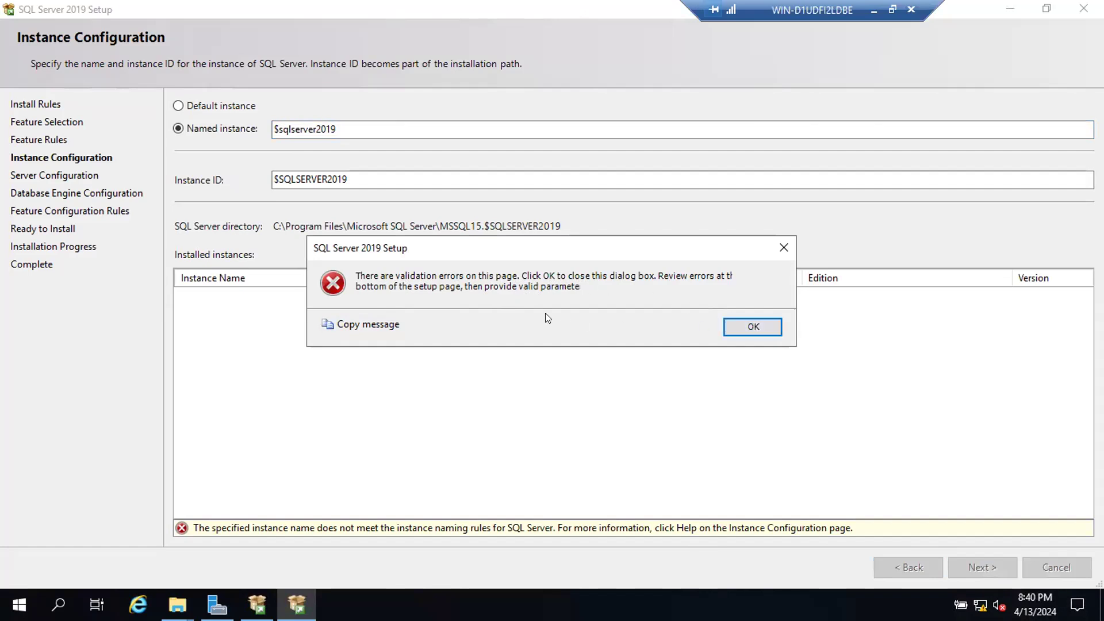
click(731, 326)
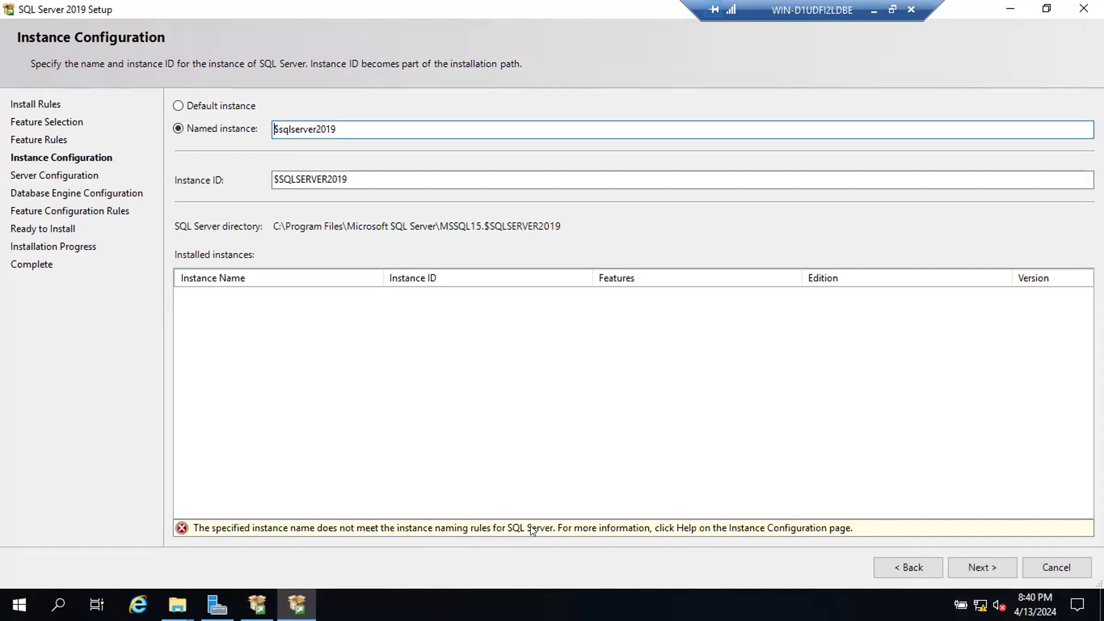
Change the named instance to "sqlserver$2019" and continue to the Server Configuration page.
click(277, 128)
key(BackSpace)
click(311, 128)
text($)
click(394, 185)
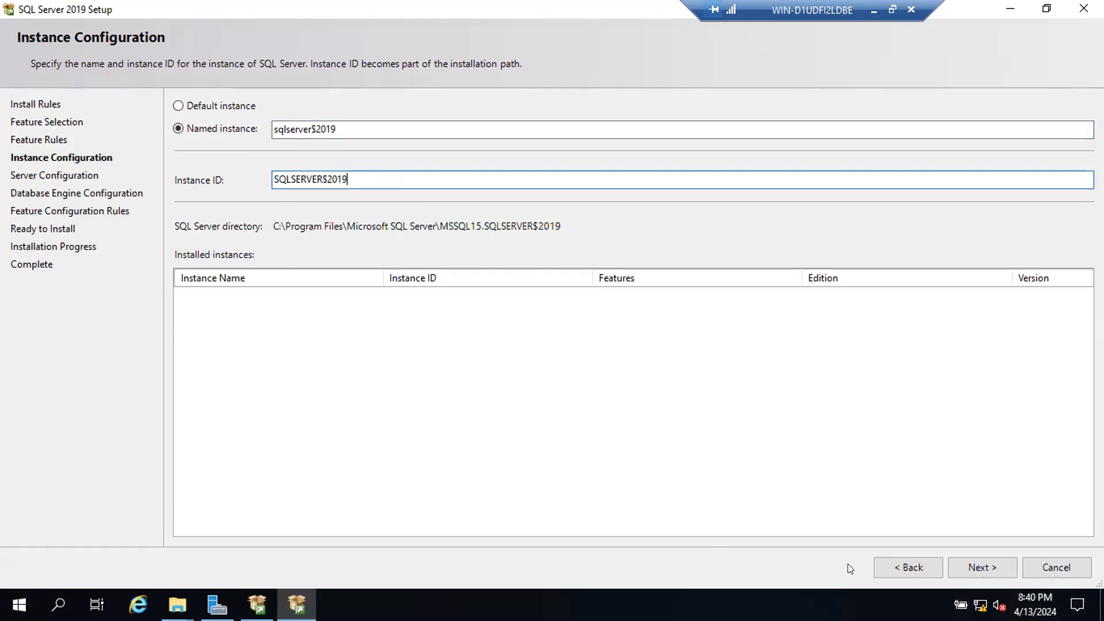
click(986, 572)
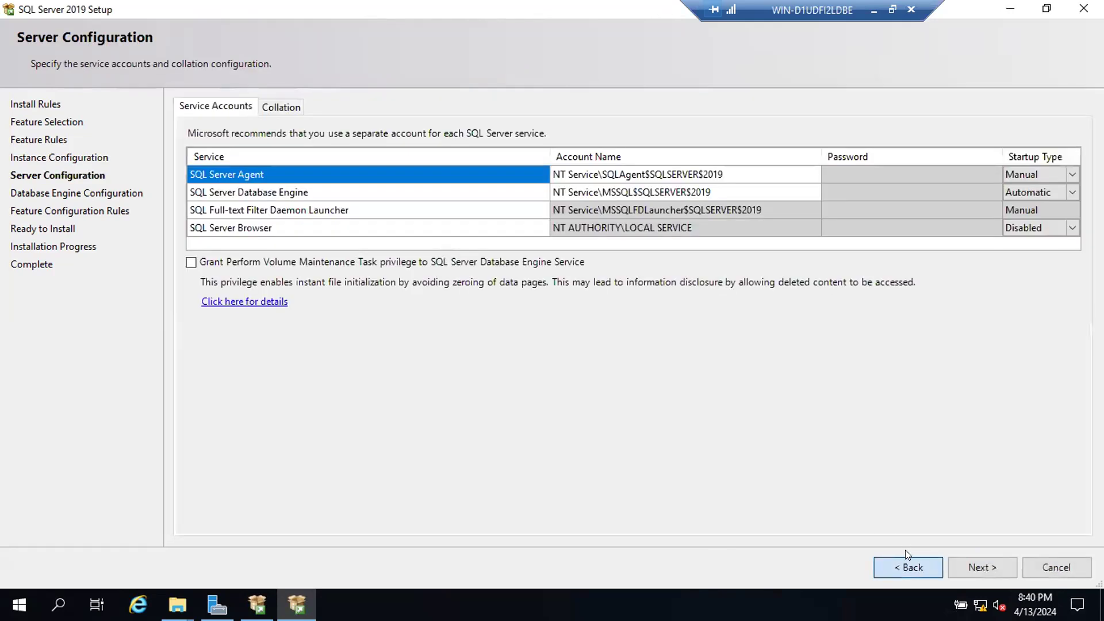
Go back to Instance Configuration and choose Default instance.
click(909, 566)
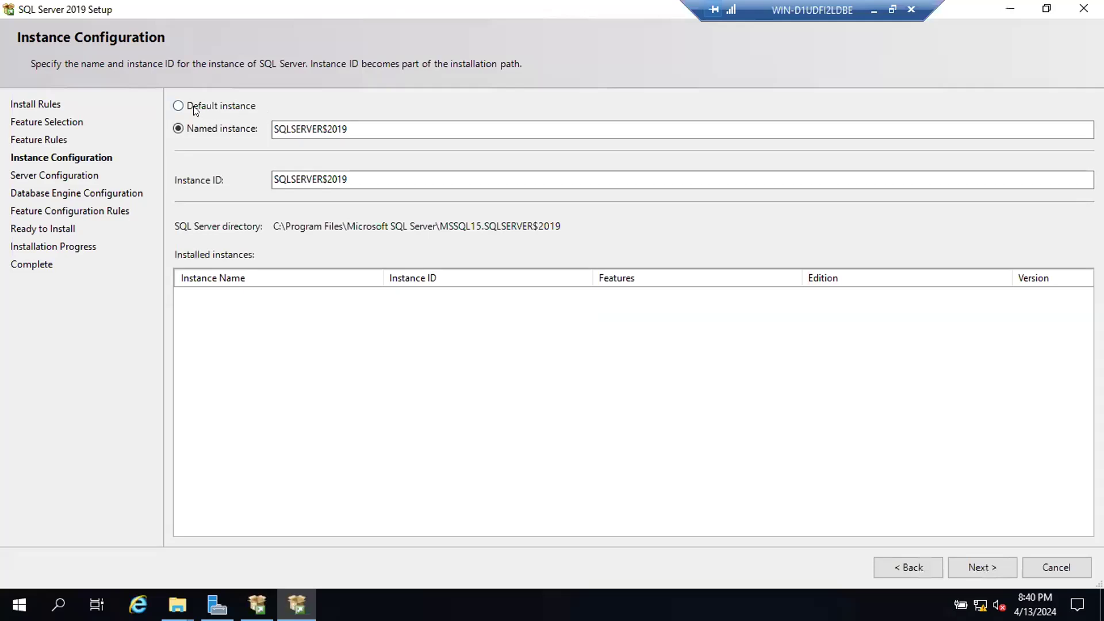
click(195, 109)
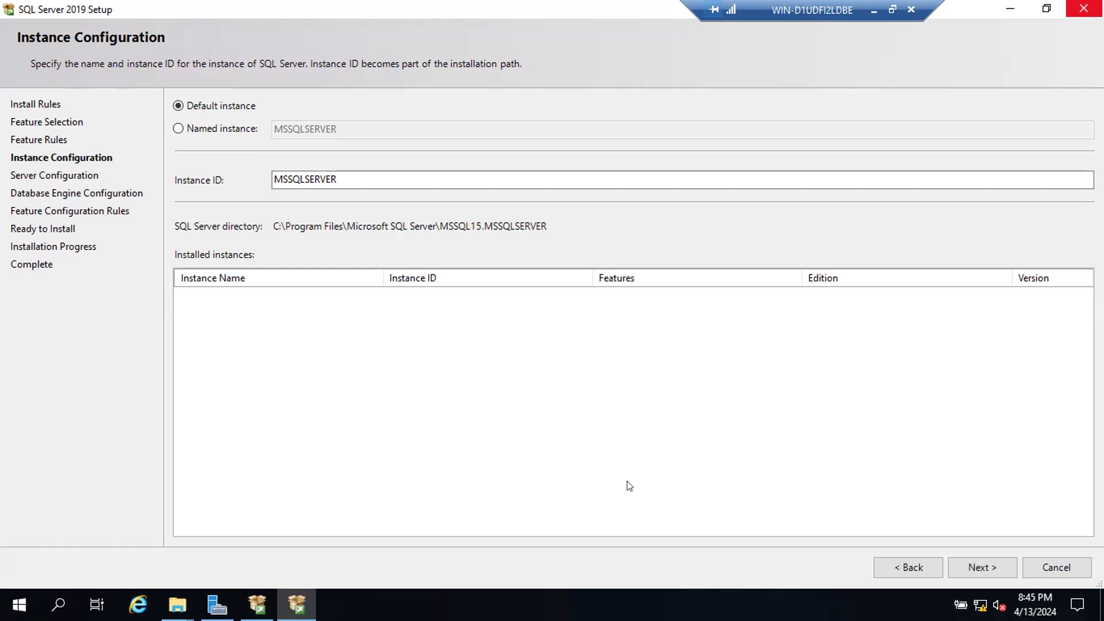
Minimize the remote desktop session and launch Microsoft SQL Server Management Studio on the local computer.
click(874, 10)
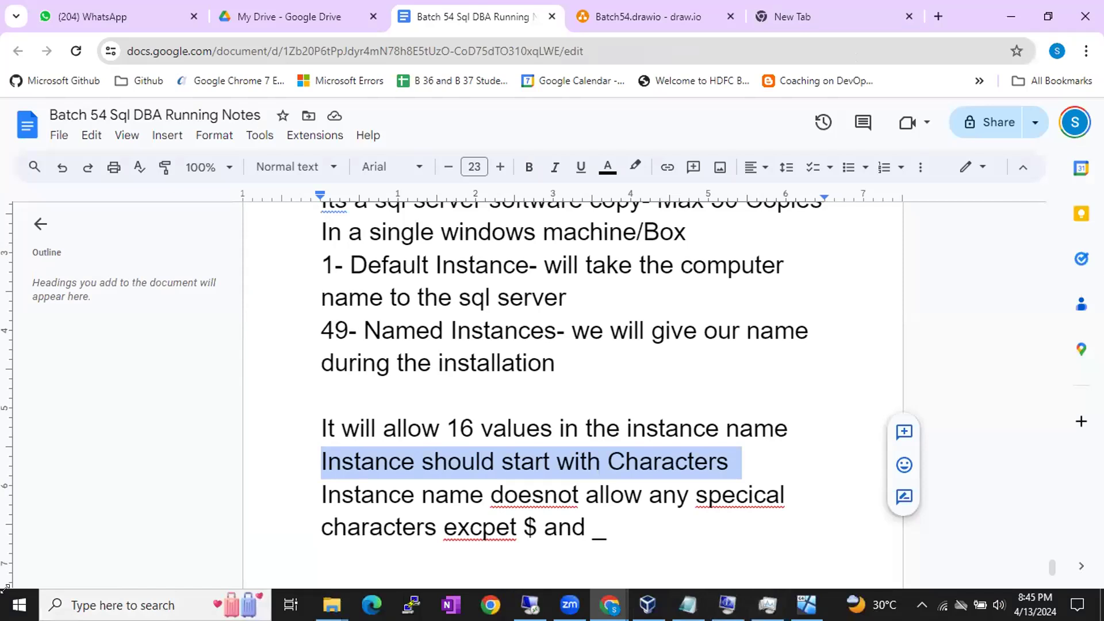
click(16, 605)
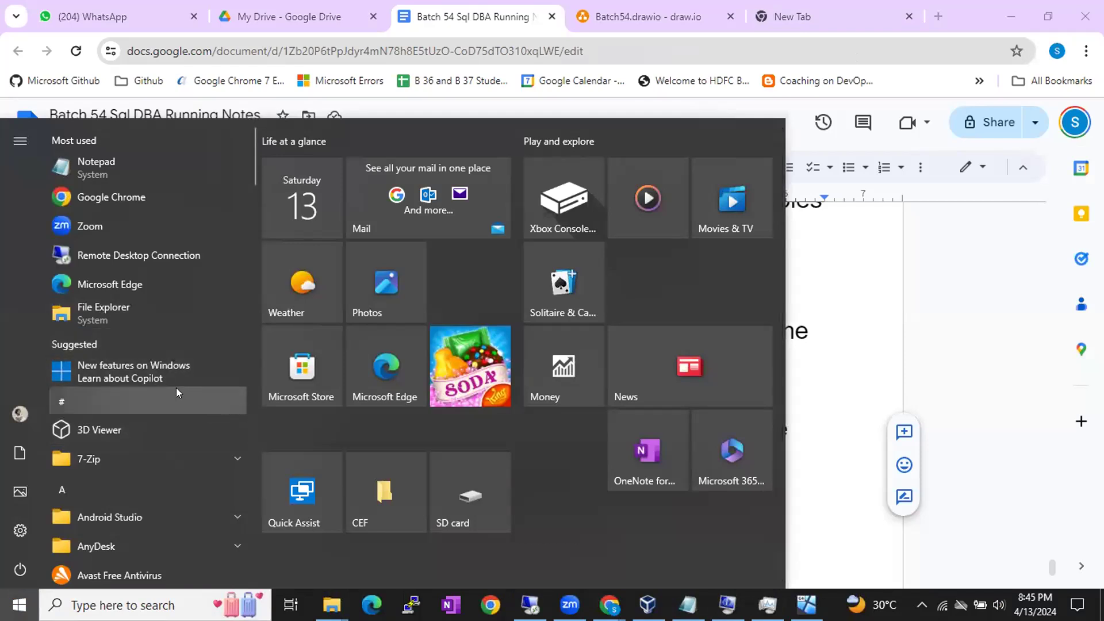
click(19, 606)
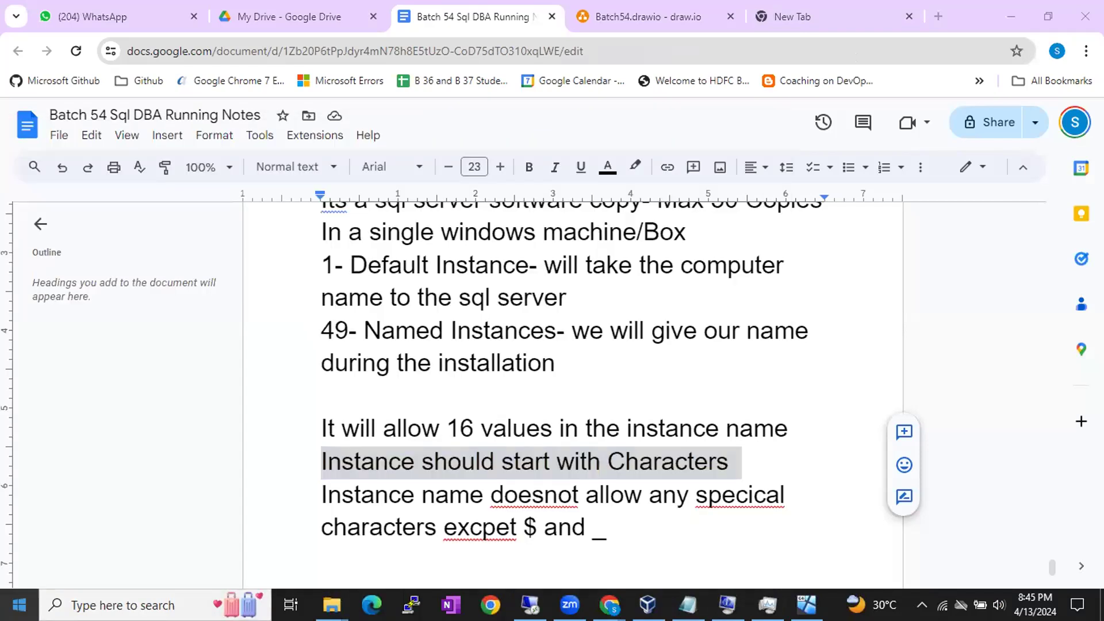
click(19, 605)
text(ss)
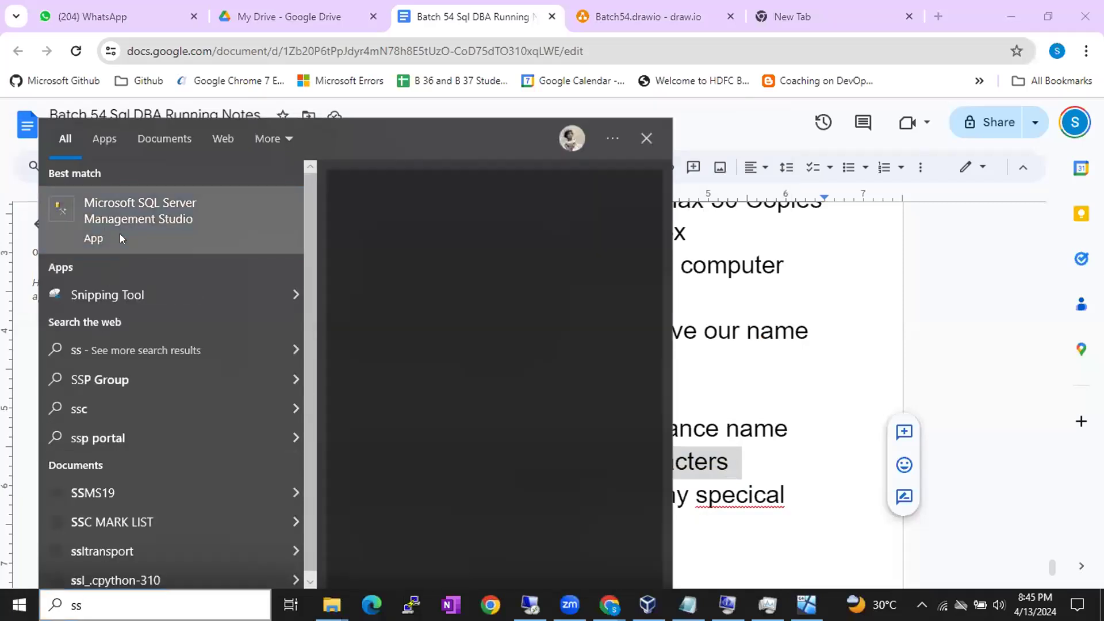
key(Return)
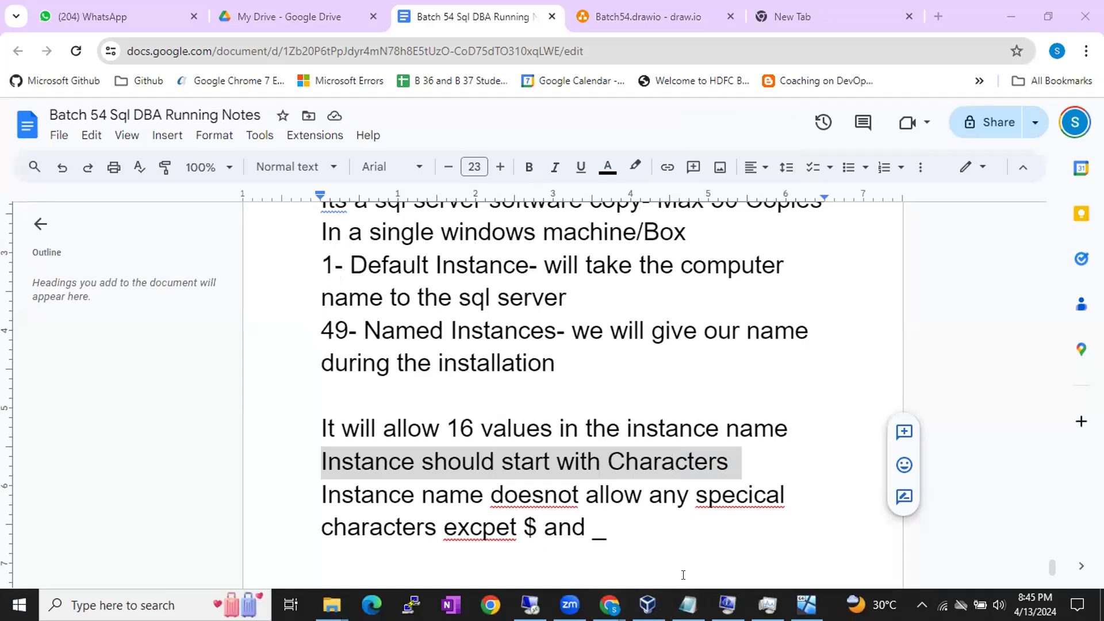
Open the Windows Services console and jump to the services whose names begin with S.
key(super+r)
text(spe)
key(Down)
key(Return)
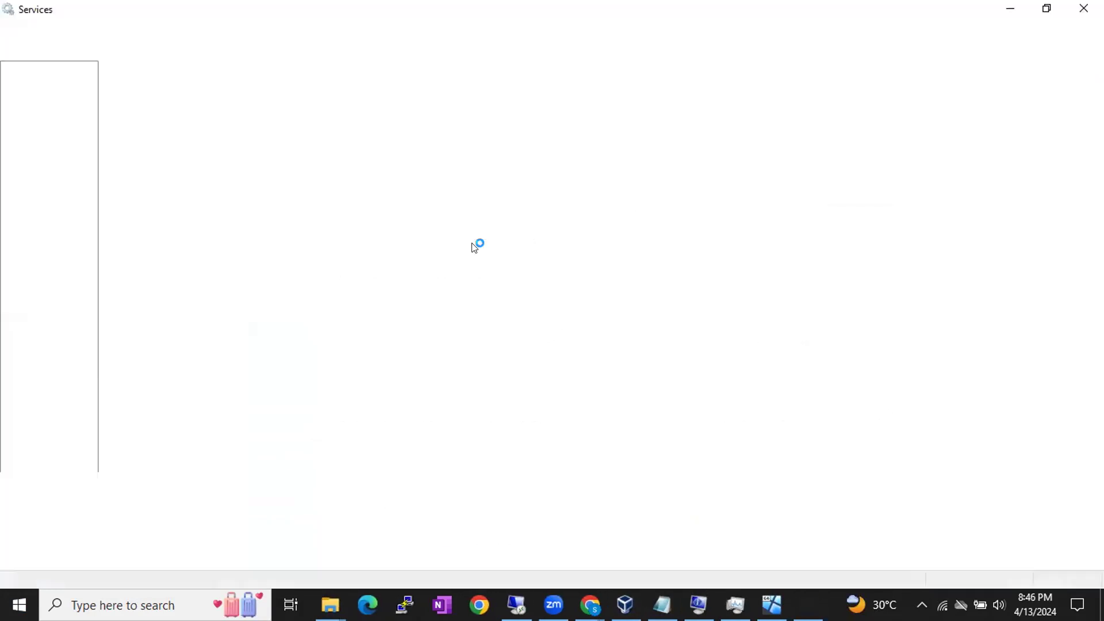
click(341, 220)
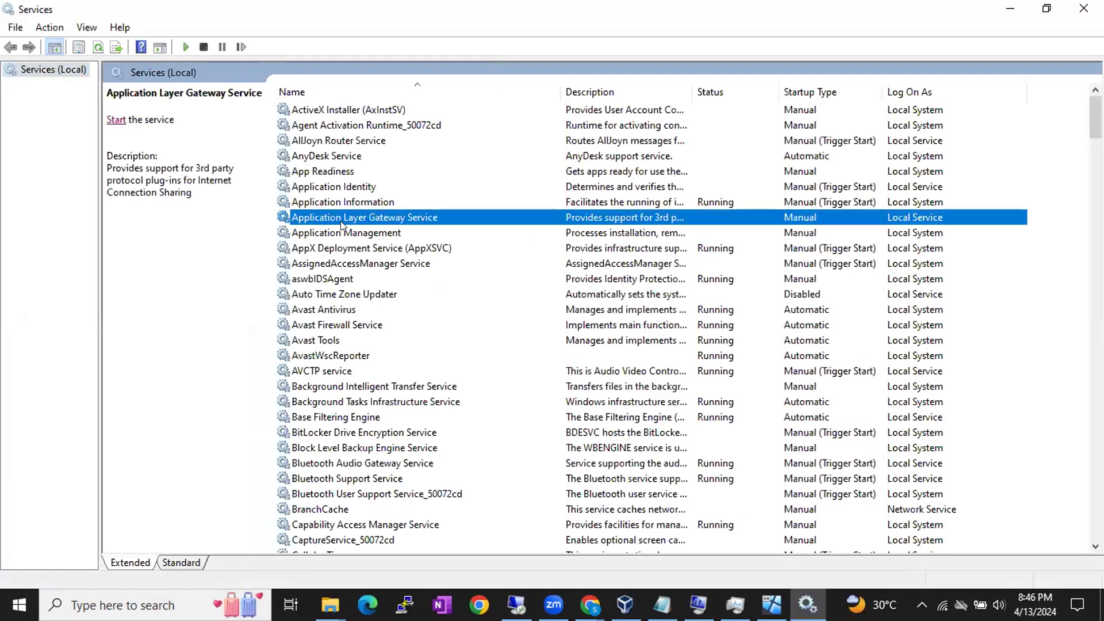
key(s)
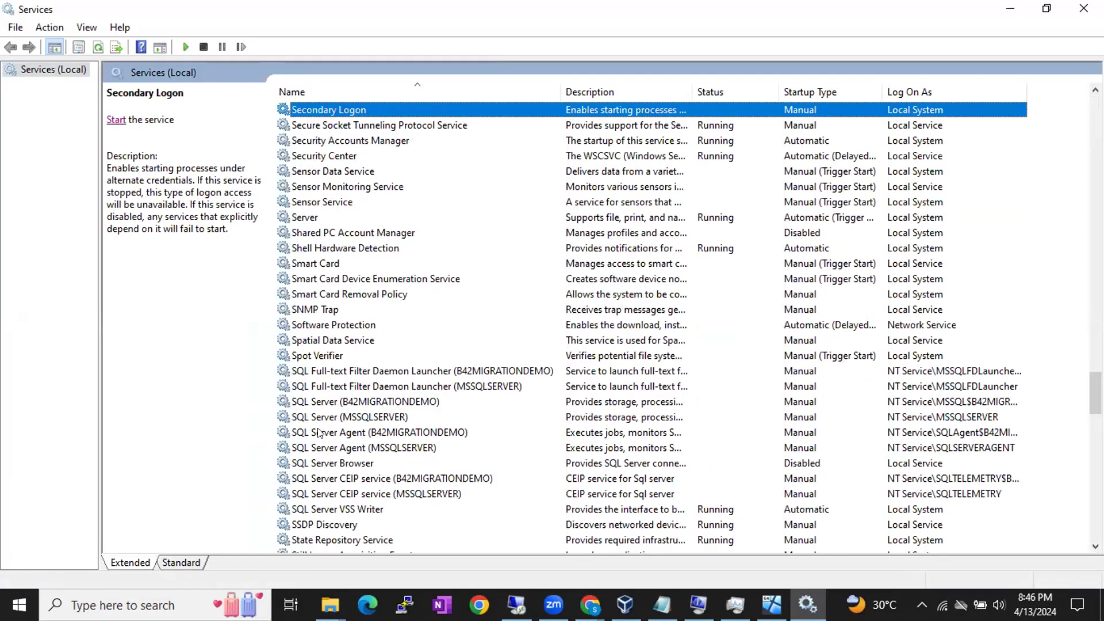
Start the SQL Server (B42MIGRATIONDEMO) and SQL Server (MSSQLSERVER) services.
click(329, 403)
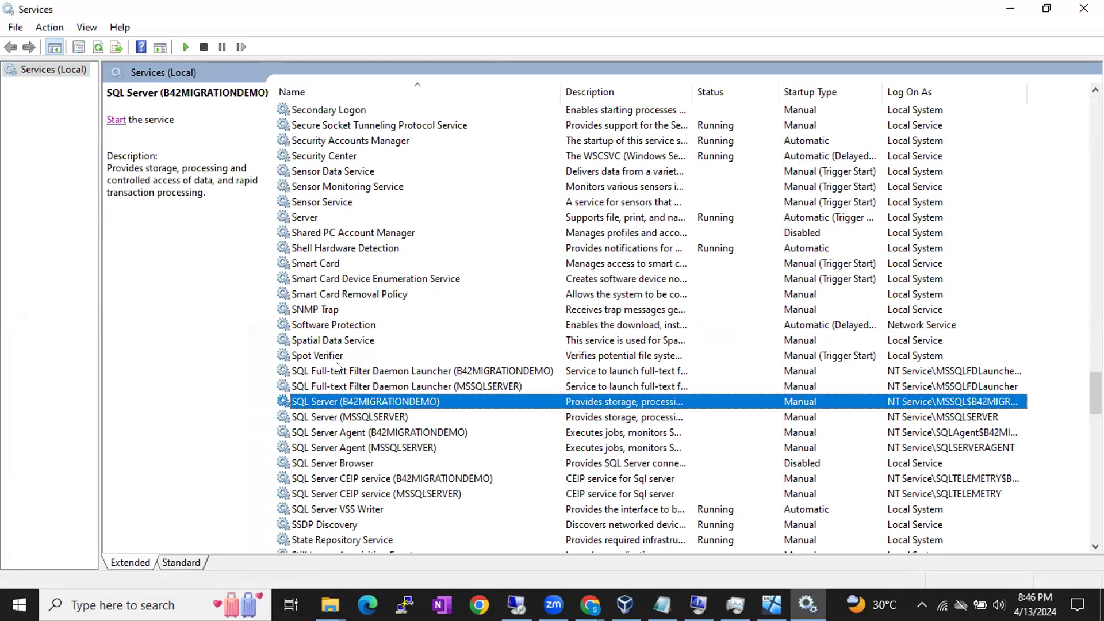
click(121, 119)
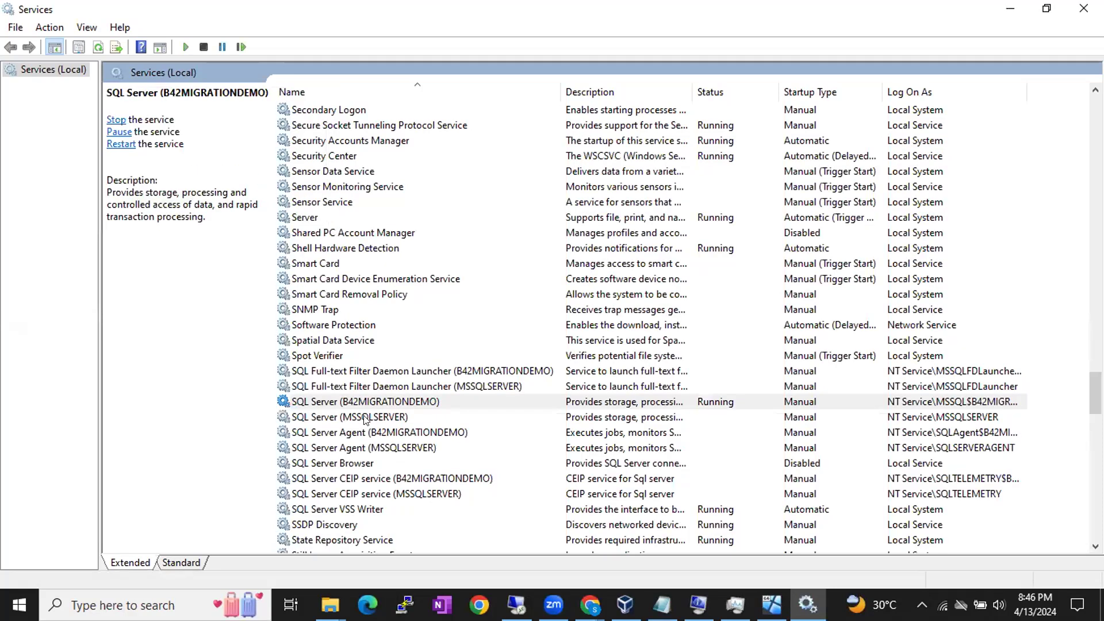
click(364, 419)
click(114, 120)
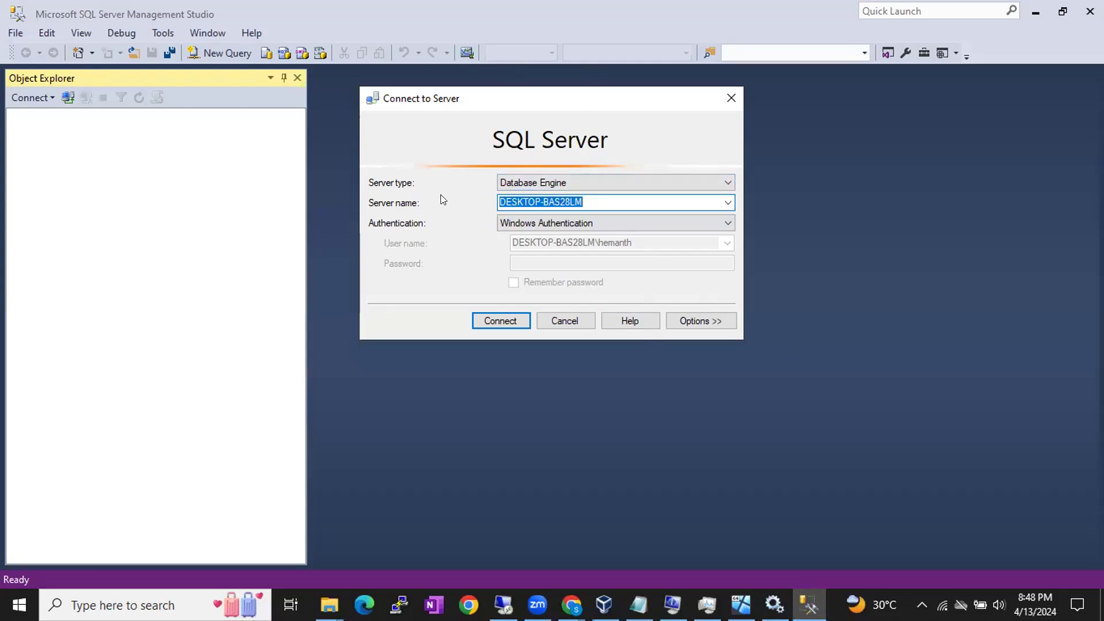
Examine the default instance's server name in Management Studio's Connect to Server dialog by selecting it.
click(601, 201)
drag(601, 201, 477, 205)
click(613, 202)
drag(614, 202, 466, 205)
click(833, 604)
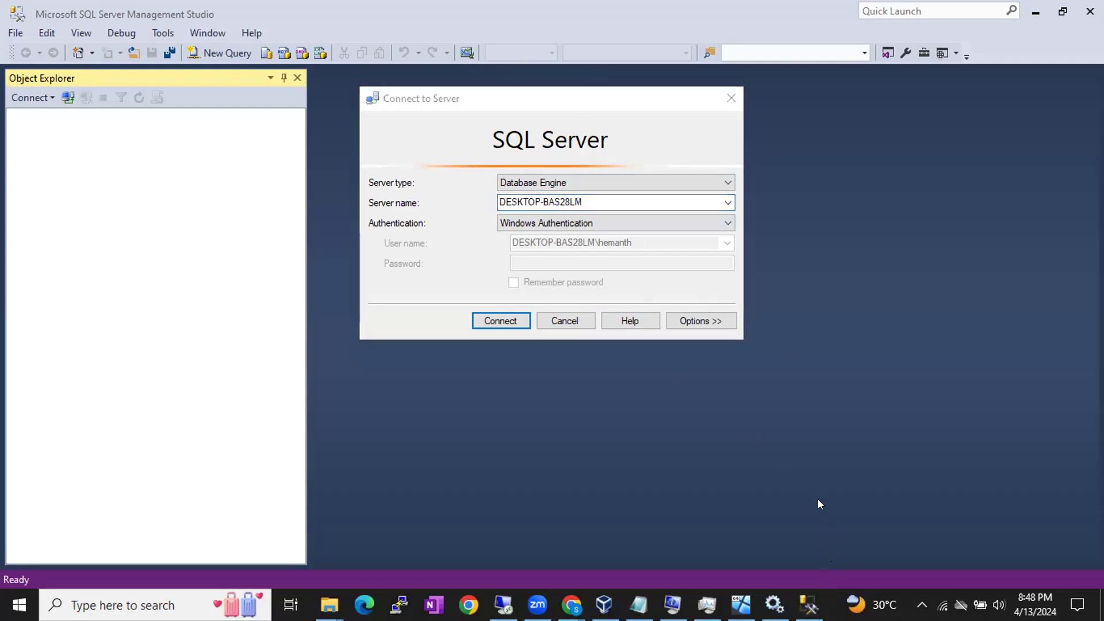
Run hostname in a Command Prompt and compare the returned computer name with the server name in the connection dialog.
key(super+r)
text(cmd)
key(Return)
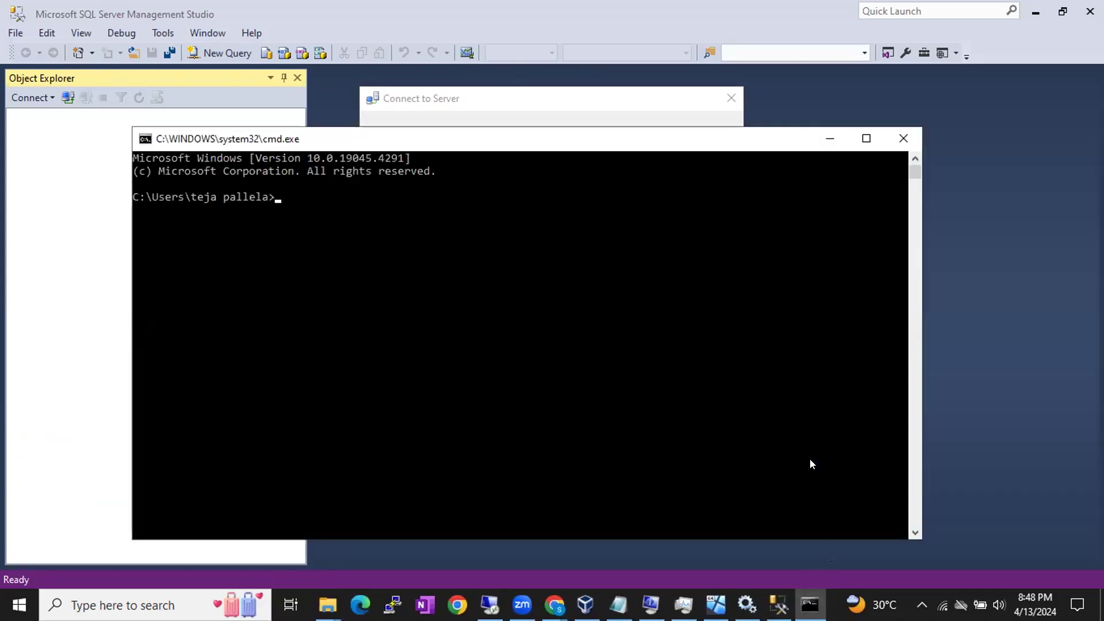
text(hostname)
key(Return)
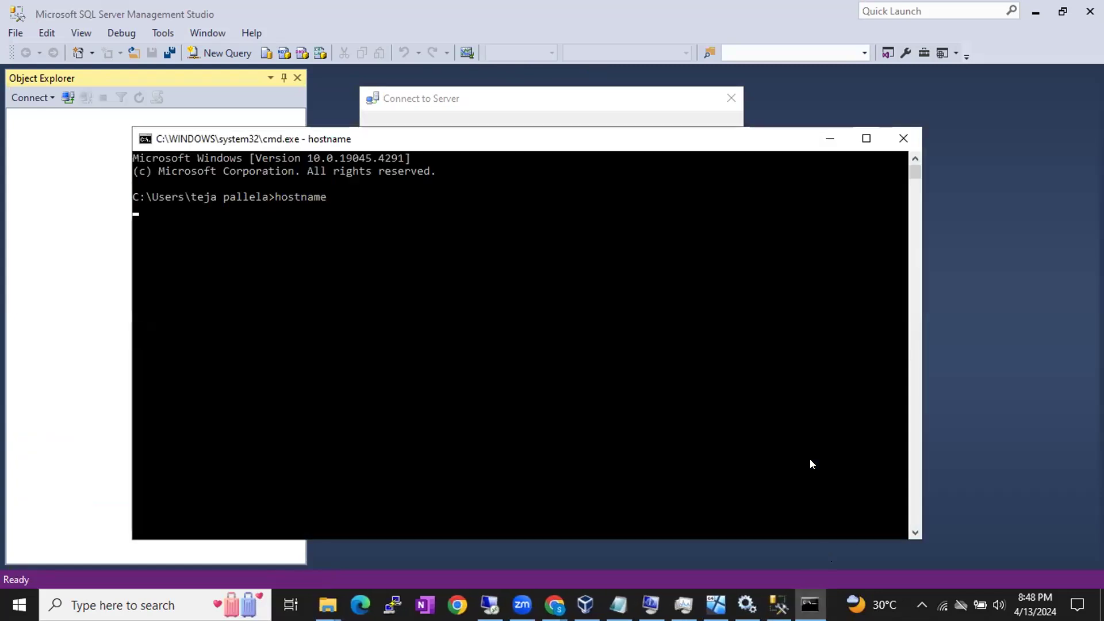
drag(378, 147, 728, 250)
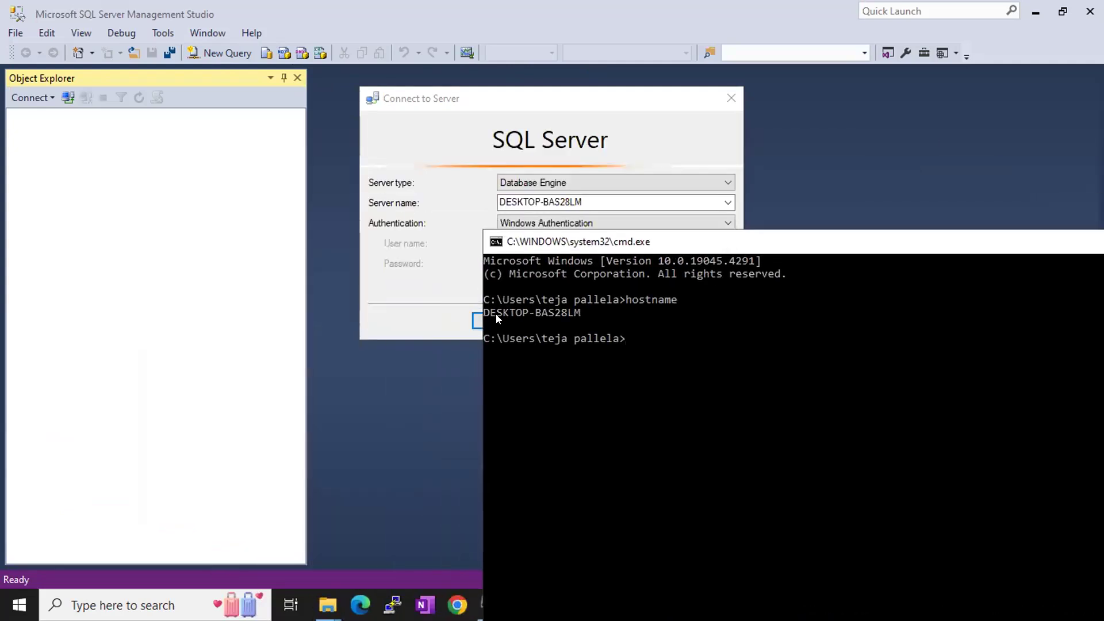
drag(483, 312, 587, 315)
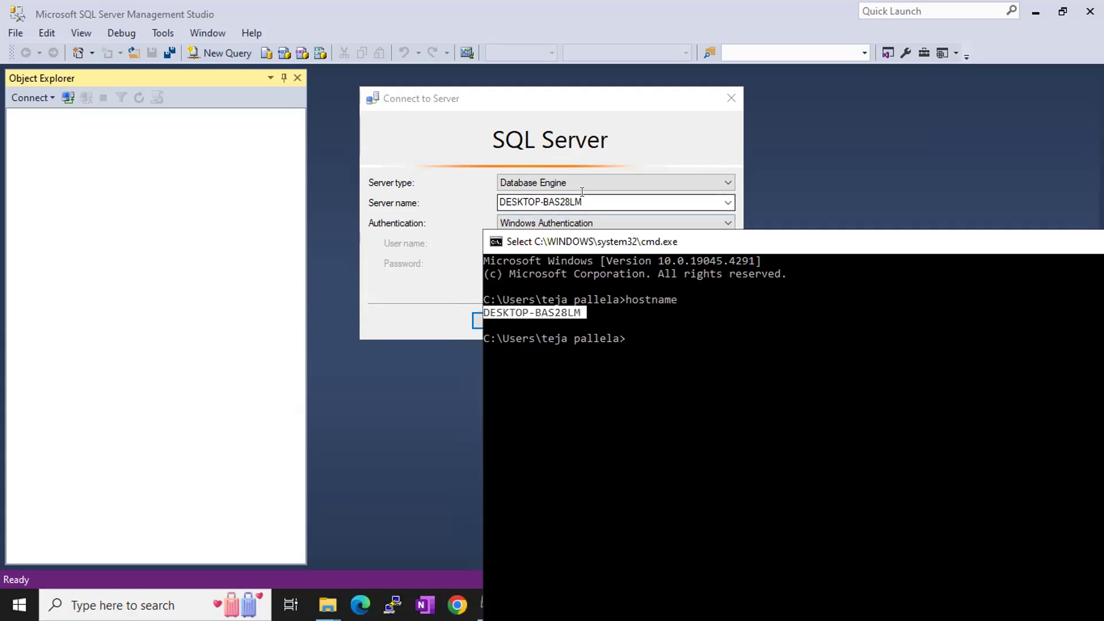
click(583, 311)
drag(584, 311, 509, 313)
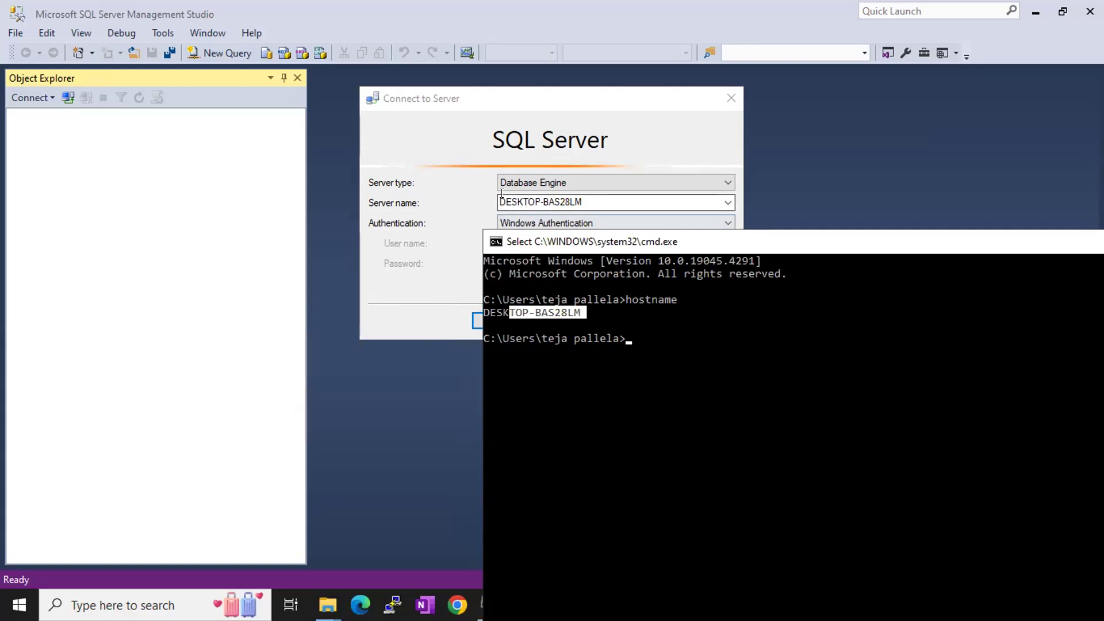
Connect Management Studio to the default instance DESKTOP-BAS28LM using Windows Authentication.
click(473, 112)
click(506, 321)
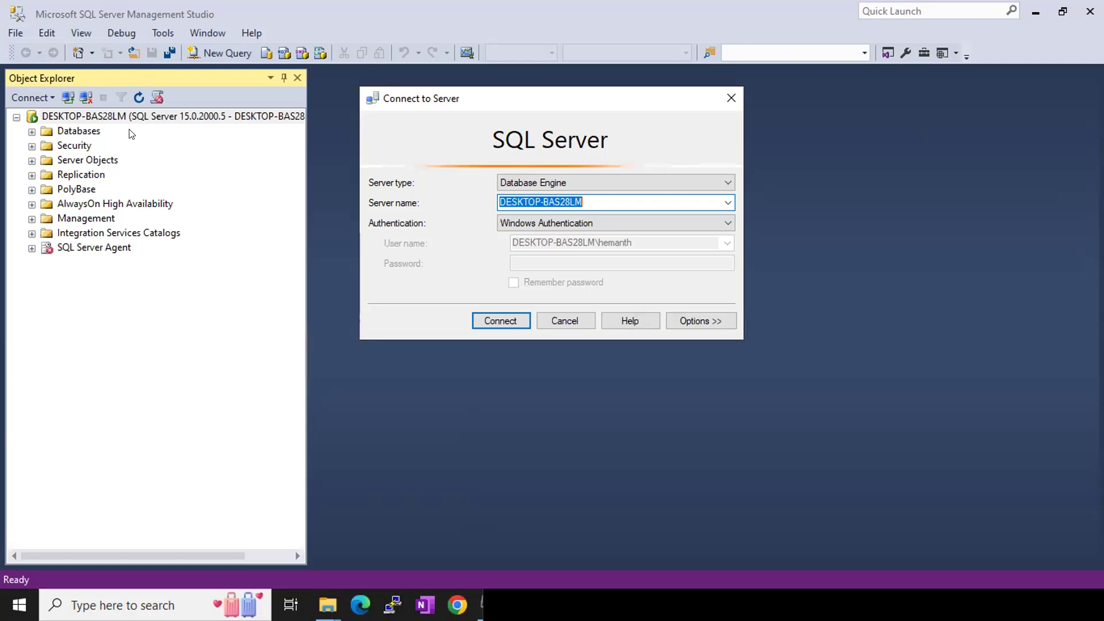
Examine the computer and instance parts of DESKTOP-BAS28LM\B42MIGRATIONDEMO in the connection dialog, reselect DESKTOP-BAS28LM, and cancel the dialog.
click(728, 203)
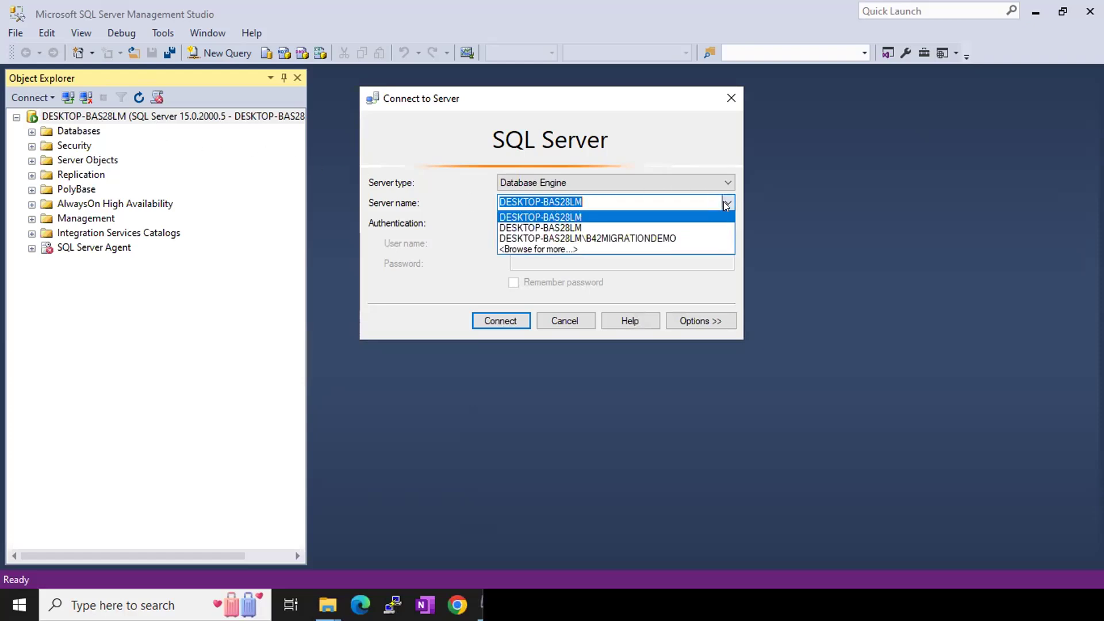
click(569, 238)
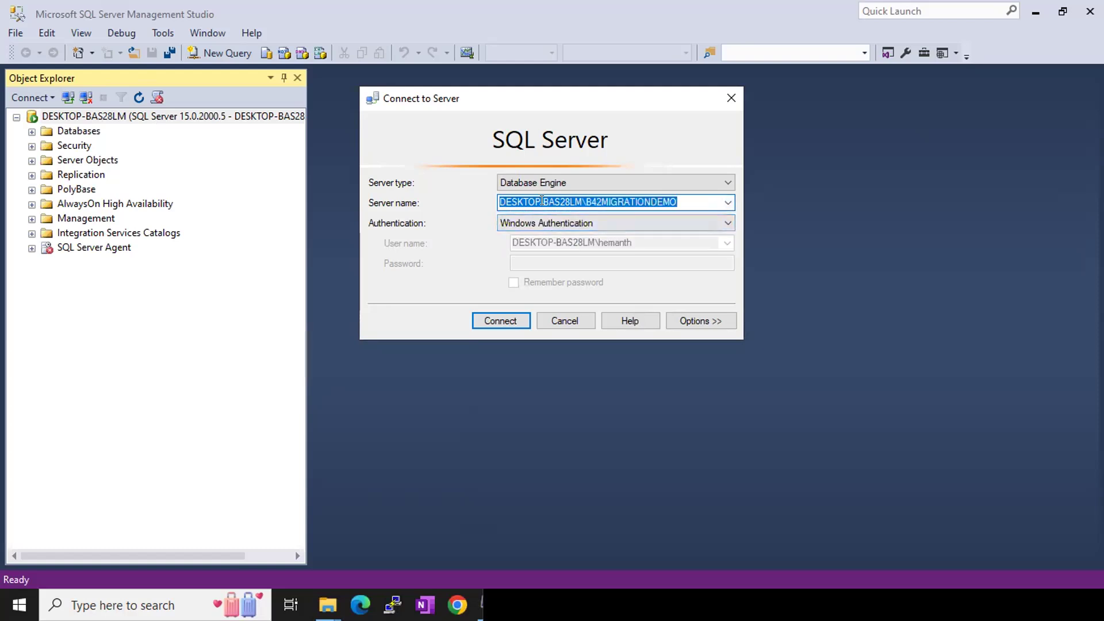
drag(586, 201, 485, 205)
click(555, 202)
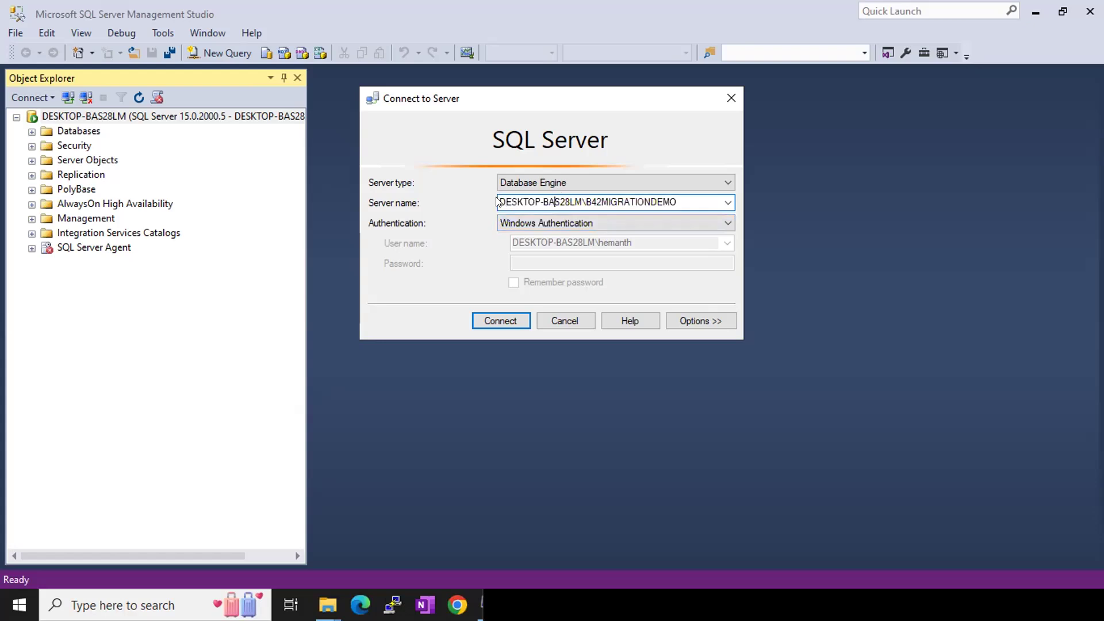
drag(581, 194, 696, 191)
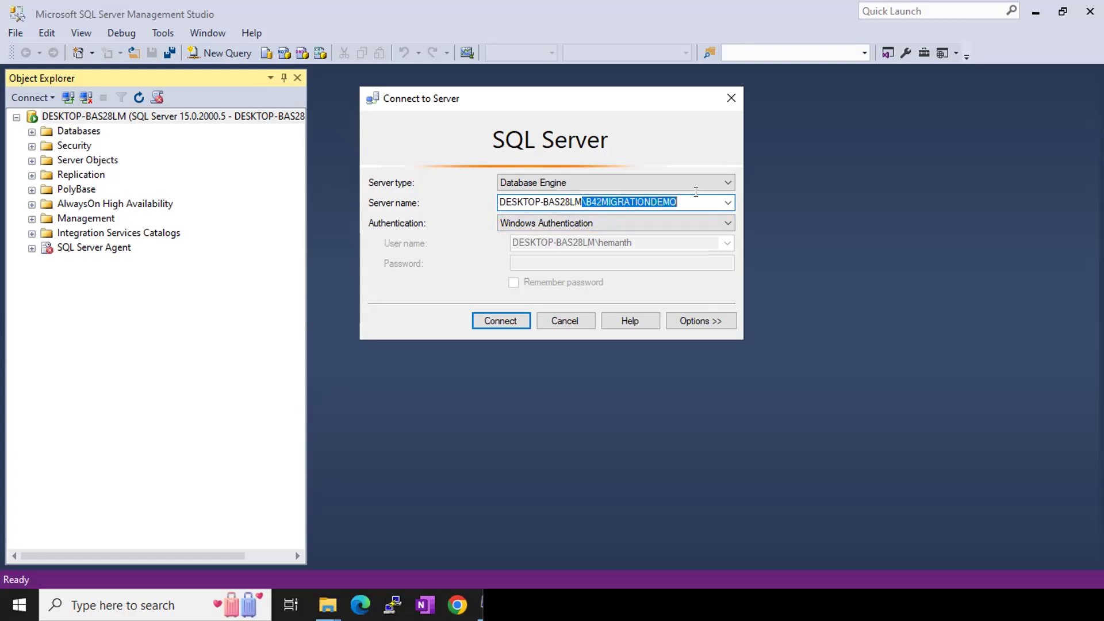
click(728, 203)
click(638, 217)
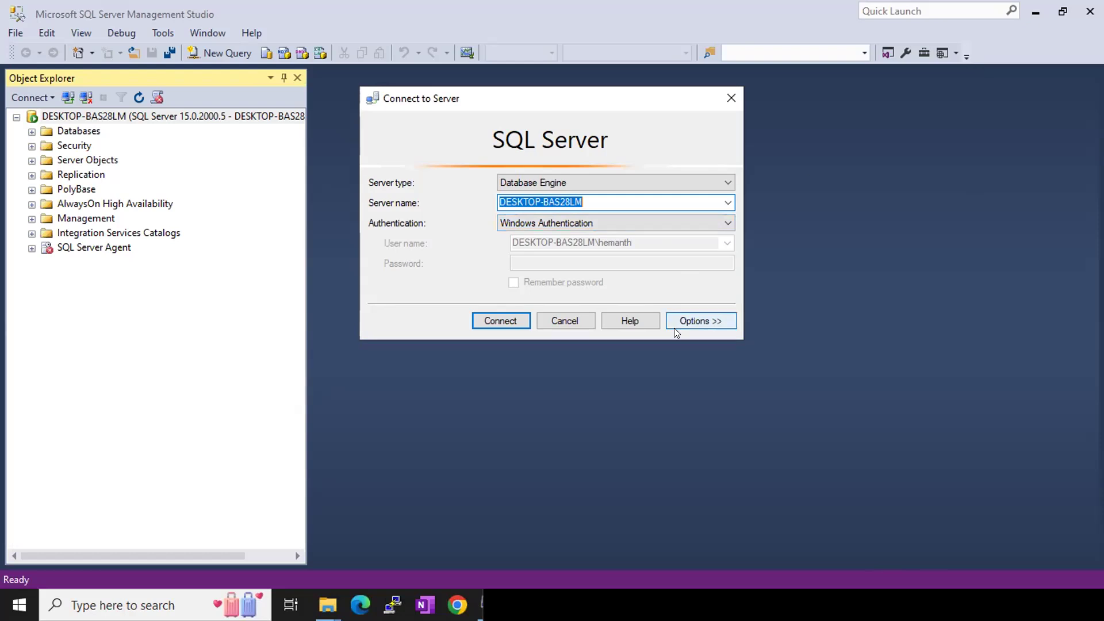
click(563, 317)
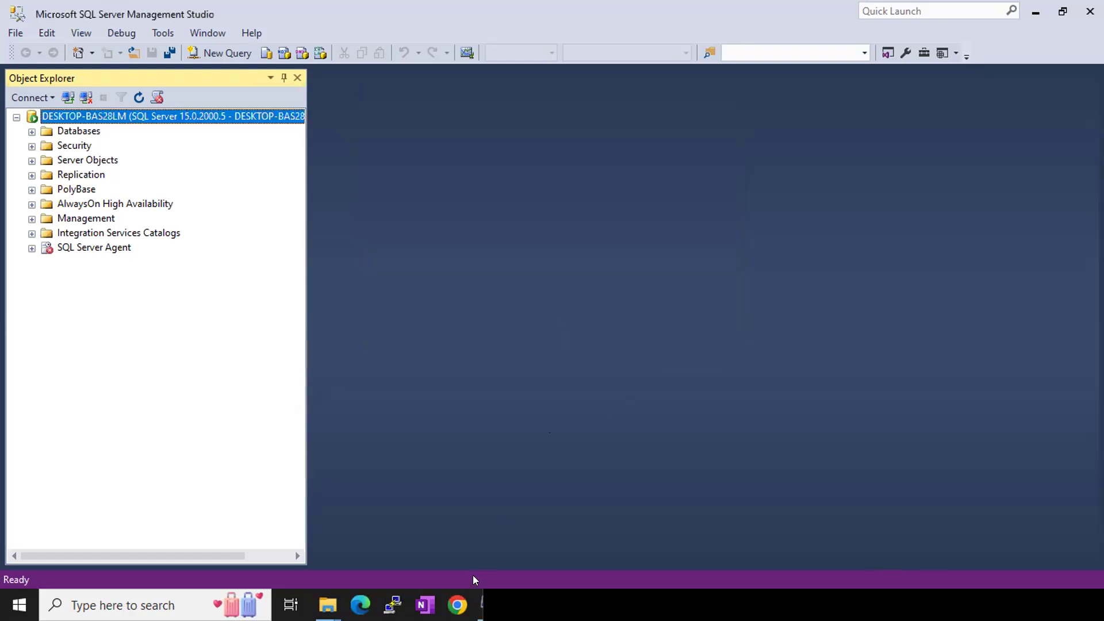
Minimize Management Studio and close the Command Prompt window.
click(1035, 11)
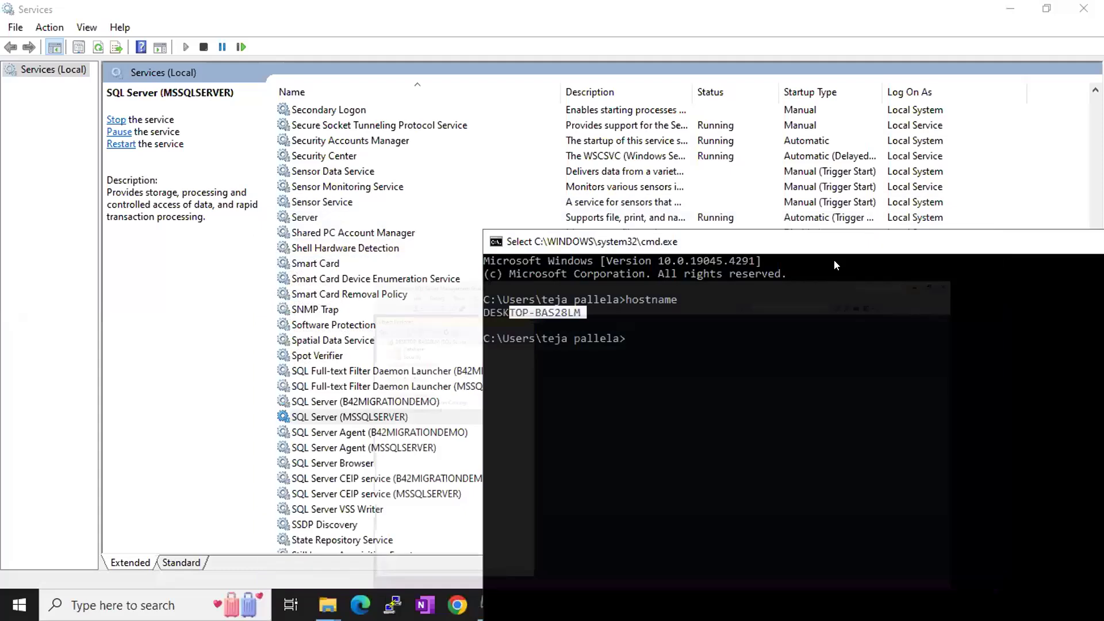
drag(701, 227, 440, 104)
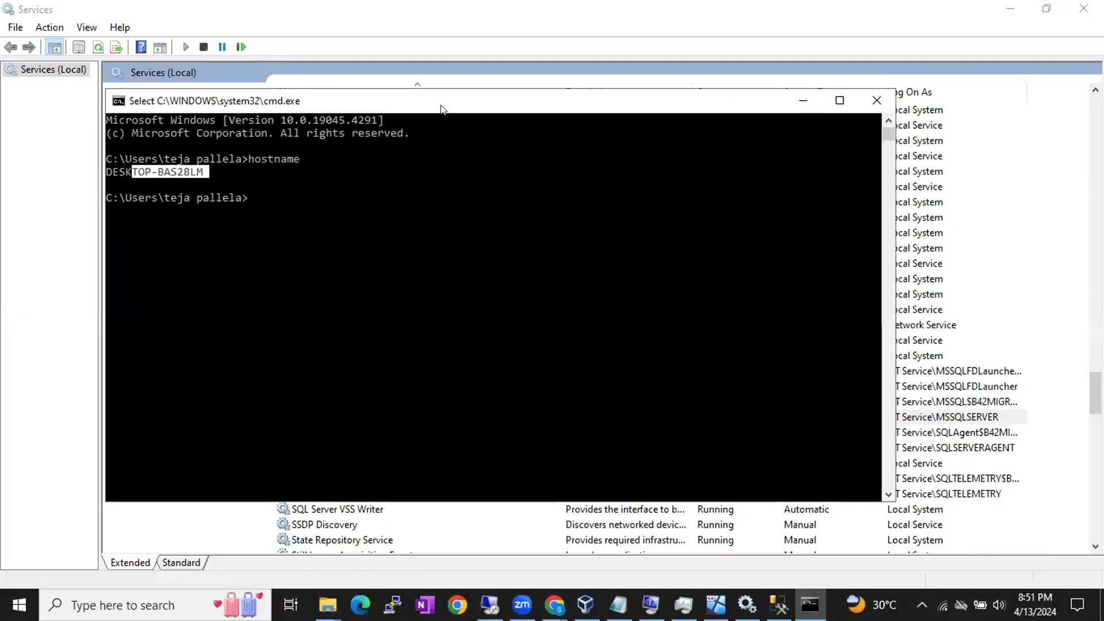
click(879, 99)
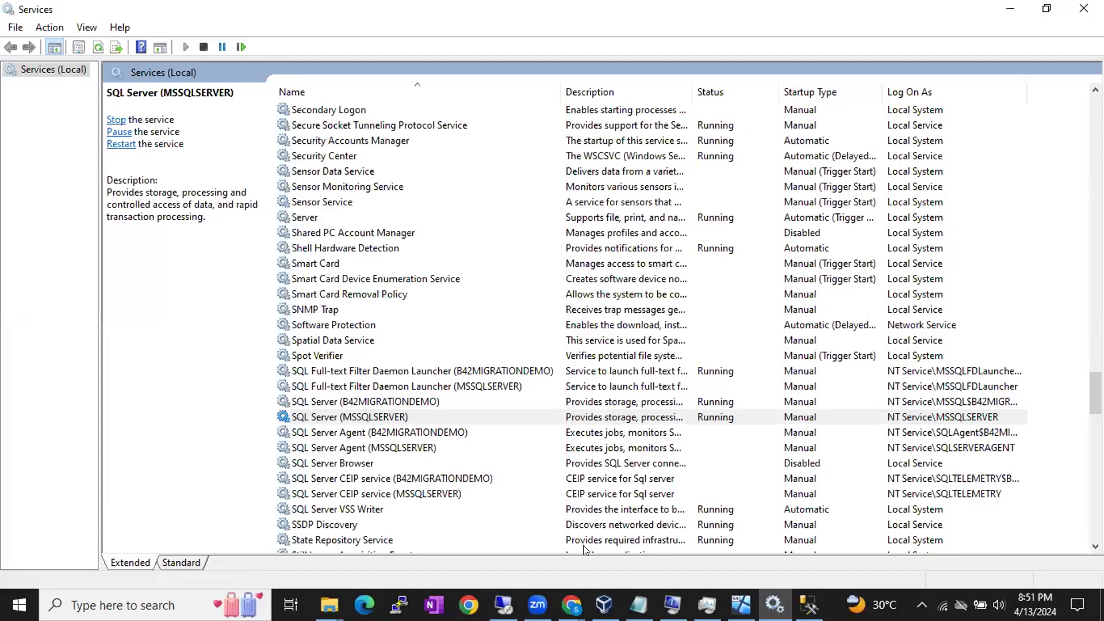
Return to SQL Server 2019 Setup in the remote session, alternate between the two instance types, and leave Named instance selected.
click(502, 606)
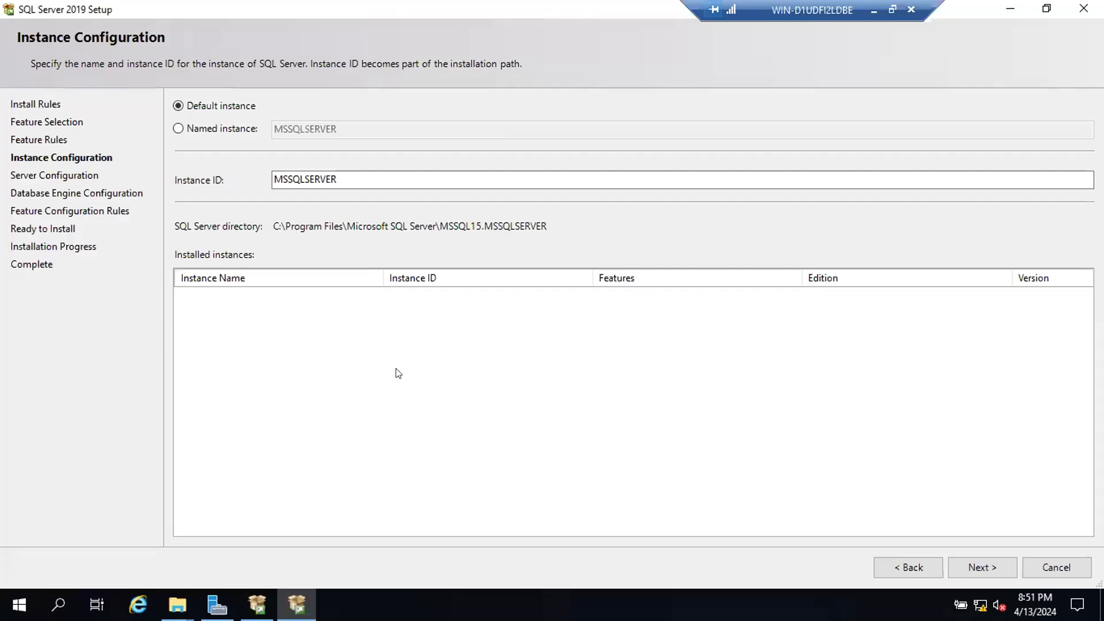
click(185, 130)
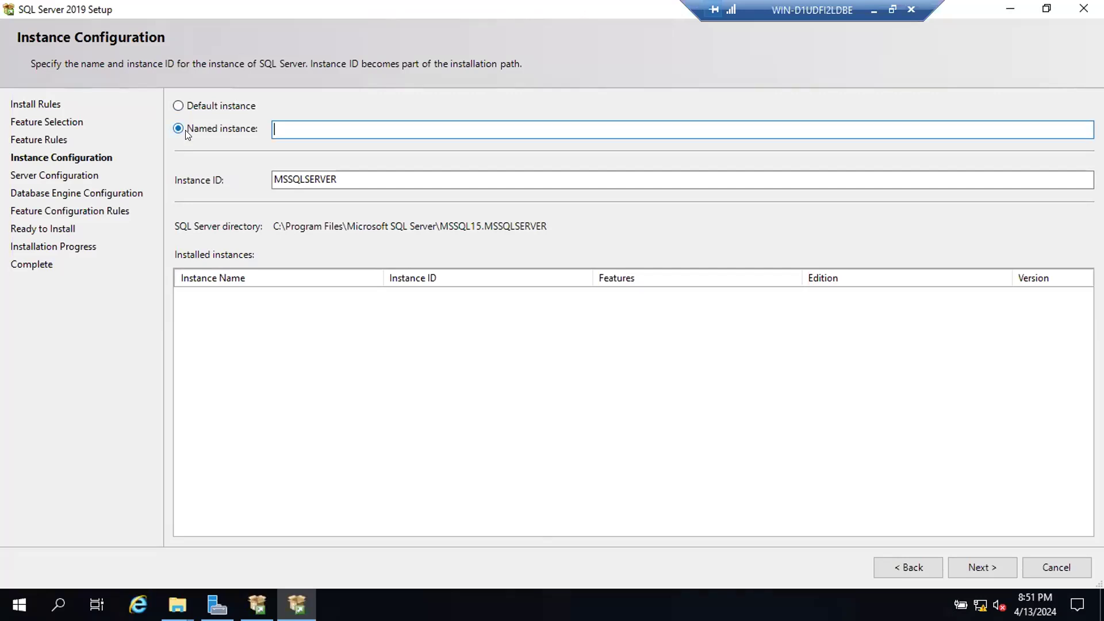
click(185, 108)
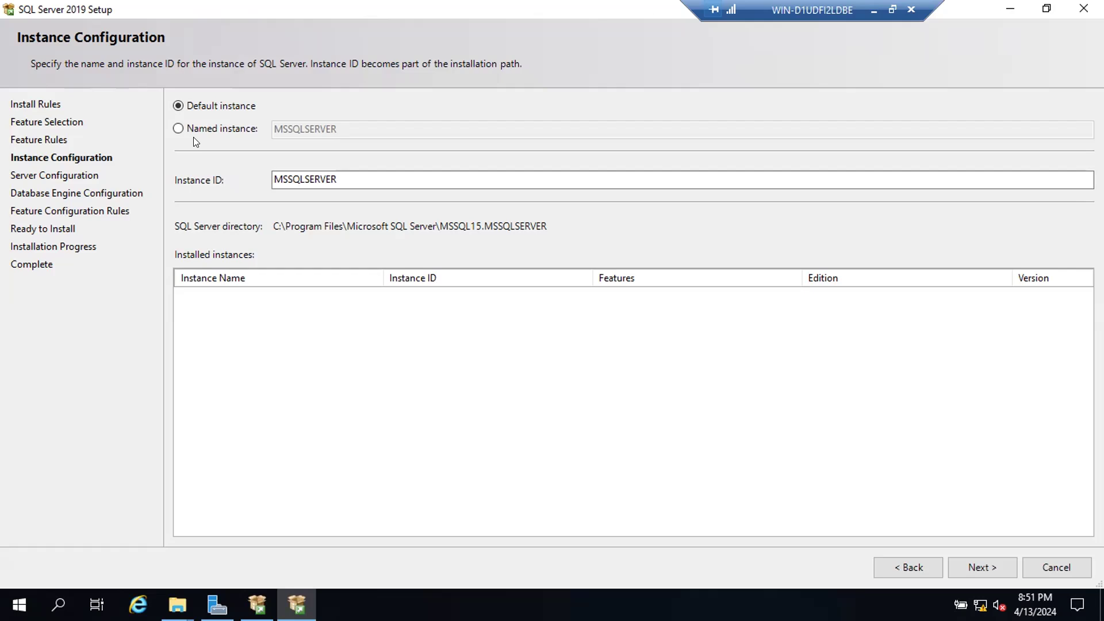
click(196, 133)
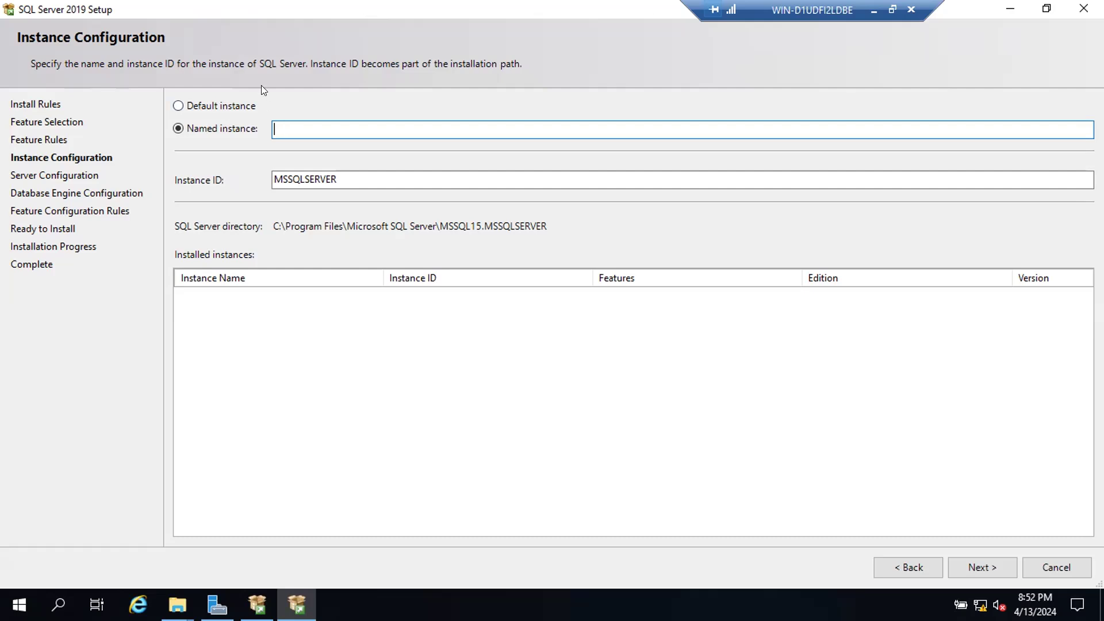
Check the connected default instance in Management Studio's Object Explorer, and return to SQL Server 2019 Setup.
click(872, 9)
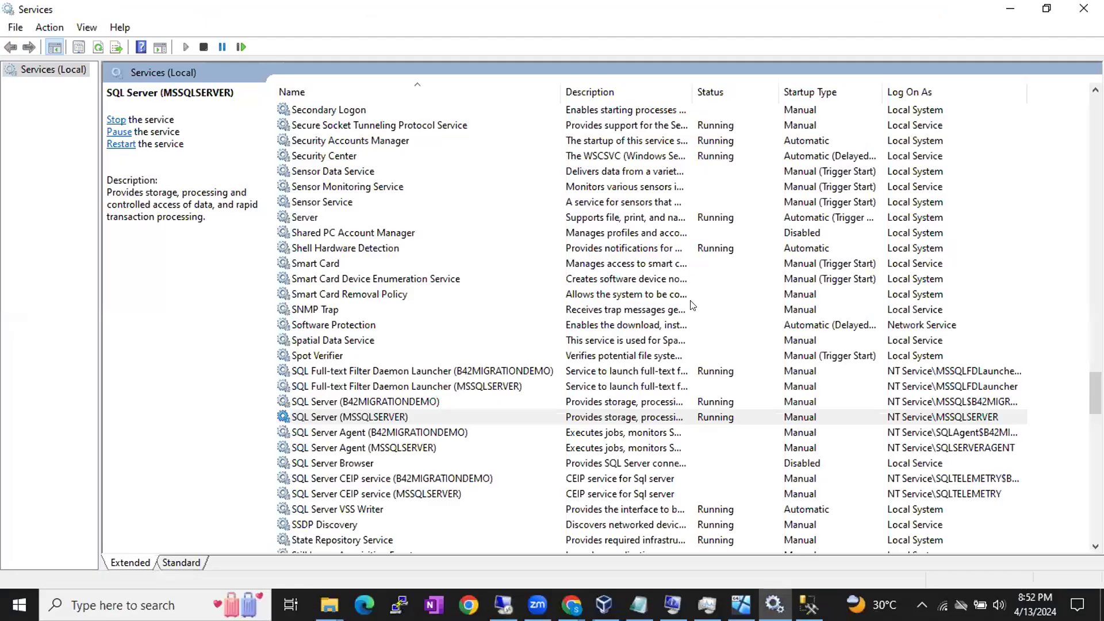
click(809, 605)
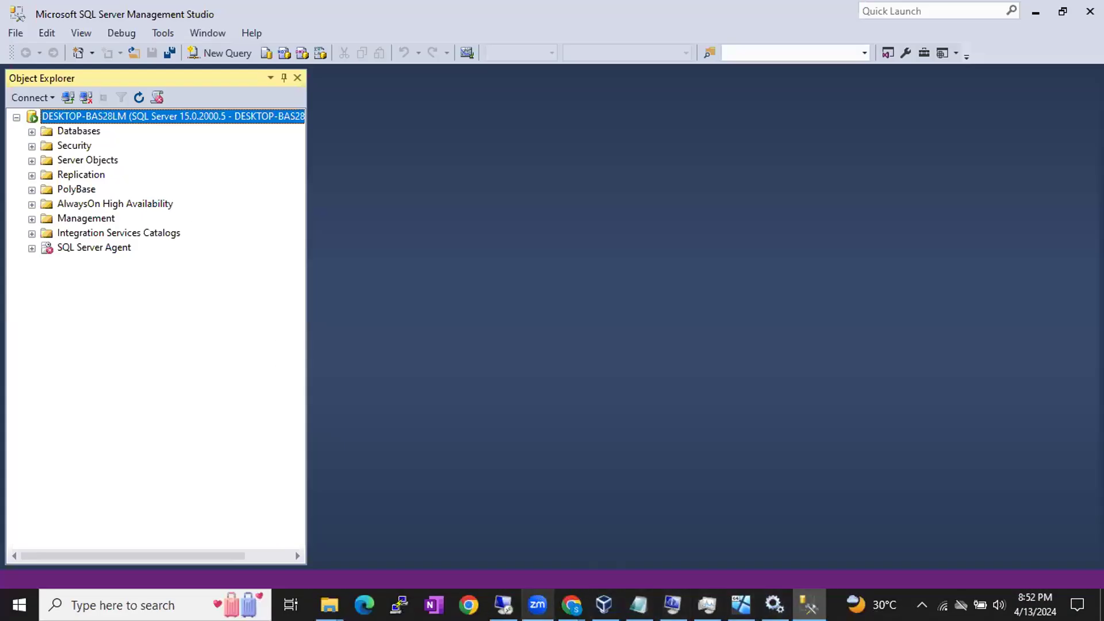
click(503, 605)
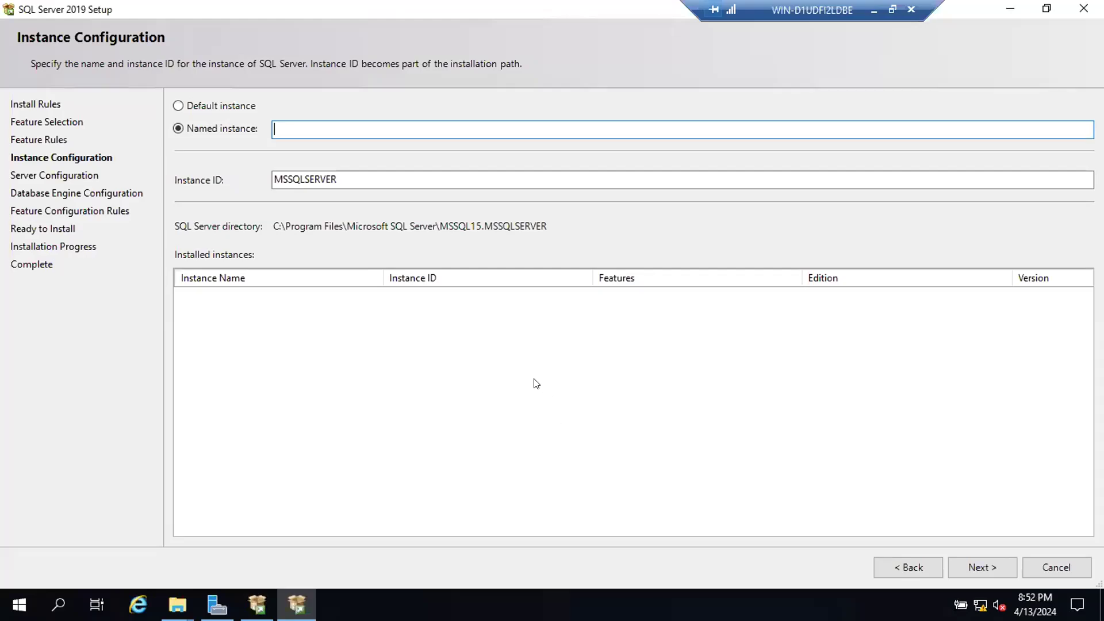
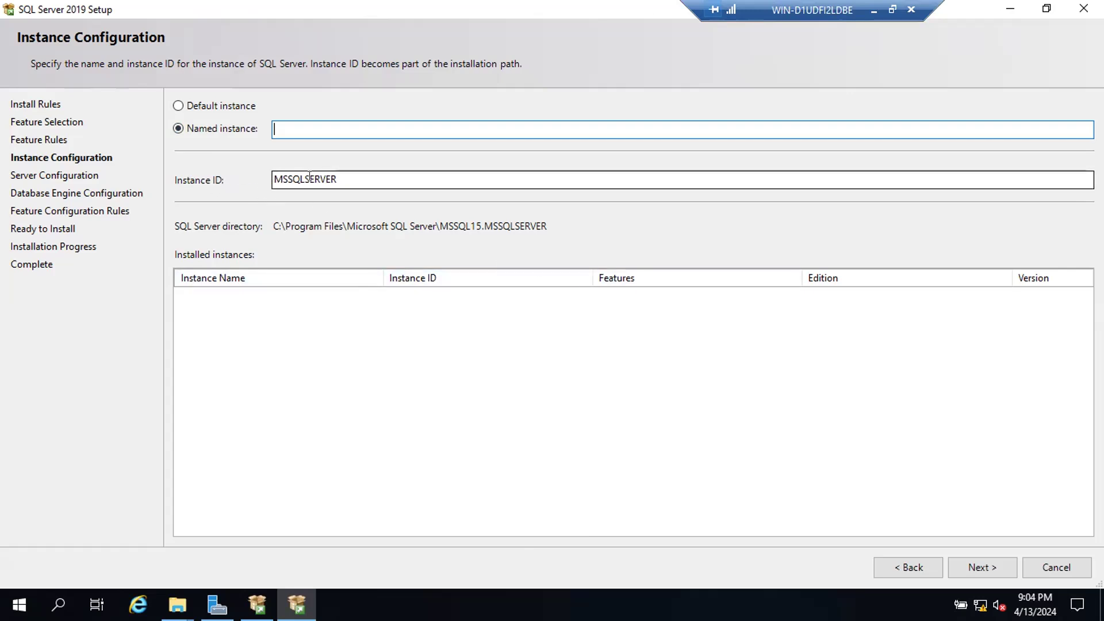
Select the default instance, keep MSSQLSERVER as its instance ID, and proceed past Instance Configuration.
double_click(331, 179)
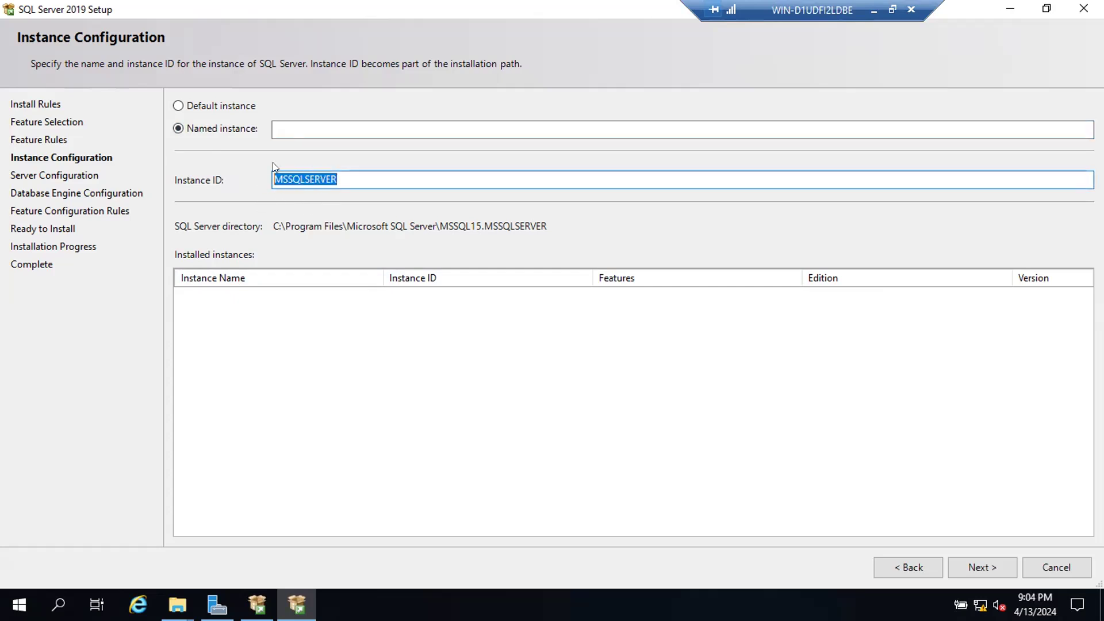
click(207, 109)
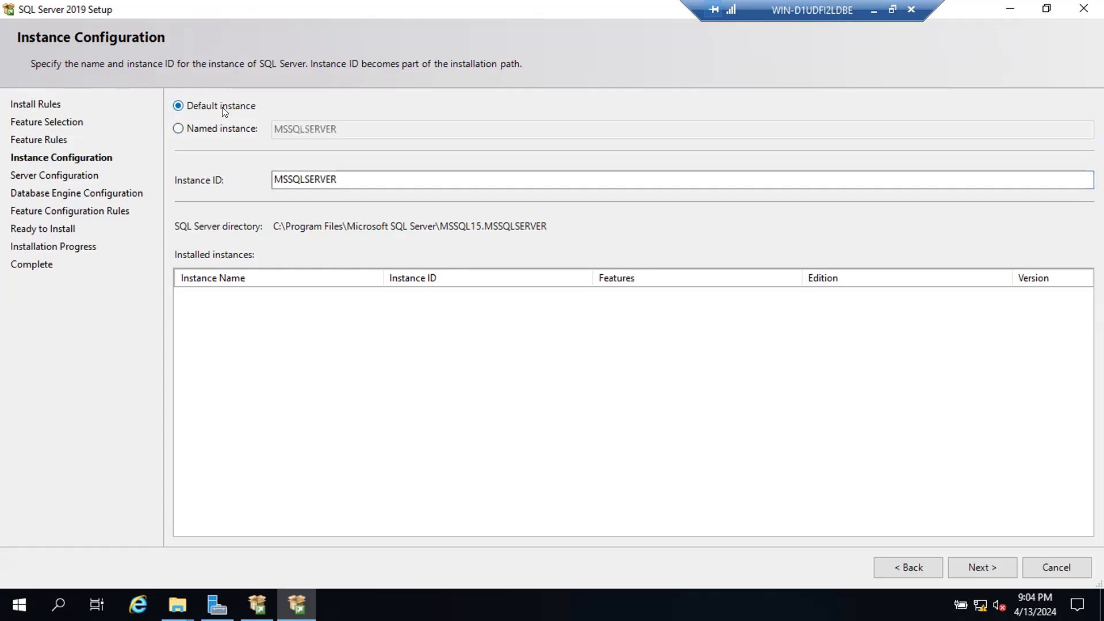
click(340, 178)
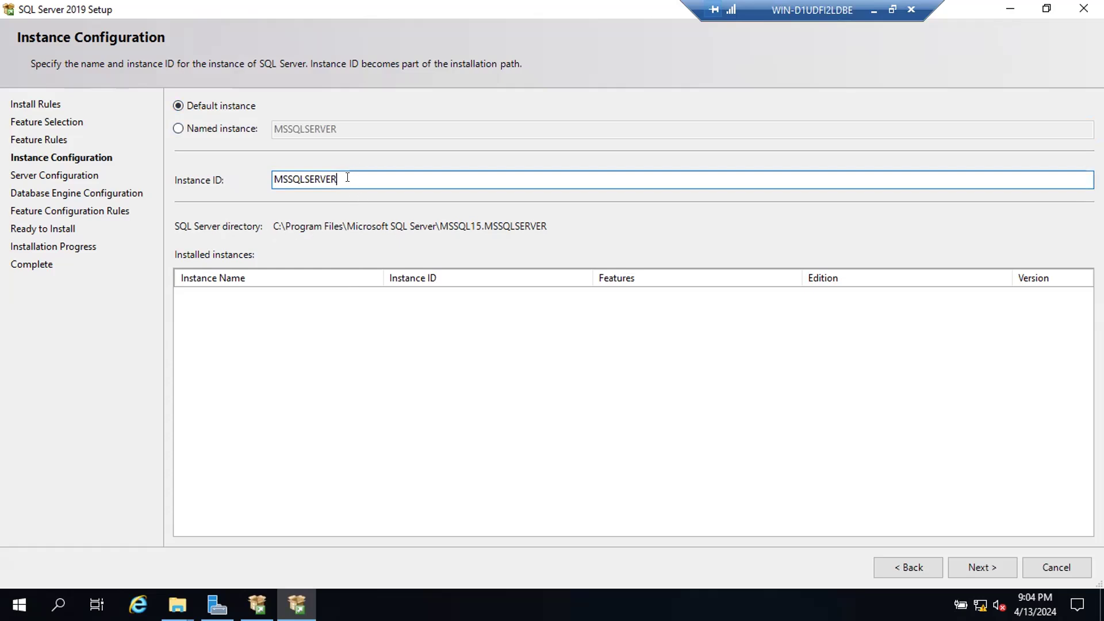
drag(347, 178, 244, 179)
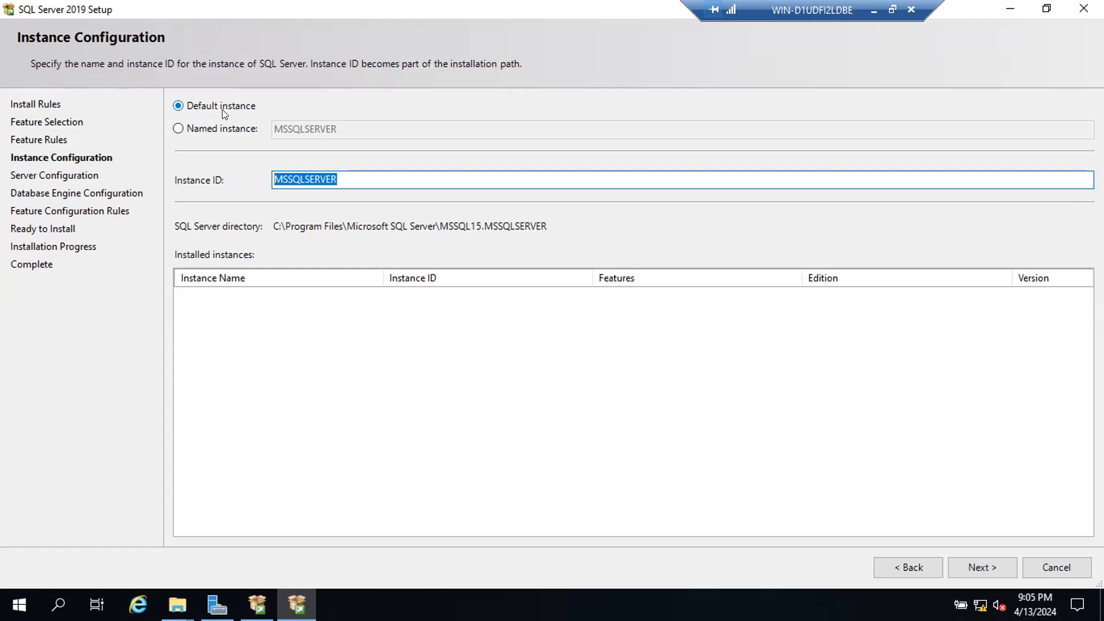
click(961, 569)
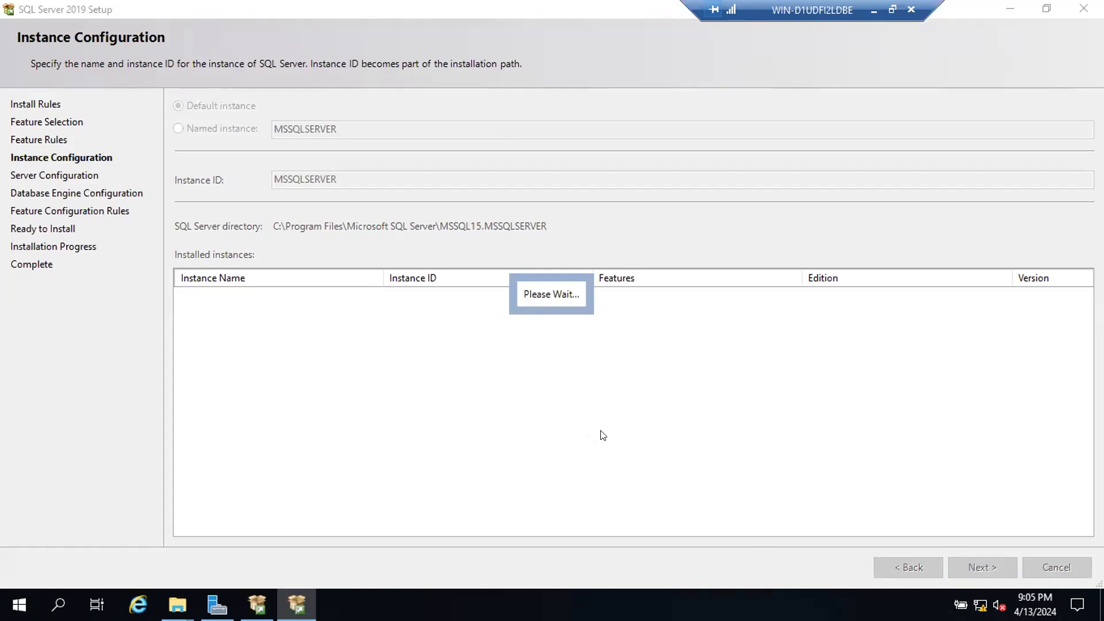
Minimize the remote session and switch to the Batch54.drawio diagram in Chrome, at the empty area below the existing groups.
click(871, 11)
click(571, 604)
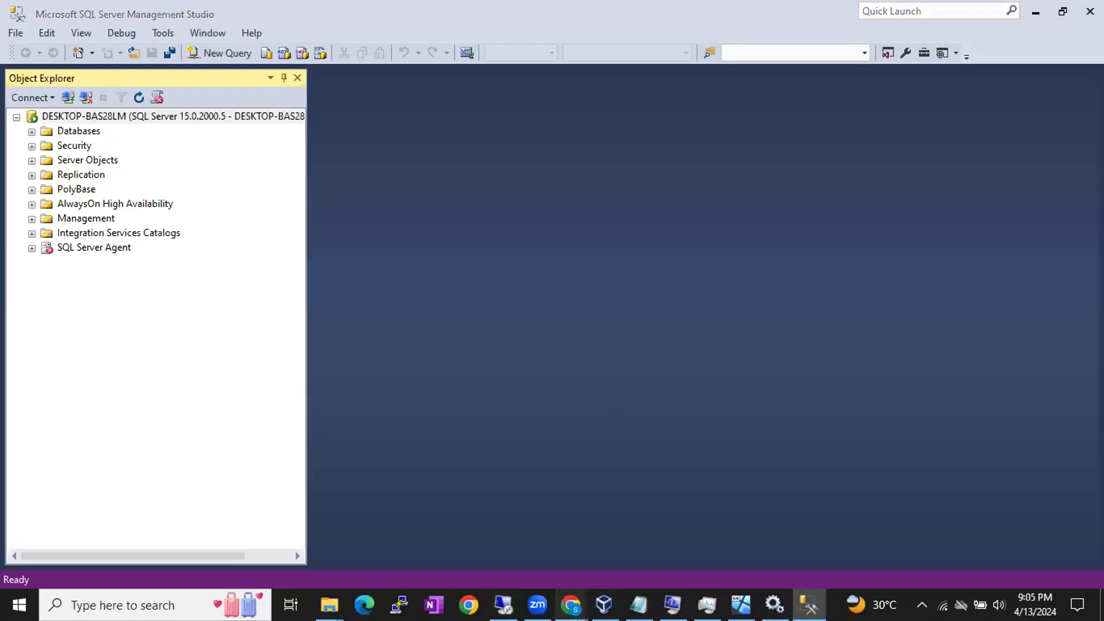
click(498, 550)
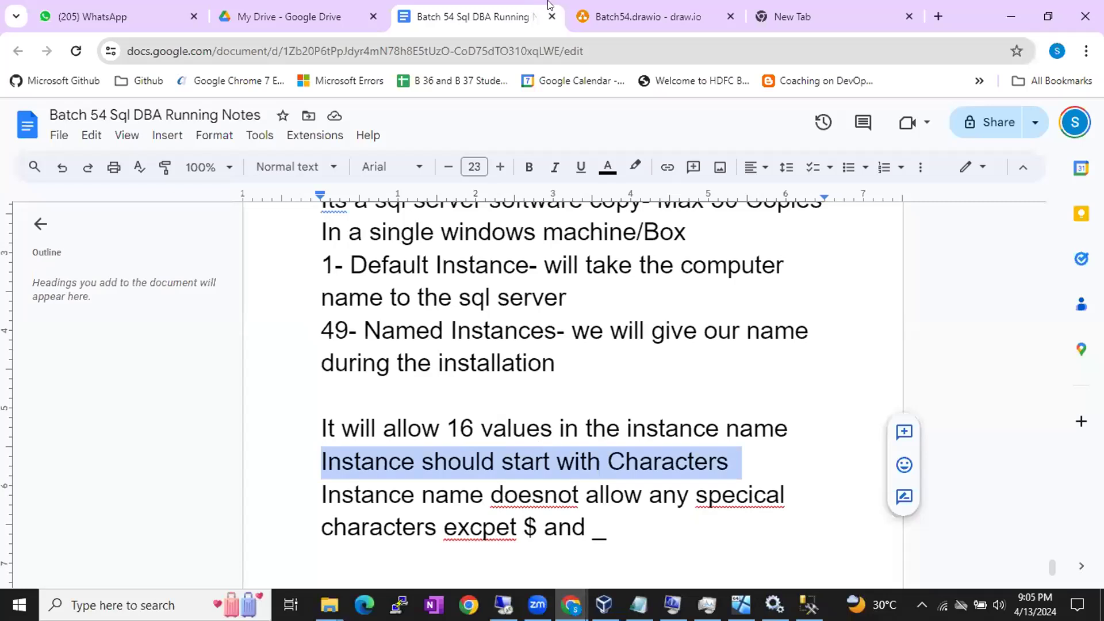
click(644, 16)
scroll(513, 448, down, 5)
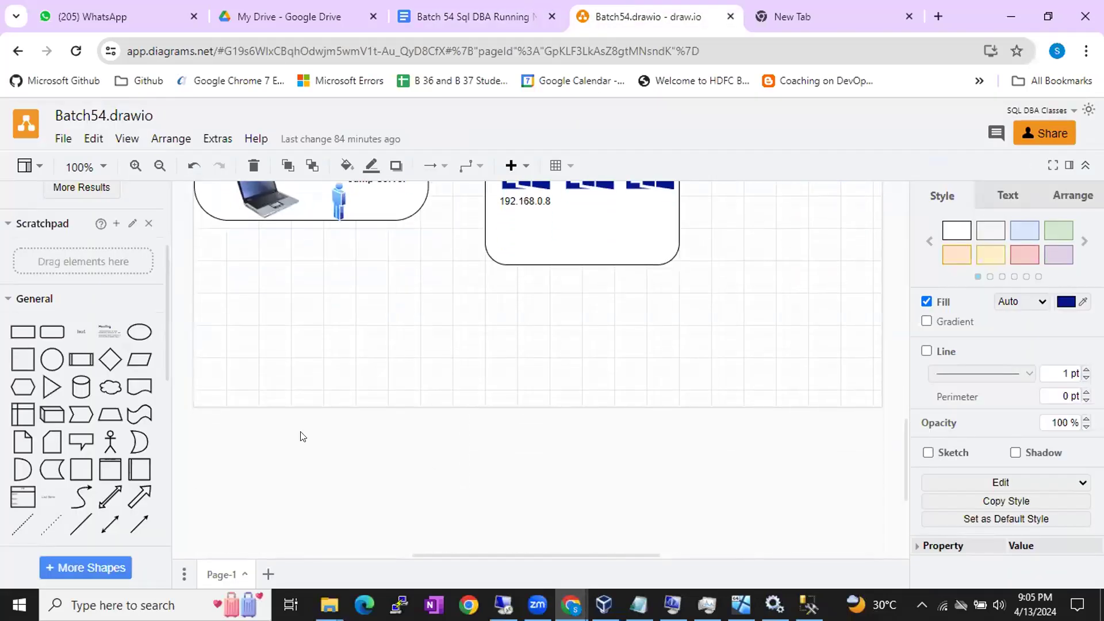
Draw a rounded rectangle in the empty area below the existing groups and enlarge it as a server container.
click(51, 332)
drag(504, 359, 261, 366)
click(349, 371)
drag(349, 371, 429, 372)
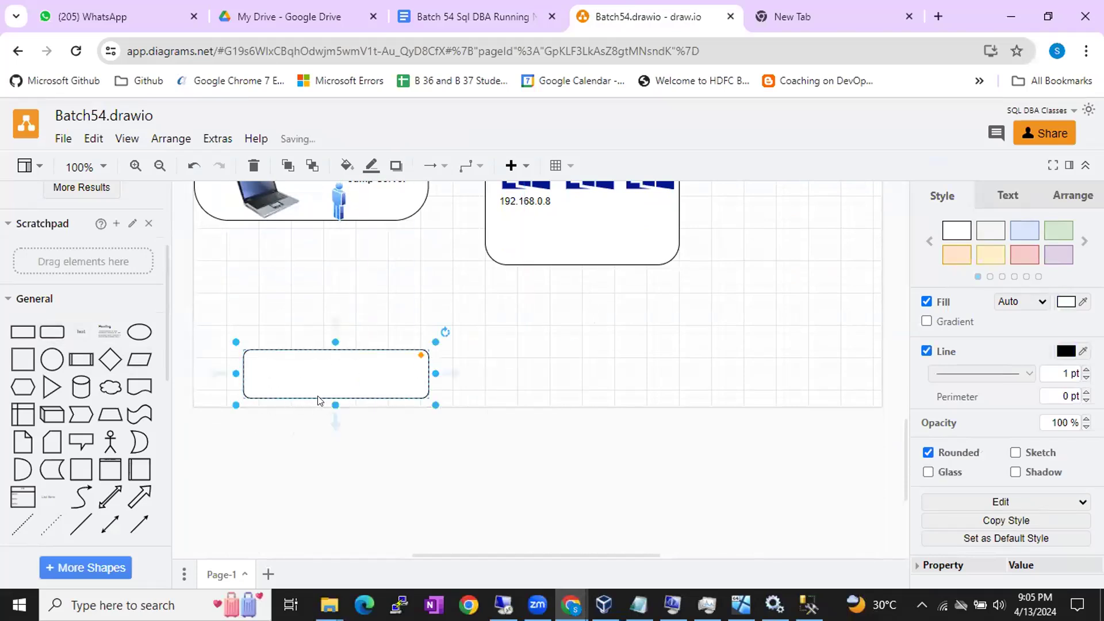
drag(335, 398, 349, 548)
drag(432, 443, 498, 425)
Search the shape library for sql server.
scroll(330, 410, up, 2)
scroll(331, 410, up, 1)
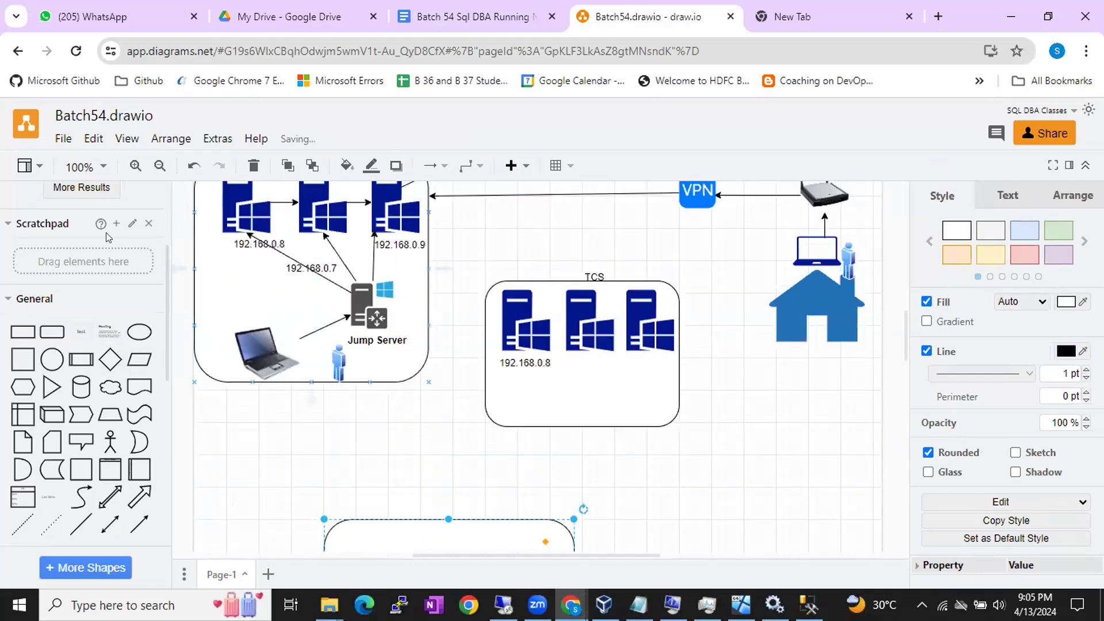
scroll(58, 217, up, 3)
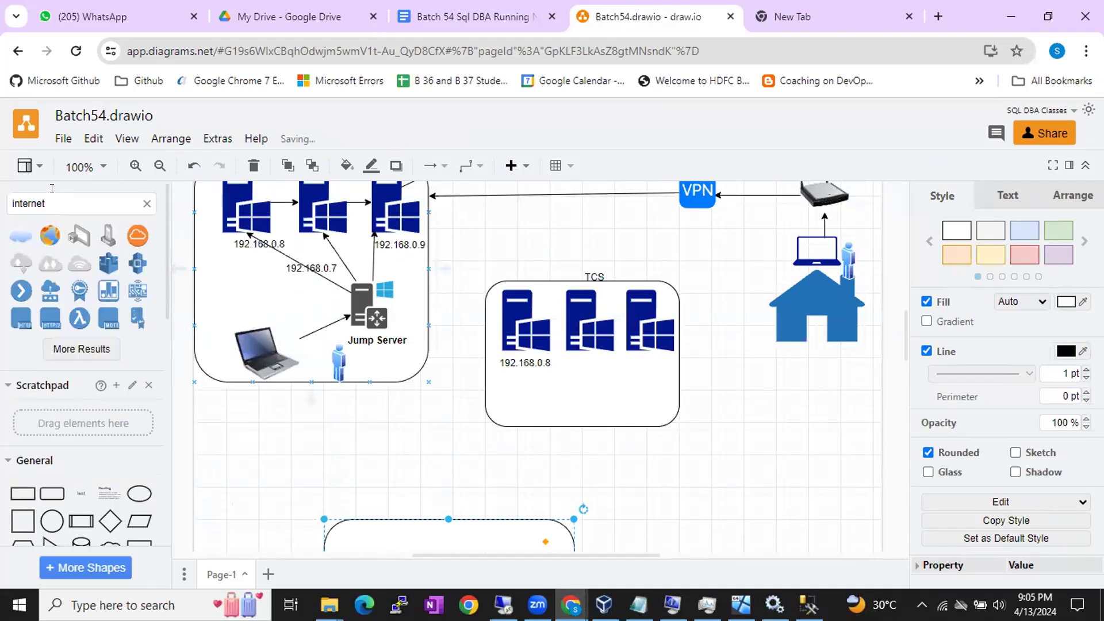
drag(52, 201, 3, 216)
text(sql server)
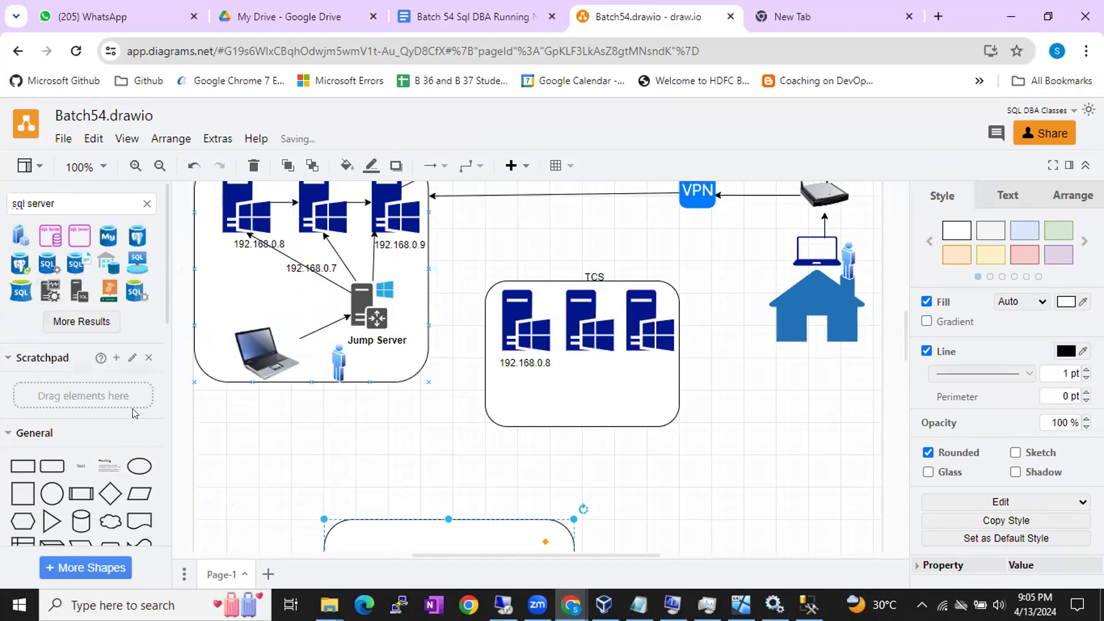
Add a cylinder and enlarge it to fill the left half of the new rounded container.
scroll(110, 431, down, 2)
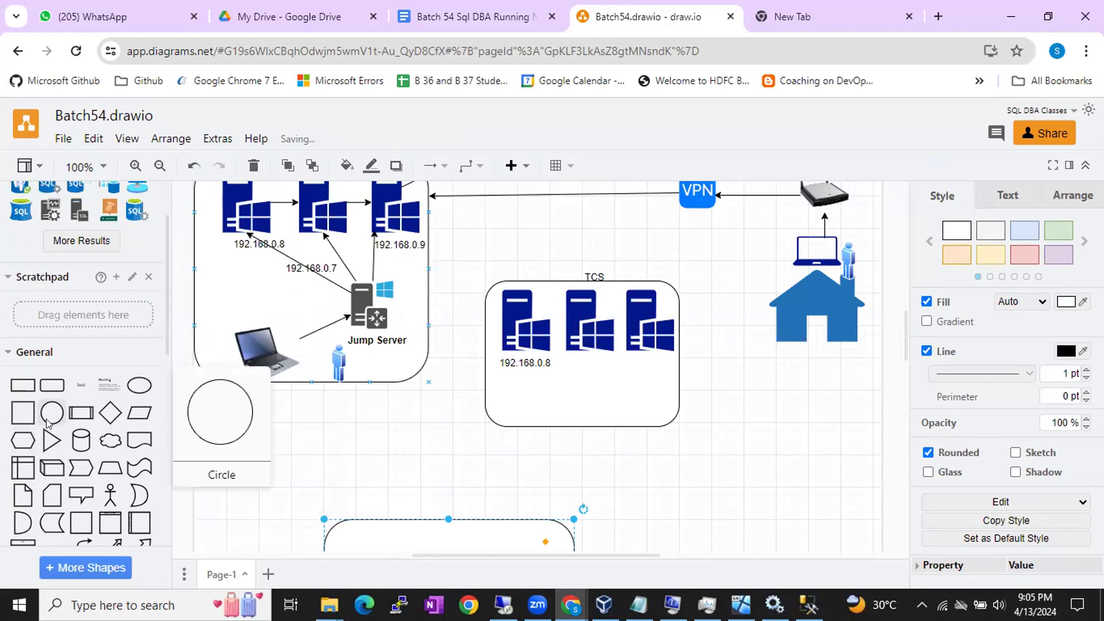
click(52, 385)
scroll(402, 524, down, 2)
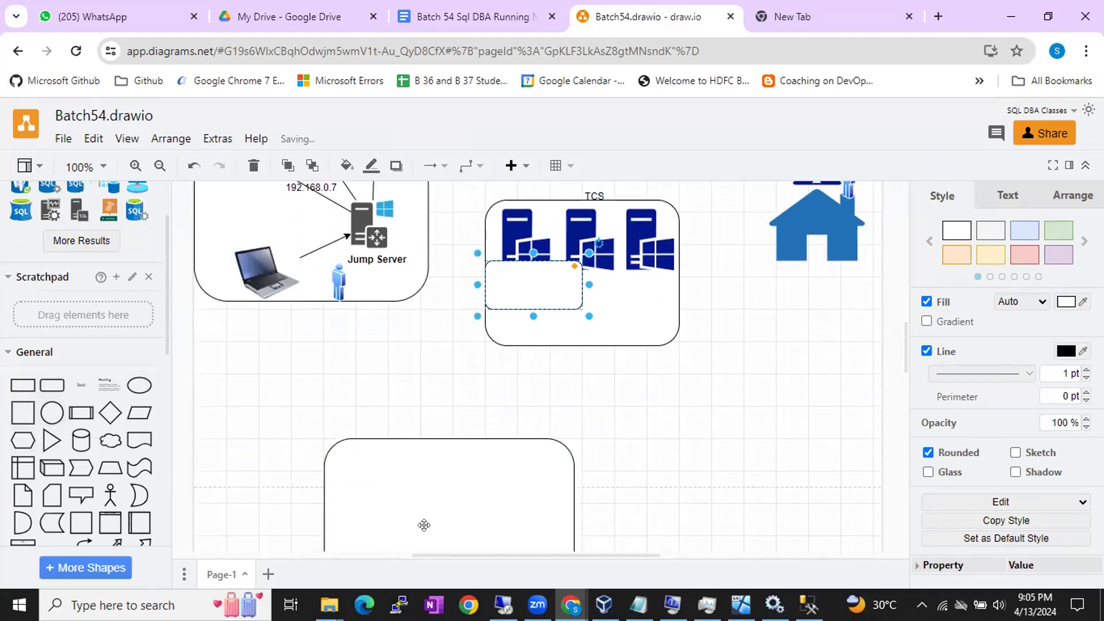
click(81, 441)
scroll(408, 444, down, 4)
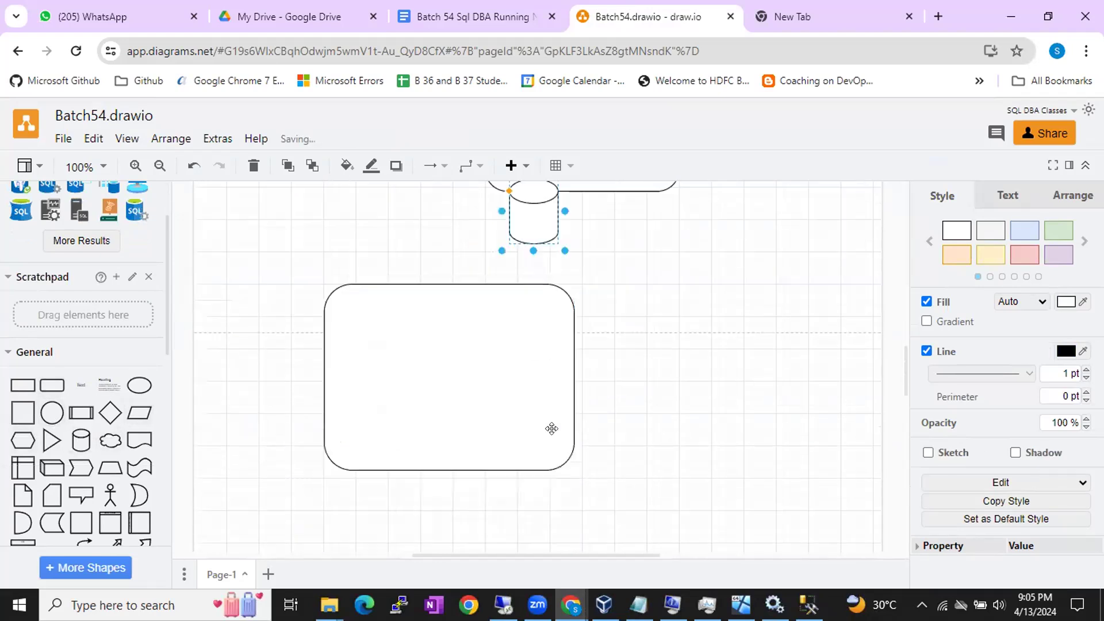
drag(530, 215, 457, 445)
drag(419, 409, 394, 402)
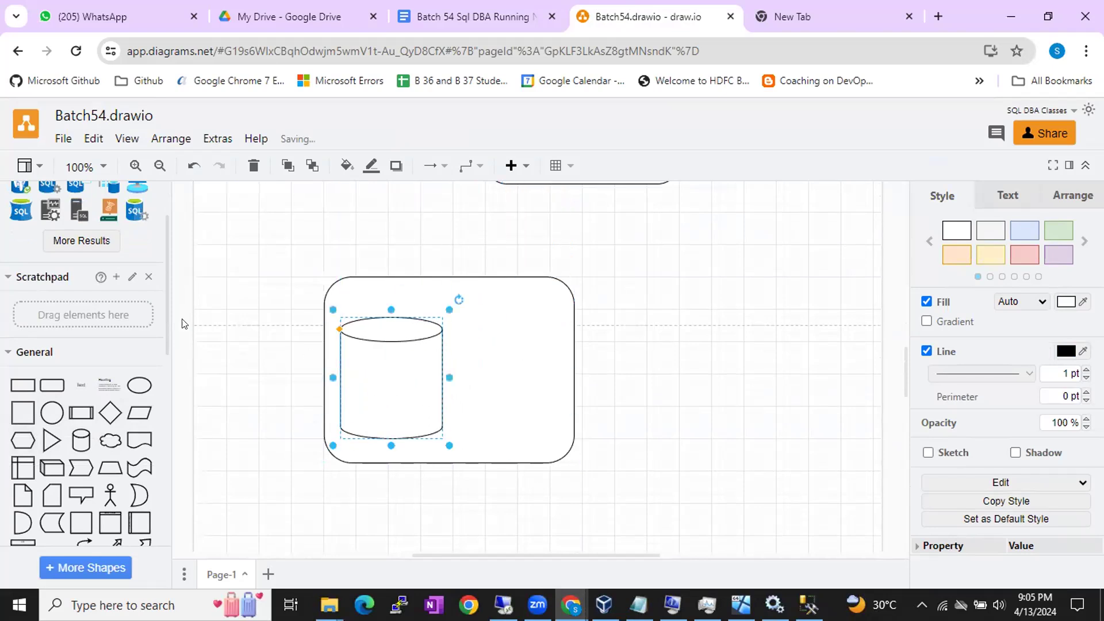
Place the blue SQL icon with the gear inside the cylinder.
scroll(45, 328, up, 2)
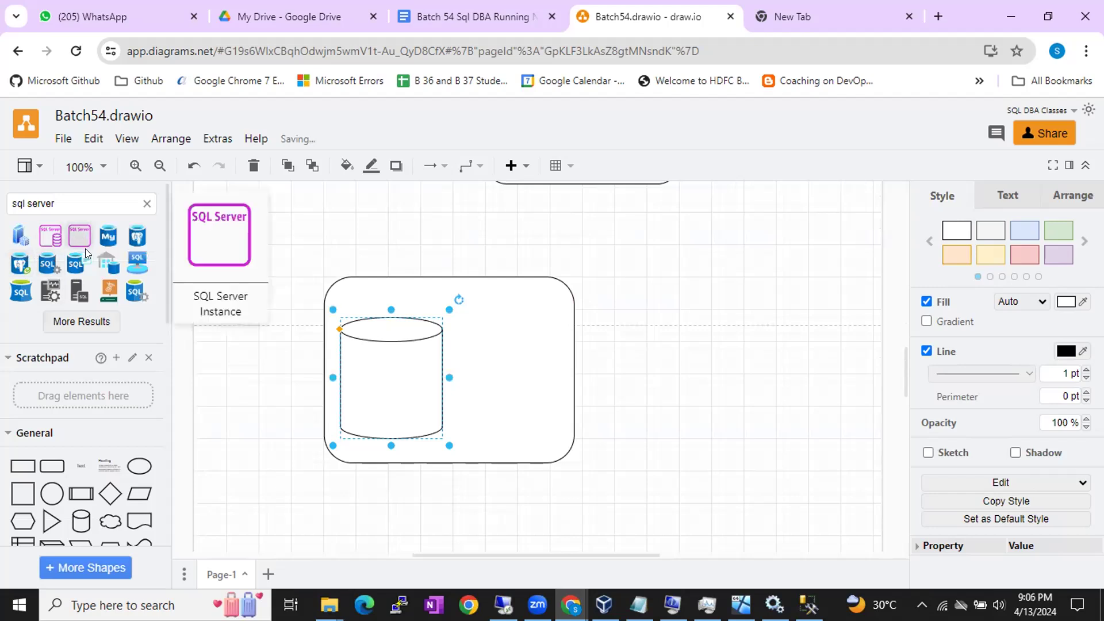
click(47, 265)
drag(539, 374, 378, 383)
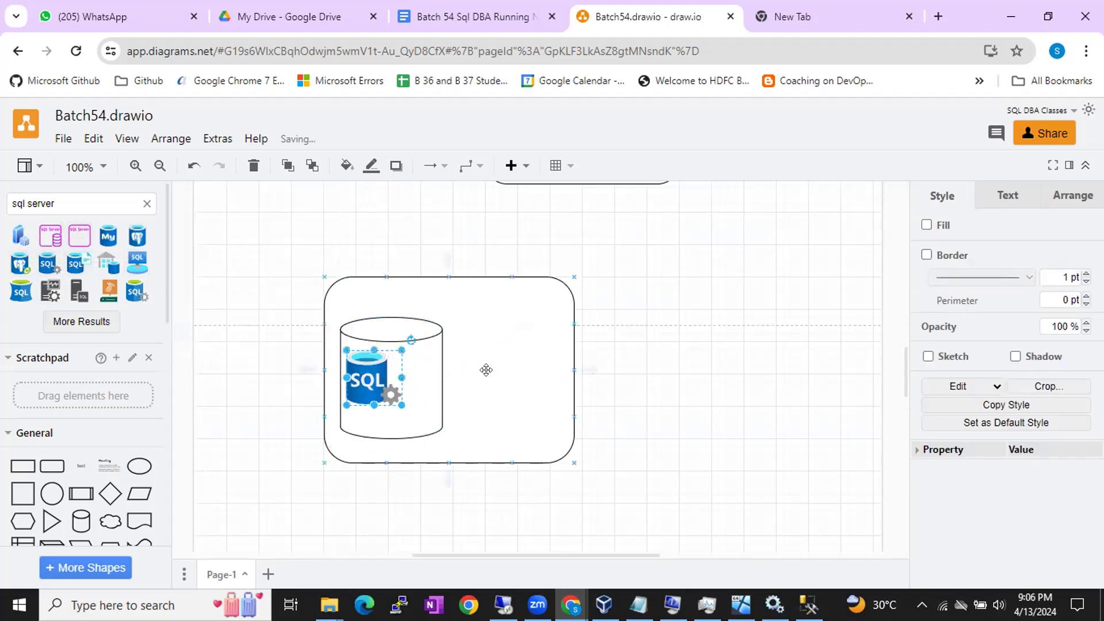
click(486, 369)
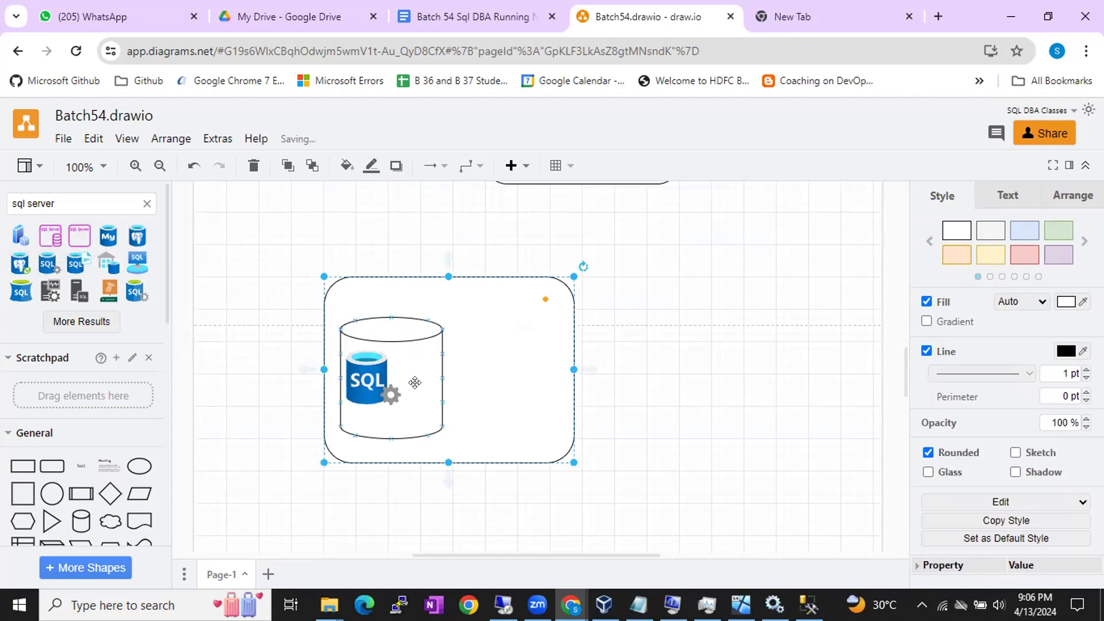
click(410, 357)
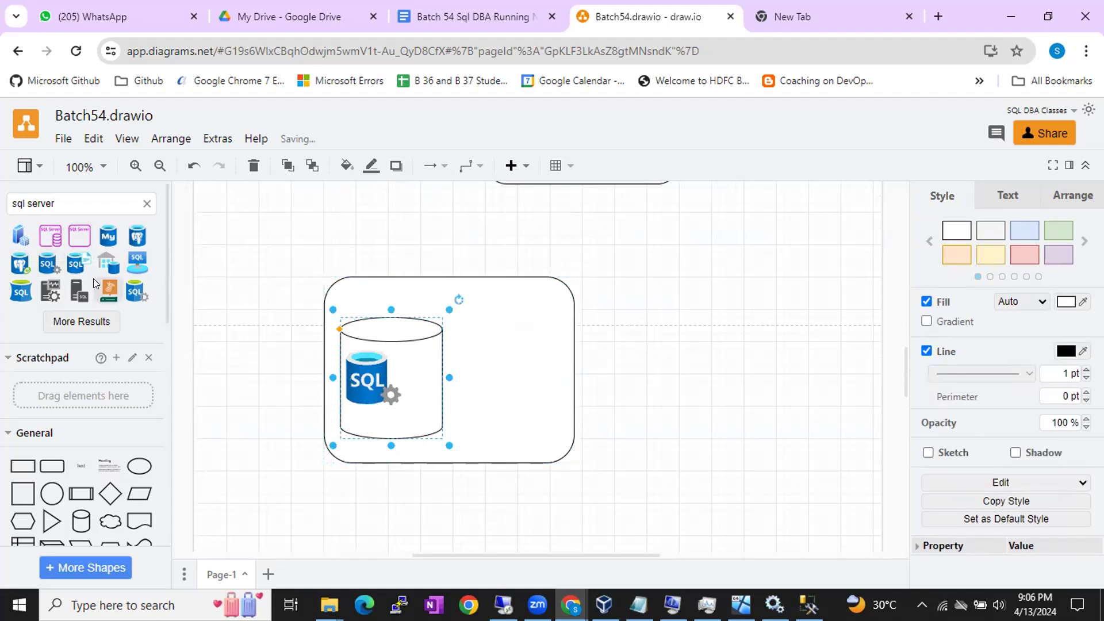
Search the shape library for driv, and replace that search with disk.
drag(79, 205, 2, 206)
text(drive)
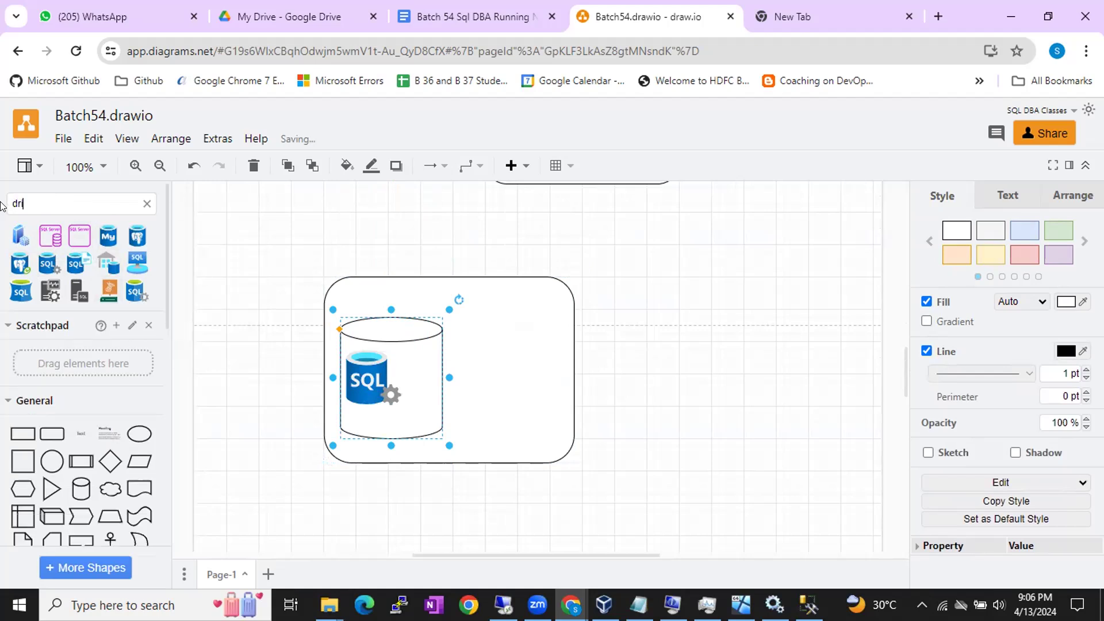
key(Return)
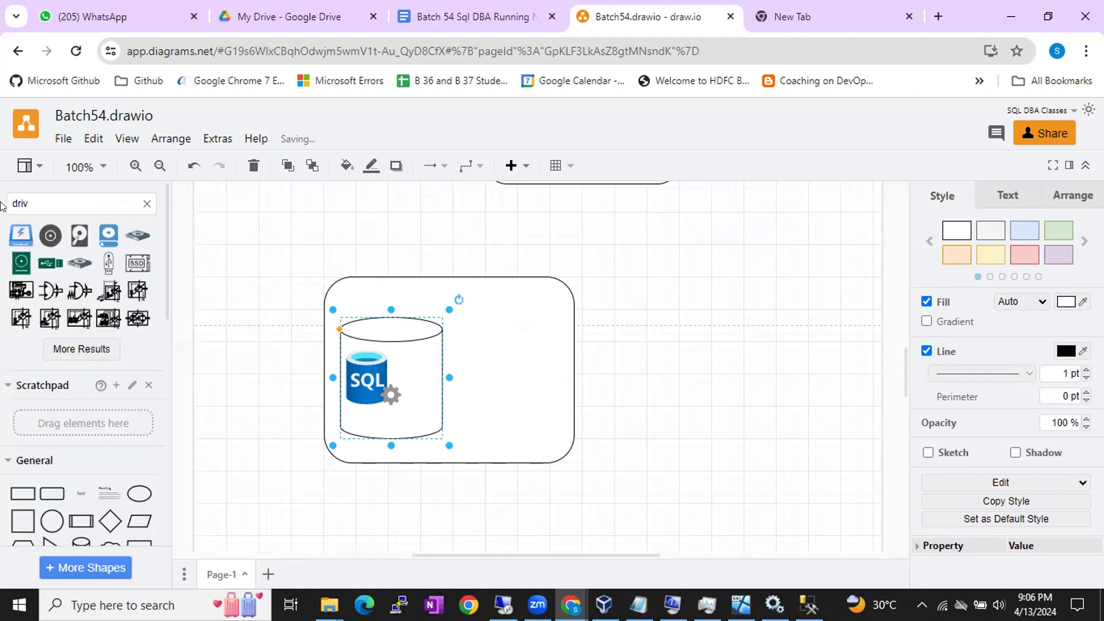
key(BackSpace)
key(BackSpace)
key(BackSpace)
text(isk)
key(Return)
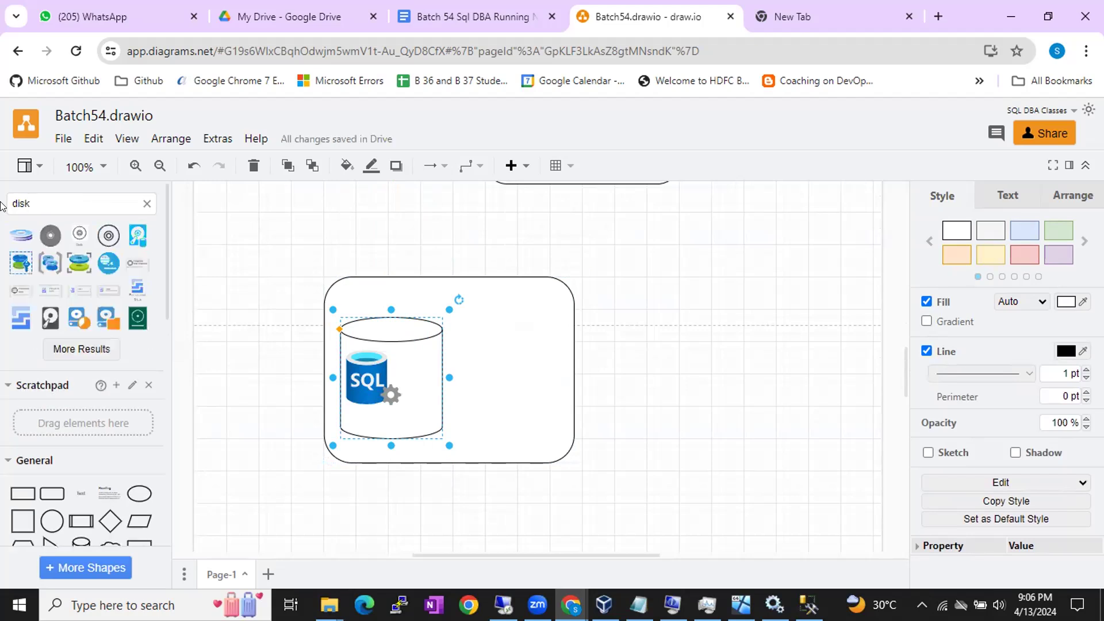
Search the shape library for hard disk.
text(d)
key(BackSpace)
key(BackSpace)
key(BackSpace)
key(BackSpace)
key(BackSpace)
text(hard d)
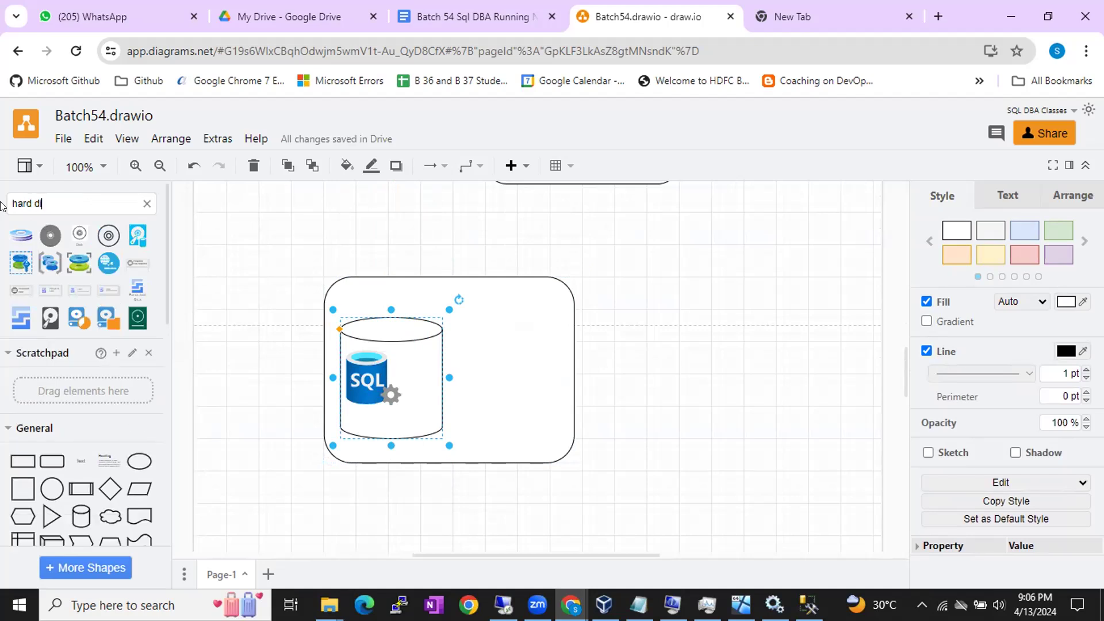
text(isk)
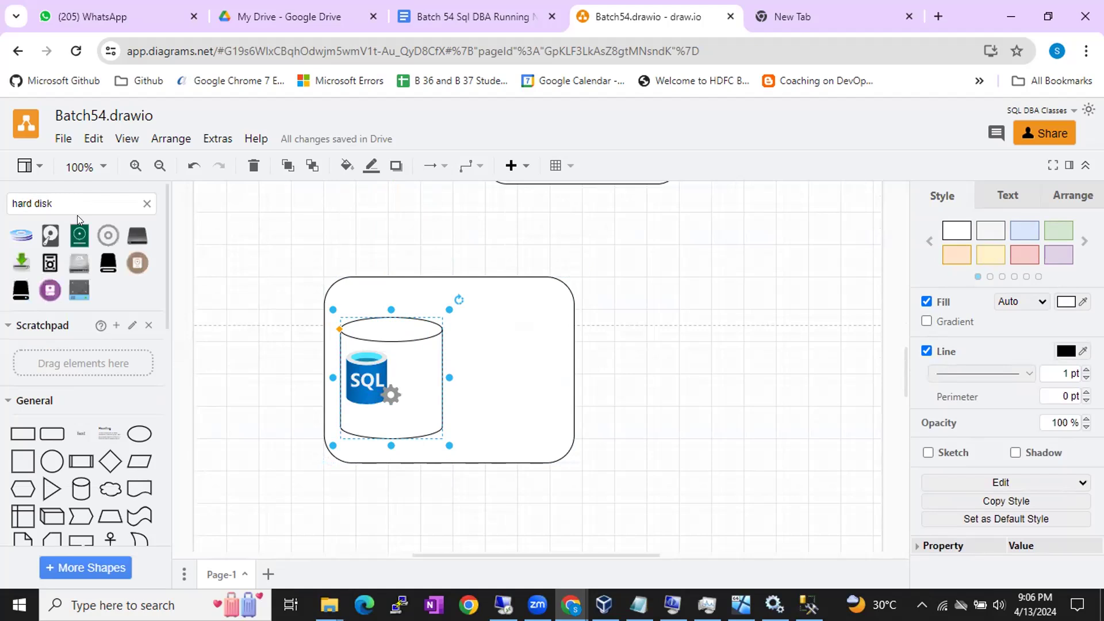
Place a black hard drive icon in the container's right half, shrink it, and add a second one below it.
click(137, 235)
drag(537, 347, 514, 335)
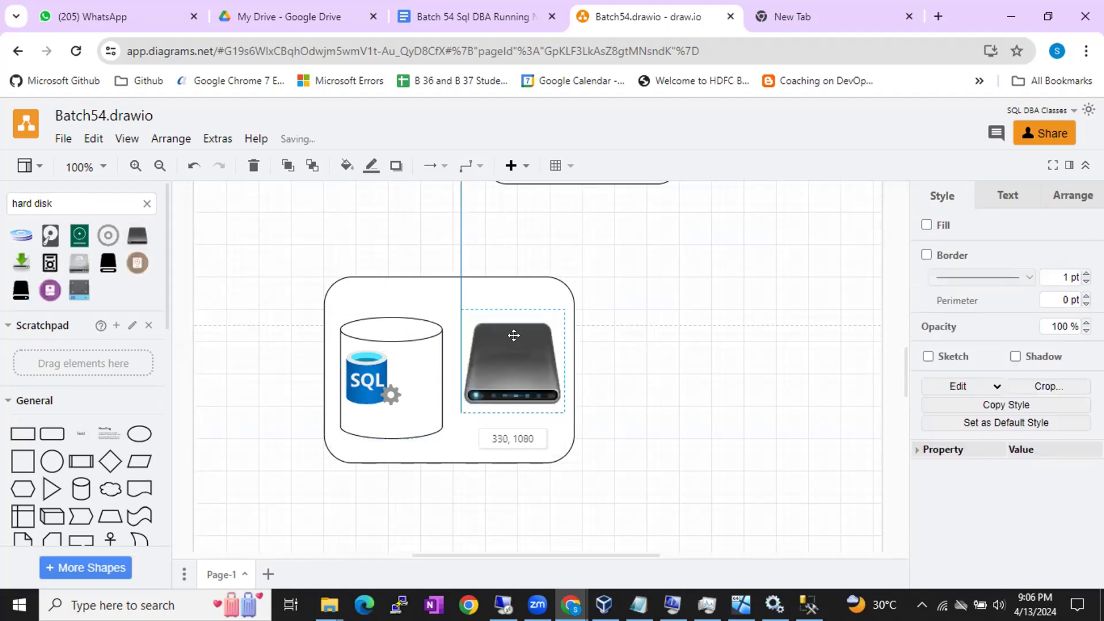
drag(461, 412, 503, 407)
click(644, 397)
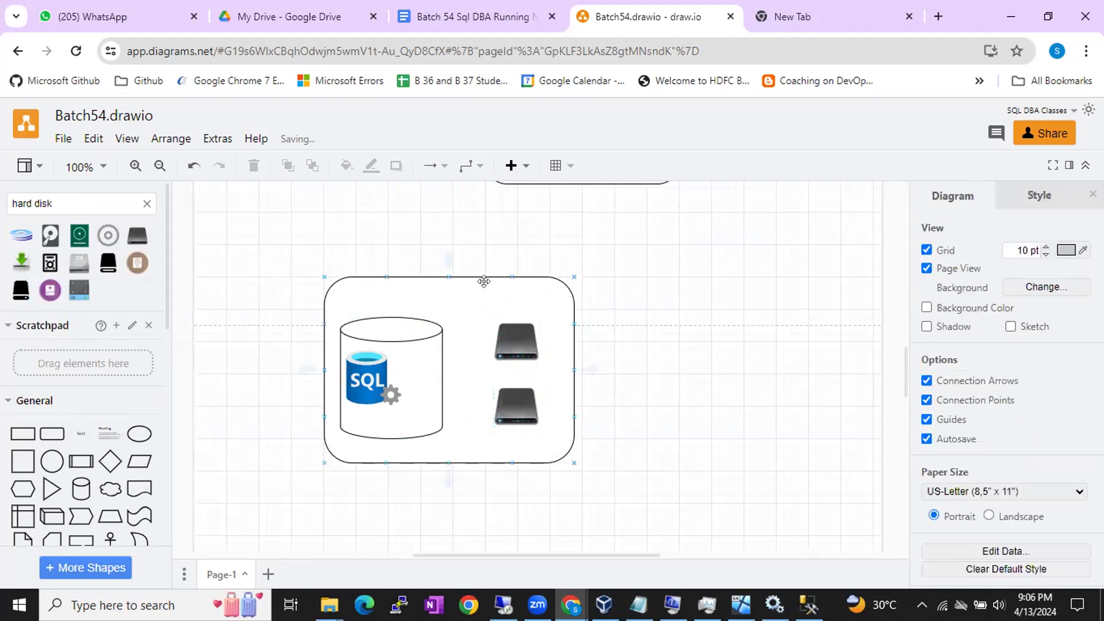
Select the rounded container and the SQL icon in turn, and clear the shape search.
click(477, 278)
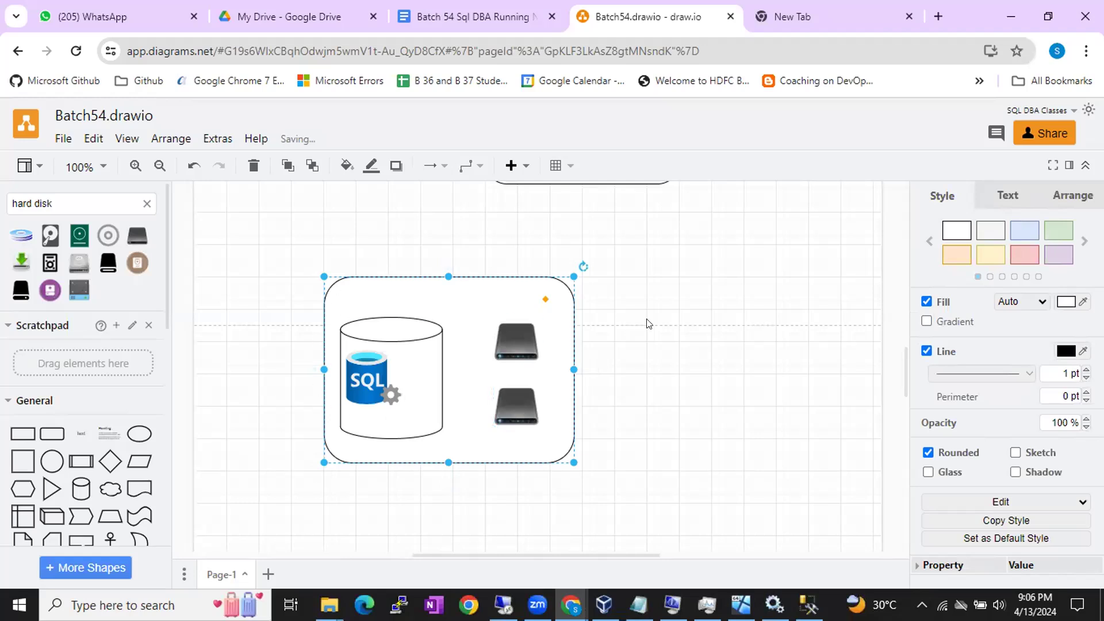
click(385, 355)
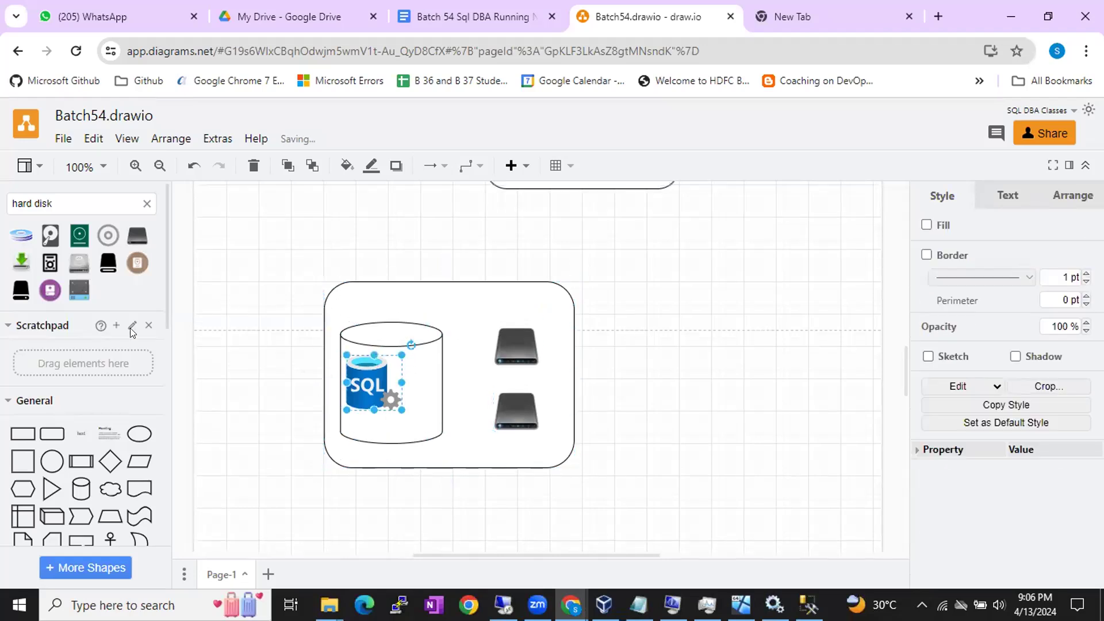
scroll(242, 308, up, 3)
click(147, 204)
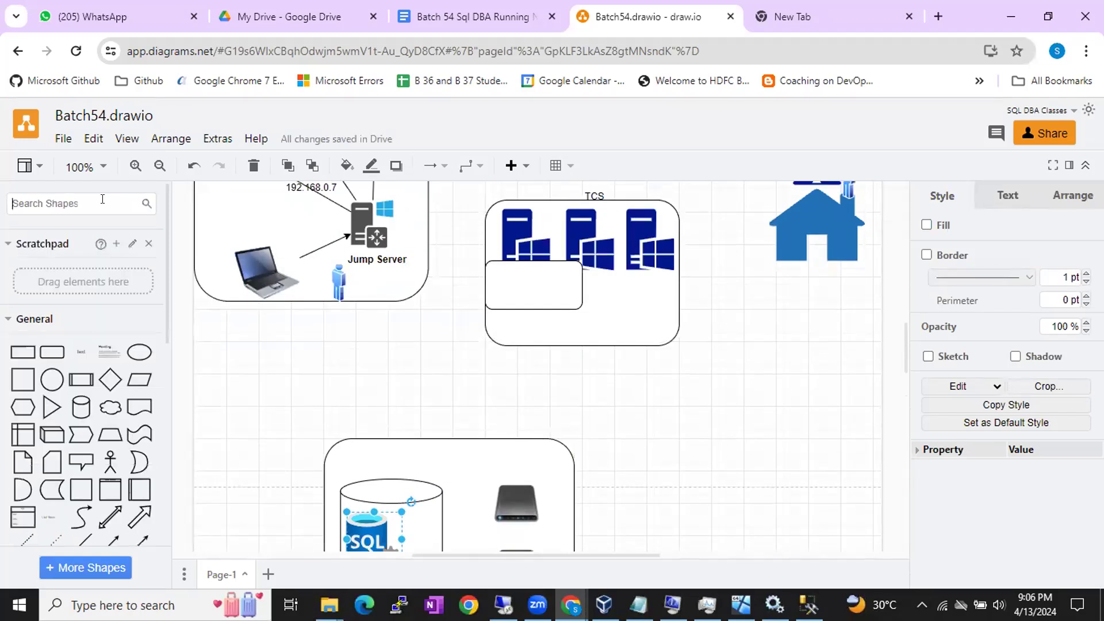
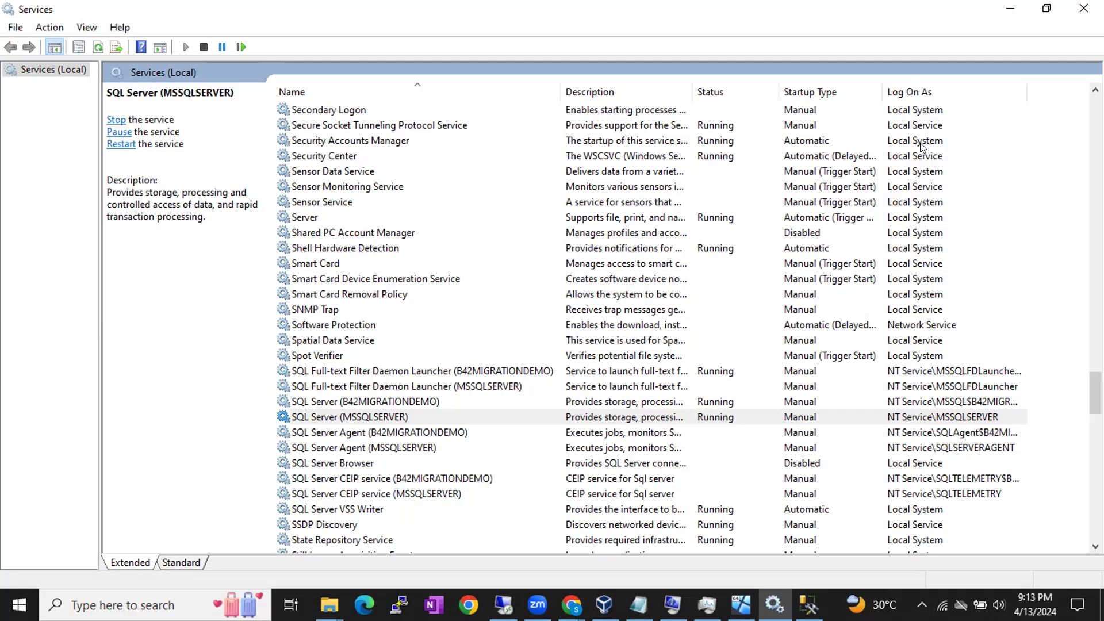
Select the SQL Server (MSSQLSERVER) service in Windows Services and examine the Log On As accounts of the listed services.
click(357, 421)
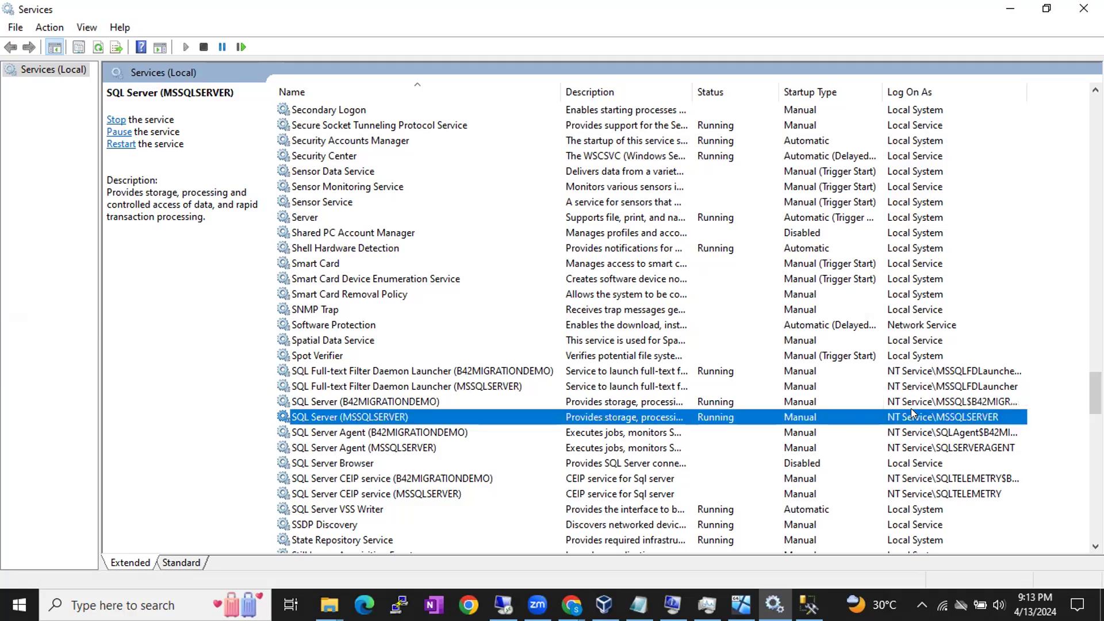
scroll(929, 254, up, 2)
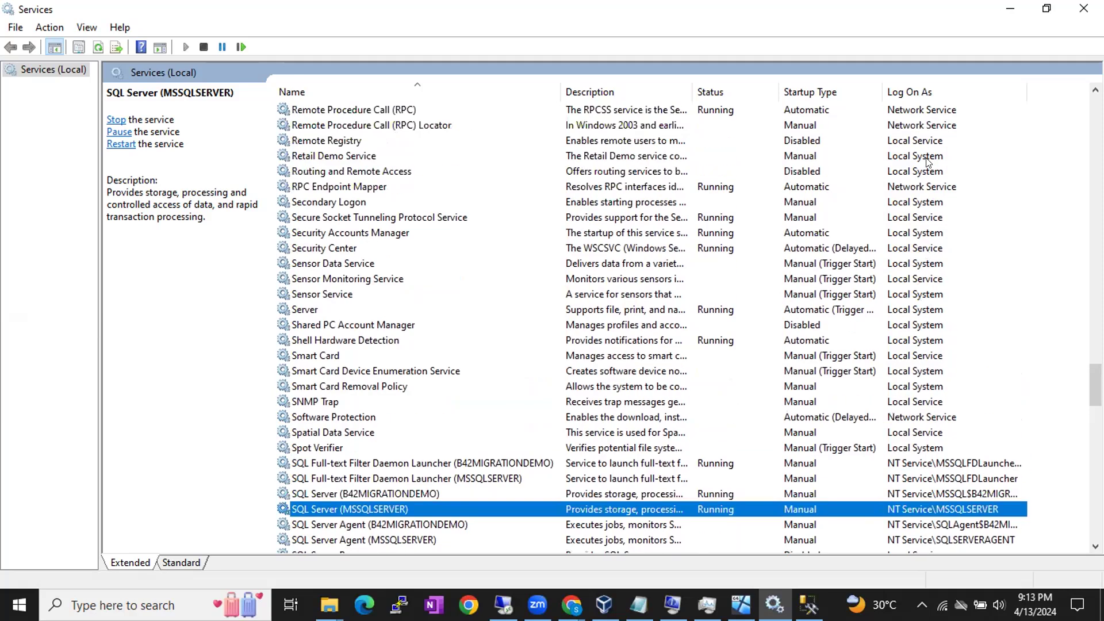
scroll(941, 285, up, 2)
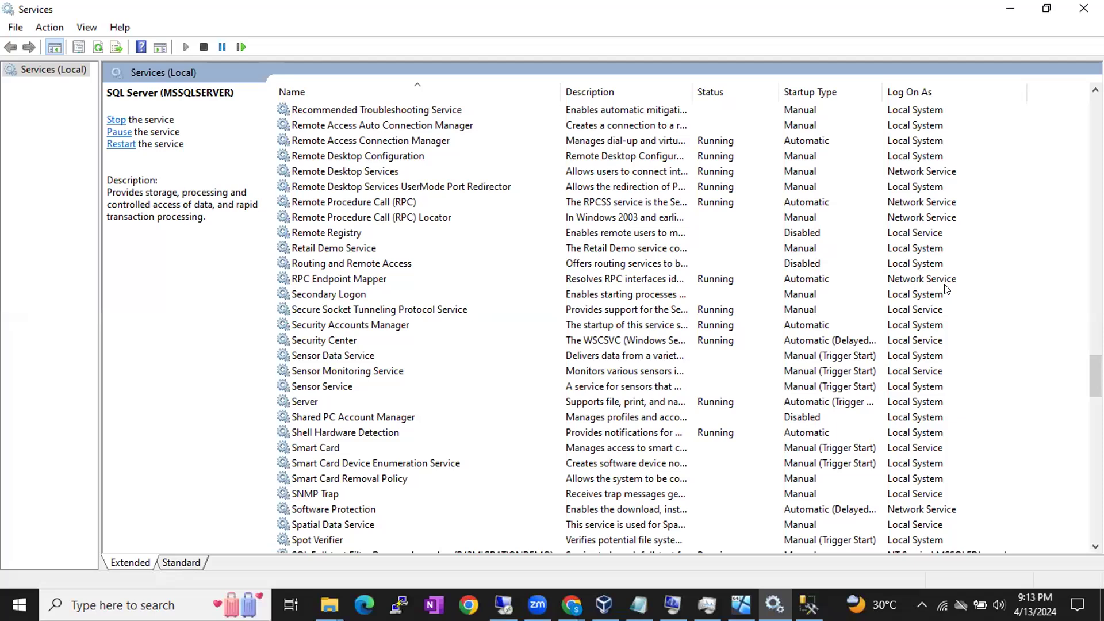
scroll(946, 289, down, 3)
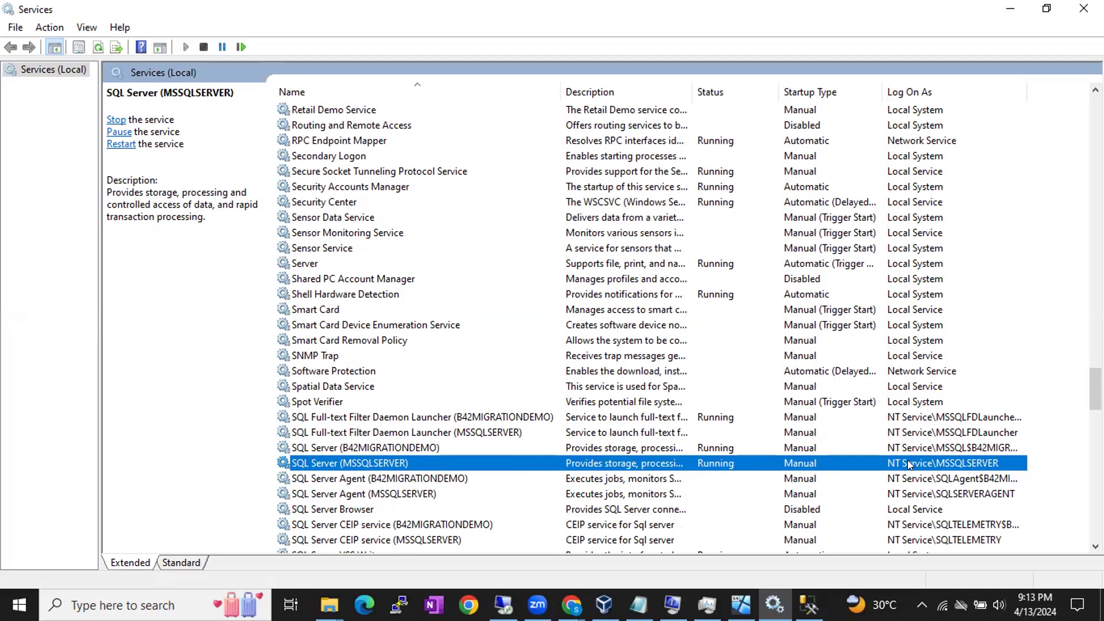
Switch to SQL Server 2019 Setup and highlight the SQL Server Agent account name in the Server Configuration service accounts.
click(504, 603)
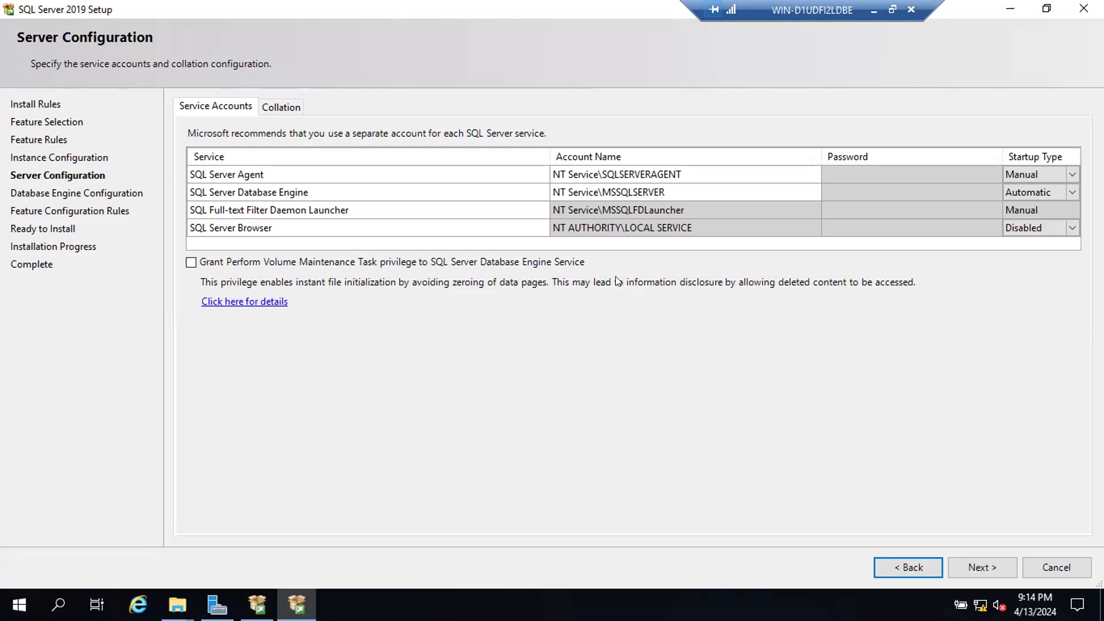
click(690, 174)
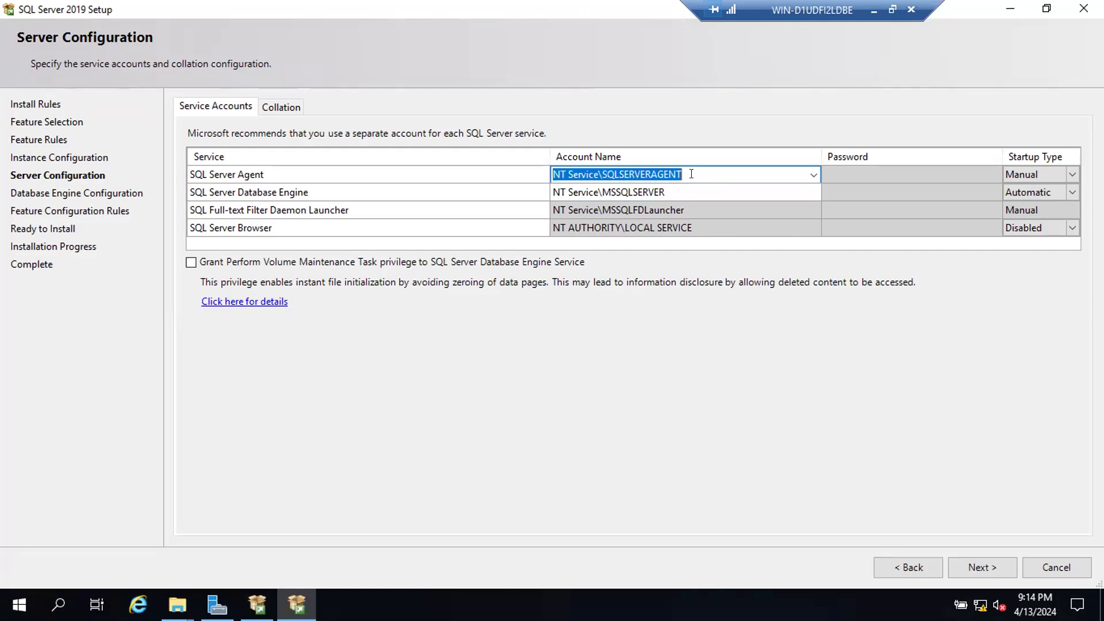
click(692, 175)
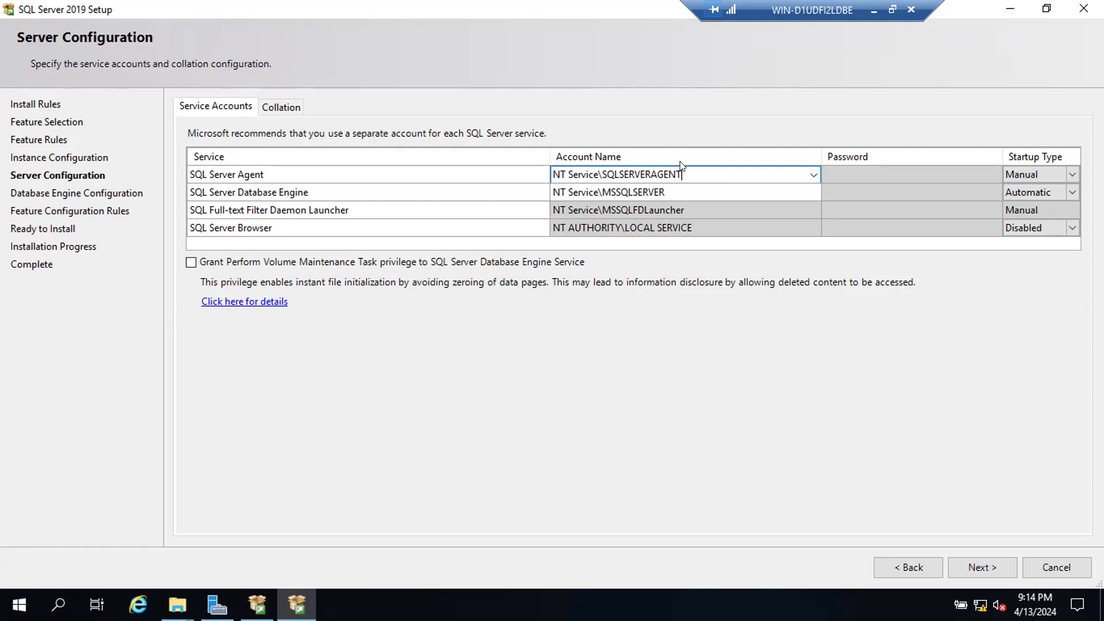
drag(683, 174, 538, 167)
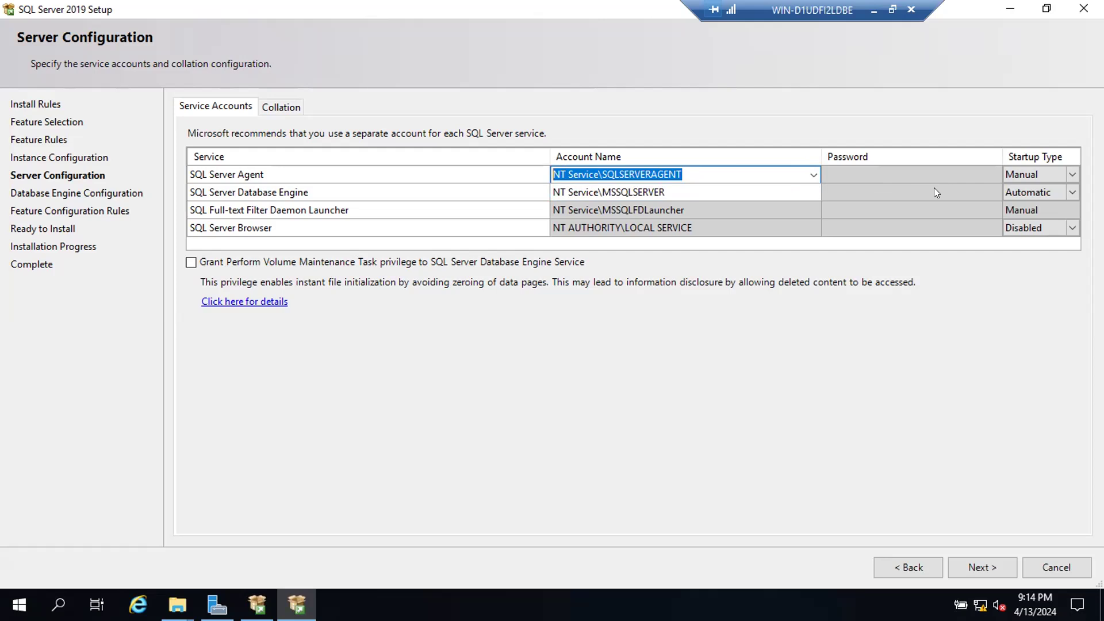
Switch to the Batch 54 Sql DBA Running Notes document in the Chrome browser.
click(874, 11)
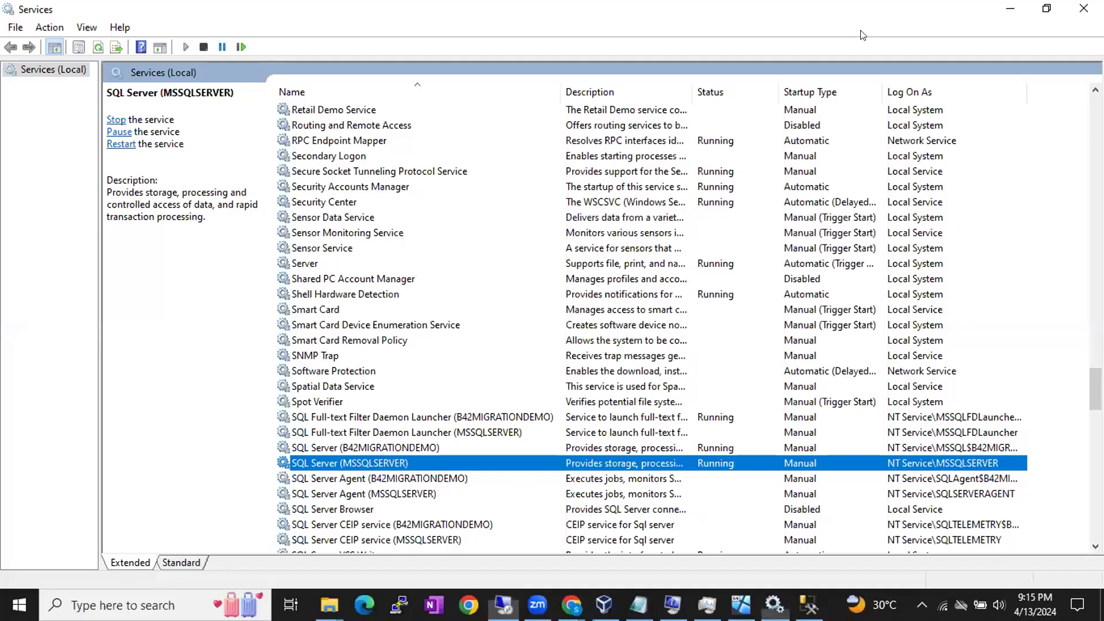
click(571, 604)
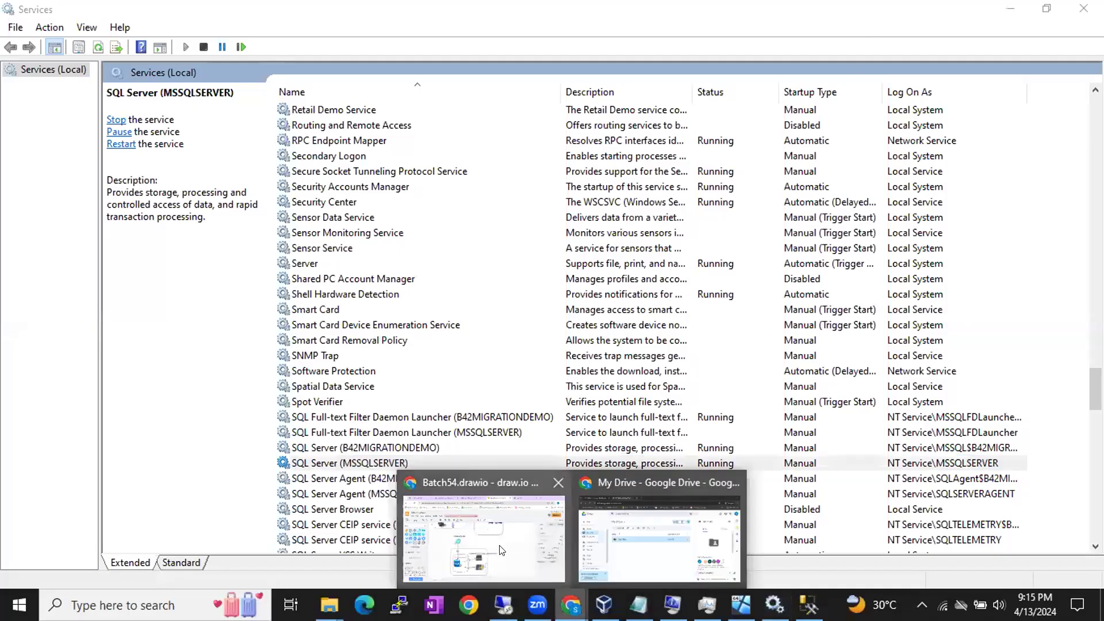
click(520, 553)
click(435, 12)
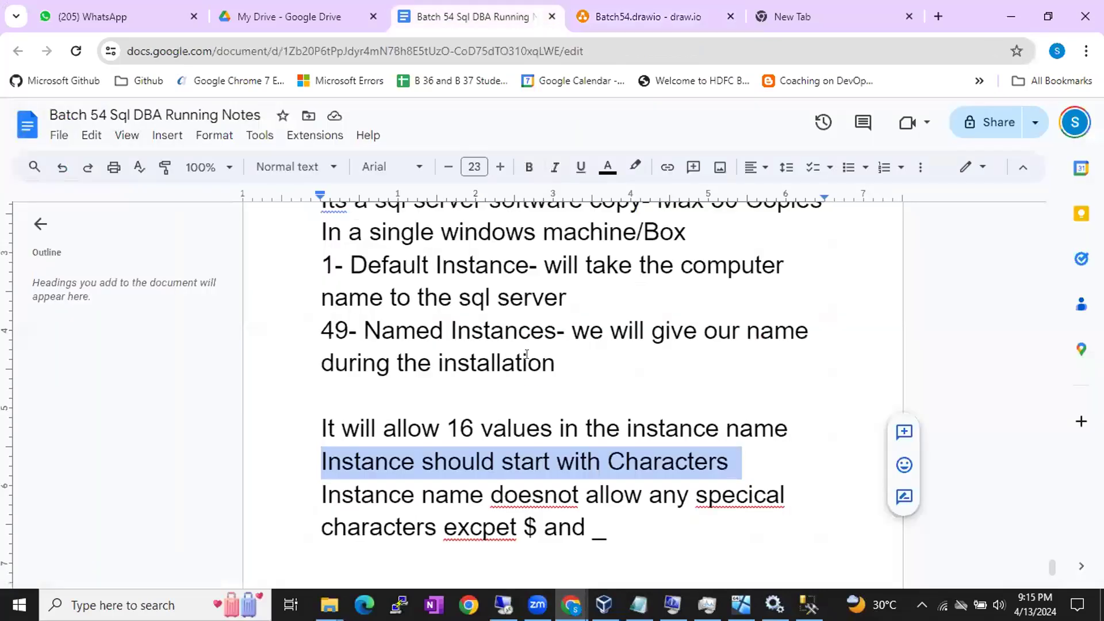
Below the instance name notes, add the sentence 'Service account is an account which help you to run the service.'.
scroll(598, 436, down, 3)
click(661, 395)
key(Return)
text(Swer)
key(BackSpace)
key(BackSpace)
key(BackSpace)
text(ervice aaa)
key(BackSpace)
key(BackSpace)
text(ccount is an account which help you )
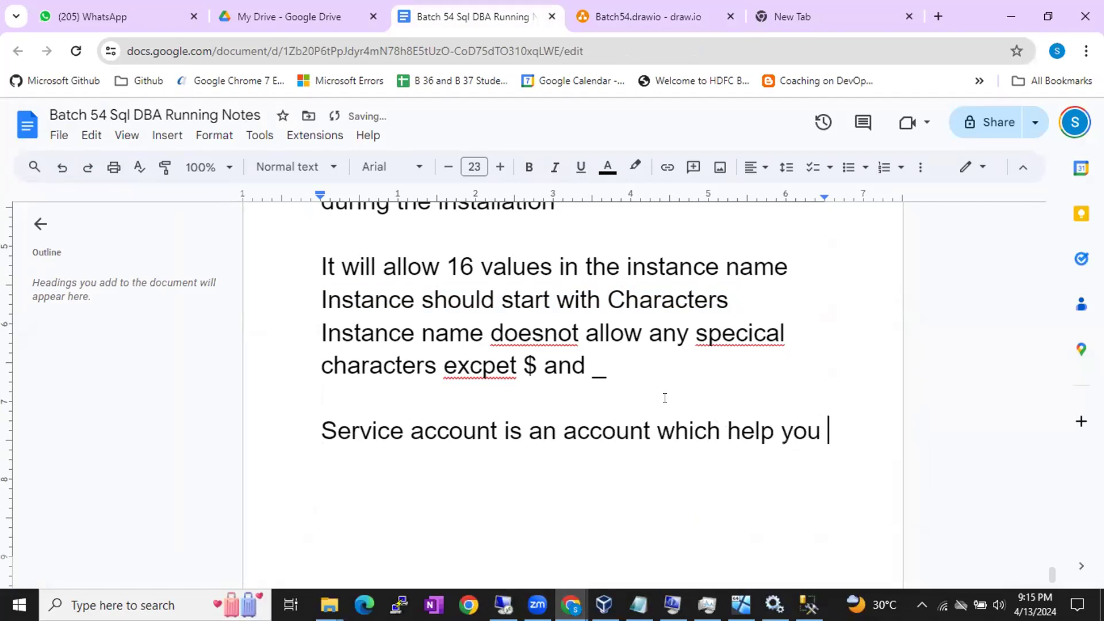
text(to run the service. It )
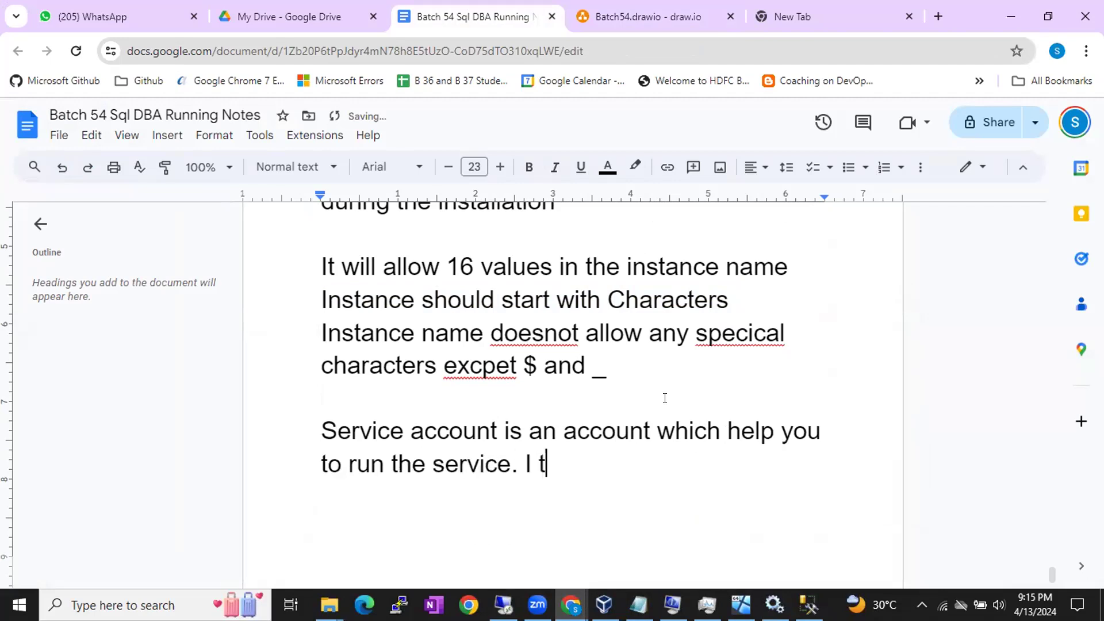
Complete the service account paragraph with 'It will read the data from the disk and write the data to the disk'.
text(will rea)
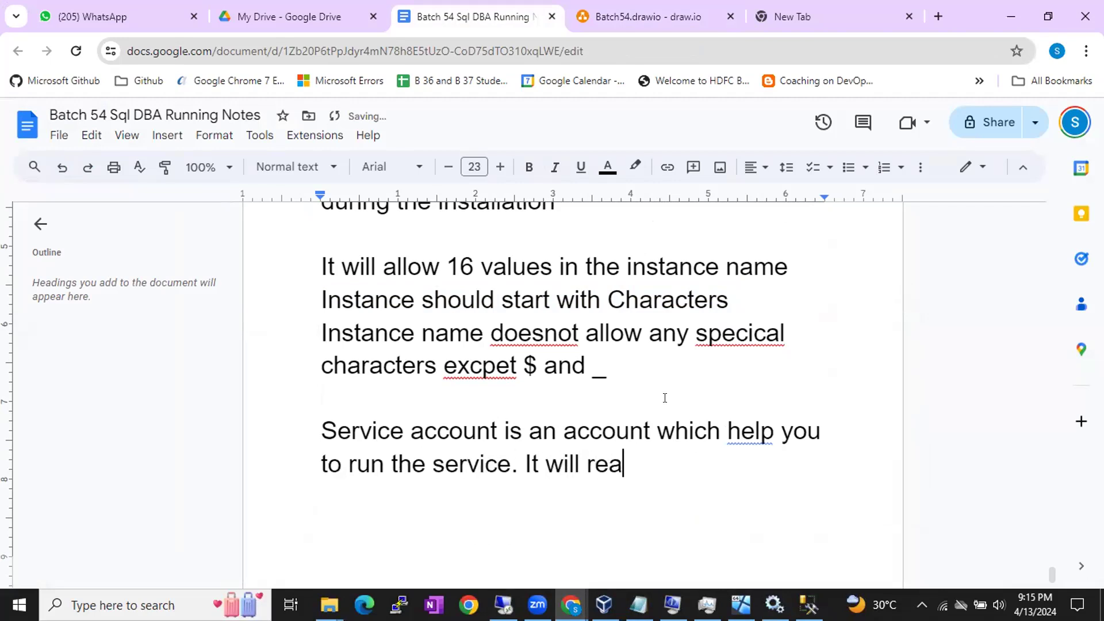
text(d the)
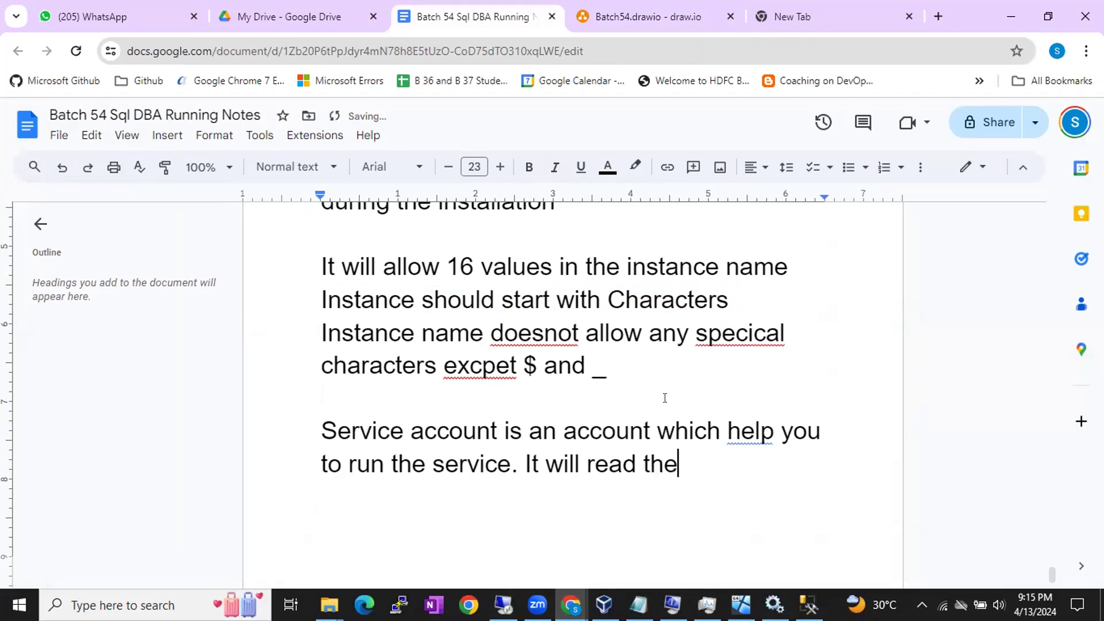
text( data from )
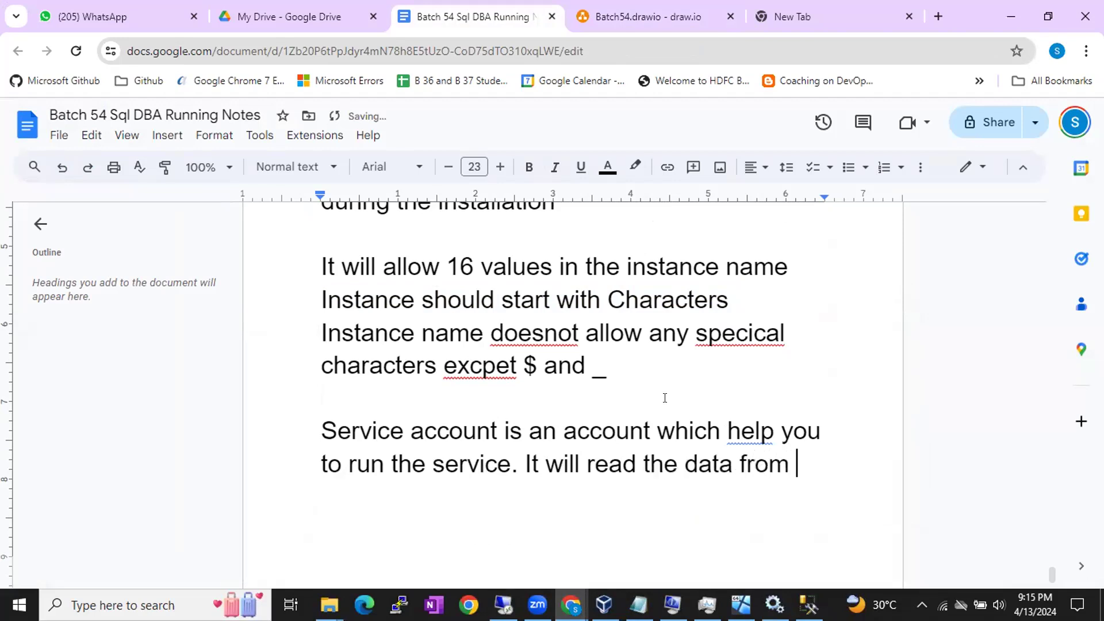
text(dis)
key(BackSpace)
key(BackSpace)
key(BackSpace)
text(the disk and wi)
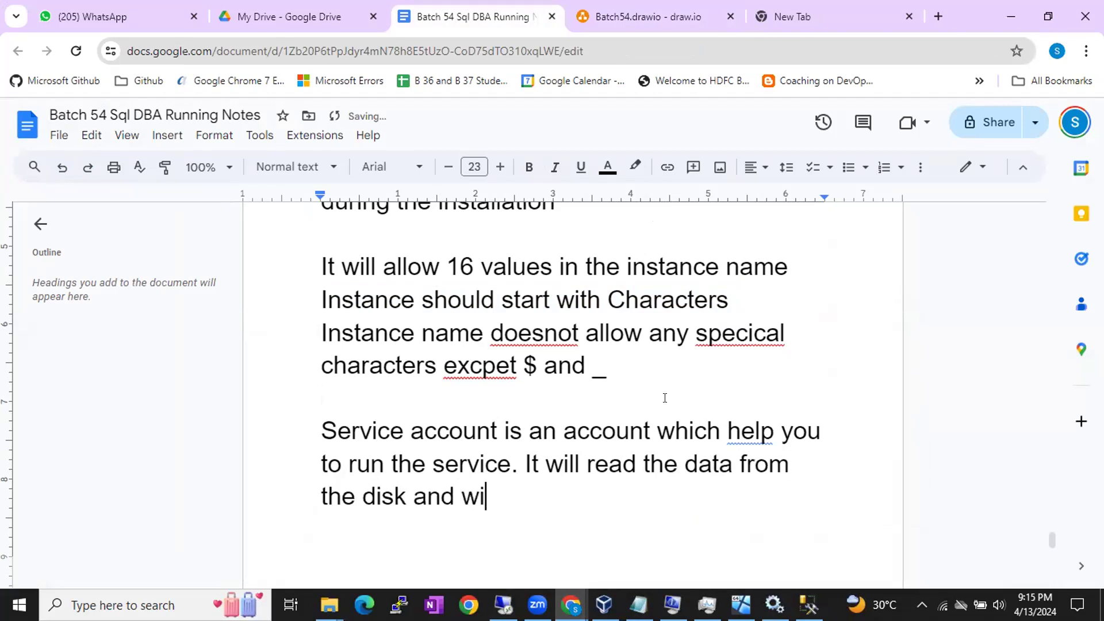
key(BackSpace)
text(rite the d)
text(the disk)
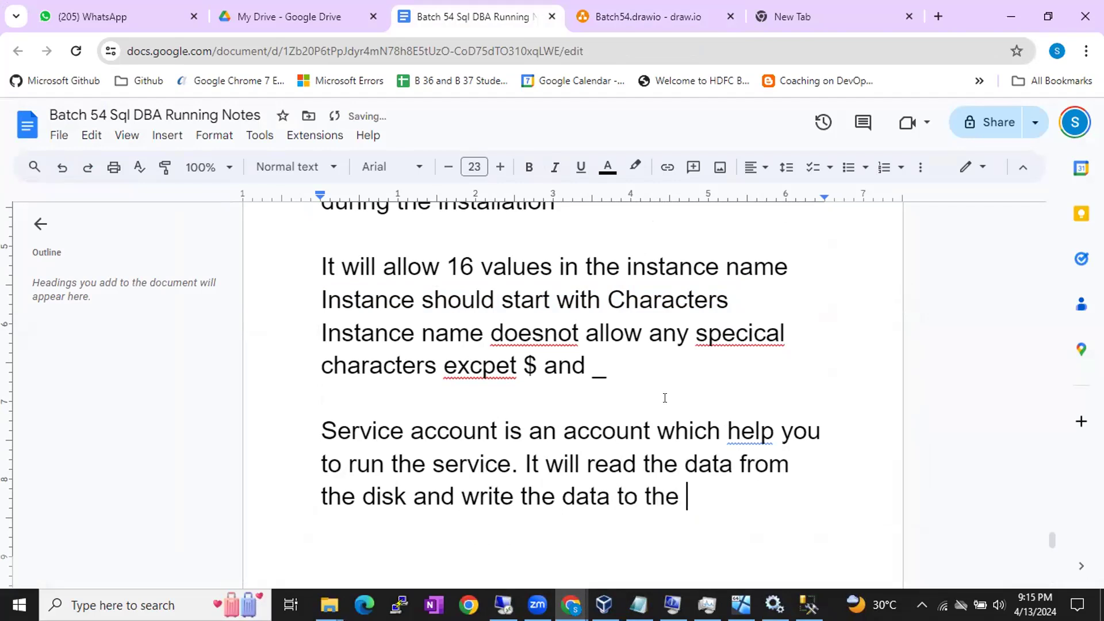
Add the line 'We have 3 types of service account' below the service account definition.
key(Return)
text(We have 3 types of services)
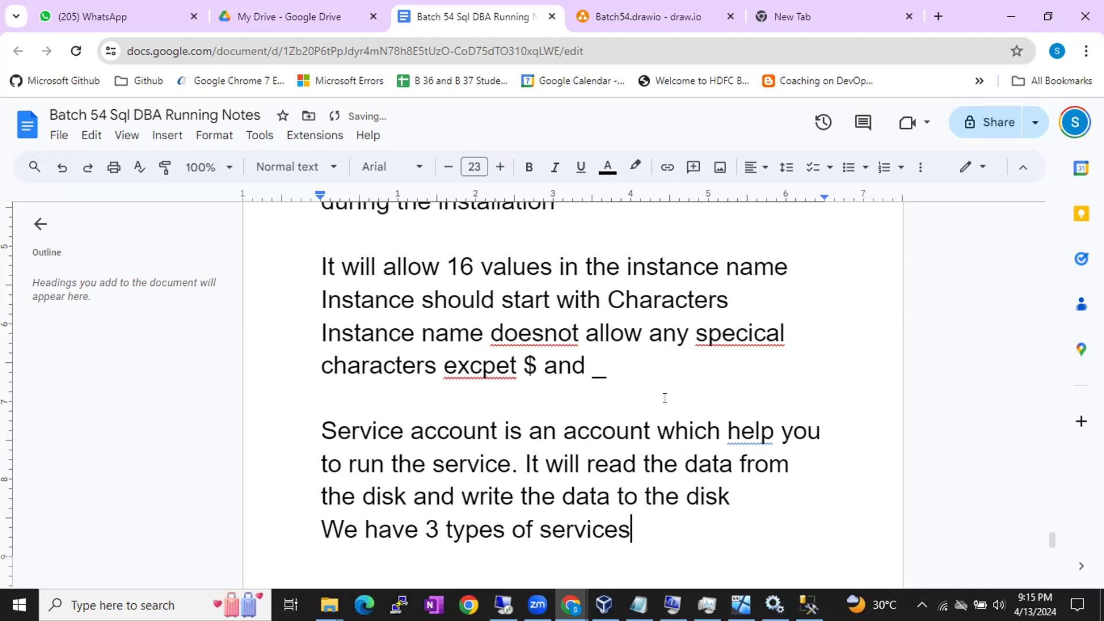
key(BackSpace)
text(account)
key(Return)
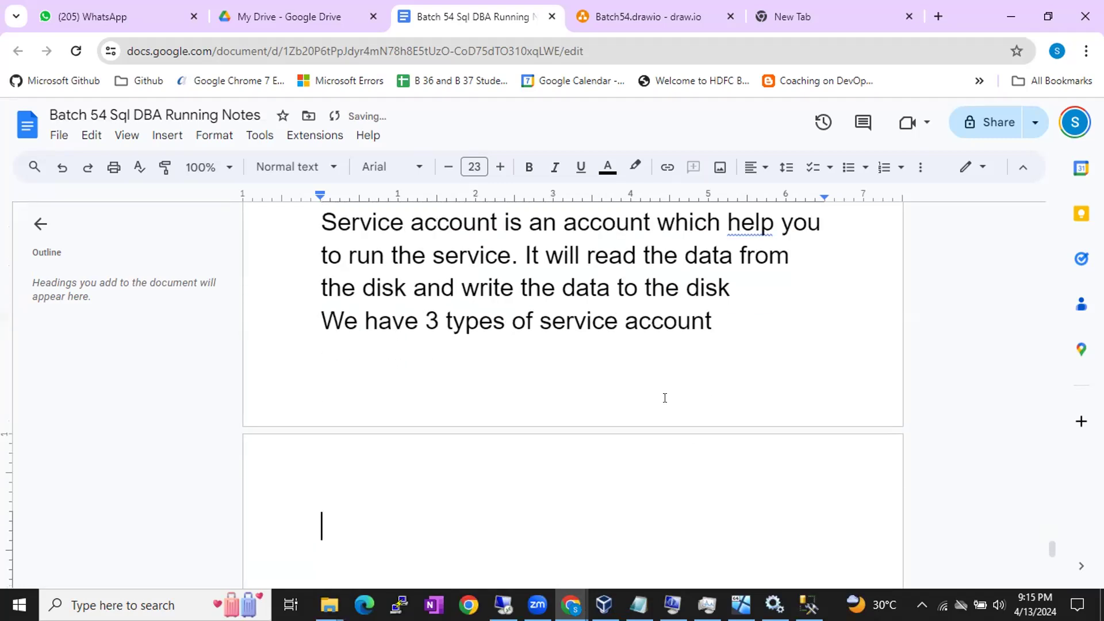
Start a numbered list with 'BuiltIn Service account' as the first item.
text(D)
key(BackSpace)
text(1.)
text( Dbu)
key(BackSpace)
key(BackSpace)
key(BackSpace)
text(Built)
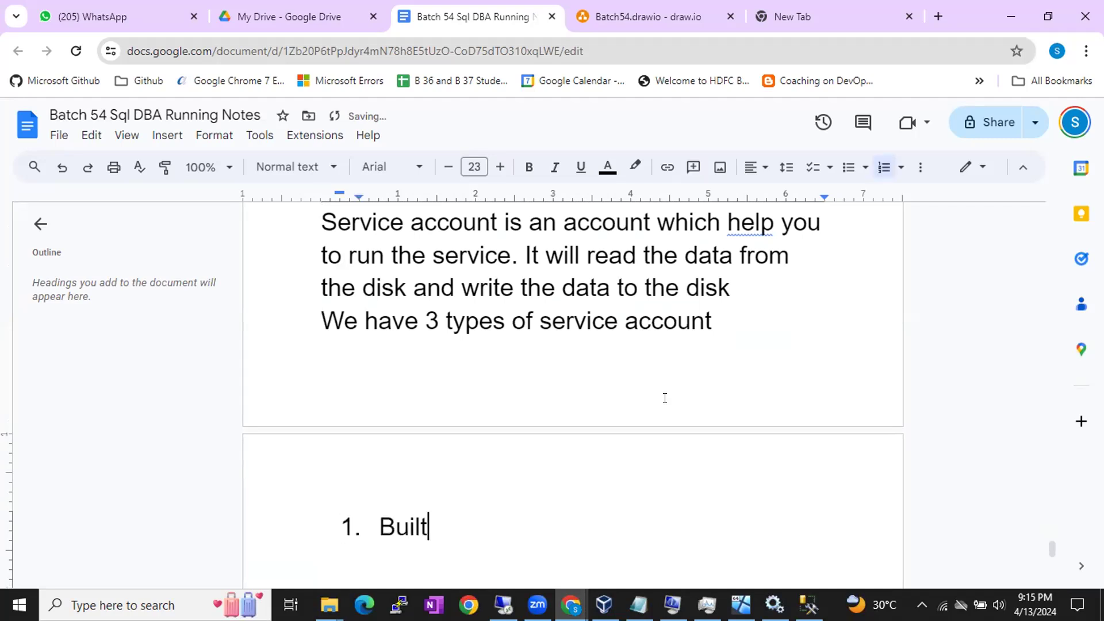
text(In Serv)
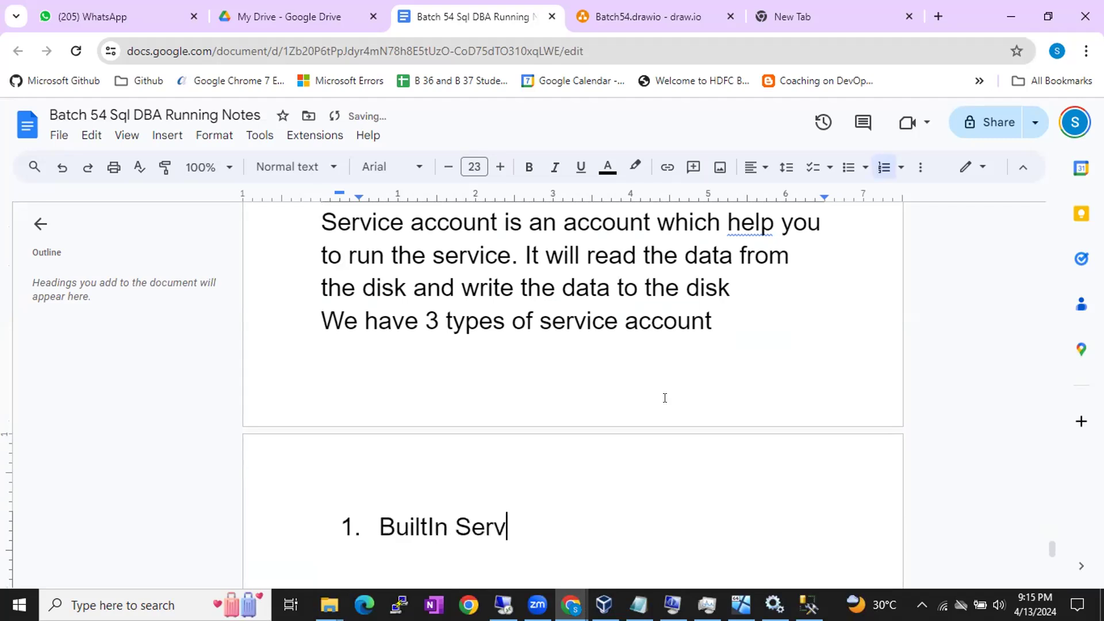
text(ice account)
Add 'Virutal service account' and 'Customized Service Account' as the second and third list items.
key(Return)
text(Virutal)
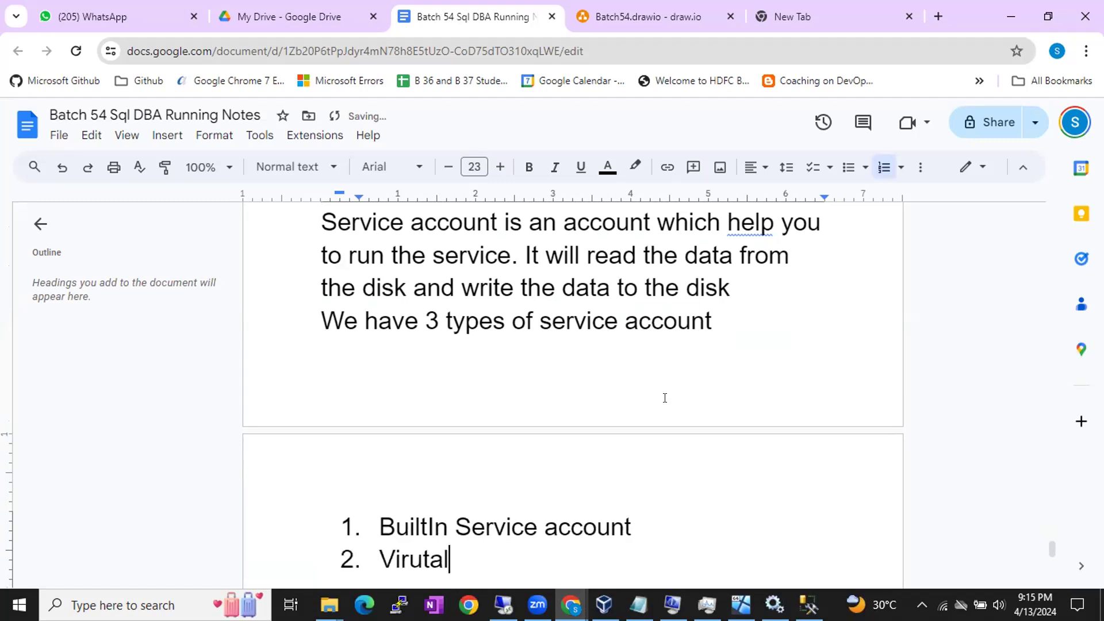
text( service account)
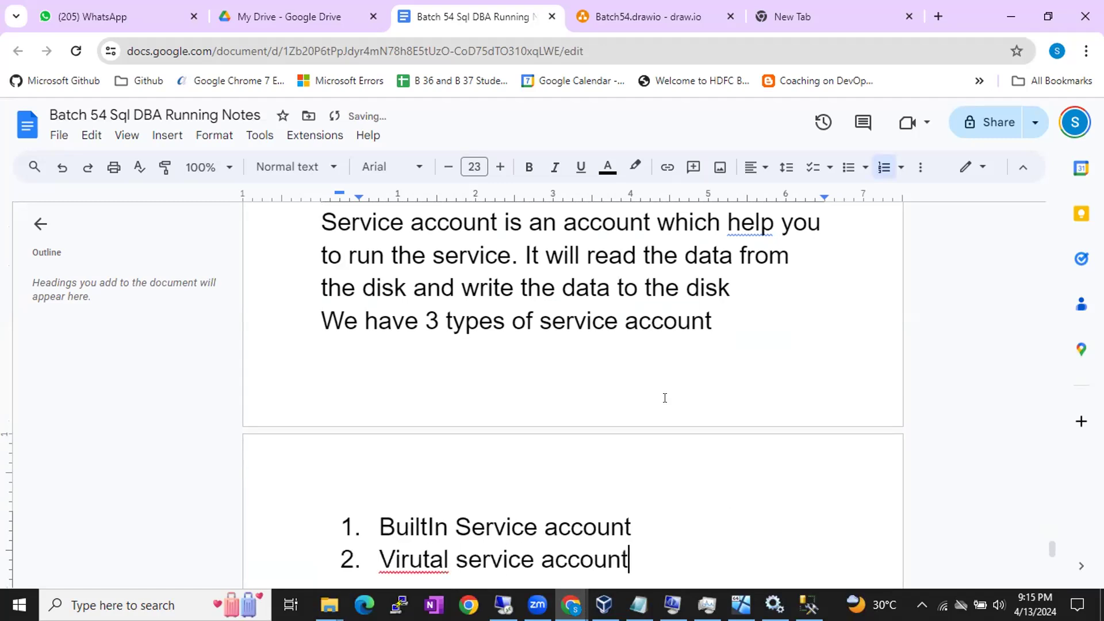
key(Return)
text(Custo)
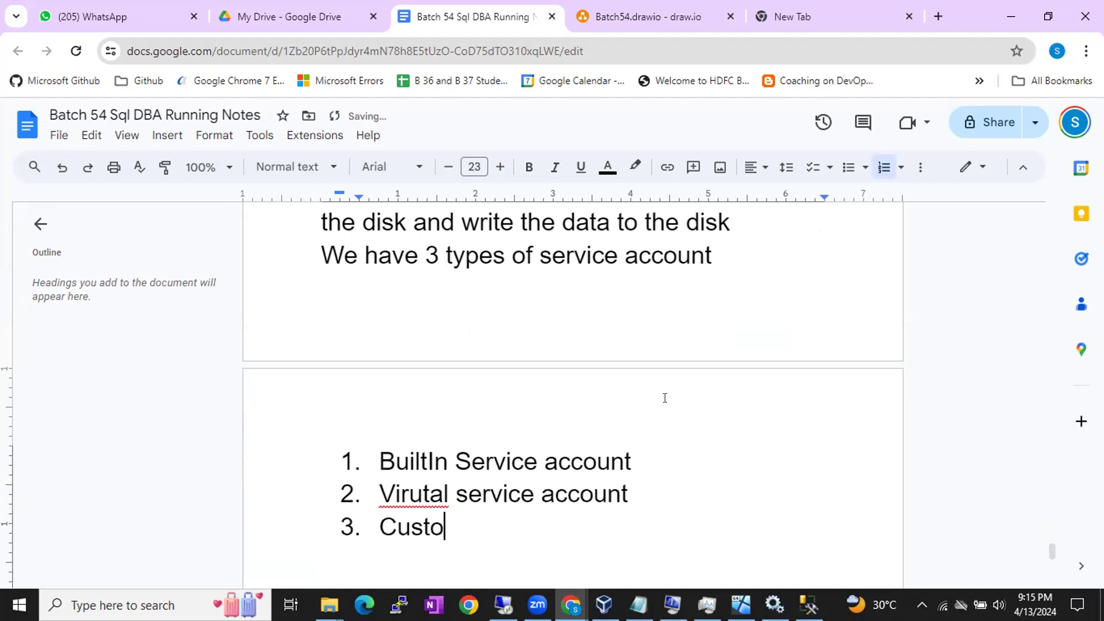
text(mized Ser)
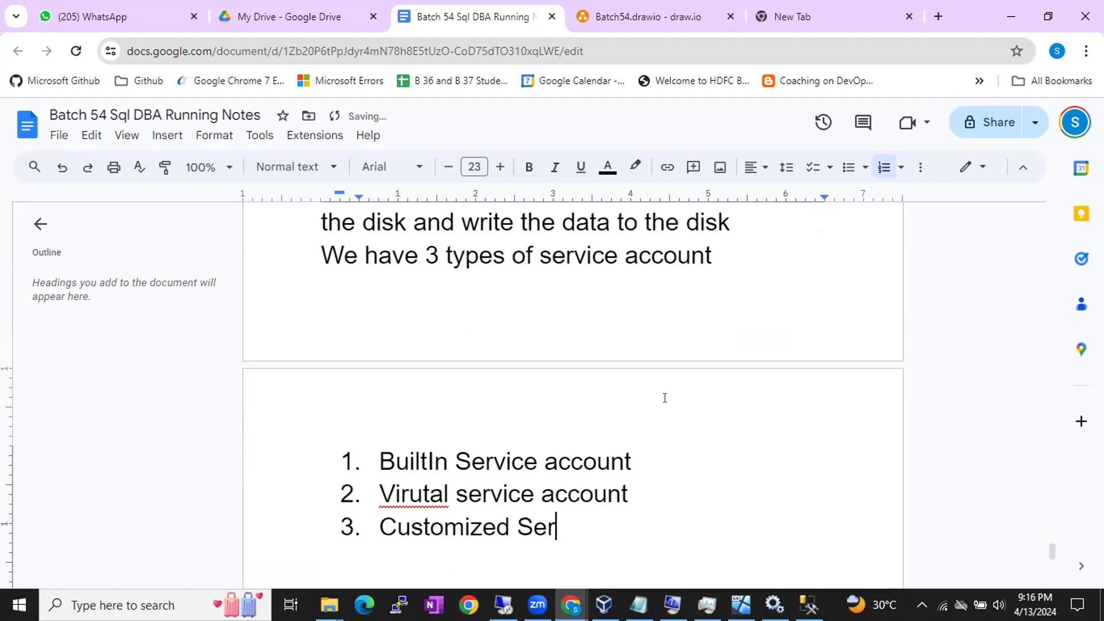
text(vice Account)
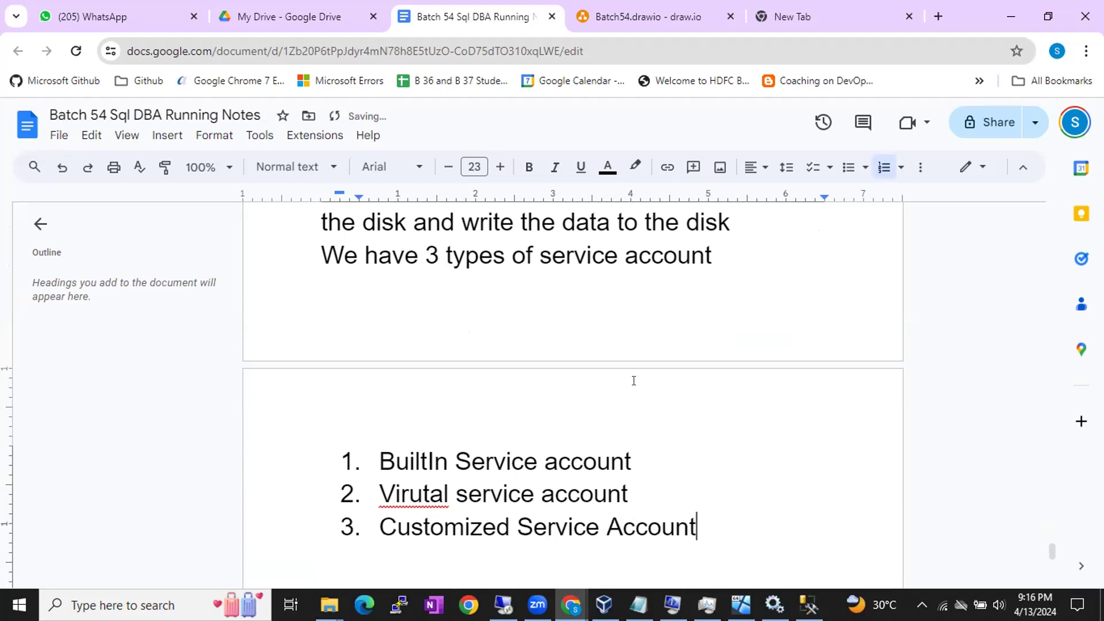
Correct the misspelled first word of the second list item to 'Virtual' using the spelling suggestion.
right_click(442, 496)
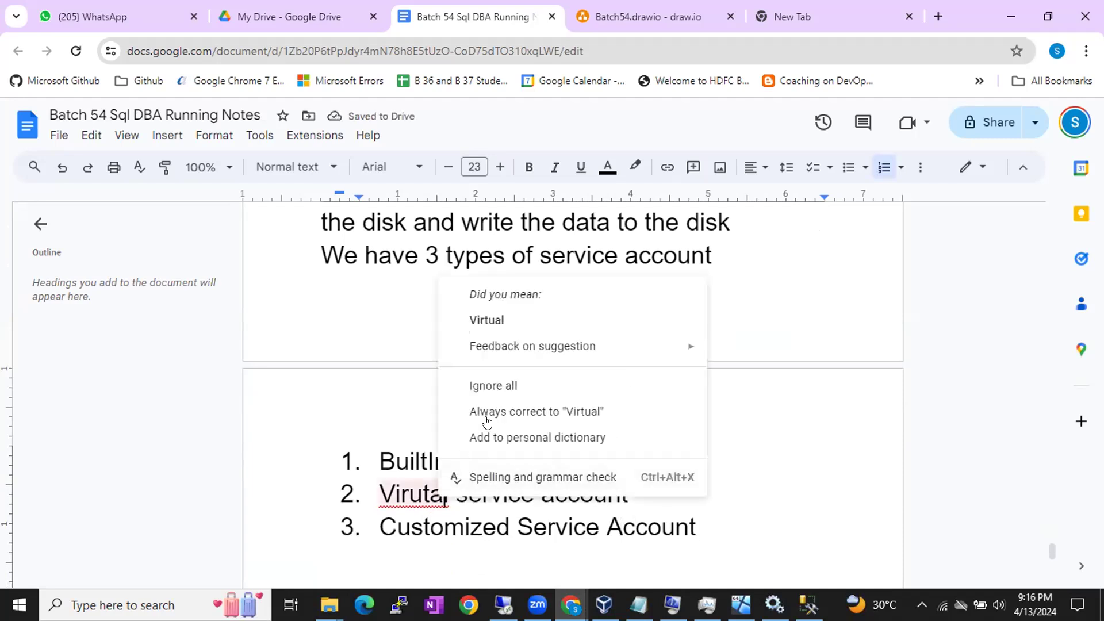
click(498, 320)
click(567, 494)
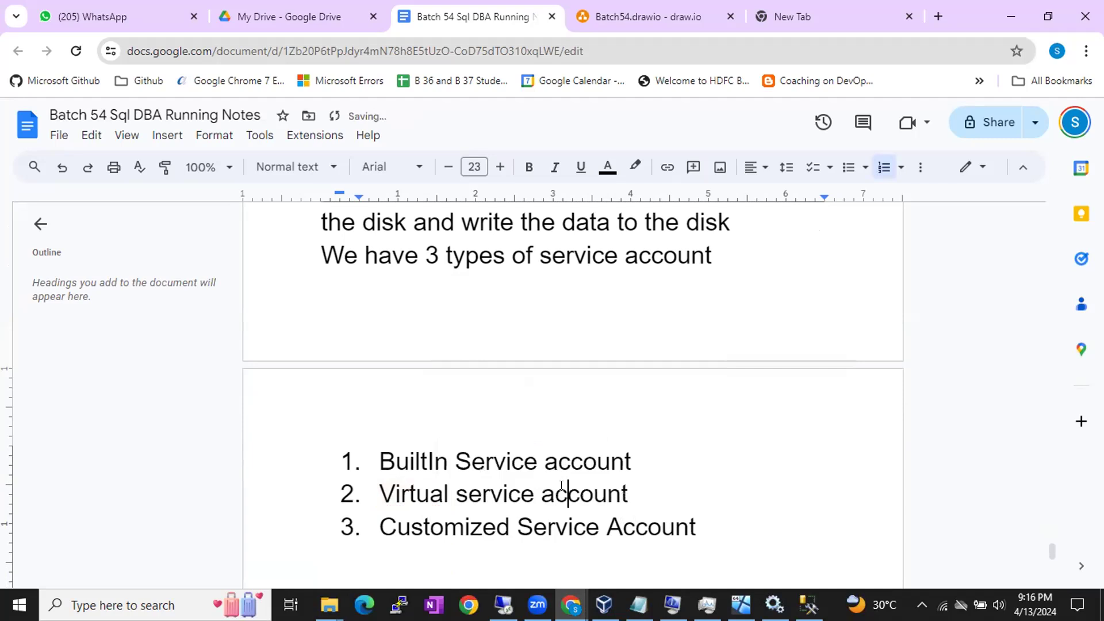
Highlight the BuiltIn and Virtual service account list items, and clear the selection.
click(419, 493)
drag(411, 462, 434, 463)
click(625, 496)
shift+click(355, 466)
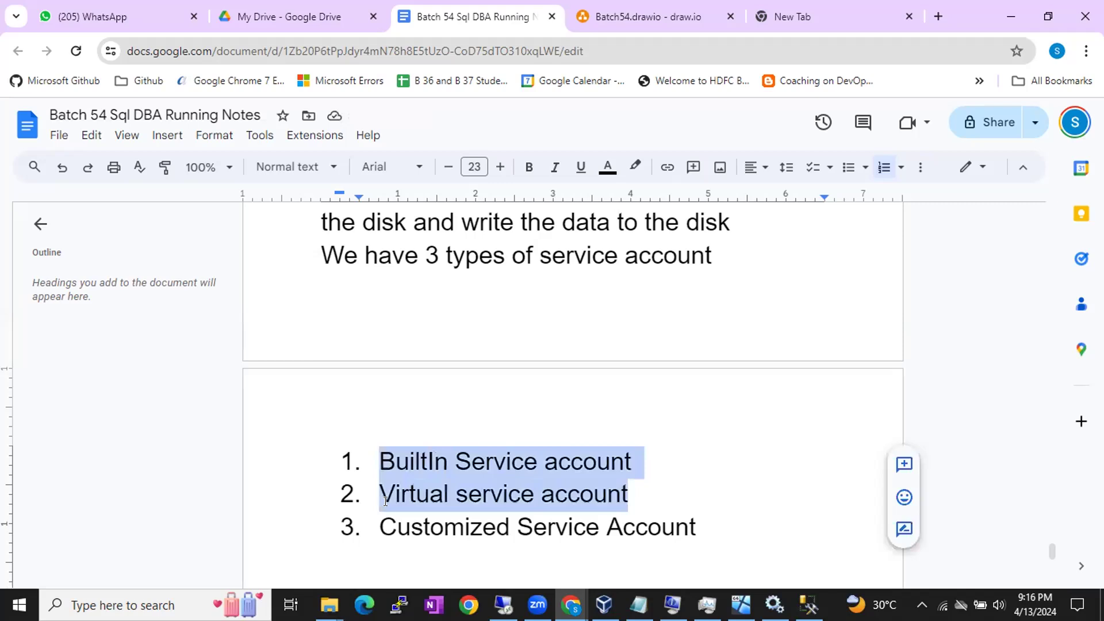
click(401, 508)
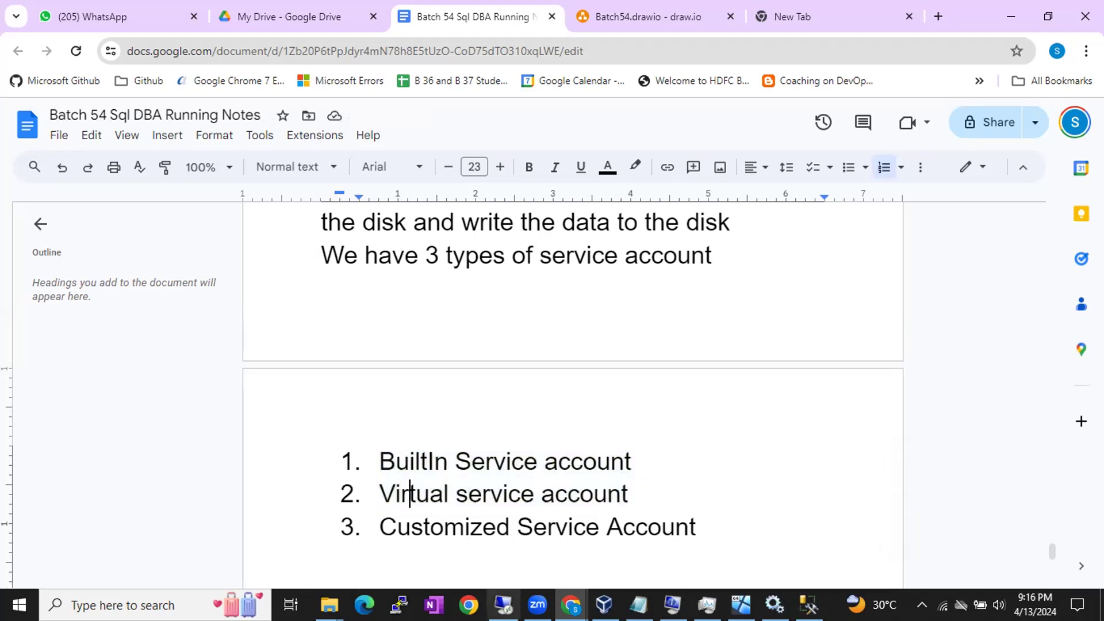
Return to SQL Server 2019 Setup and examine the Database Engine collation name in the Server Configuration.
click(504, 604)
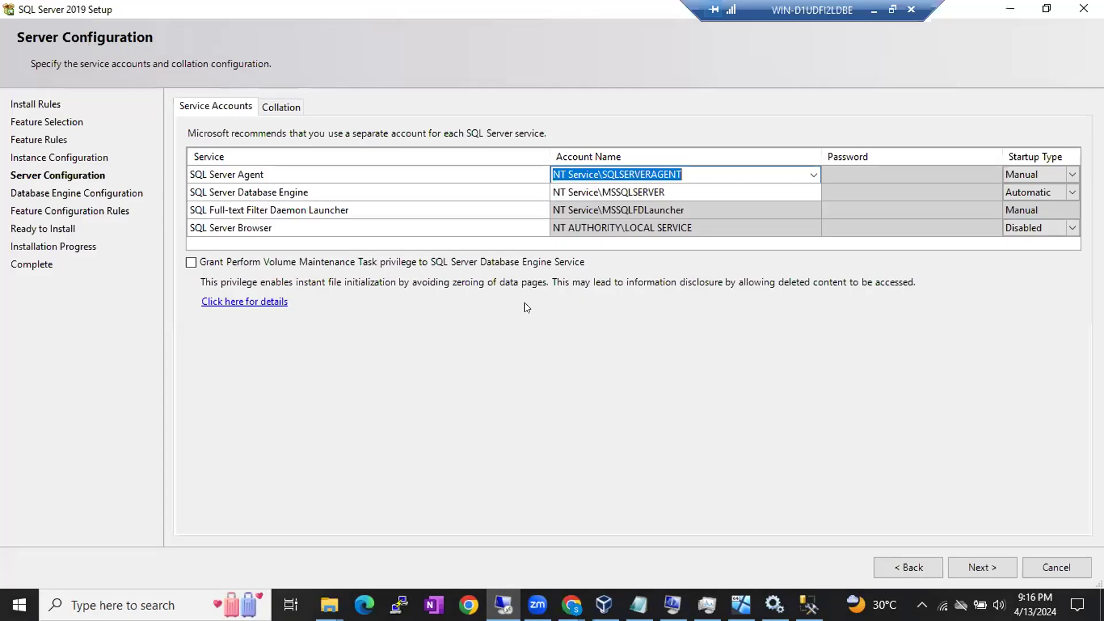
click(709, 167)
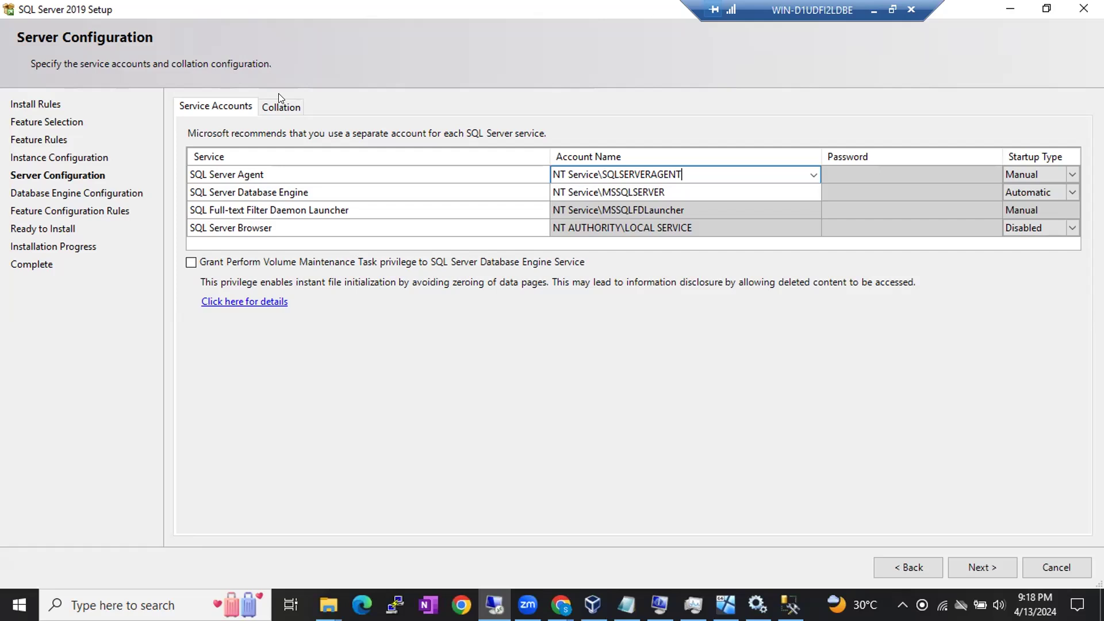
click(271, 107)
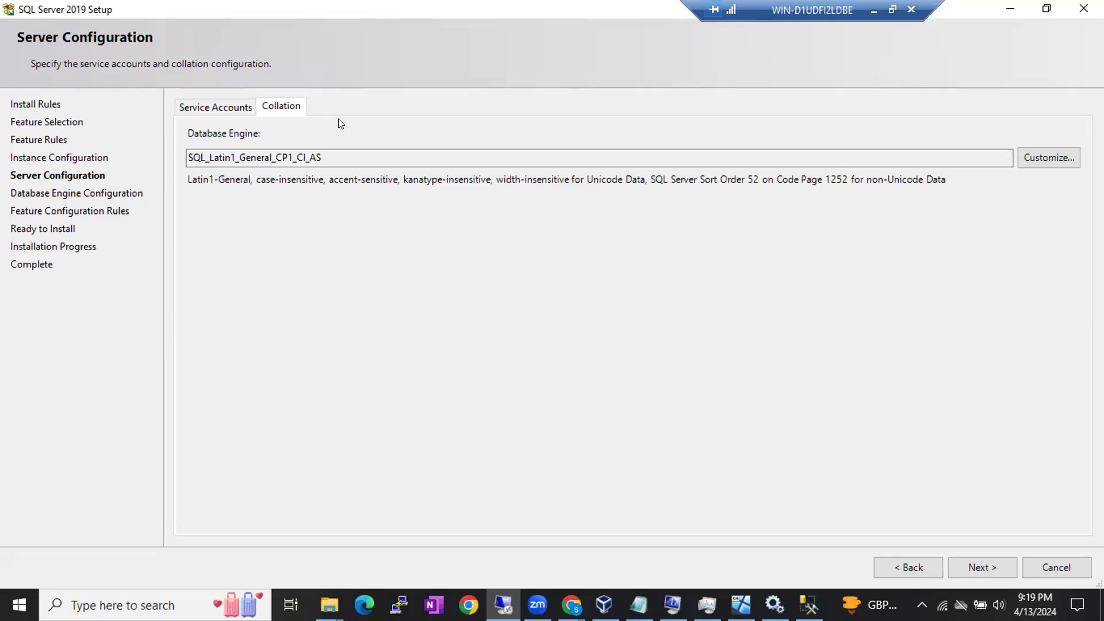
click(324, 152)
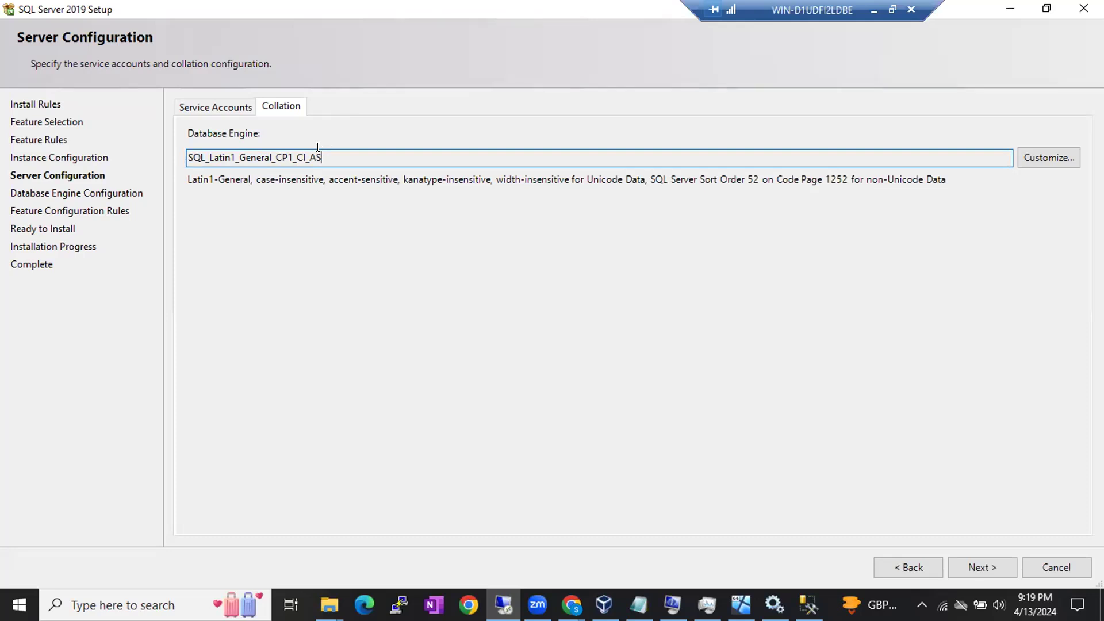
drag(315, 161, 206, 159)
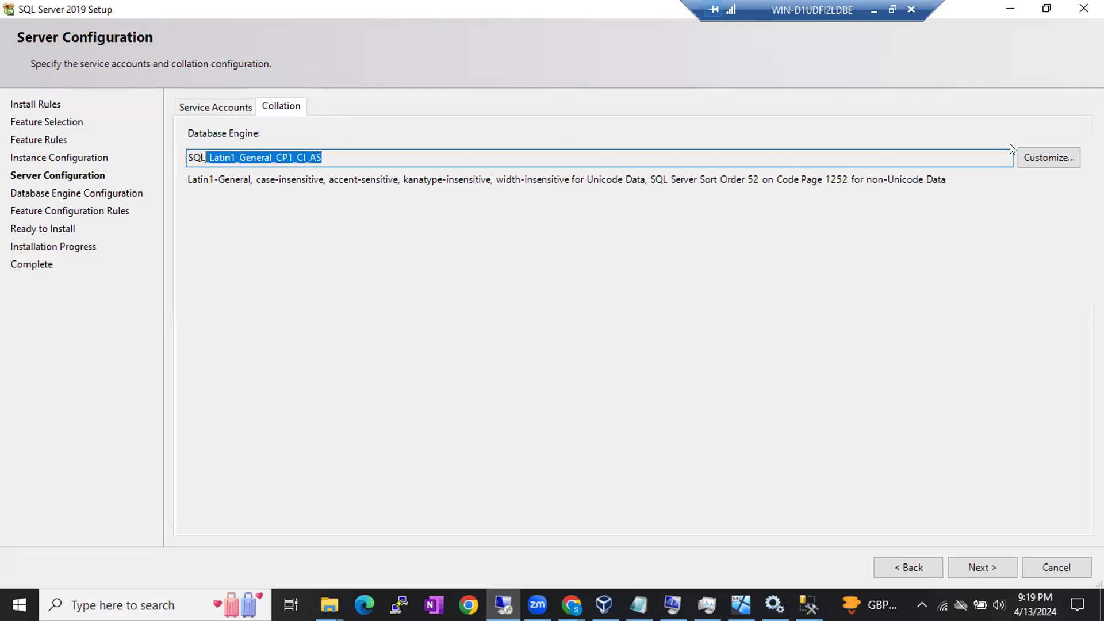
Browse the Windows collation designators in the Database Engine collation customization, and cancel without changing the collation.
click(1036, 157)
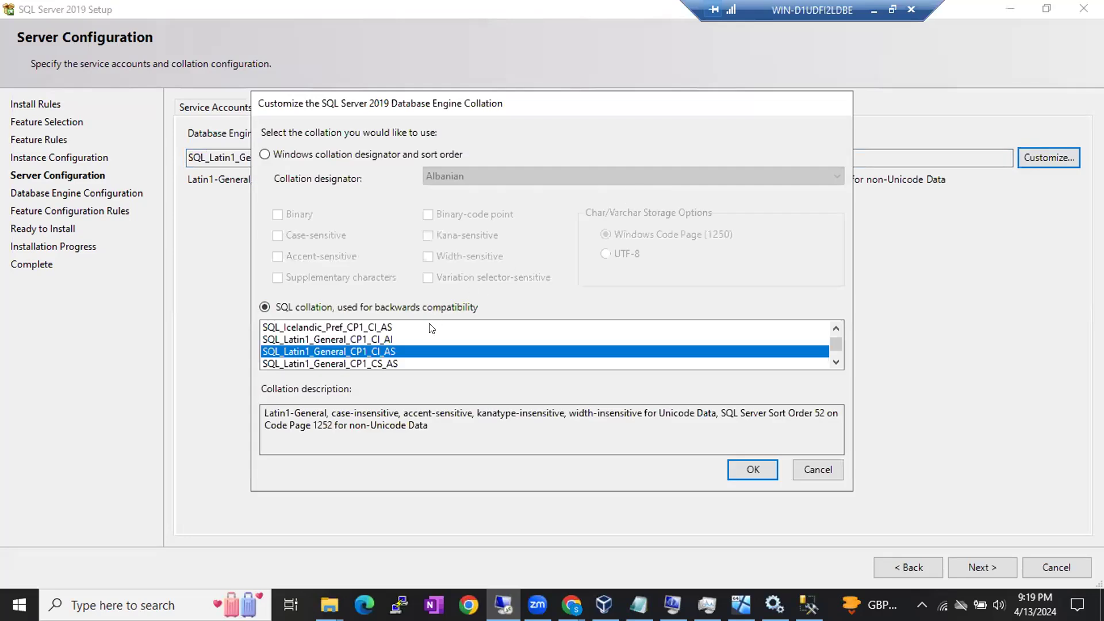
click(304, 155)
click(460, 175)
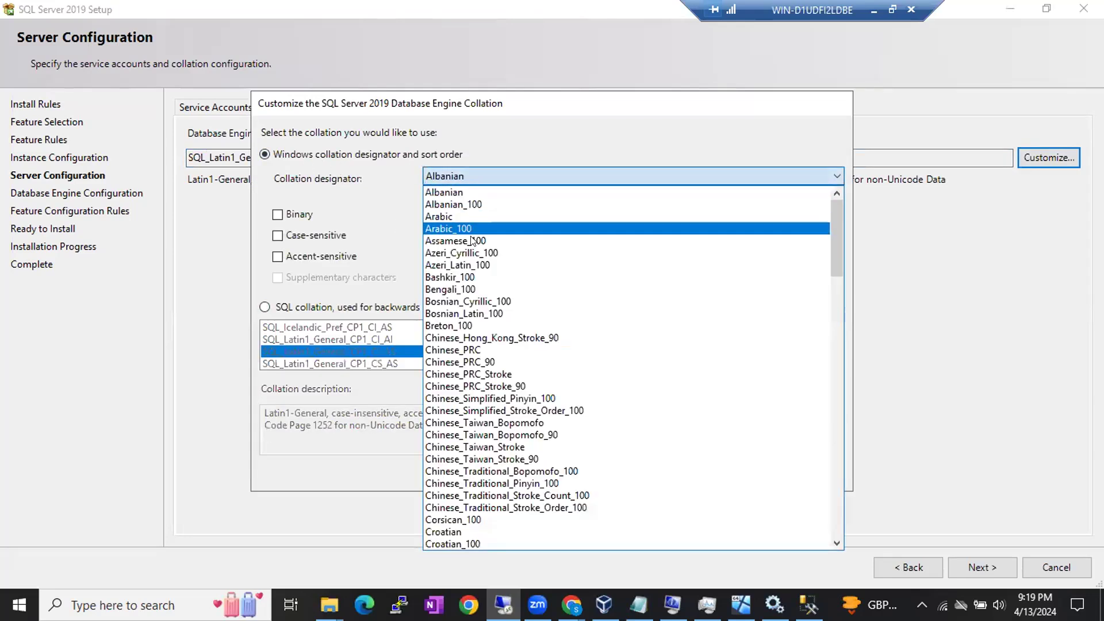
scroll(467, 341, down, 1)
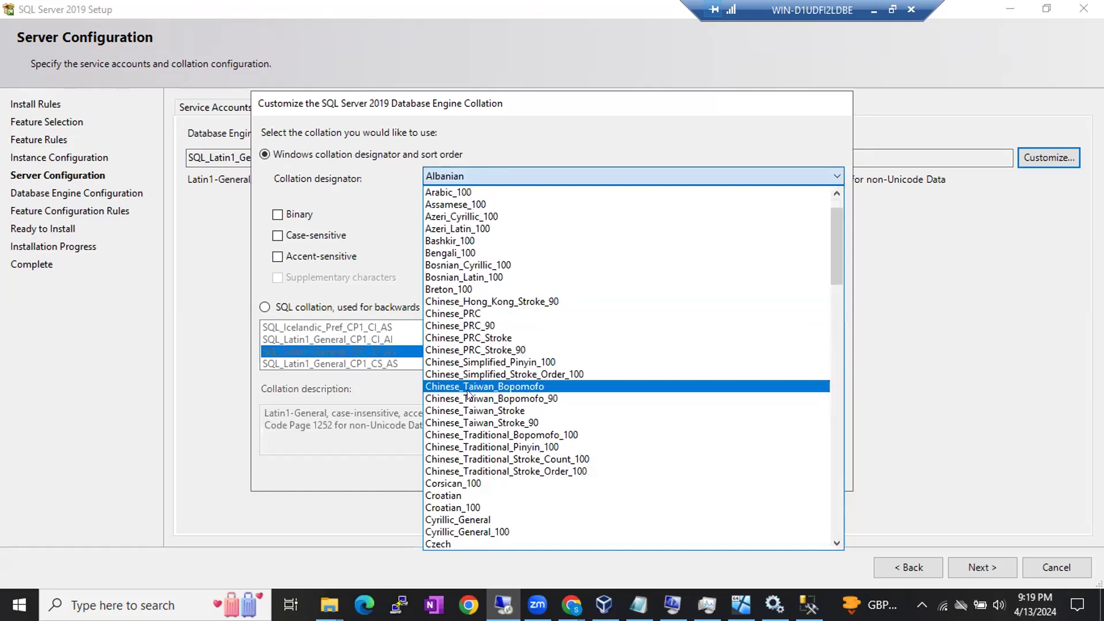
scroll(467, 390, down, 6)
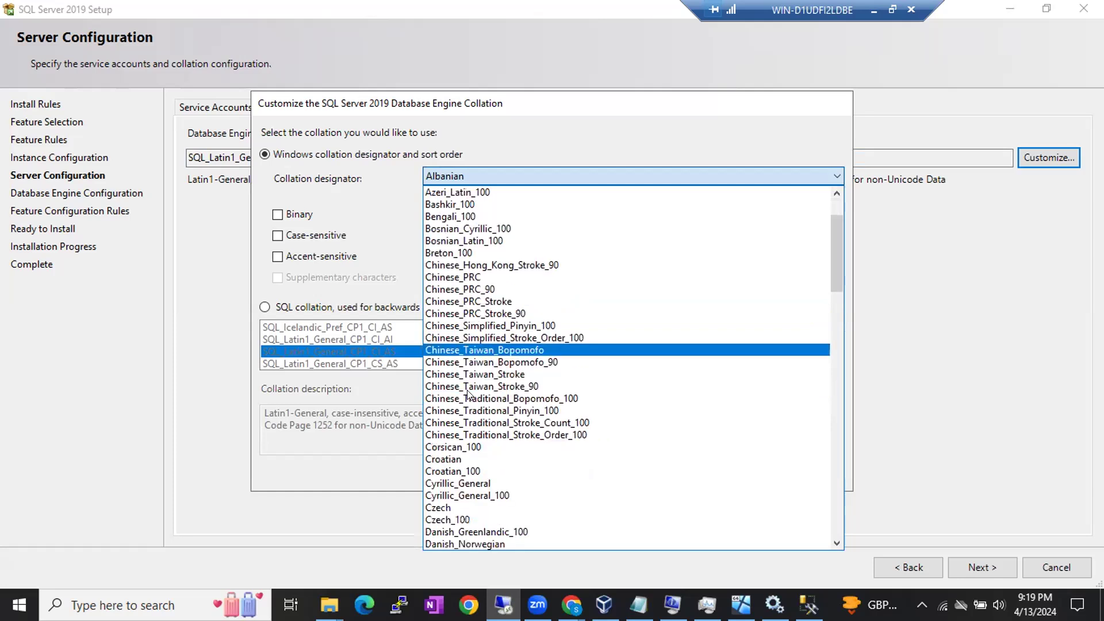
scroll(467, 394, down, 6)
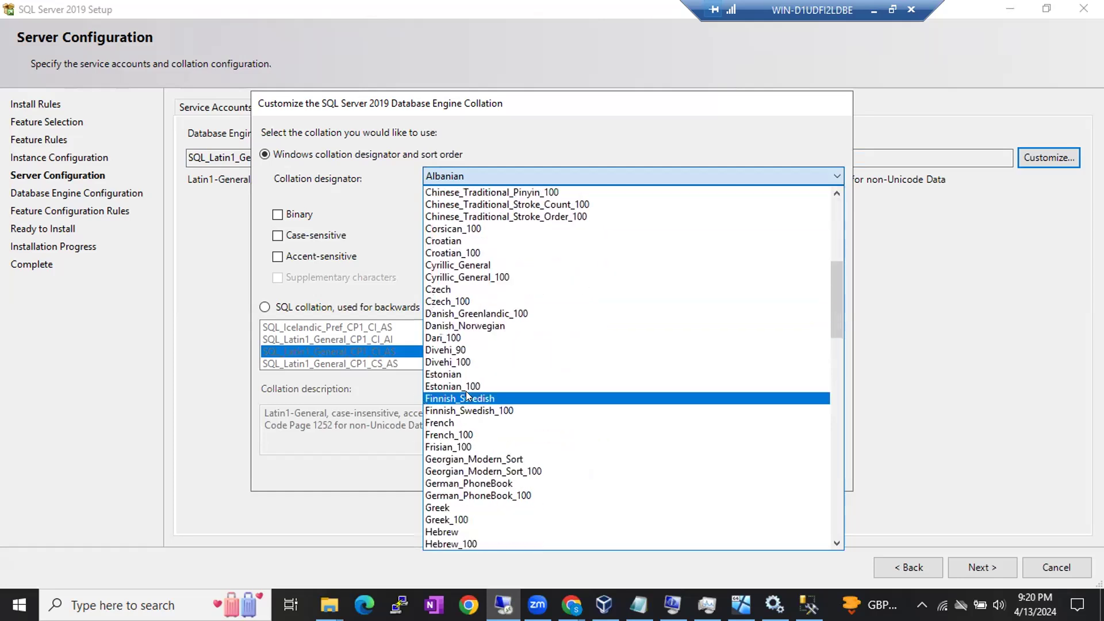
scroll(467, 399, down, 4)
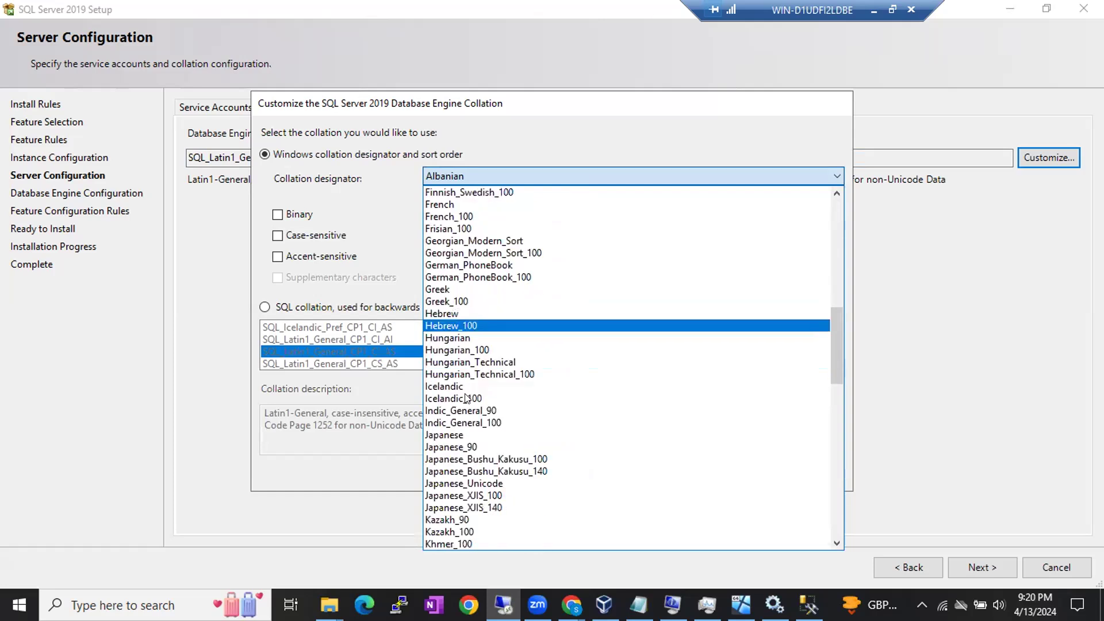
scroll(466, 406, down, 3)
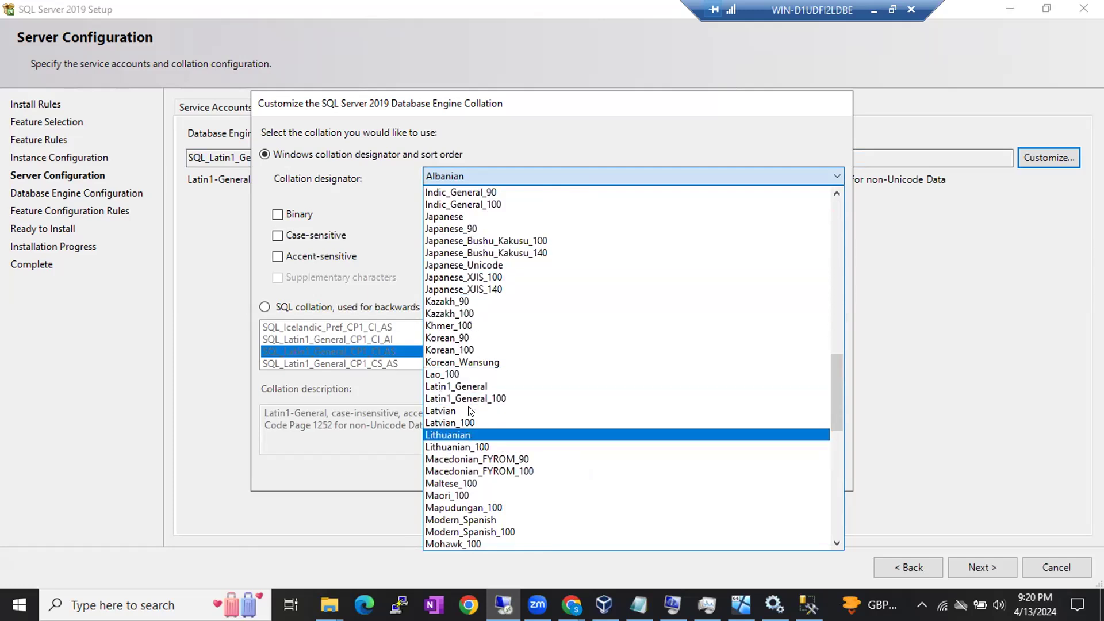
click(435, 134)
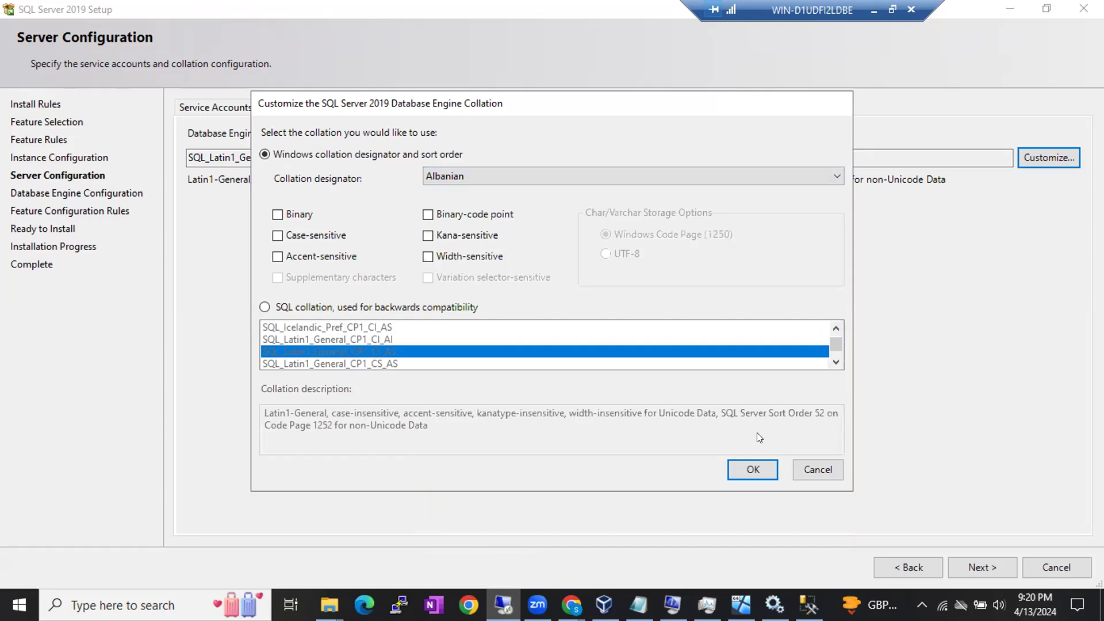
click(809, 463)
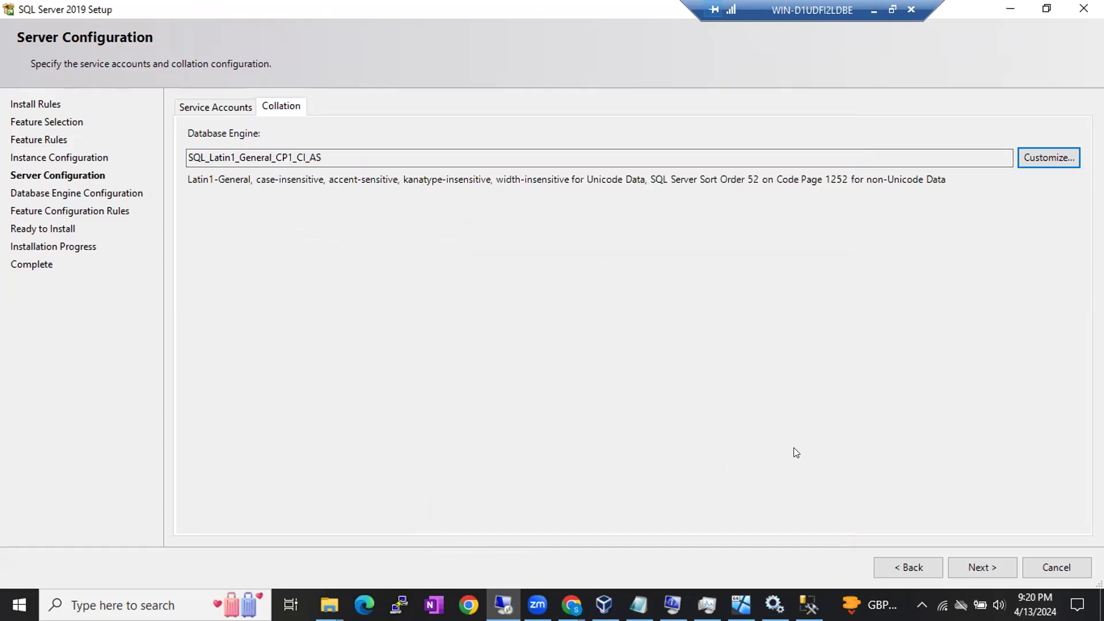
Examine the individual parts of the Database Engine collation name by highlighting them, ending with the whole name.
drag(187, 156, 241, 151)
click(233, 153)
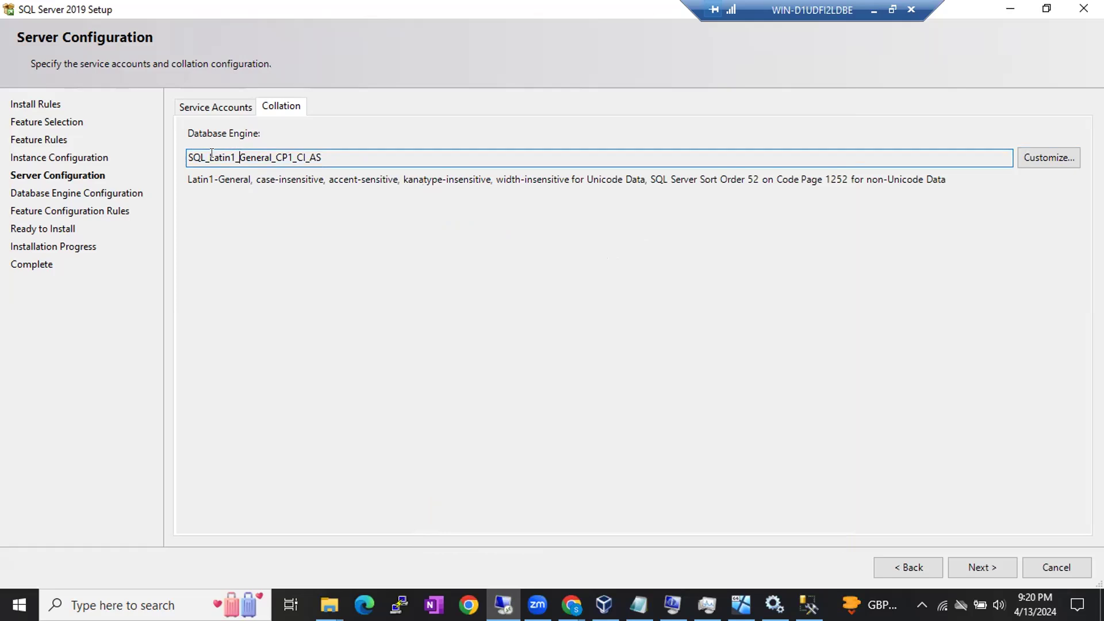
drag(213, 153, 174, 154)
click(216, 151)
click(281, 151)
click(309, 155)
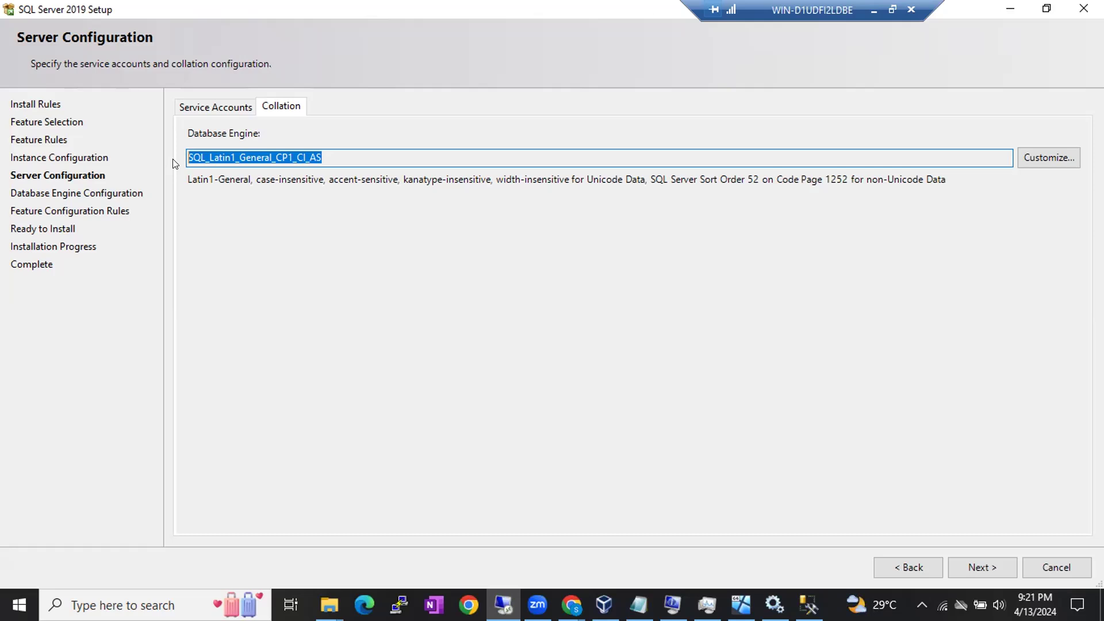
click(299, 156)
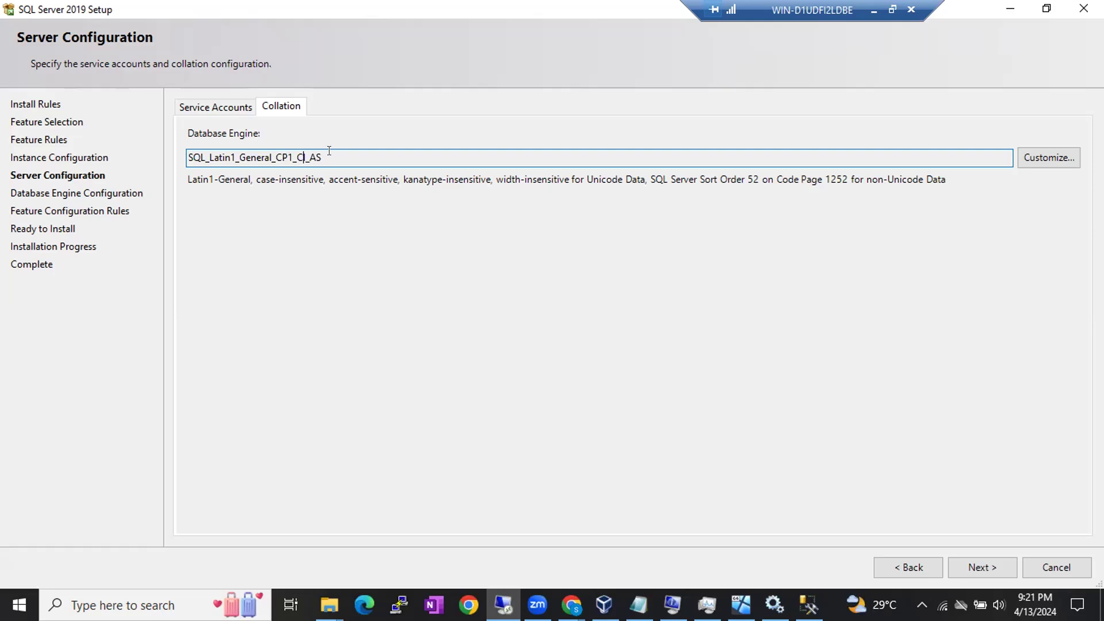
drag(318, 157, 204, 152)
double_click(204, 152)
click(286, 155)
drag(330, 152, 174, 155)
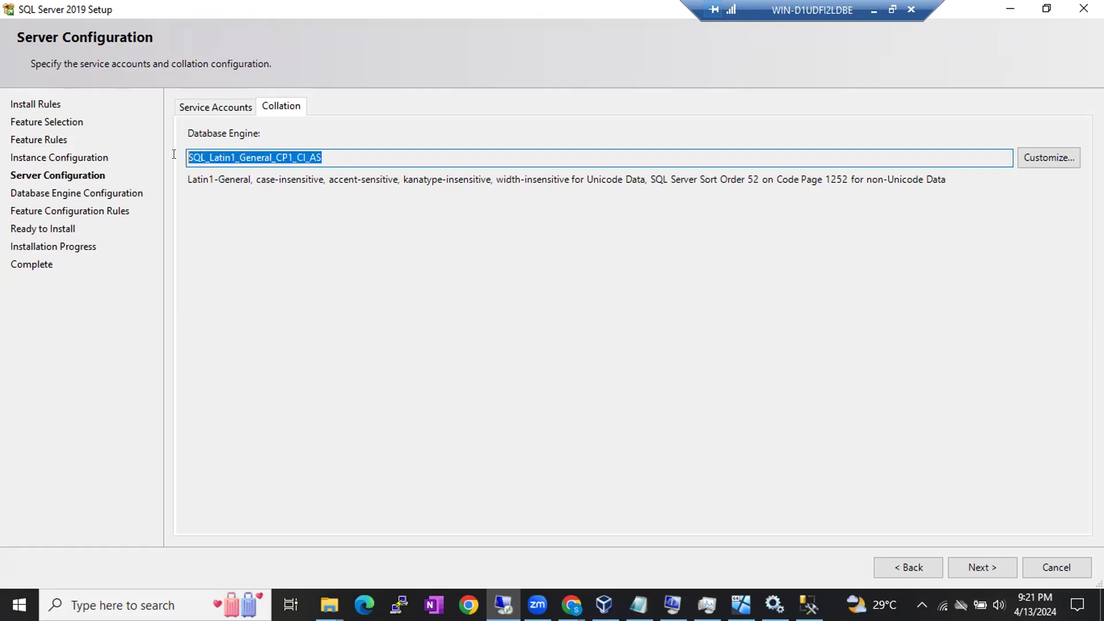
Customize the Database Engine collation with the Windows collation designator Chinese_Taiwan_Stroke_90.
click(1043, 149)
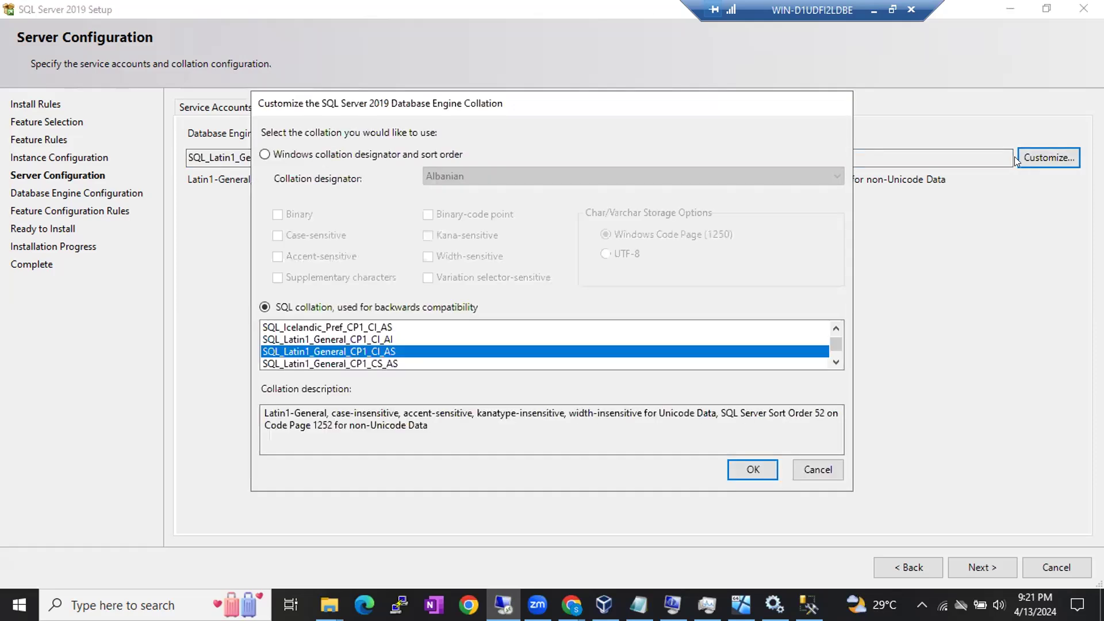
click(355, 157)
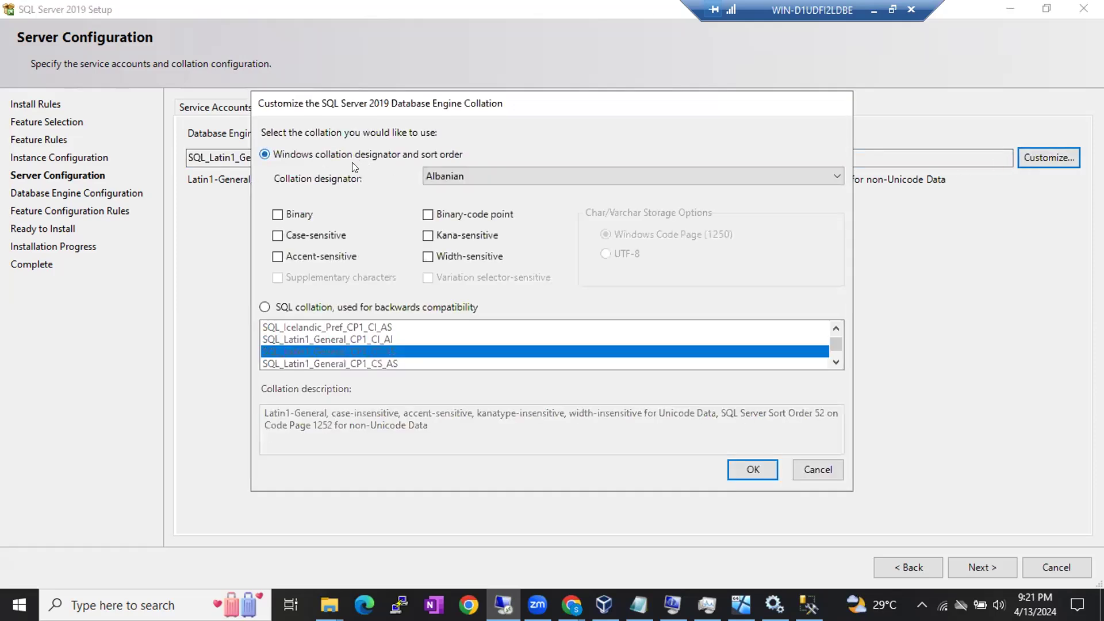
click(471, 175)
click(500, 458)
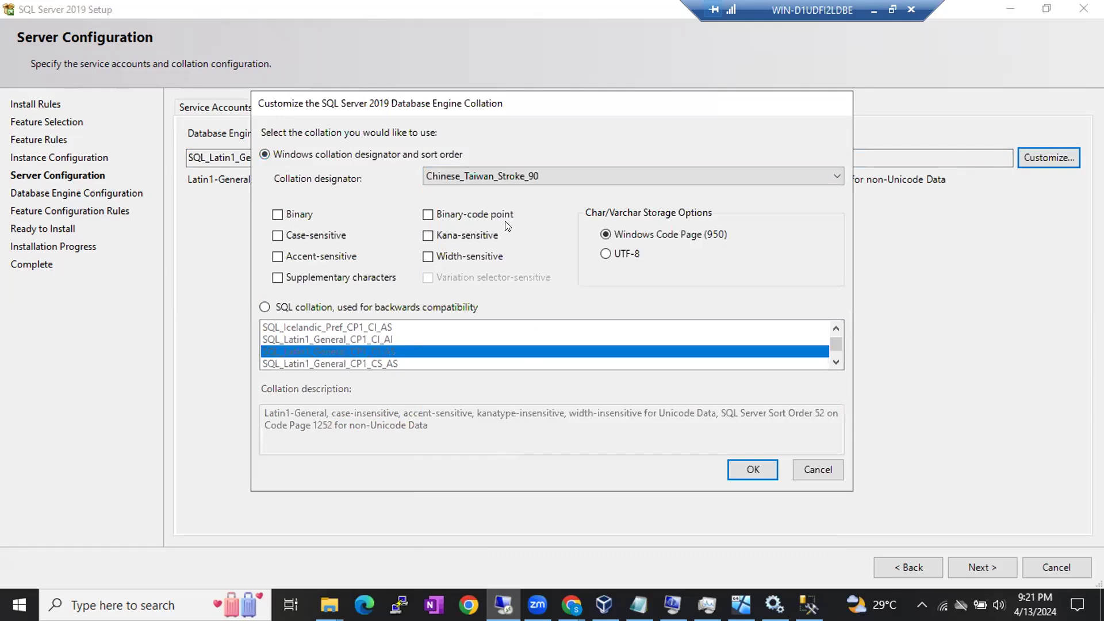
Look through the list of Windows collation designators for other languages, and close it without choosing one.
click(498, 181)
scroll(533, 473, down, 5)
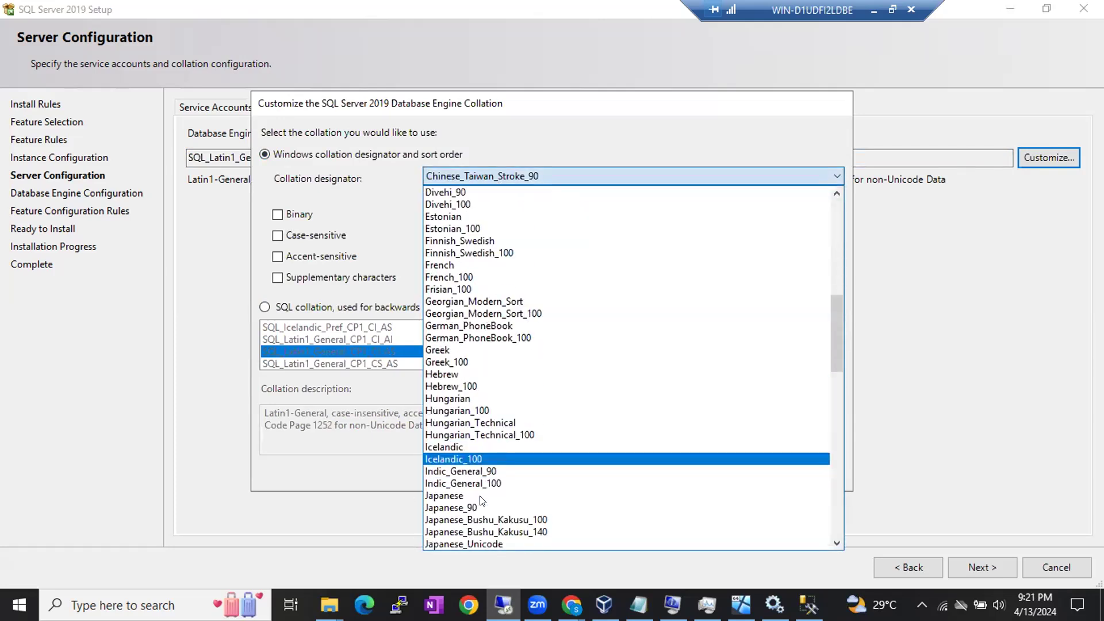
scroll(482, 500, down, 3)
scroll(482, 501, down, 7)
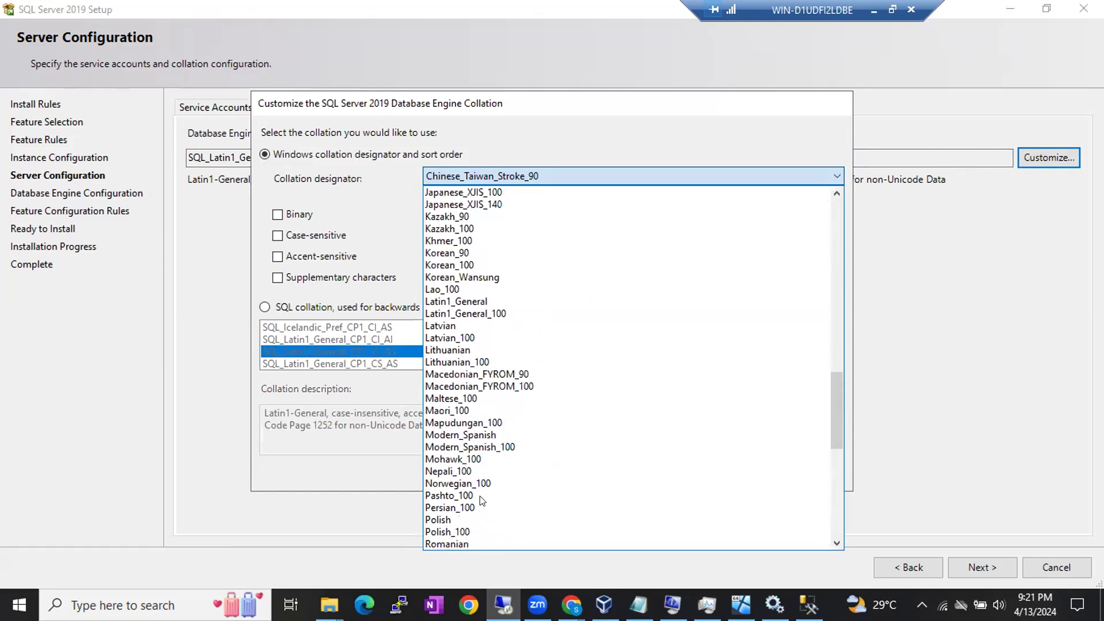
scroll(482, 500, down, 9)
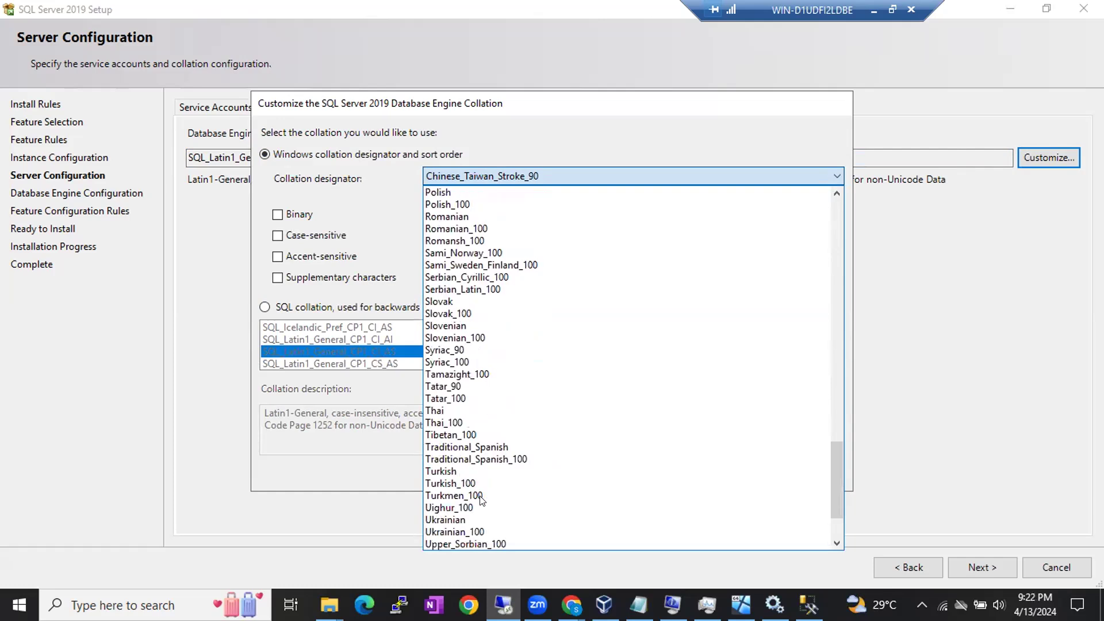
scroll(482, 501, down, 3)
scroll(480, 499, up, 9)
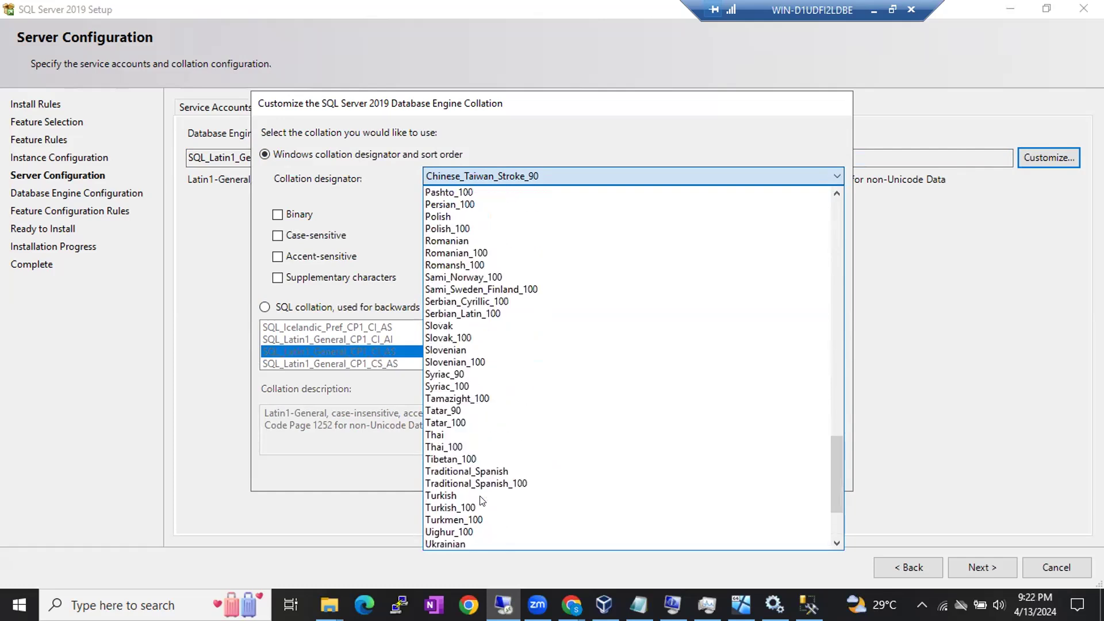
scroll(481, 500, up, 8)
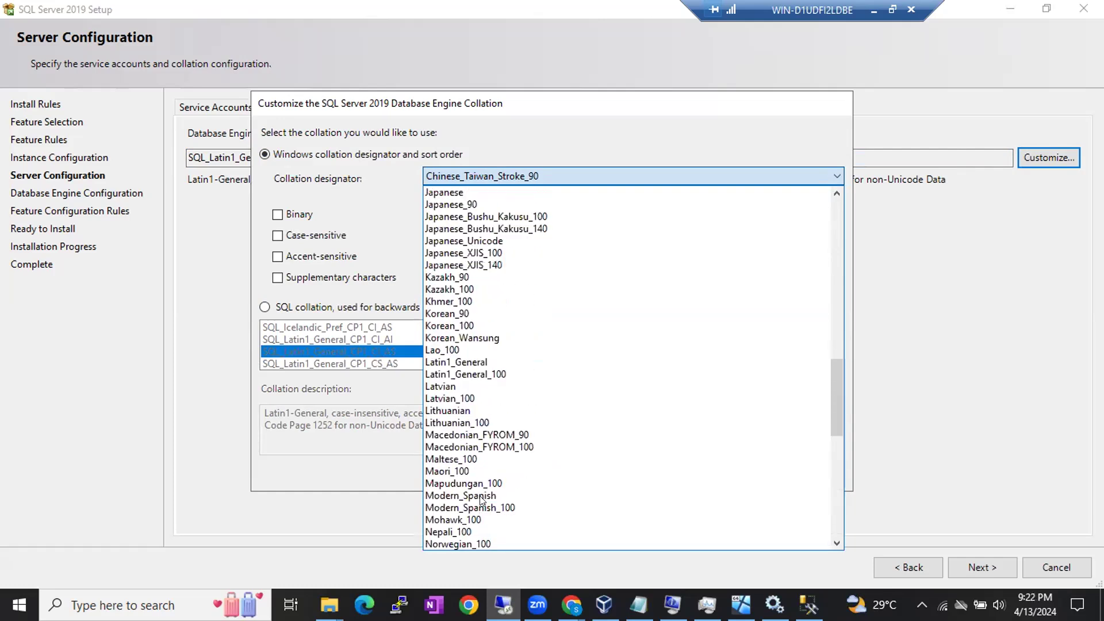
scroll(482, 494, up, 2)
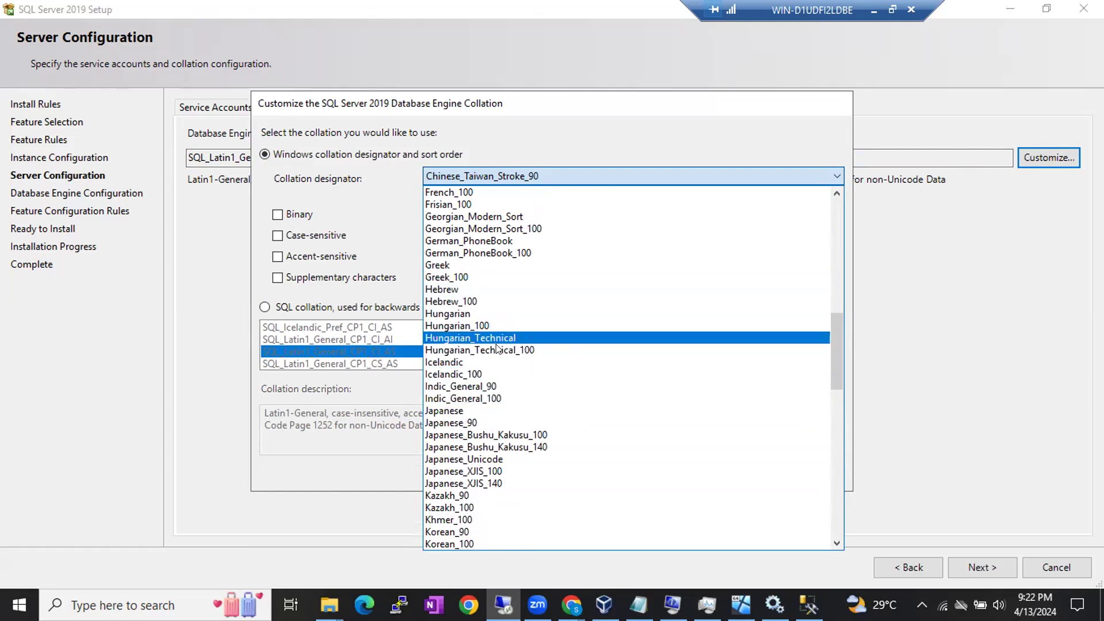
click(379, 183)
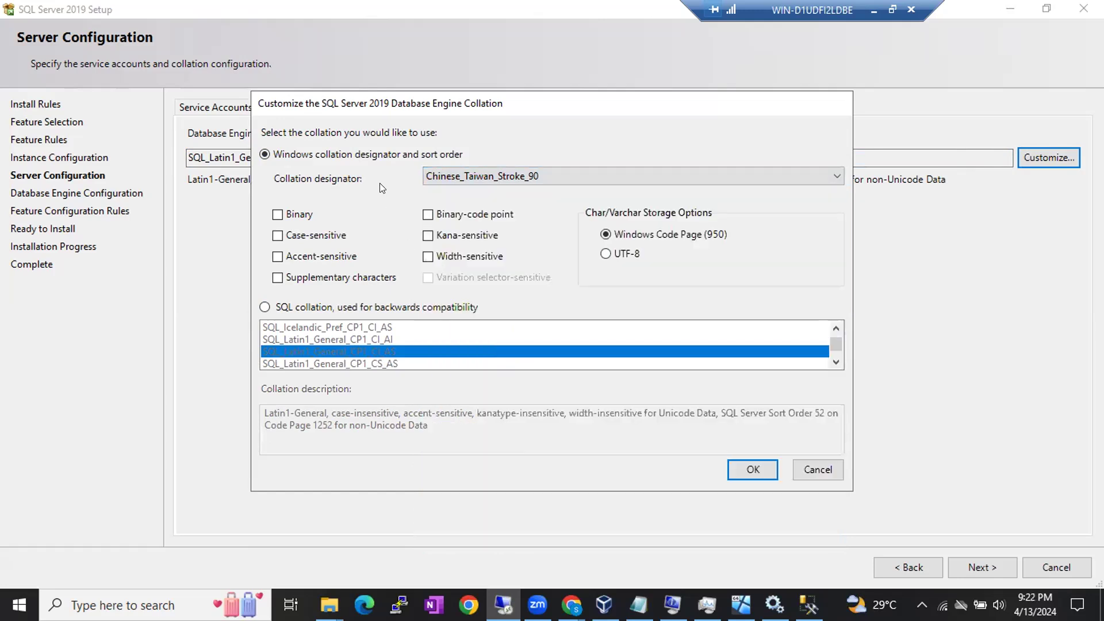
Try French_100 as the collation designator, and cancel the collation customization.
click(507, 177)
click(493, 464)
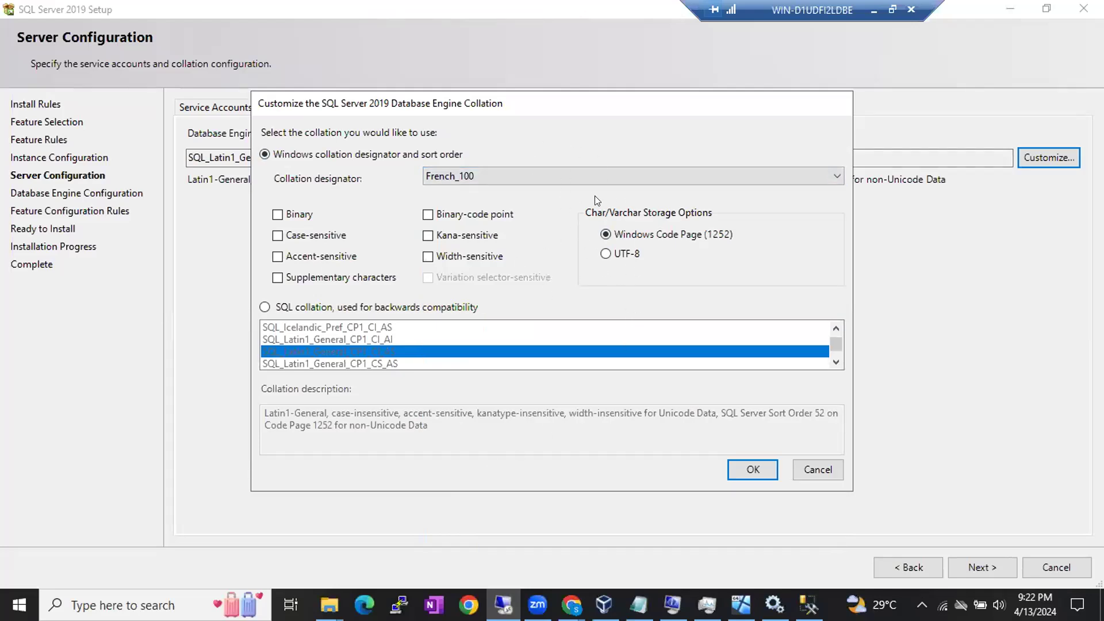
click(806, 468)
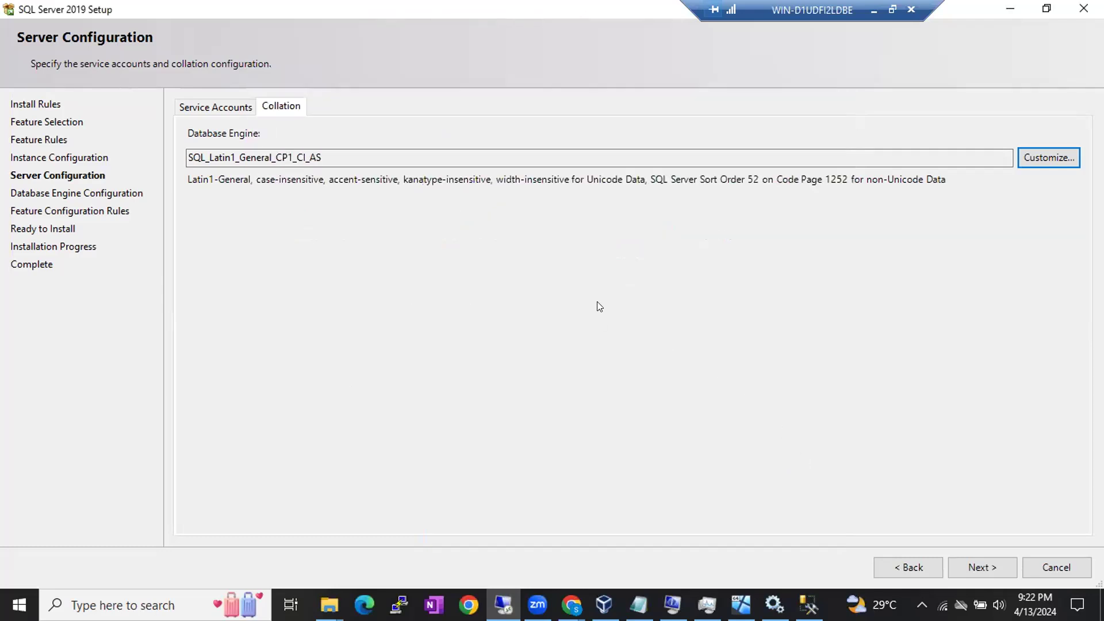
Keep SQL_Latin1_General_CP1_CI_AS as the Database Engine collation and continue to the Database Engine Configuration.
drag(342, 152, 160, 165)
click(354, 163)
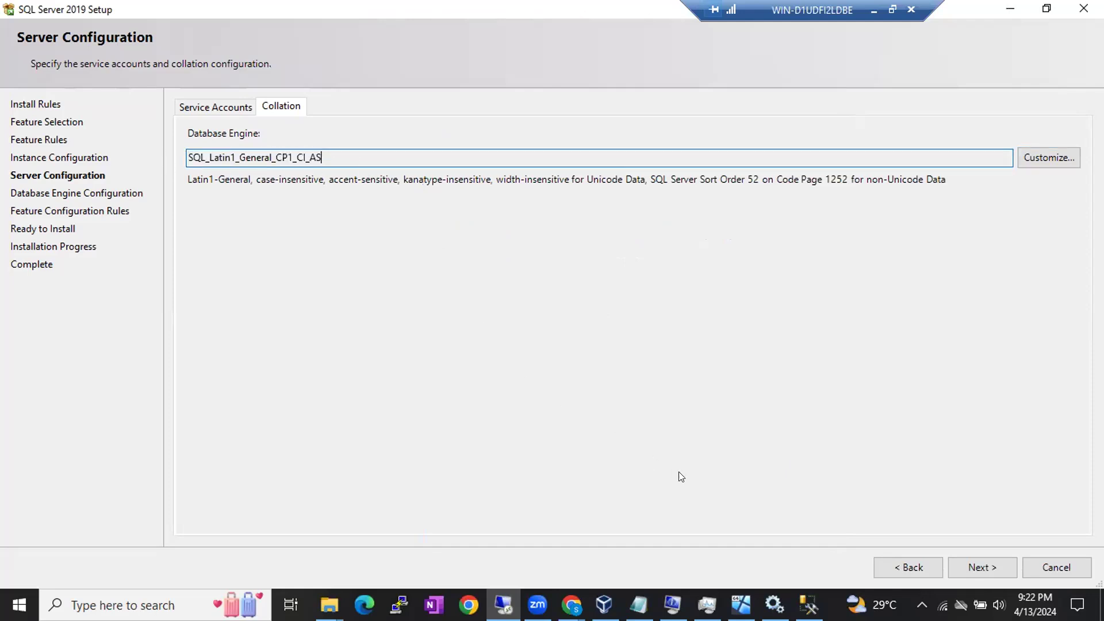
click(961, 568)
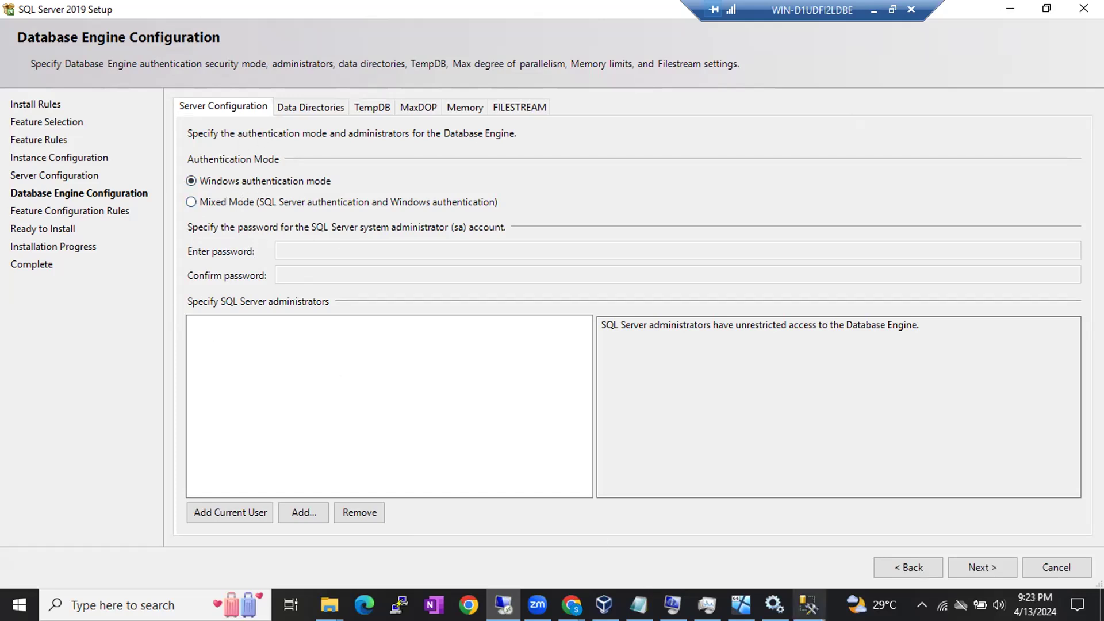
View the connected server in SQL Server Management Studio, return to SQL Server 2019 Setup and add the current user as SQL Server administrator.
click(808, 604)
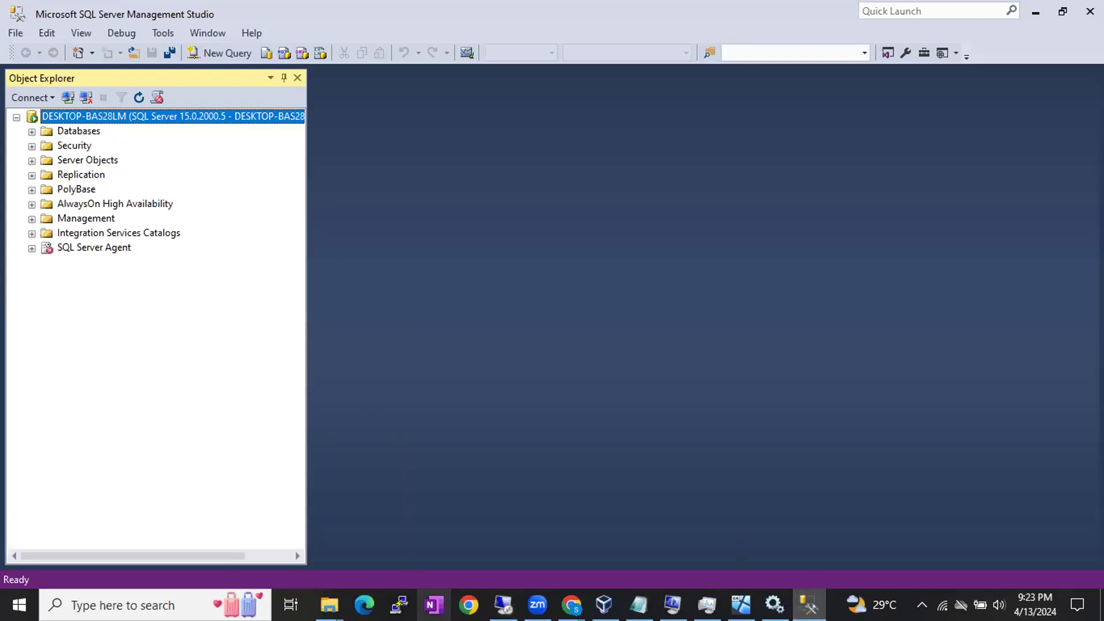
click(503, 604)
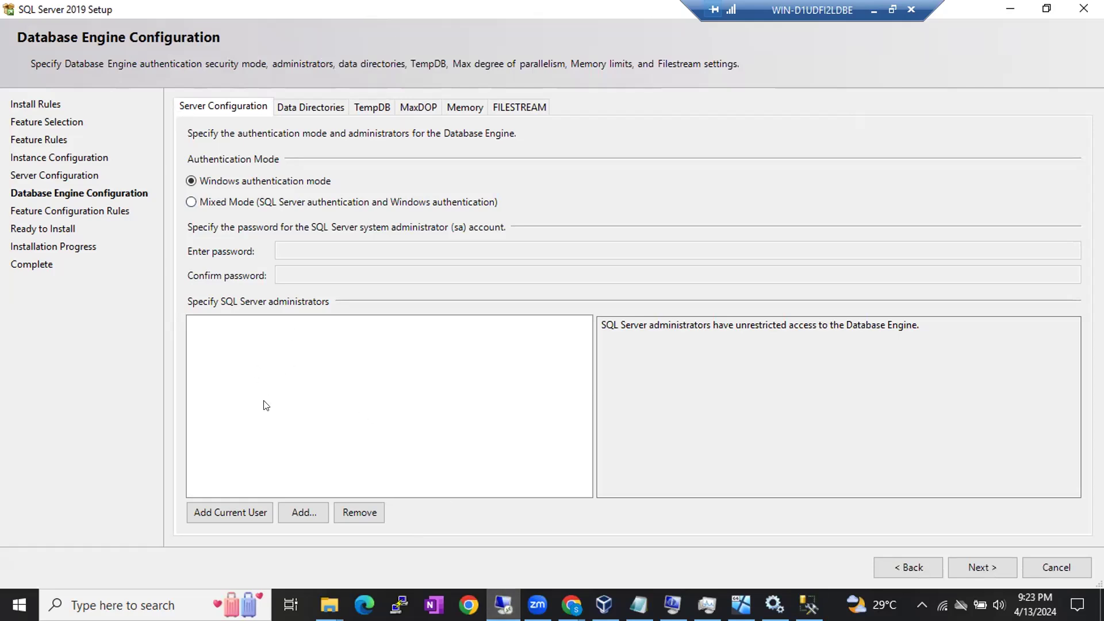
click(236, 504)
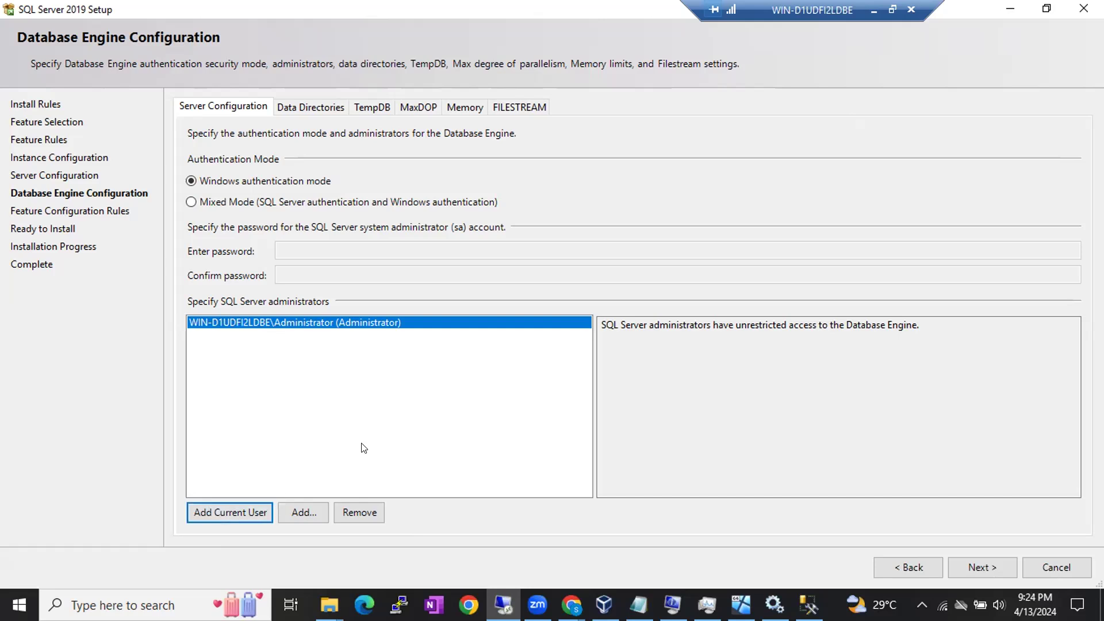
Review the Database Engine data directories and proceed to the Ready to Install summary.
click(295, 103)
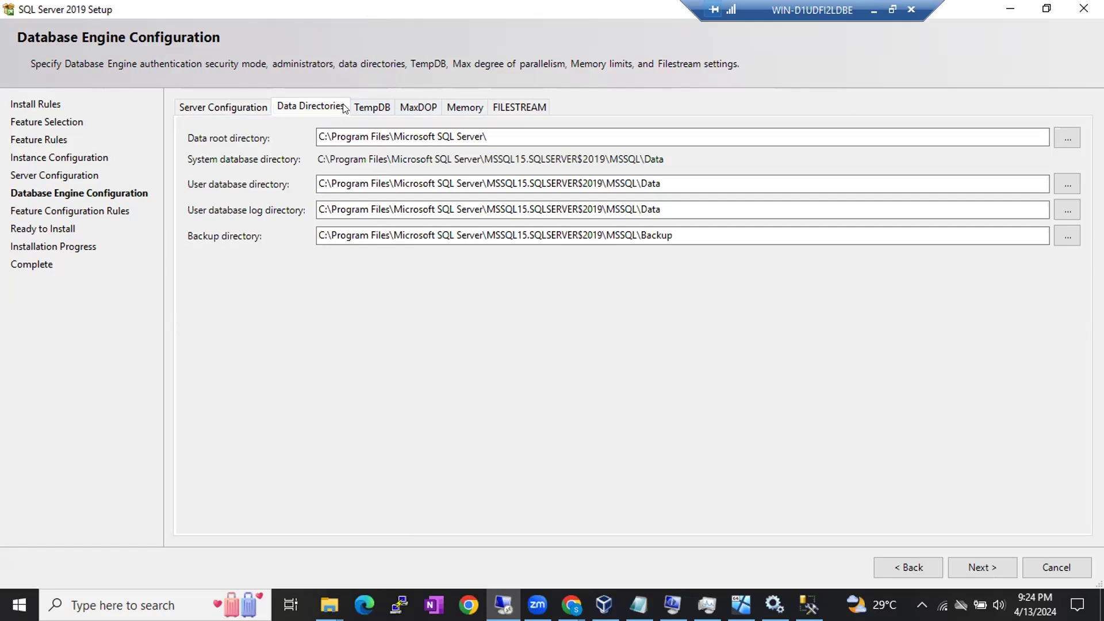
click(264, 104)
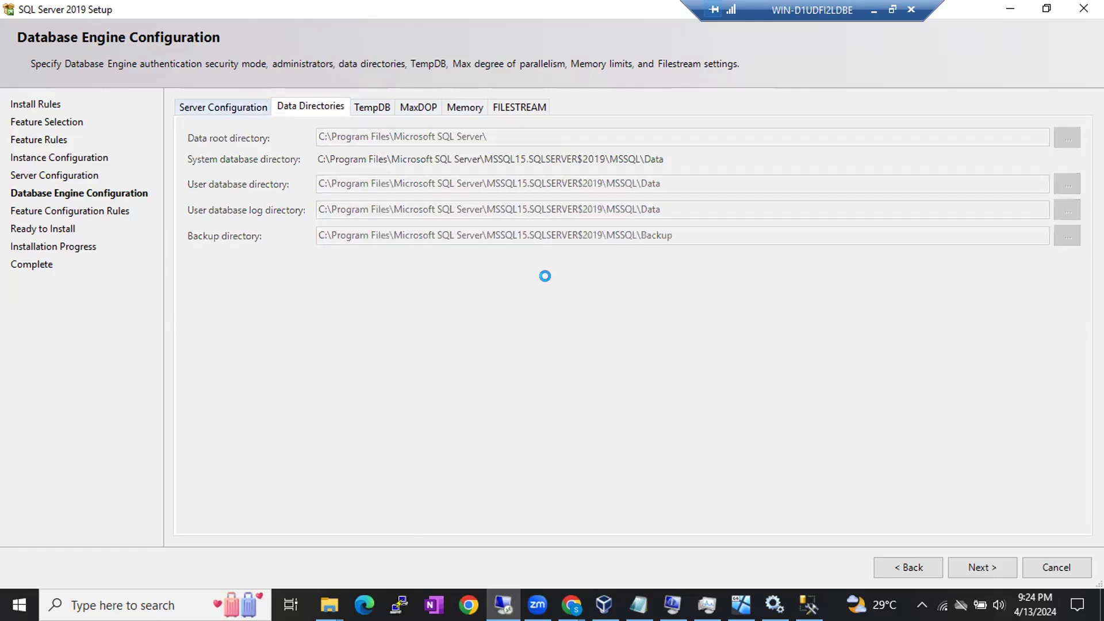
click(985, 567)
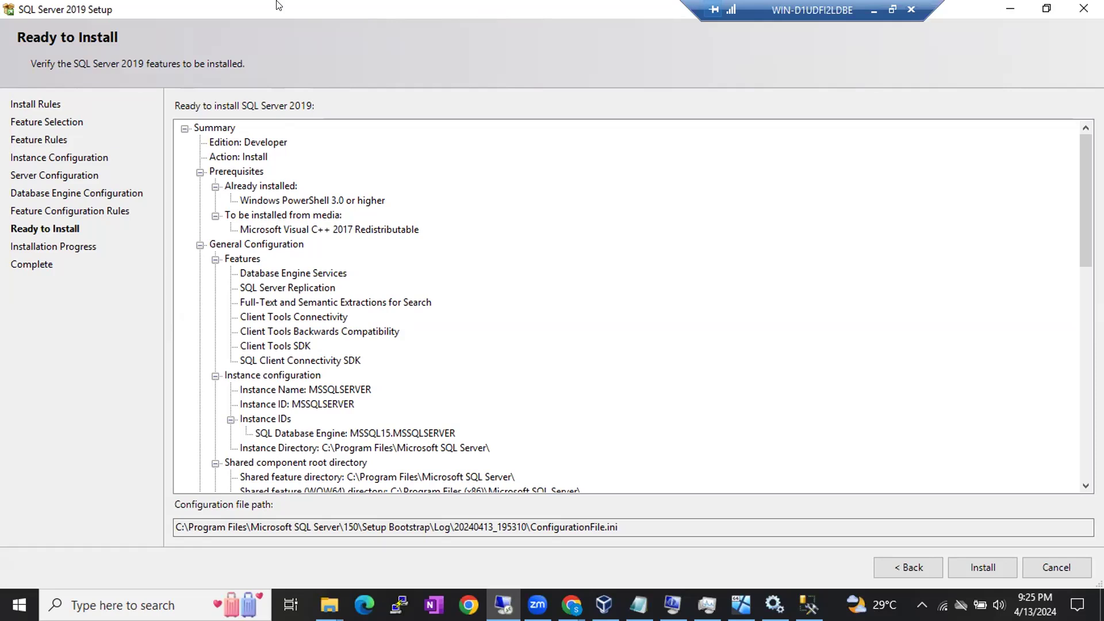
Restore the setup window to a smaller size and highlight ConfigurationFile.ini in the configuration file path.
drag(278, 8, 322, 34)
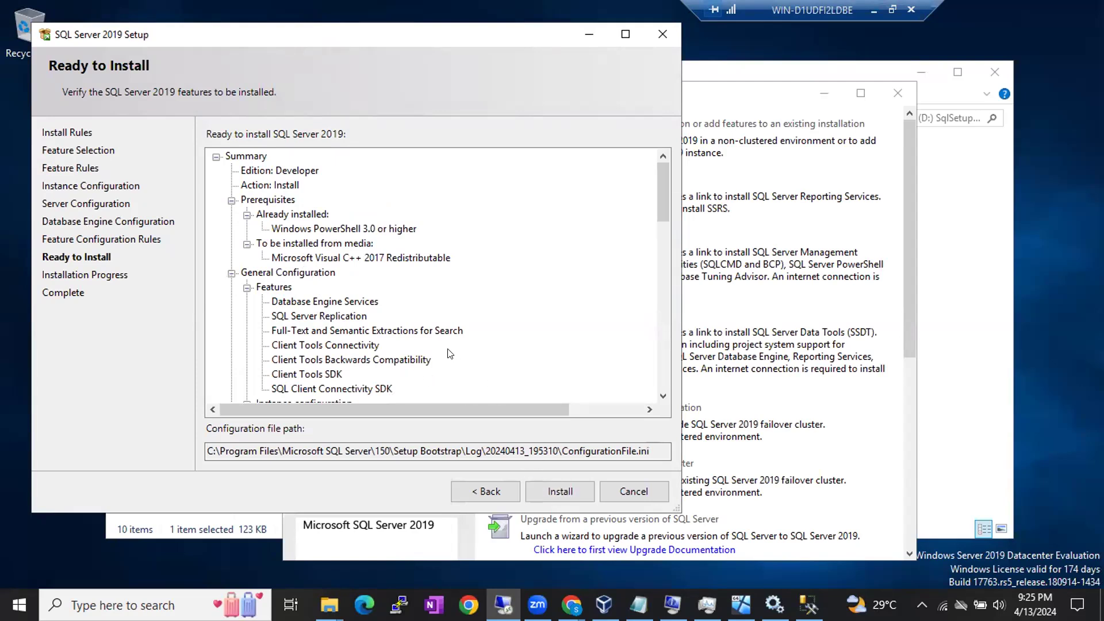
drag(561, 446, 640, 450)
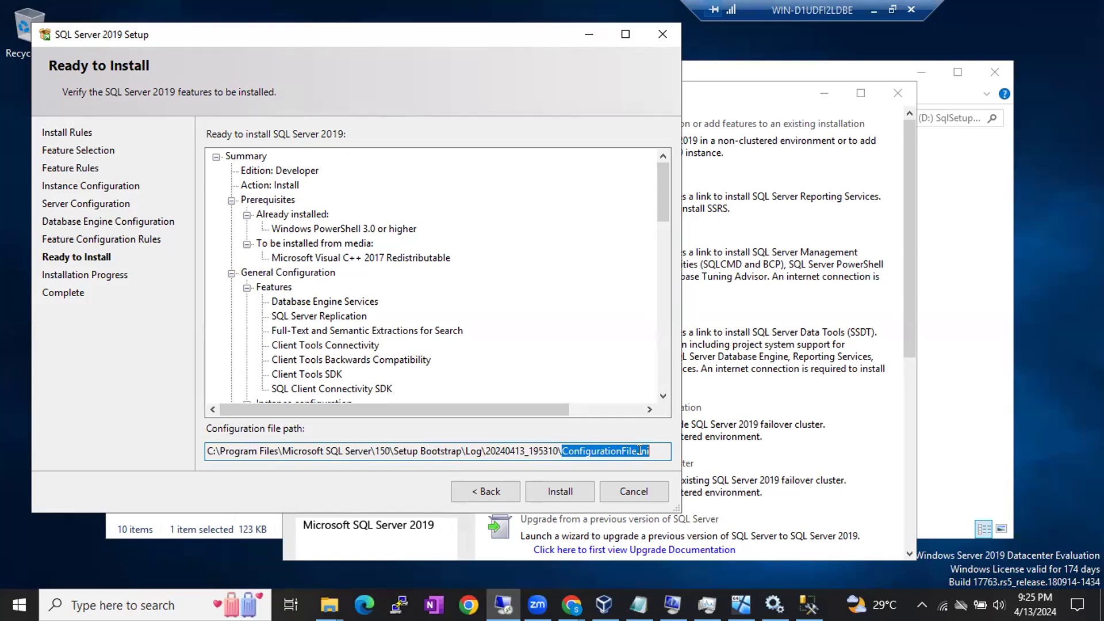
Examine the Ready to Install summary, from the prerequisites and features through to the SQL Full-text Filter Daemon Launcher service configuration.
click(600, 450)
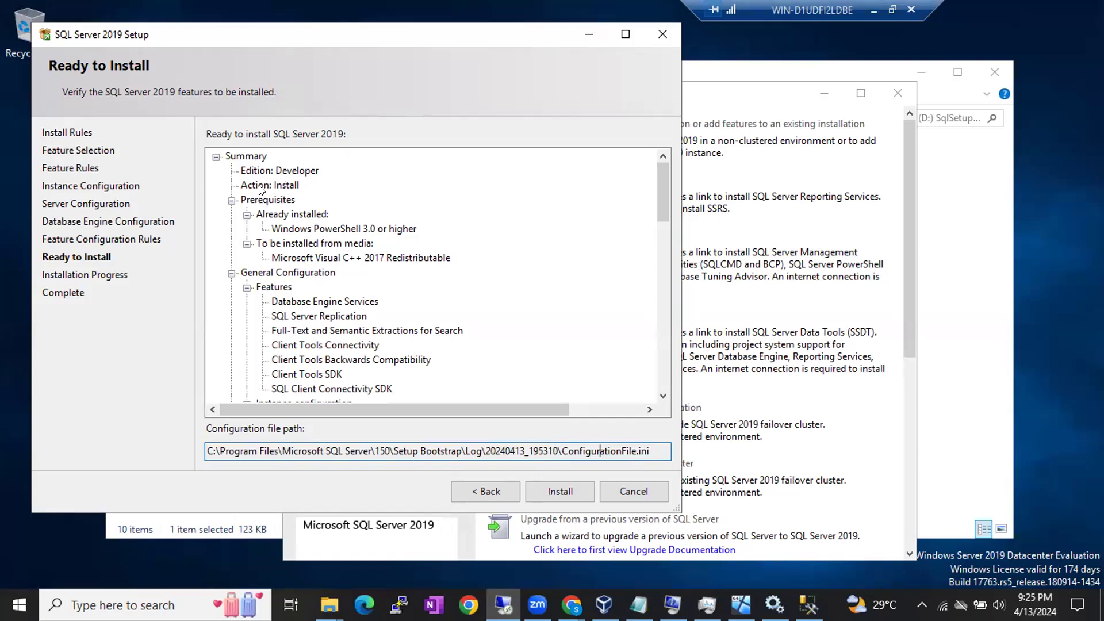
scroll(292, 268, down, 1)
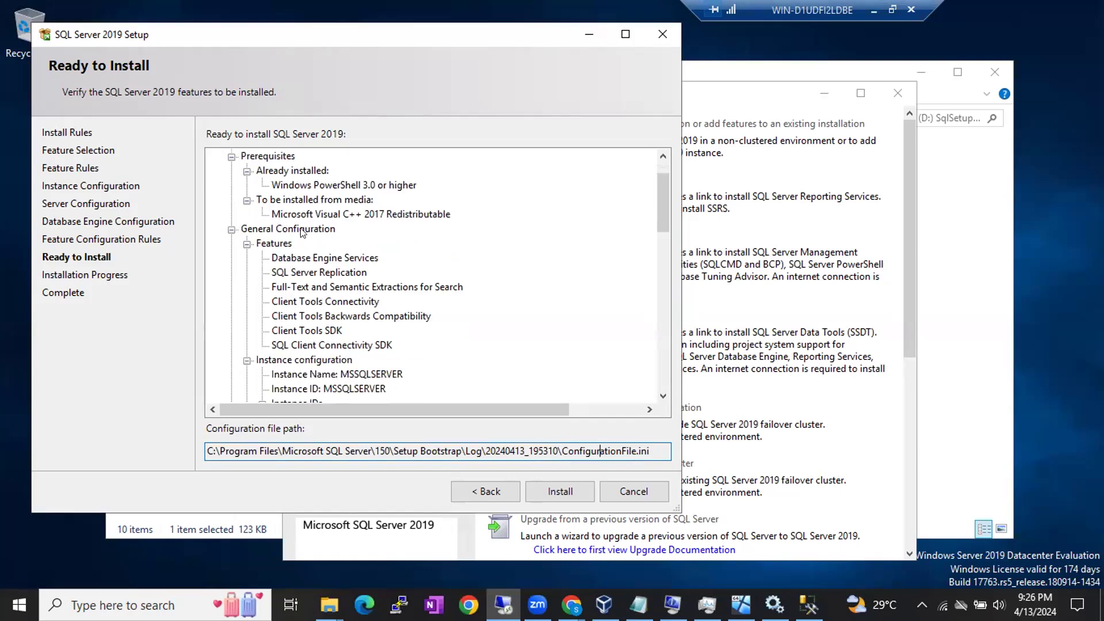
scroll(303, 237, down, 1)
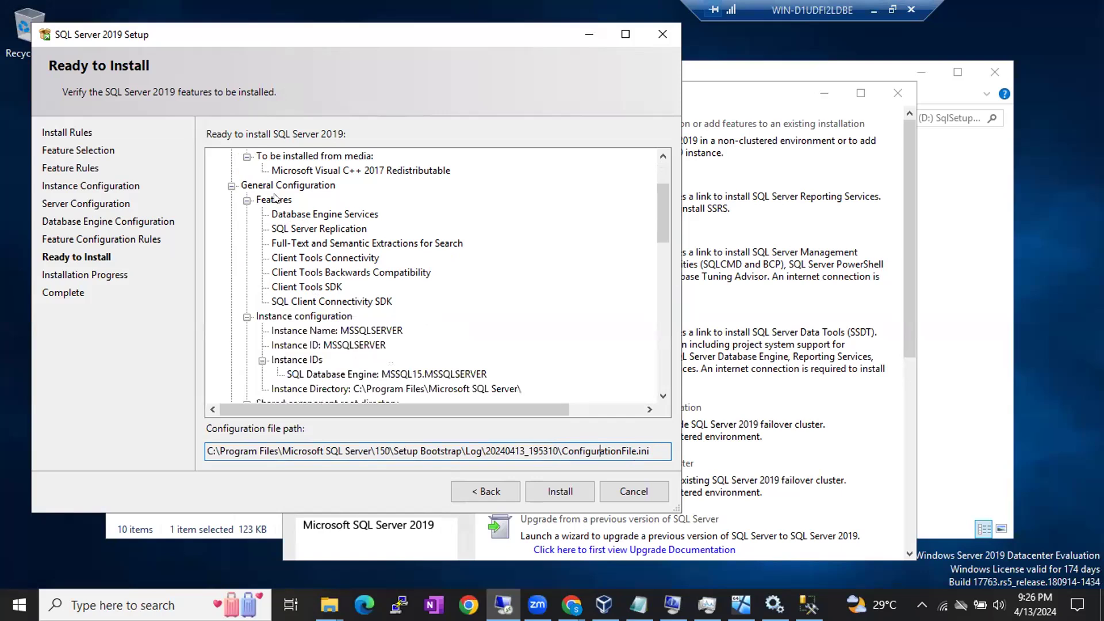
scroll(297, 281, down, 1)
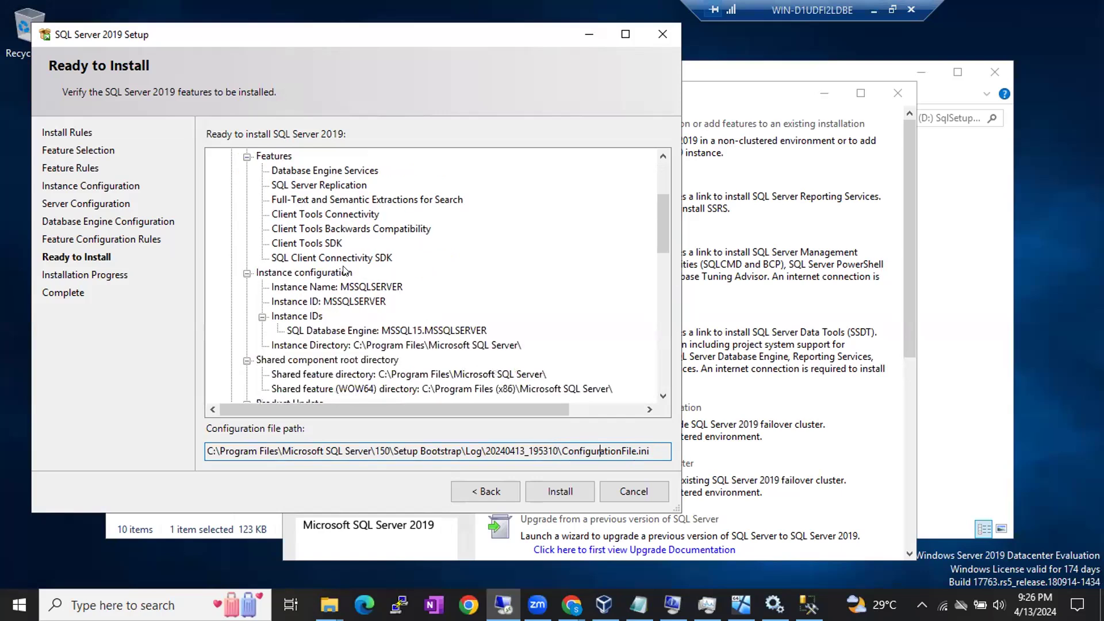
scroll(331, 291, down, 2)
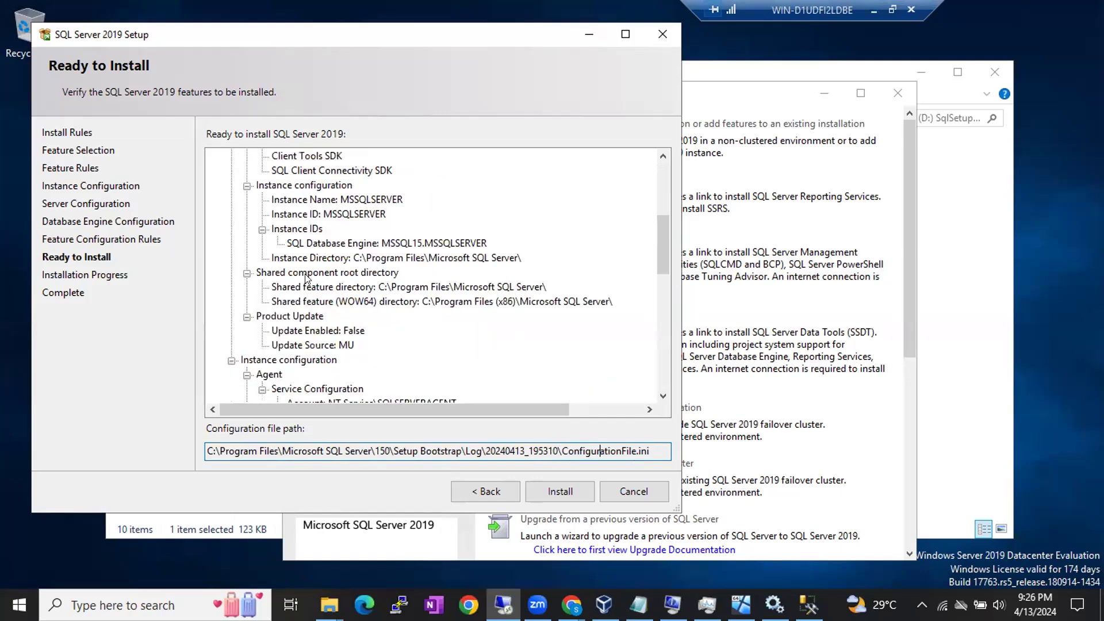
scroll(428, 283, down, 1)
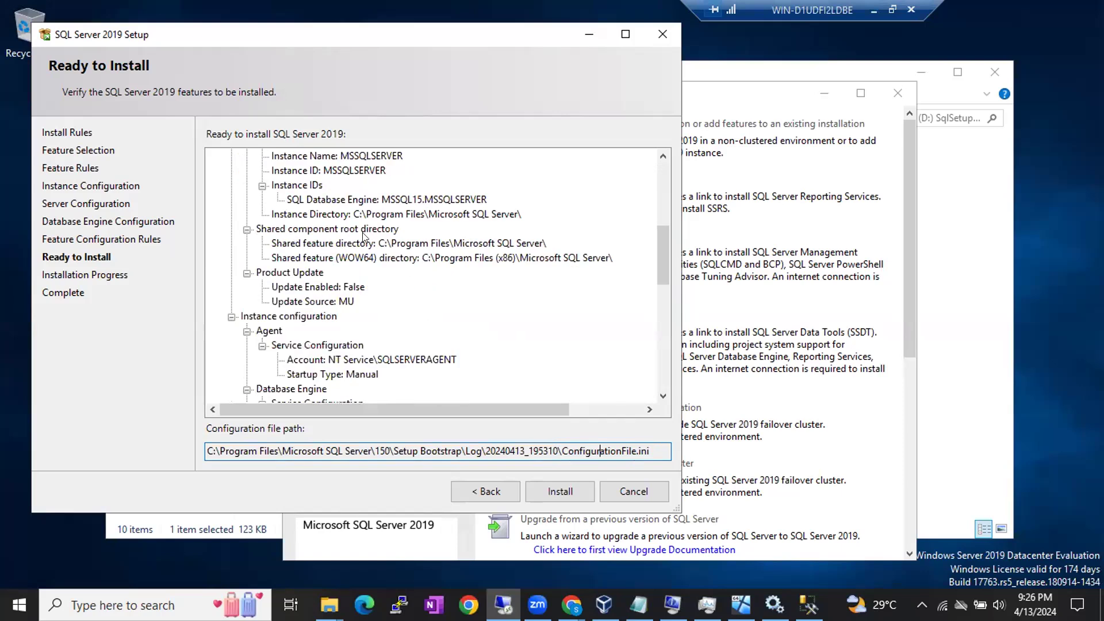
scroll(335, 306, down, 1)
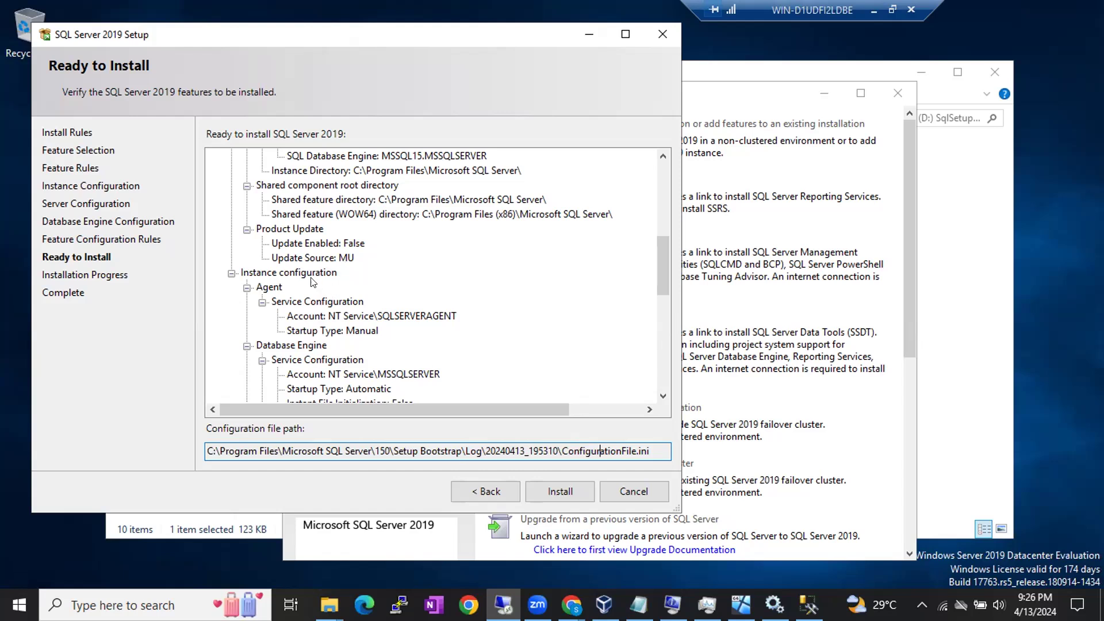
scroll(314, 281, down, 2)
scroll(342, 316, down, 2)
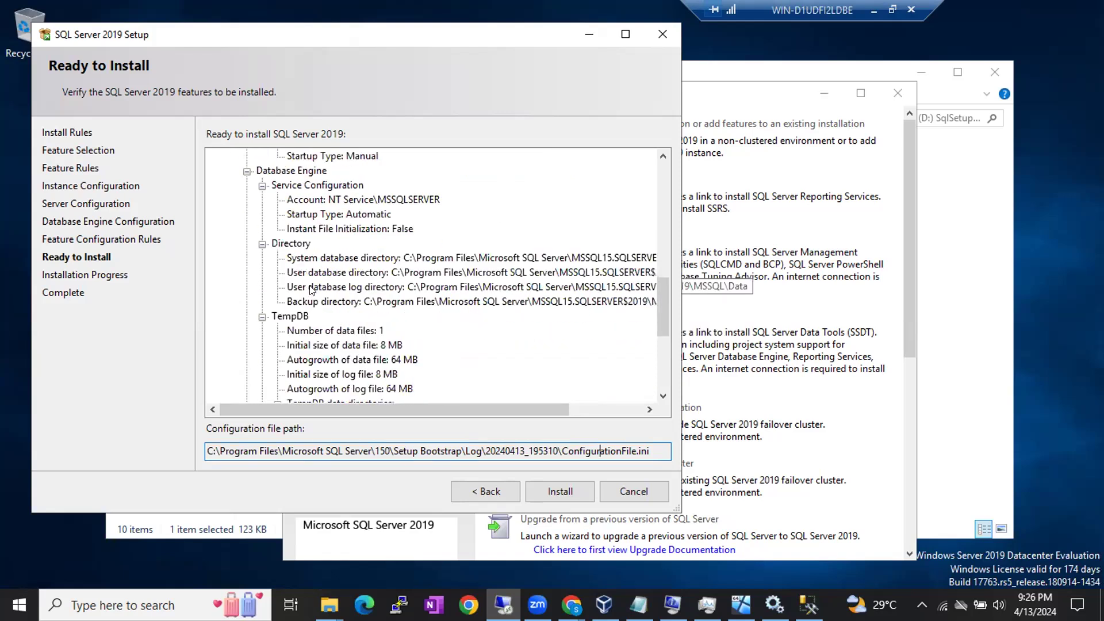
scroll(379, 322, down, 1)
scroll(397, 265, down, 2)
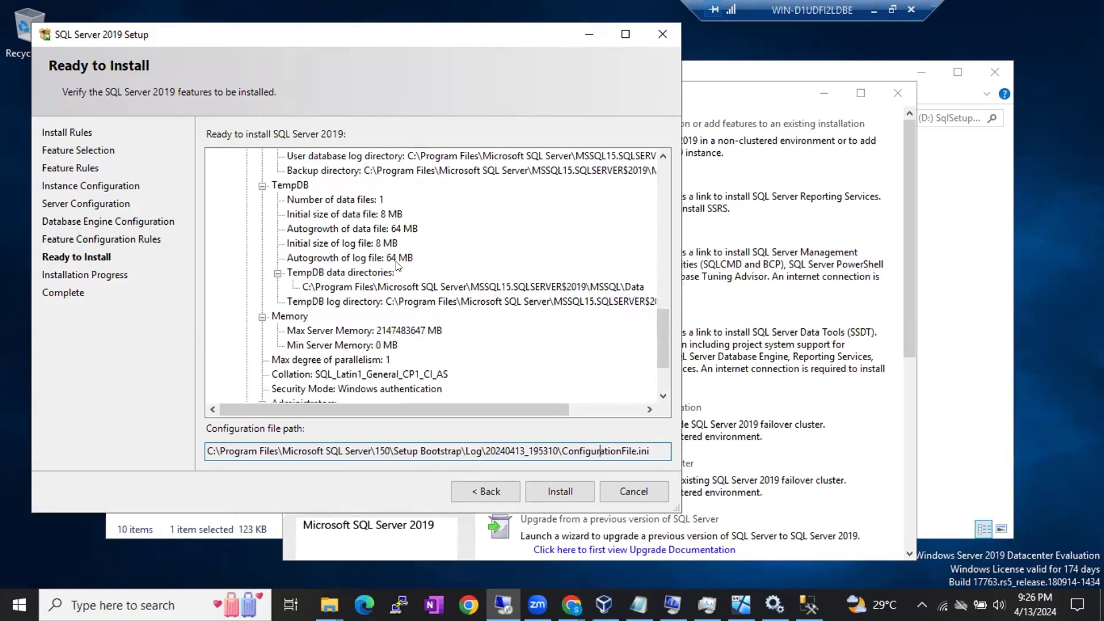
scroll(369, 279, down, 1)
scroll(364, 282, down, 1)
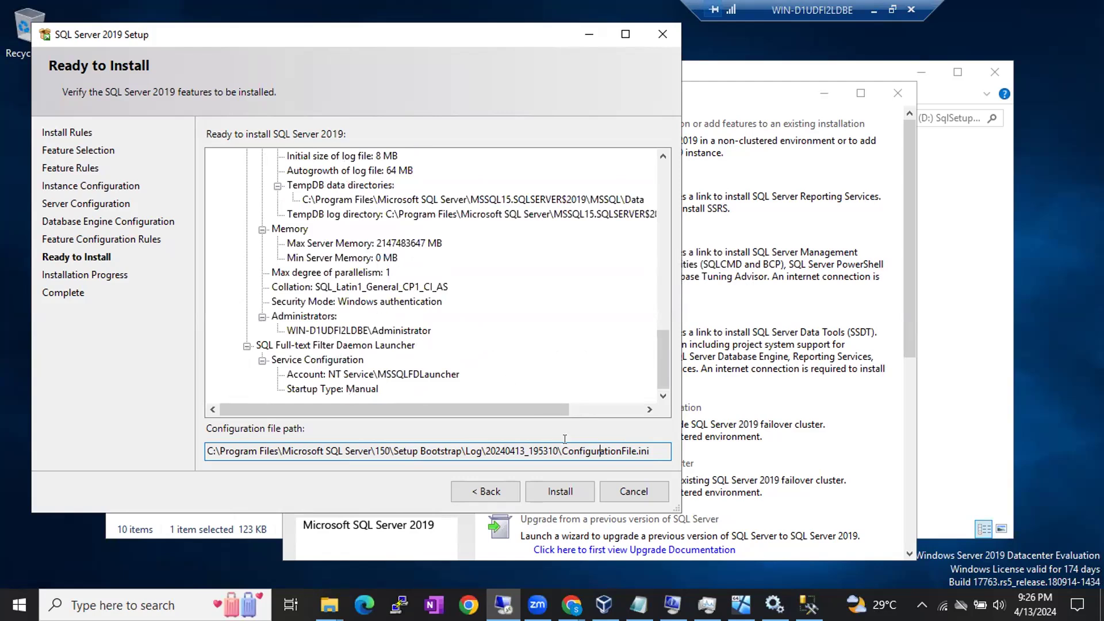
Highlight ConfigurationFile.ini in the configuration file path and recheck the features and instance configuration in the summary.
drag(562, 450, 650, 451)
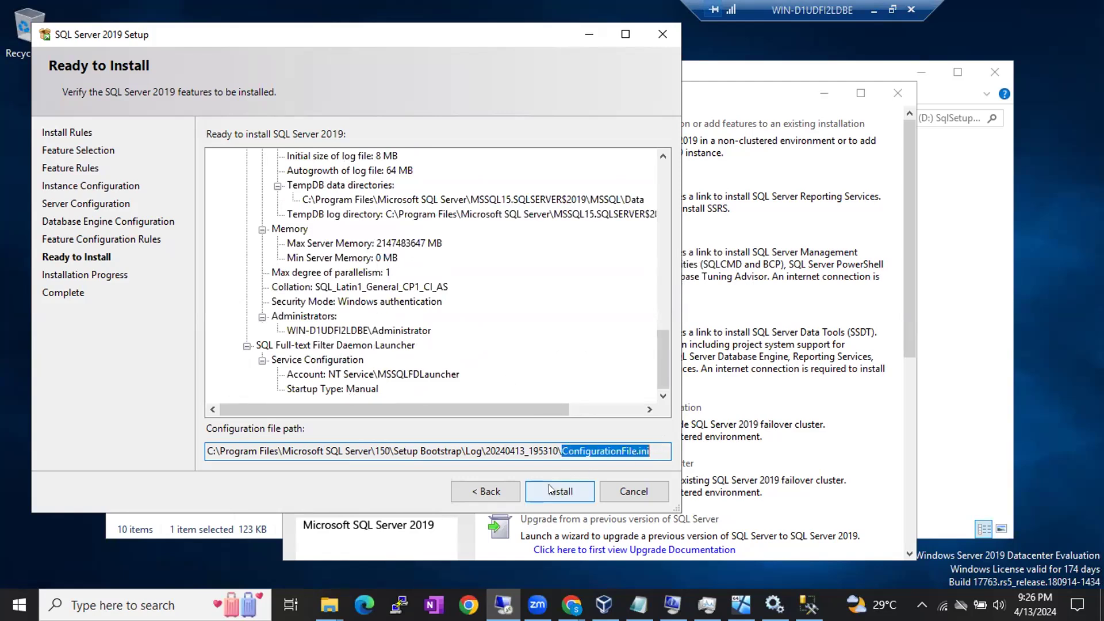
click(593, 450)
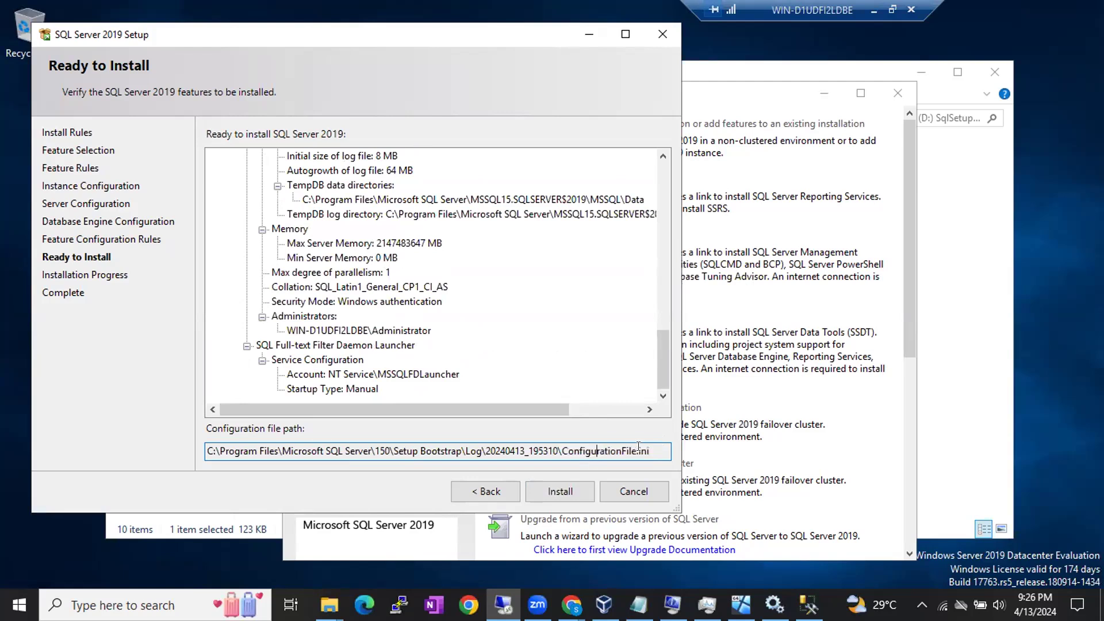
drag(654, 449, 569, 451)
scroll(434, 320, up, 3)
scroll(434, 319, up, 10)
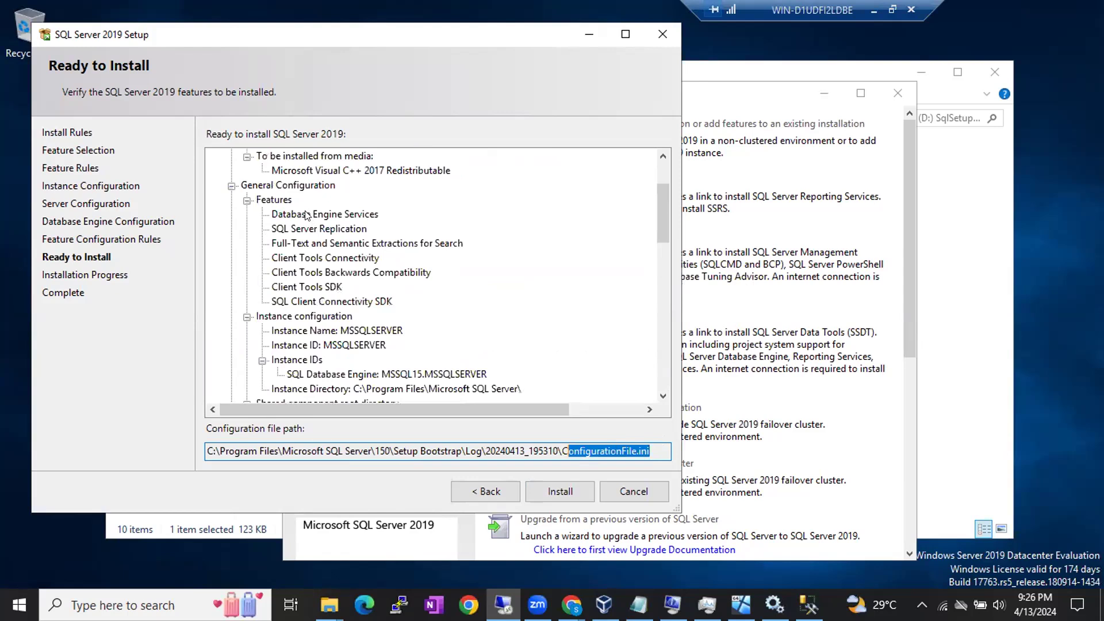
scroll(406, 320, down, 2)
Start the SQL Server 2019 installation and dismiss the Windows Installer package error.
click(547, 482)
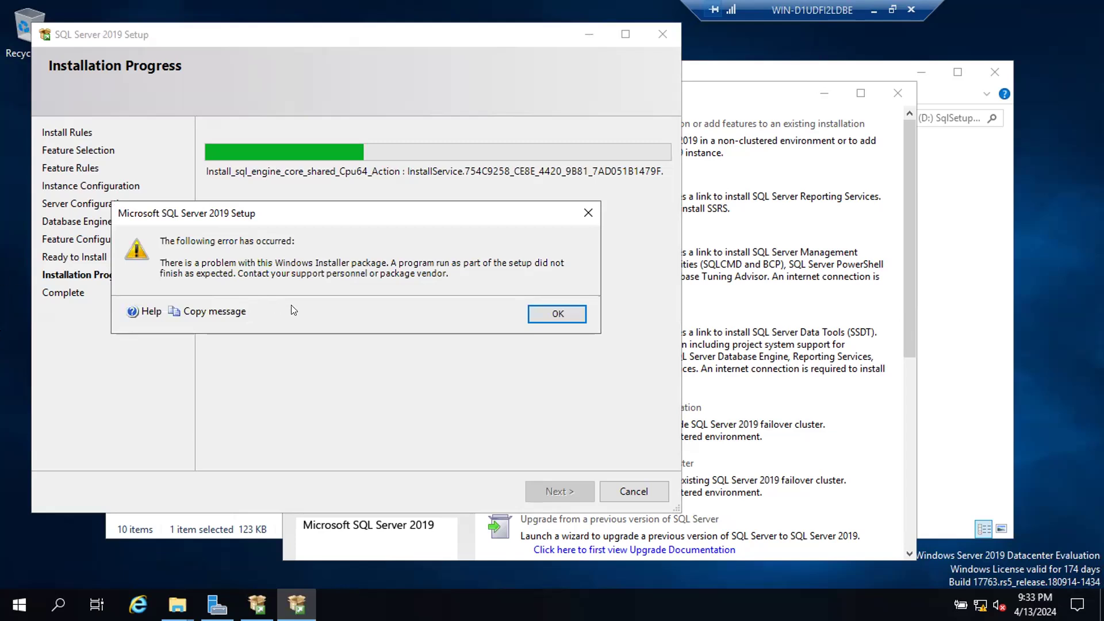
click(557, 314)
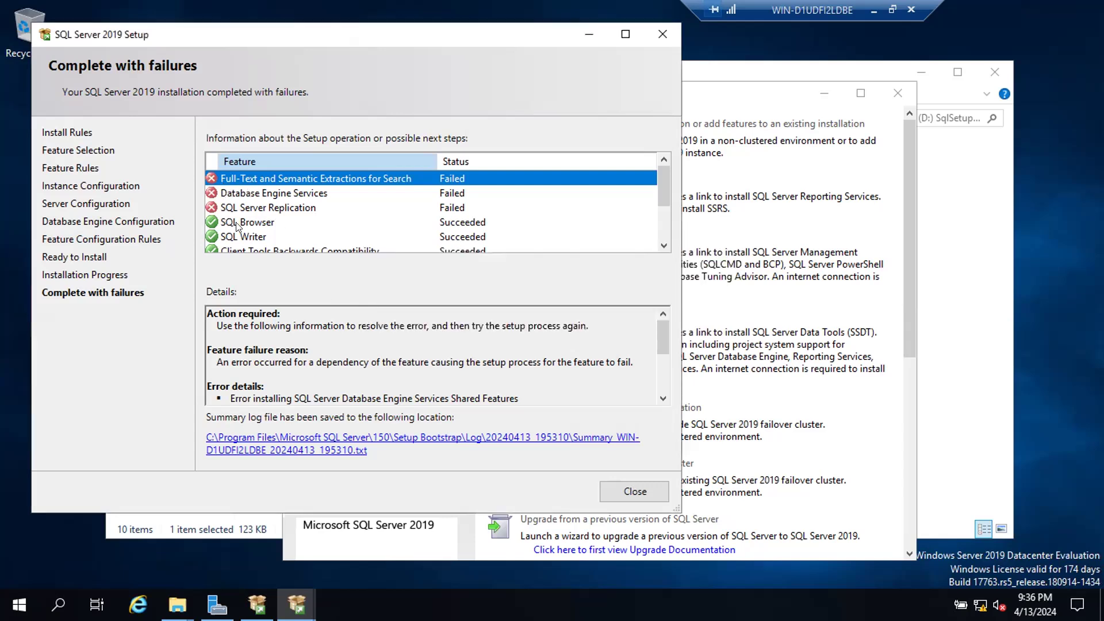
Review the installation status of all features and view the details for SQL Browser, Client Tools Backwards Compatibility and Client Tools SDK.
scroll(617, 214, down, 1)
scroll(618, 213, down, 1)
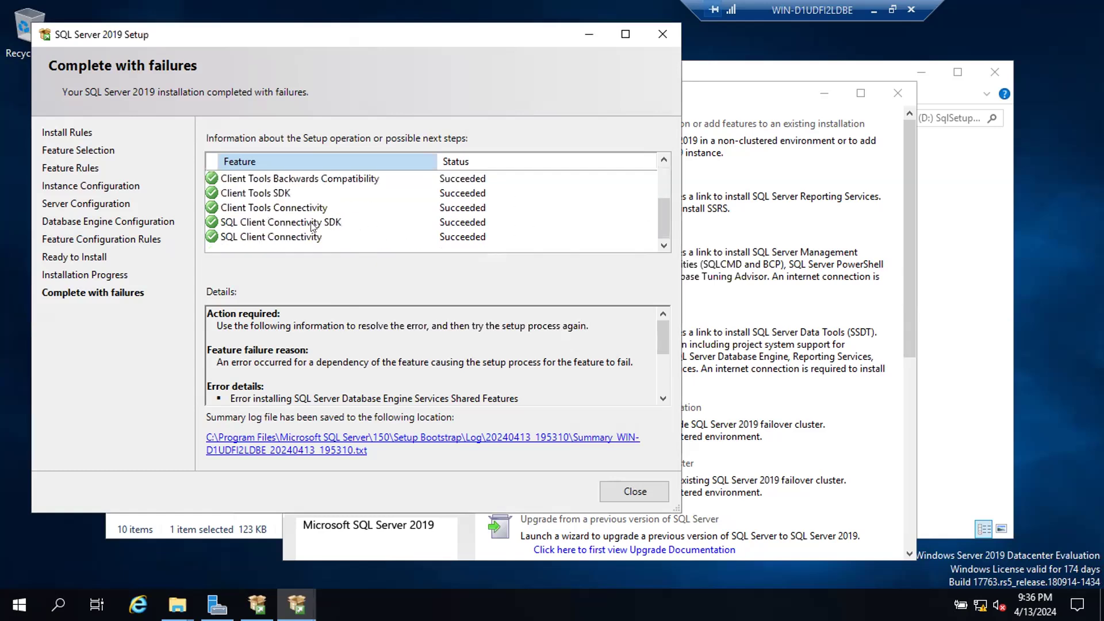
scroll(213, 224, up, 2)
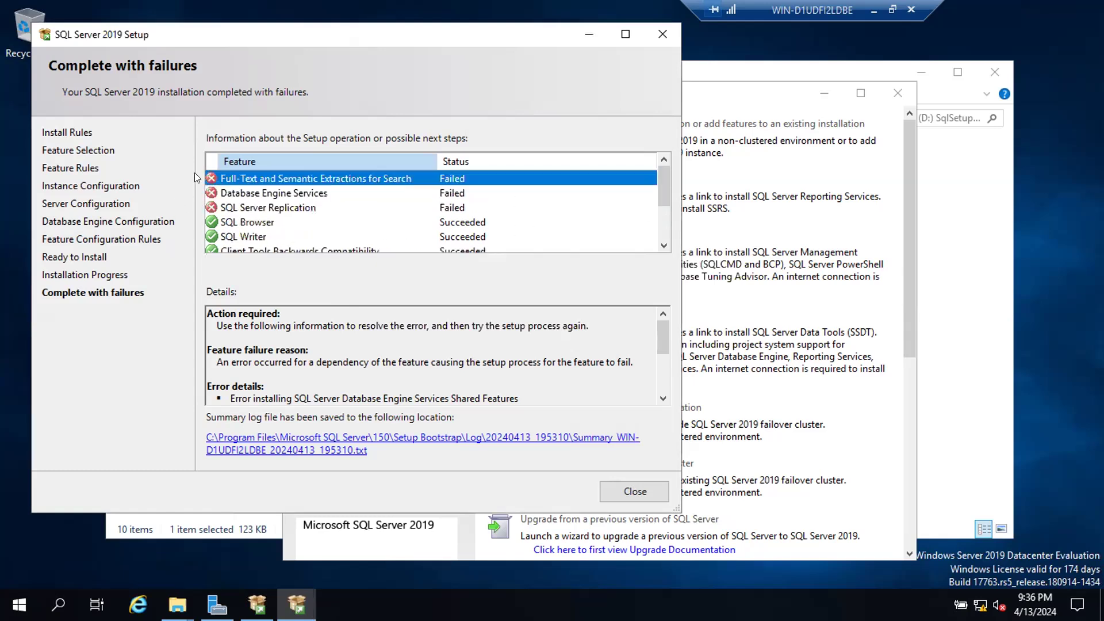
click(212, 226)
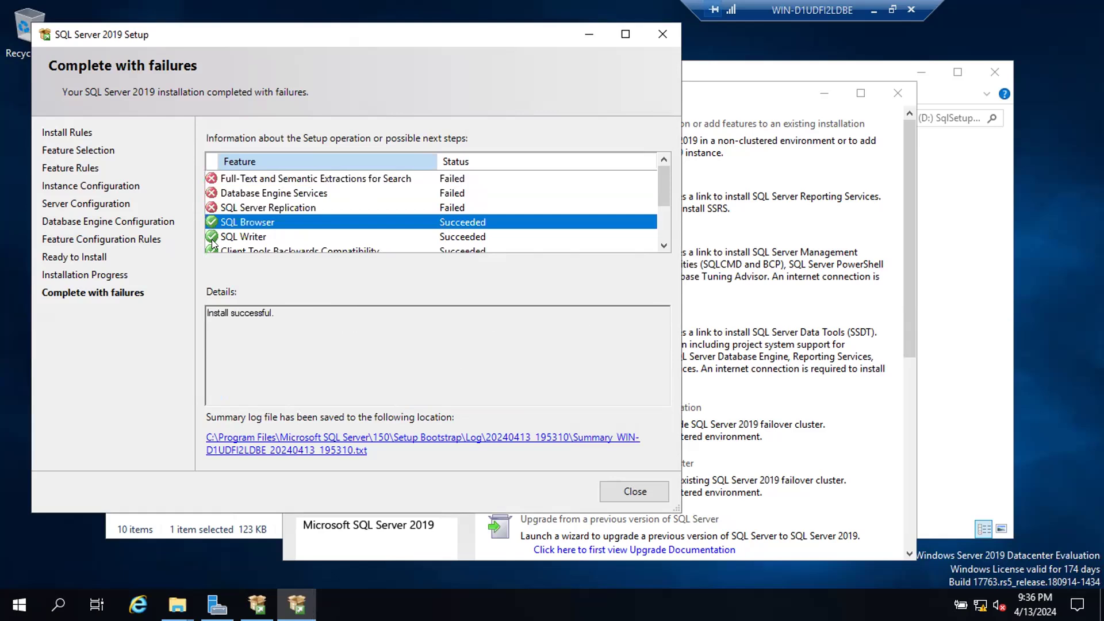
click(216, 250)
drag(218, 309, 251, 302)
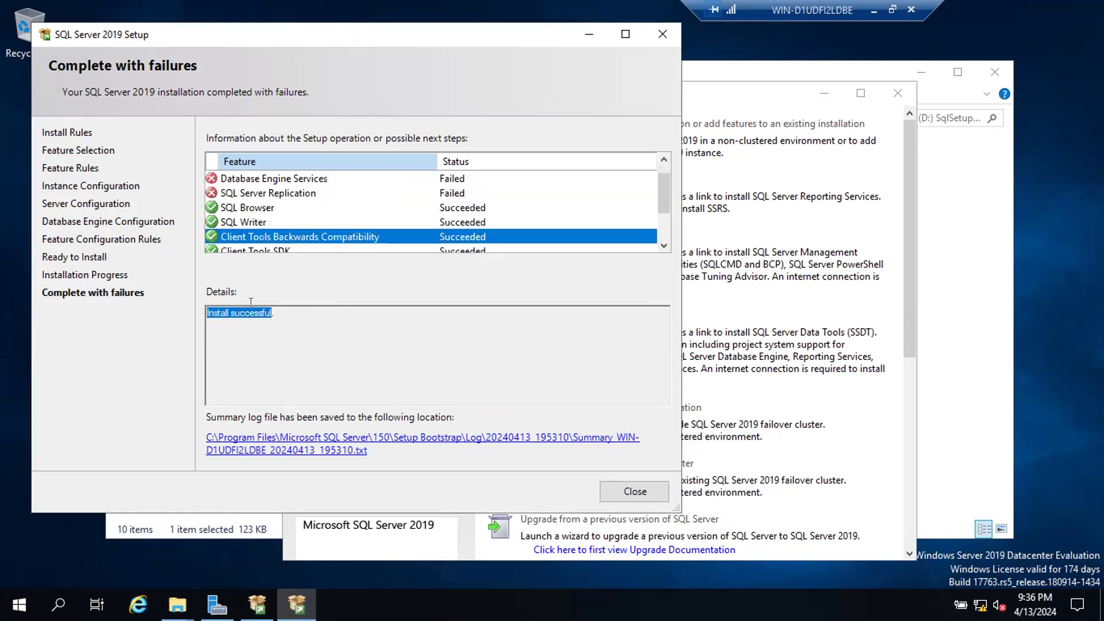
click(227, 250)
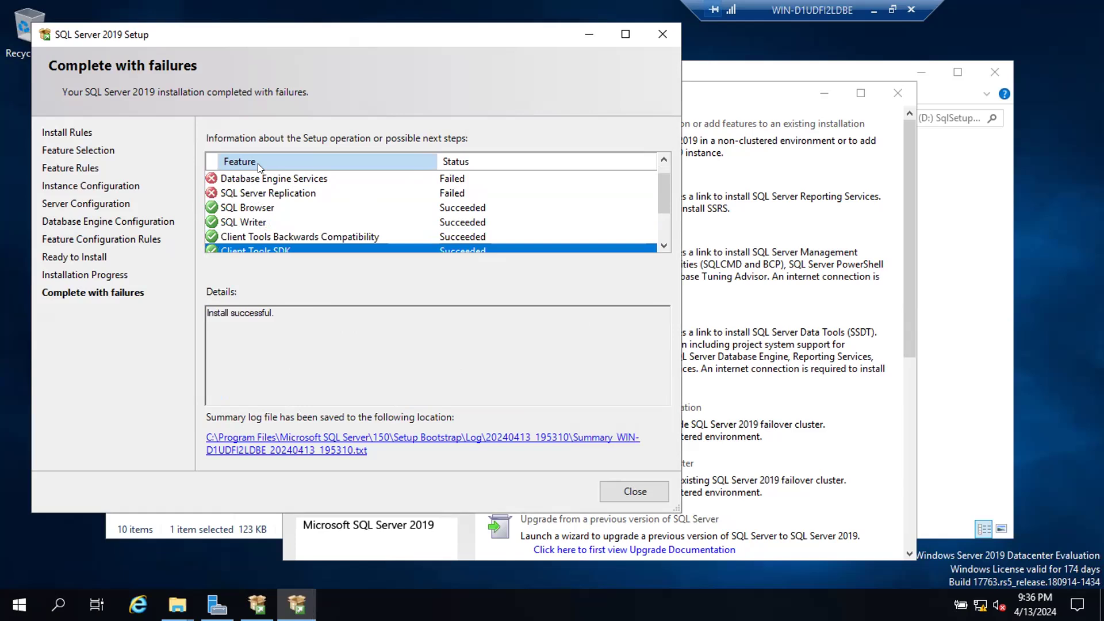
Open the Database Engine Services details and examine the required action, feature failure reason and error description.
click(214, 179)
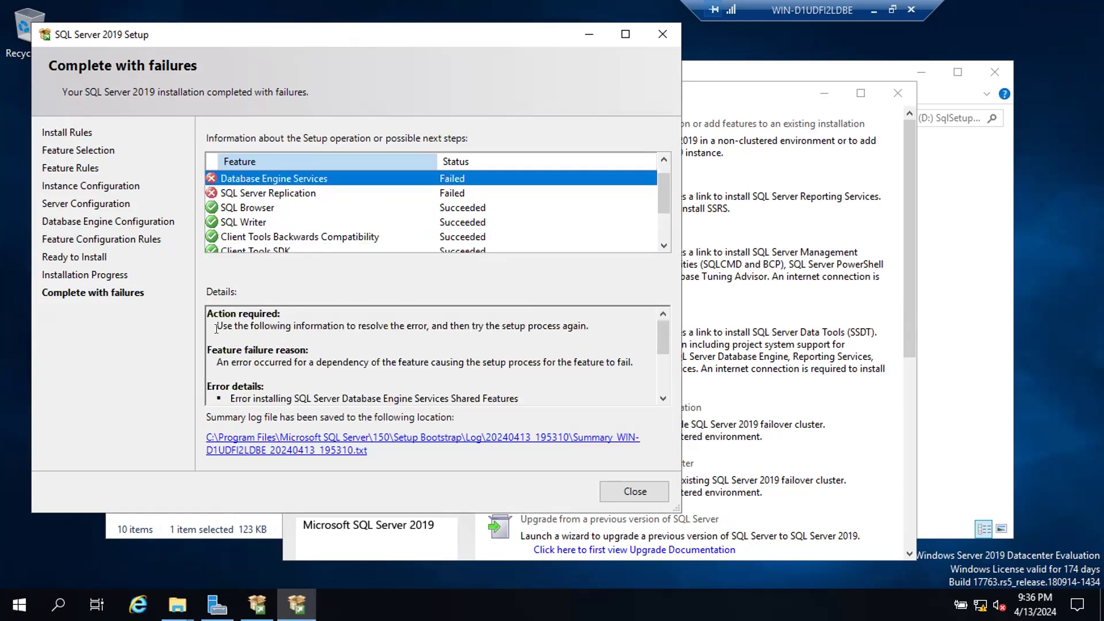
drag(217, 329, 531, 332)
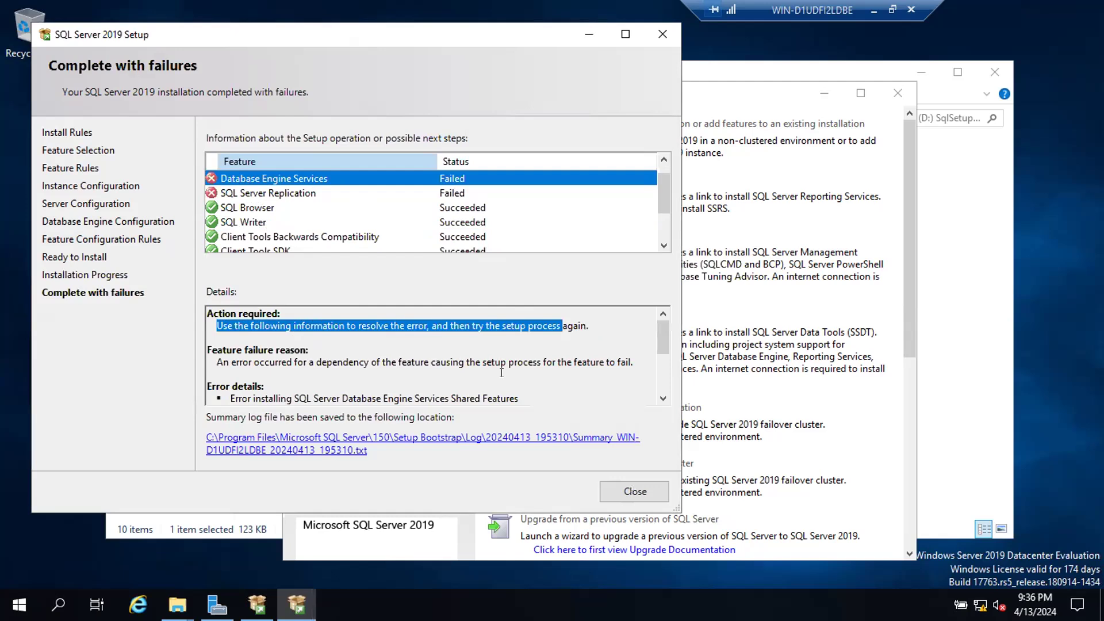
drag(253, 386, 348, 397)
drag(270, 350, 613, 354)
click(544, 354)
scroll(526, 356, down, 3)
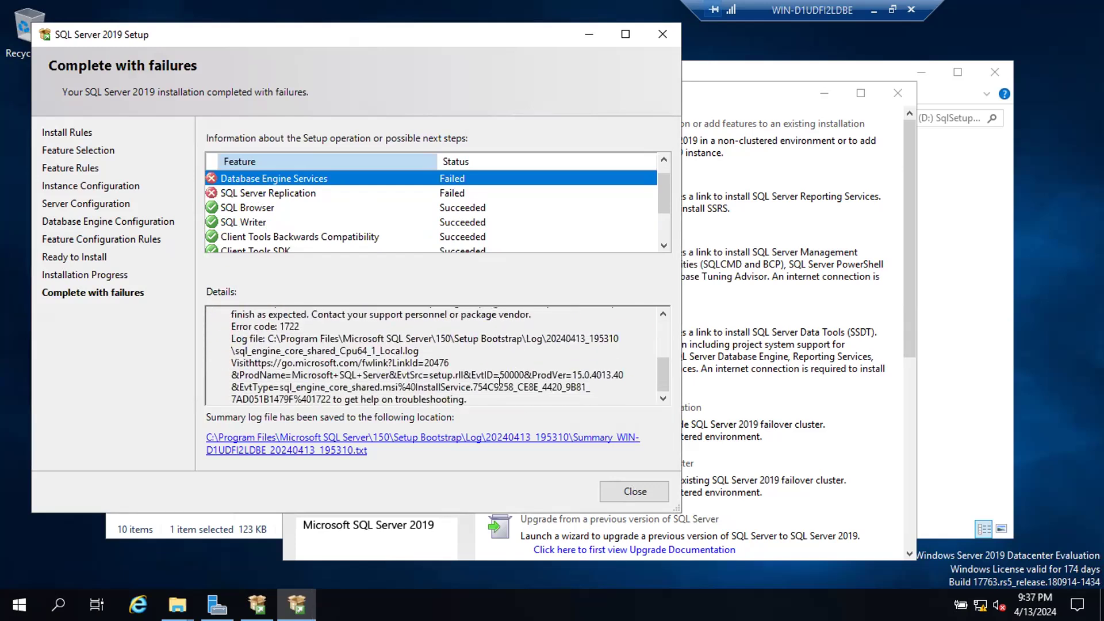
scroll(498, 381, up, 1)
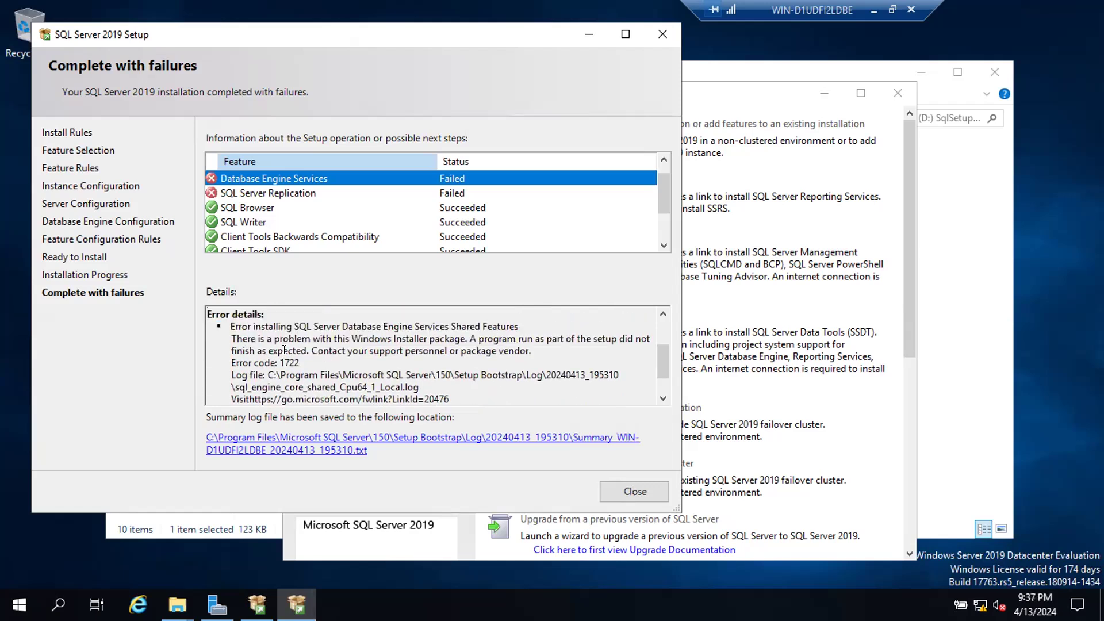
drag(283, 324, 472, 329)
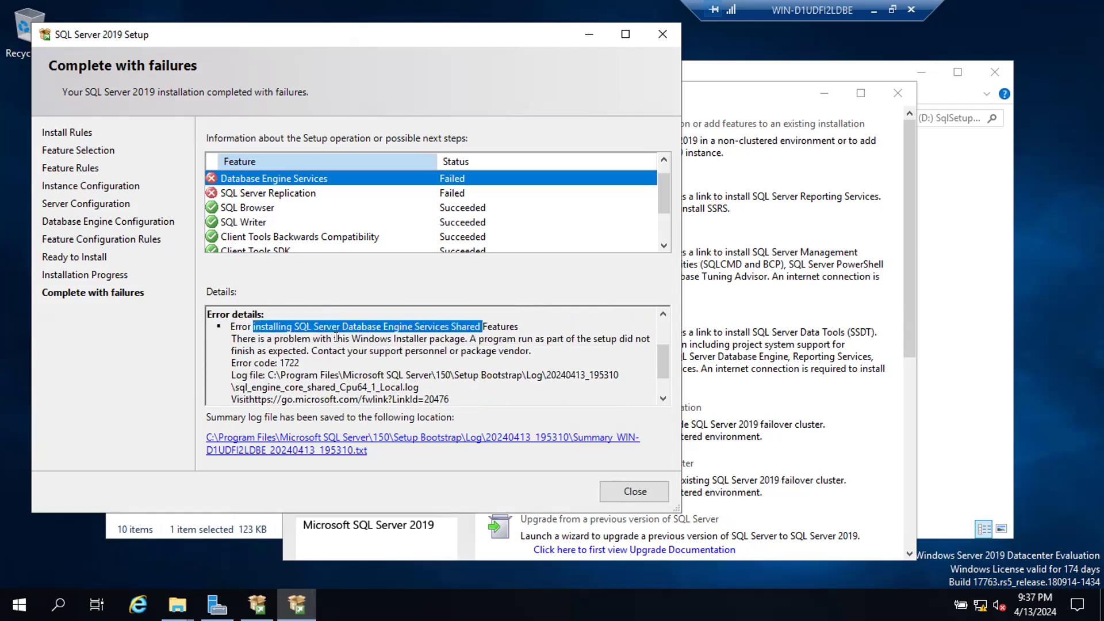
drag(266, 339, 629, 348)
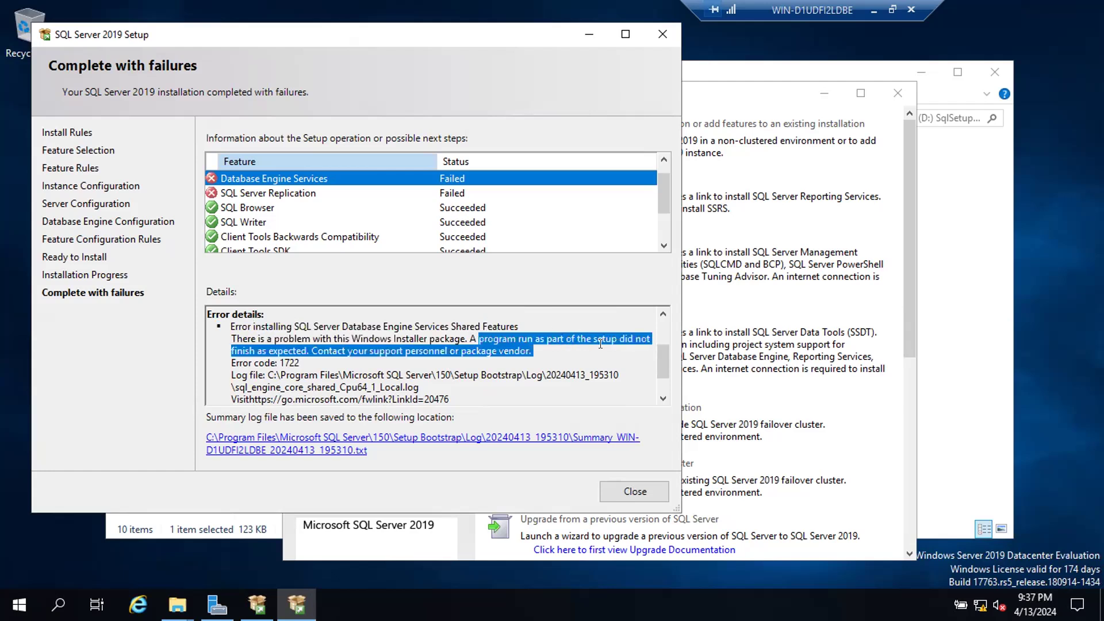
click(318, 359)
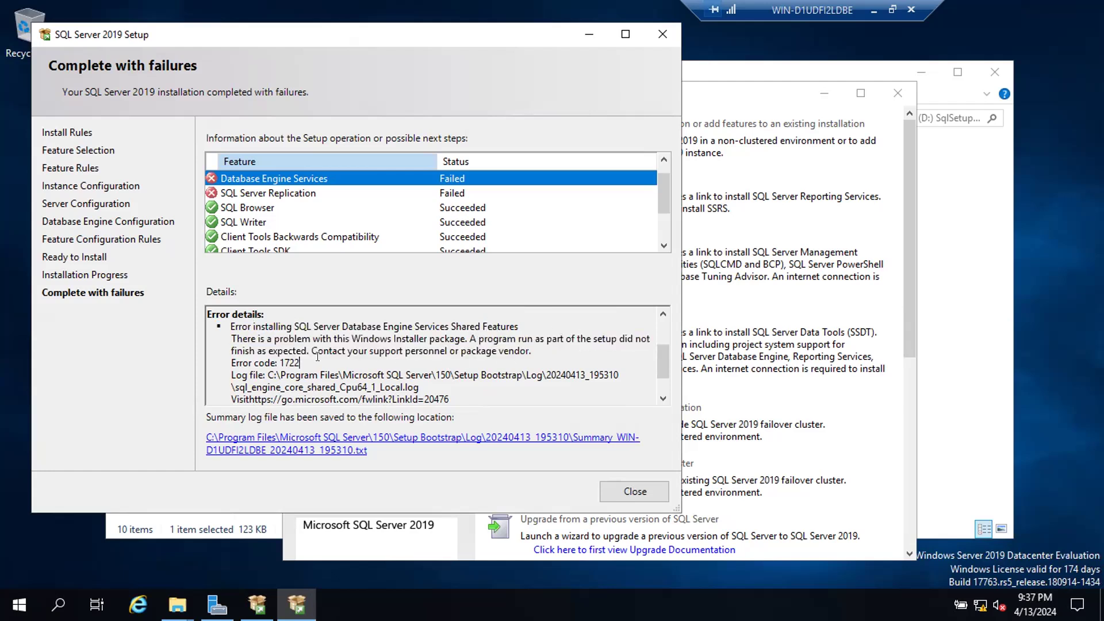
Examine the log file path and the troubleshooting link in the Database Engine Services error details.
scroll(285, 355, down, 1)
drag(266, 337, 397, 347)
click(401, 352)
drag(255, 360, 399, 345)
click(387, 349)
click(401, 346)
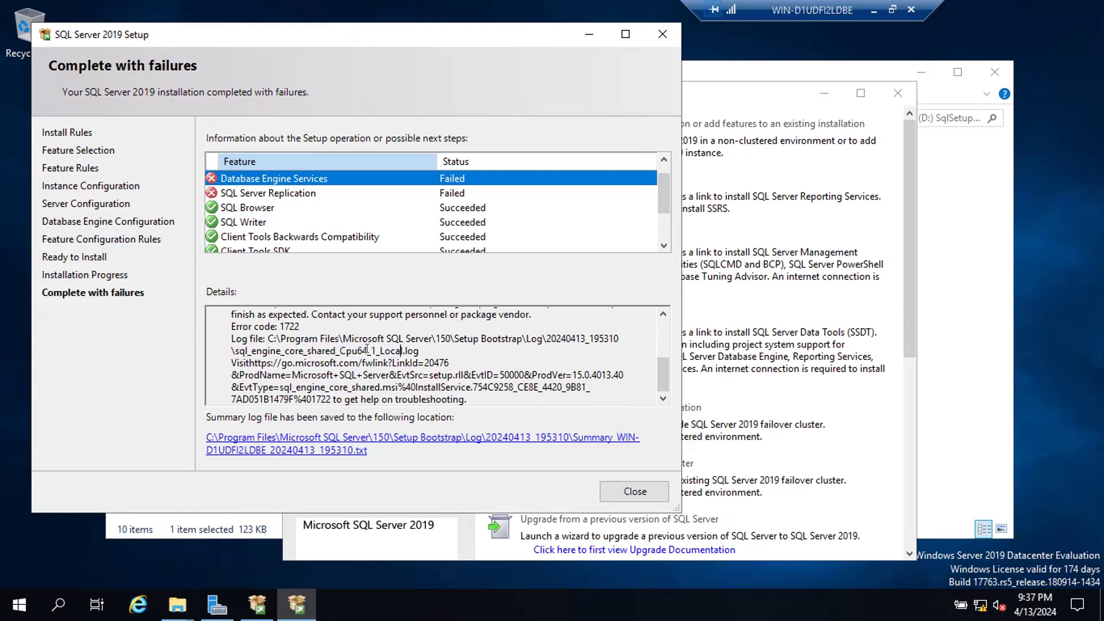
drag(304, 350, 397, 384)
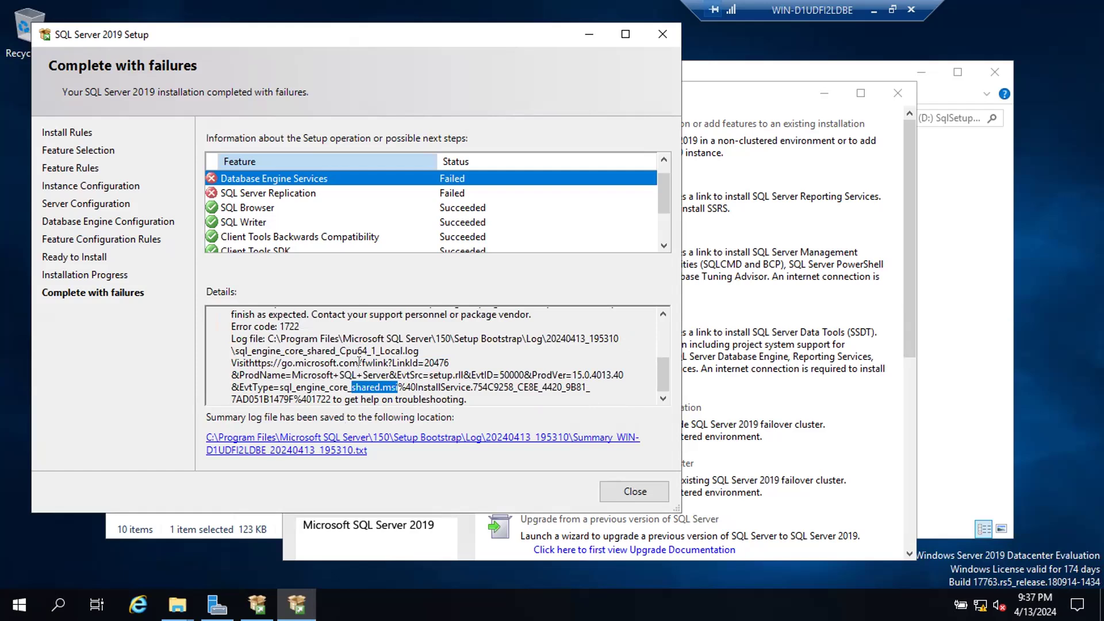
scroll(360, 353, up, 5)
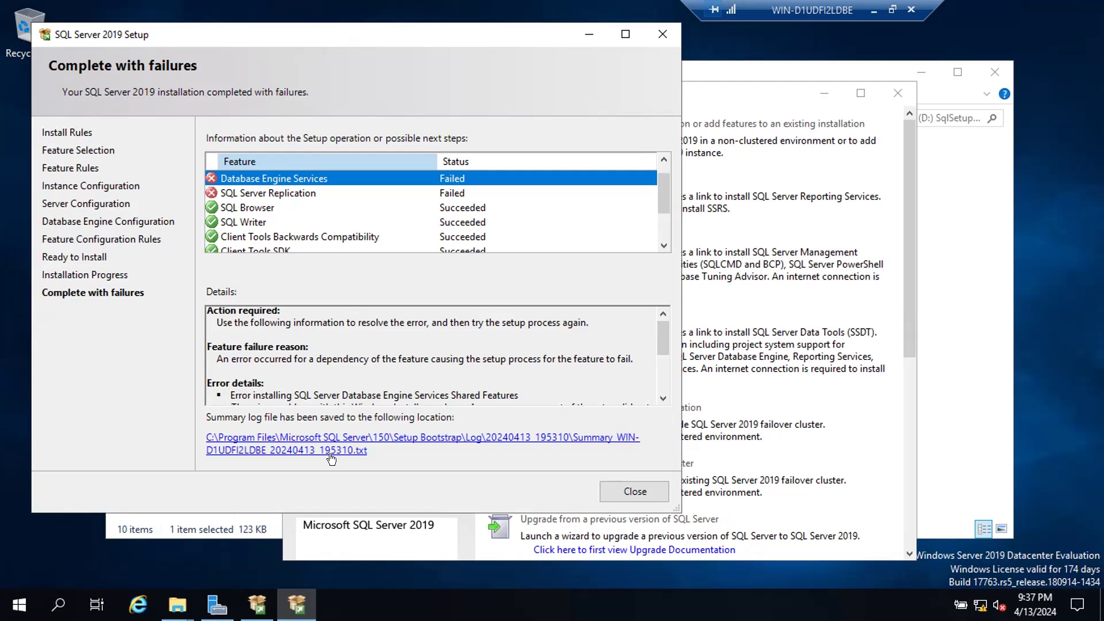
scroll(341, 362, up, 1)
Open the setup summary log and review its overall result, machine properties, package properties and user input settings down to the detailed results.
click(310, 450)
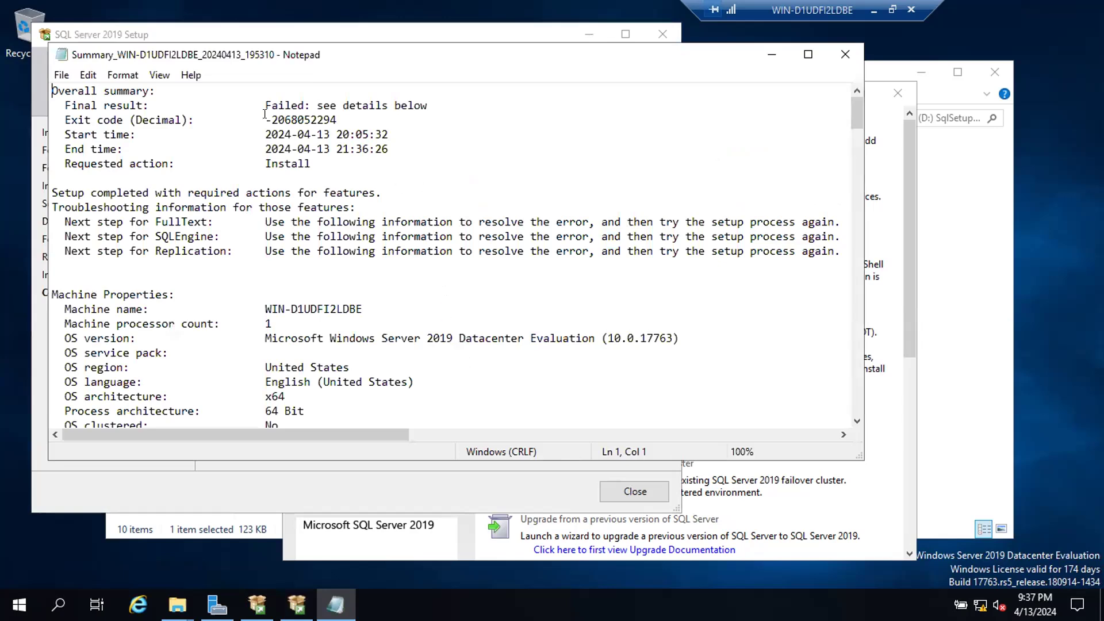
drag(85, 105, 437, 103)
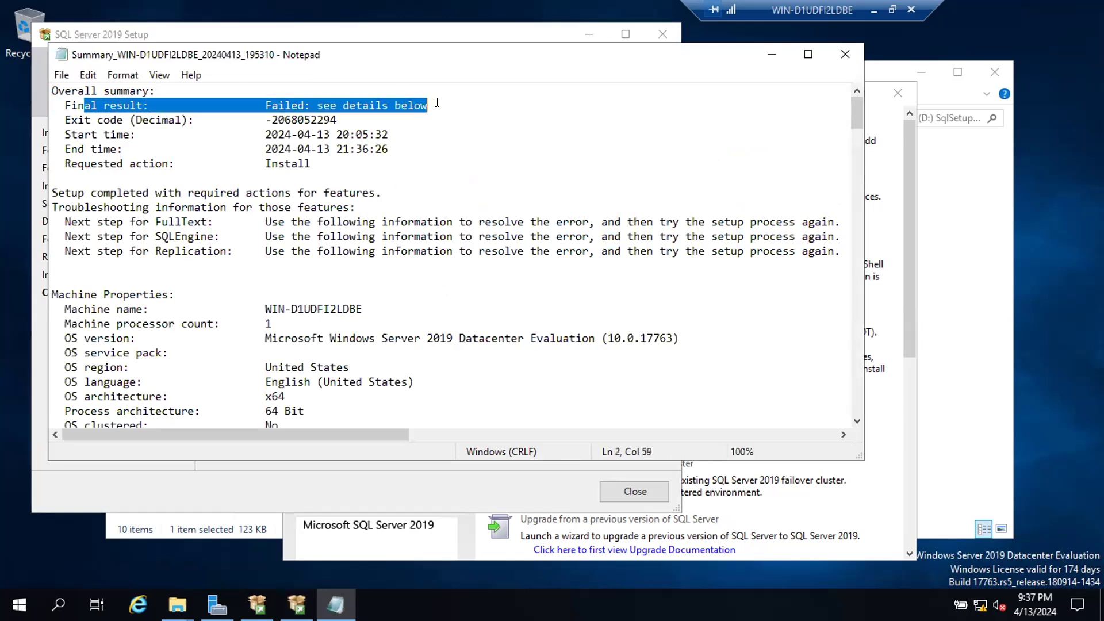
scroll(434, 206, down, 7)
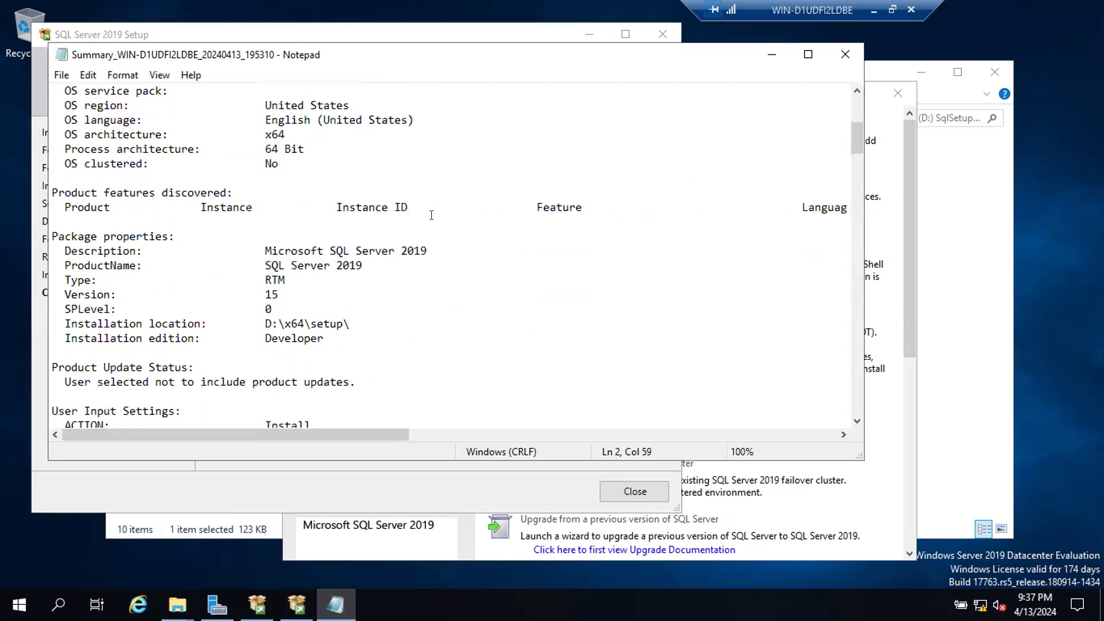
scroll(432, 215, down, 14)
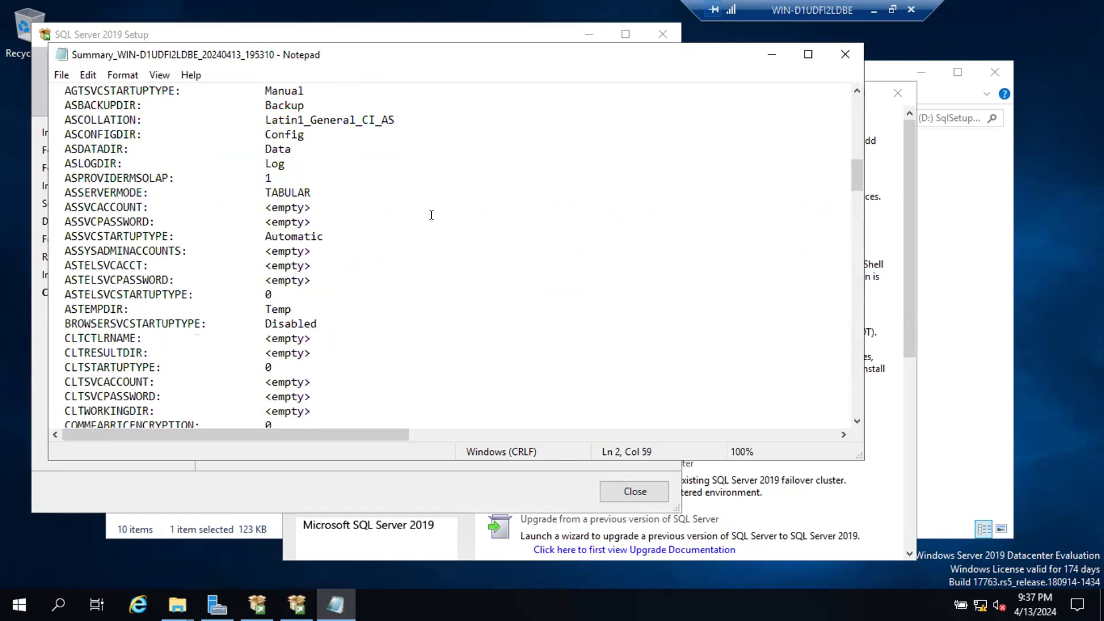
scroll(431, 215, down, 4)
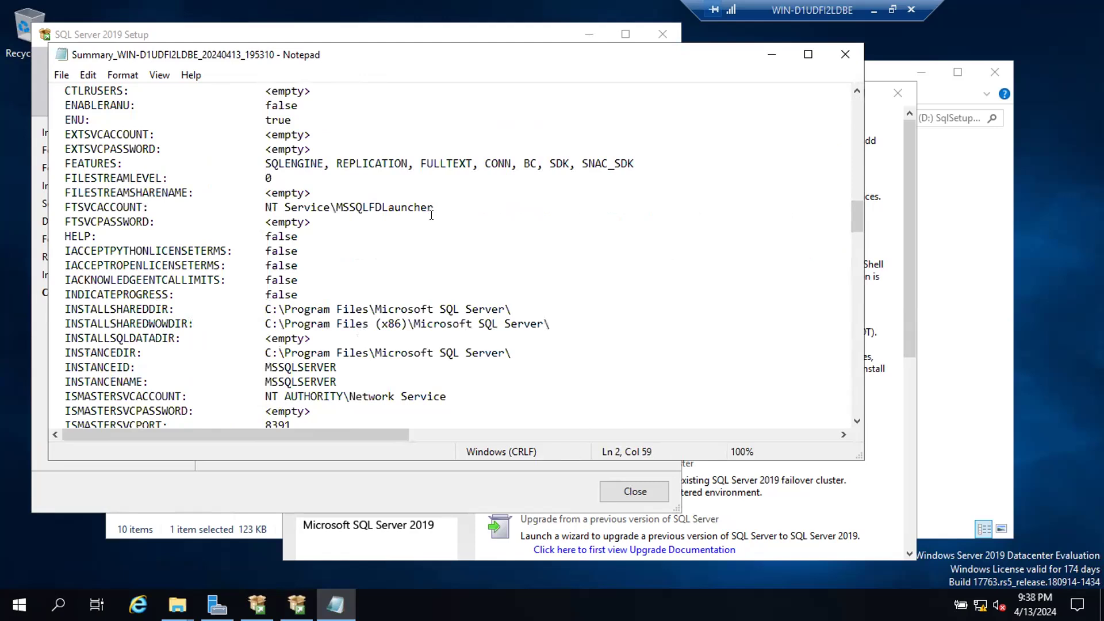
scroll(432, 215, down, 2)
scroll(431, 215, down, 8)
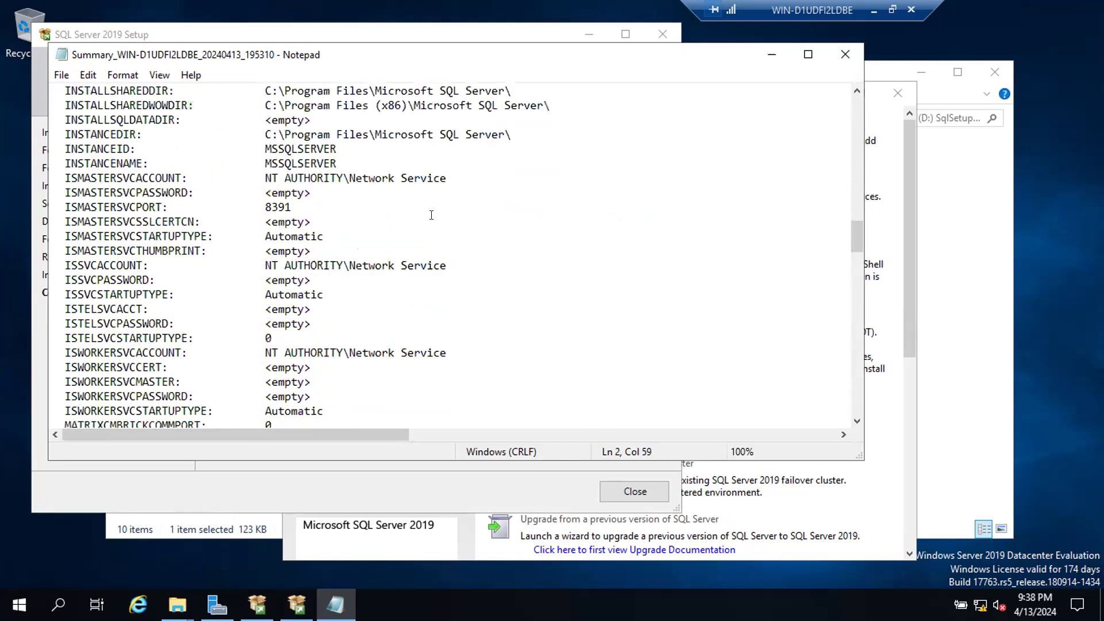
scroll(431, 215, down, 9)
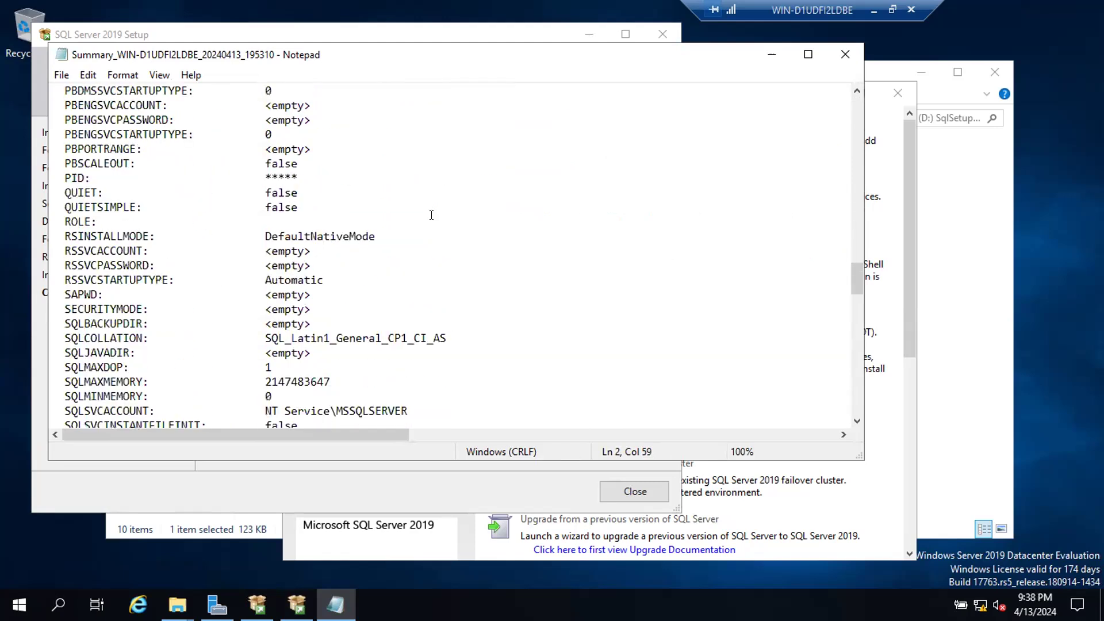
scroll(431, 215, down, 8)
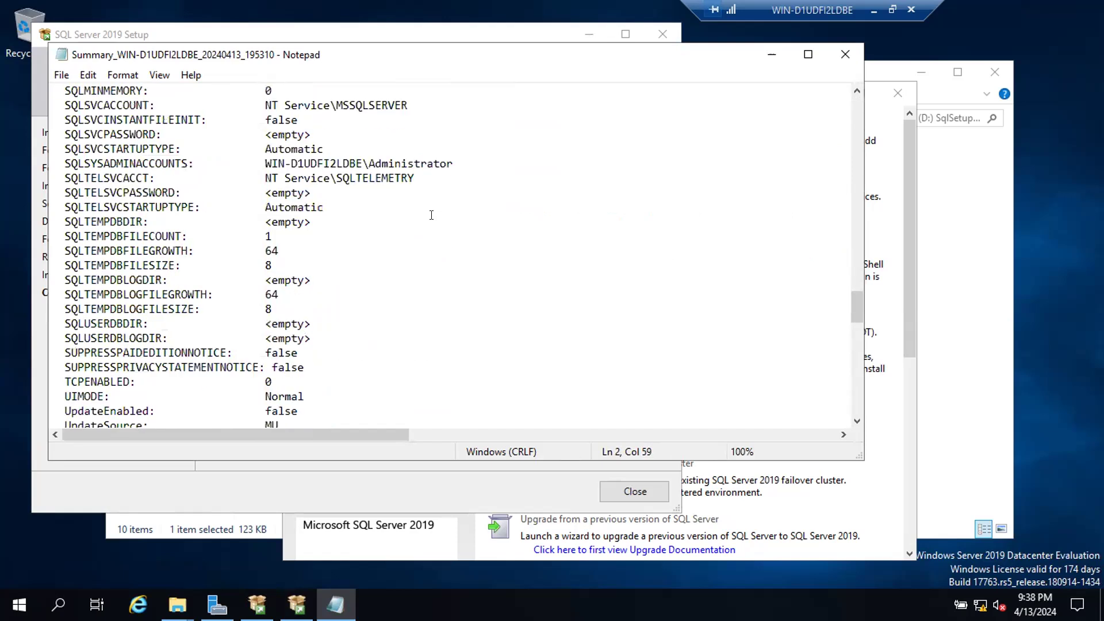
scroll(432, 215, down, 1)
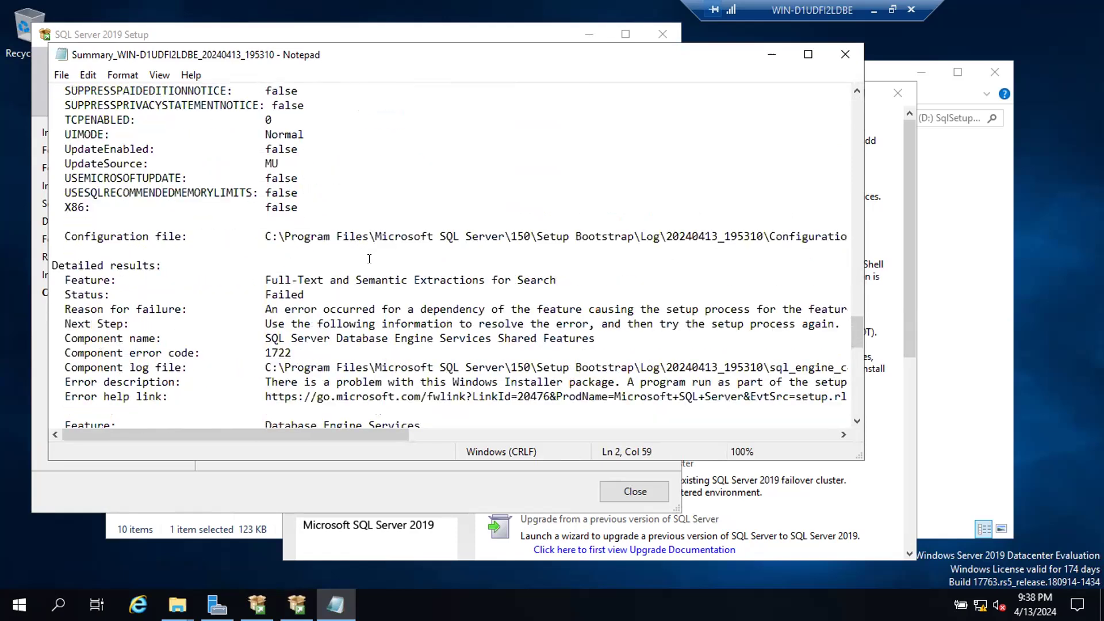
Maximize the summary log and examine the failure reason and next step for Full-Text and Semantic Extractions for Search.
drag(317, 280, 416, 280)
drag(280, 309, 650, 339)
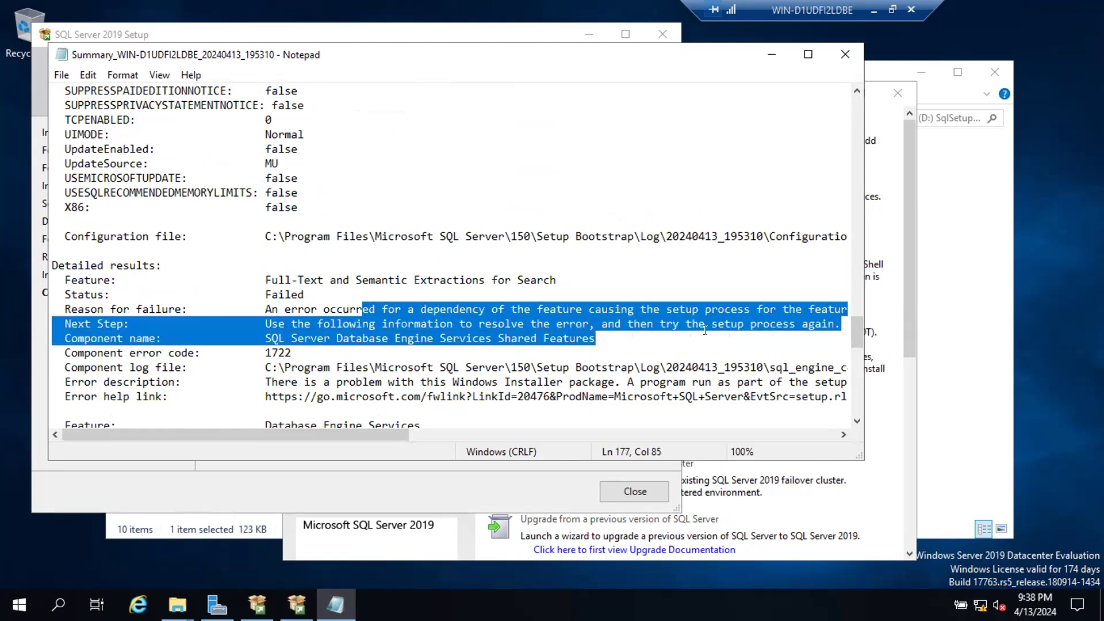
click(808, 54)
click(815, 277)
drag(709, 260, 814, 260)
drag(235, 275, 567, 276)
click(567, 275)
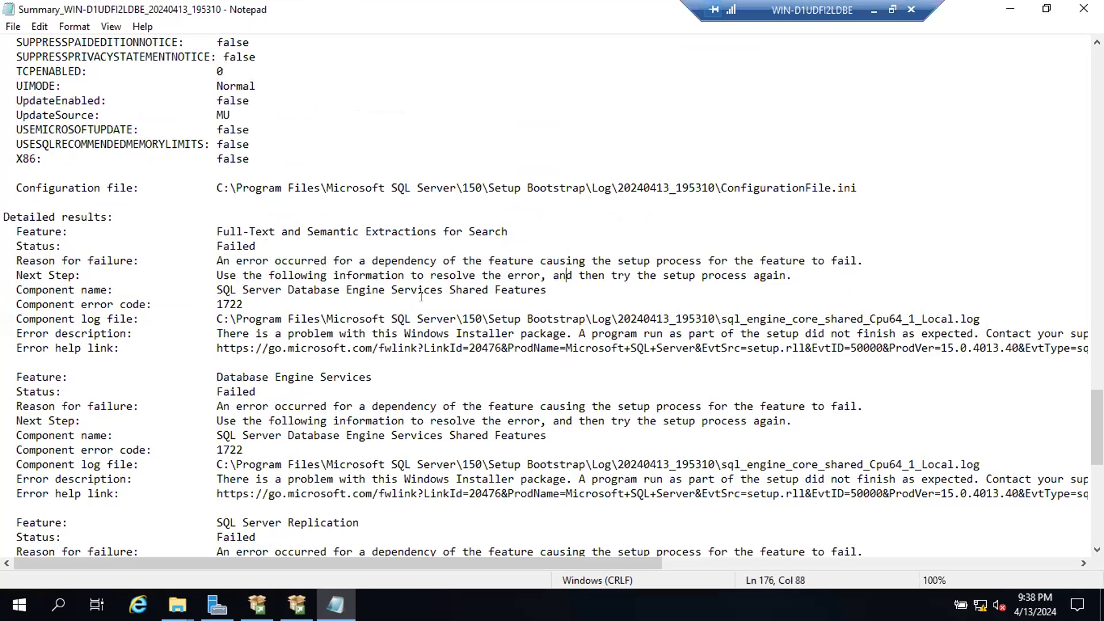
Examine the component name, component log file, error description and help link of the Full-Text and Semantic Extractions for Search entry.
scroll(421, 296, down, 1)
drag(262, 246, 503, 246)
drag(263, 276, 626, 290)
drag(692, 278, 963, 276)
click(363, 298)
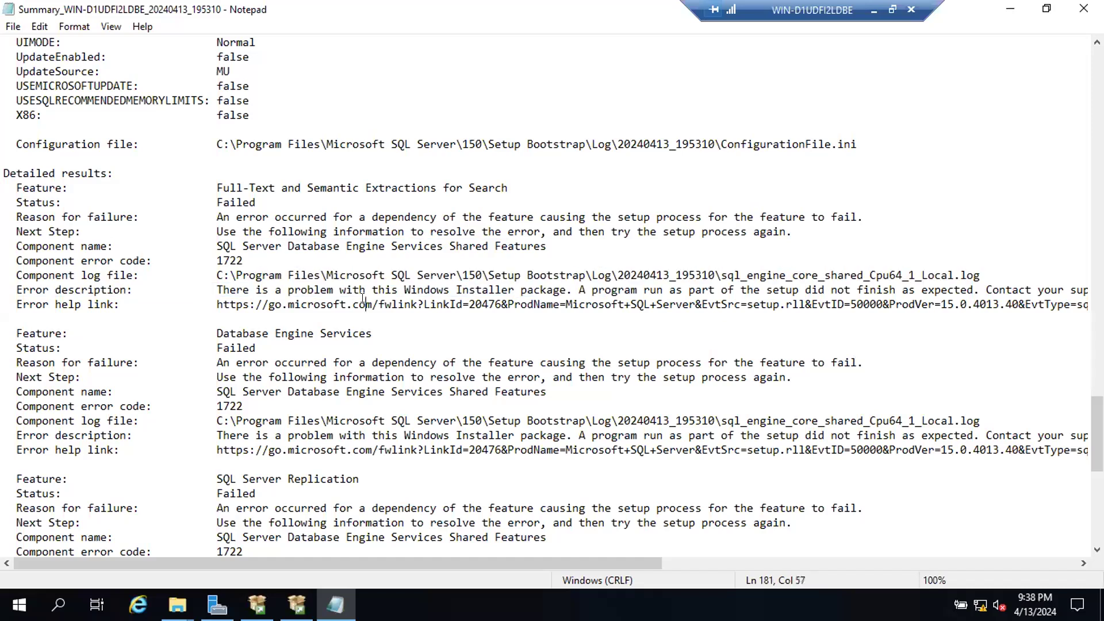
drag(234, 290, 459, 290)
click(522, 290)
drag(570, 290, 696, 290)
drag(721, 290, 994, 290)
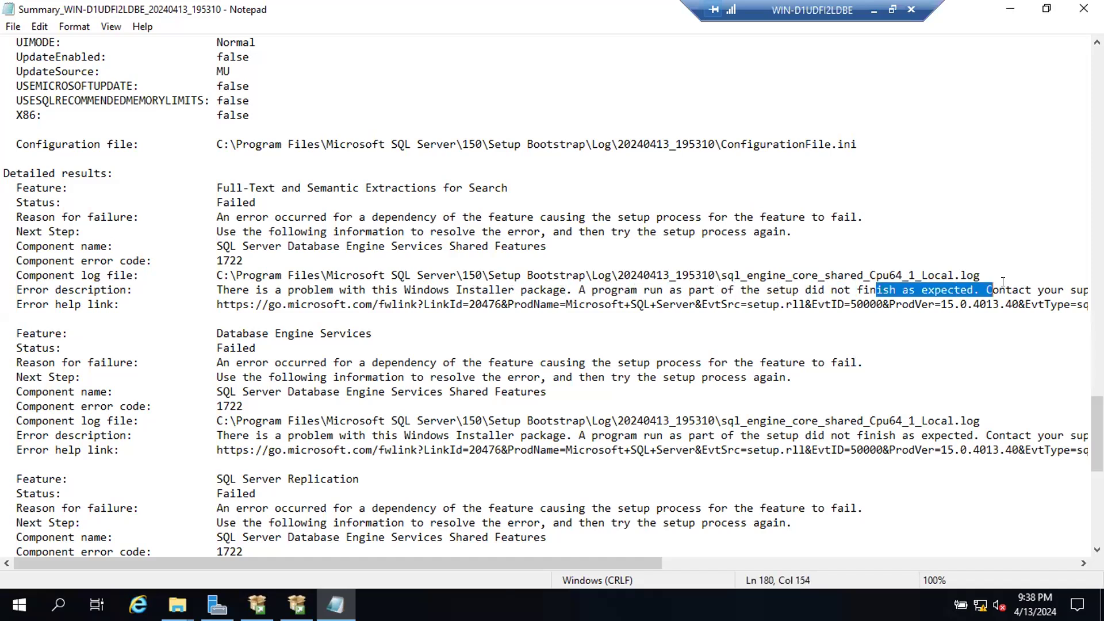
drag(269, 305, 546, 304)
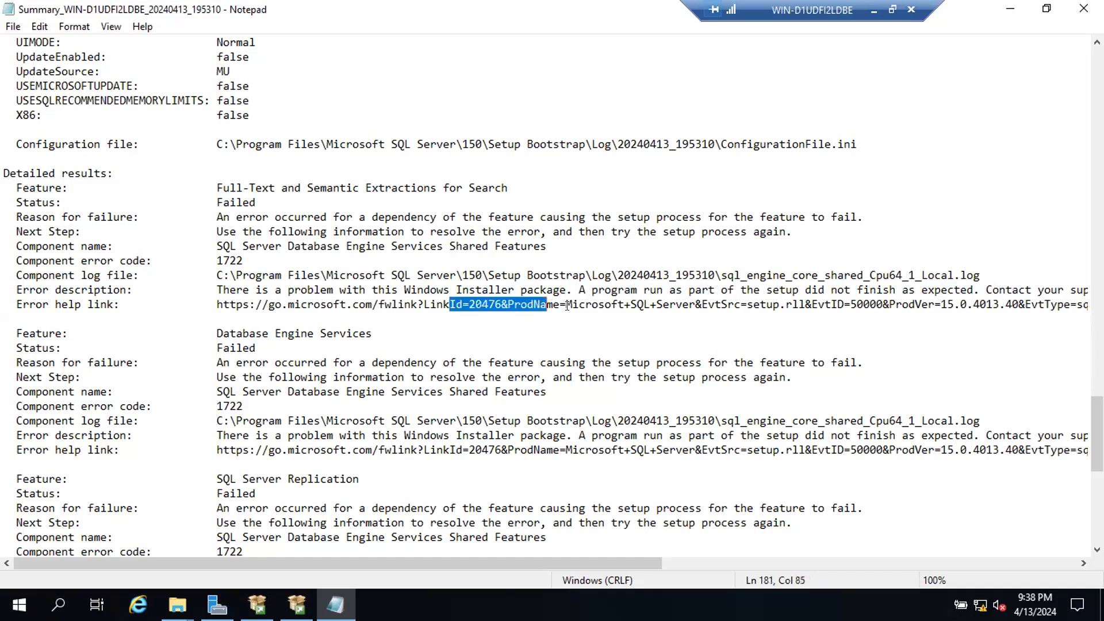
Examine the status, reason for failure and next step in the Database Engine Services entry of the summary log.
scroll(308, 205, down, 3)
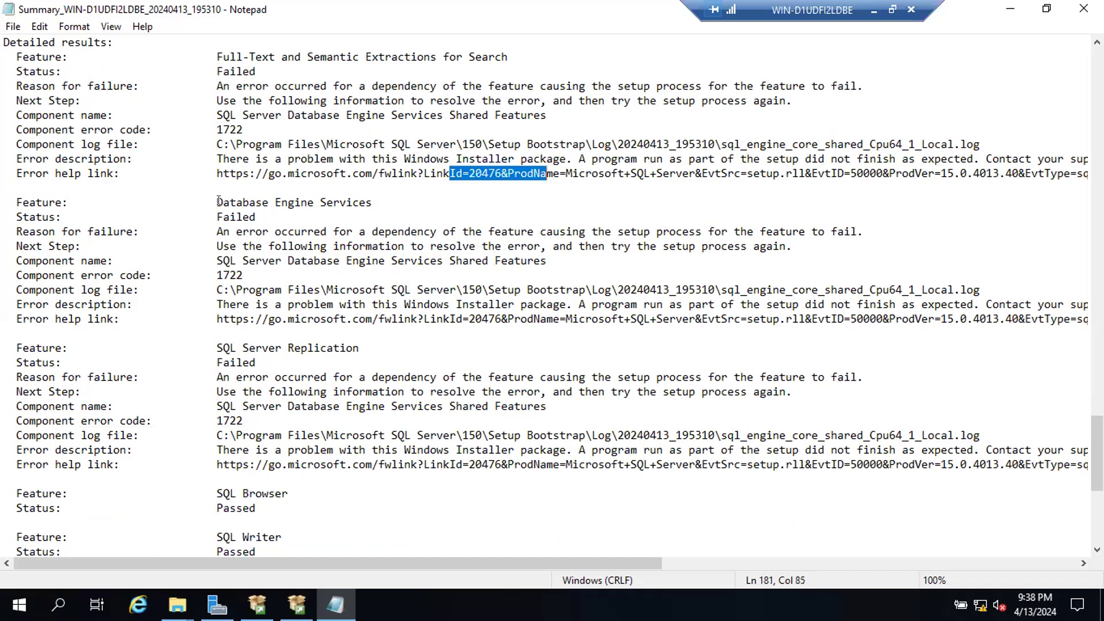
drag(218, 202, 269, 203)
click(233, 217)
double_click(233, 217)
drag(242, 246, 655, 246)
click(695, 246)
drag(269, 246, 424, 246)
click(311, 244)
drag(267, 226, 497, 246)
drag(308, 231, 792, 231)
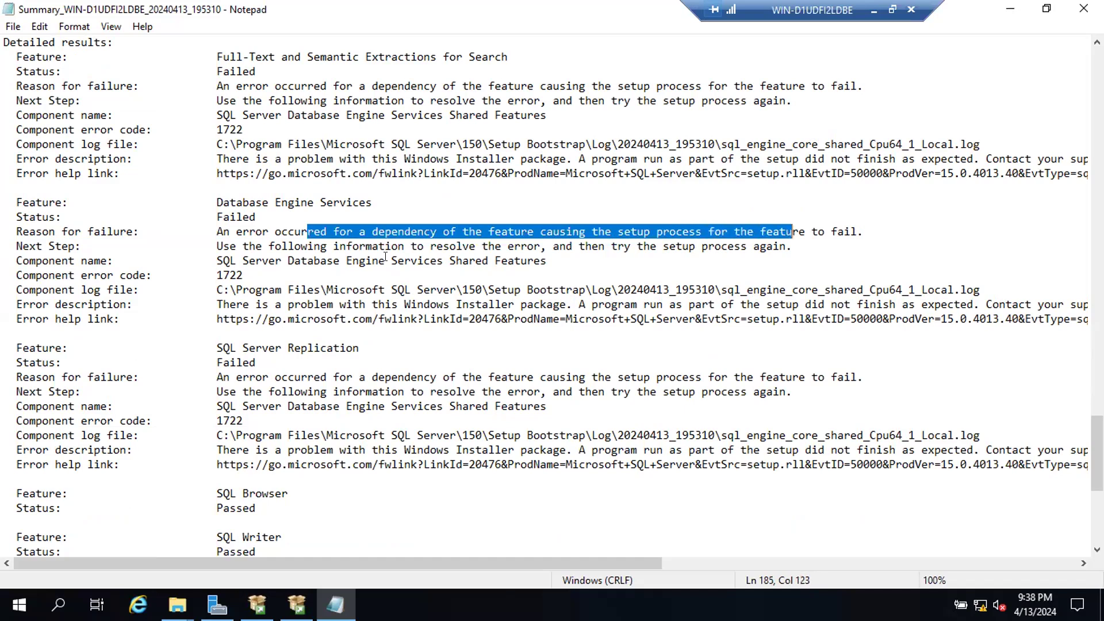
drag(311, 246, 646, 247)
click(337, 258)
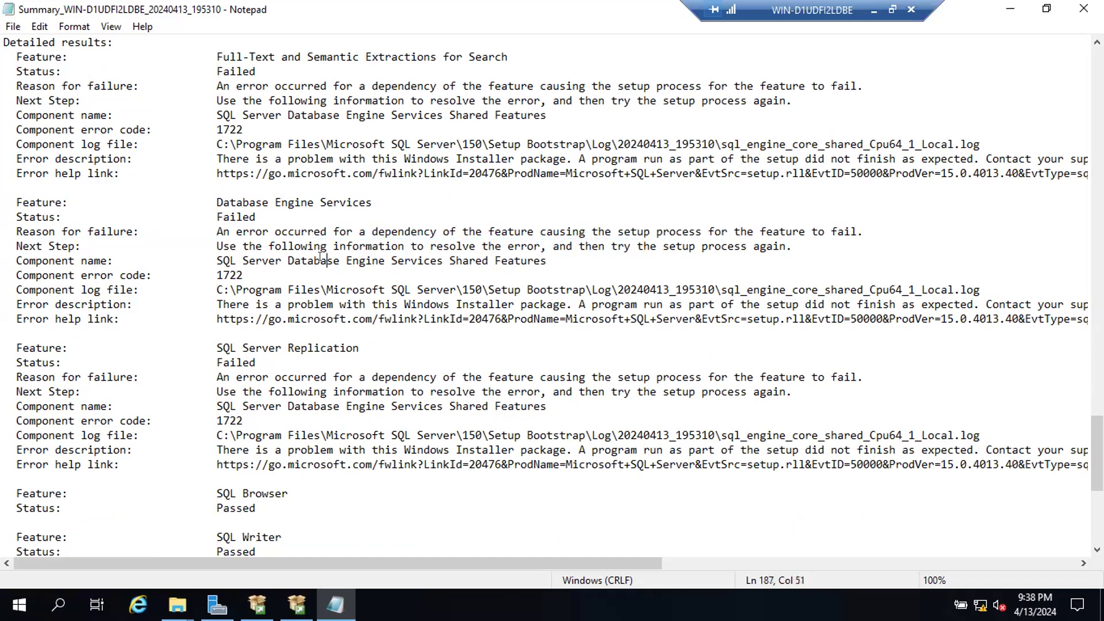
Examine the component name, error code and component log file path in the Database Engine Services entry.
drag(391, 261, 433, 259)
click(458, 260)
scroll(413, 306, down, 1)
drag(247, 156, 650, 188)
click(275, 186)
drag(279, 193, 501, 202)
click(488, 225)
drag(322, 240, 528, 246)
drag(598, 246, 799, 246)
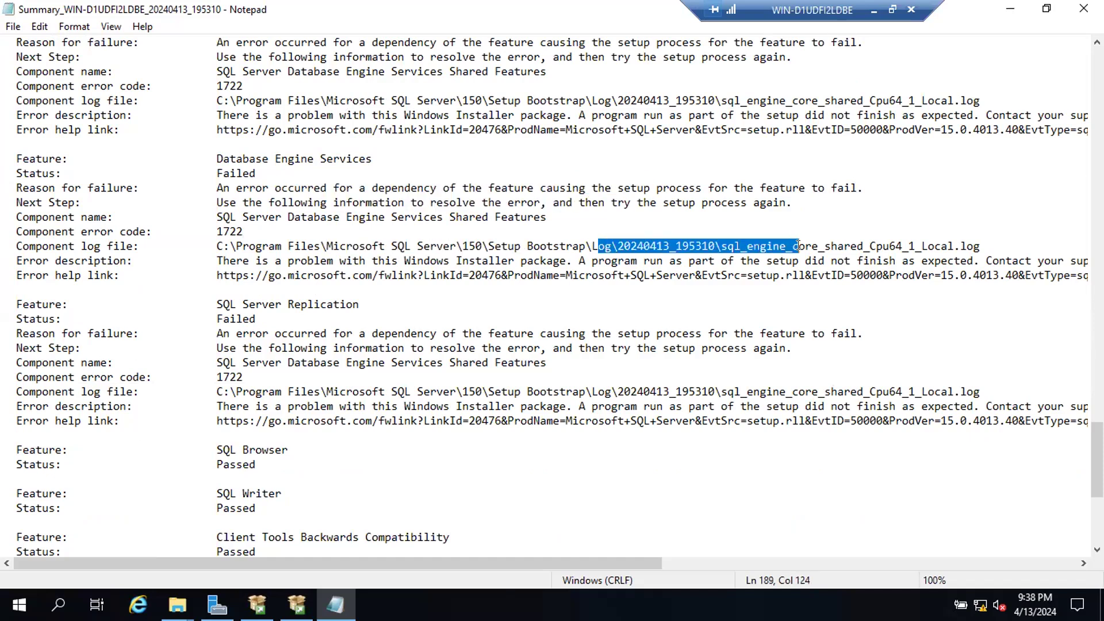
drag(307, 259, 347, 259)
click(269, 246)
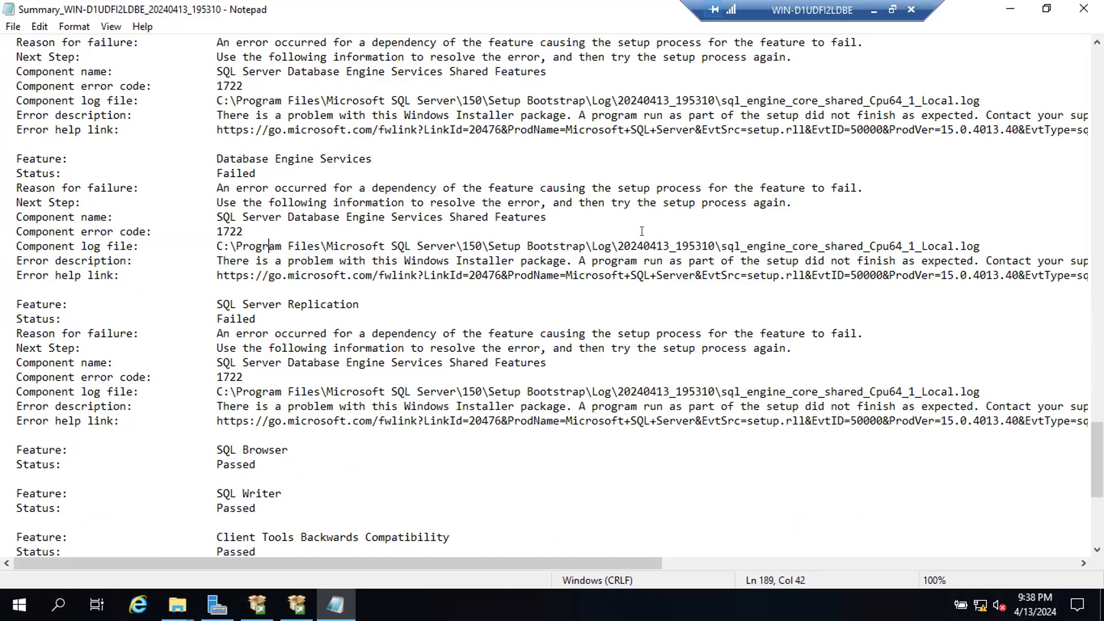
Copy the folder part of the Database Engine Services component log path and open that 20240413_195310 folder in File Explorer.
drag(719, 244, 202, 240)
key(ctrl+c)
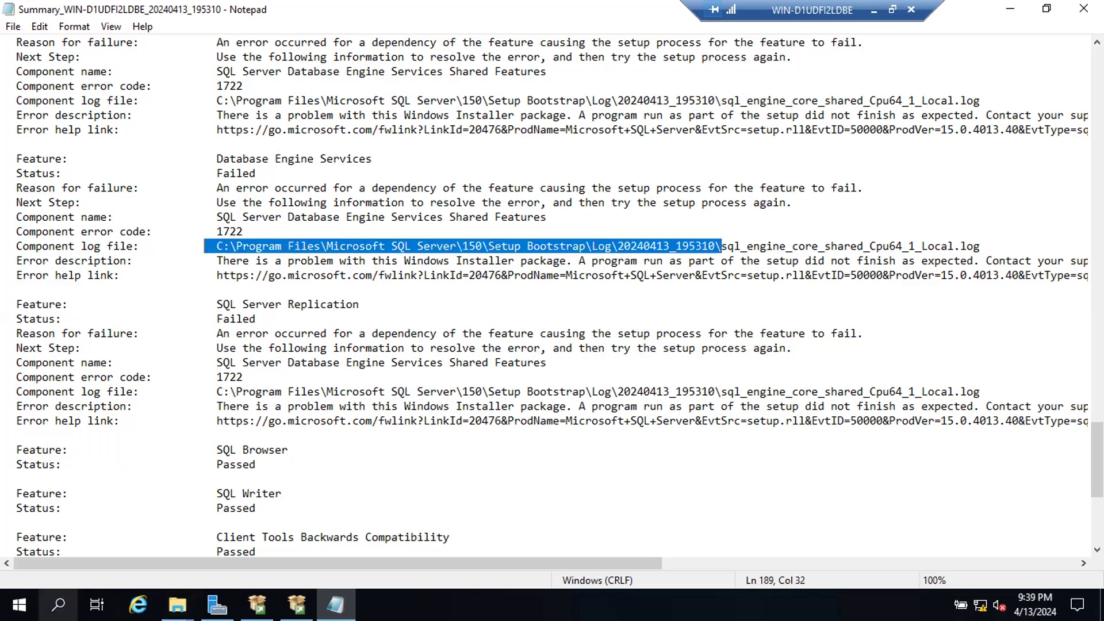
key(super+e)
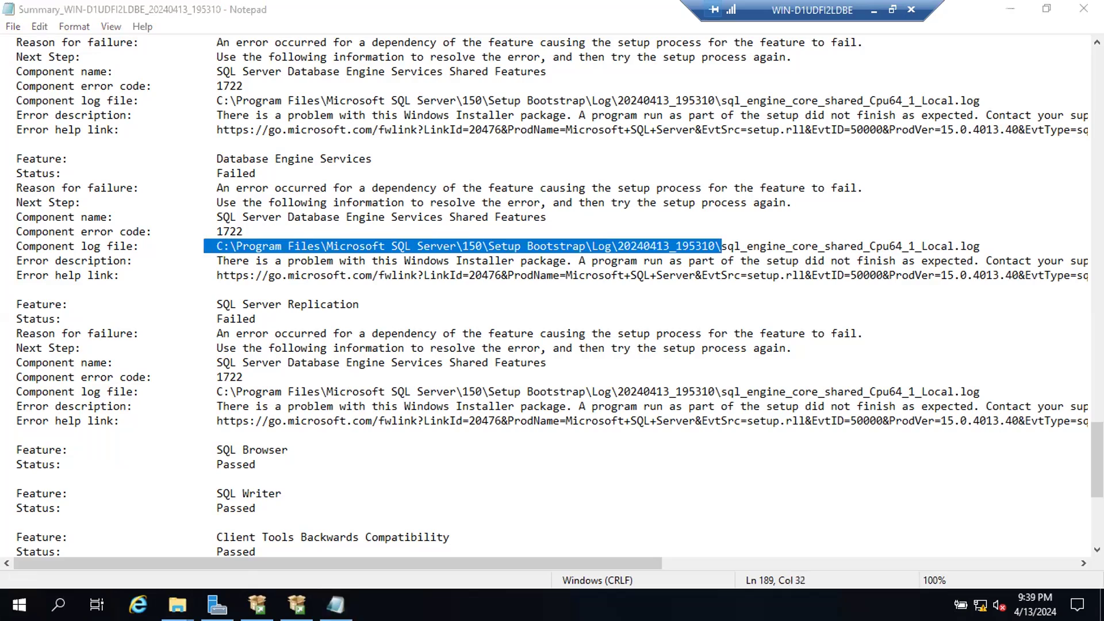
key(ctrl+v)
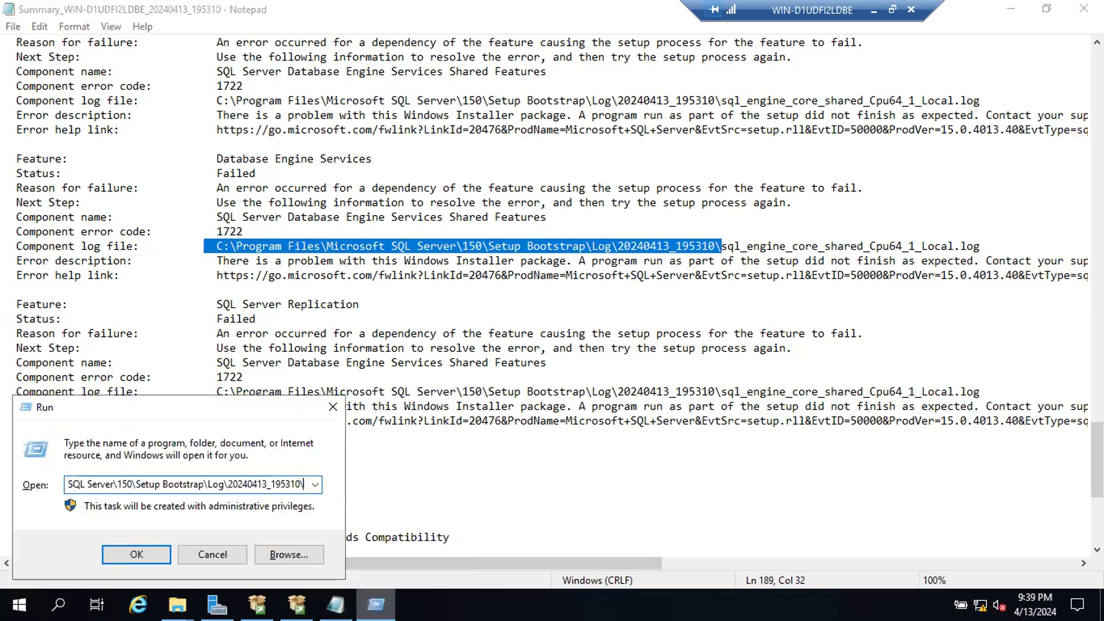
key(Return)
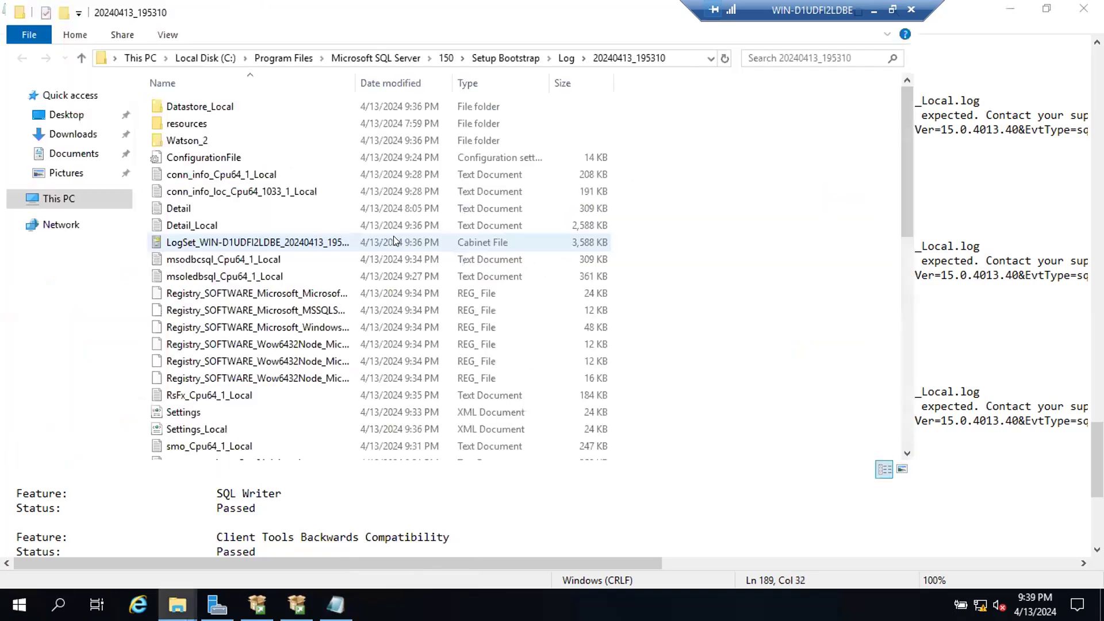
Select the Detail log in the folder, and check the component log file name in the summary log.
click(208, 206)
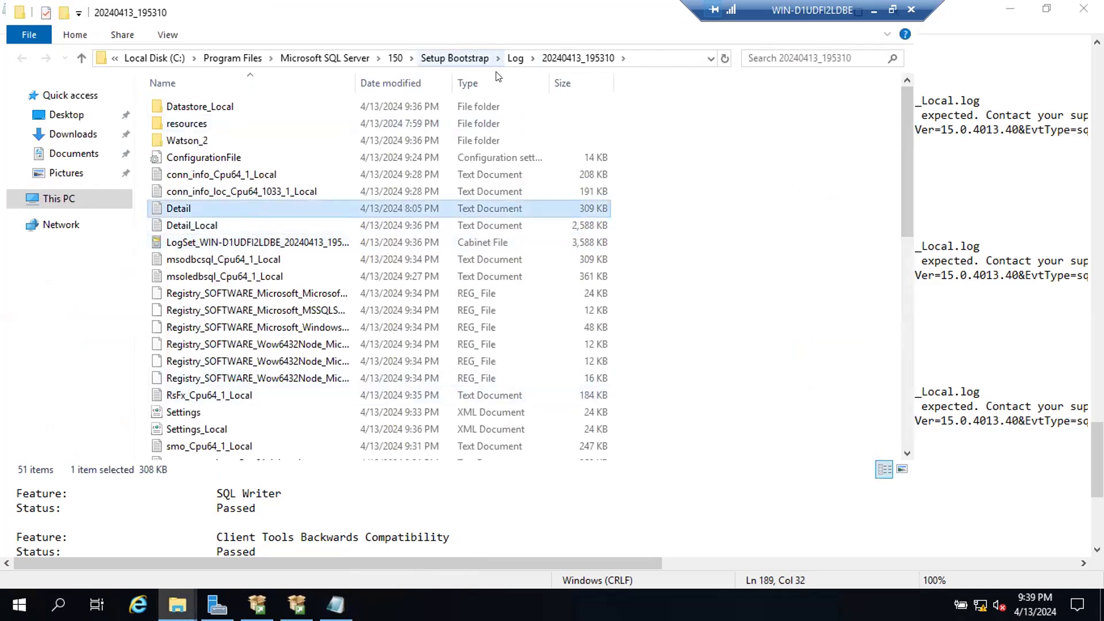
click(980, 167)
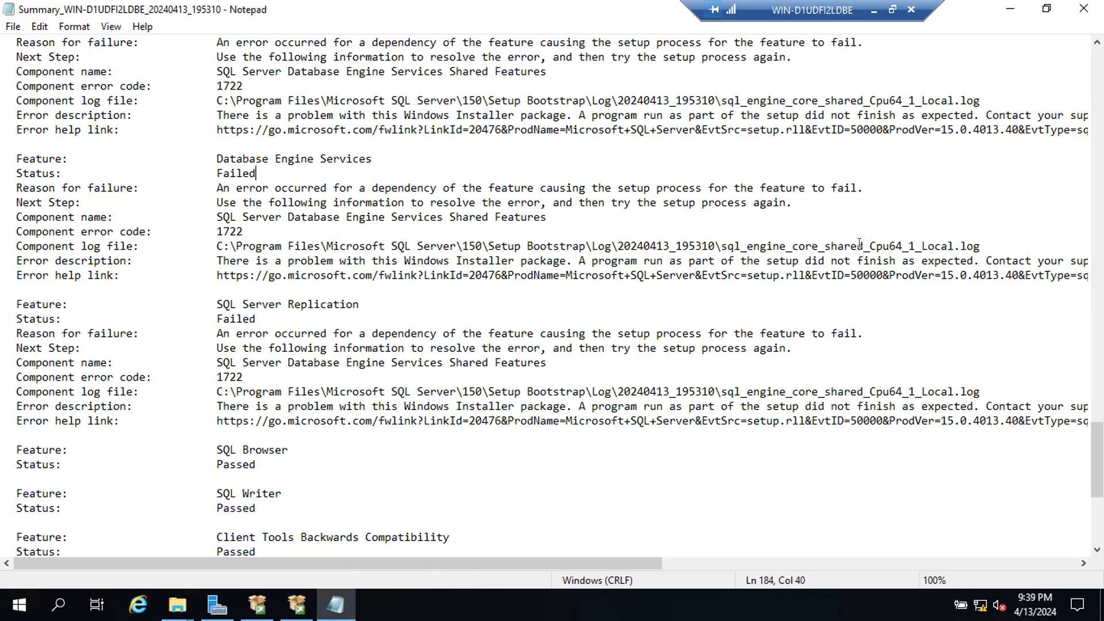
drag(734, 247, 909, 246)
key(alt)
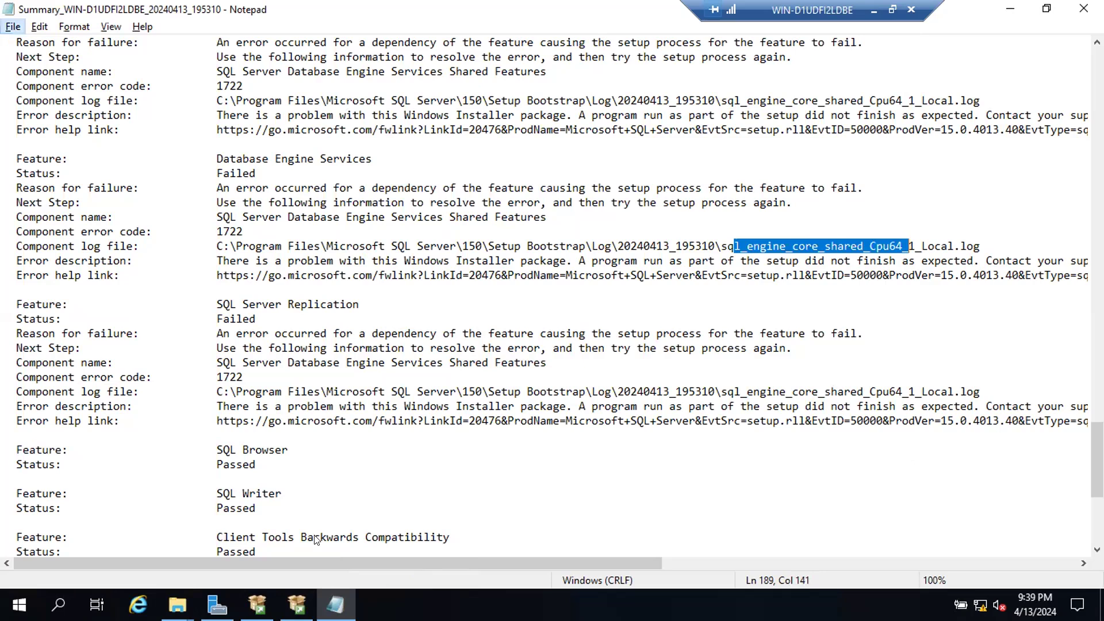
Find the sql_engine_core_shared_Cpu64_1_Local log in the 20240413_195310 folder, recheck its name against the summary log, and open it.
mouse_move(177, 604)
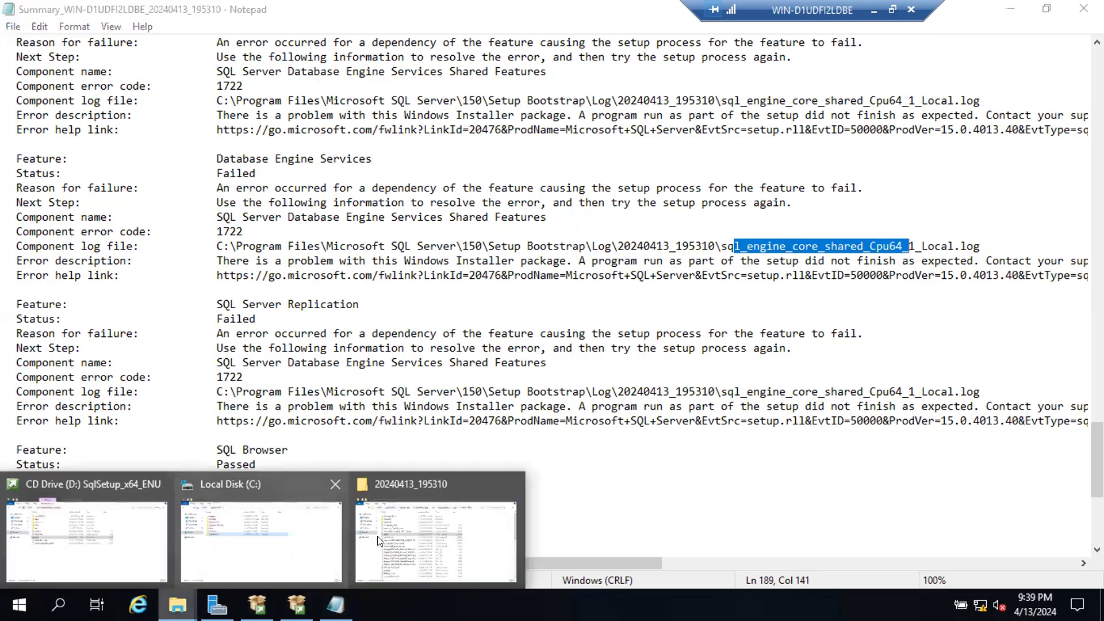
click(407, 523)
click(247, 358)
key(s)
key(s)
key(s)
key(s)
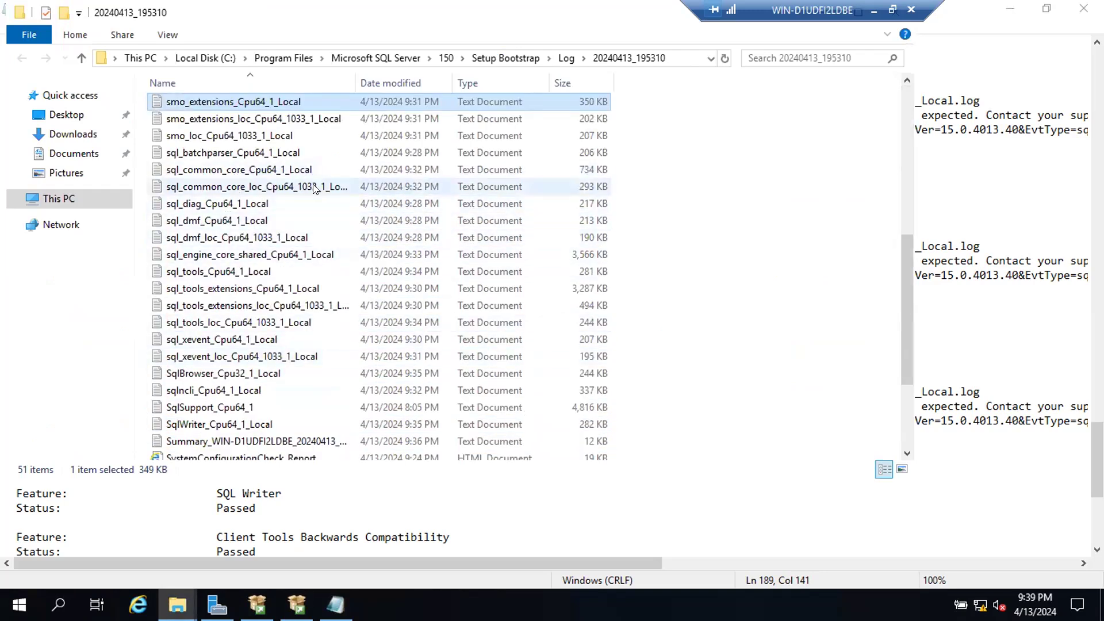
click(336, 184)
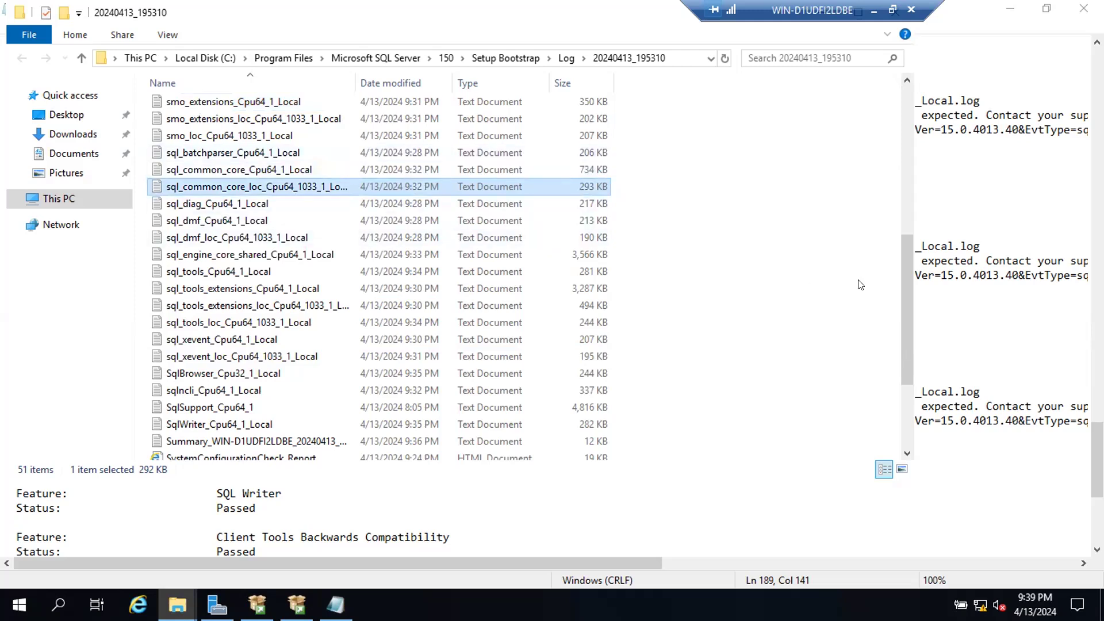
click(986, 232)
drag(728, 246, 891, 246)
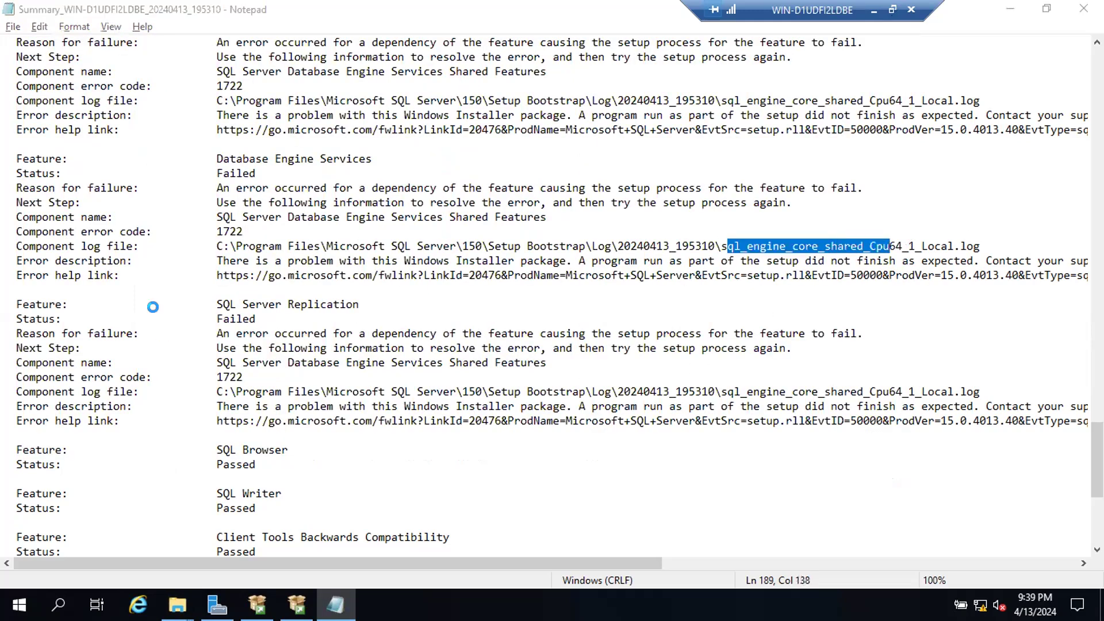
key(alt+Tab)
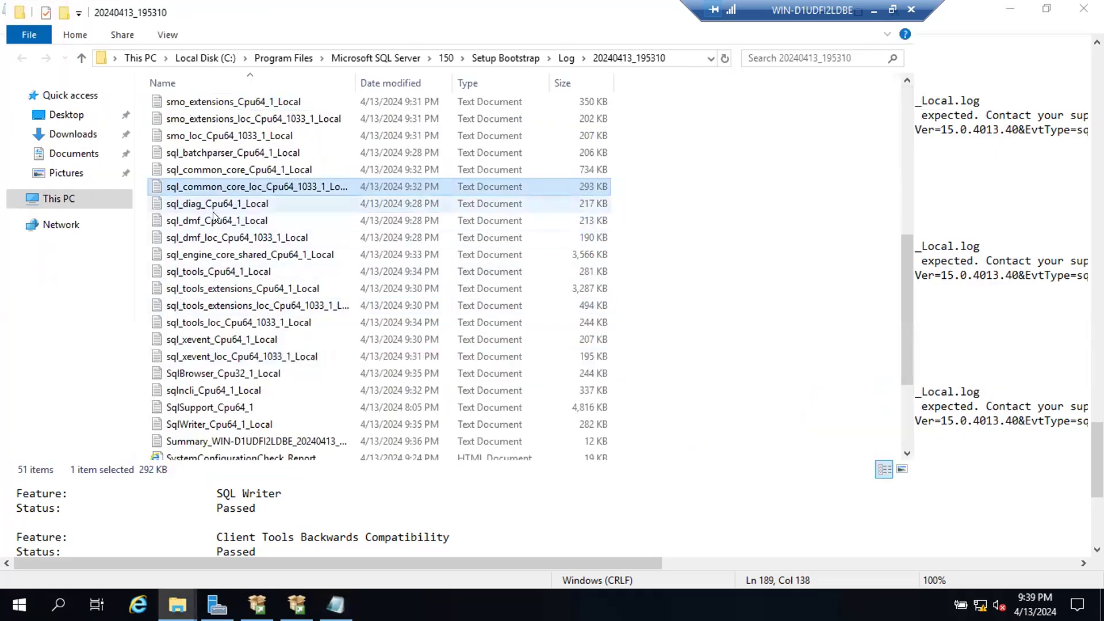
click(201, 253)
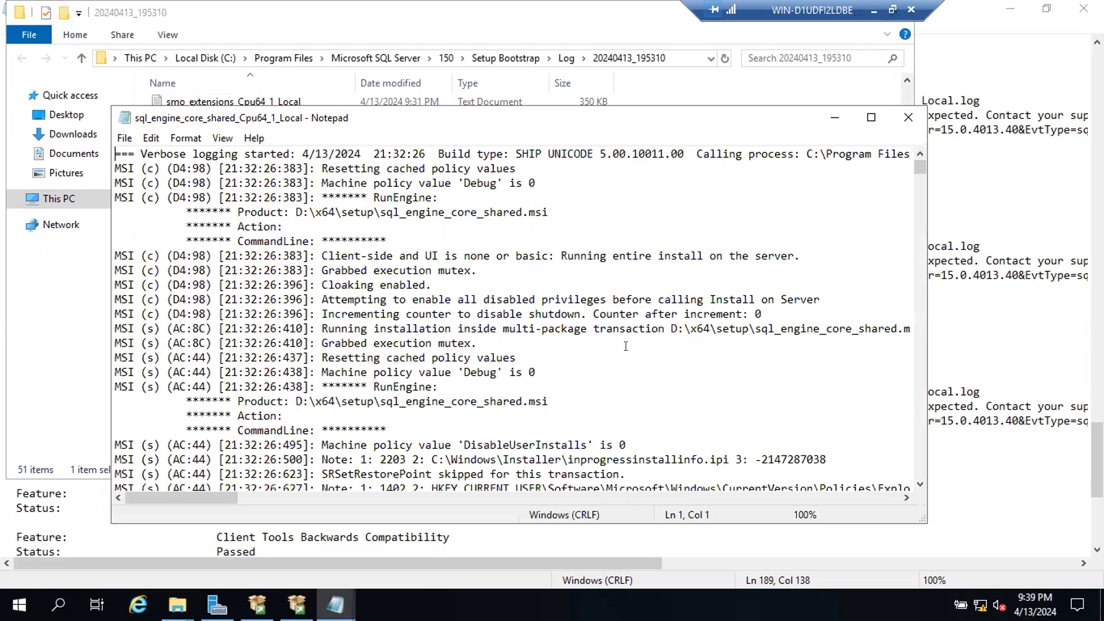
Read the opening entries of the sql_engine_core_shared log, covering the RunEngine, machine policy and software restriction lines.
drag(438, 154, 513, 159)
click(517, 198)
scroll(521, 340, down, 2)
drag(374, 341, 564, 384)
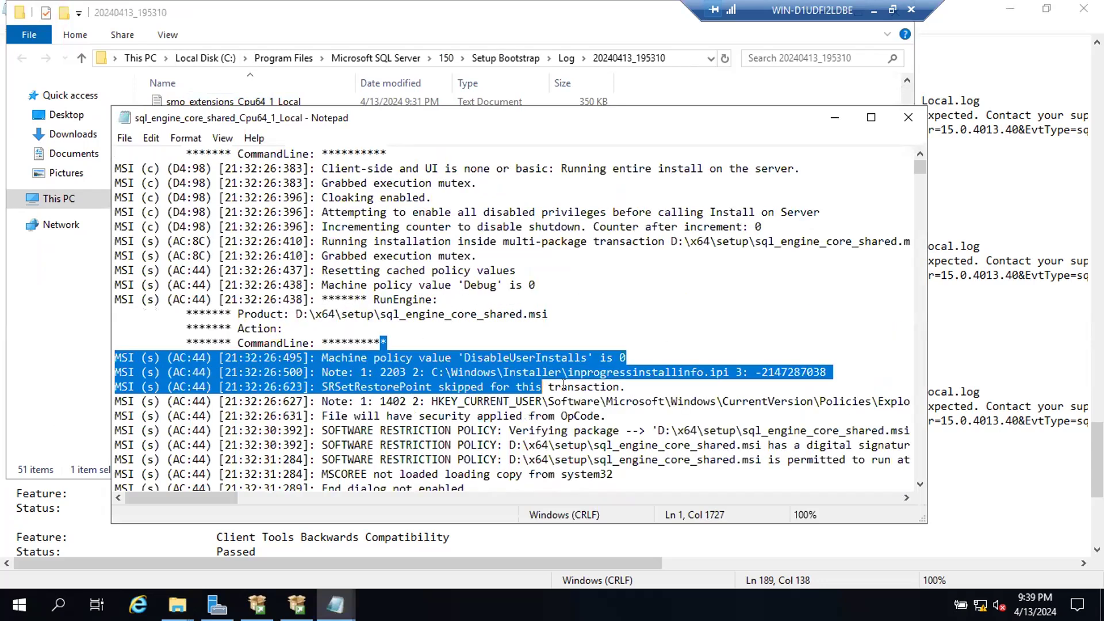
scroll(528, 347, down, 1)
click(535, 354)
scroll(526, 345, down, 1)
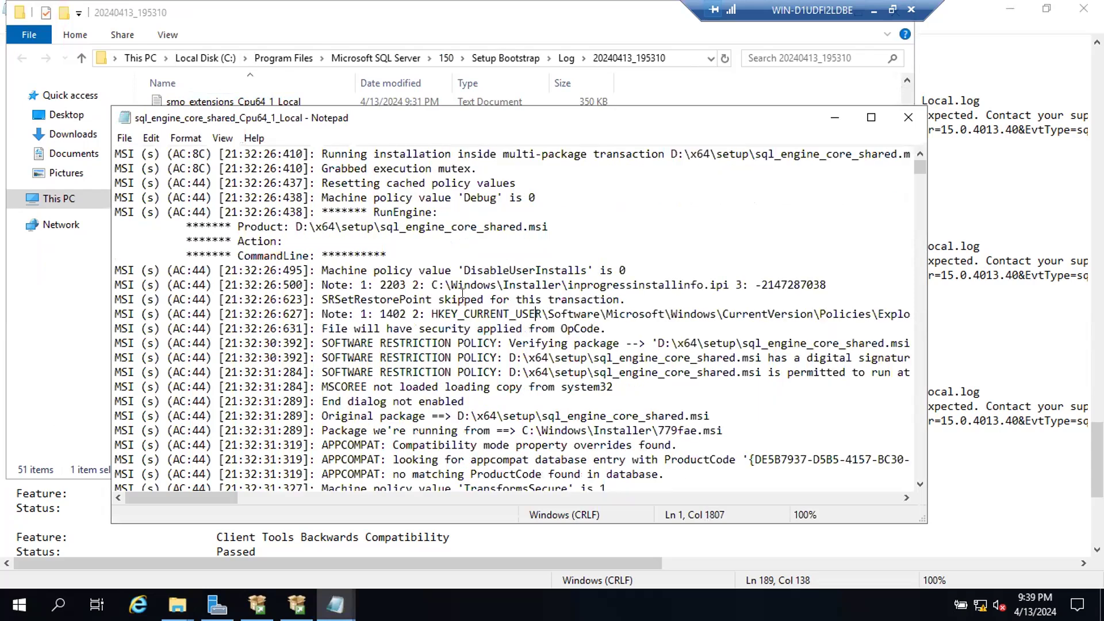
drag(462, 292, 548, 315)
scroll(553, 336, down, 1)
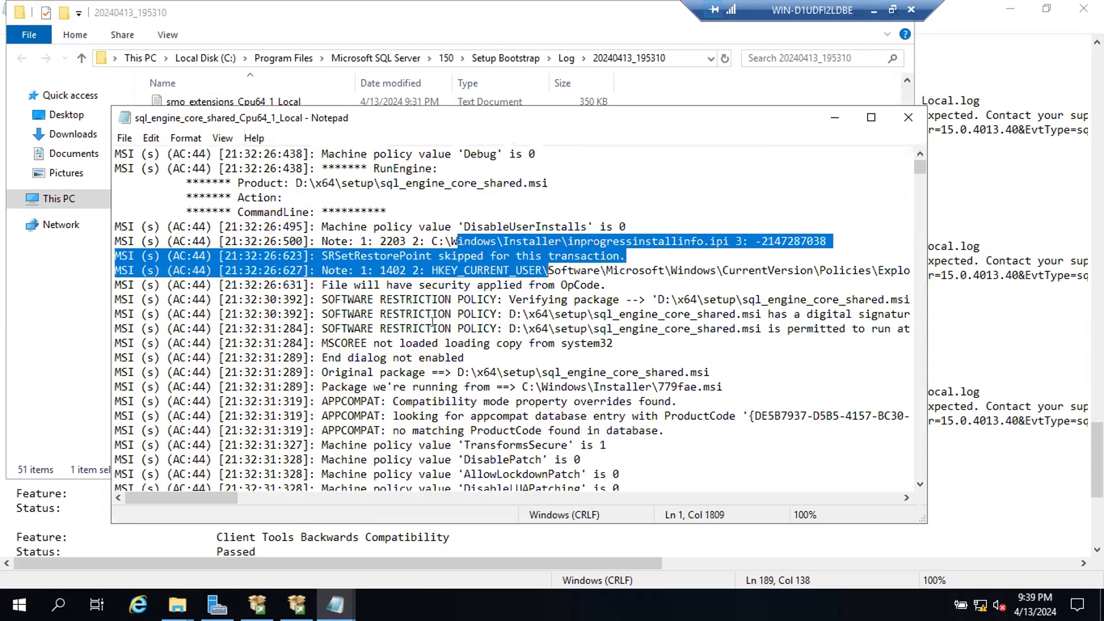
scroll(433, 323, down, 1)
scroll(433, 322, down, 1)
scroll(407, 331, down, 2)
drag(391, 328, 466, 386)
scroll(471, 391, down, 1)
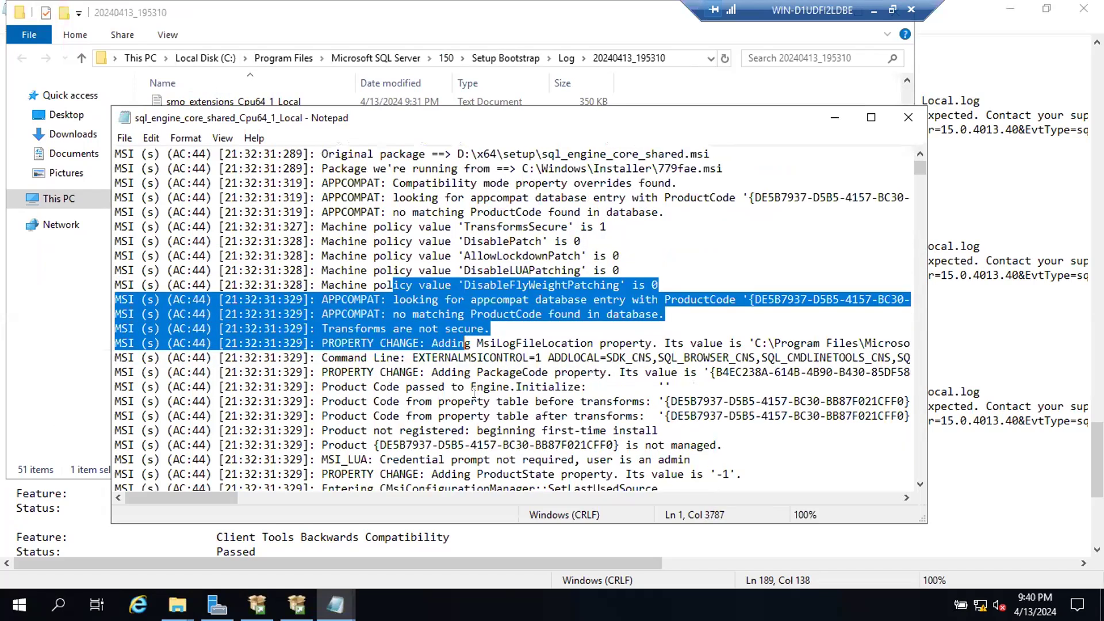
Examine the product code, property change and folder path entries in the sql_engine_core_shared log.
click(473, 358)
scroll(449, 351, down, 1)
drag(427, 343, 522, 401)
scroll(512, 401, down, 1)
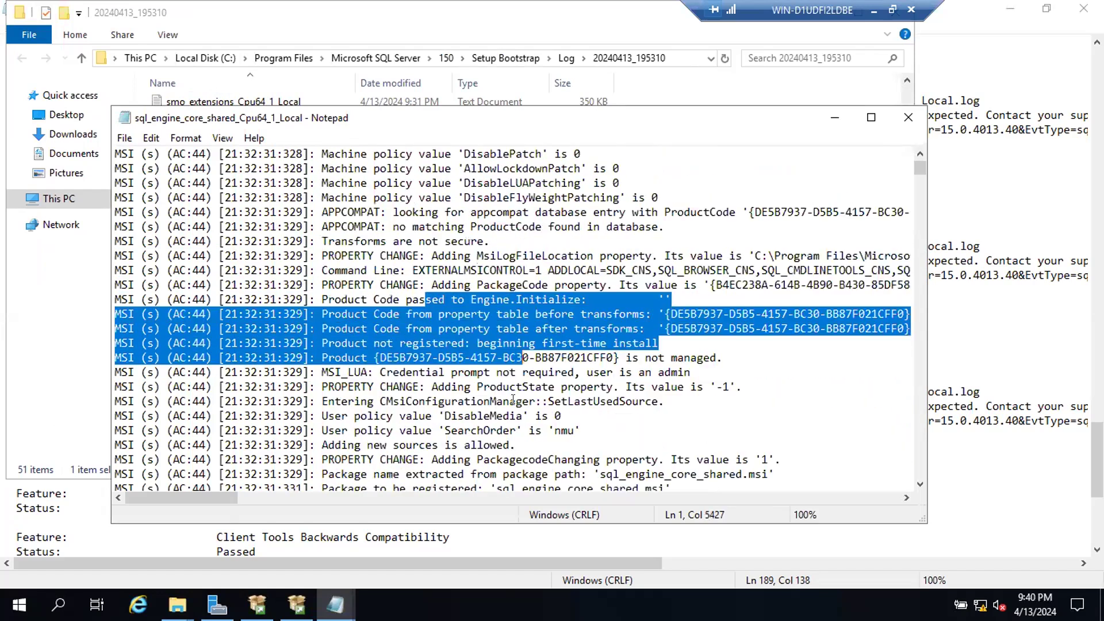
drag(410, 372, 587, 400)
scroll(575, 402, down, 2)
drag(406, 358, 509, 427)
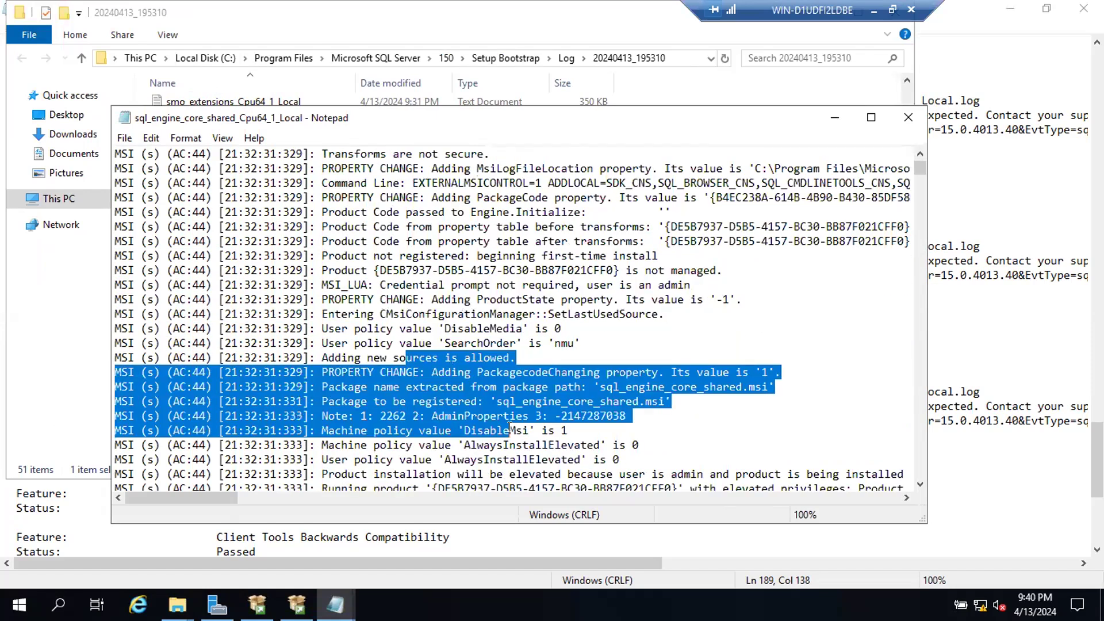
scroll(510, 428, down, 2)
drag(374, 372, 510, 445)
scroll(511, 433, down, 2)
scroll(512, 437, down, 2)
drag(490, 387, 548, 430)
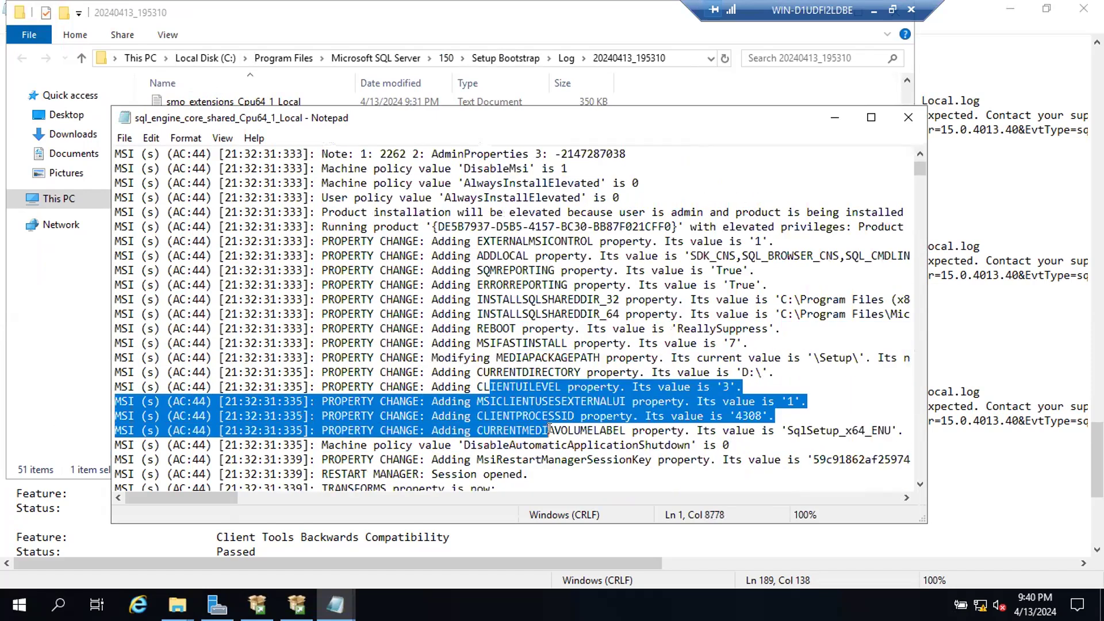
scroll(541, 428, down, 3)
drag(433, 343, 567, 431)
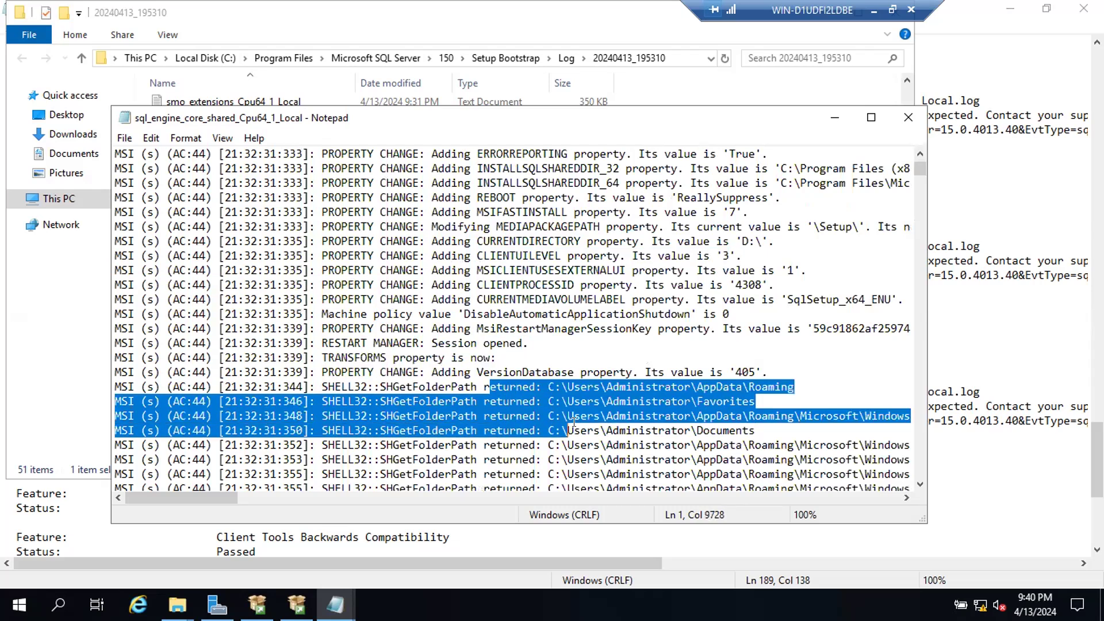
scroll(513, 343, down, 2)
drag(451, 255, 501, 270)
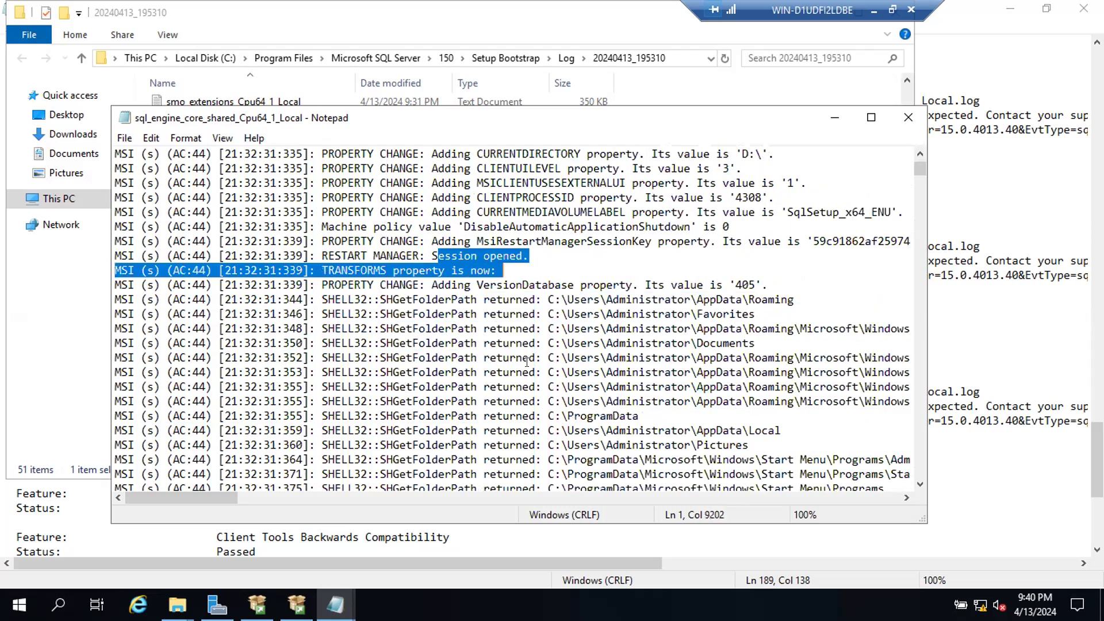
scroll(621, 421, down, 6)
scroll(621, 422, down, 10)
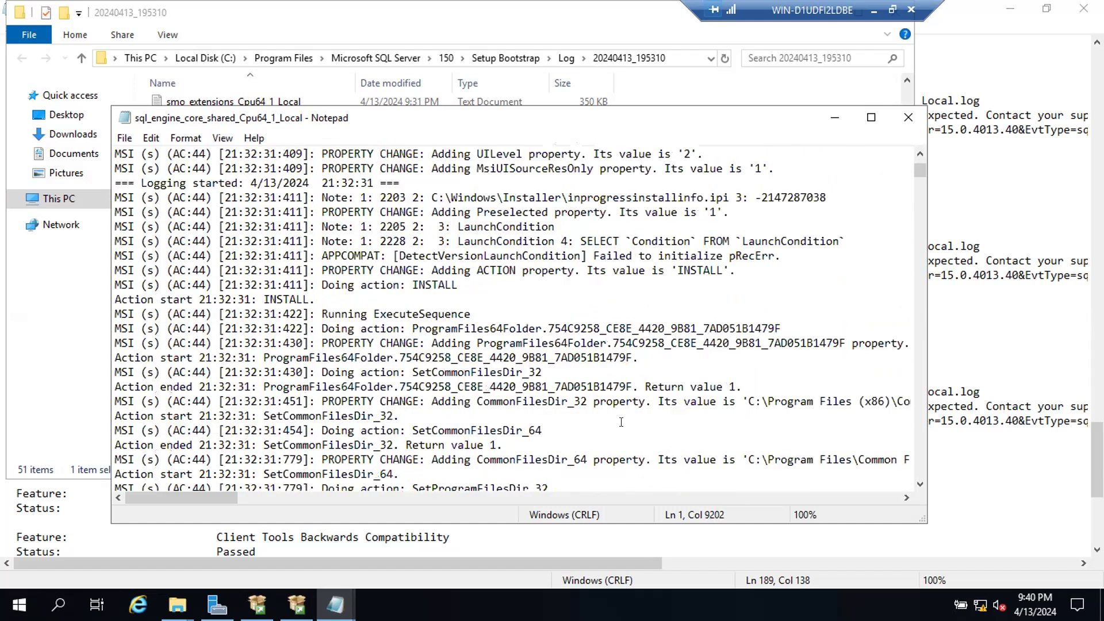
Search the sql_engine_core_shared log for "failed" in both the down and up directions, and close the search.
key(ctrl+f)
text(failed)
key(Return)
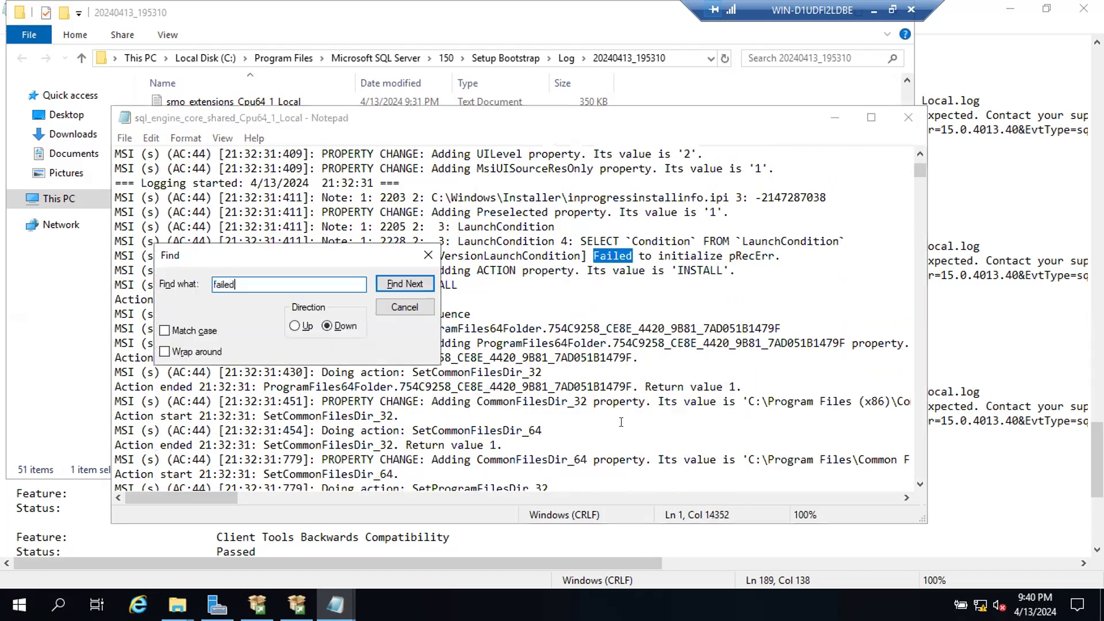
key(Return)
key(Return)
click(295, 326)
click(384, 285)
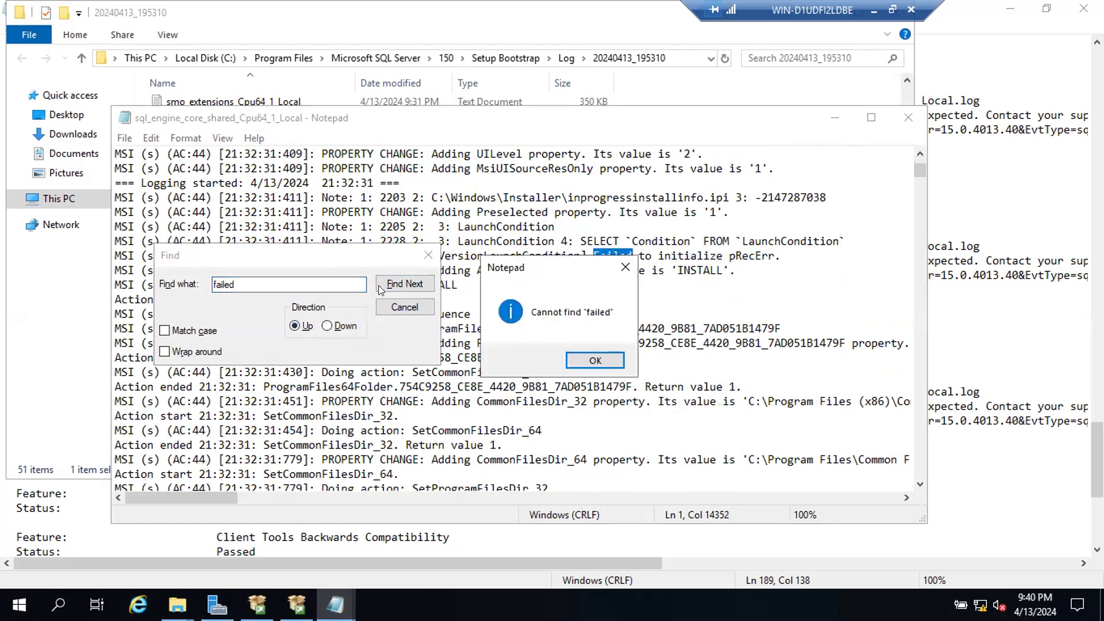
click(590, 355)
click(327, 326)
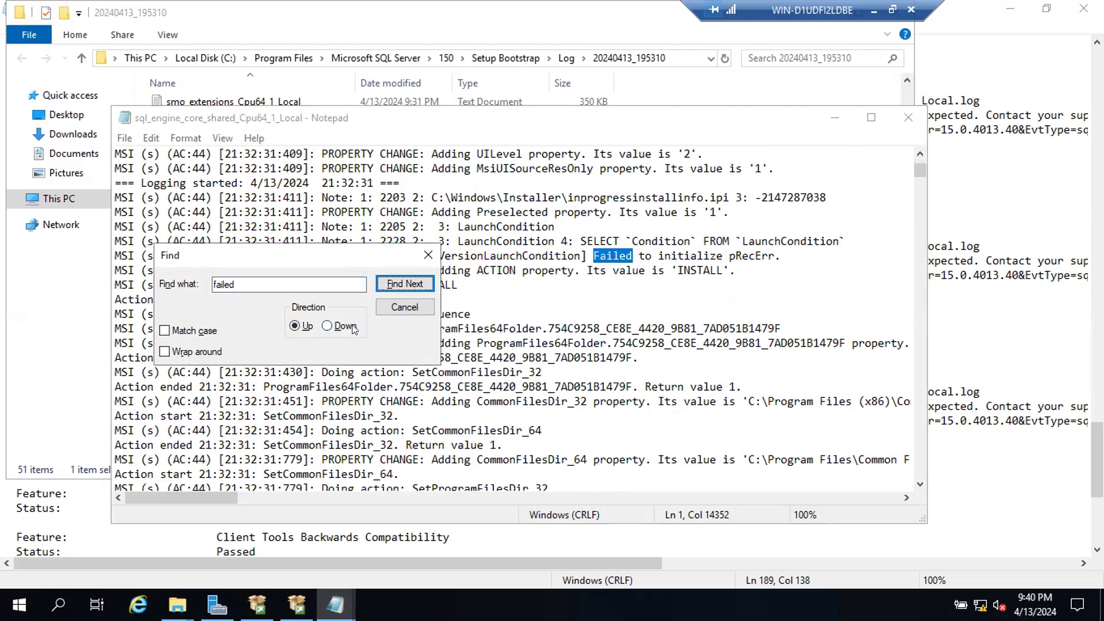
click(426, 285)
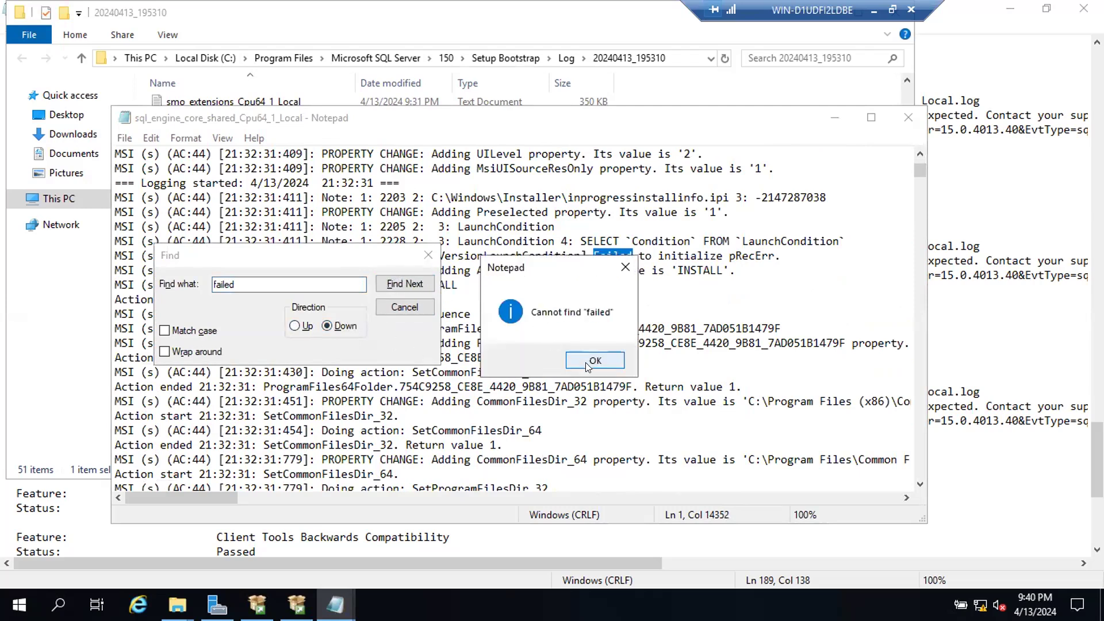
click(585, 363)
click(405, 306)
click(409, 305)
Review the action start and end entries after INSTALL, from the folder-setting actions through CostFinalize.
scroll(619, 406, down, 4)
scroll(619, 405, up, 3)
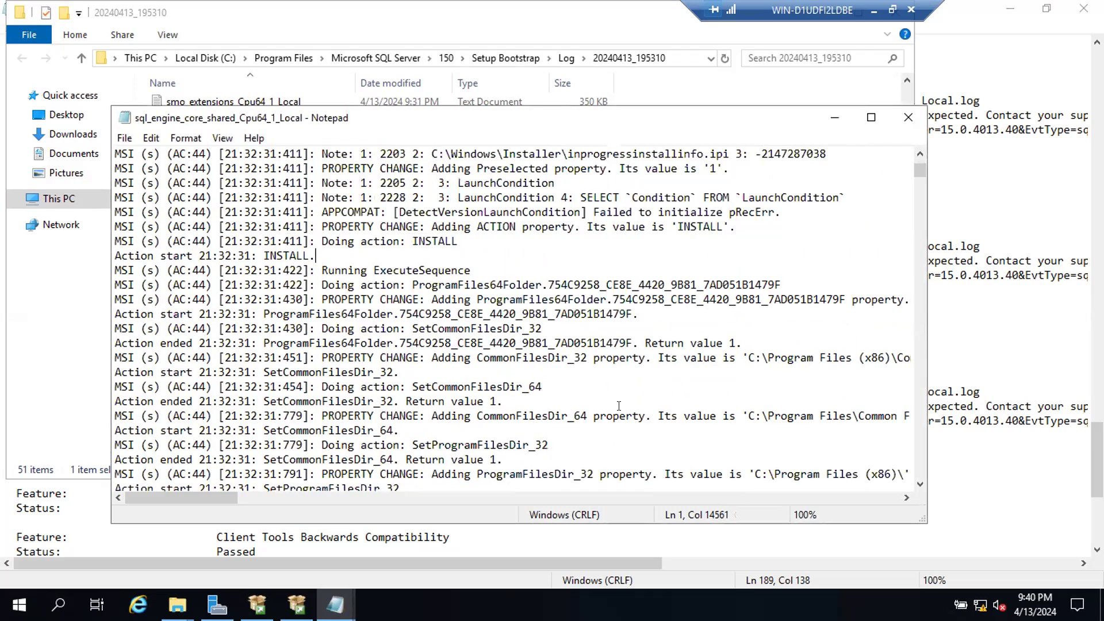
scroll(618, 406, down, 5)
scroll(619, 406, down, 7)
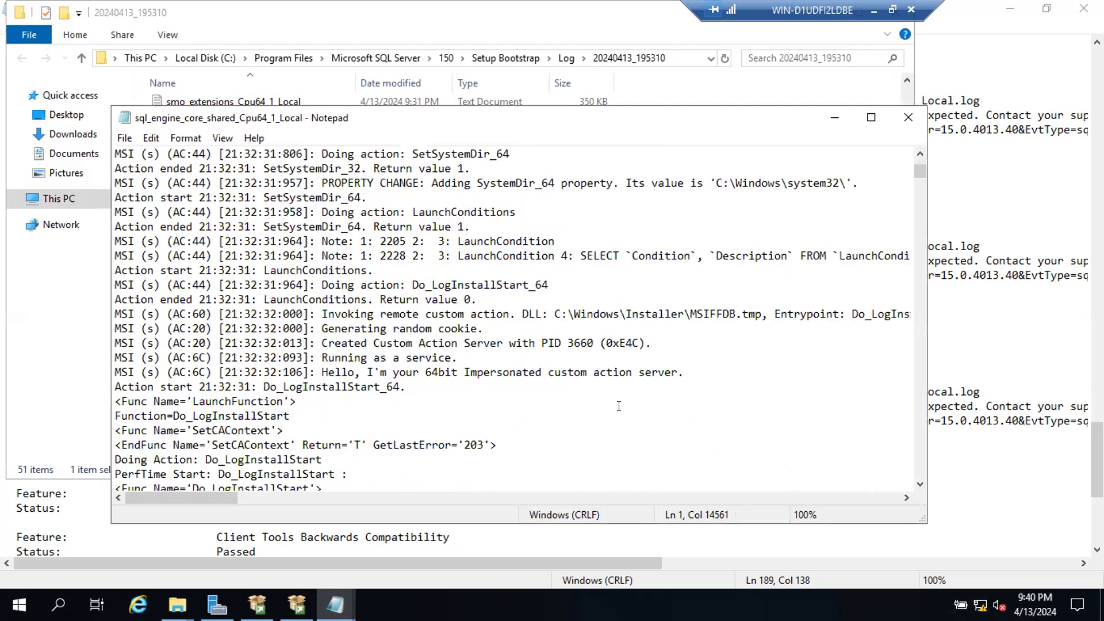
scroll(618, 405, down, 5)
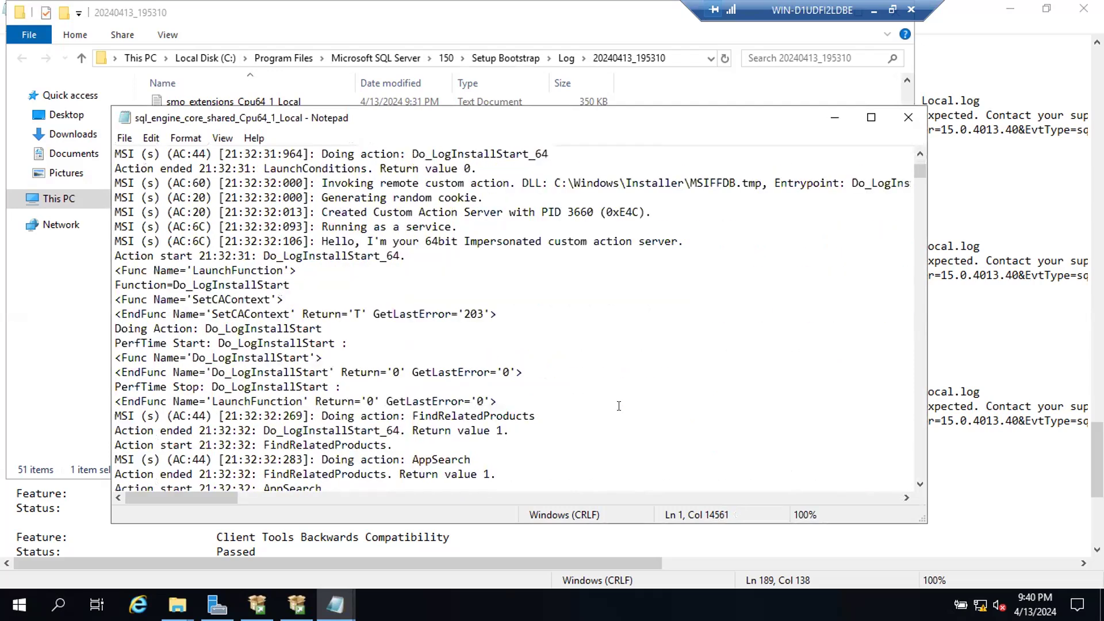
scroll(619, 406, down, 4)
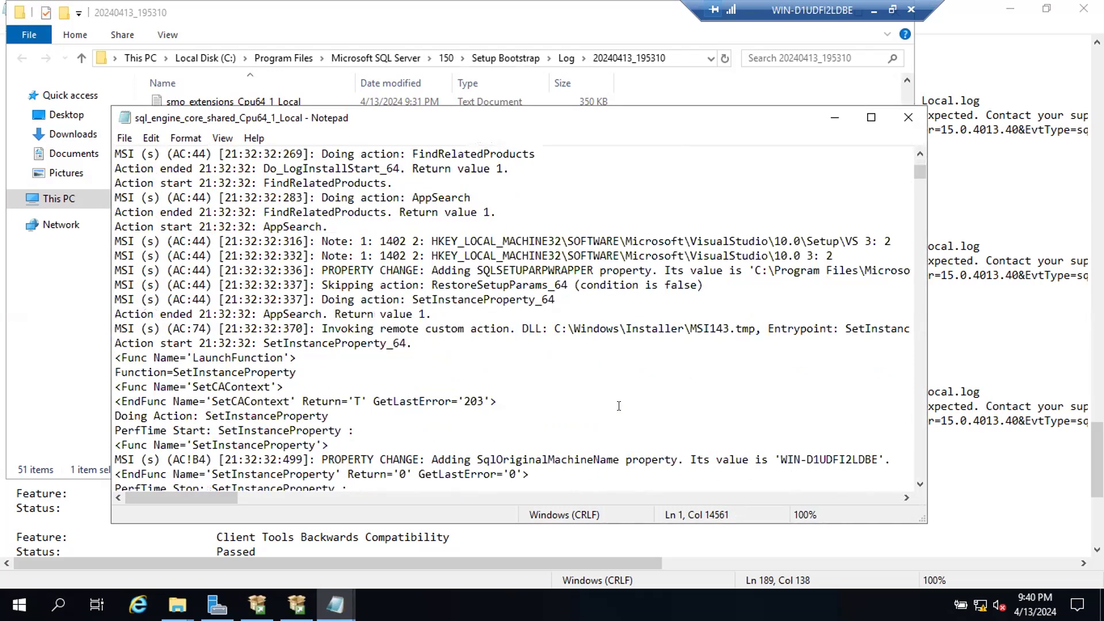
scroll(619, 406, down, 1)
scroll(619, 405, down, 6)
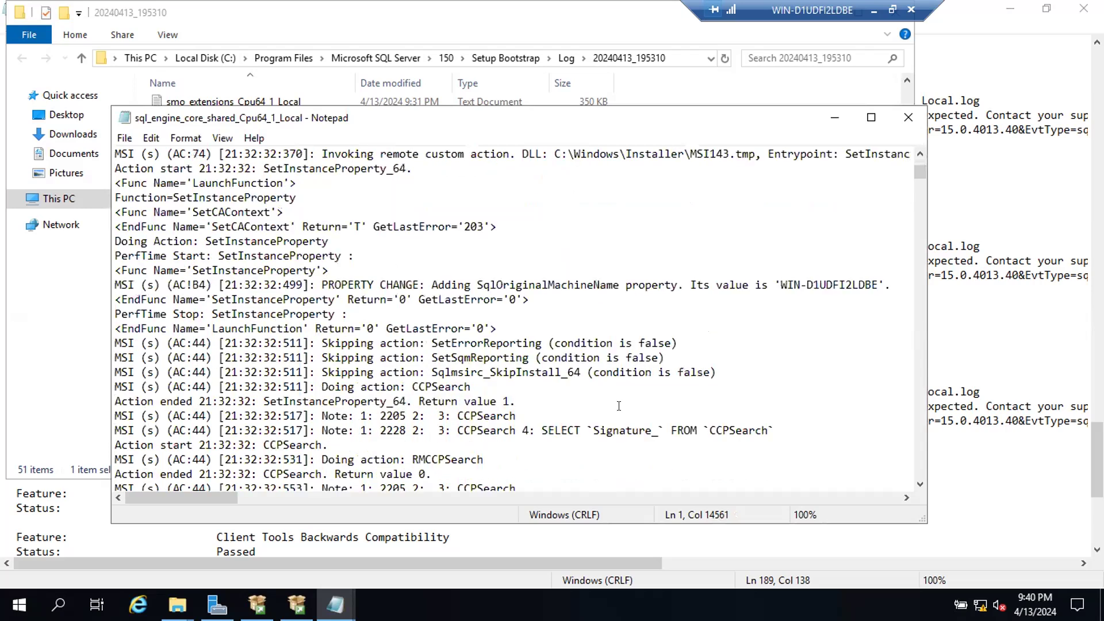
scroll(619, 406, down, 6)
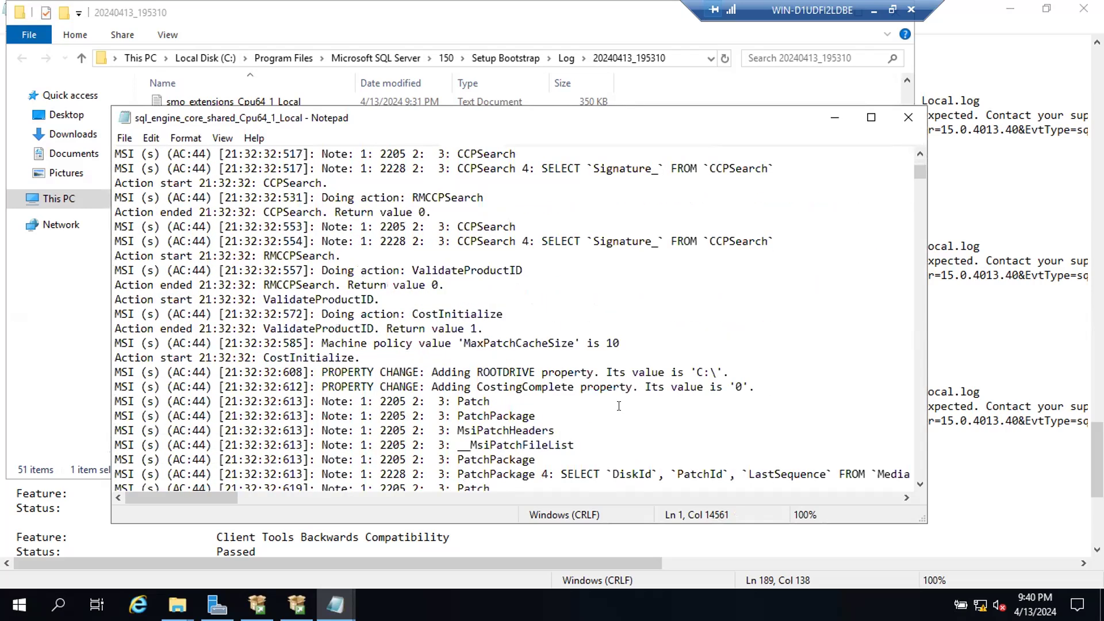
scroll(619, 406, down, 1)
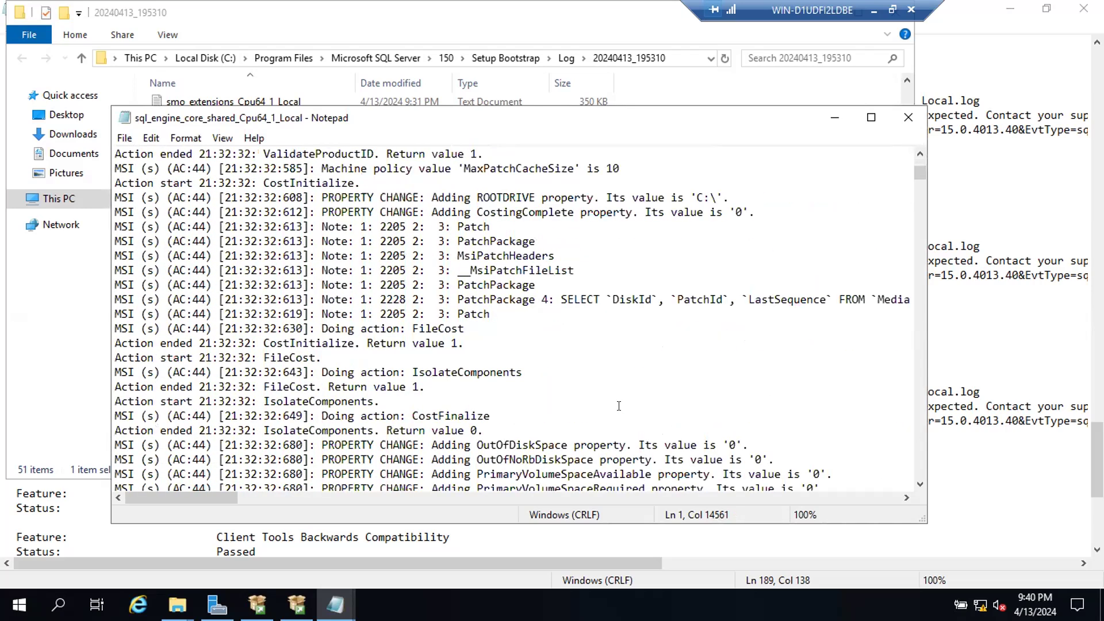
scroll(619, 405, down, 6)
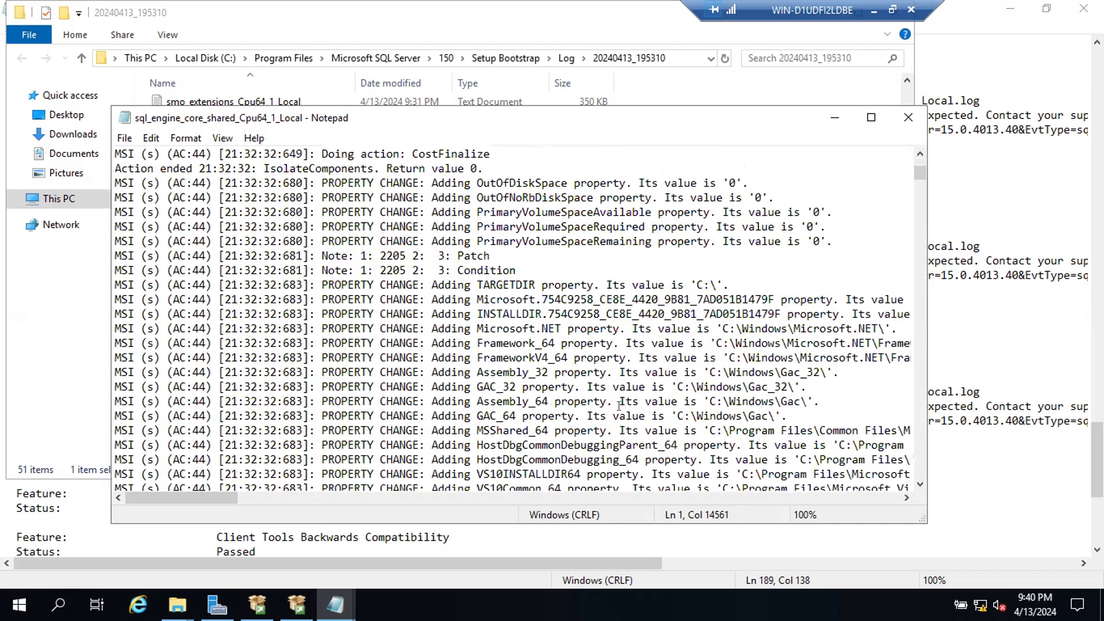
Examine the directory property changes and the target path listing in the Directory table dump.
scroll(619, 406, down, 7)
scroll(619, 406, down, 10)
scroll(619, 406, down, 7)
scroll(618, 406, down, 5)
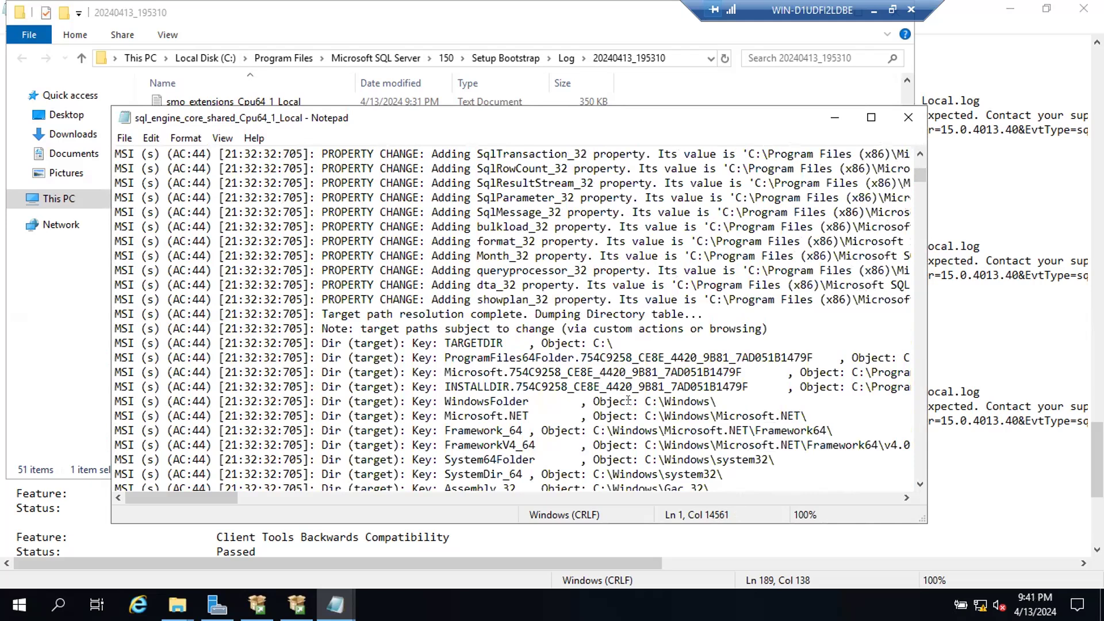
scroll(629, 400, down, 5)
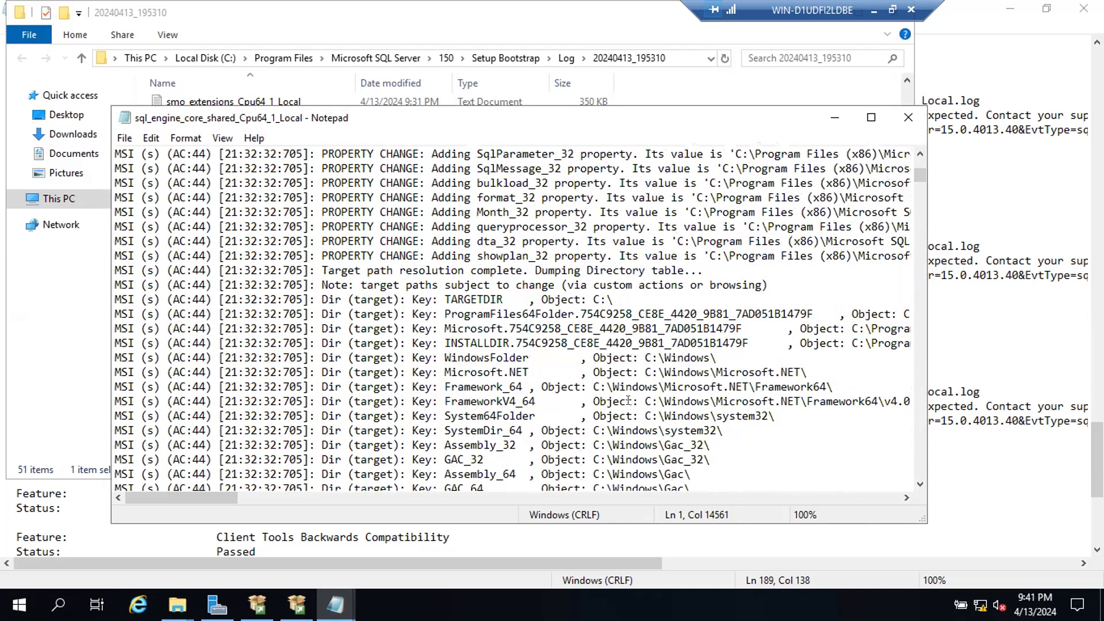
scroll(628, 401, down, 10)
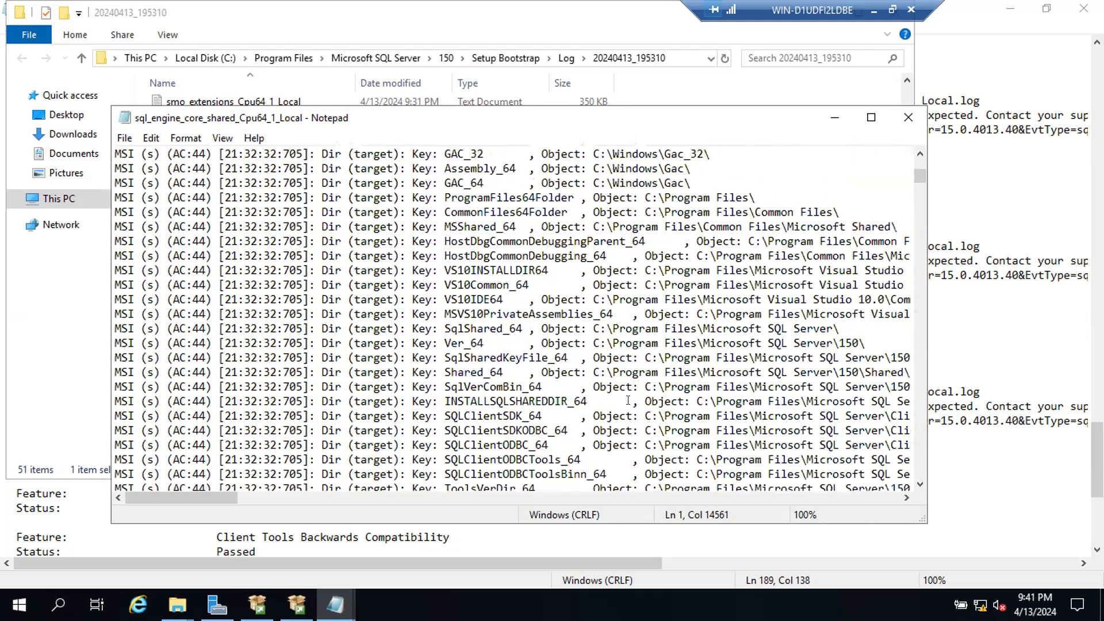
scroll(629, 400, down, 3)
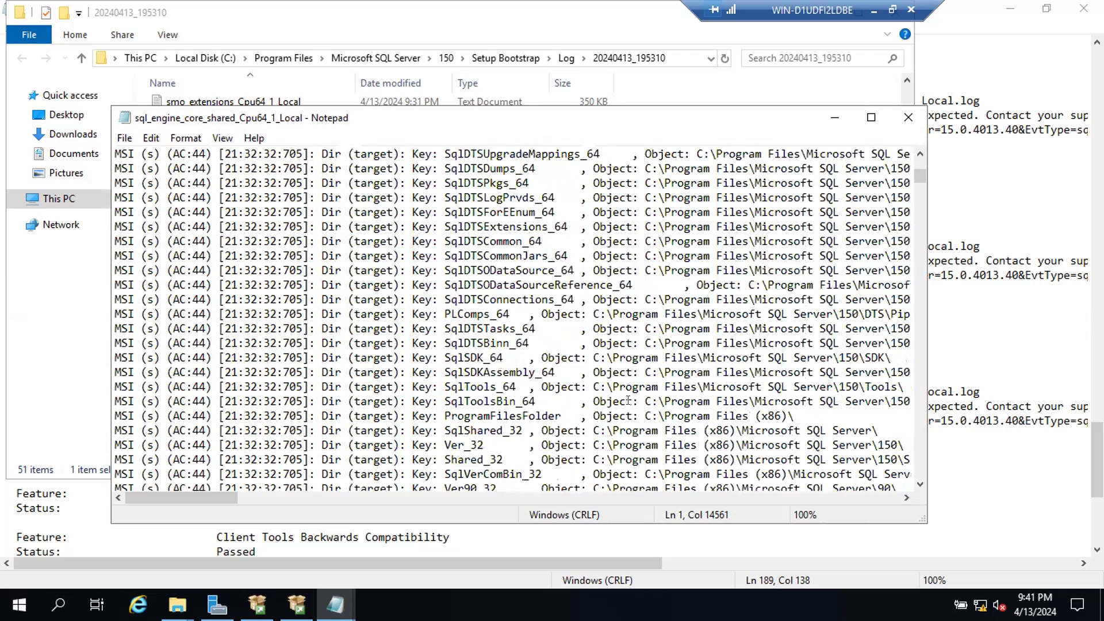
scroll(629, 401, down, 4)
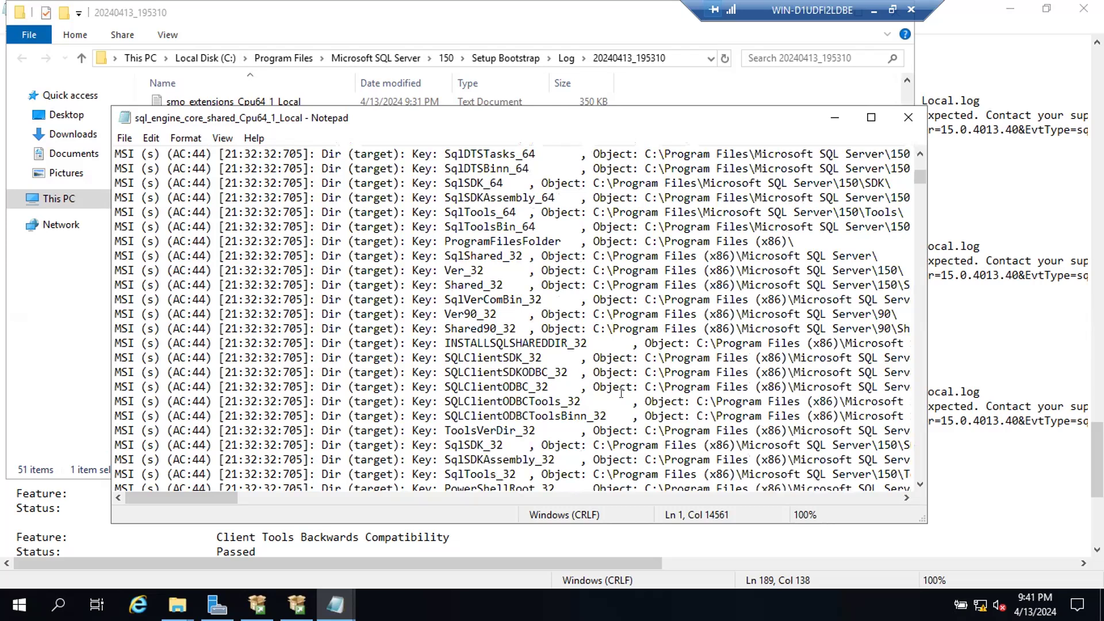
scroll(621, 384, down, 5)
scroll(621, 392, down, 2)
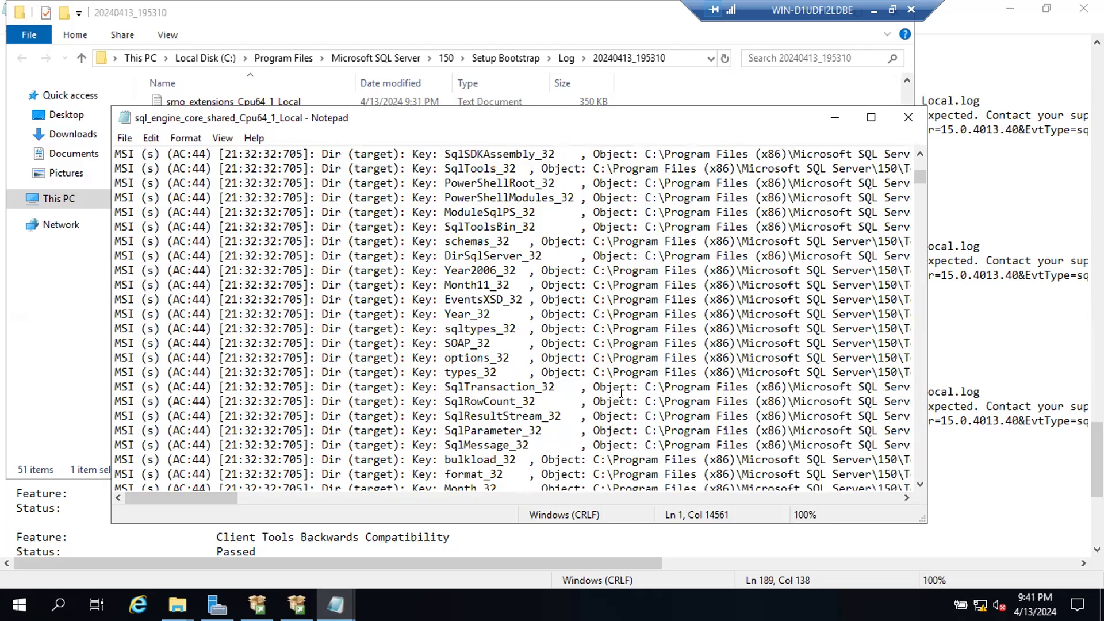
Review the assembly component, feature dependency and feature install state entries, and minimize the remote server session.
scroll(621, 393, down, 15)
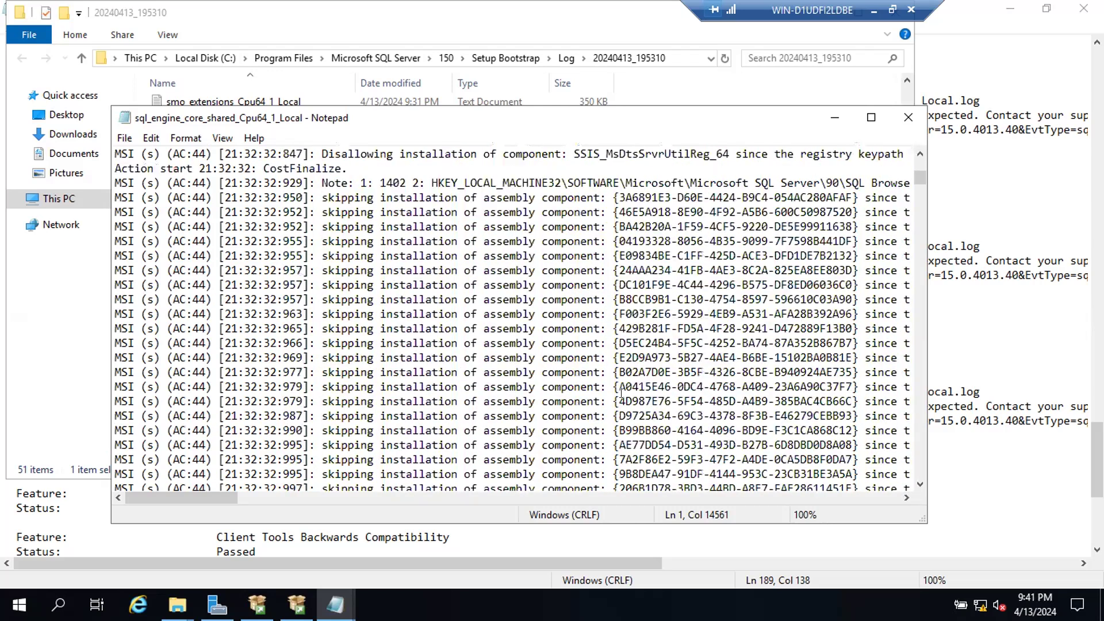
scroll(621, 393, down, 2)
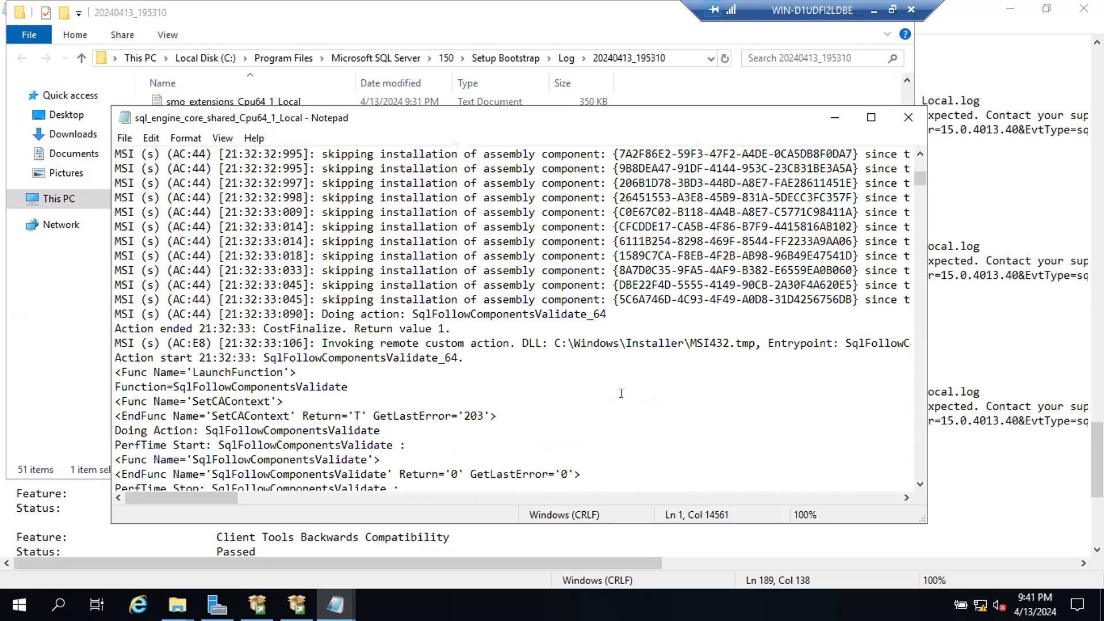
scroll(621, 393, down, 10)
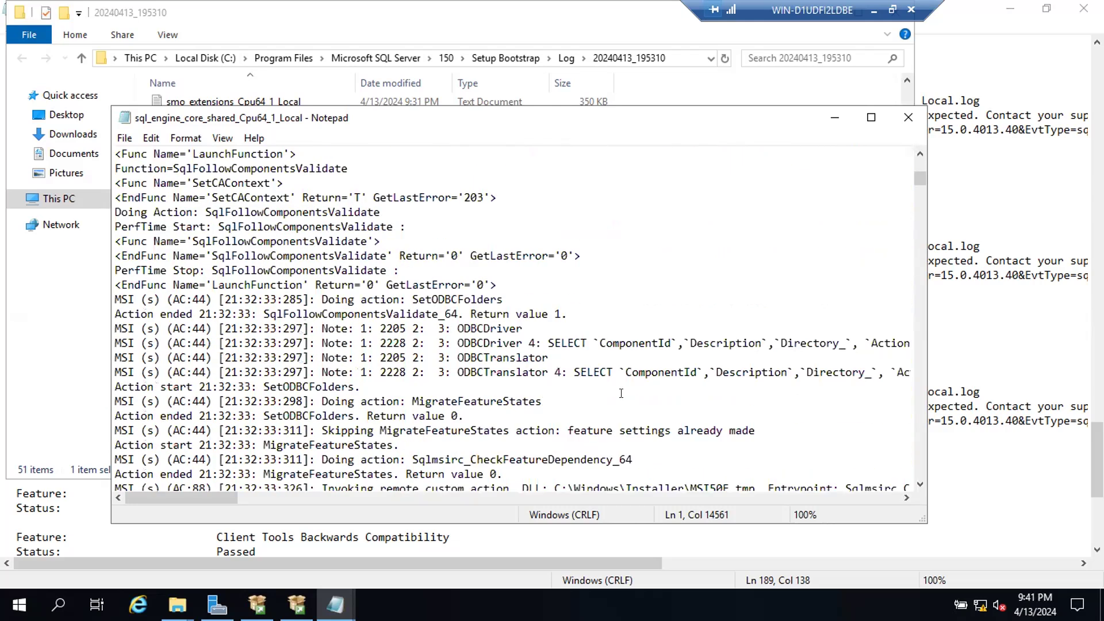
scroll(621, 393, down, 2)
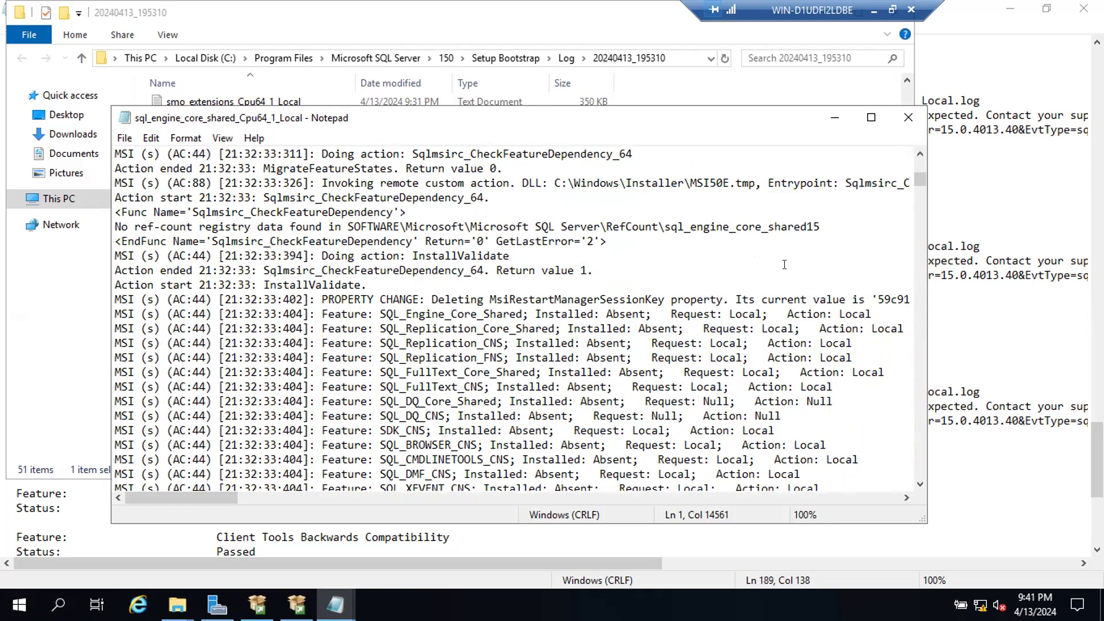
click(875, 10)
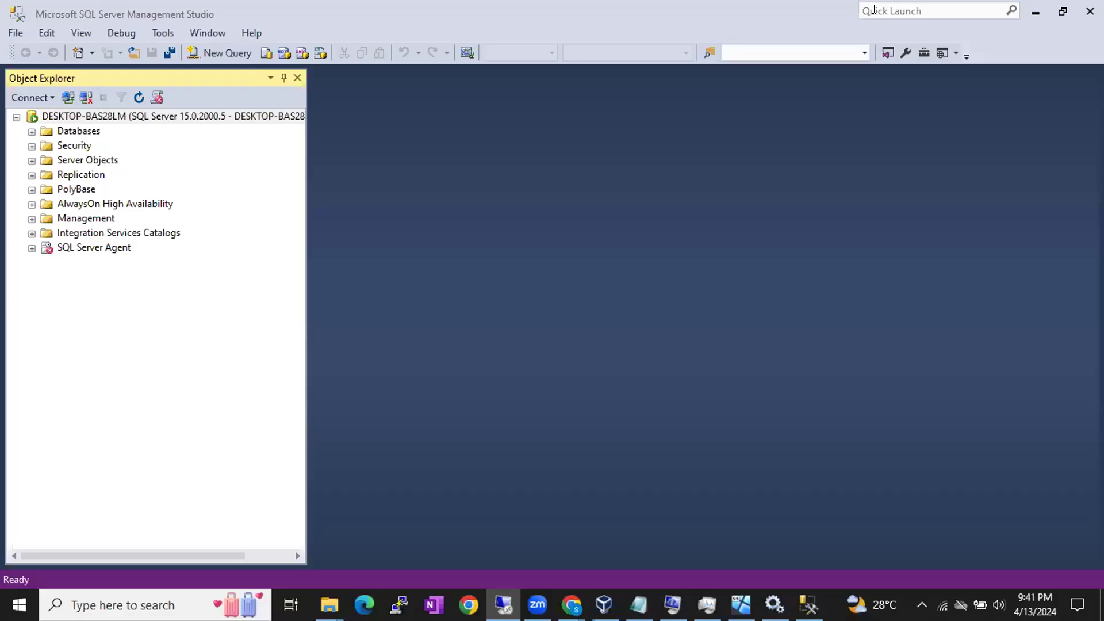